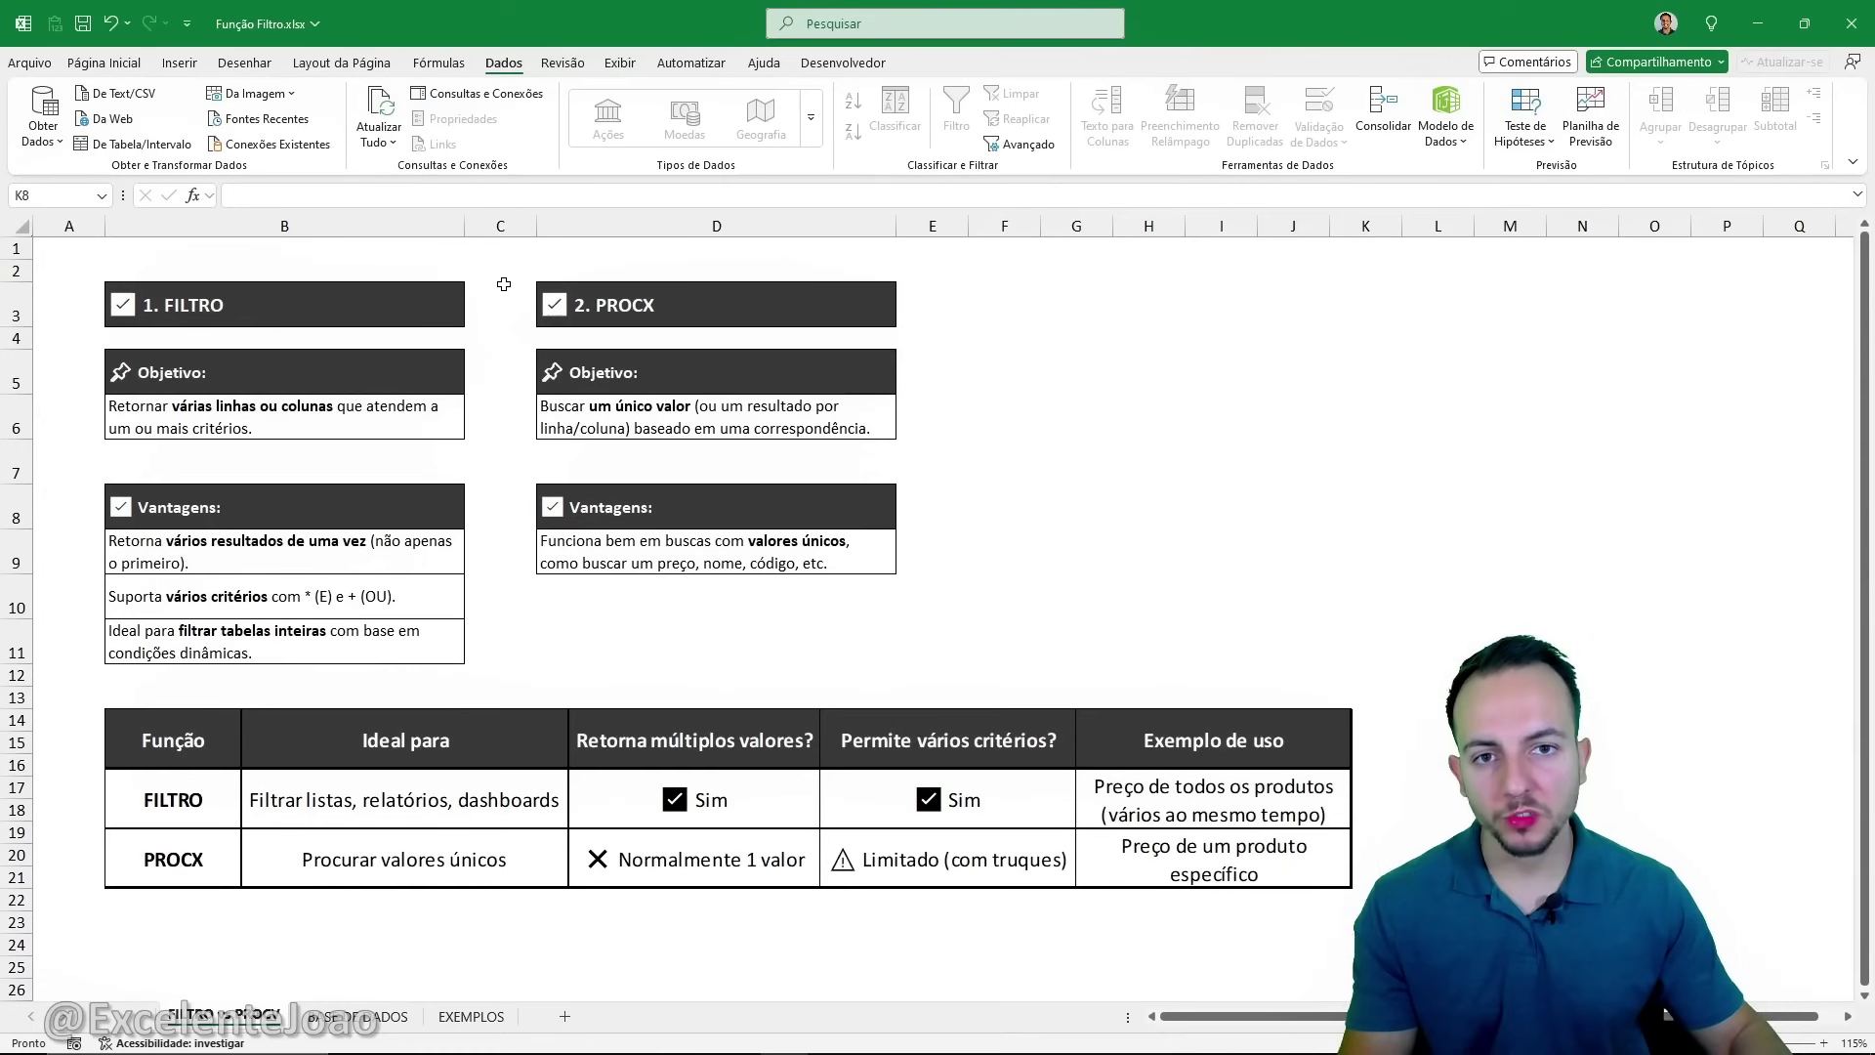
Examine the BASE DE DADOS sheet and the finished EXEMPLOS filter with its operator notes and product, store and quantity criteria.
click(363, 1018)
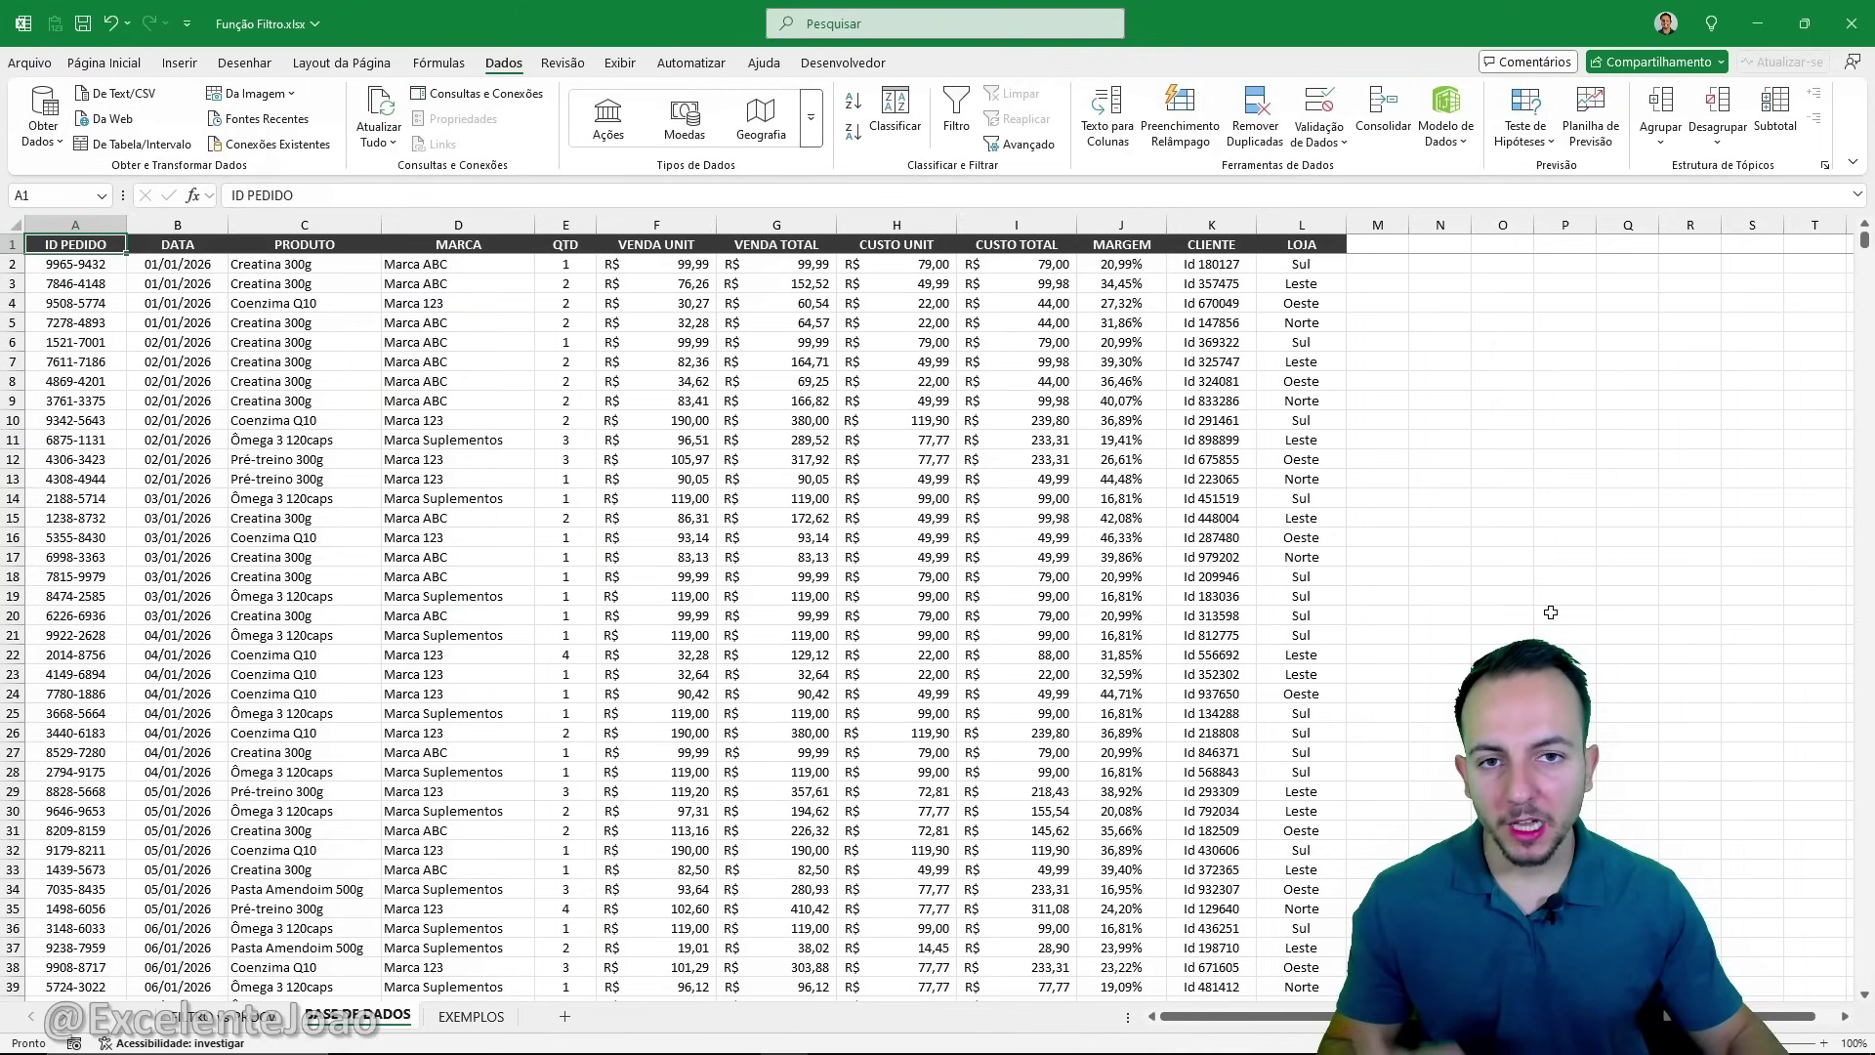
click(476, 1018)
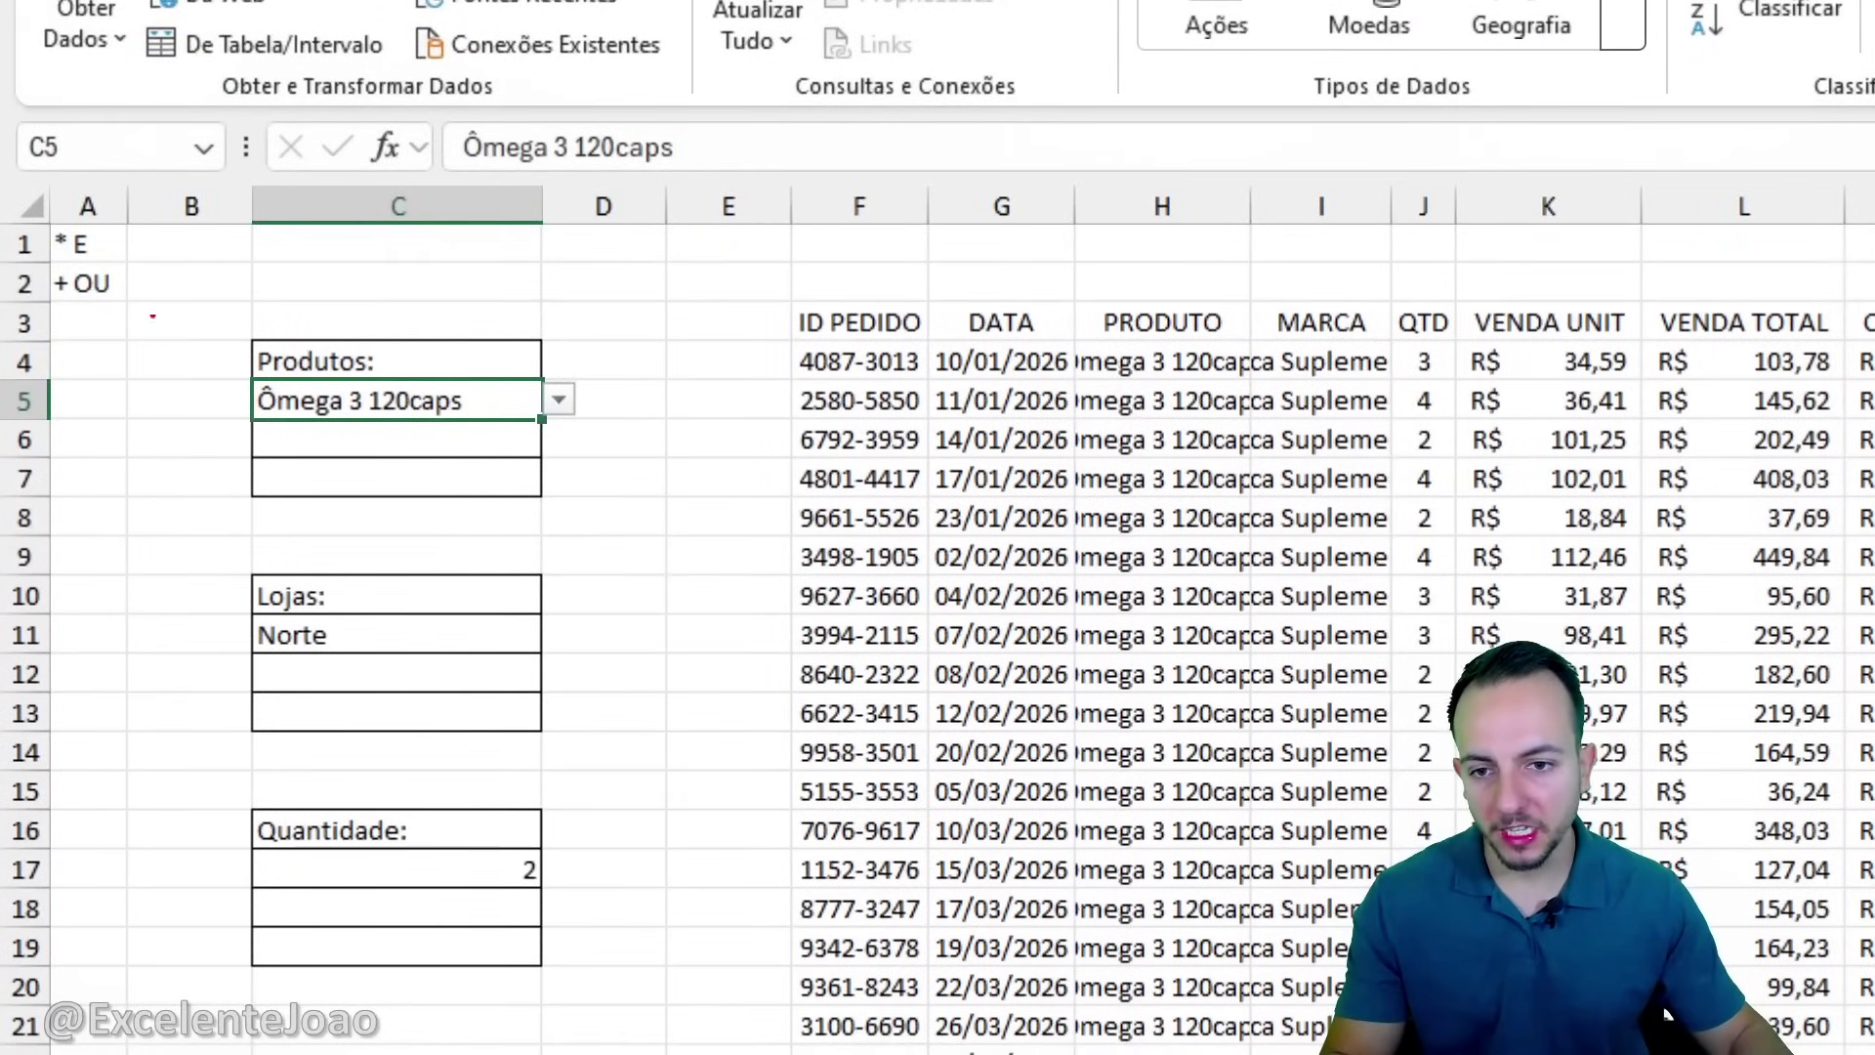
mouse_move(140, 186)
mouse_down()
mouse_move(104, 180)
mouse_move(179, 354)
mouse_move(186, 177)
mouse_up()
drag(212, 257, 321, 199)
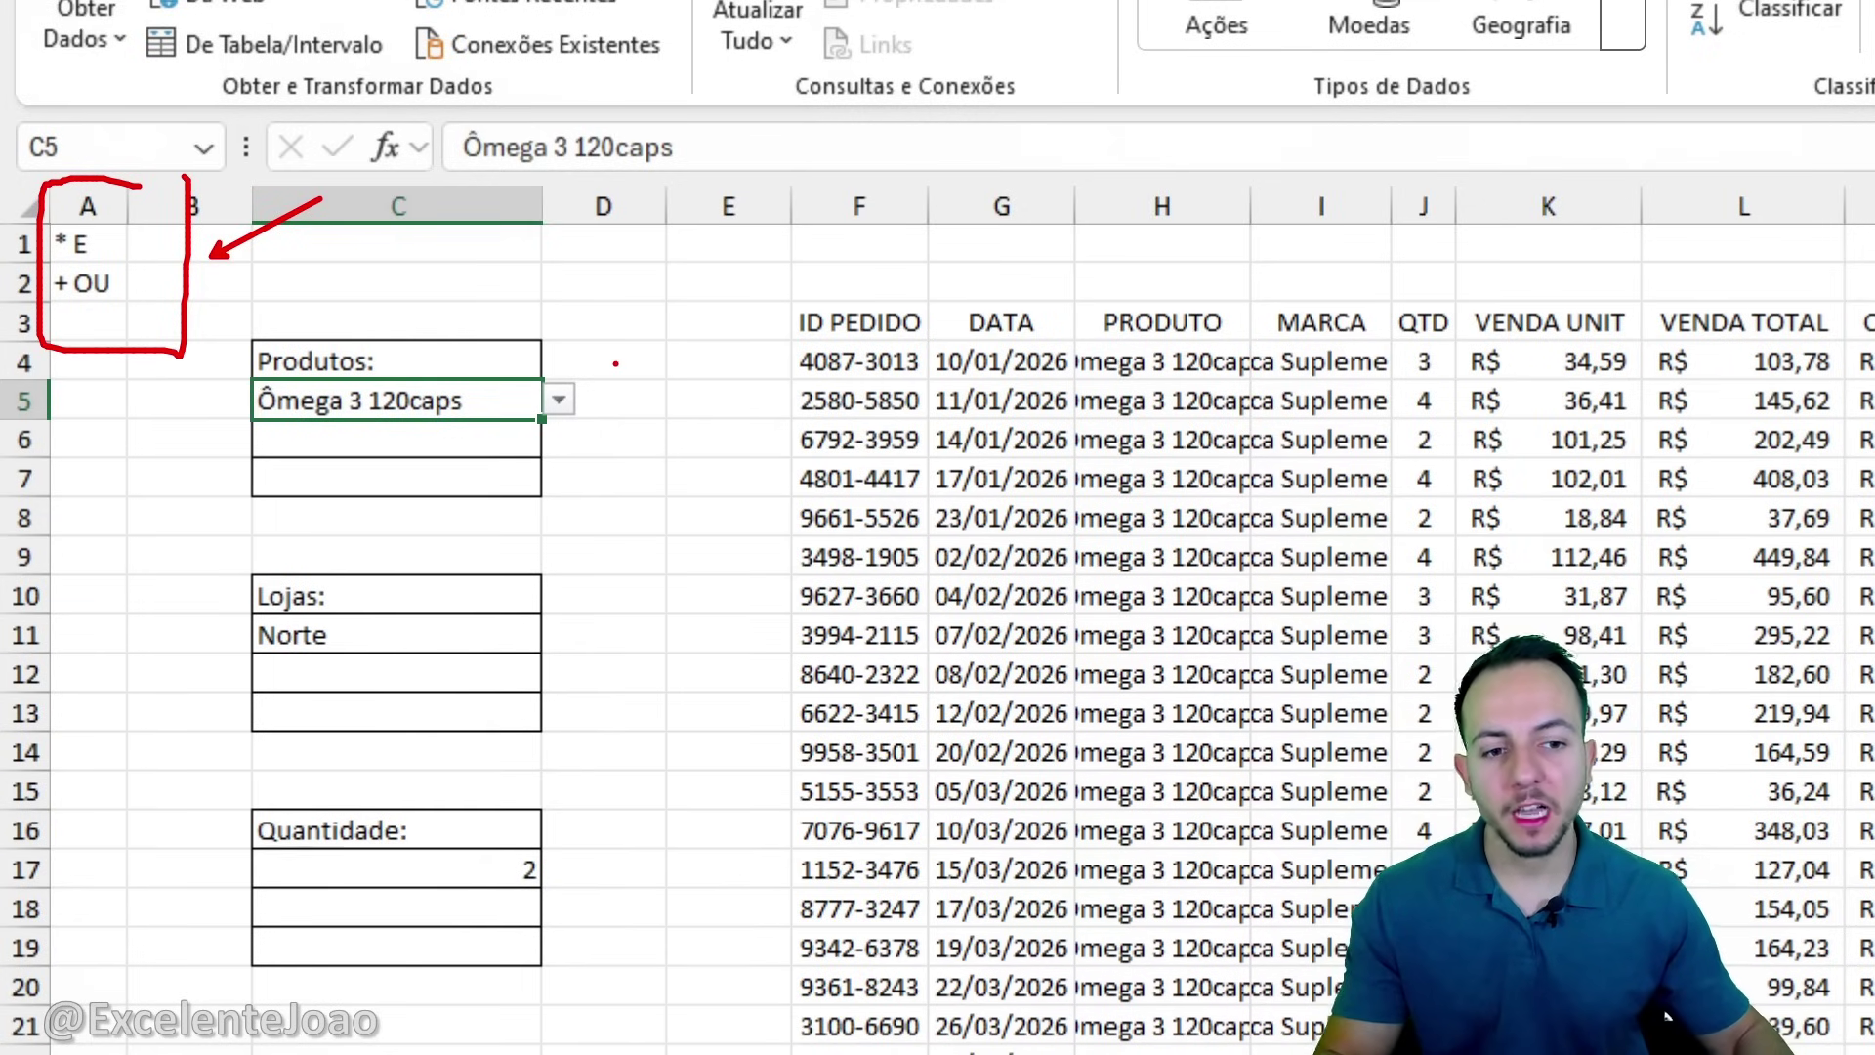
key(Escape)
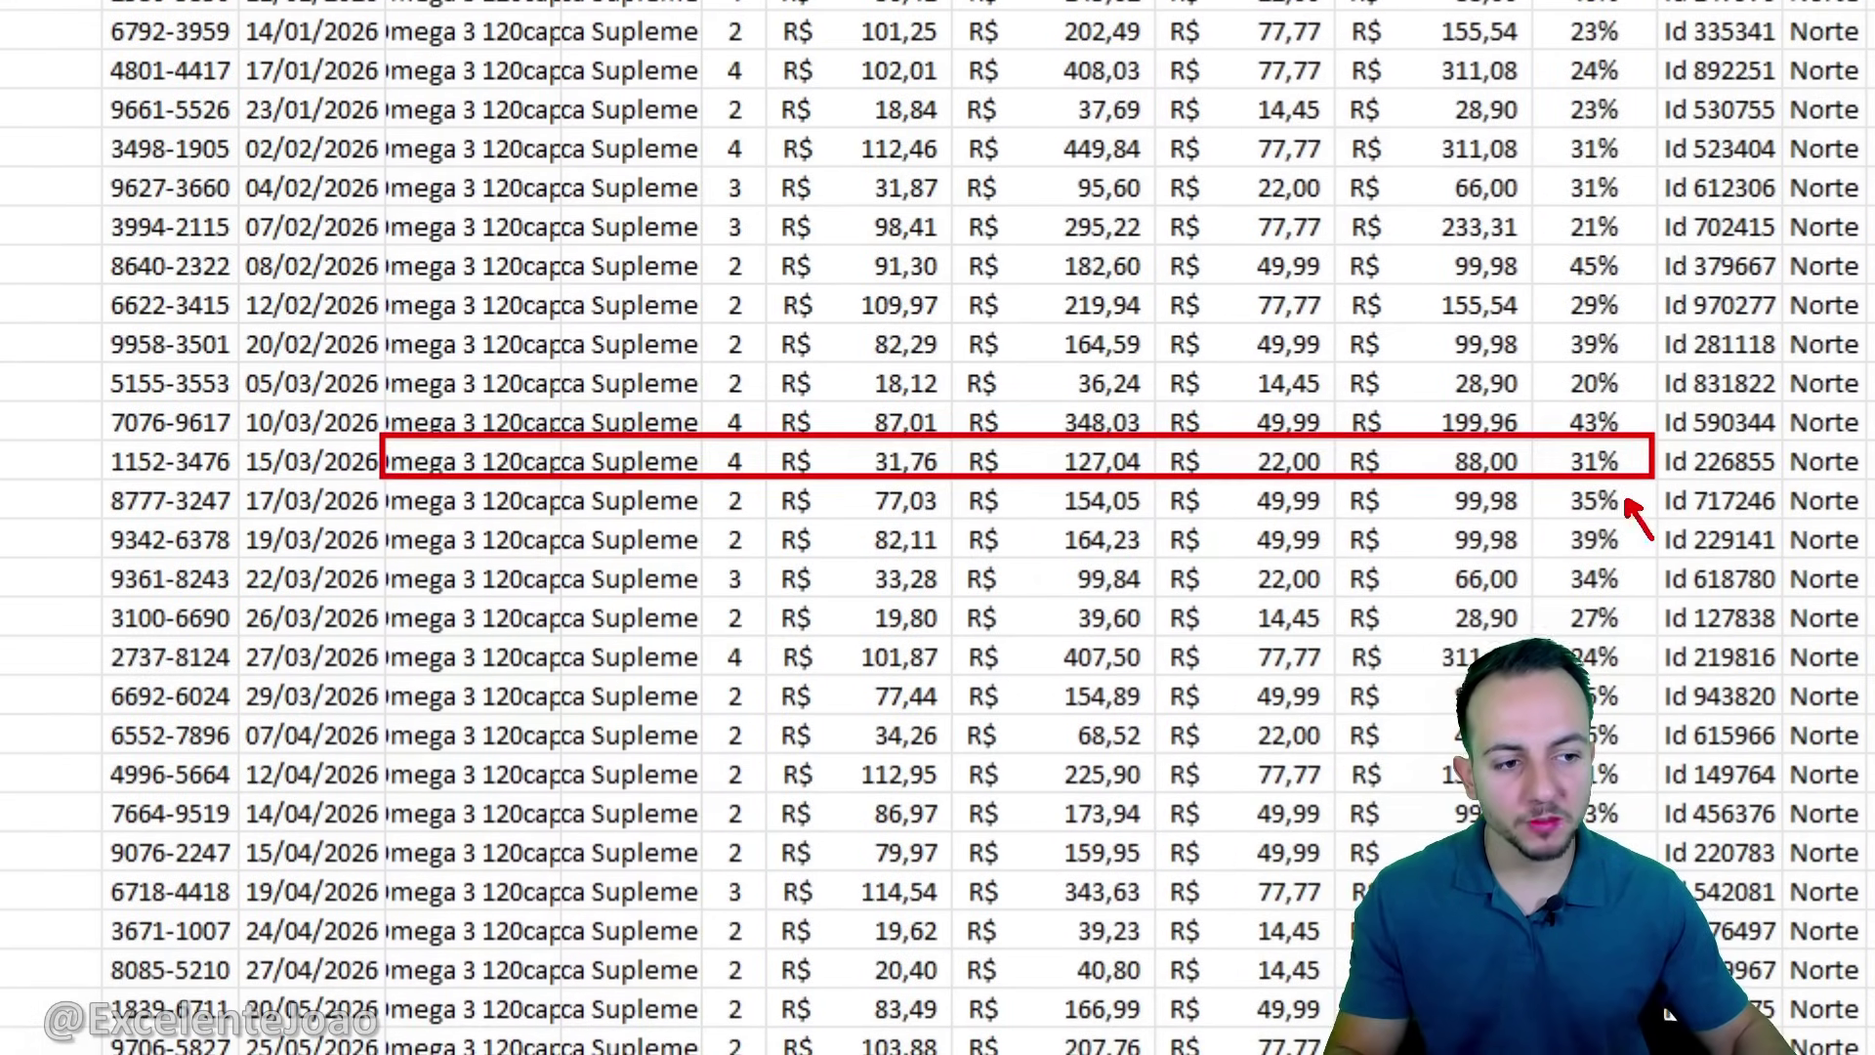
key(Escape)
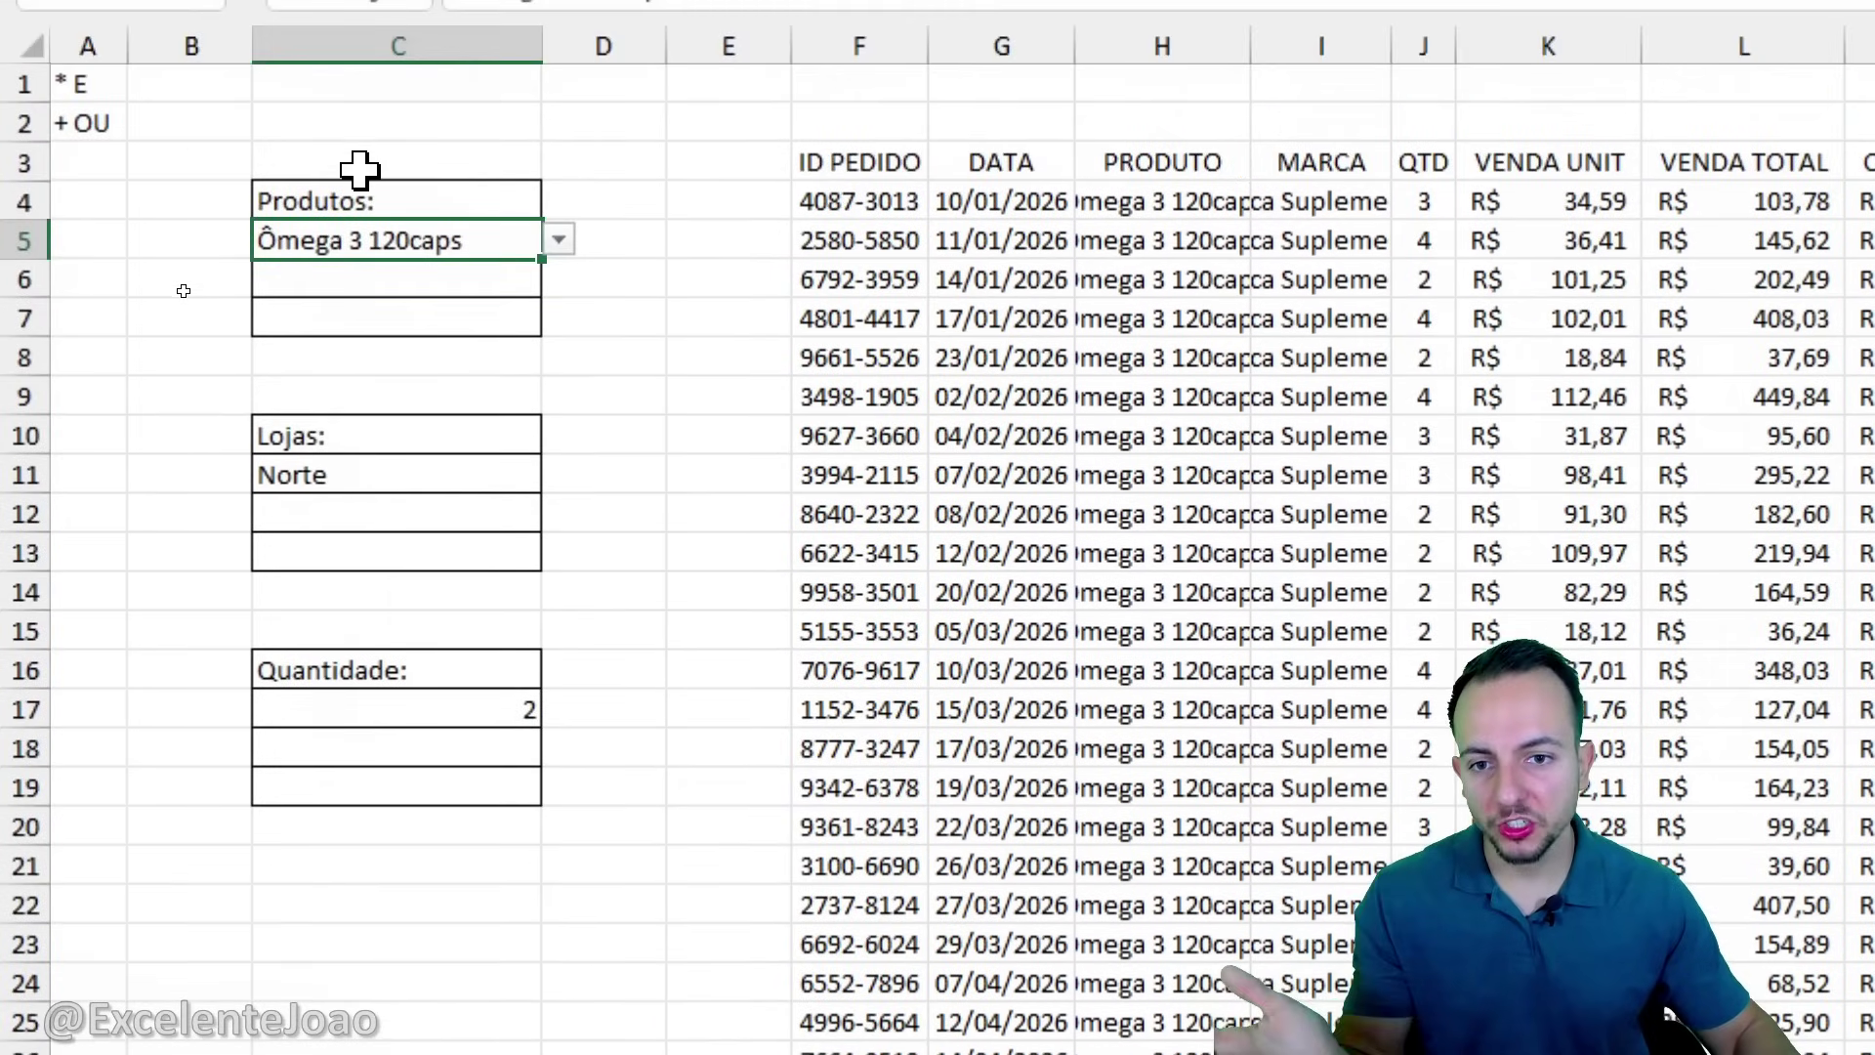
drag(381, 193, 398, 765)
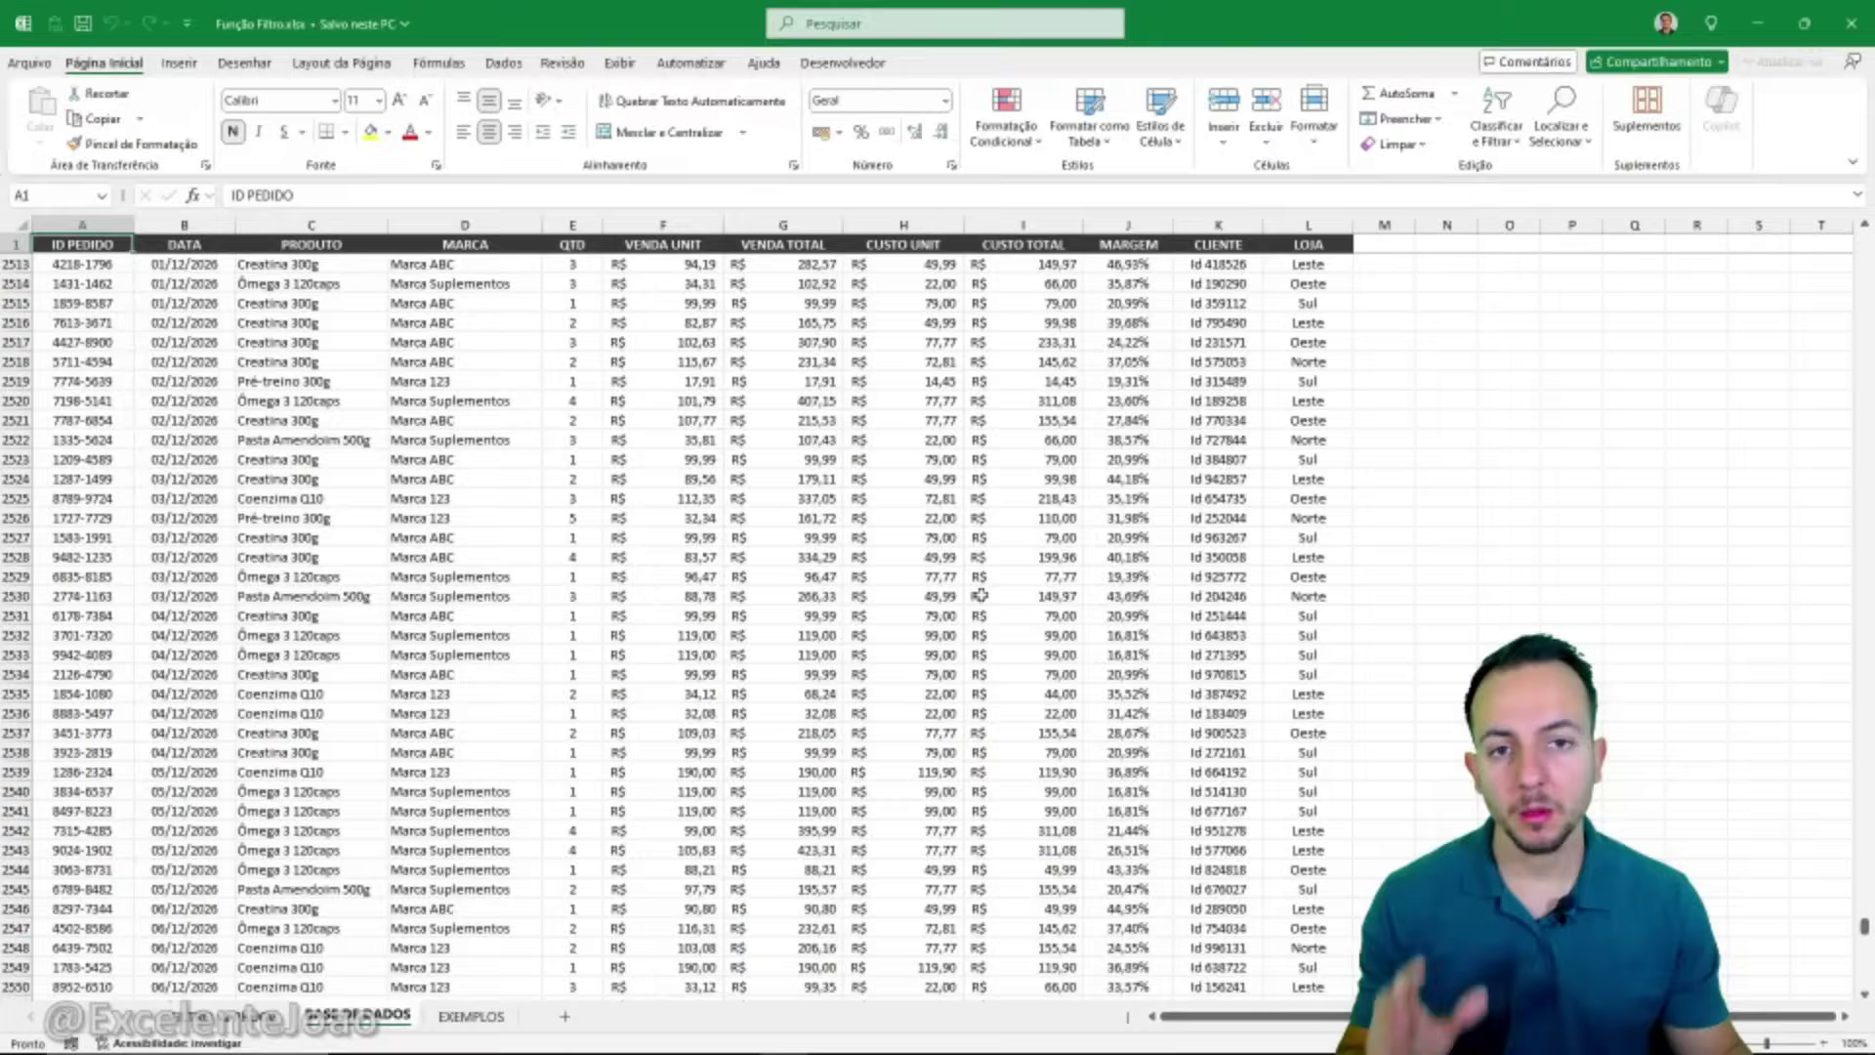
Look through the sales records on the BASE DE DADOS sheet and return to the start of the table.
scroll(886, 564, down, 7)
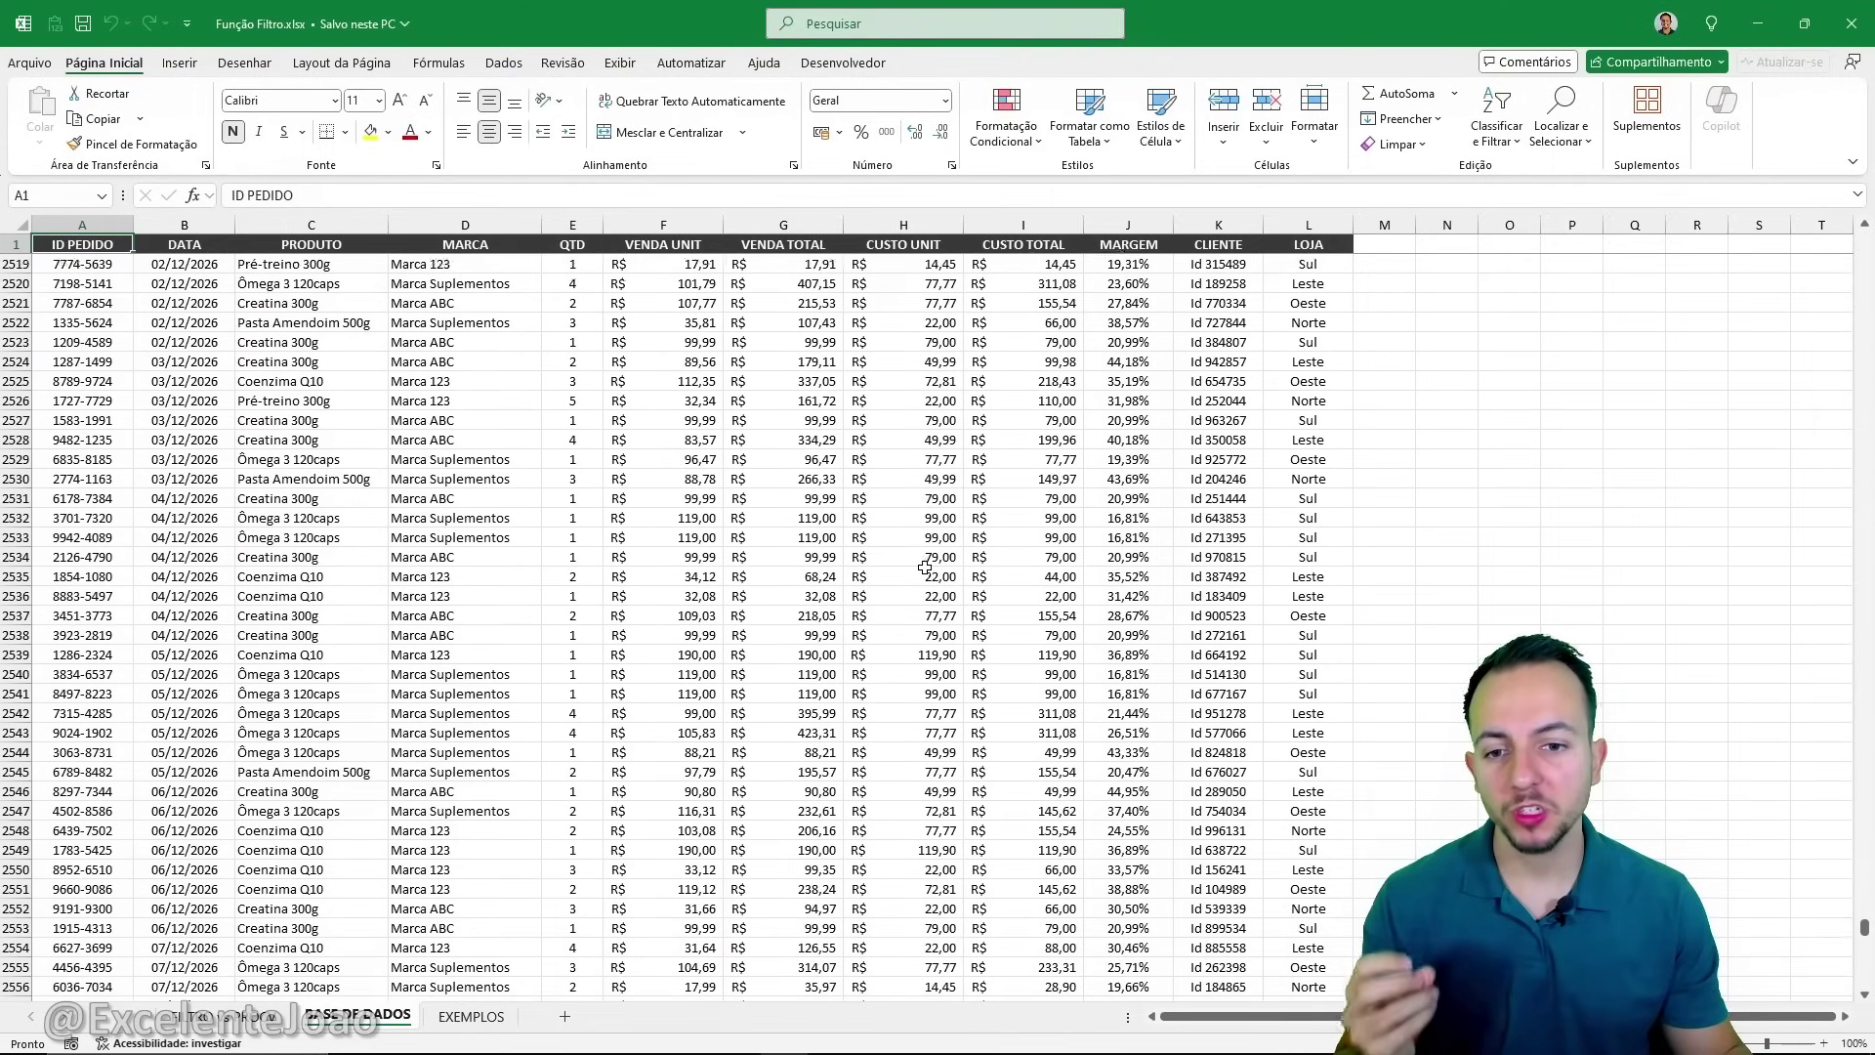
scroll(886, 564, down, 13)
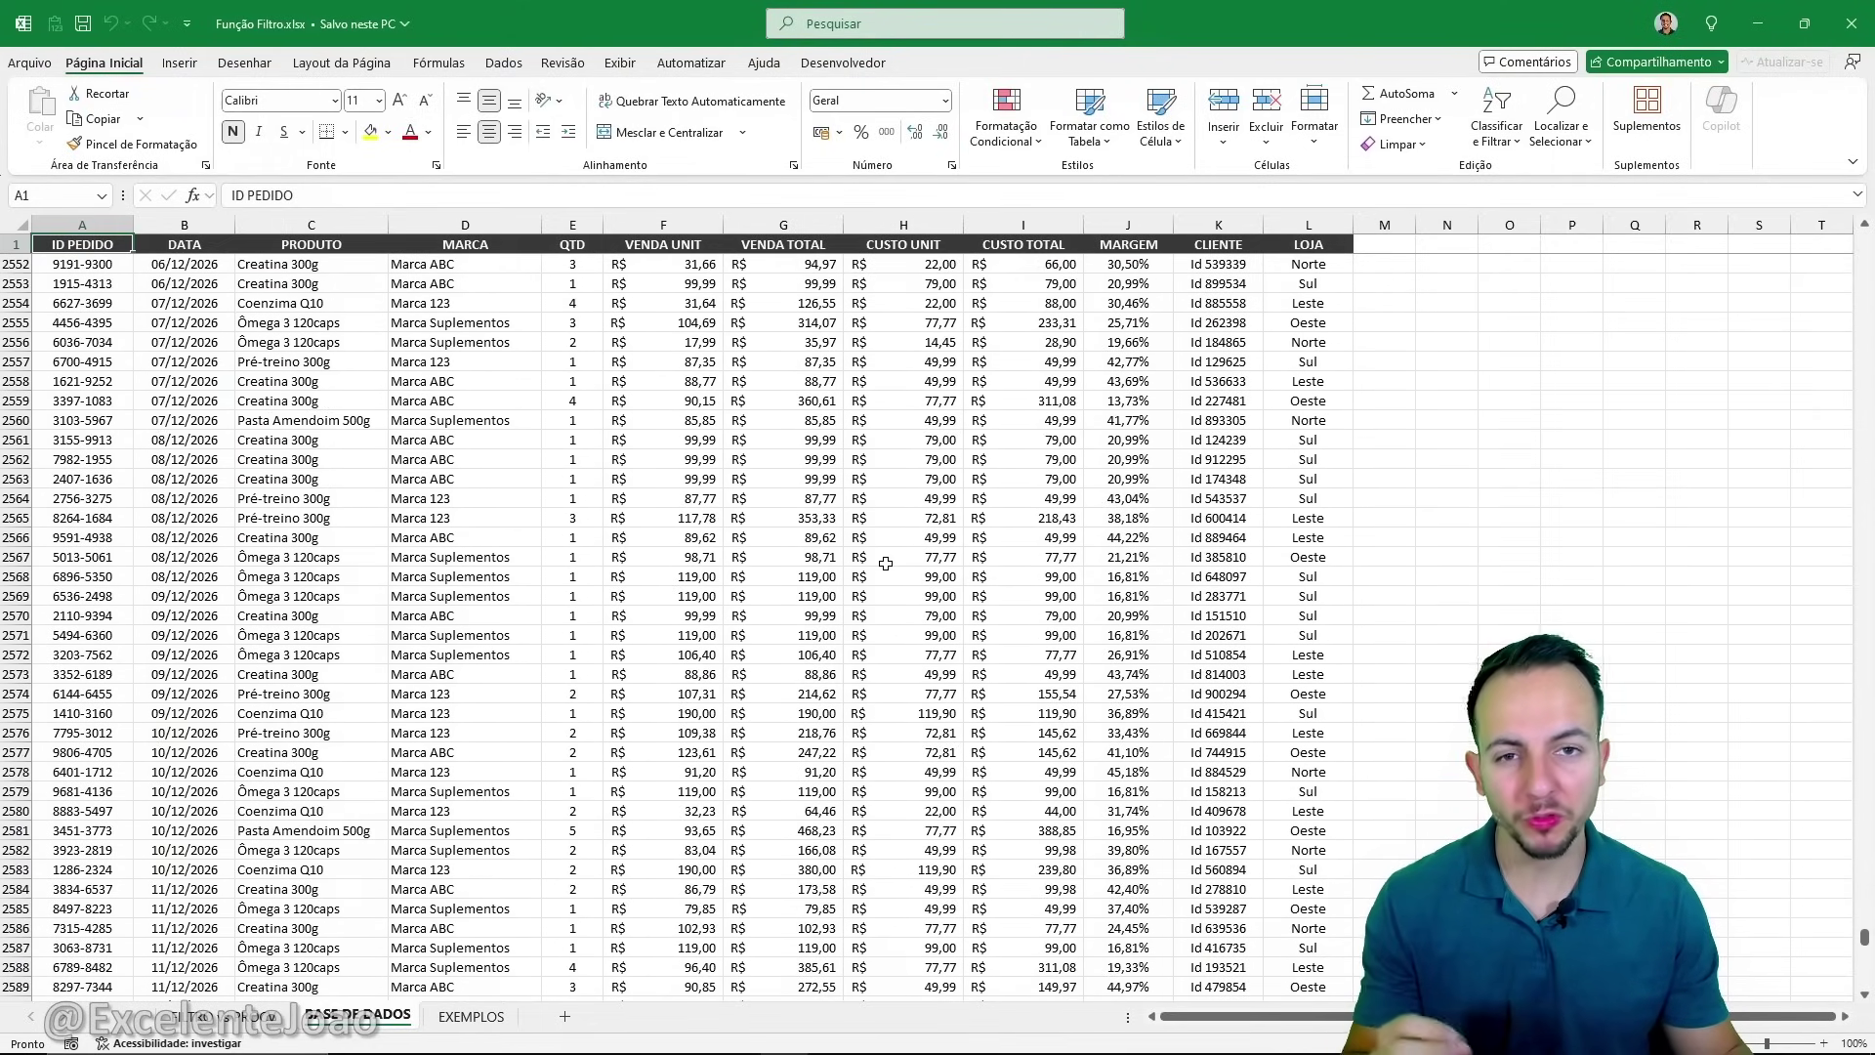
scroll(878, 581, down, 11)
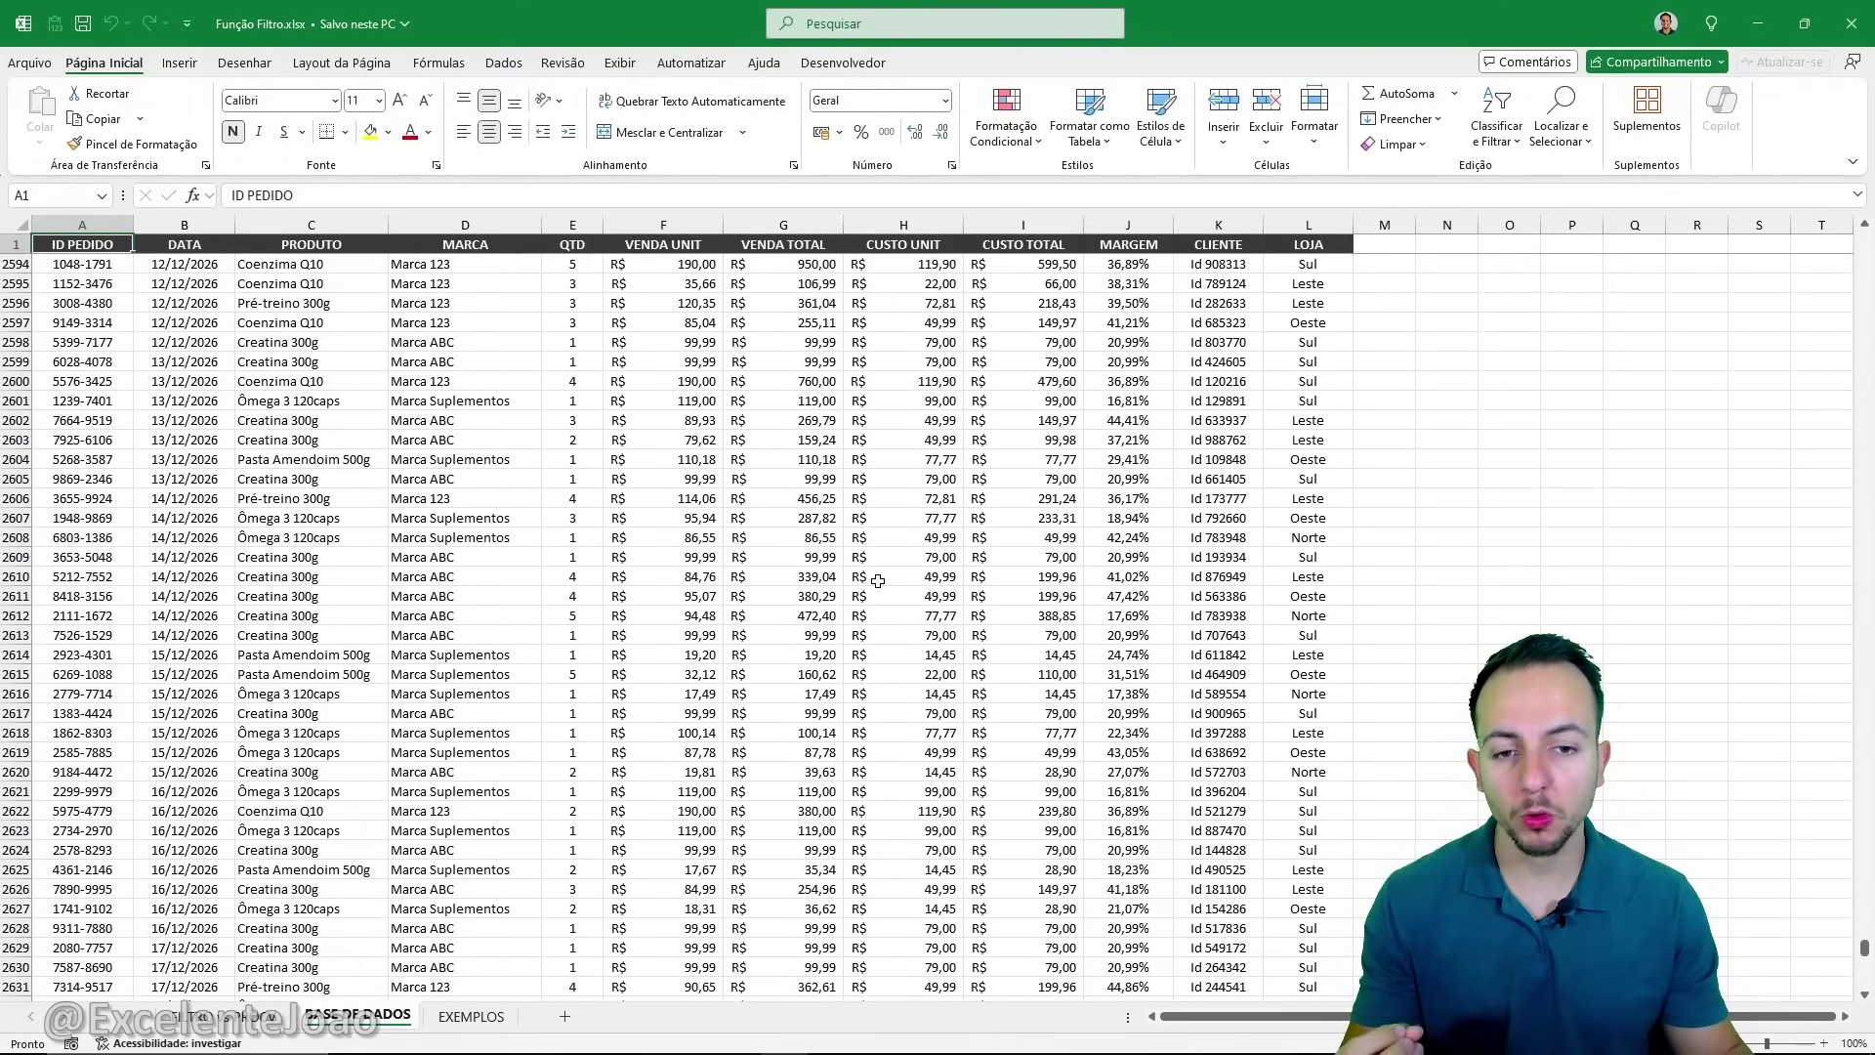
scroll(878, 581, down, 15)
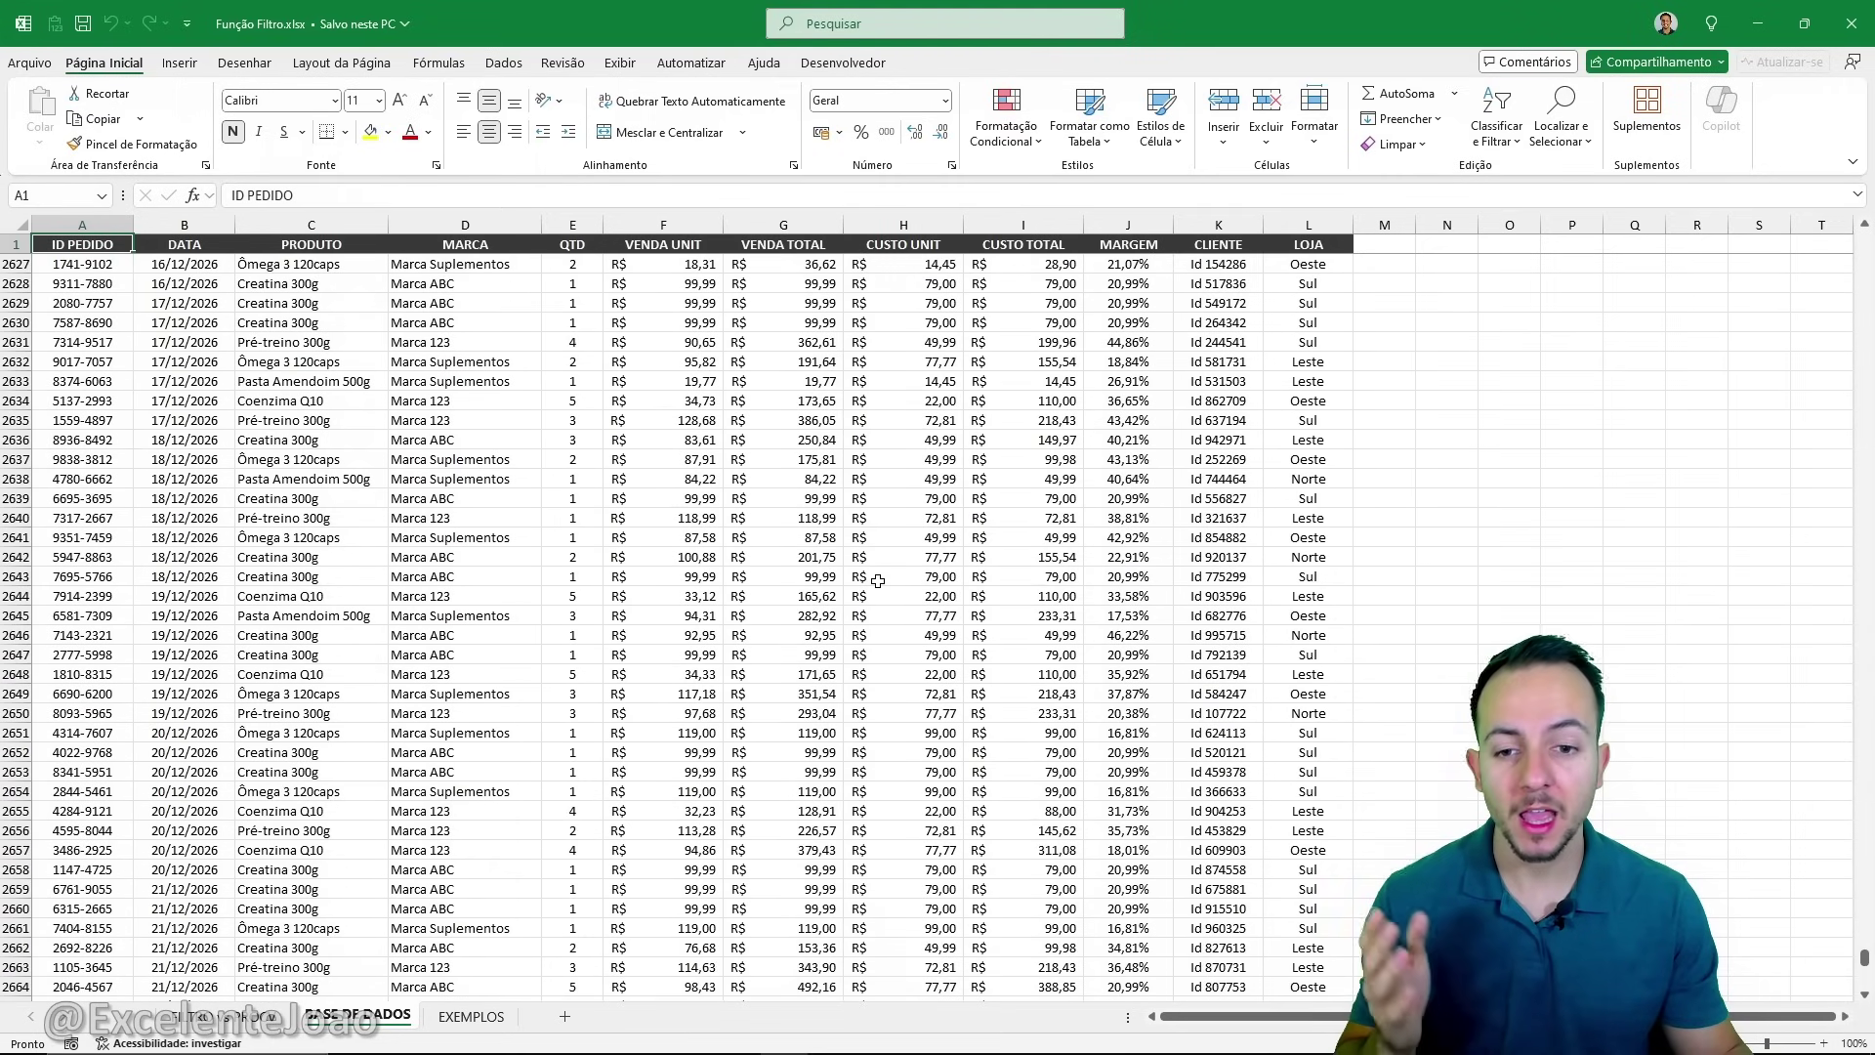
scroll(874, 571, up, 7)
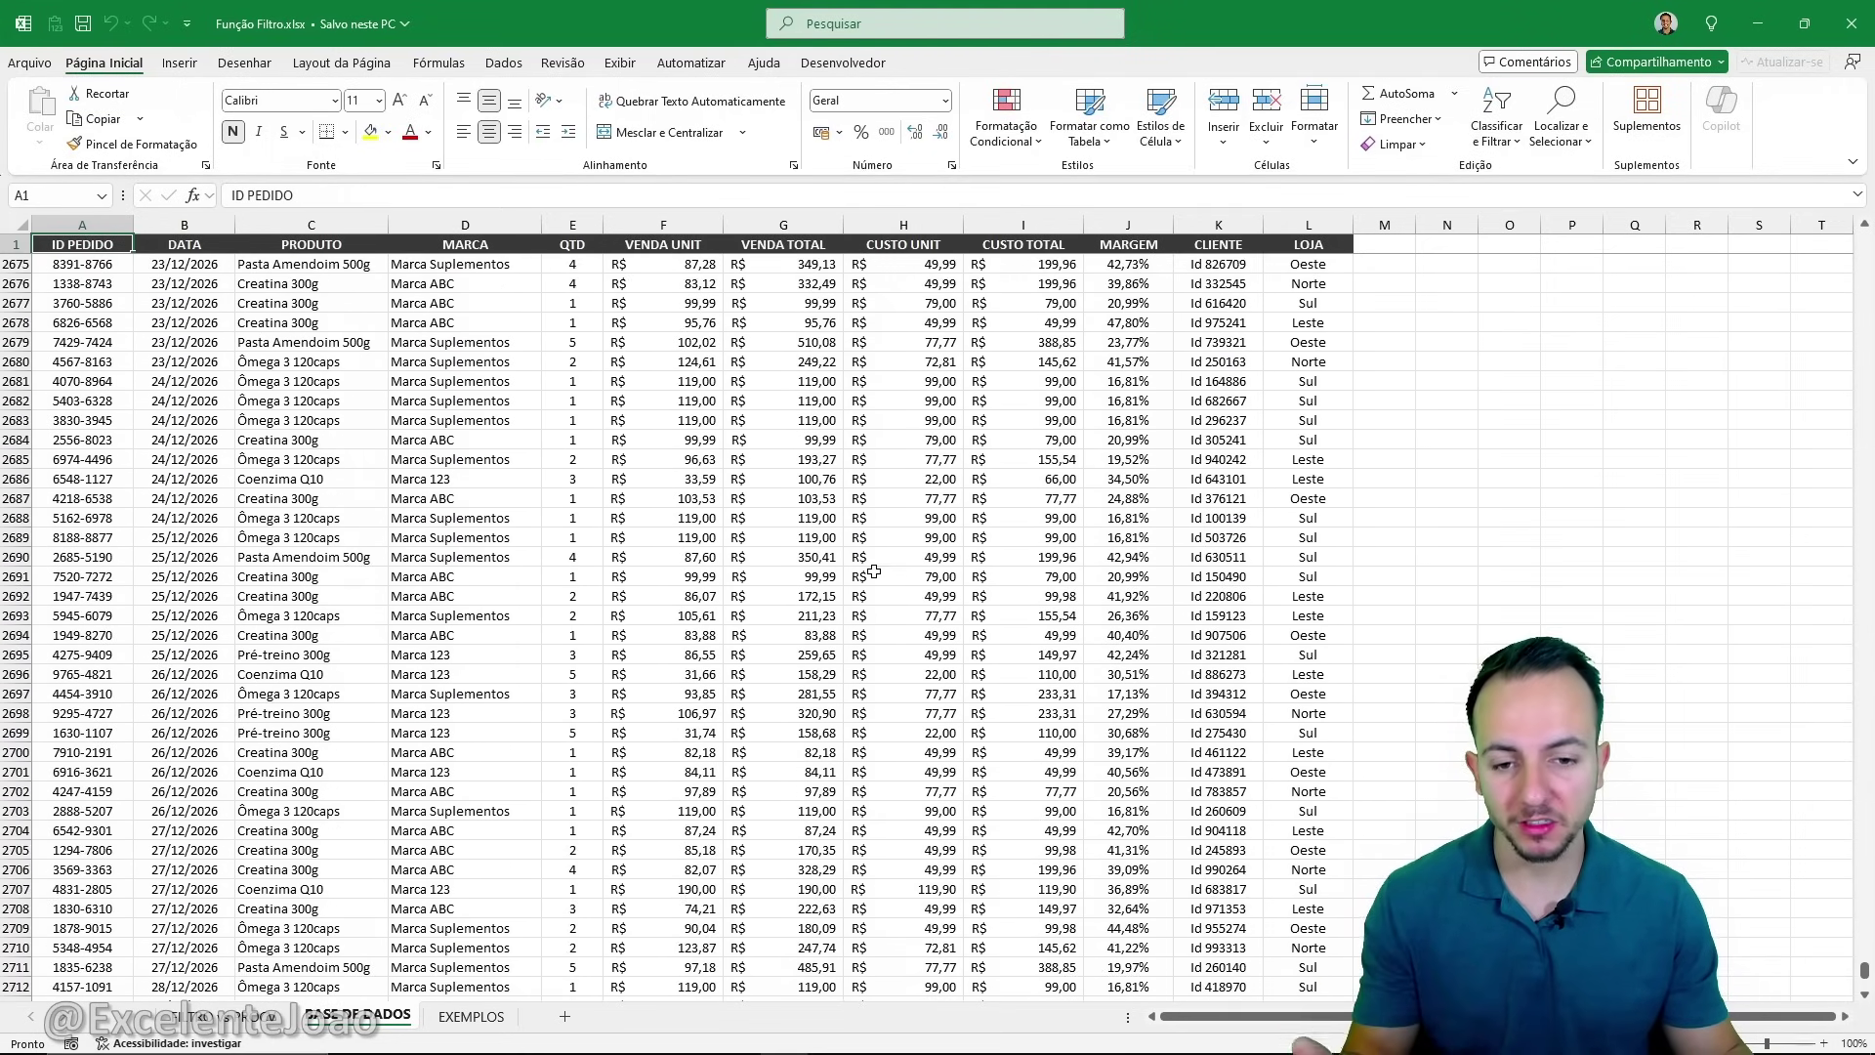
scroll(659, 442, up, 10)
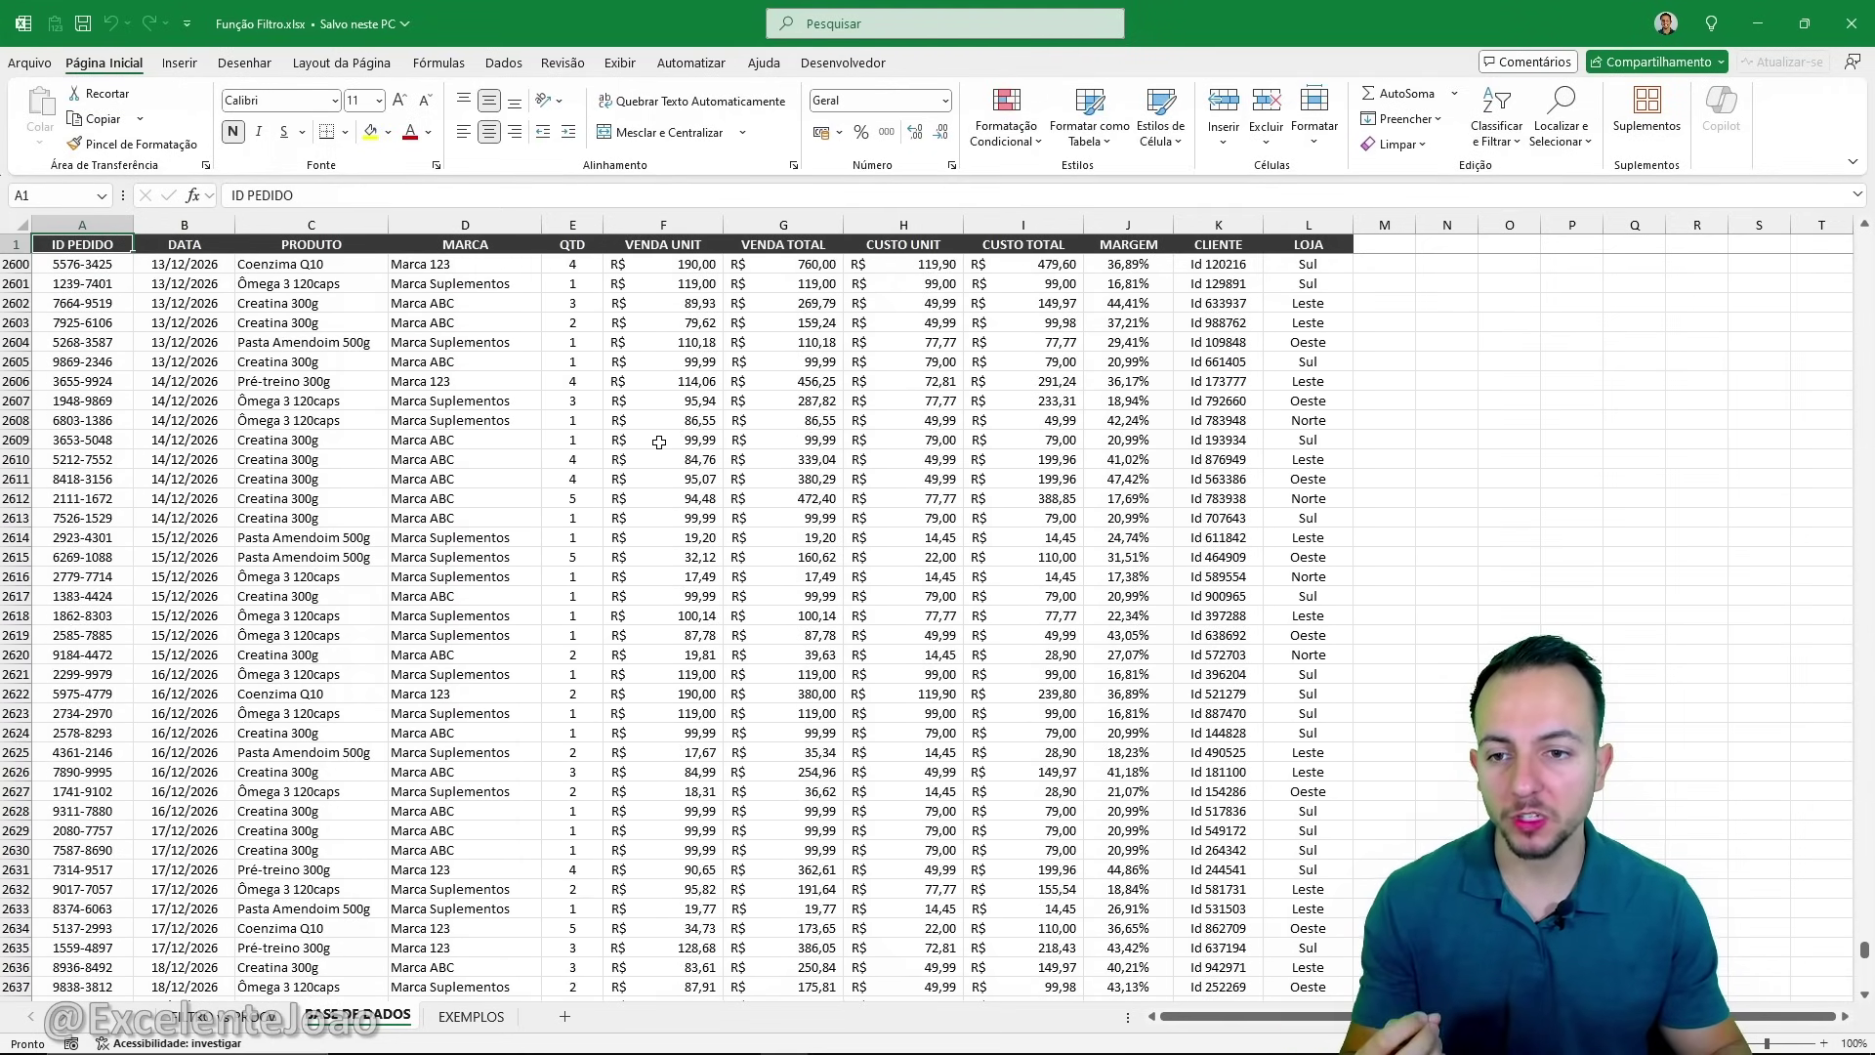
key(ctrl+Home)
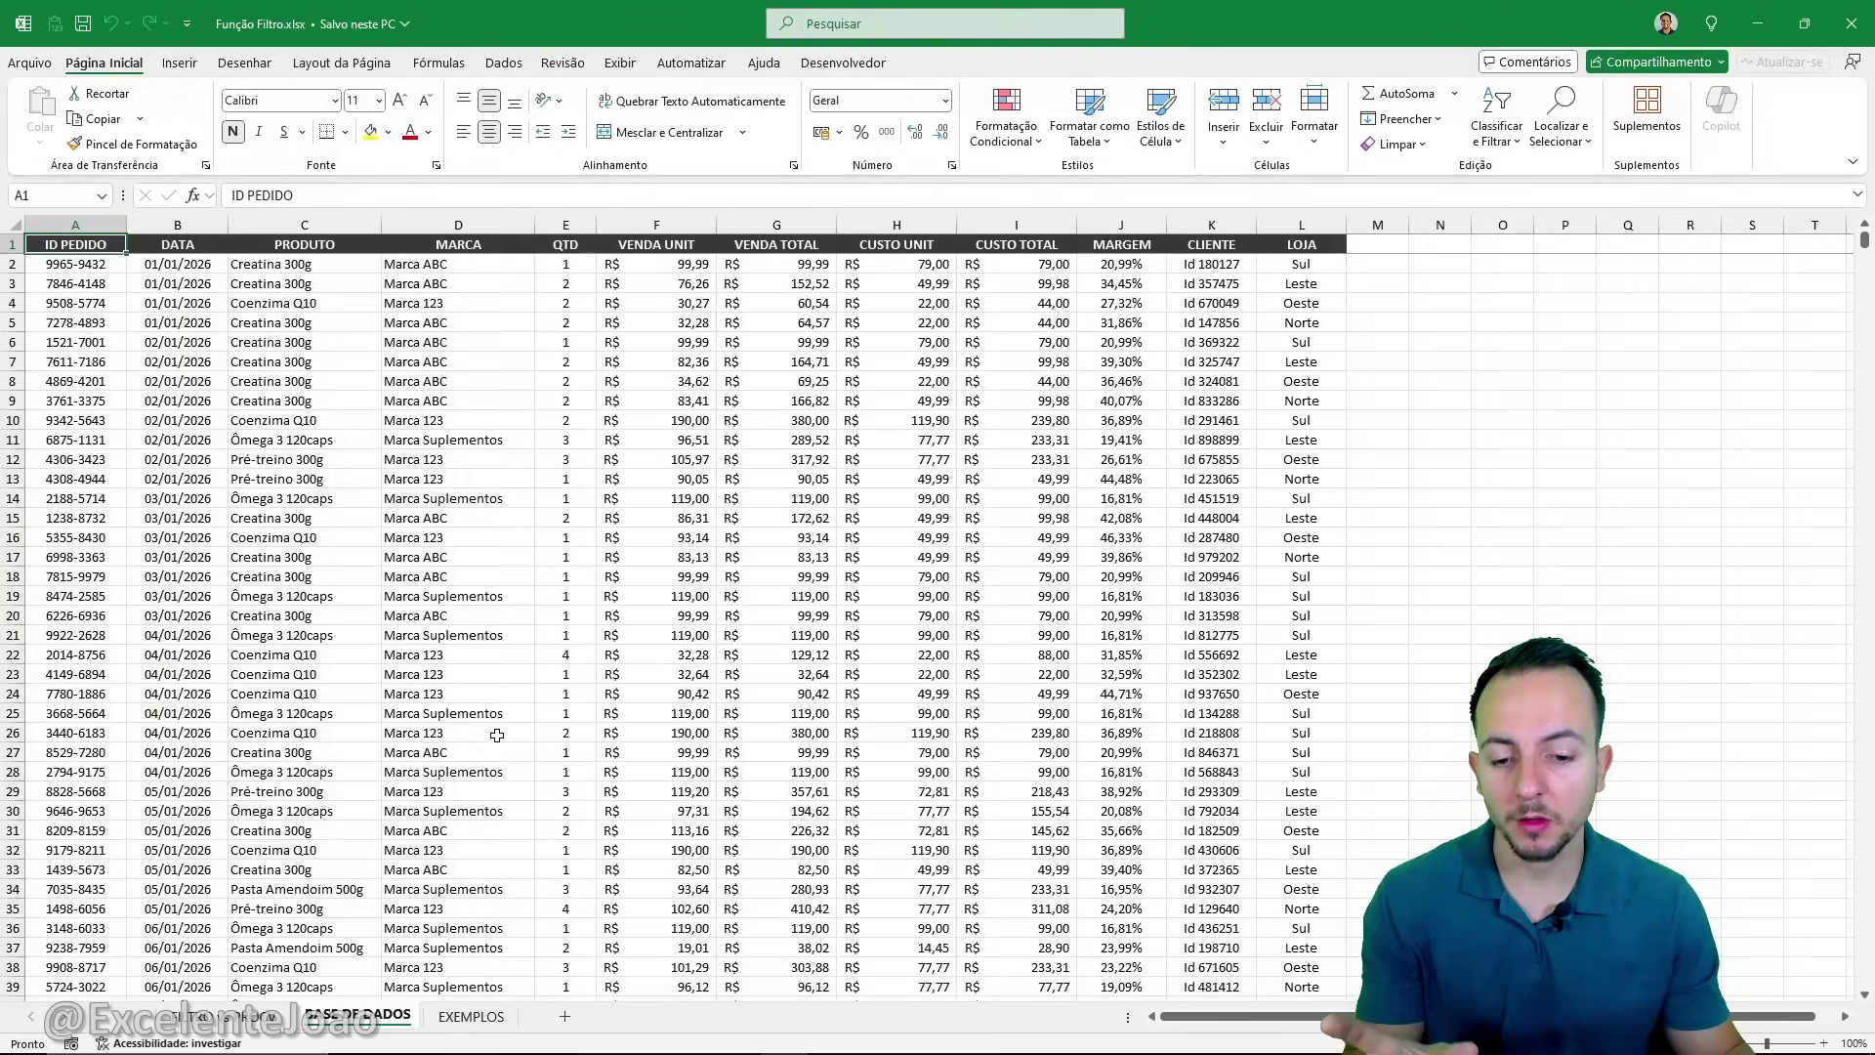
Review the objectives and advantages on the FILTRO and PROCX comparison sheet, and check the EXEMPLOS and BASE DE DADOS sheets.
click(259, 1023)
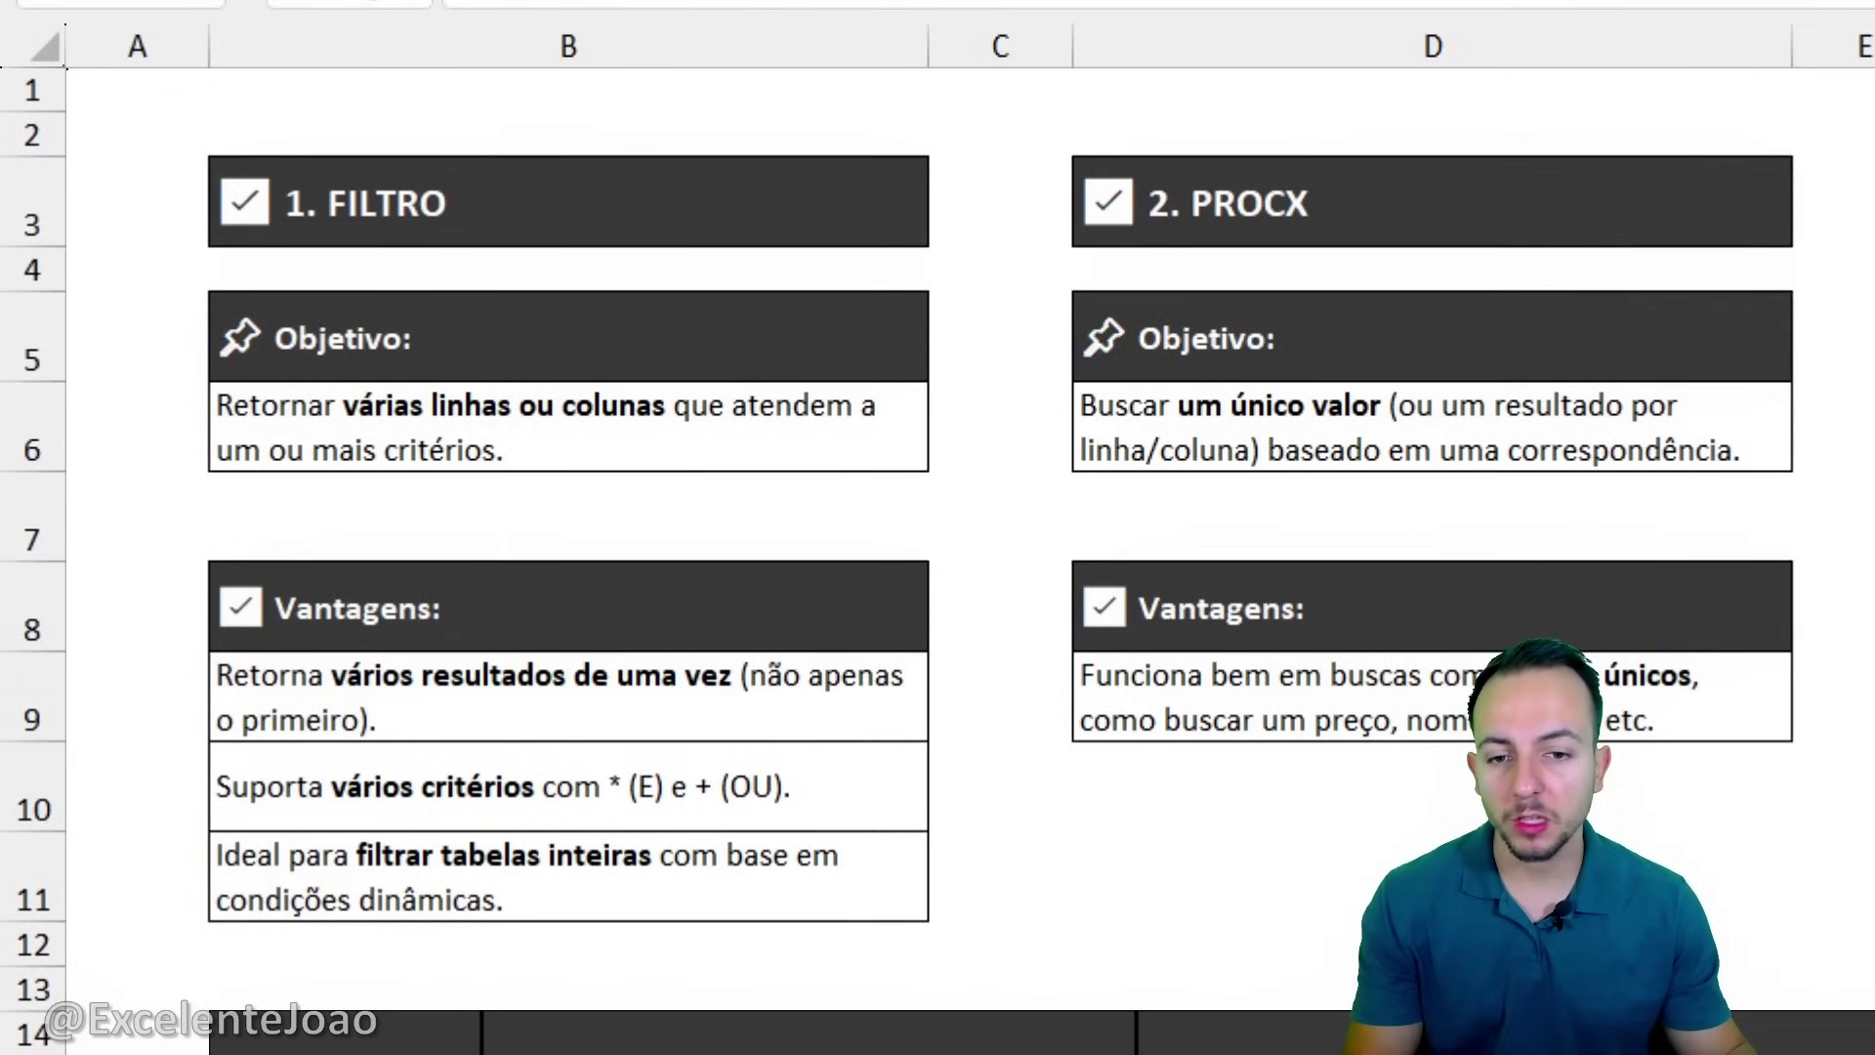
drag(340, 437, 645, 430)
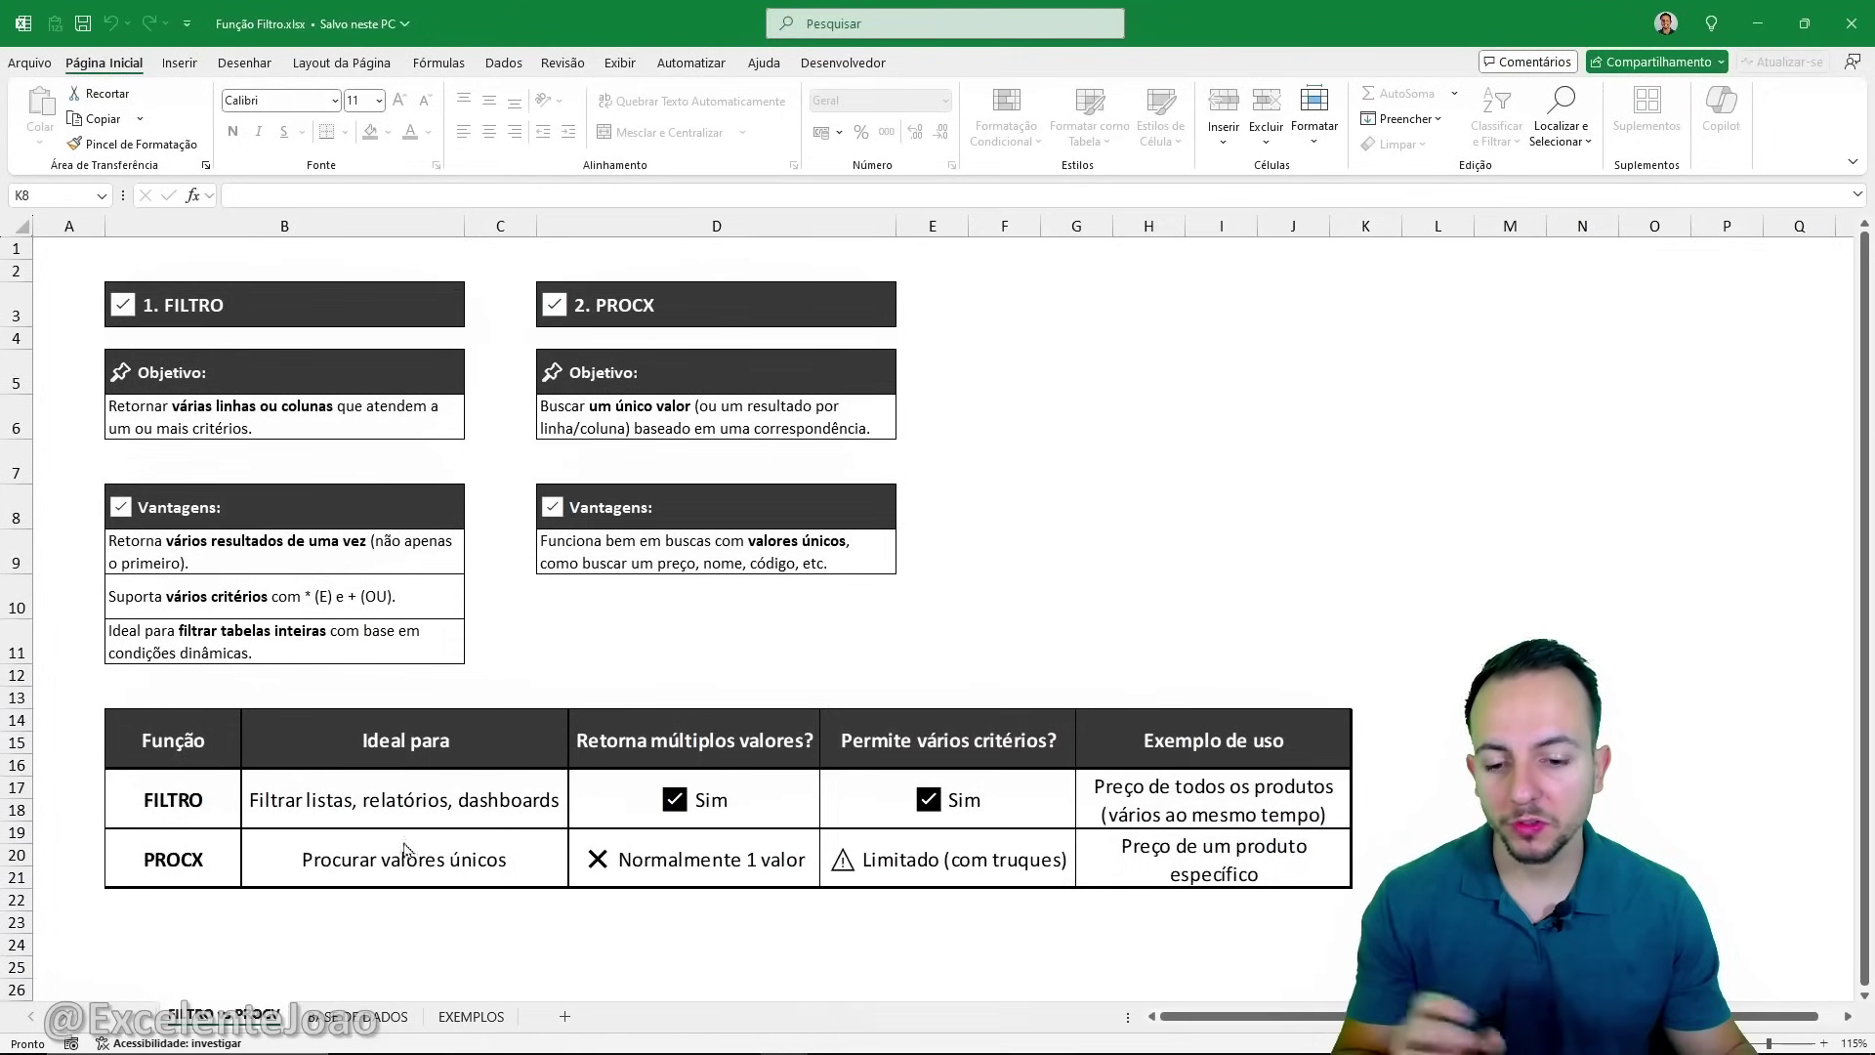
click(469, 1021)
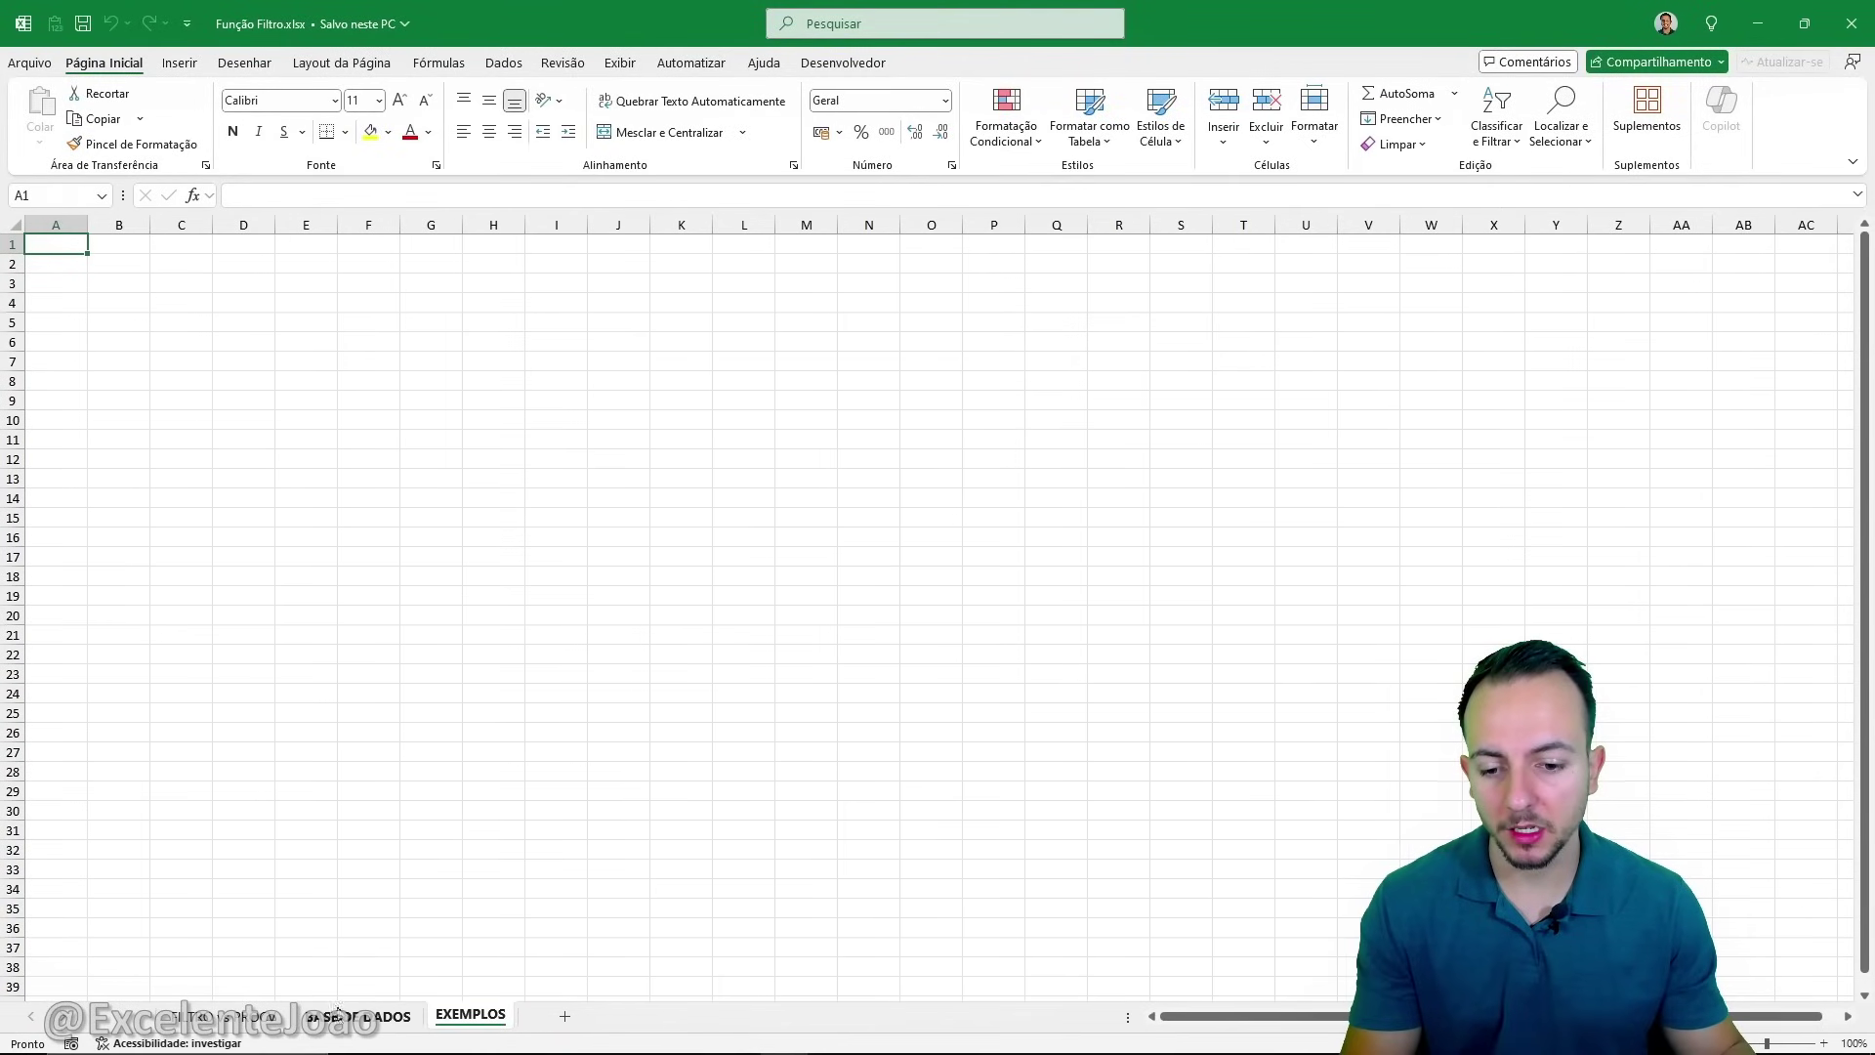
click(337, 1016)
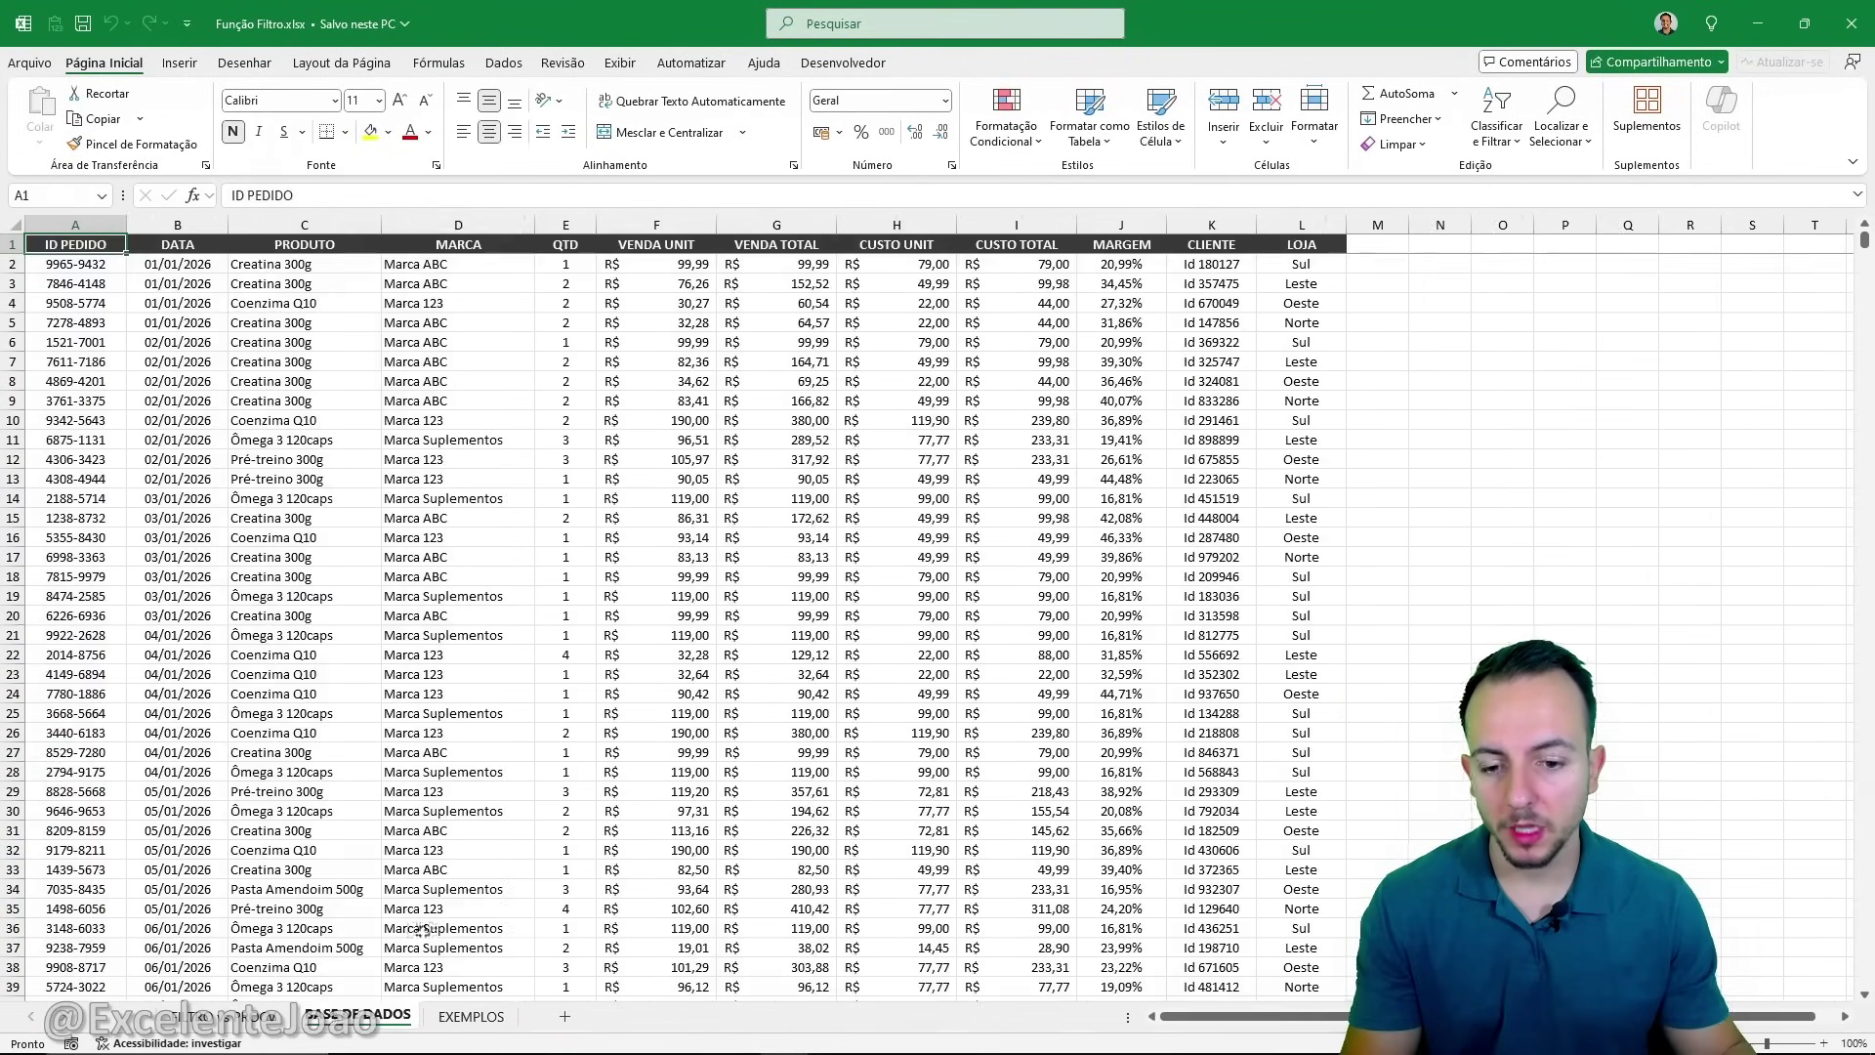
Enter the label "Produto:" in cell B2 of the EXEMPLOS sheet.
click(471, 1016)
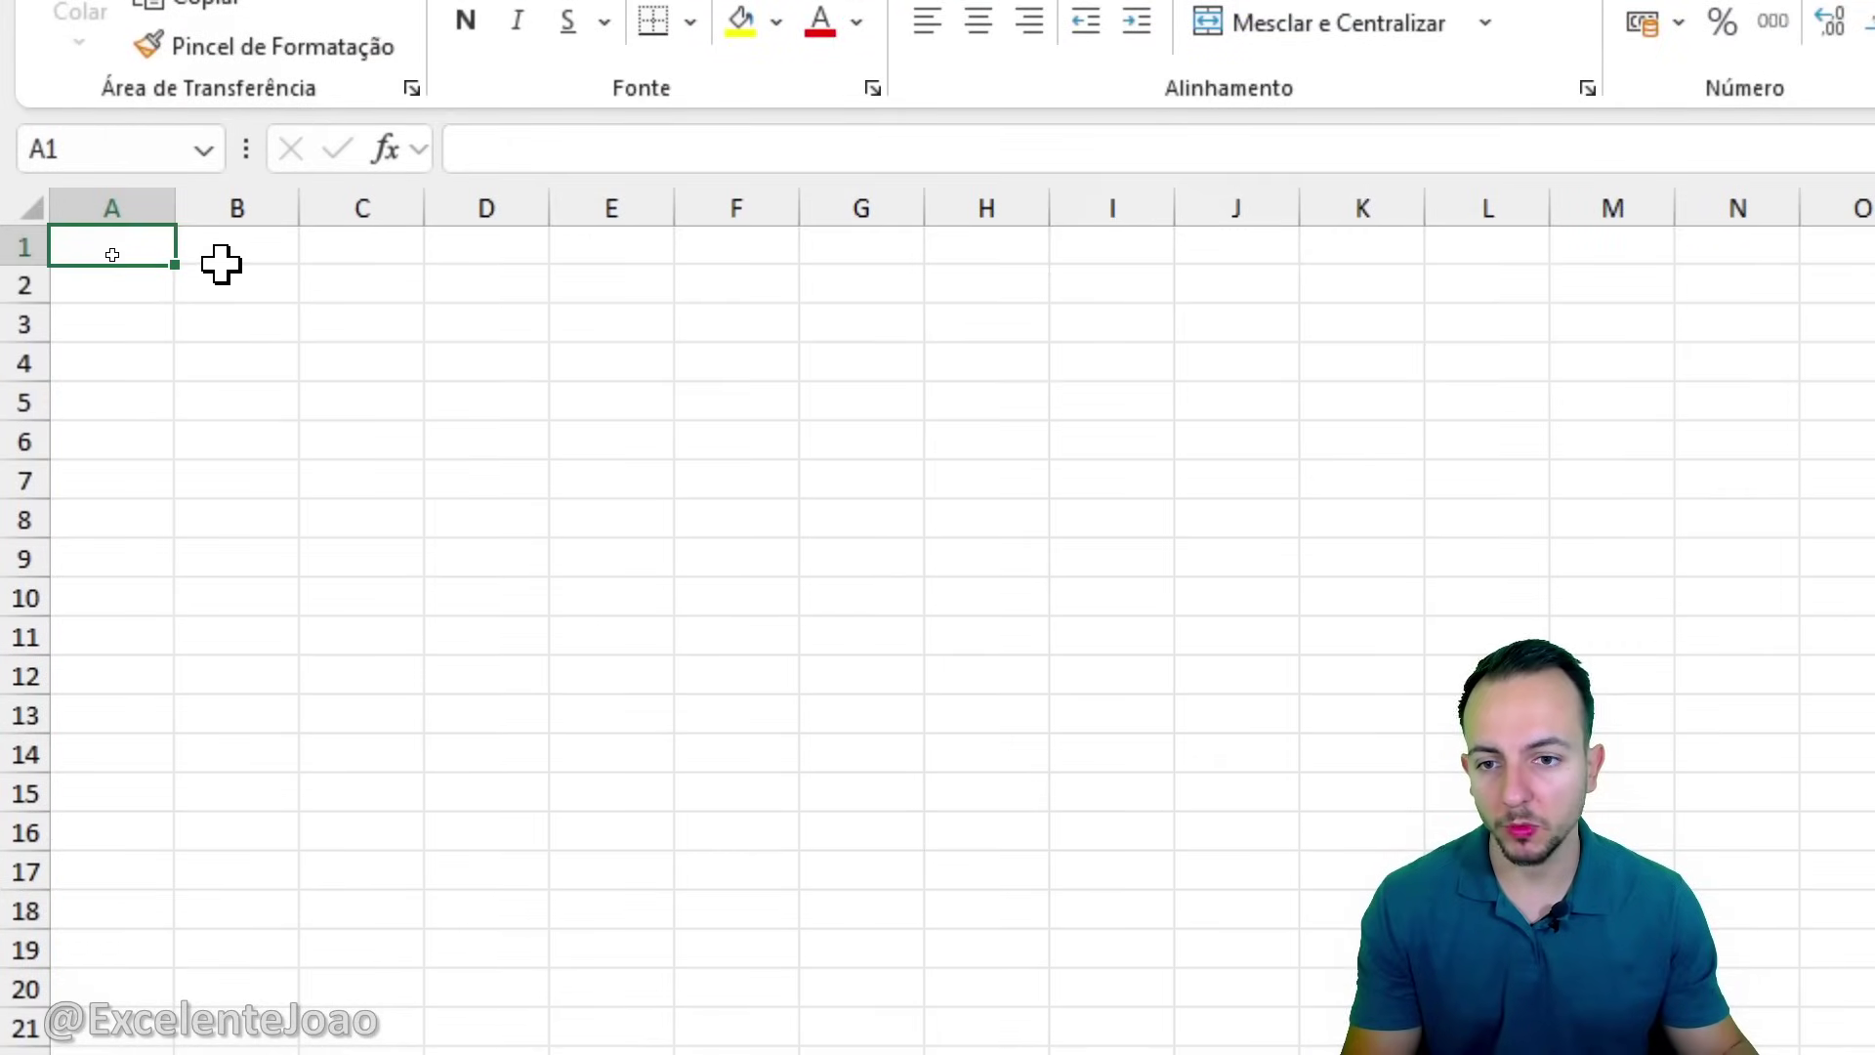
click(223, 276)
text(Produ)
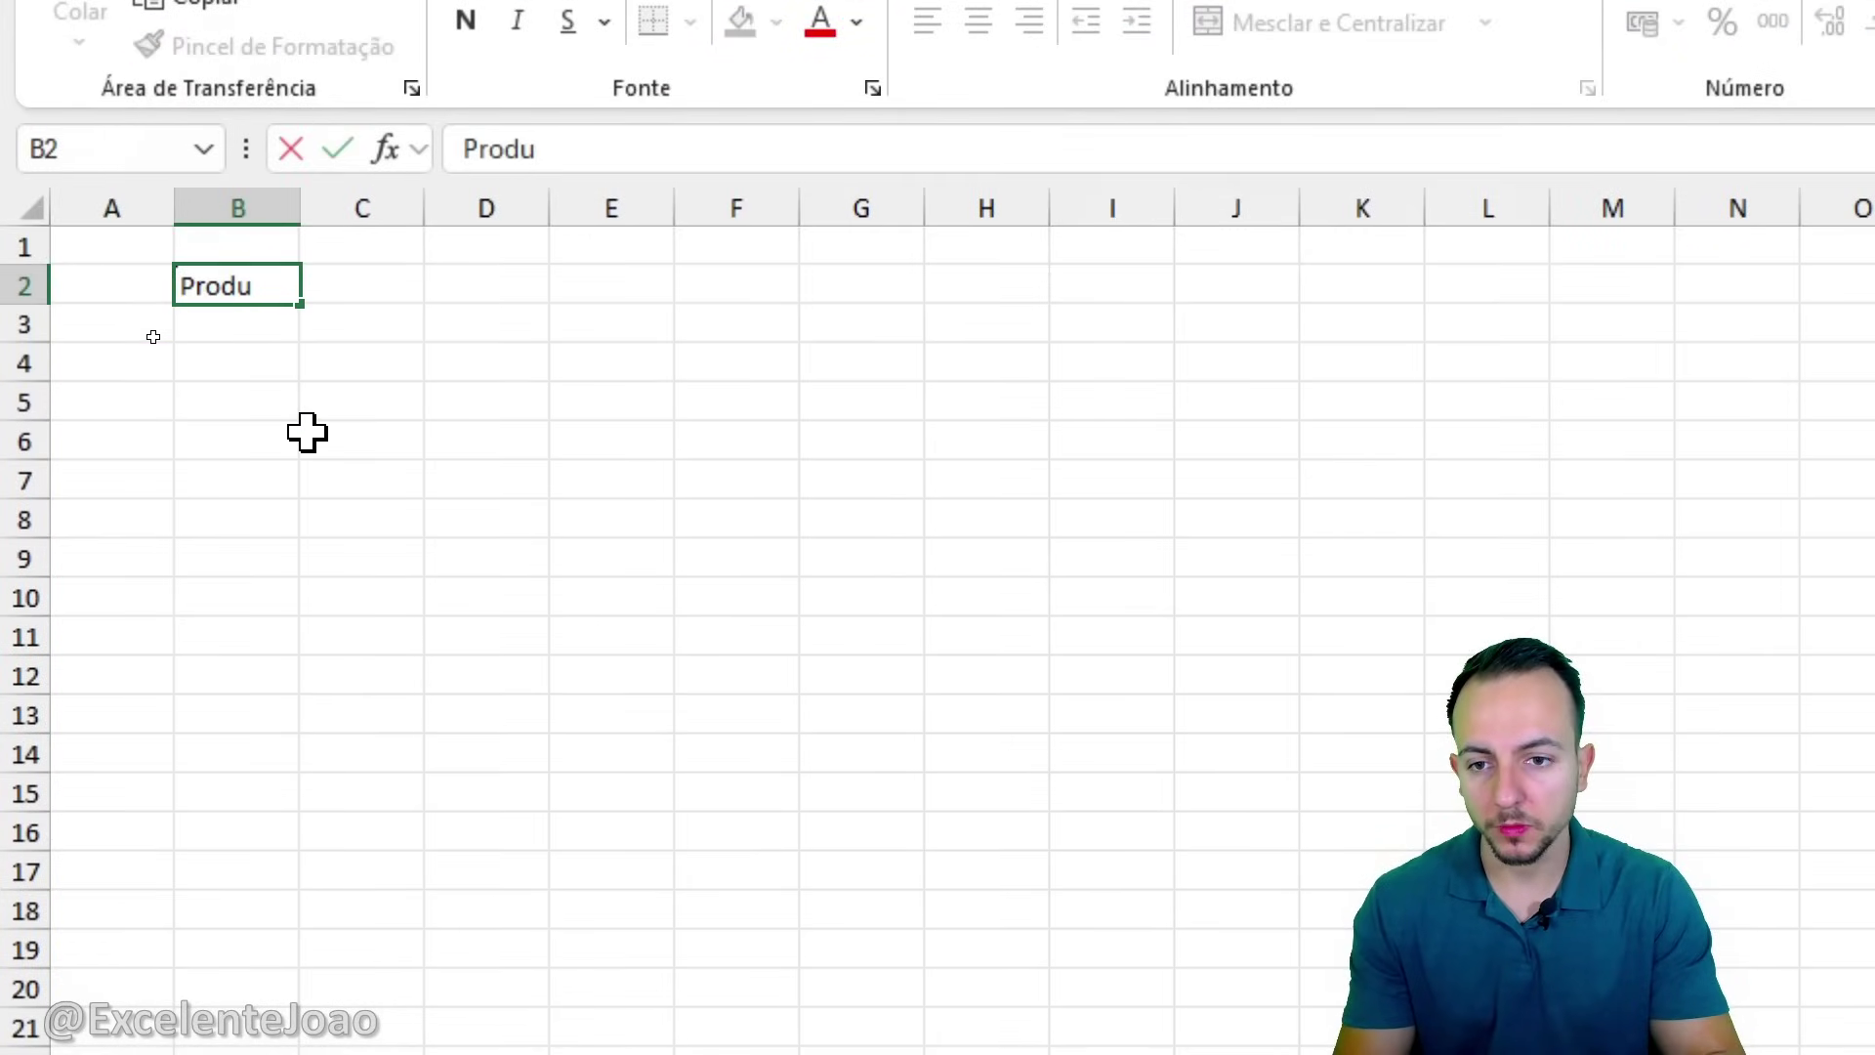
text(to:)
key(Return)
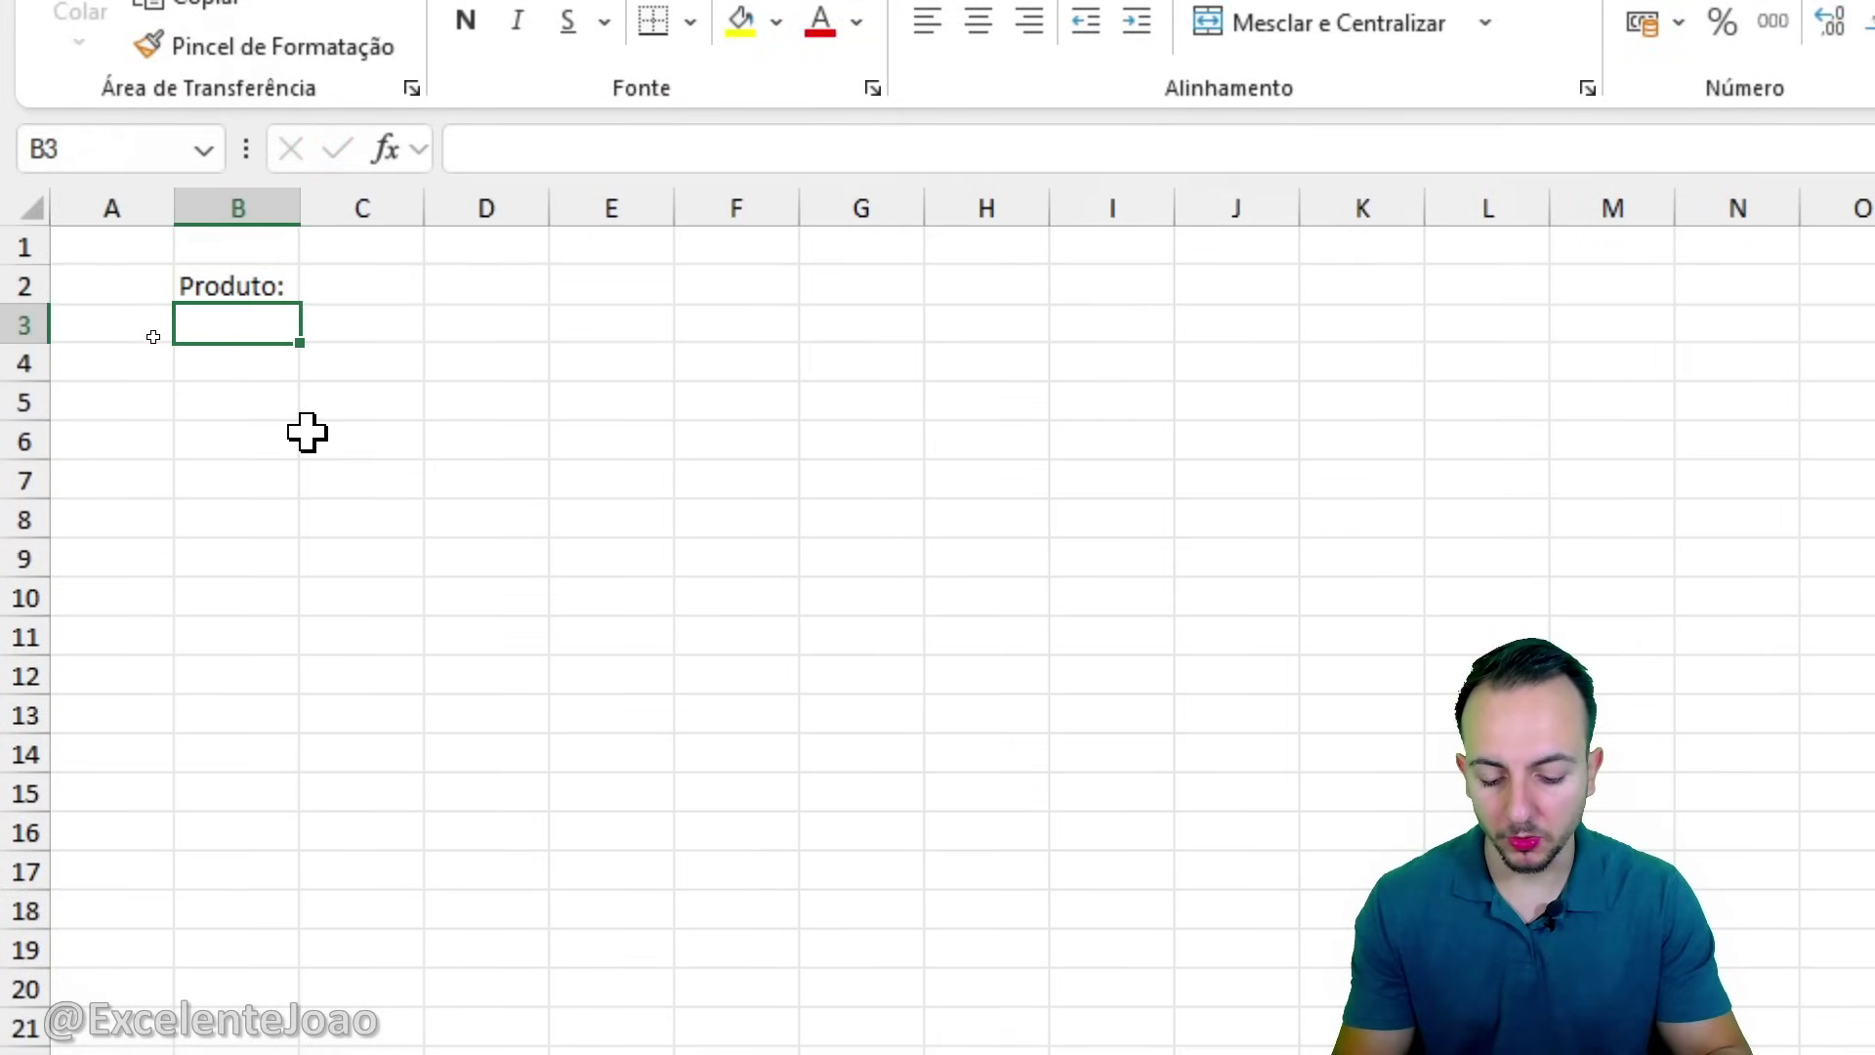
Enter "Creatina 300g" in cell B3 as the product criterion and widen column B to fit the text.
text(Creatina )
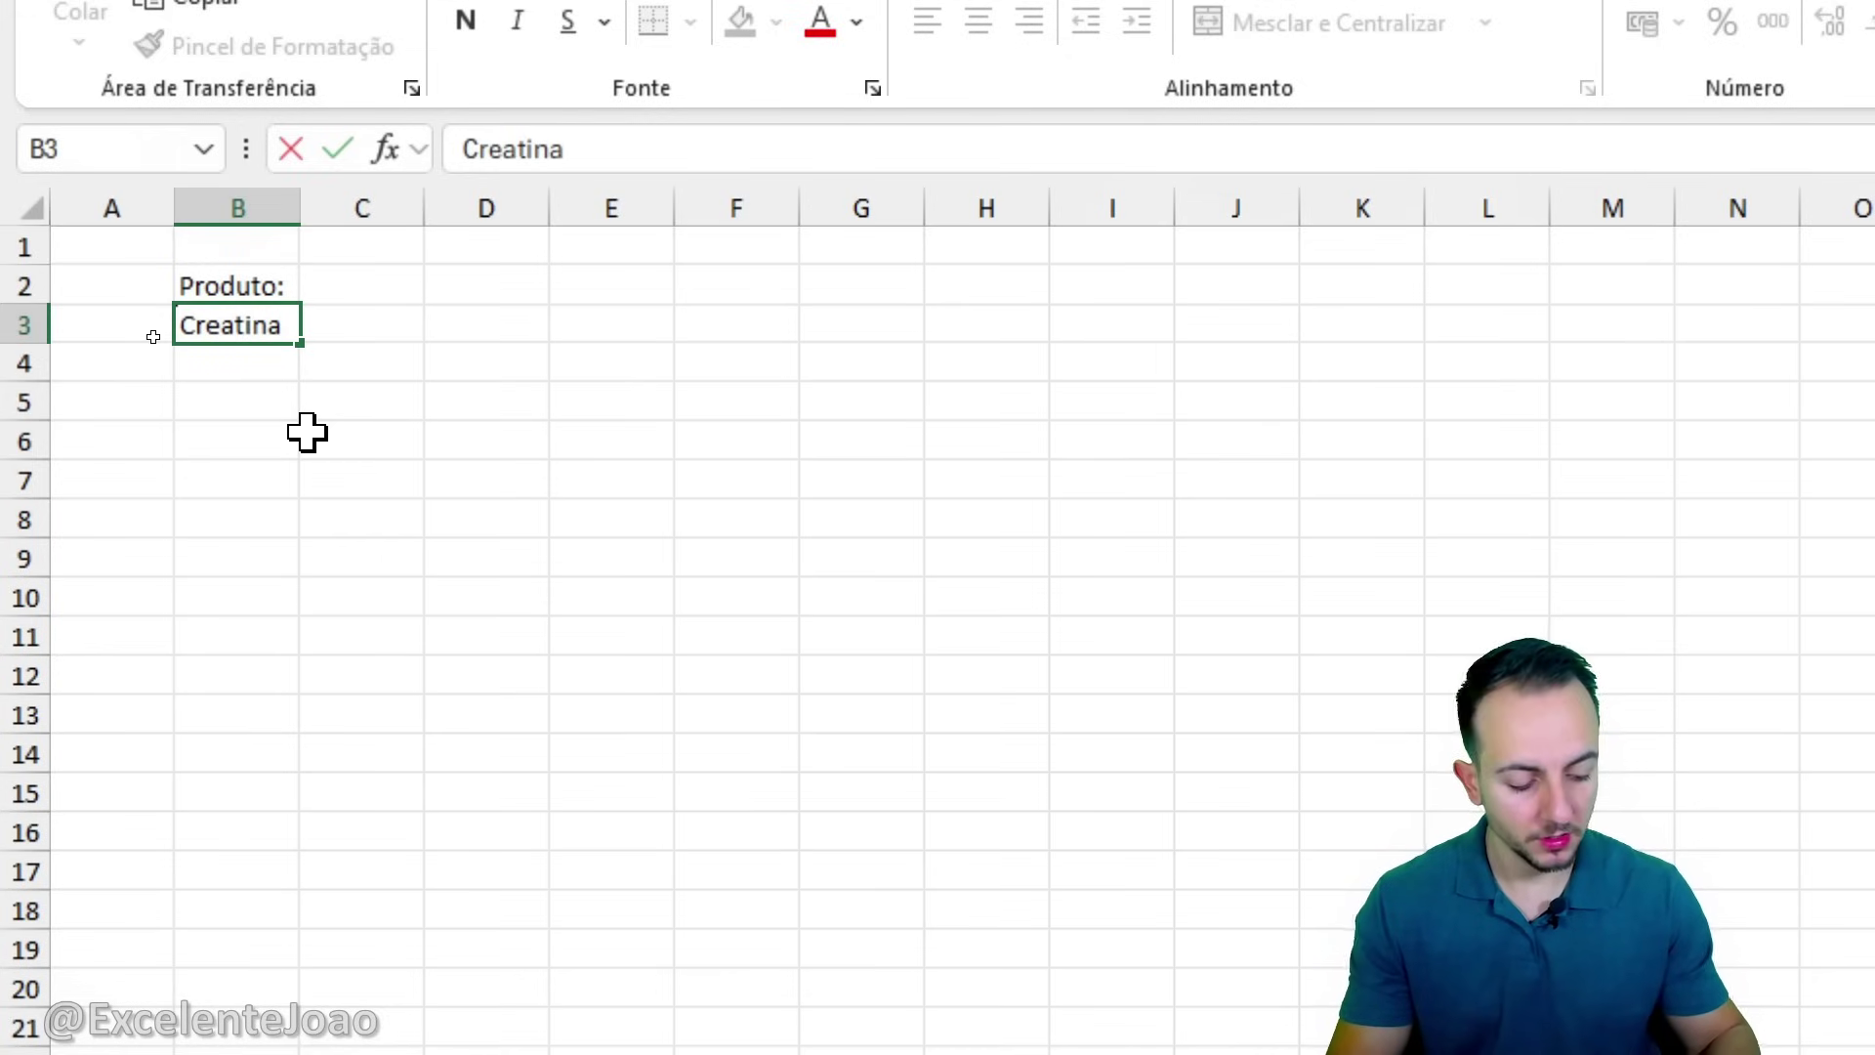
text(300g)
key(Return)
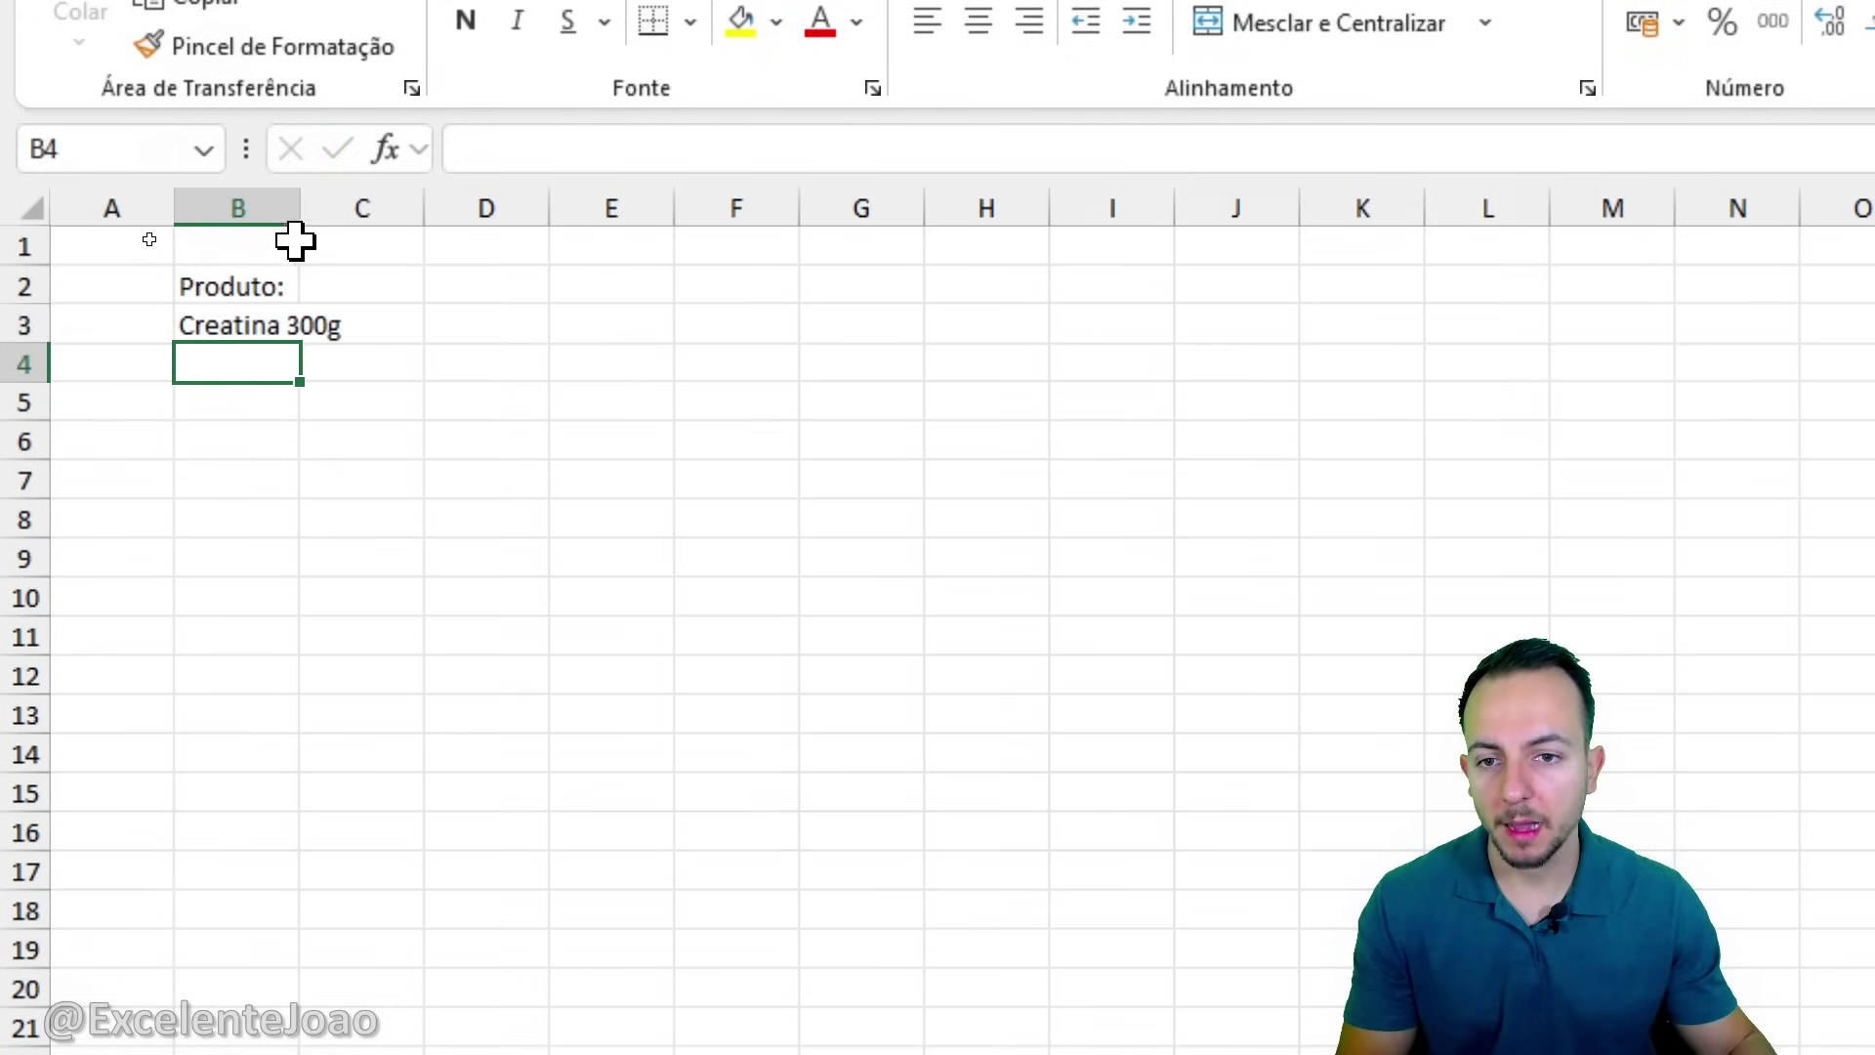
drag(298, 209, 374, 209)
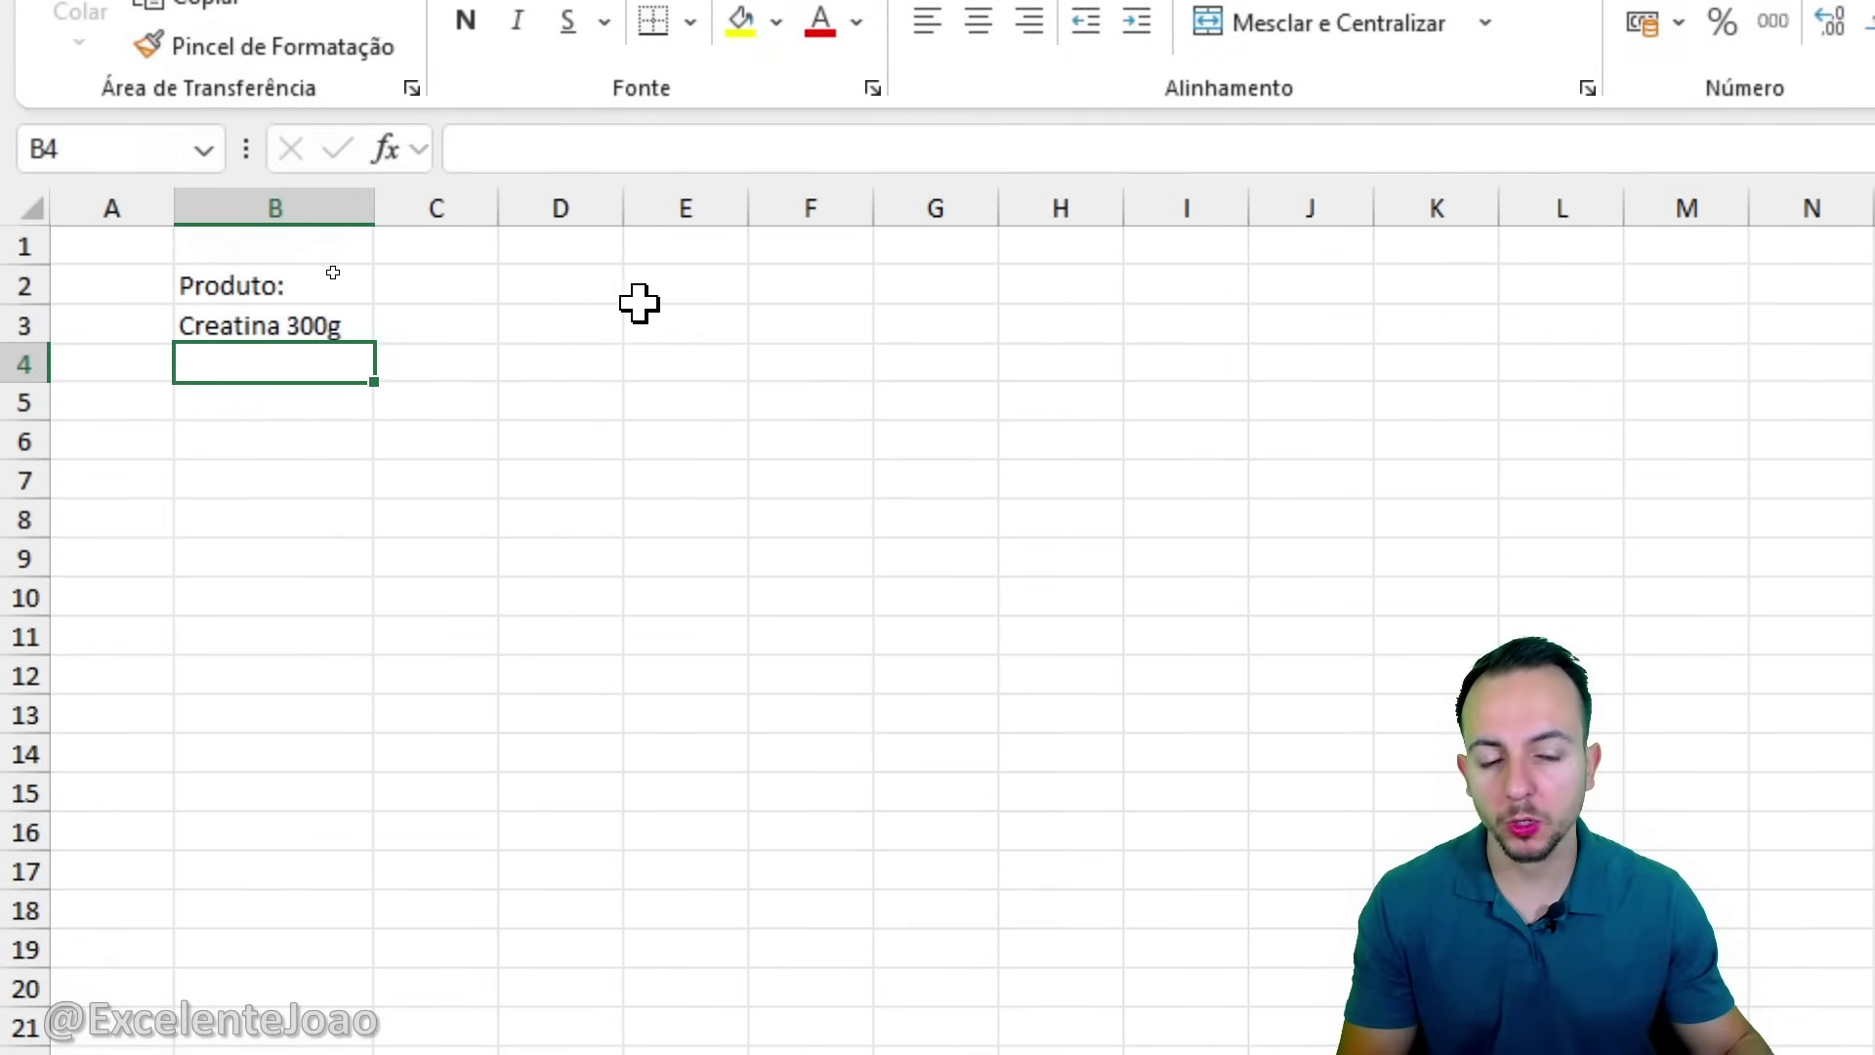
Start a FILTRO formula in cell E2 of EXEMPLOS with columns A:L of BASE DE DADOS as the array argument.
click(694, 291)
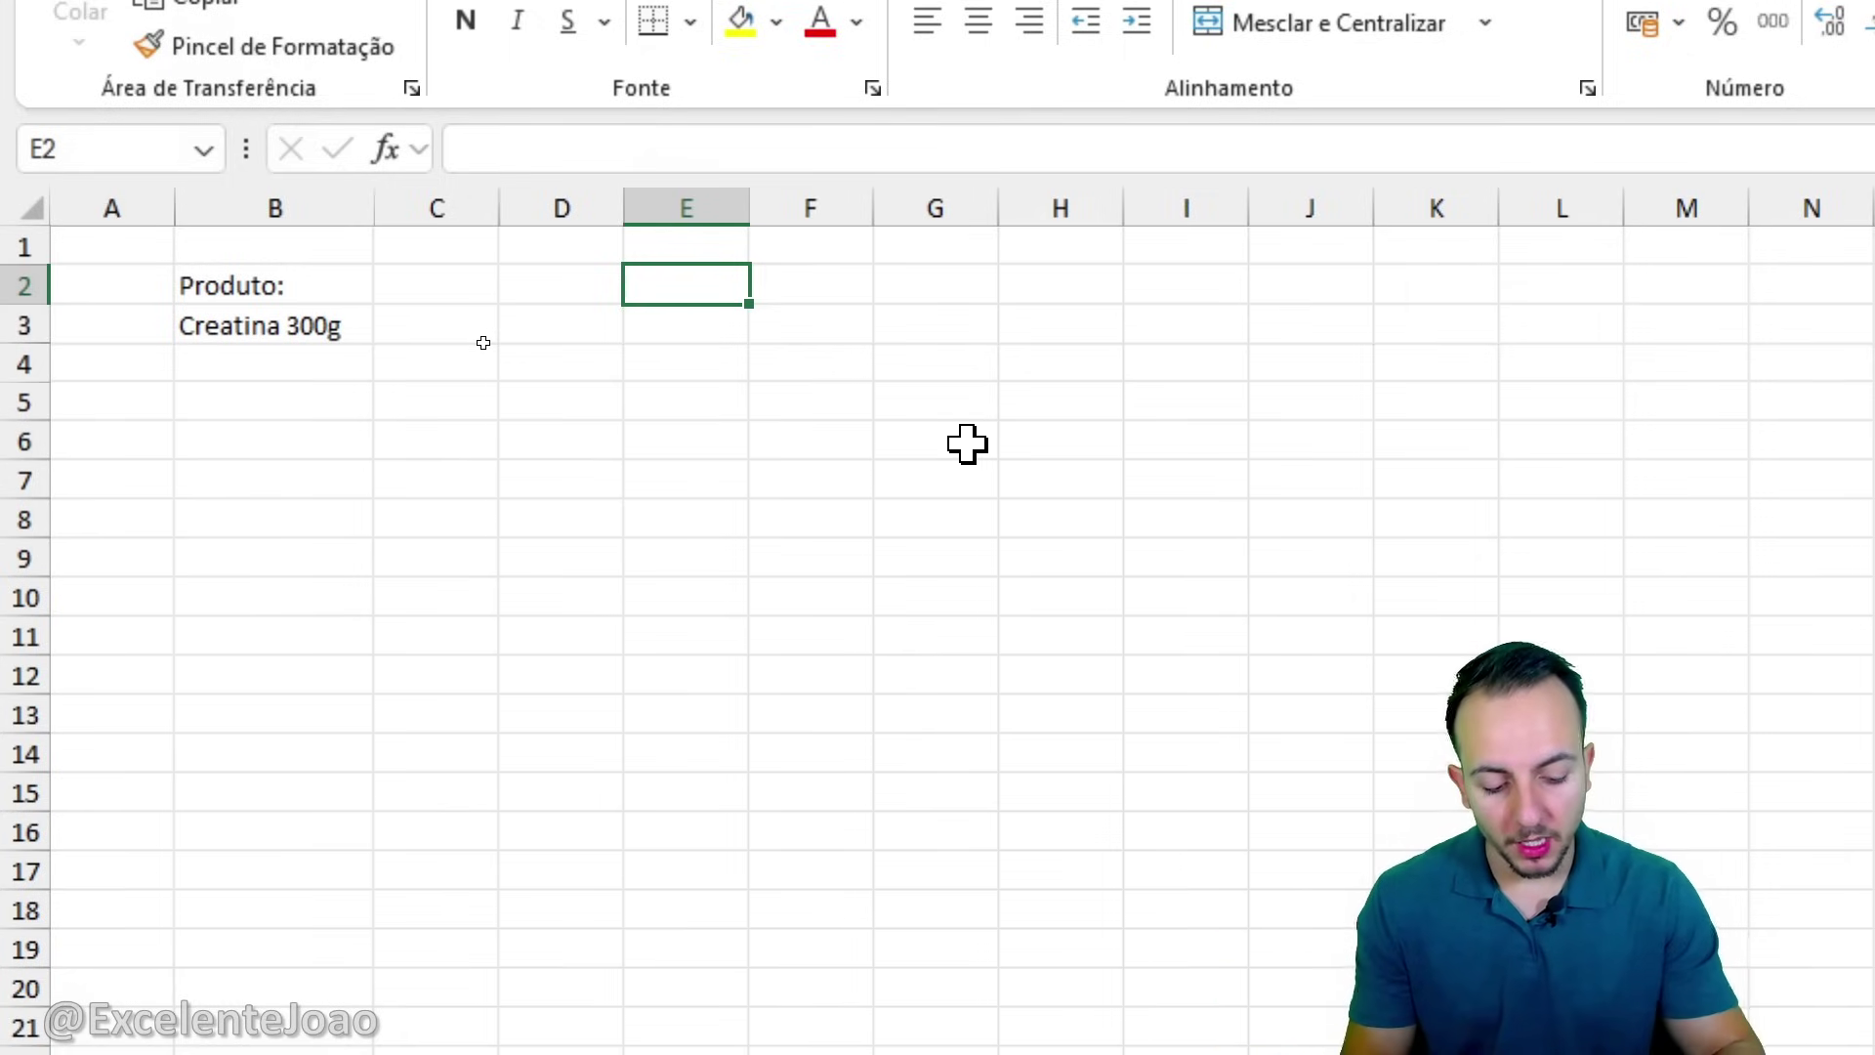
text(=FILTRO)
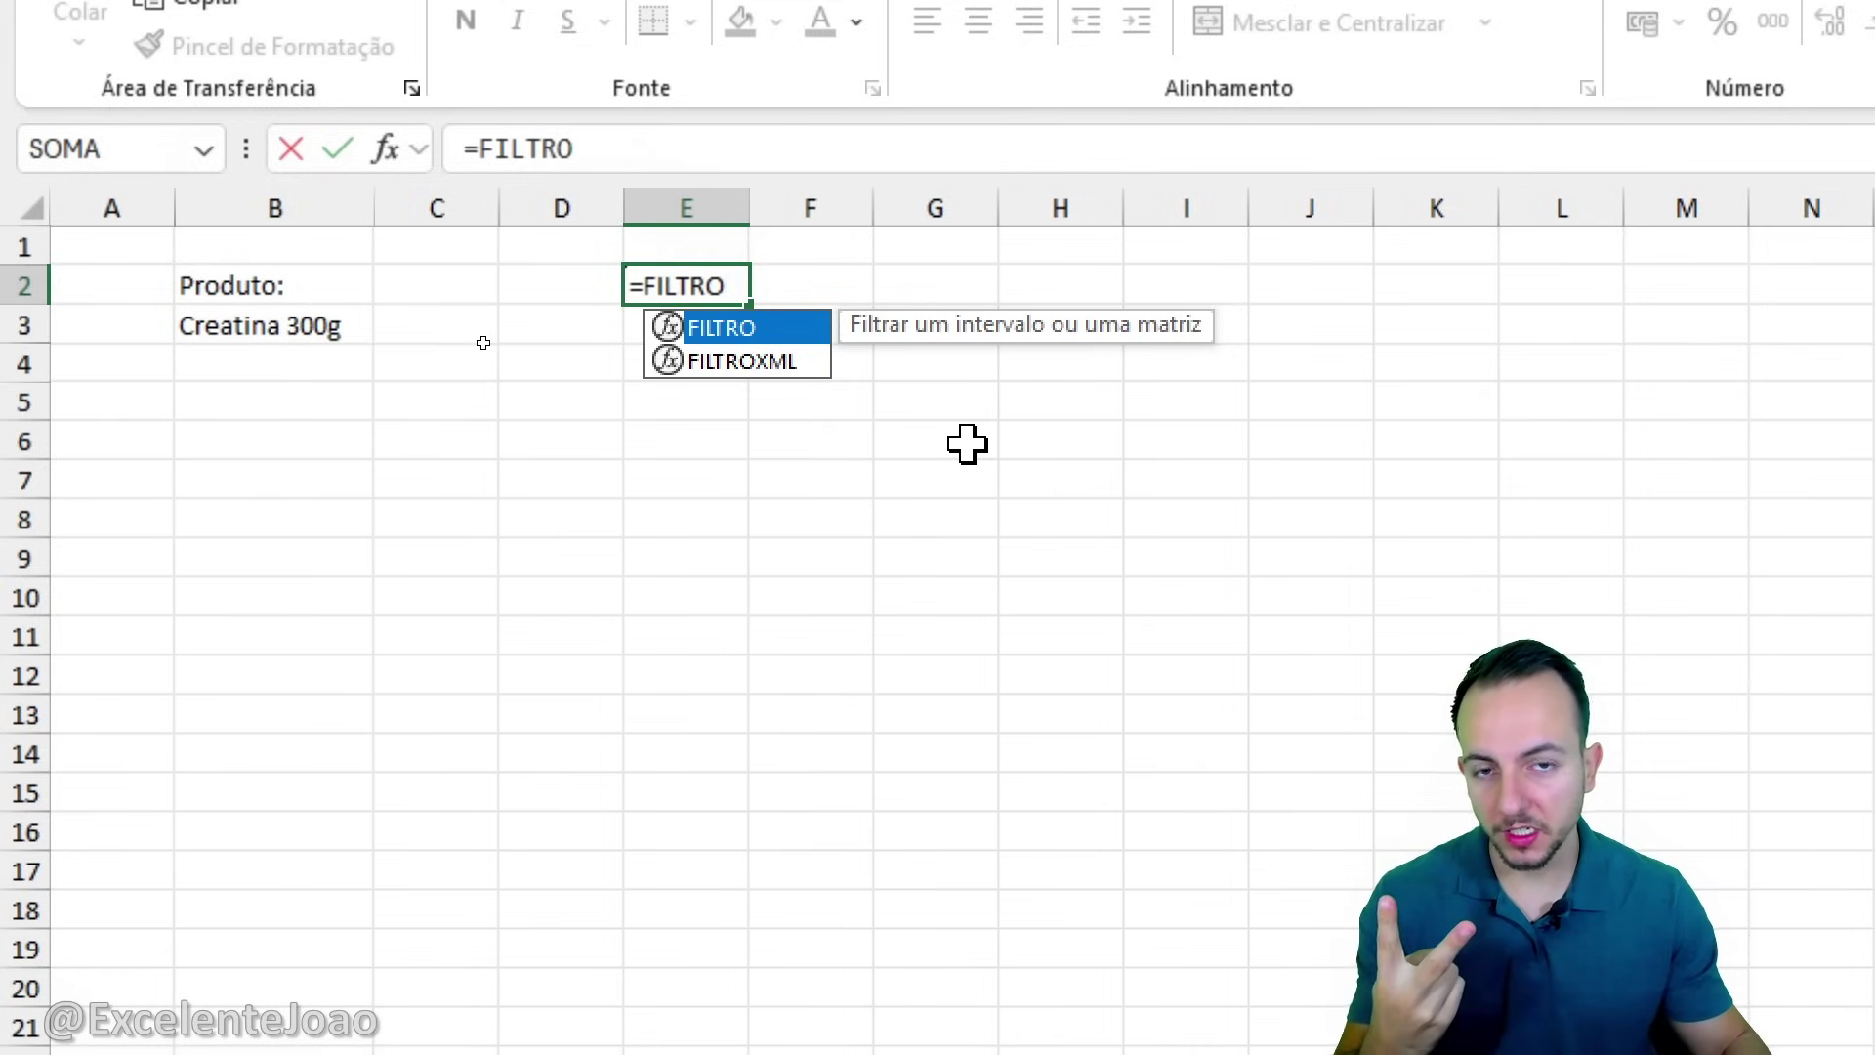
double_click(793, 330)
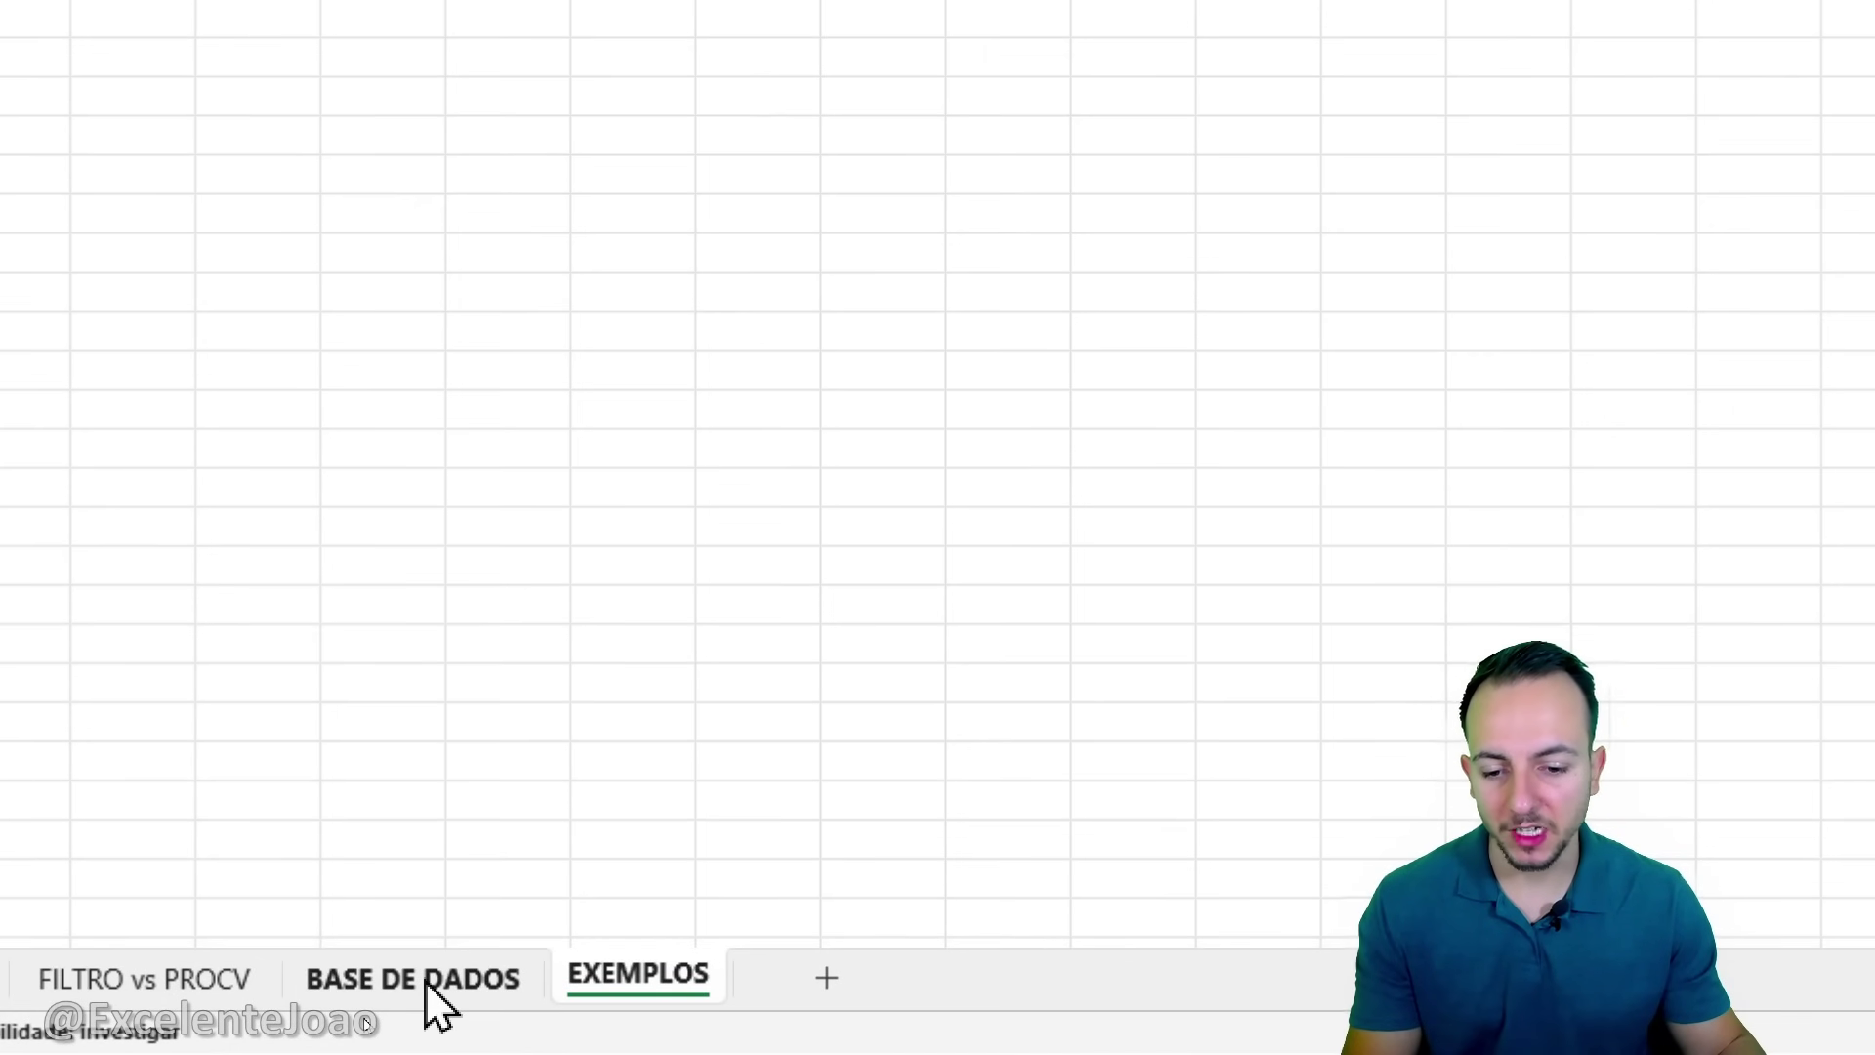
click(425, 980)
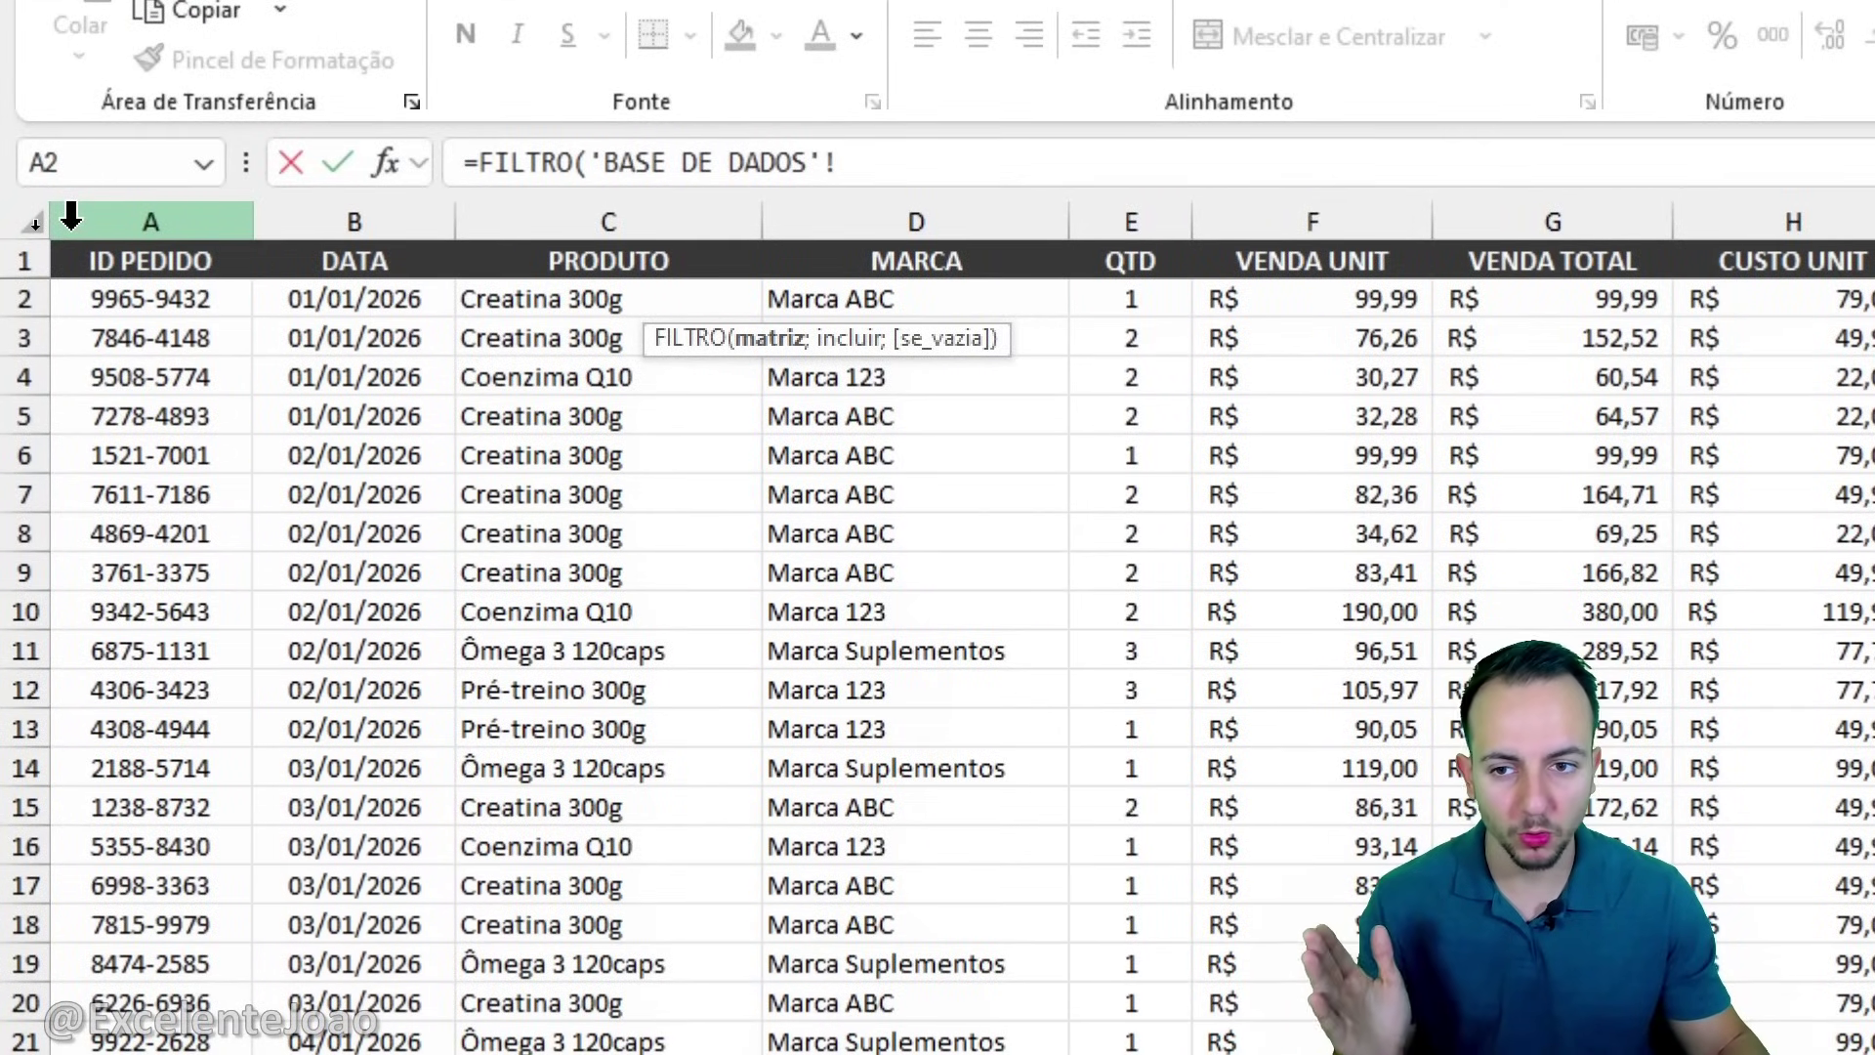
drag(71, 216, 1874, 273)
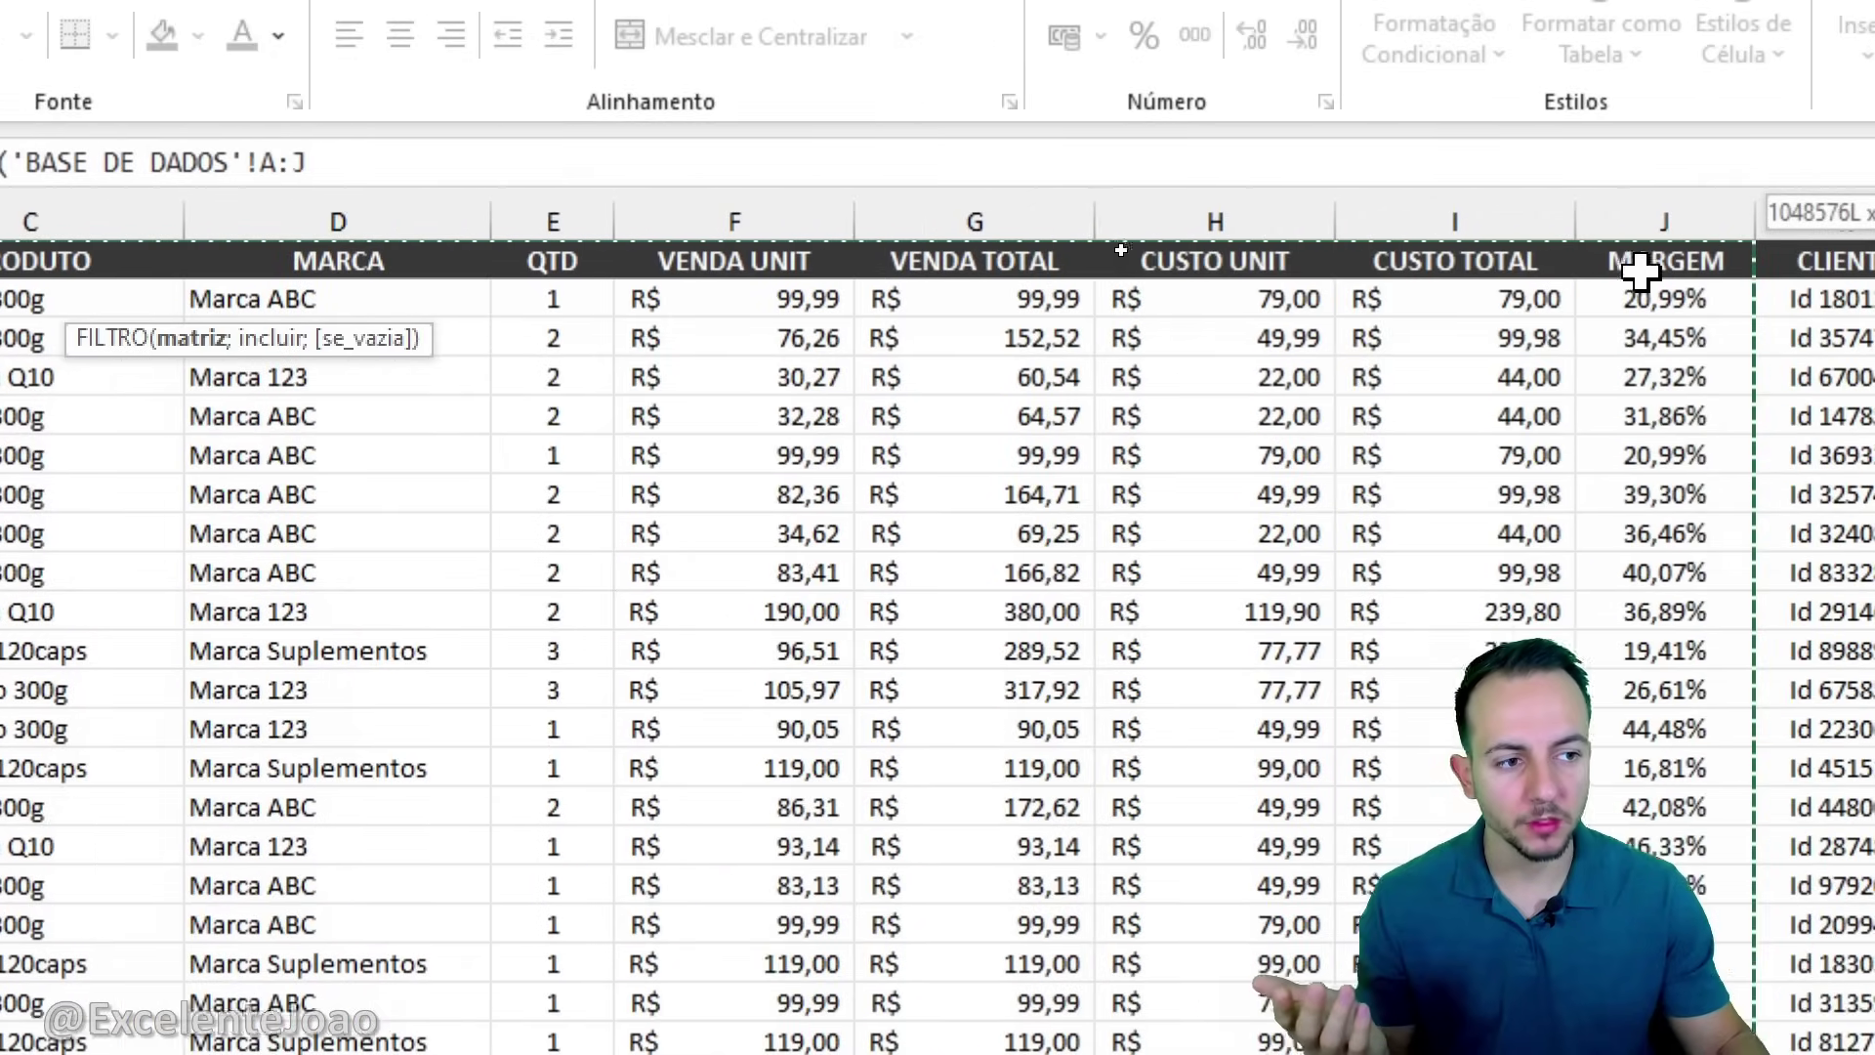
drag(1641, 271, 1874, 482)
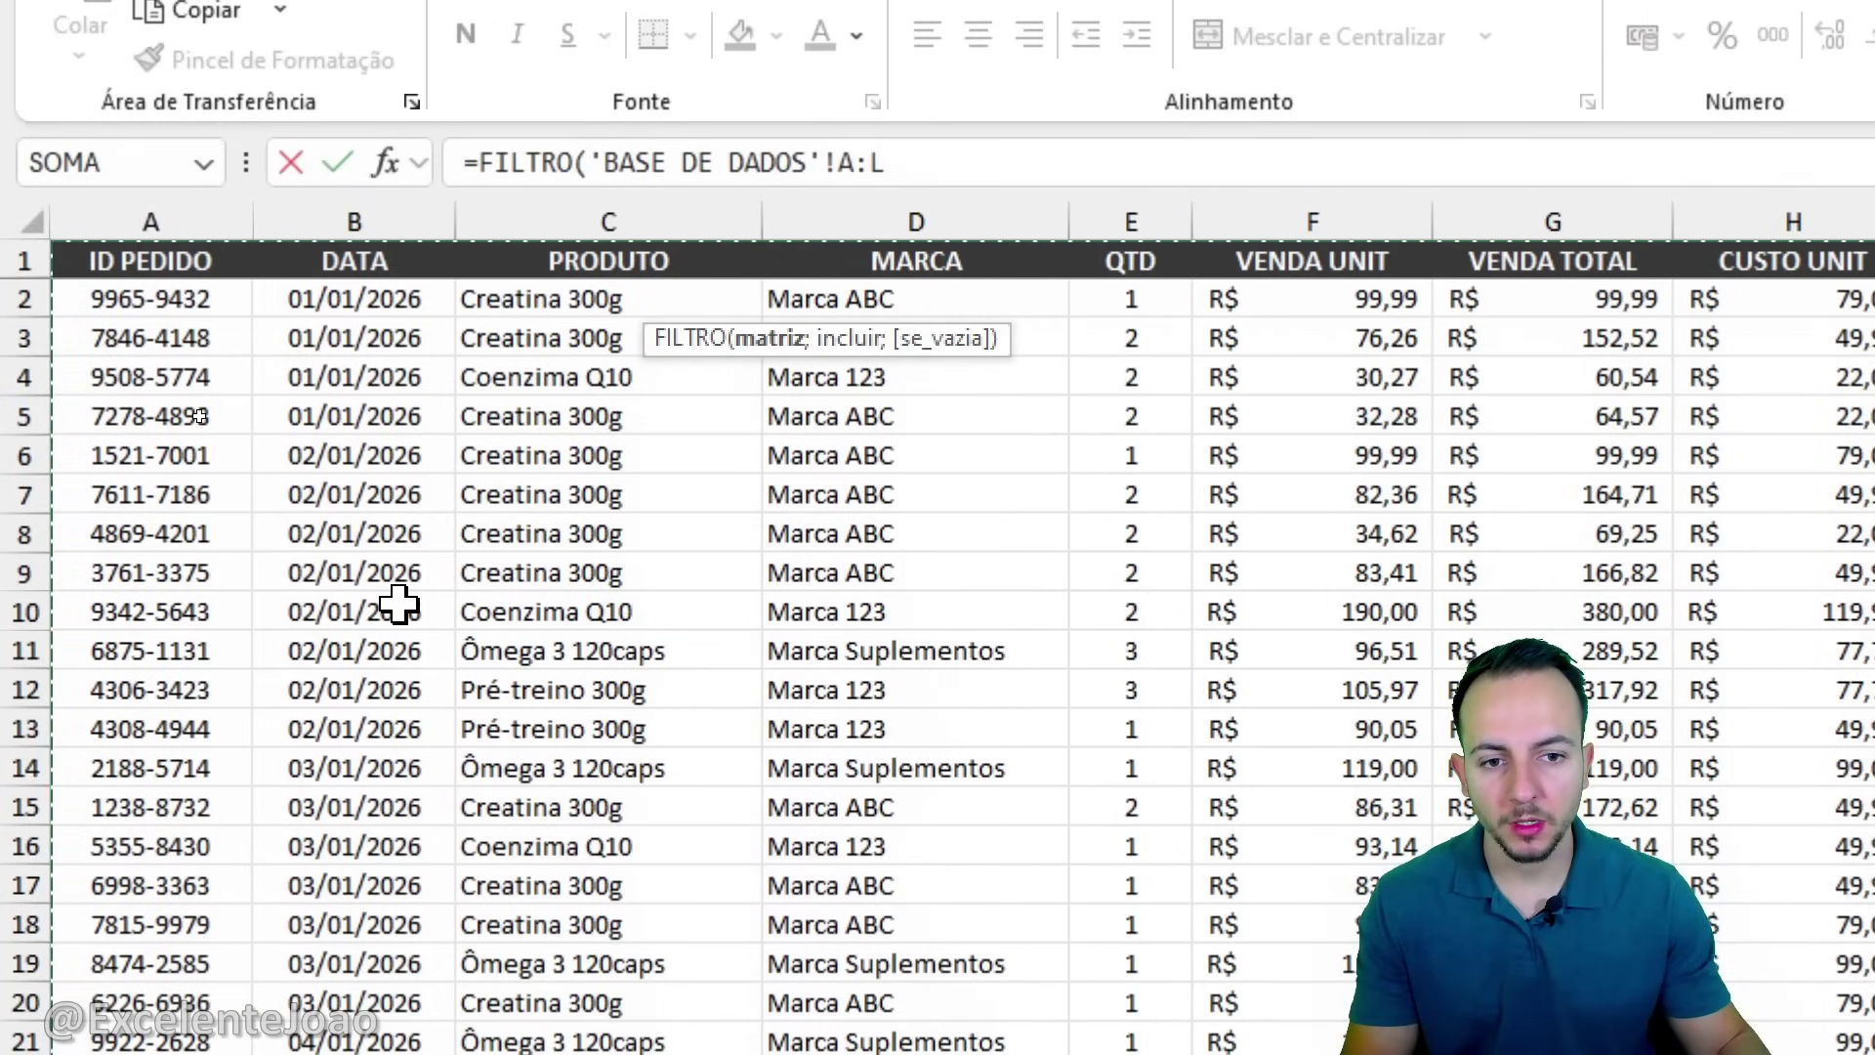
text(;)
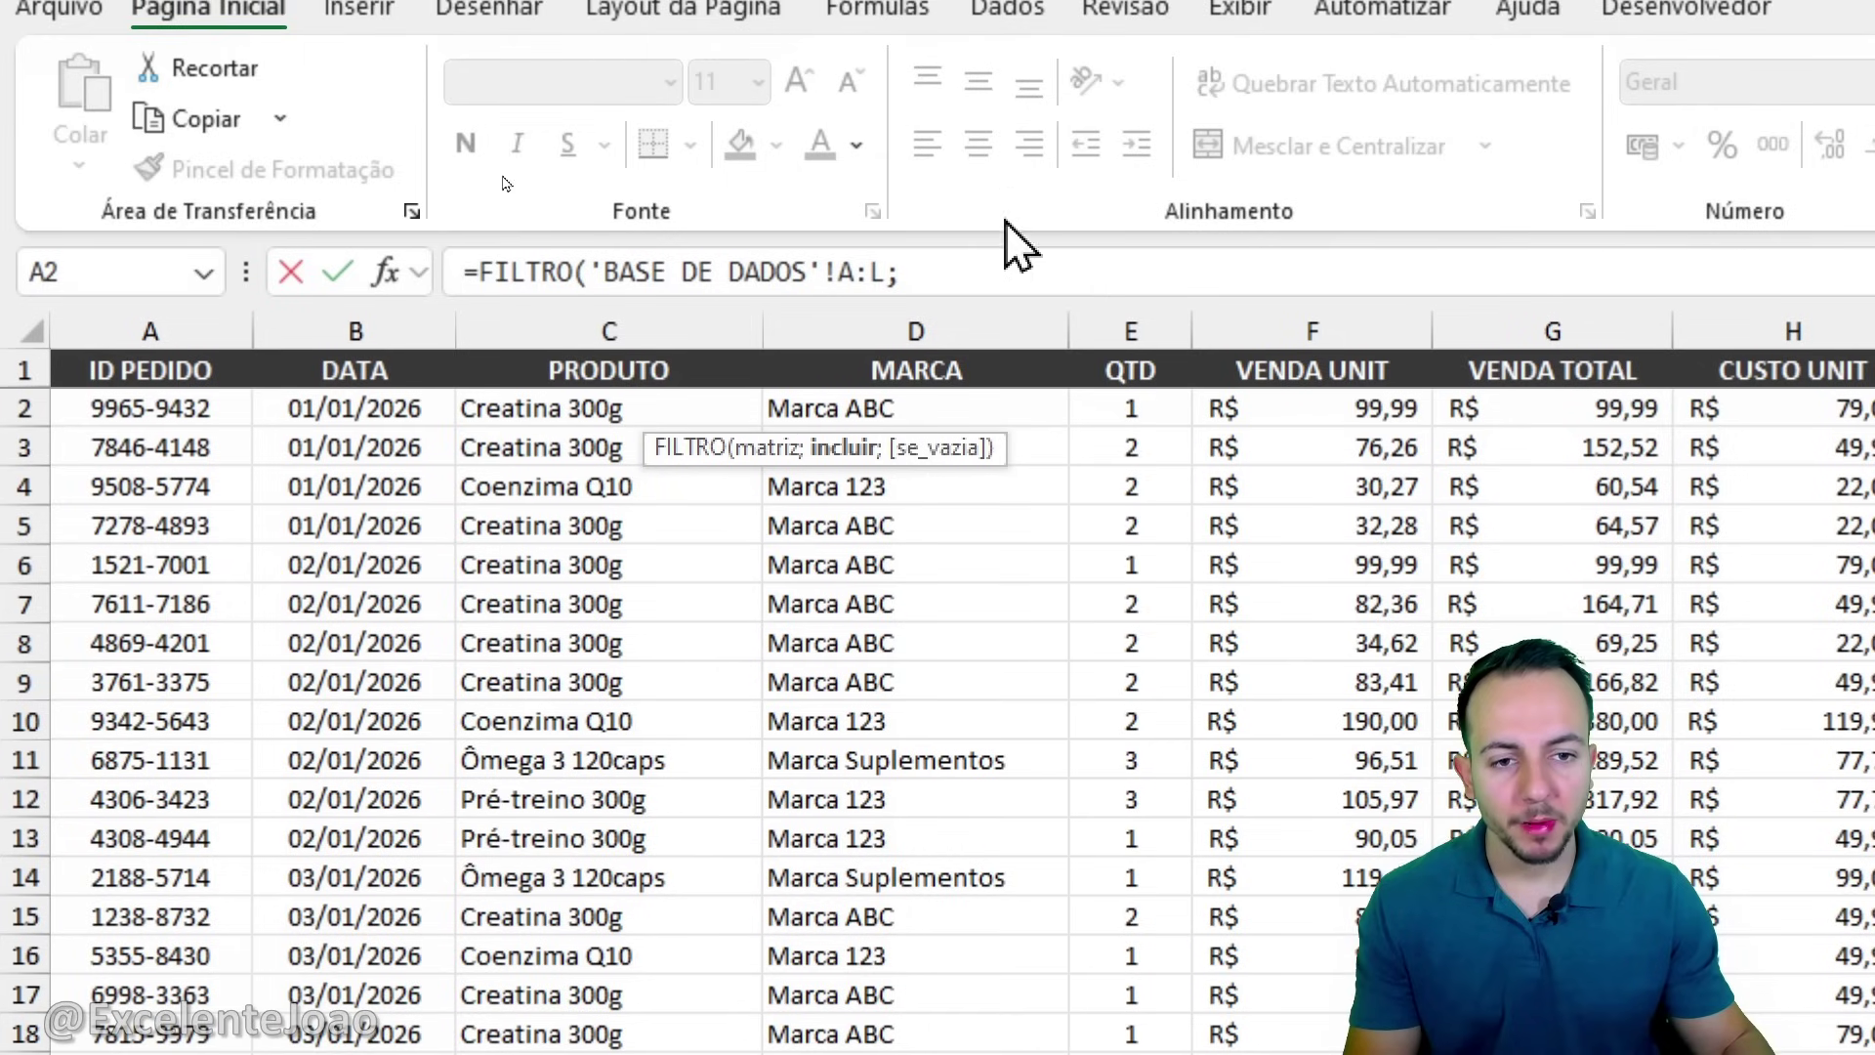
Complete the FILTRO formula in E2 with the condition that column C of BASE DE DADOS equals EXEMPLOS cell B3.
click(996, 152)
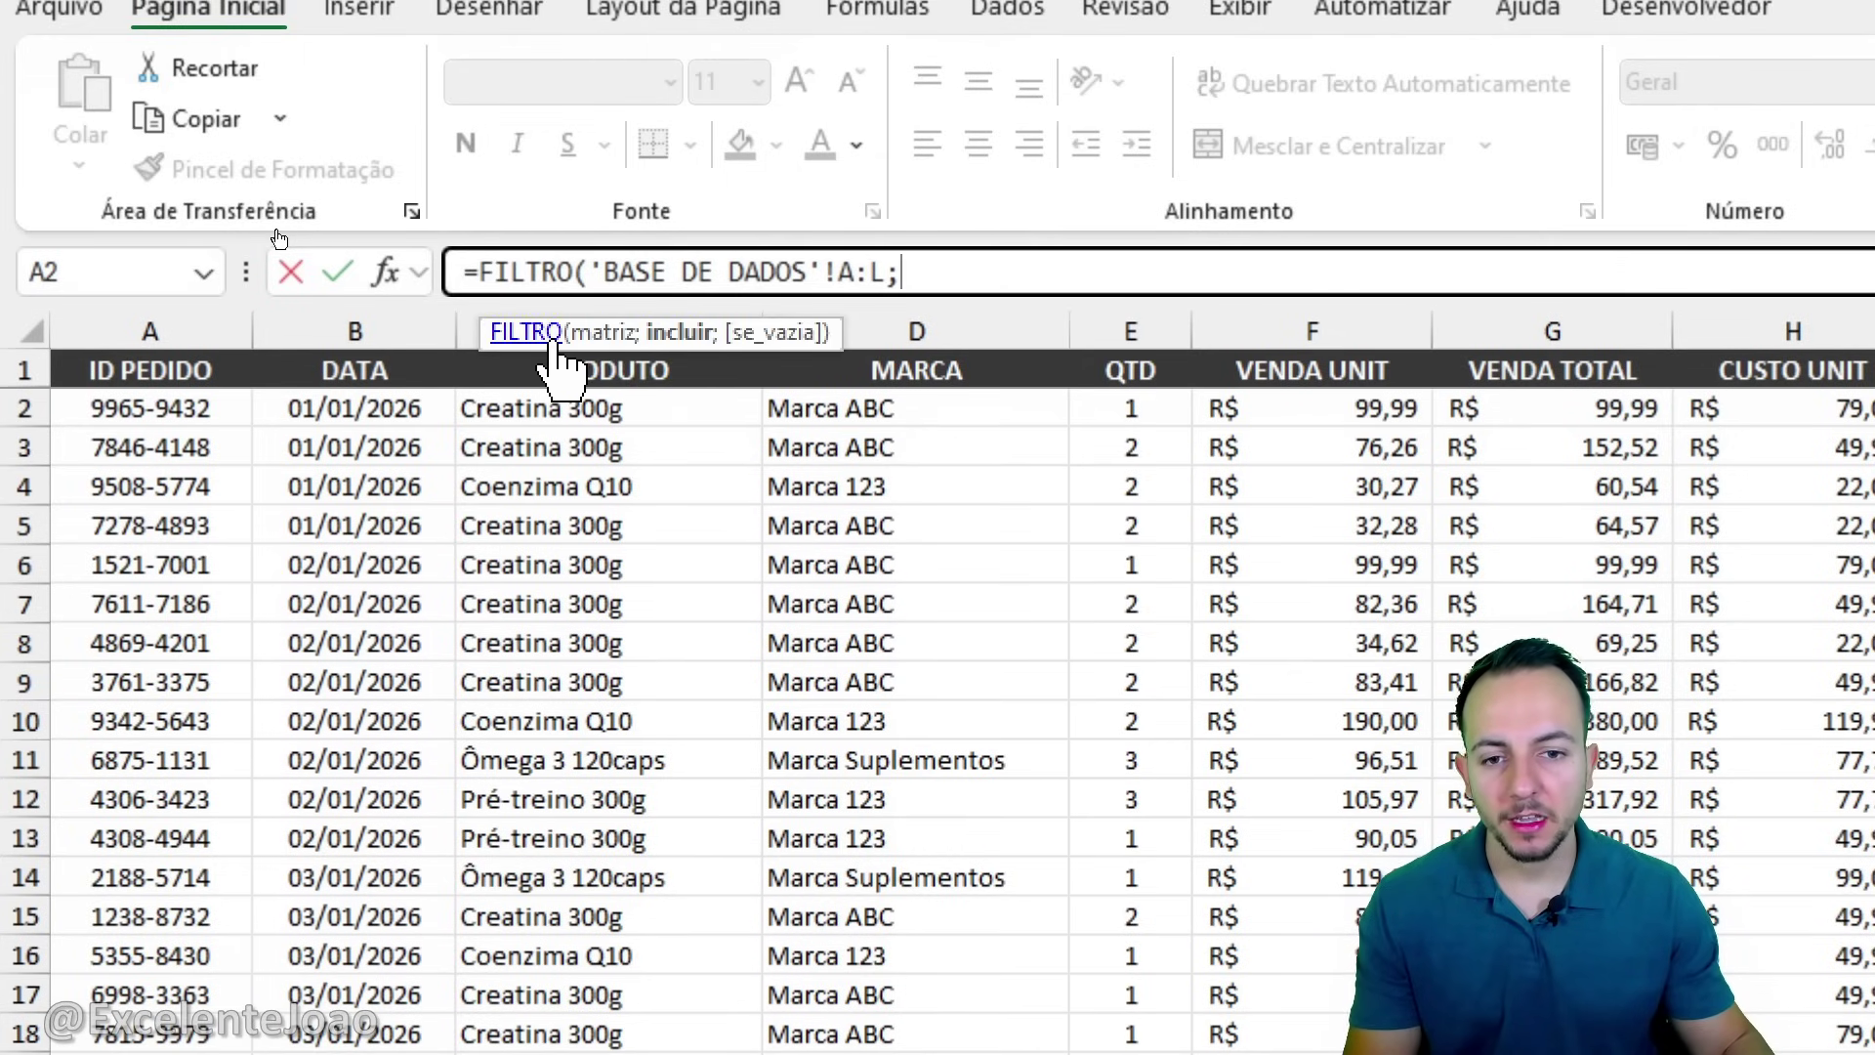
drag(564, 343, 612, 239)
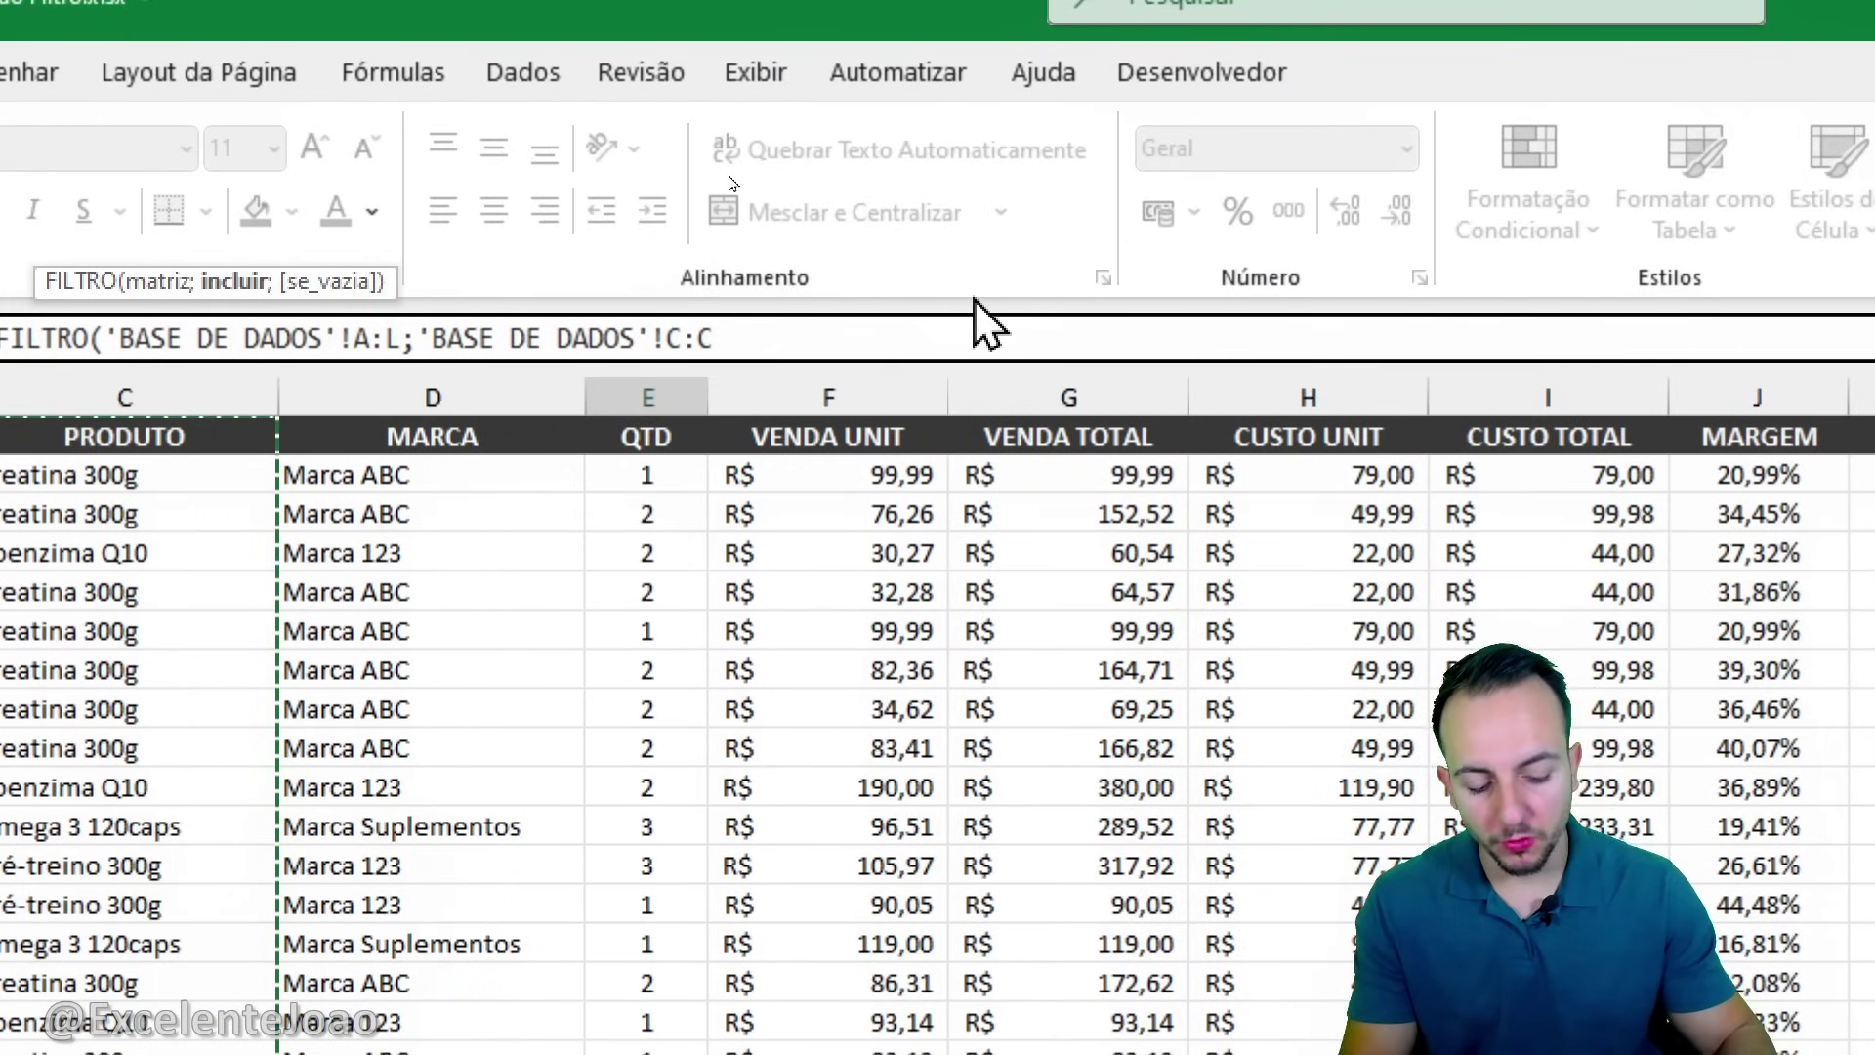
text(=)
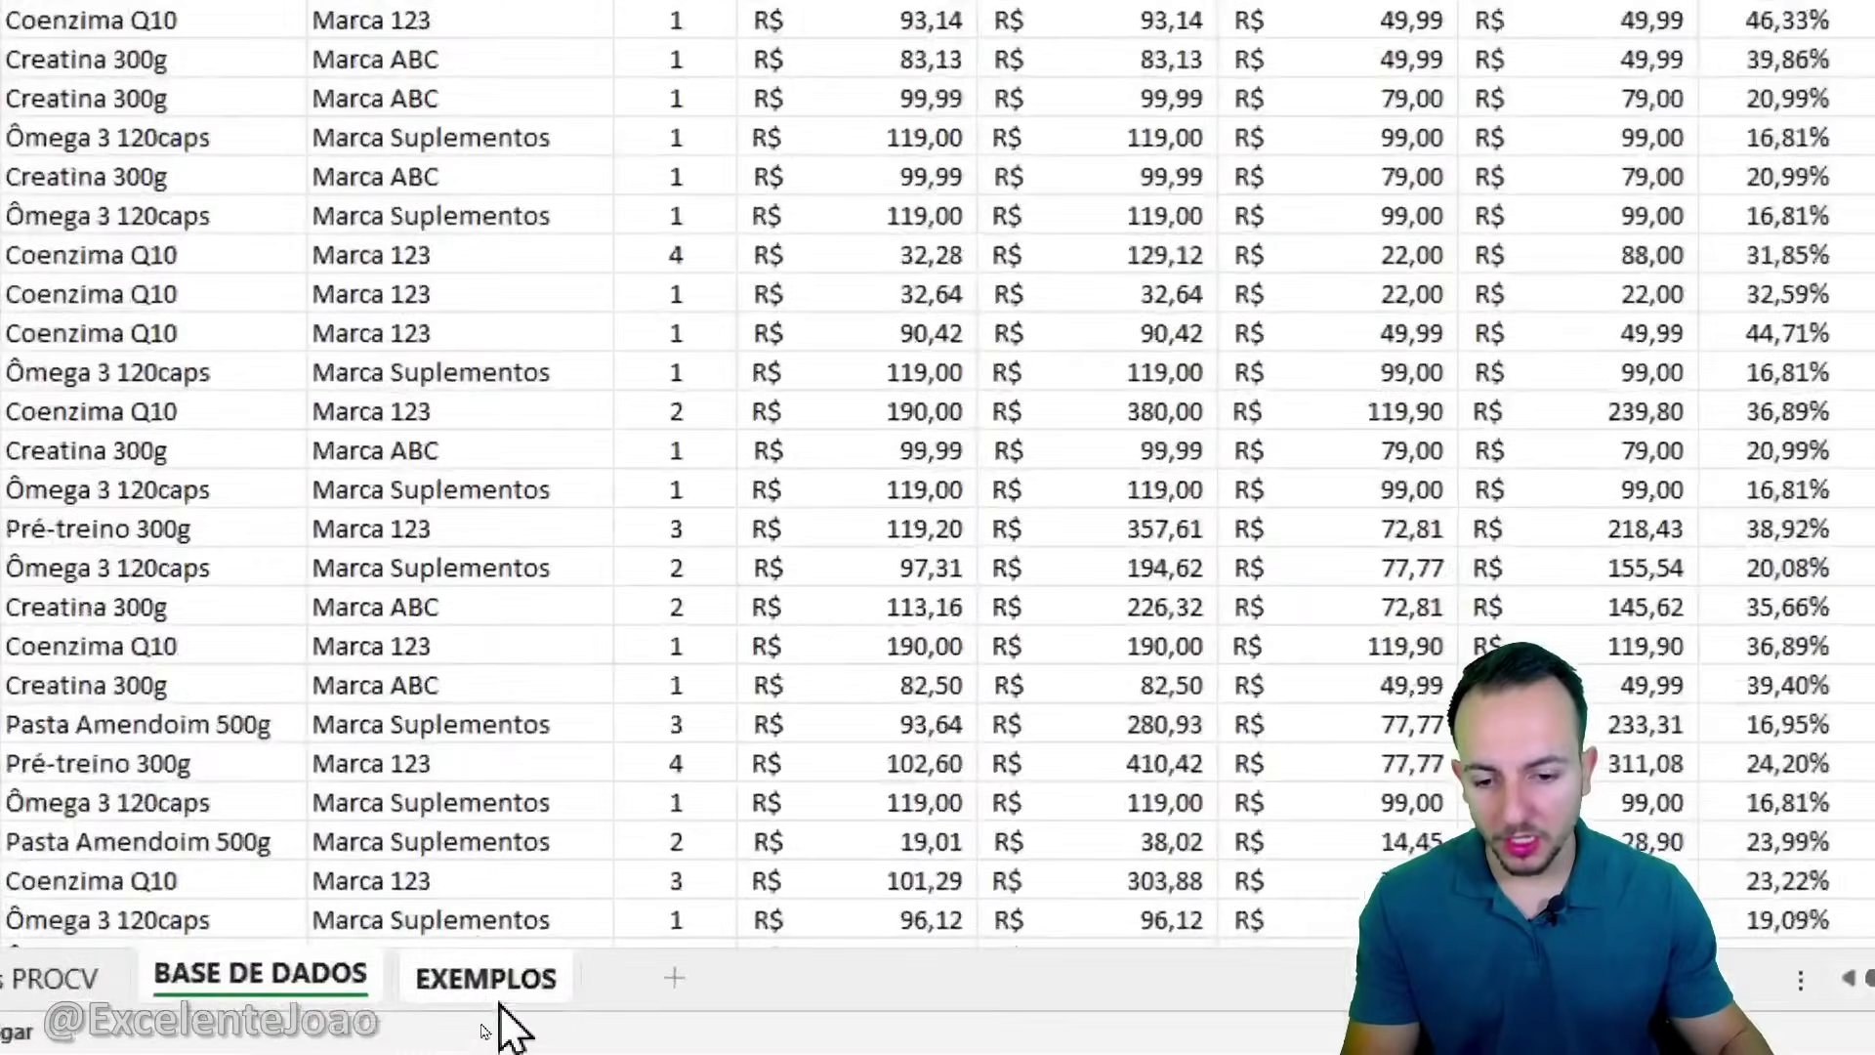
click(498, 994)
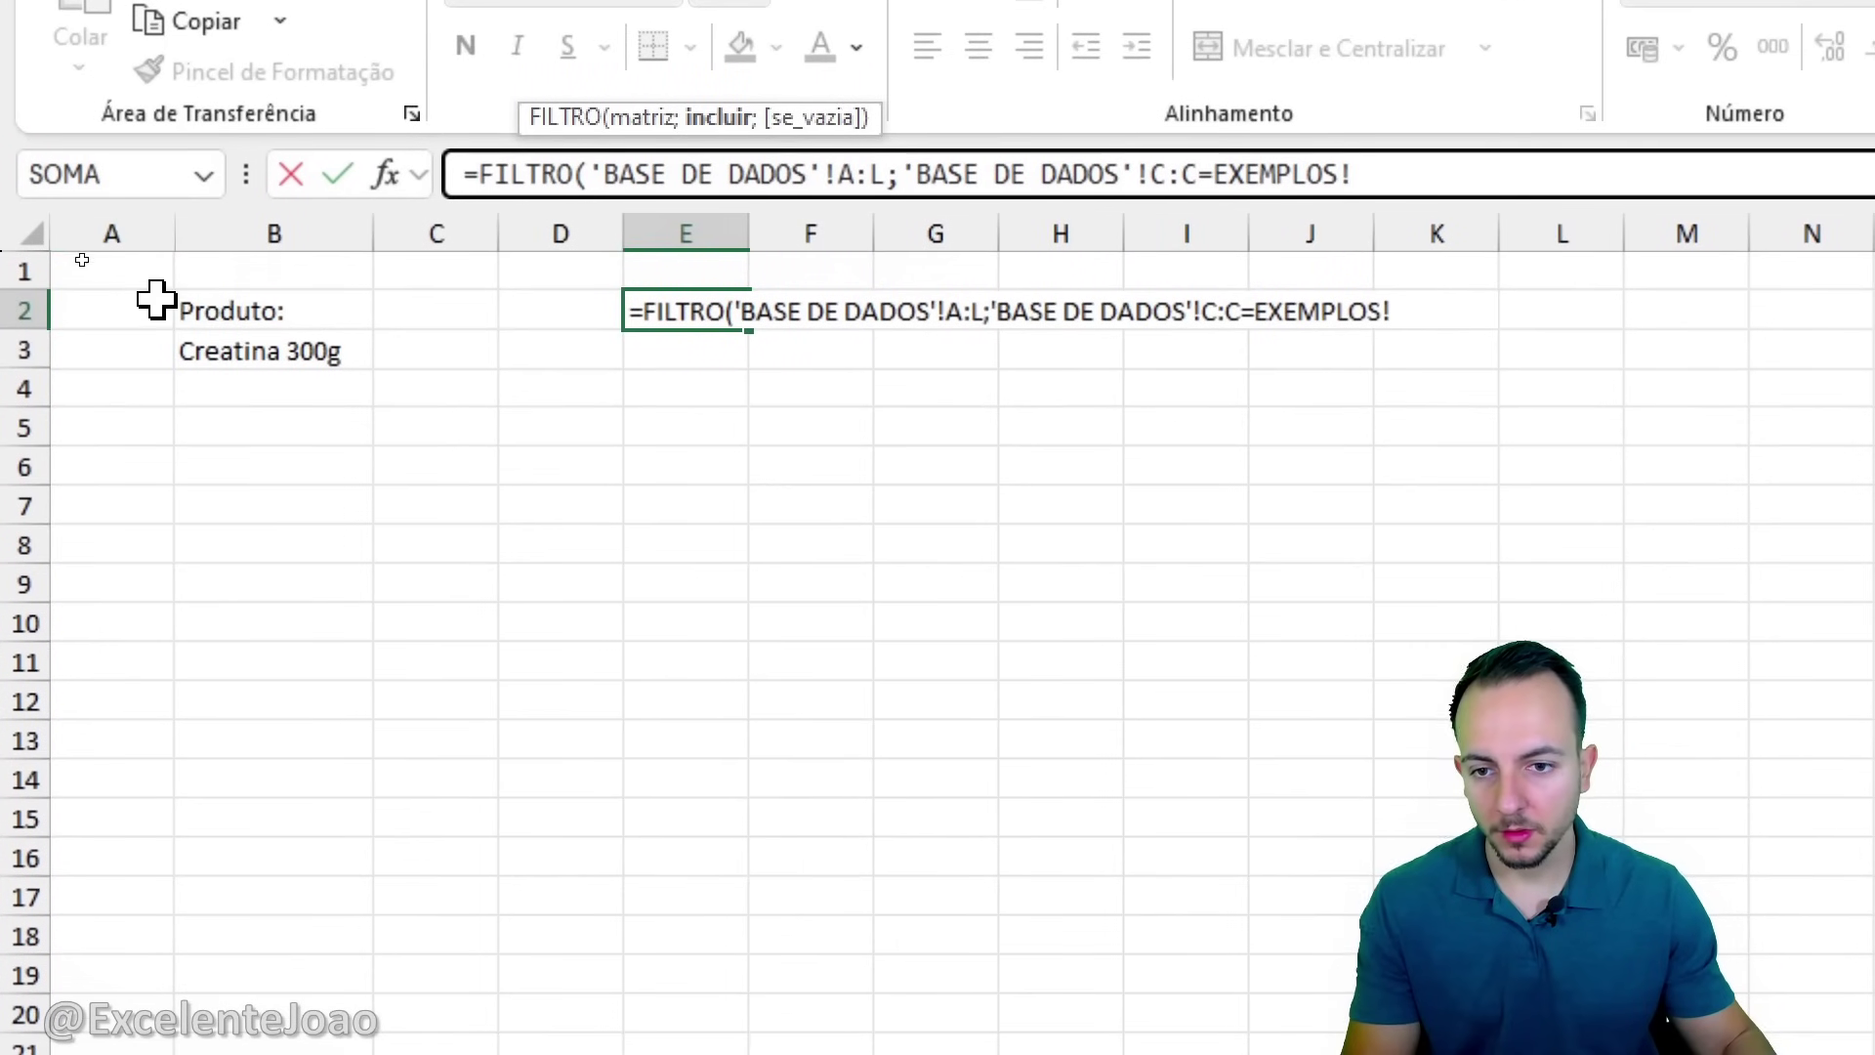
click(251, 352)
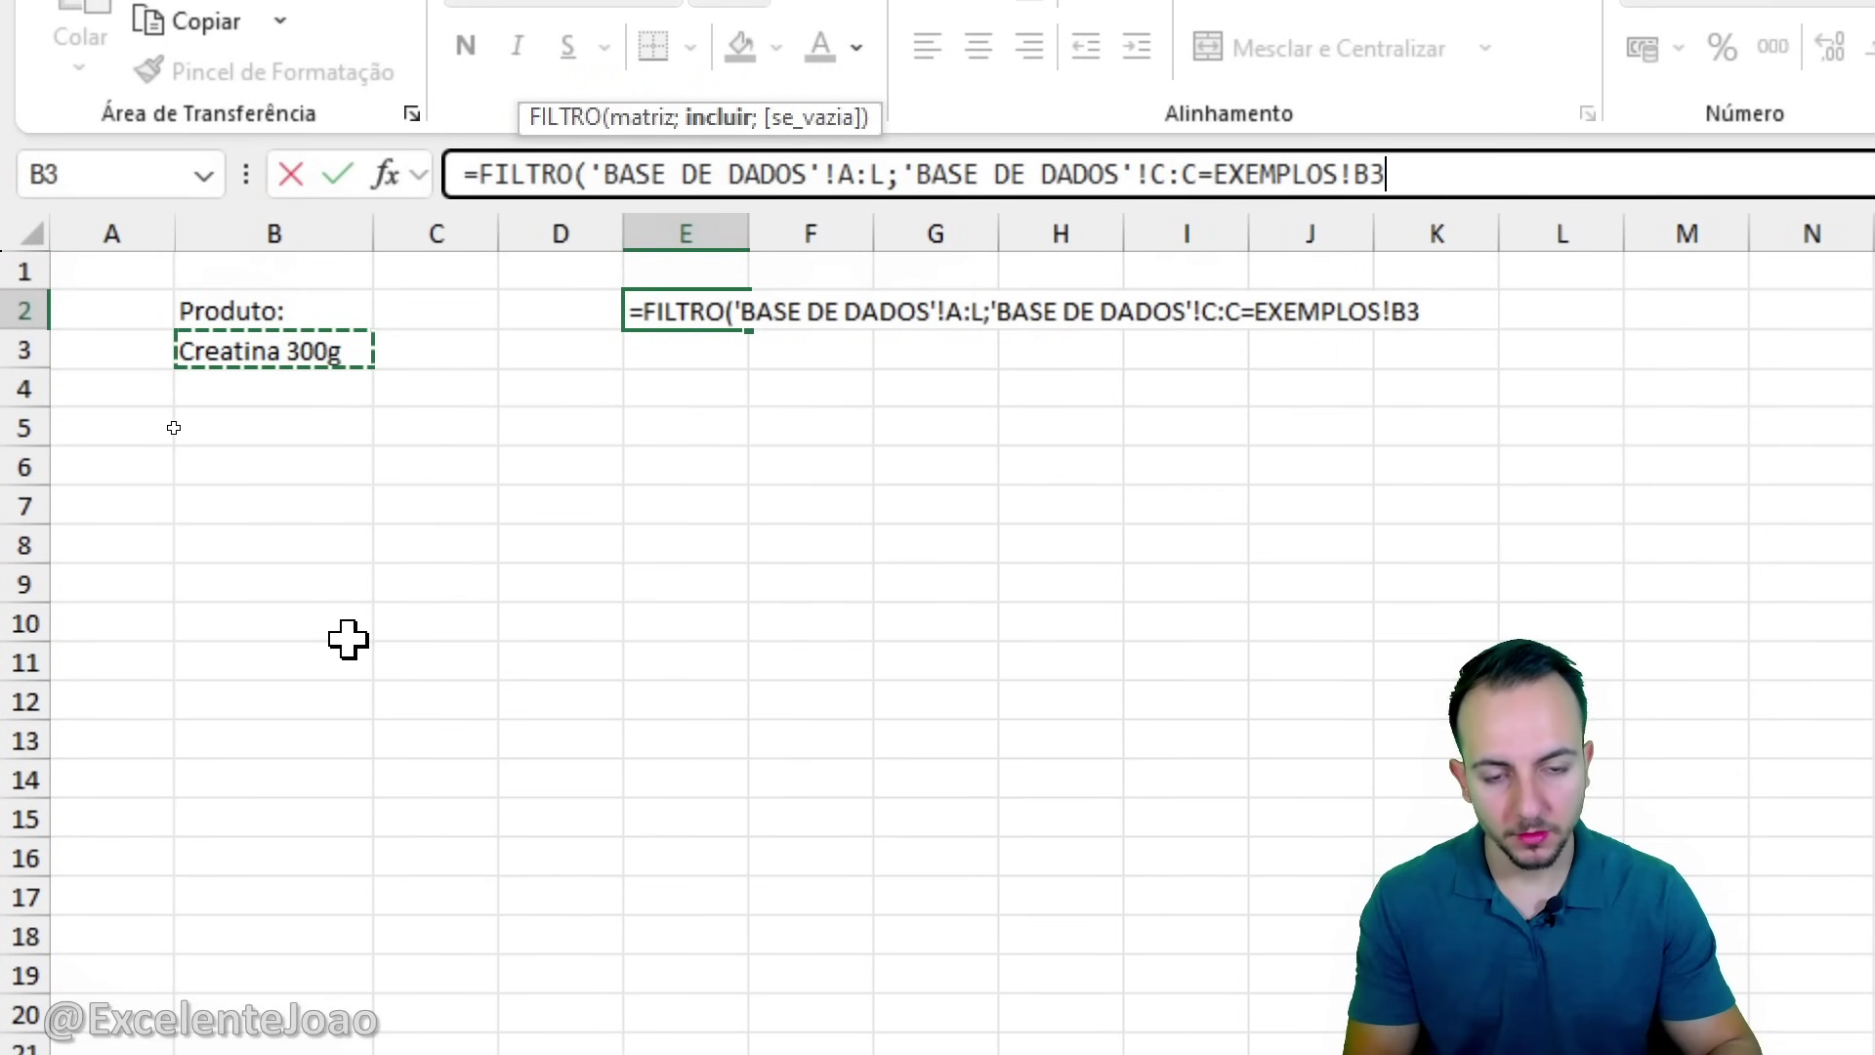
key(Return)
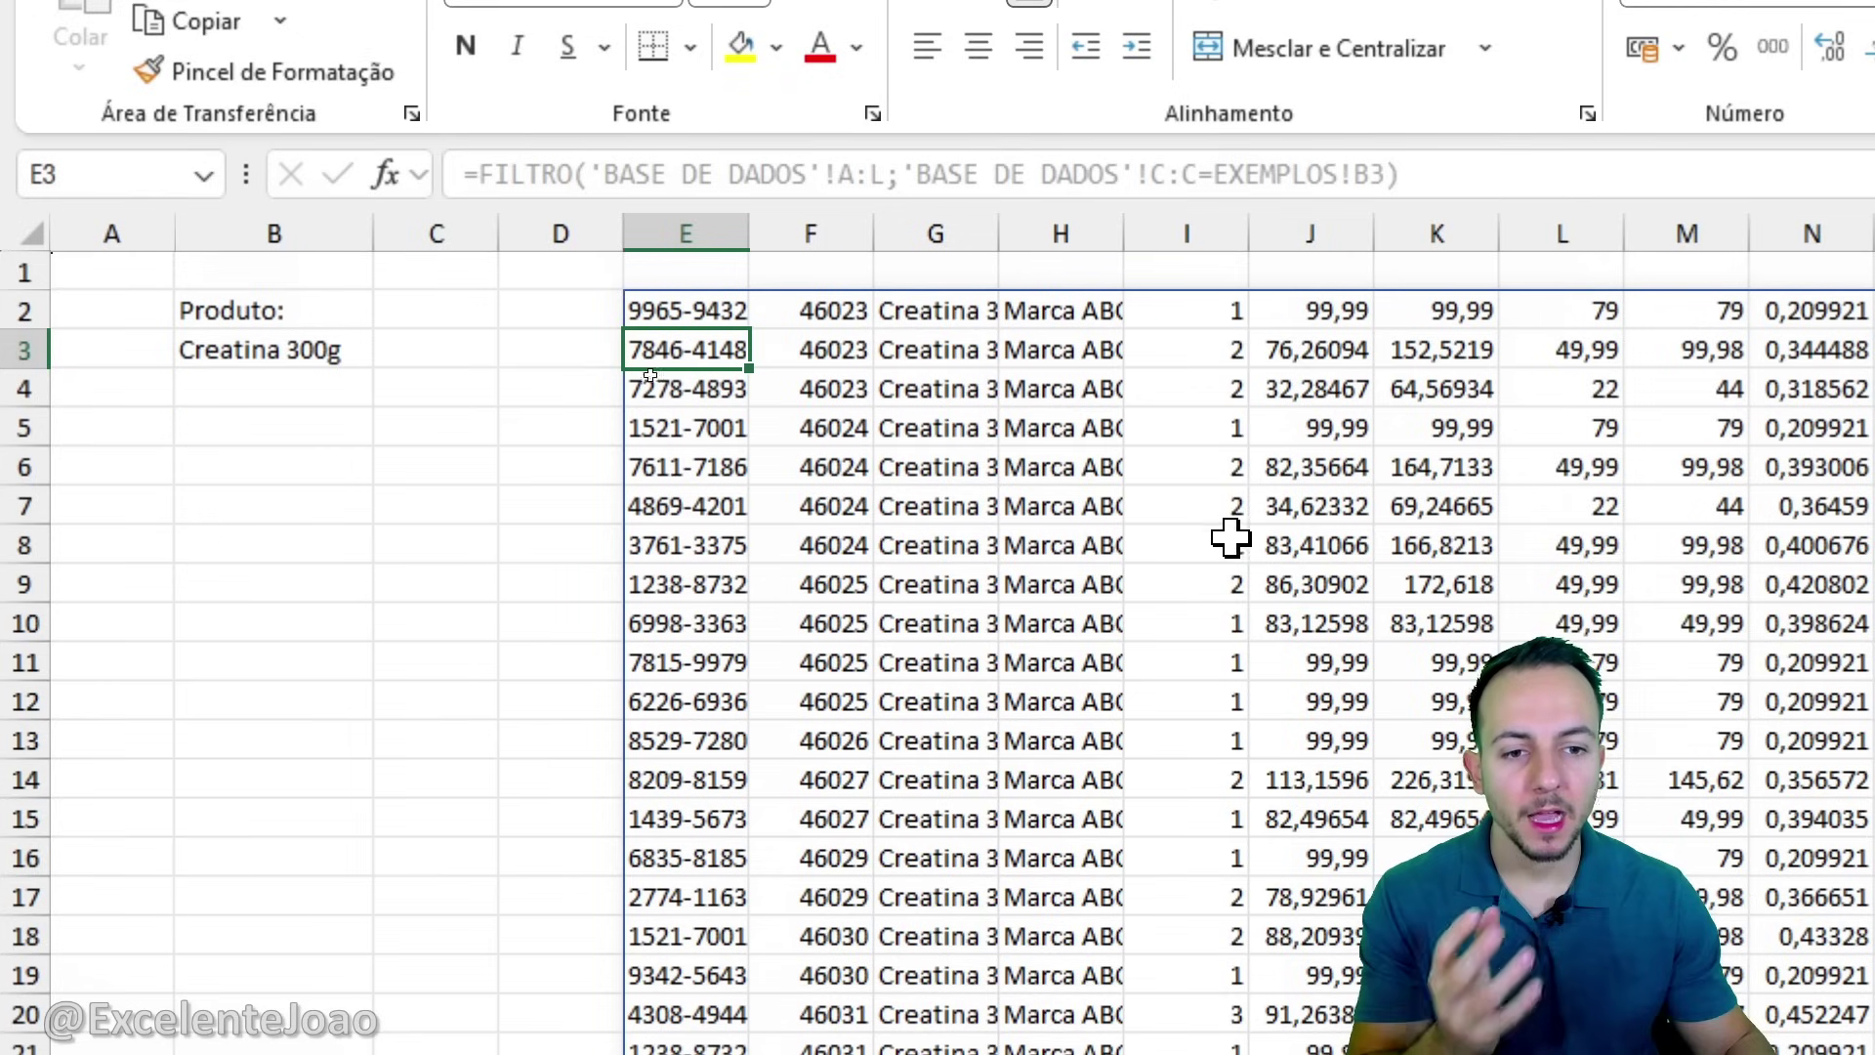
Widen column G of the EXEMPLOS results to fit the product names and look through the returned rows.
drag(277, 303, 313, 465)
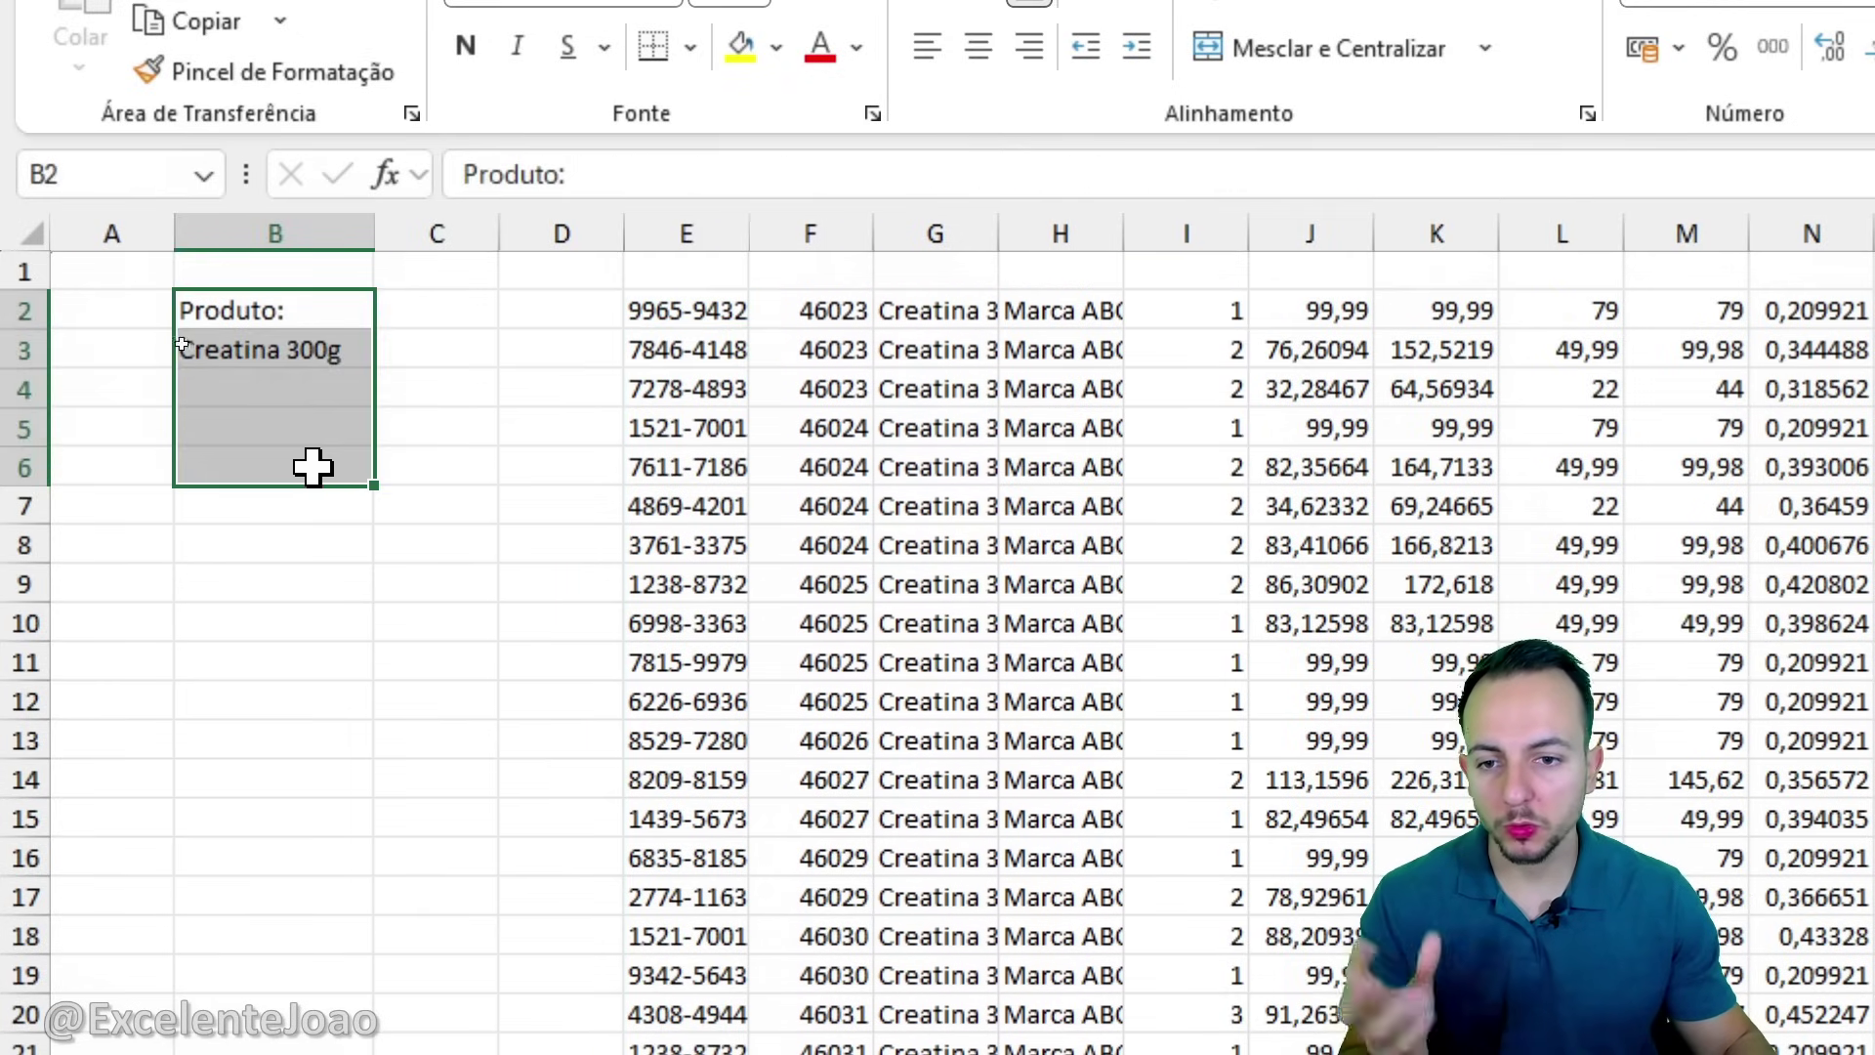
click(352, 343)
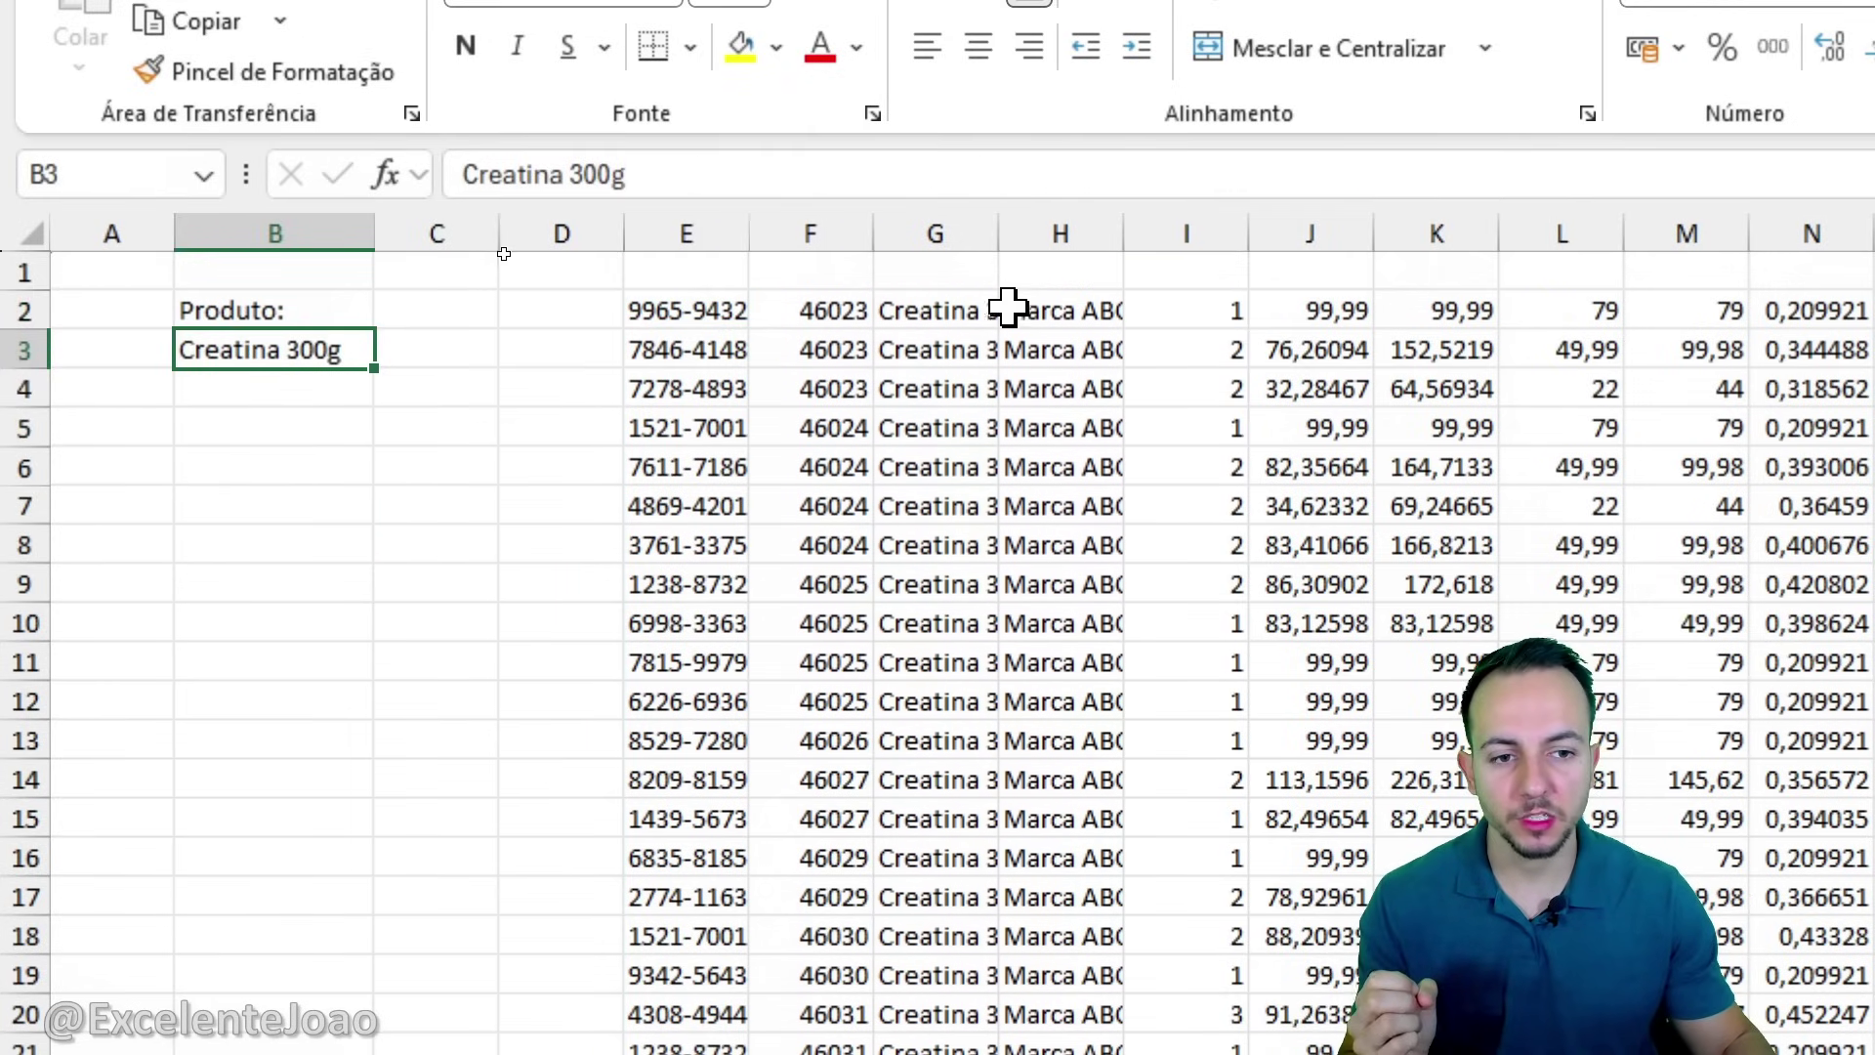
drag(998, 234, 1057, 238)
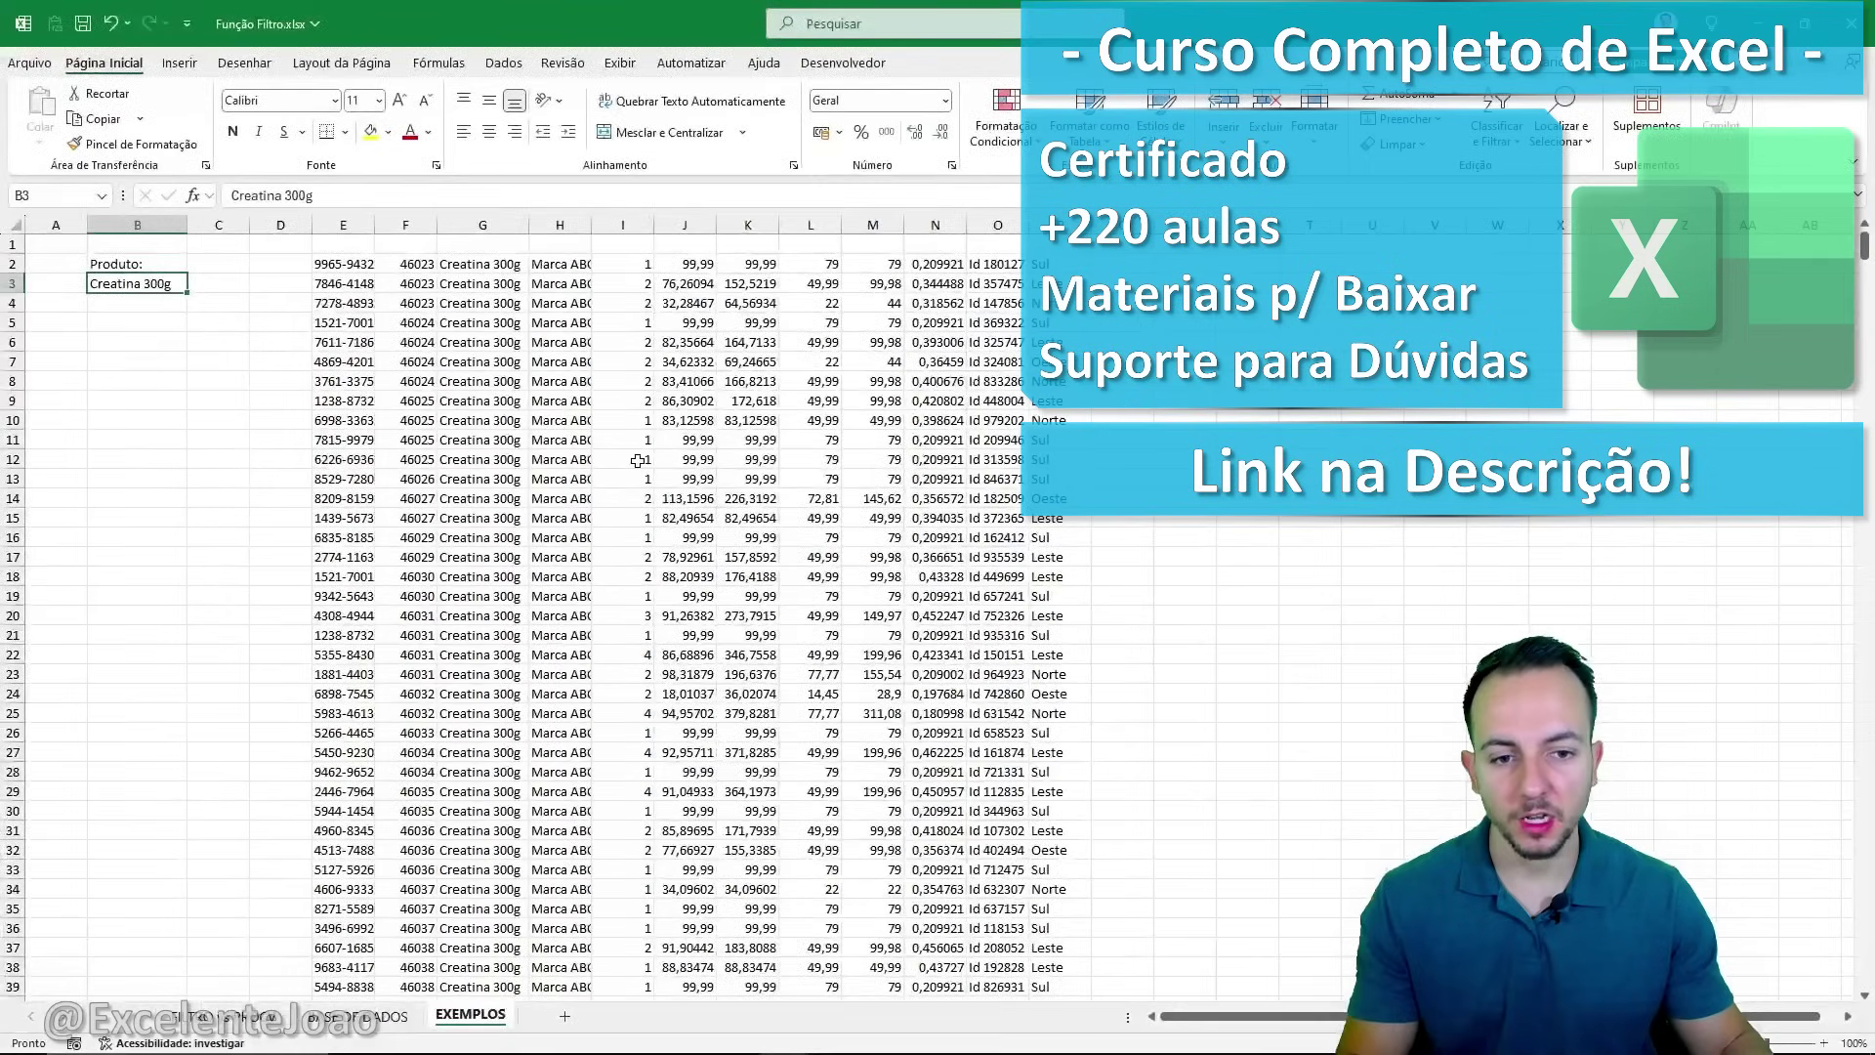
scroll(661, 481, down, 5)
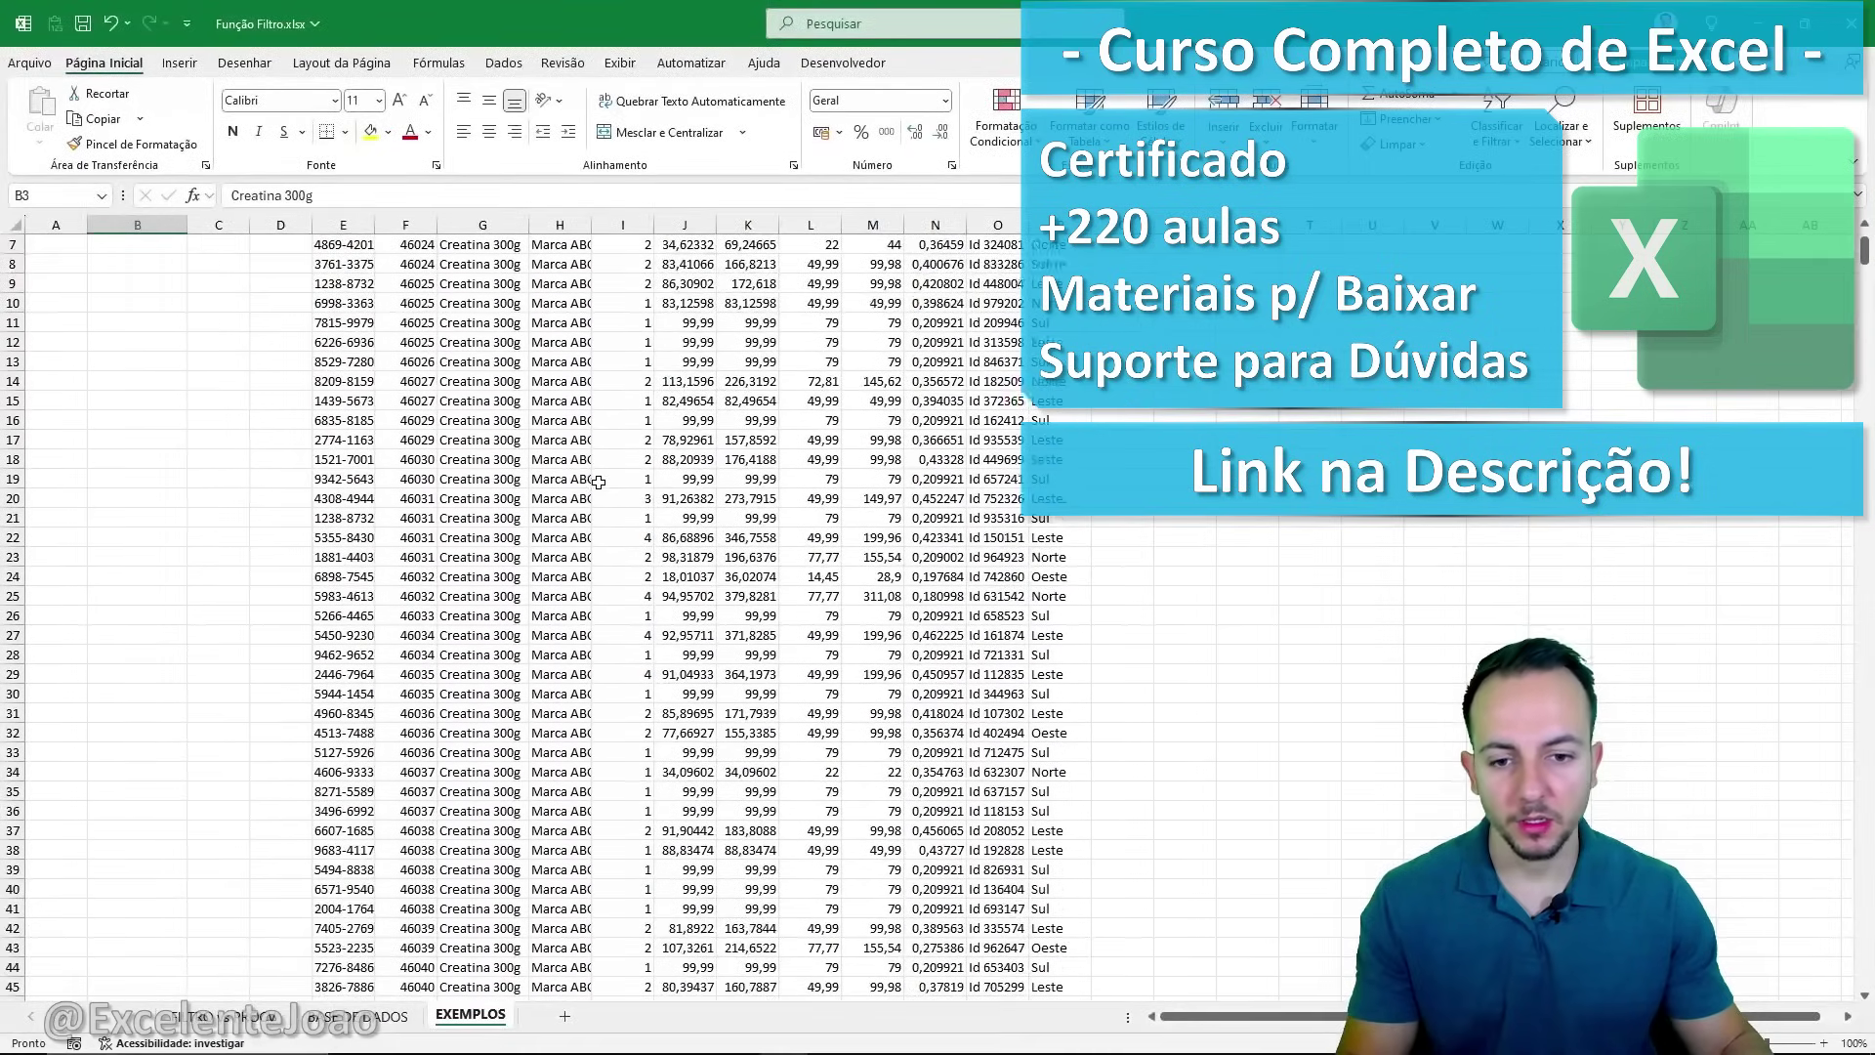
scroll(661, 481, up, 5)
Check the product names in BASE DE DADOS and change the criterion in cell B3 of EXEMPLOS to "Coenzima Q10".
click(359, 1016)
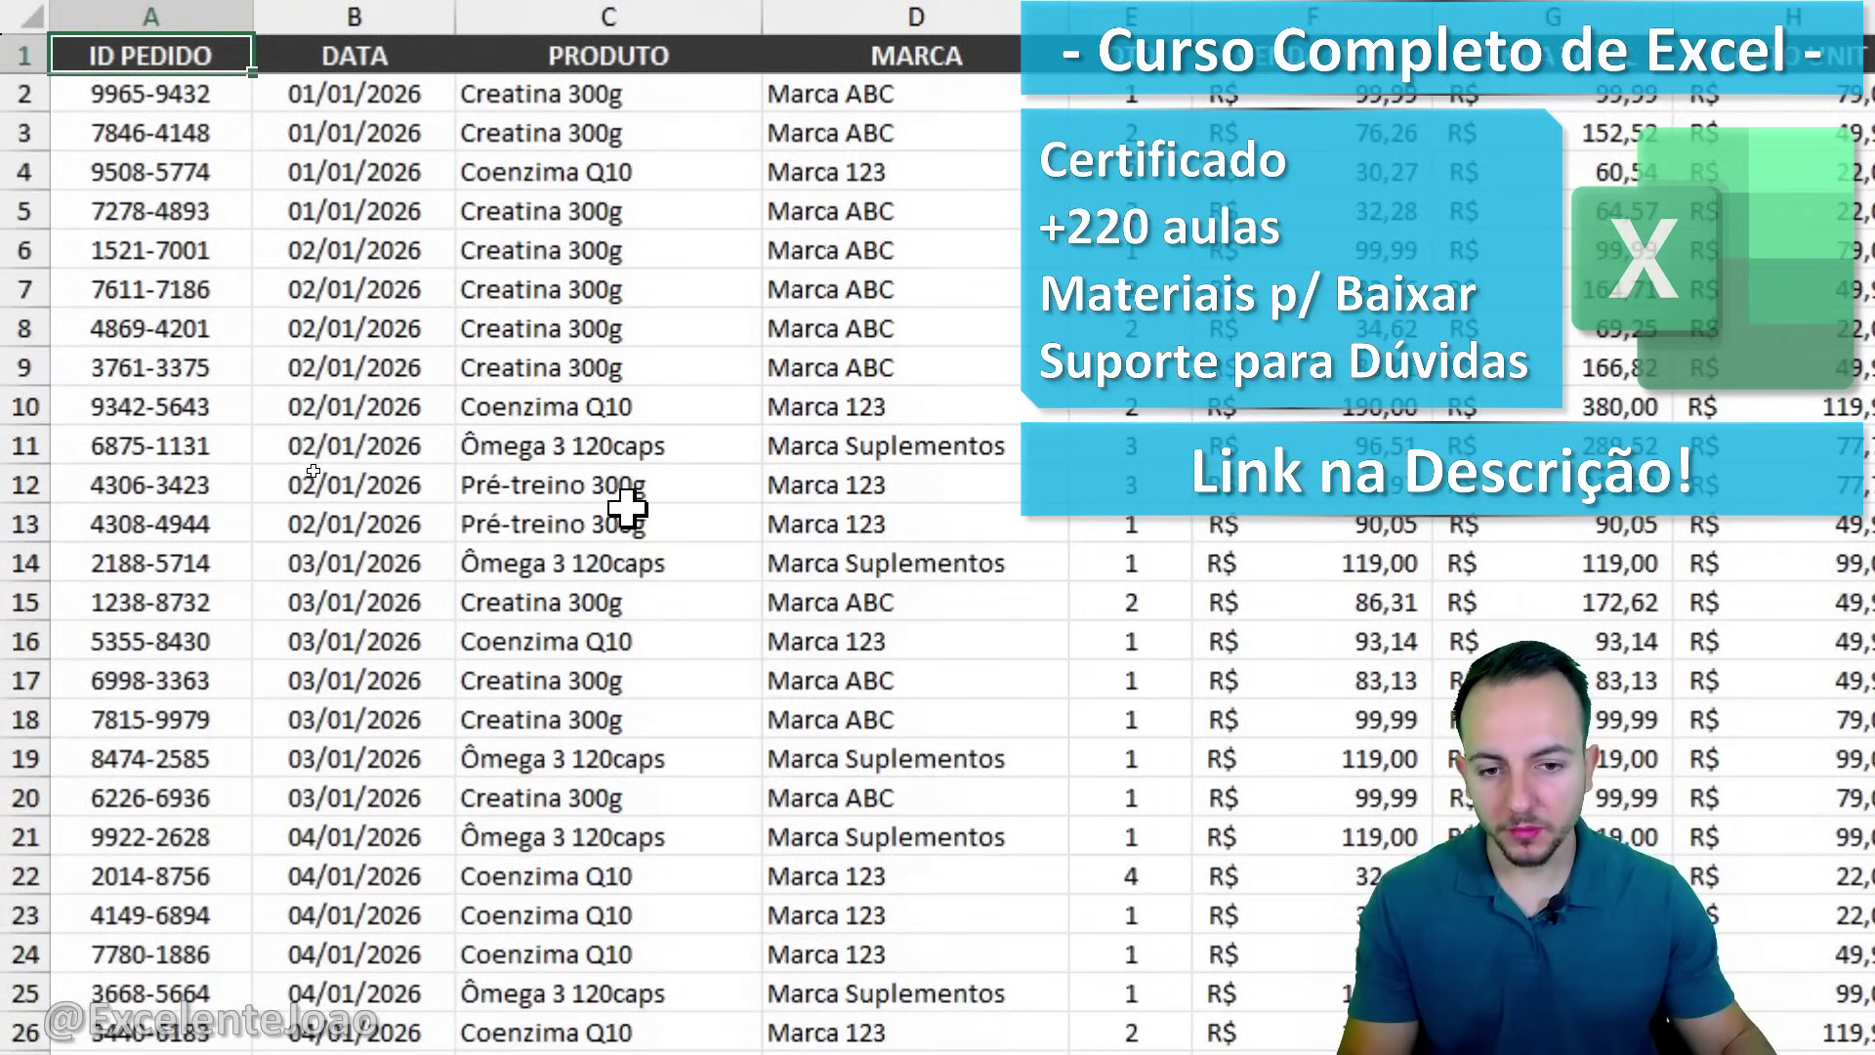
click(626, 508)
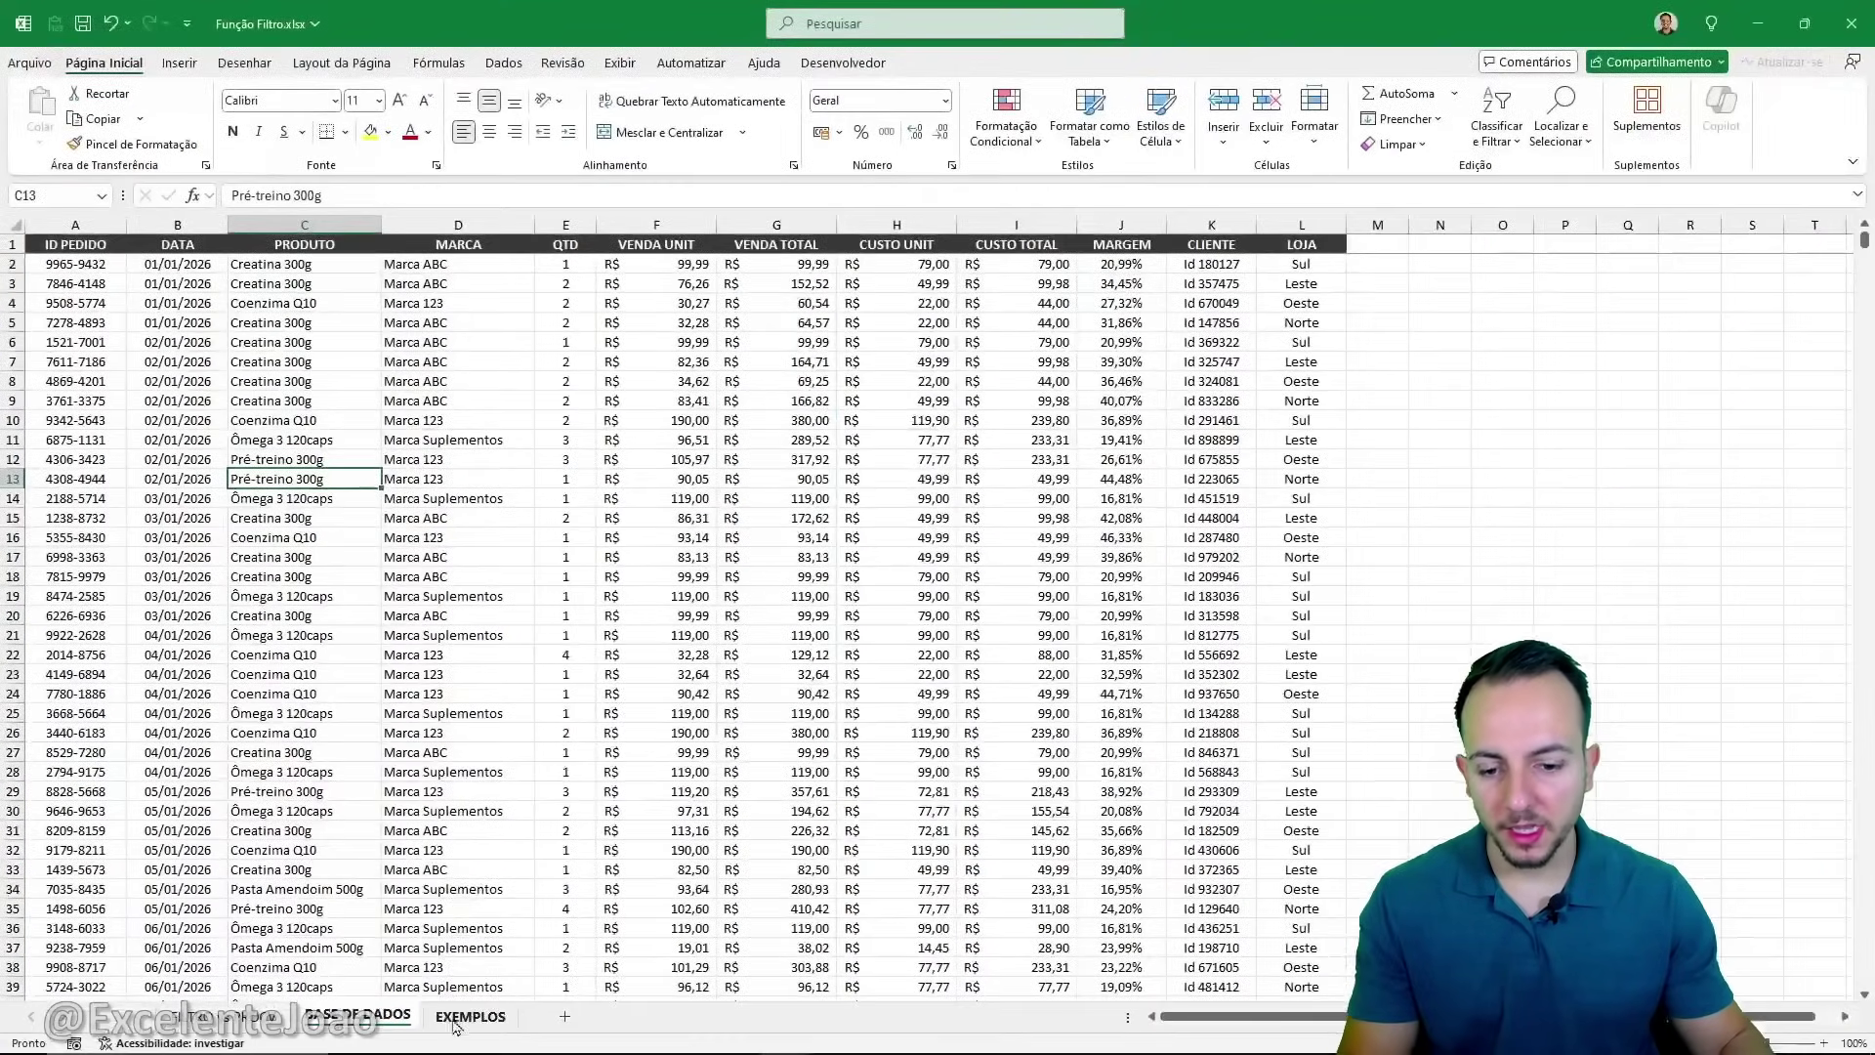
click(459, 1019)
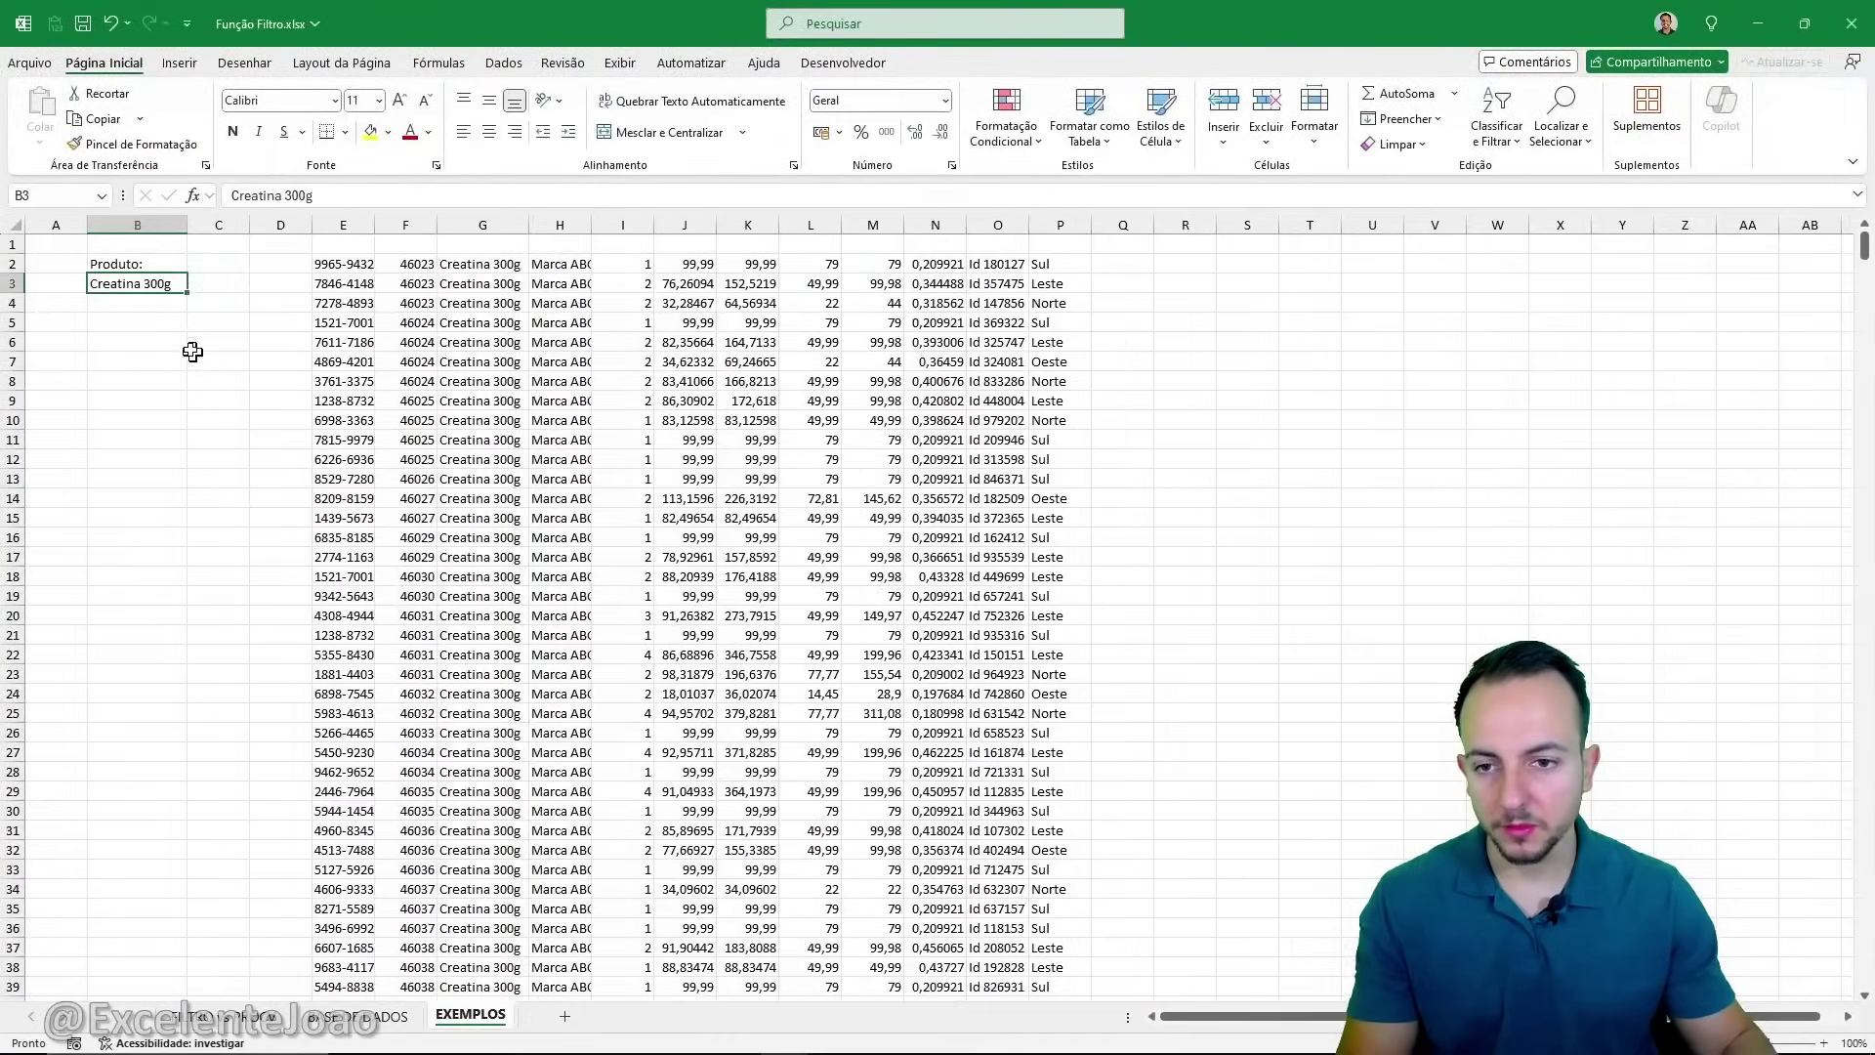
text(cOENZI)
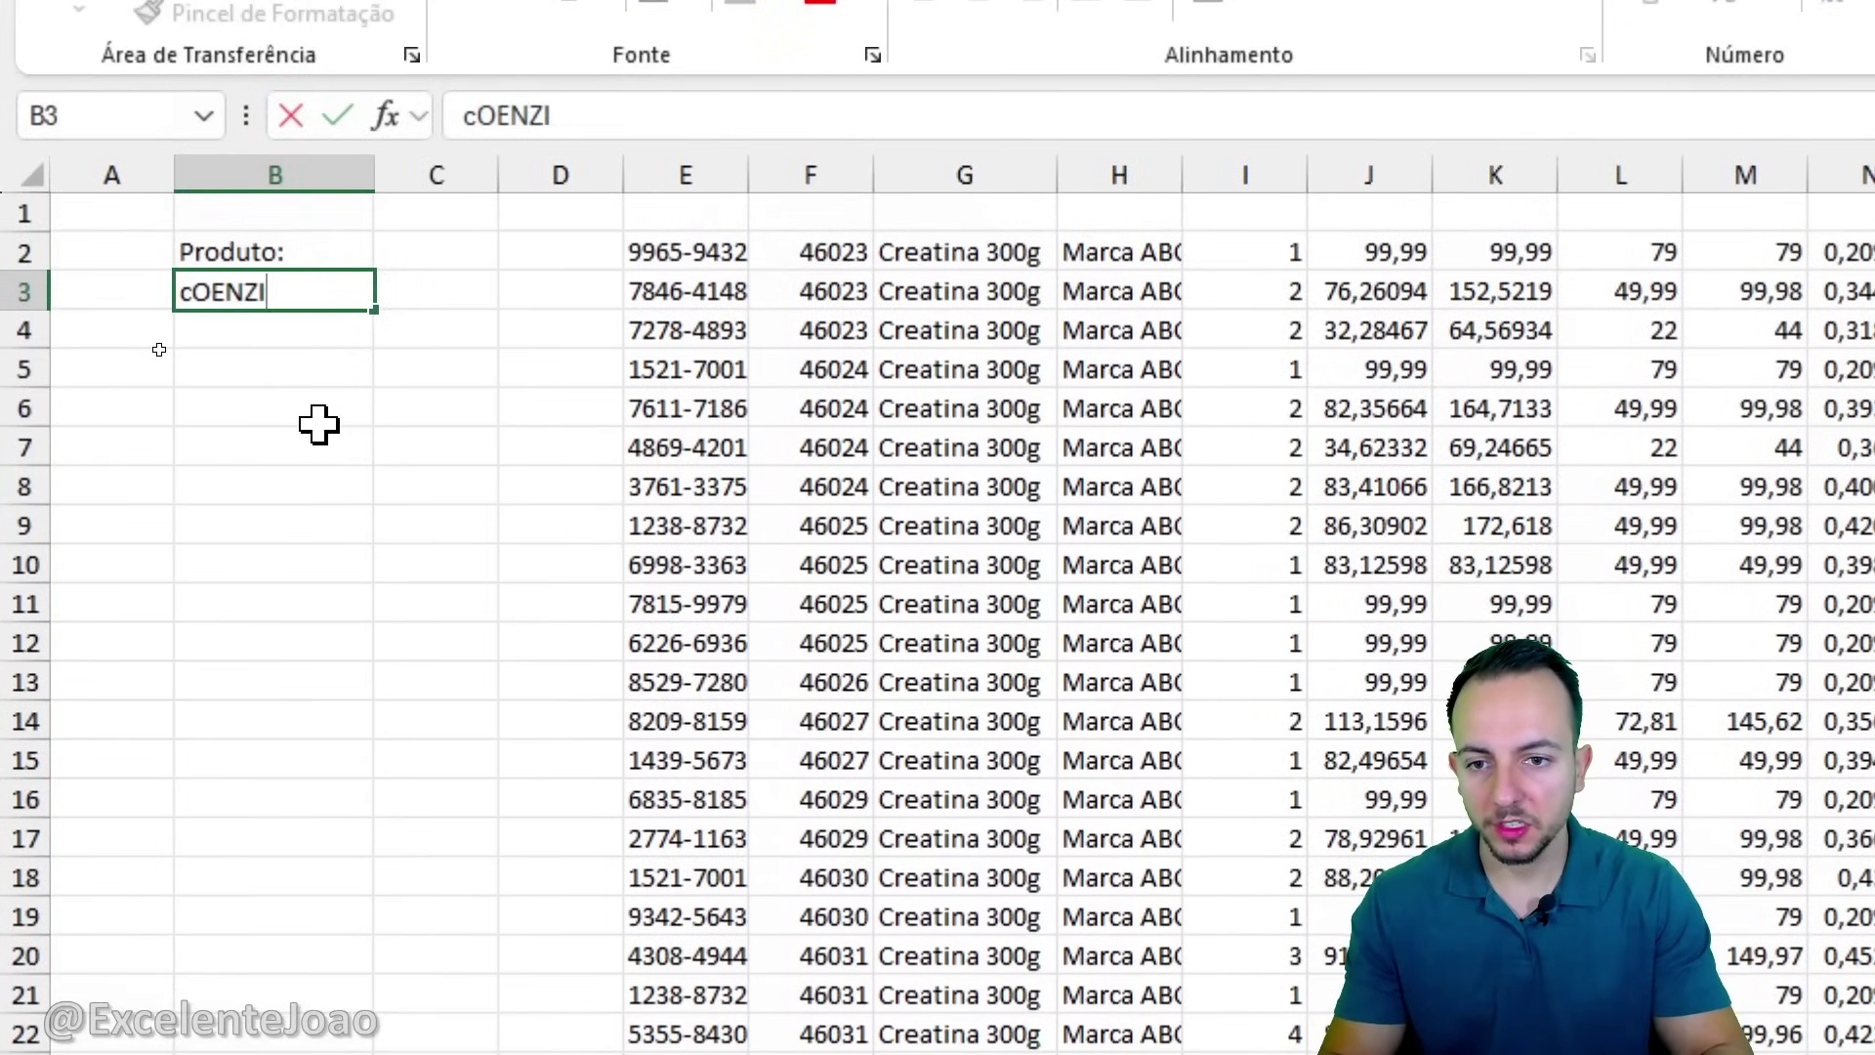
text(MA)
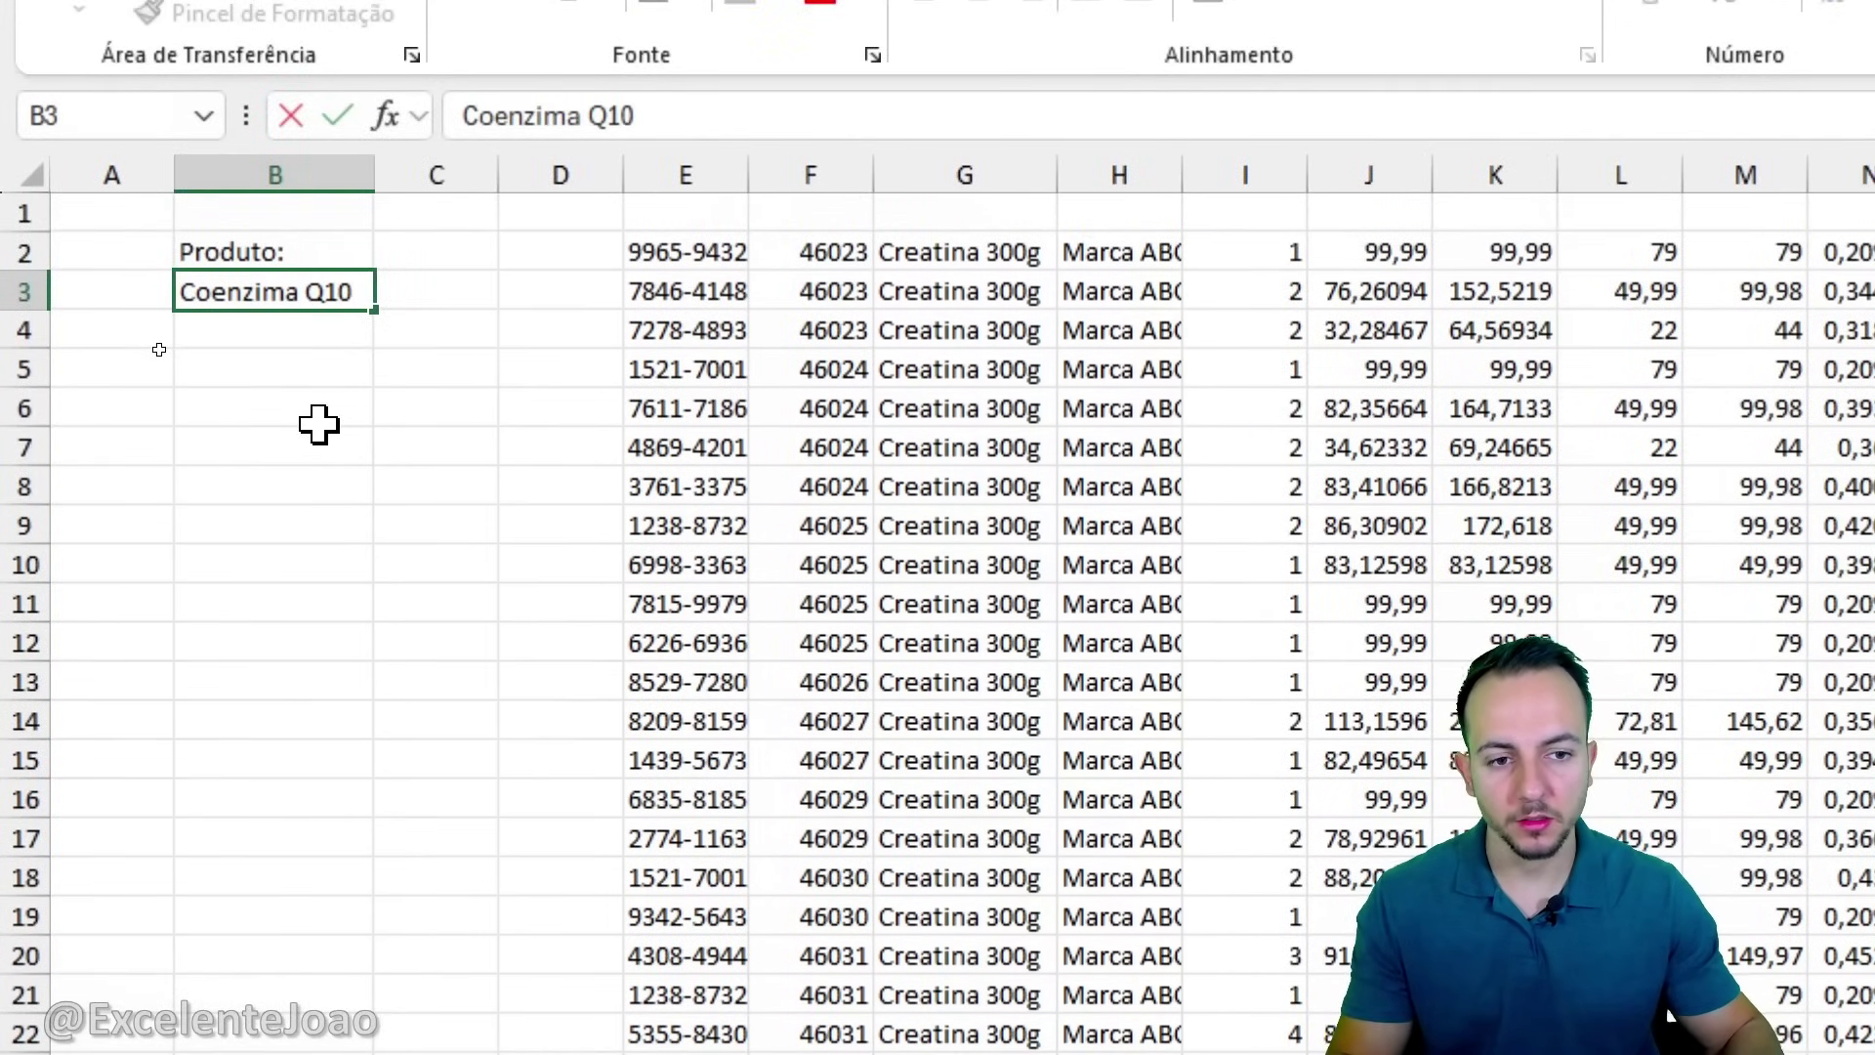
key(ctrl+Return)
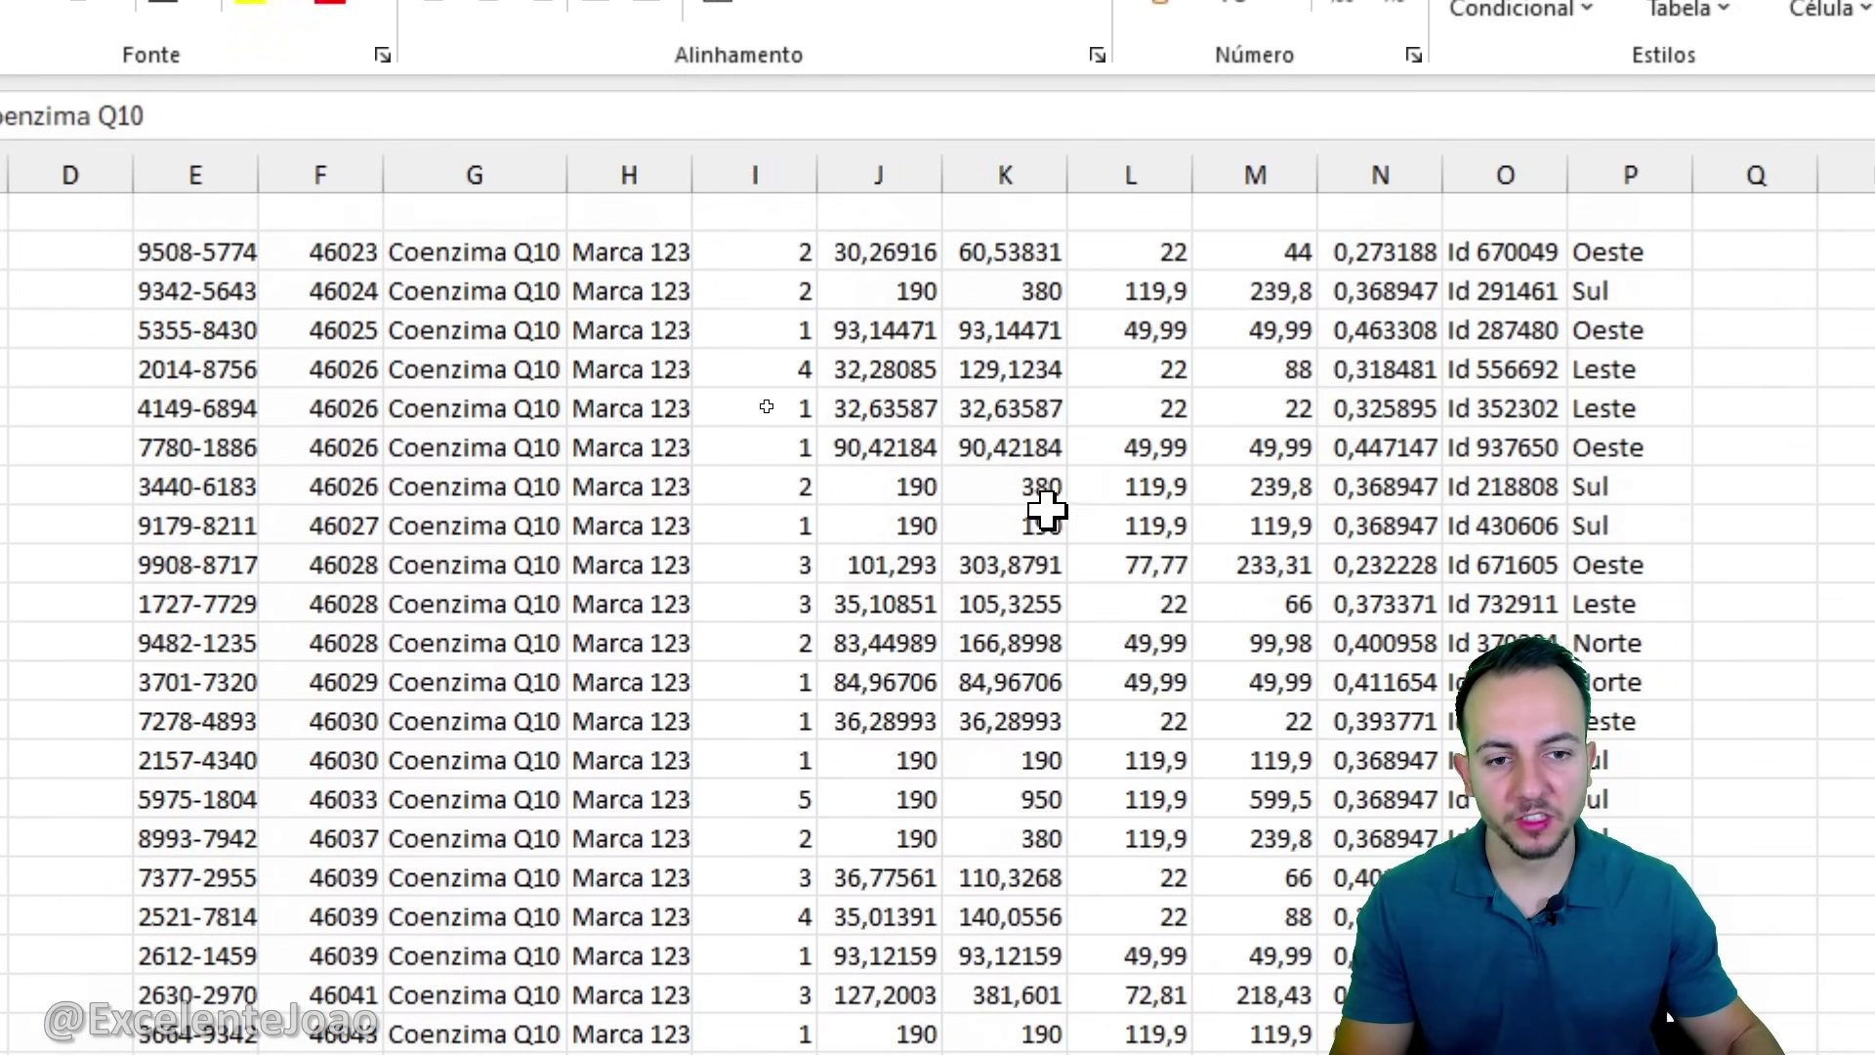
Undo and redo the product change in B3 to compare the rows returned for each criterion.
key(ctrl+z)
key(ctrl+y)
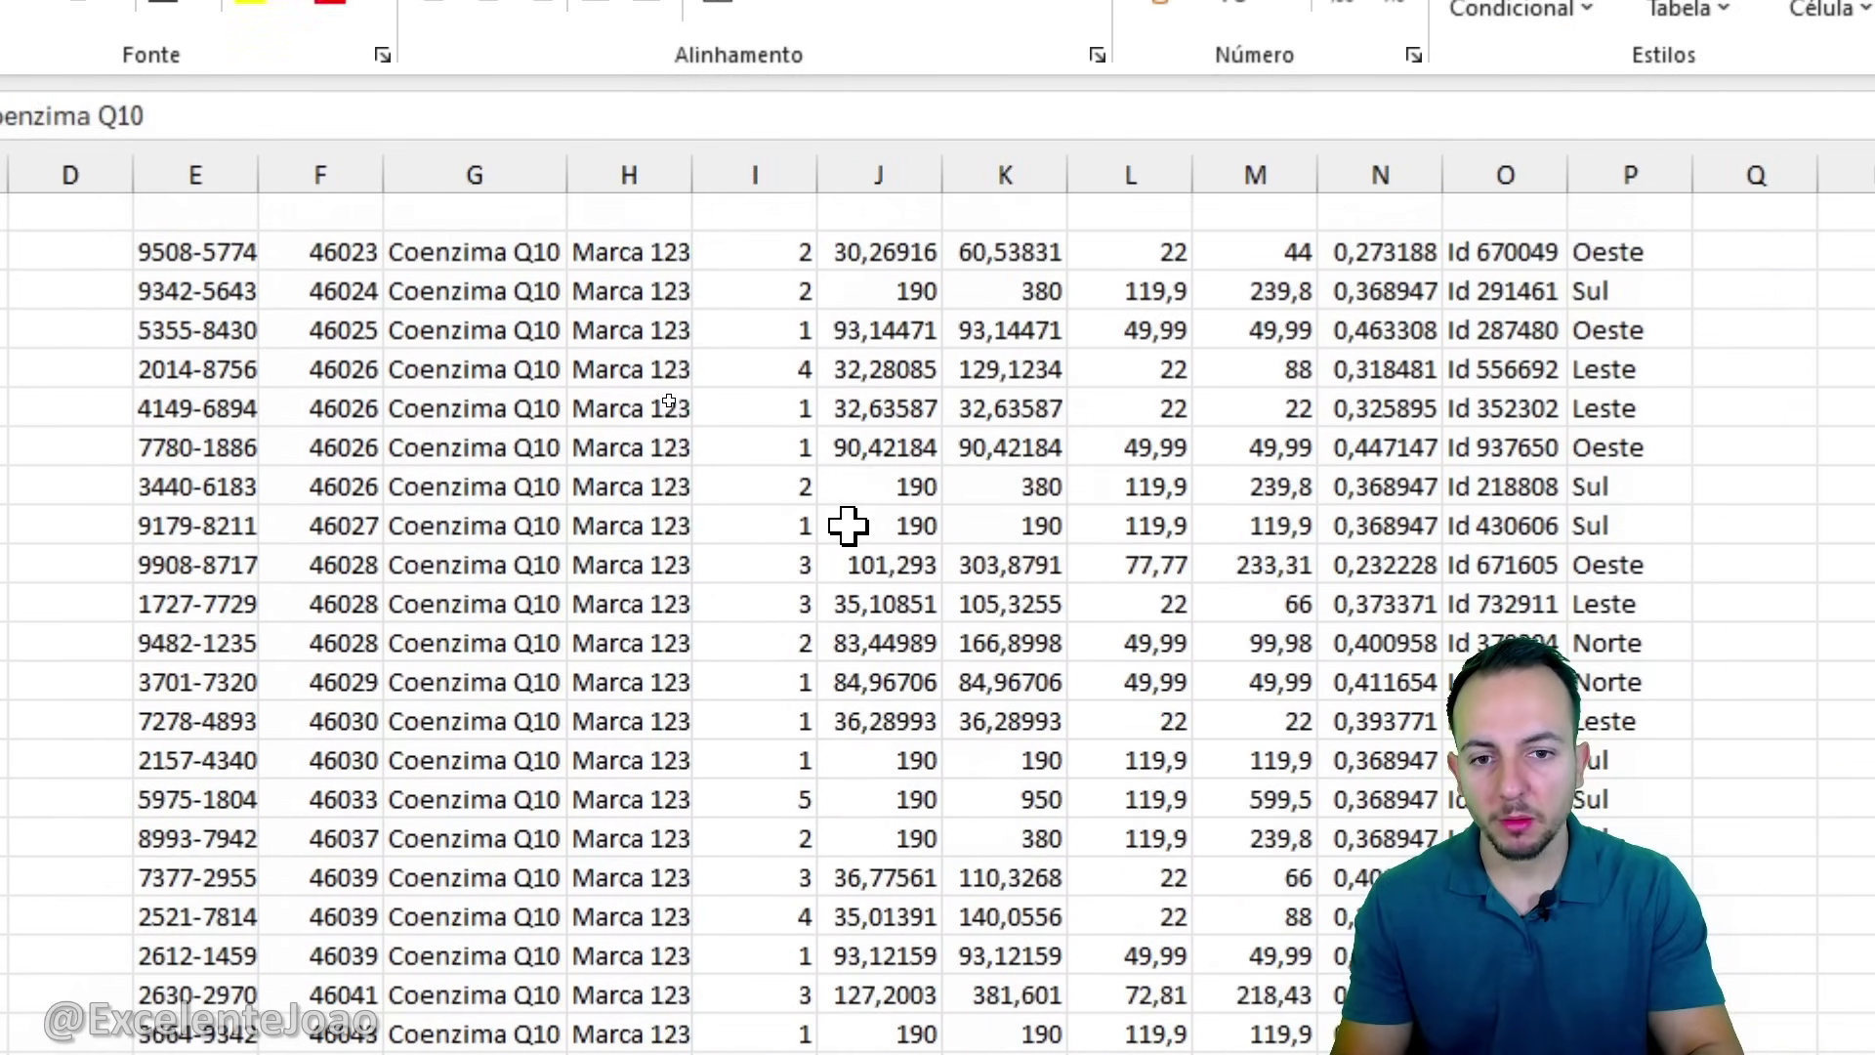
key(ctrl+z)
key(ctrl+y)
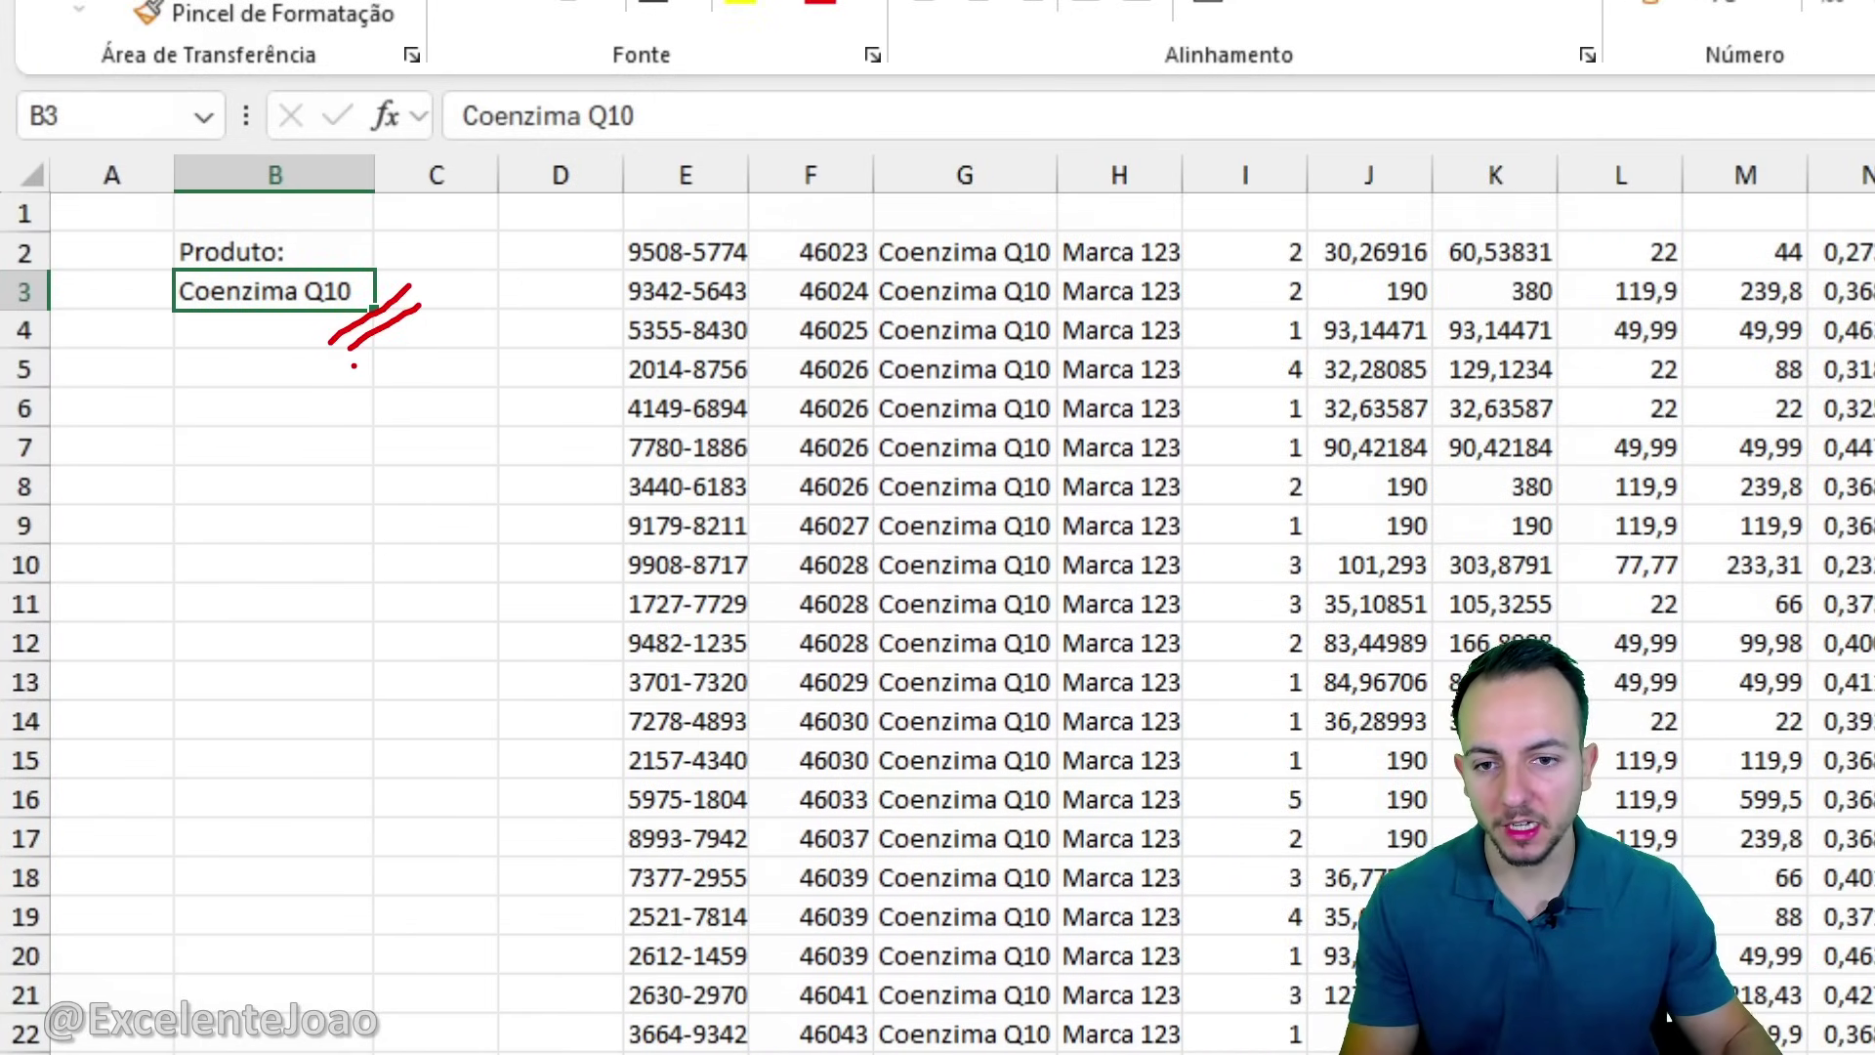
drag(353, 366, 574, 398)
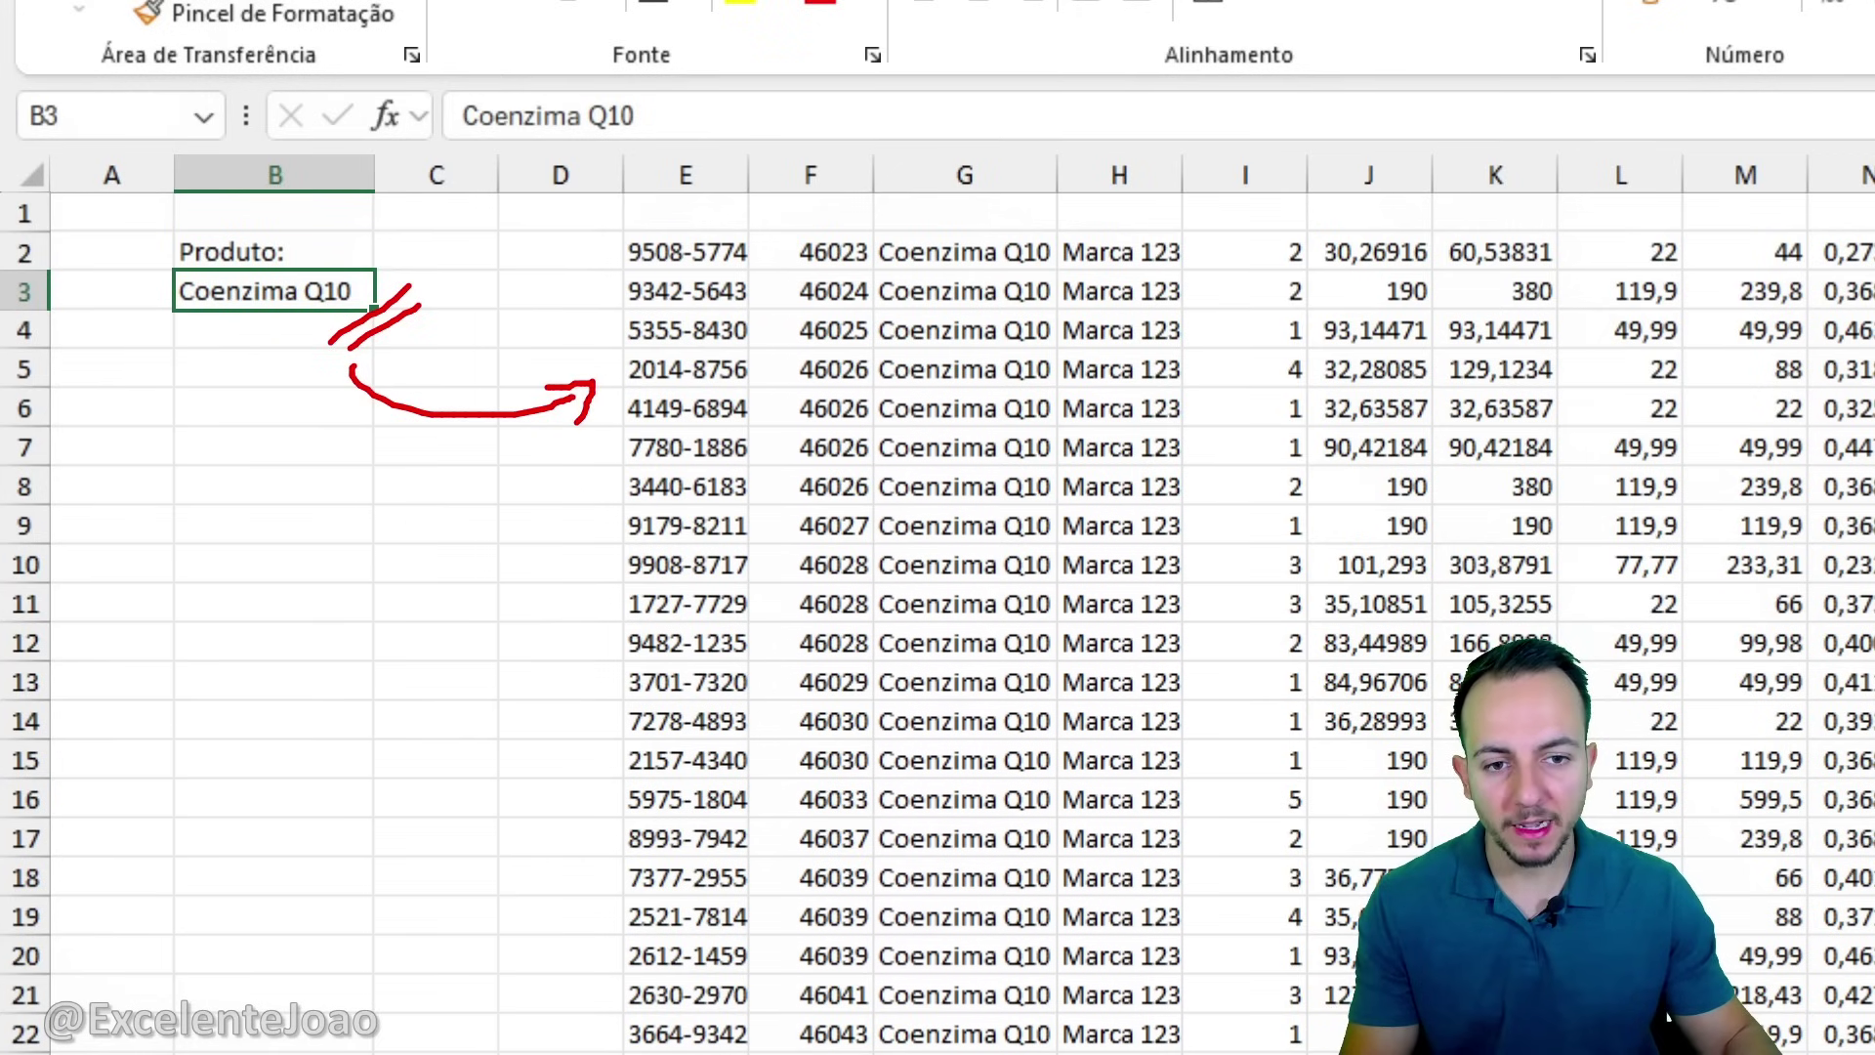
mouse_move(918, 209)
mouse_down()
mouse_move(598, 346)
mouse_move(893, 203)
mouse_up()
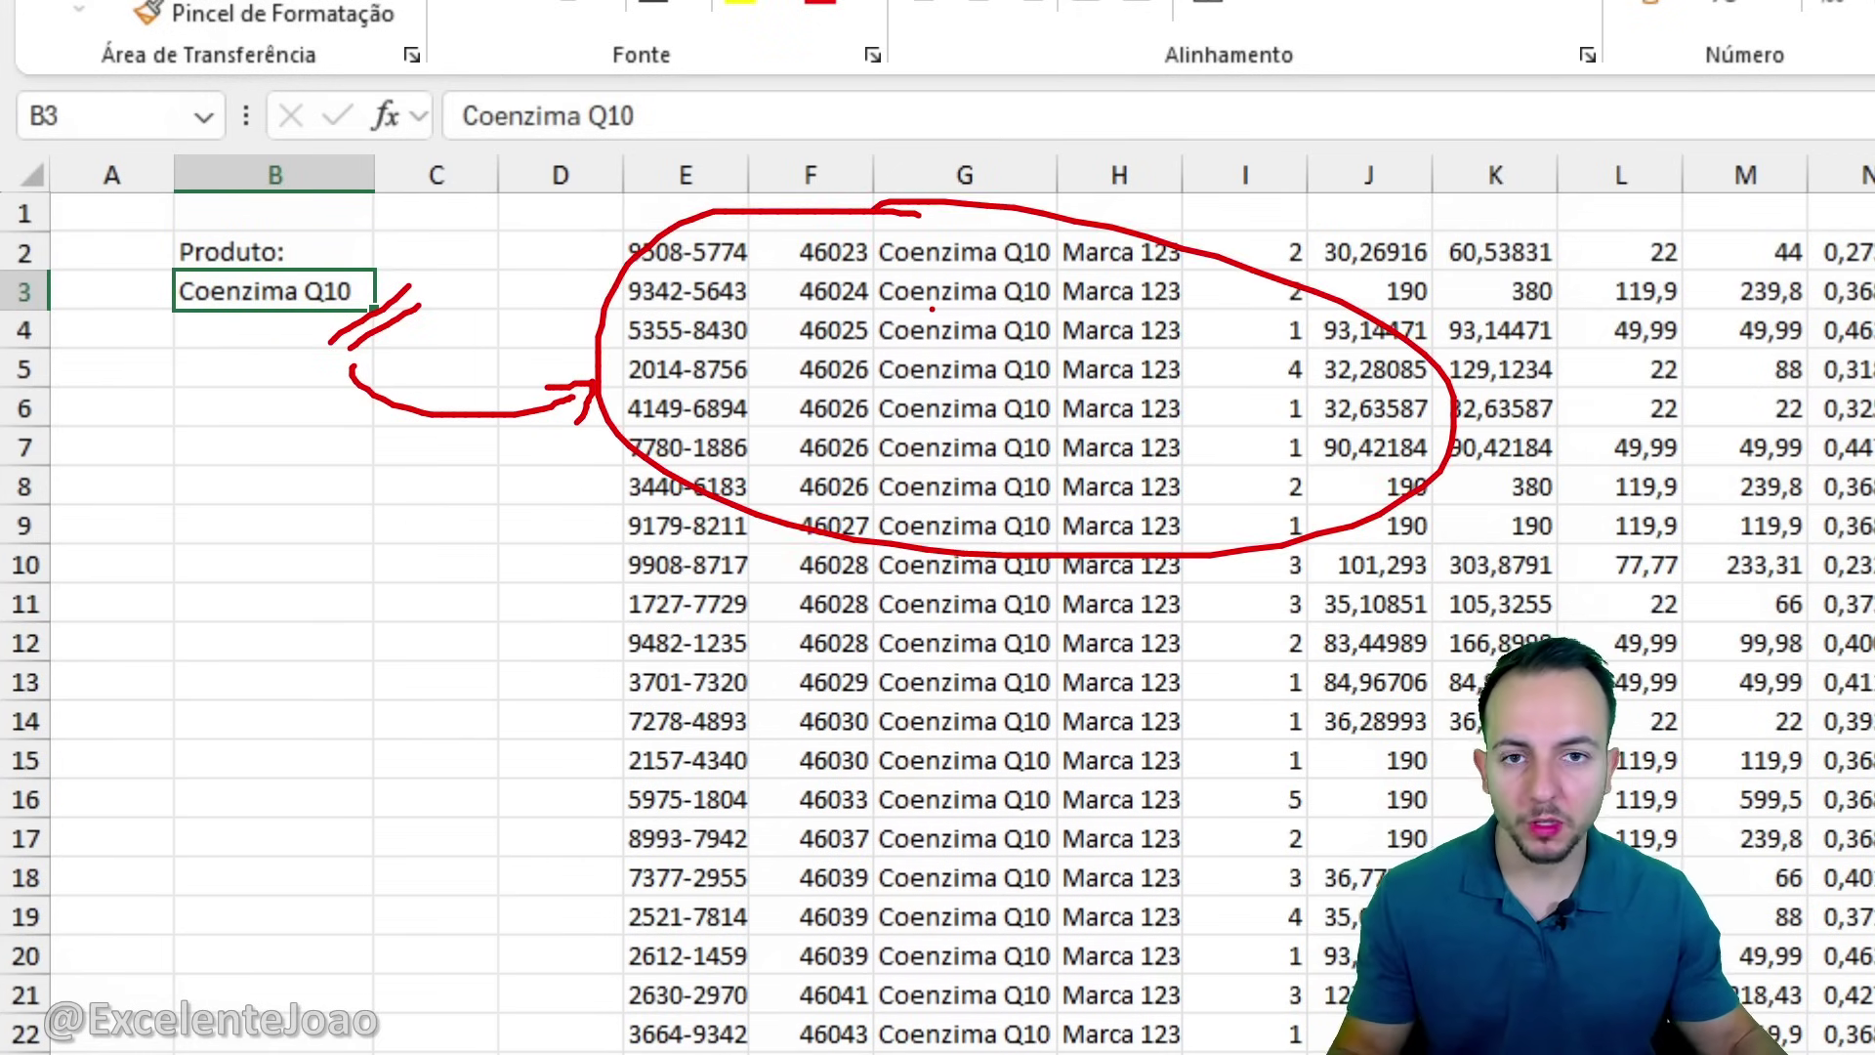
key(Escape)
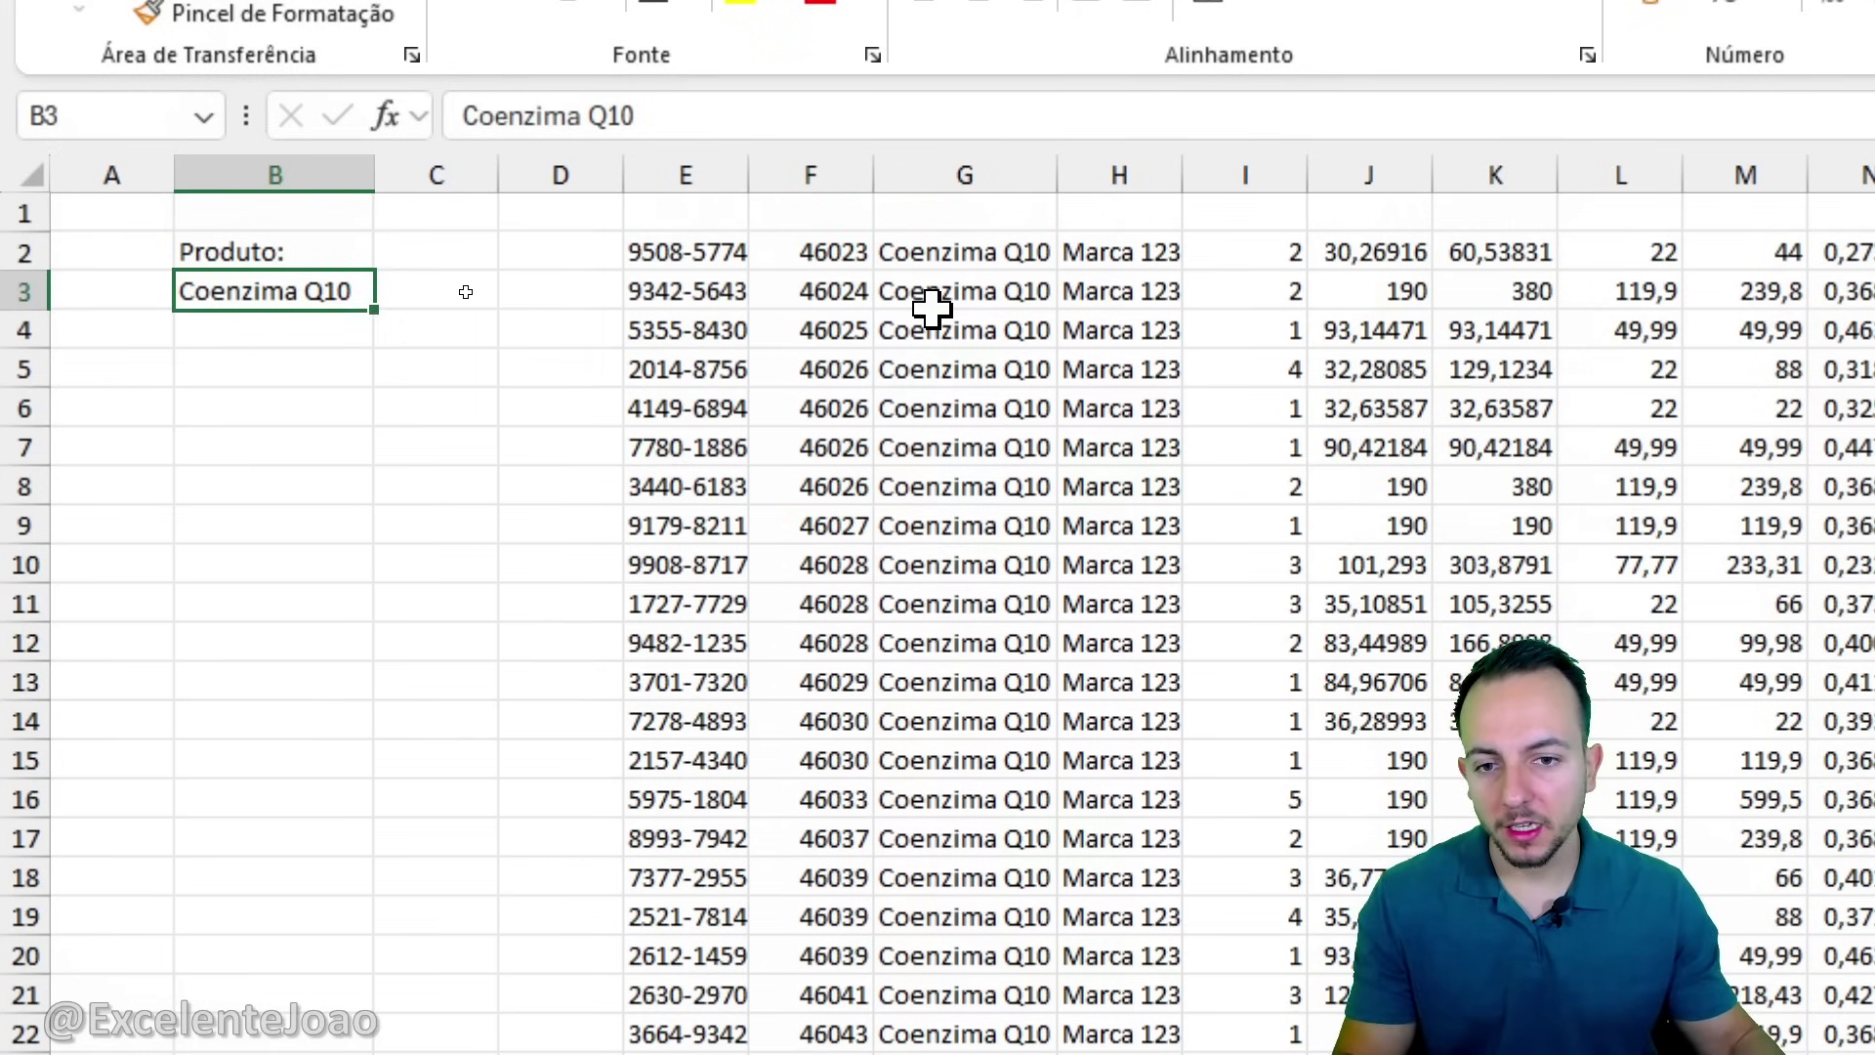
Examine the full BASE DE DADOS table and its MARGEM, CLIENTE and LOJA columns.
click(354, 1016)
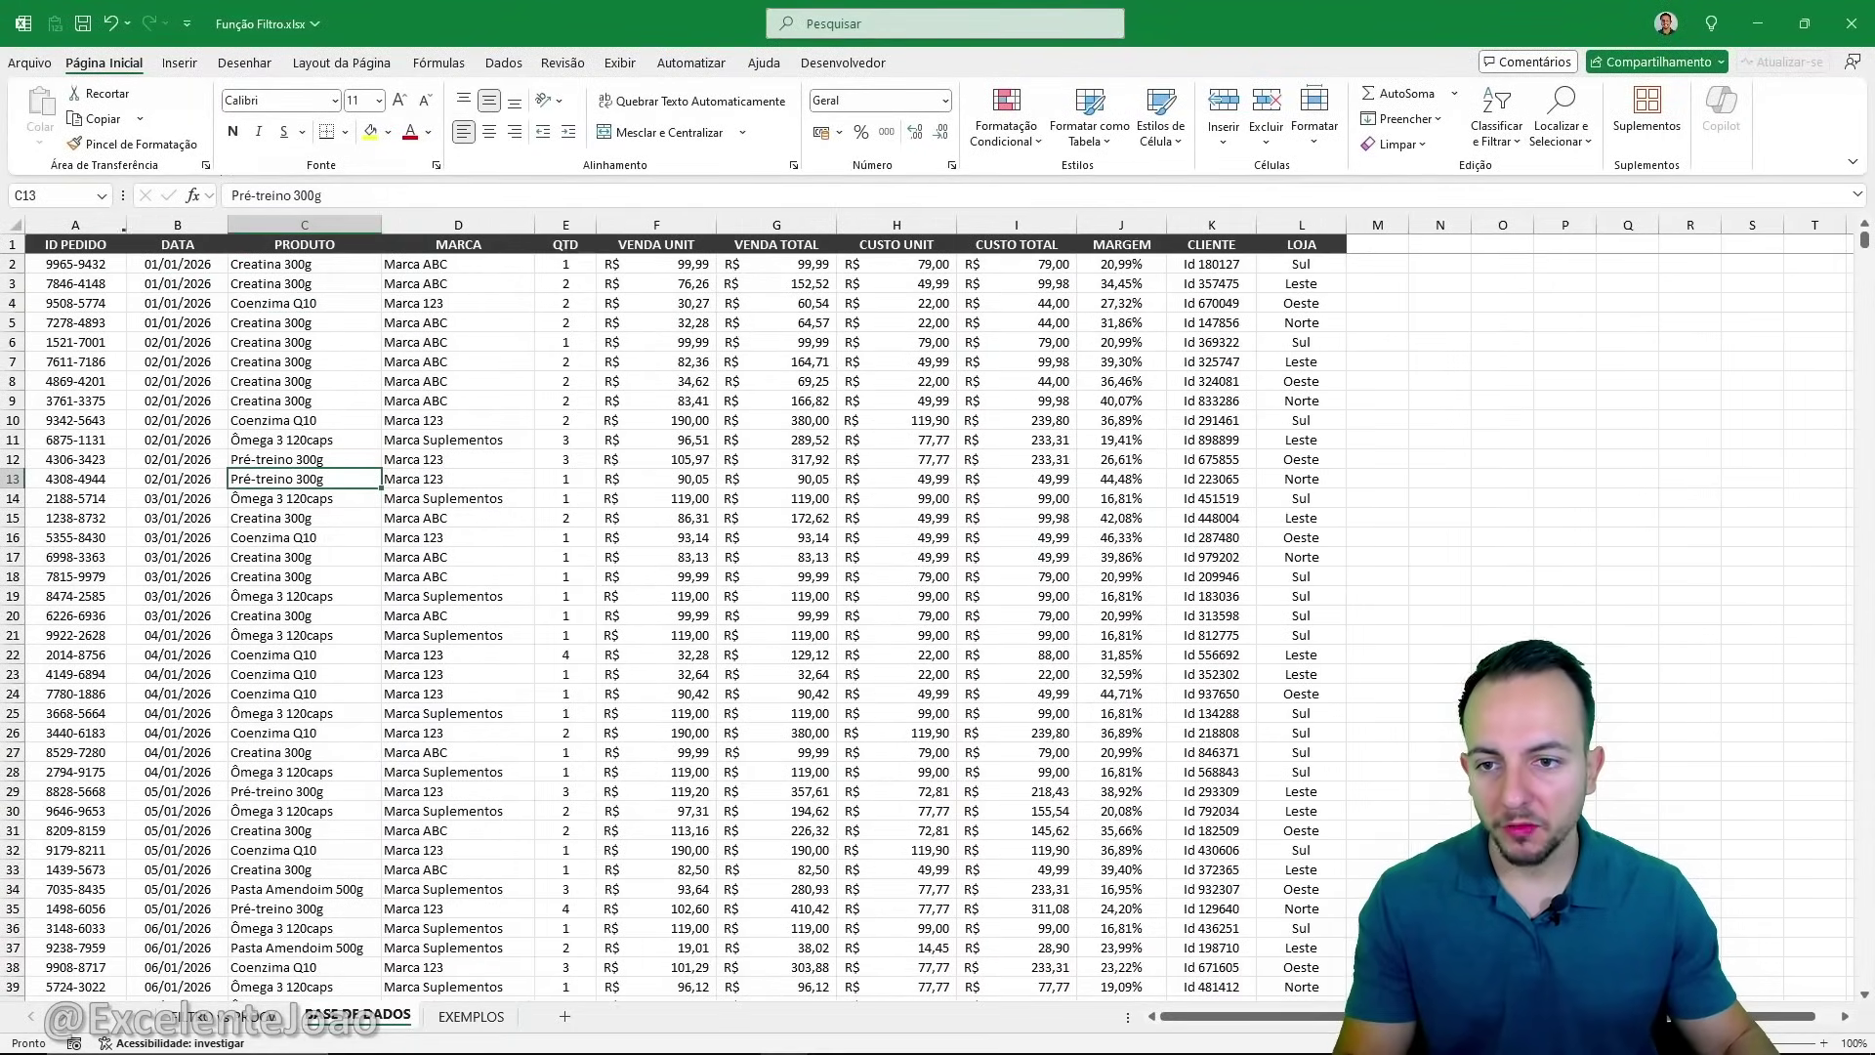
mouse_move(22, 216)
mouse_down()
mouse_move(647, 513)
mouse_move(1322, 983)
mouse_move(1336, 1013)
mouse_up()
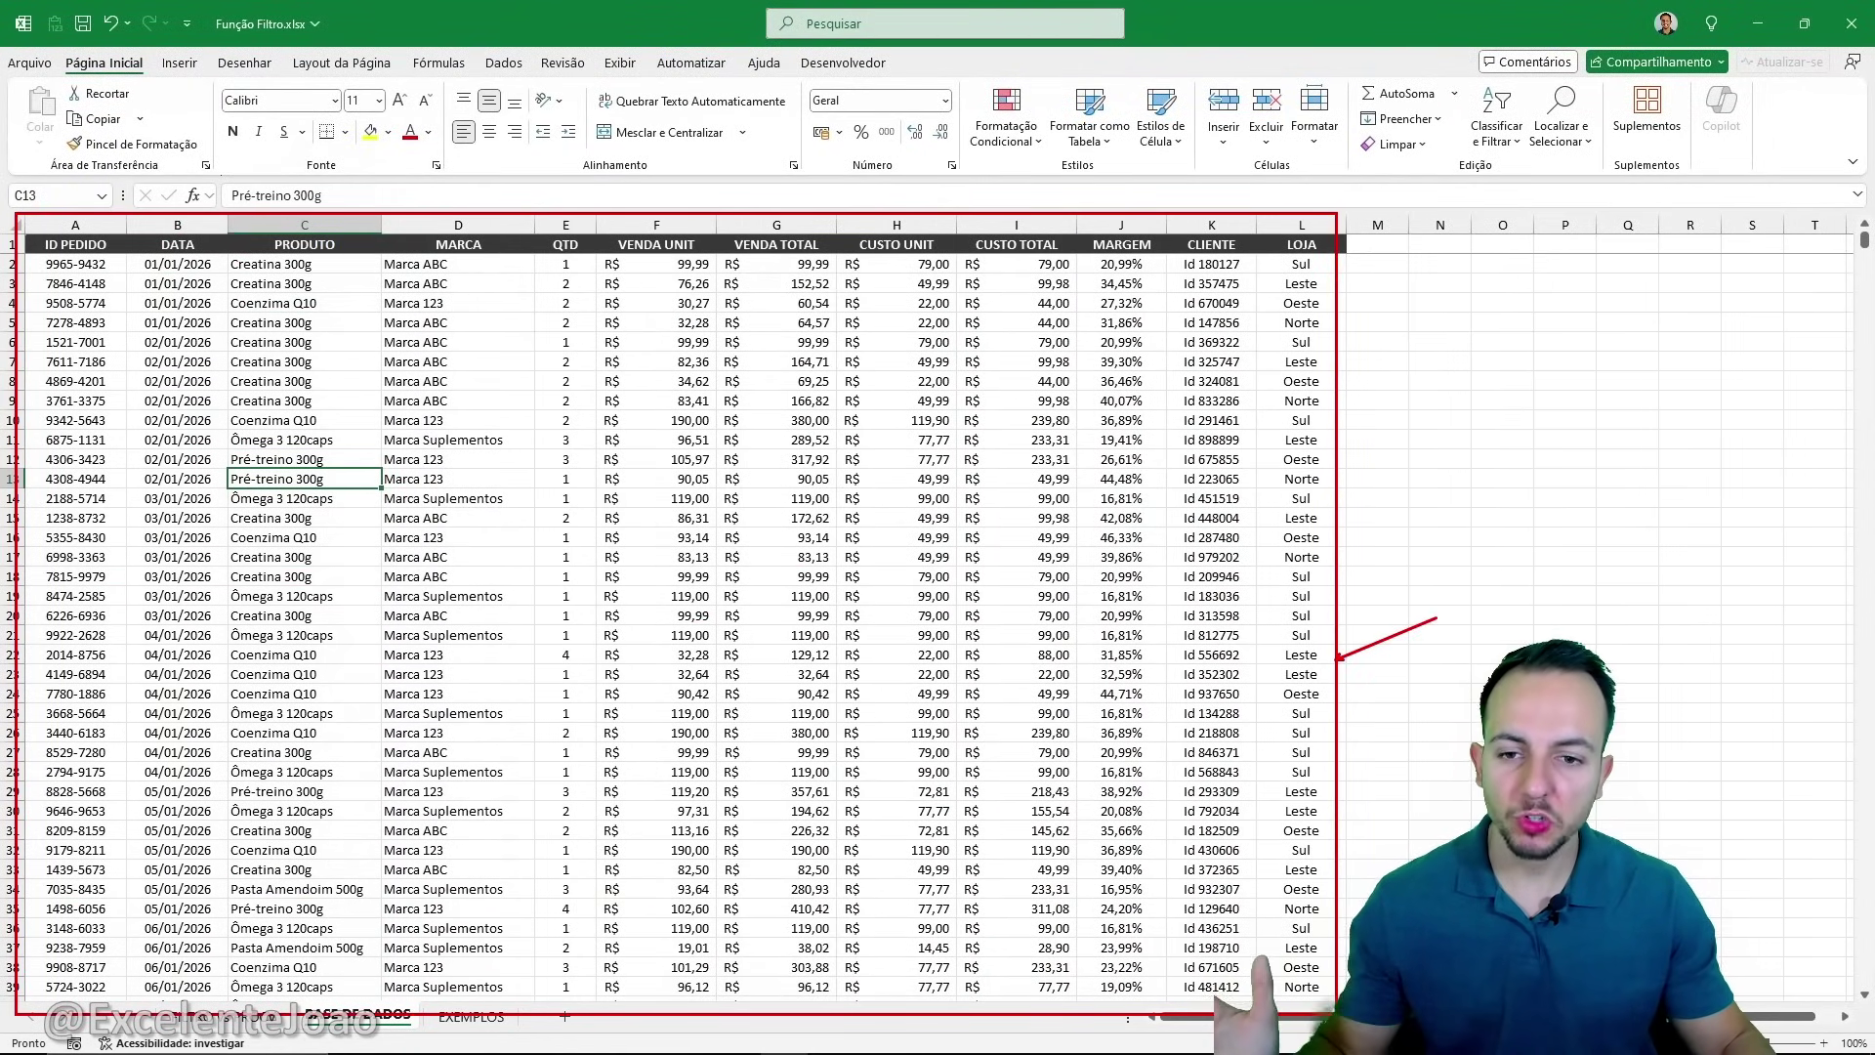
mouse_move(1196, 1015)
mouse_down()
mouse_move(787, 847)
mouse_move(347, 498)
mouse_move(135, 234)
mouse_up()
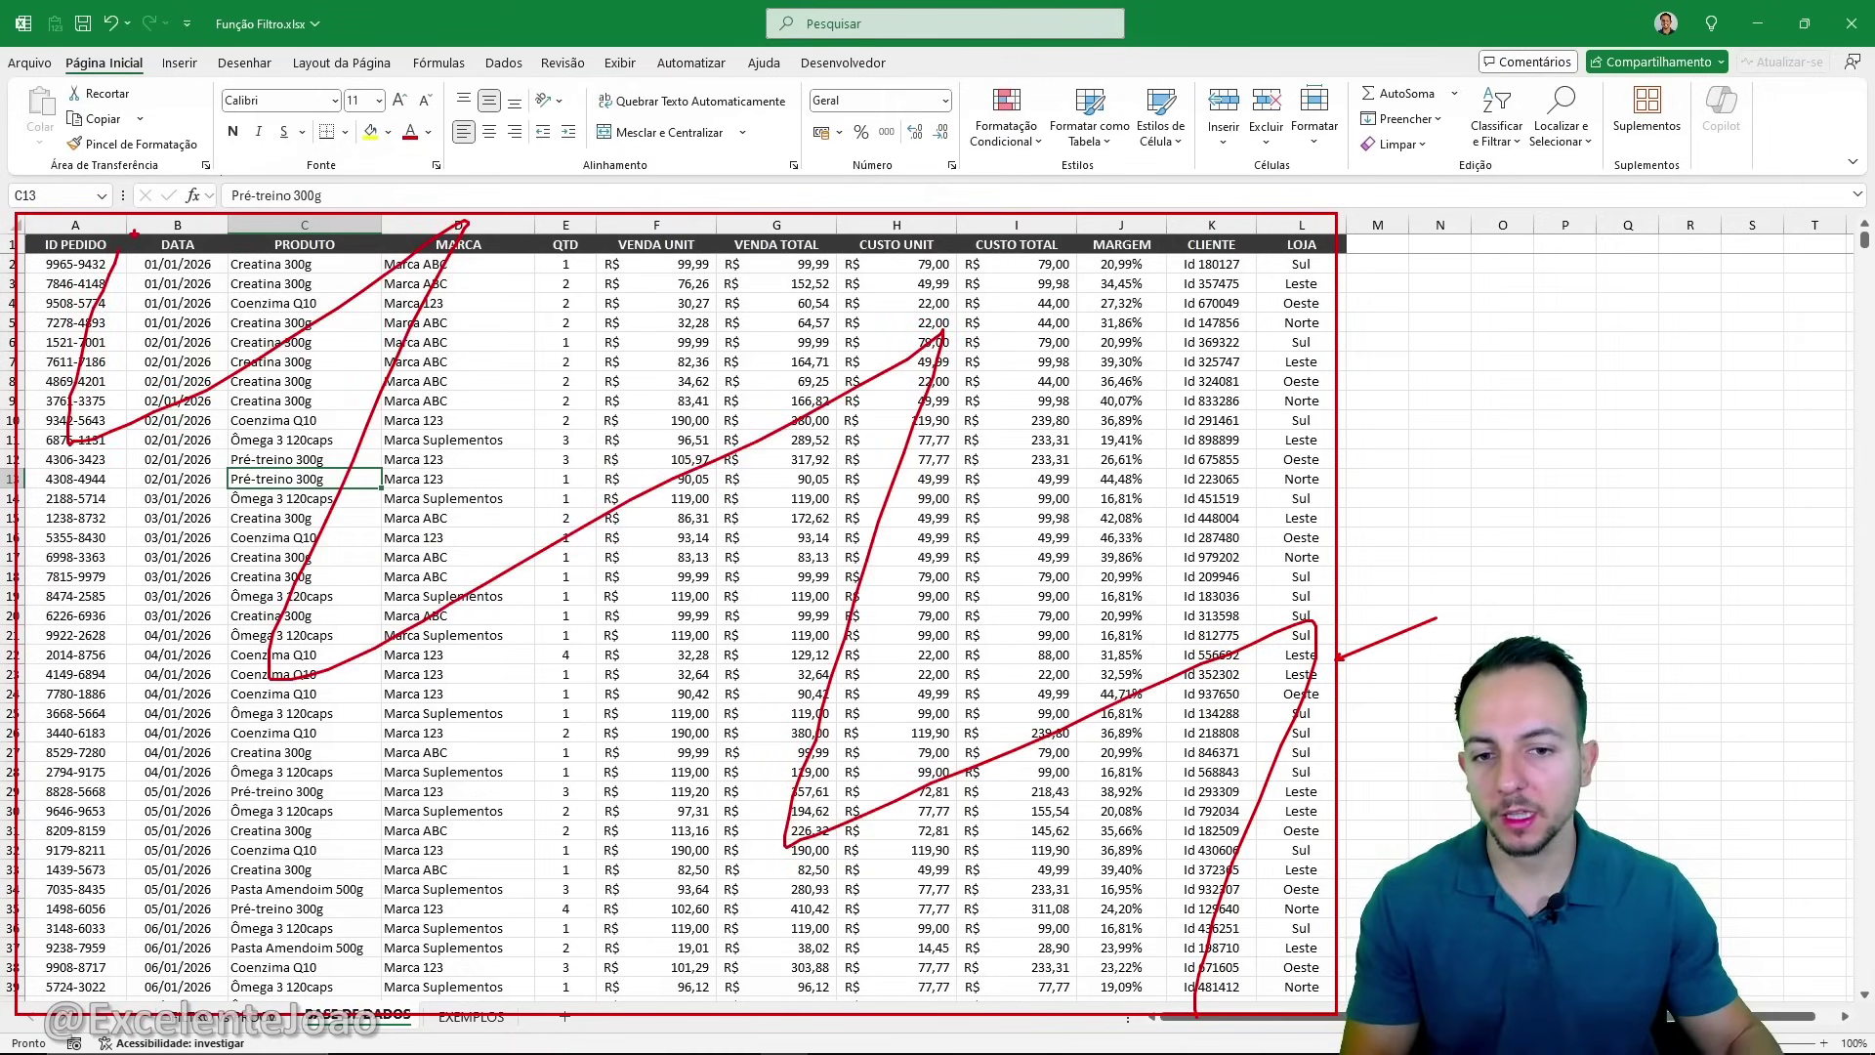
key(Escape)
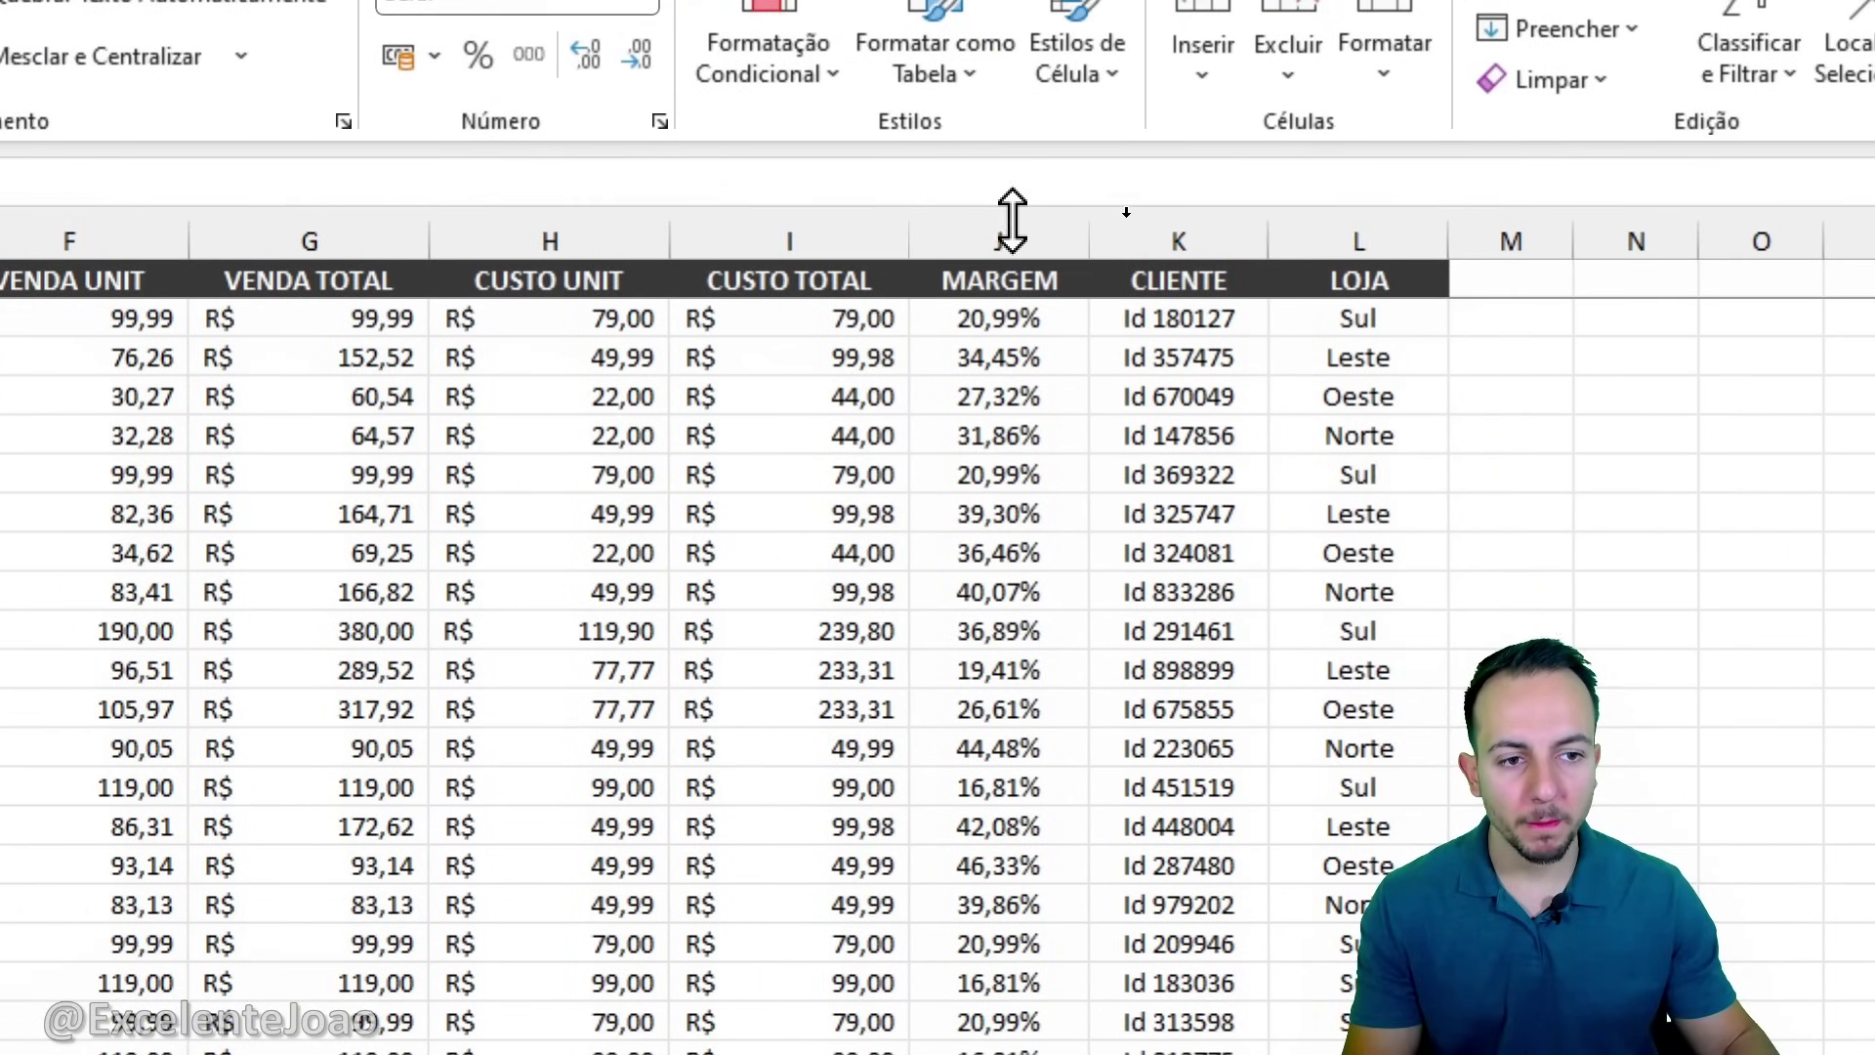
drag(1001, 232, 1360, 238)
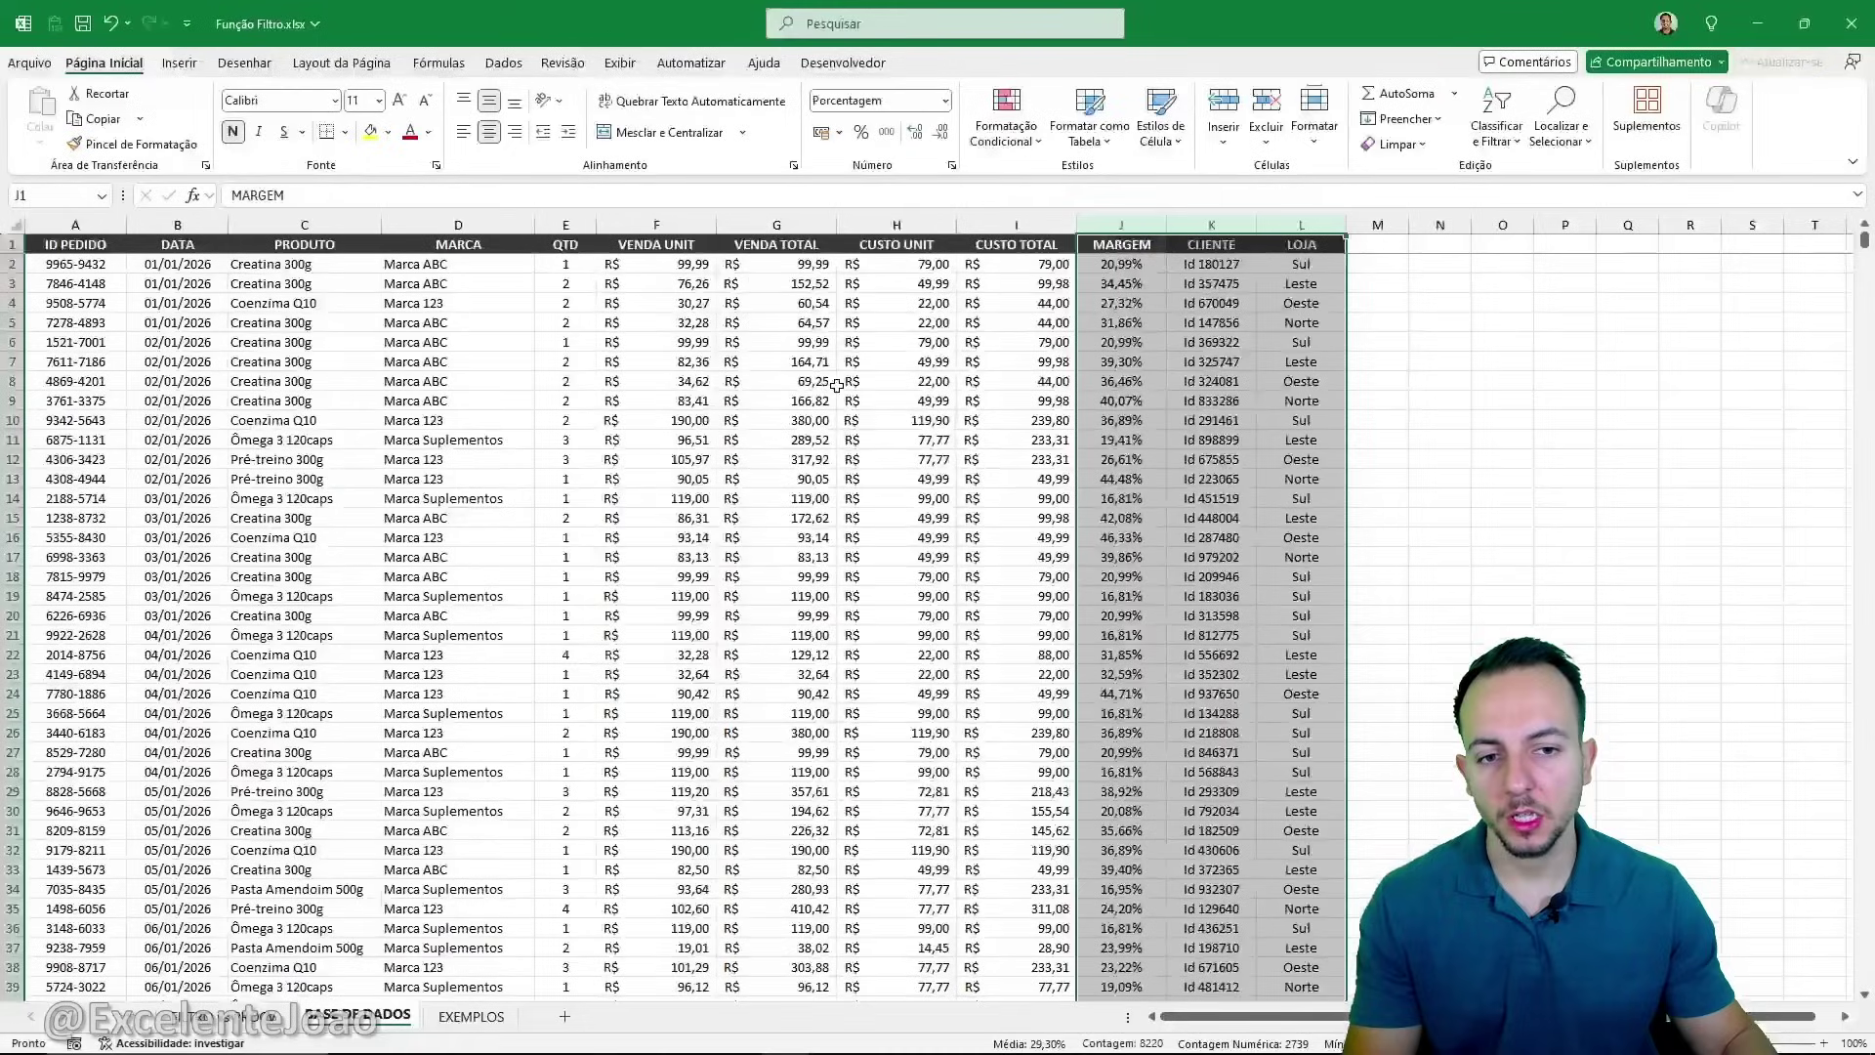
click(489, 553)
Return to the EXEMPLOS sheet and clear the FILTRO formula from cell E2.
click(497, 1013)
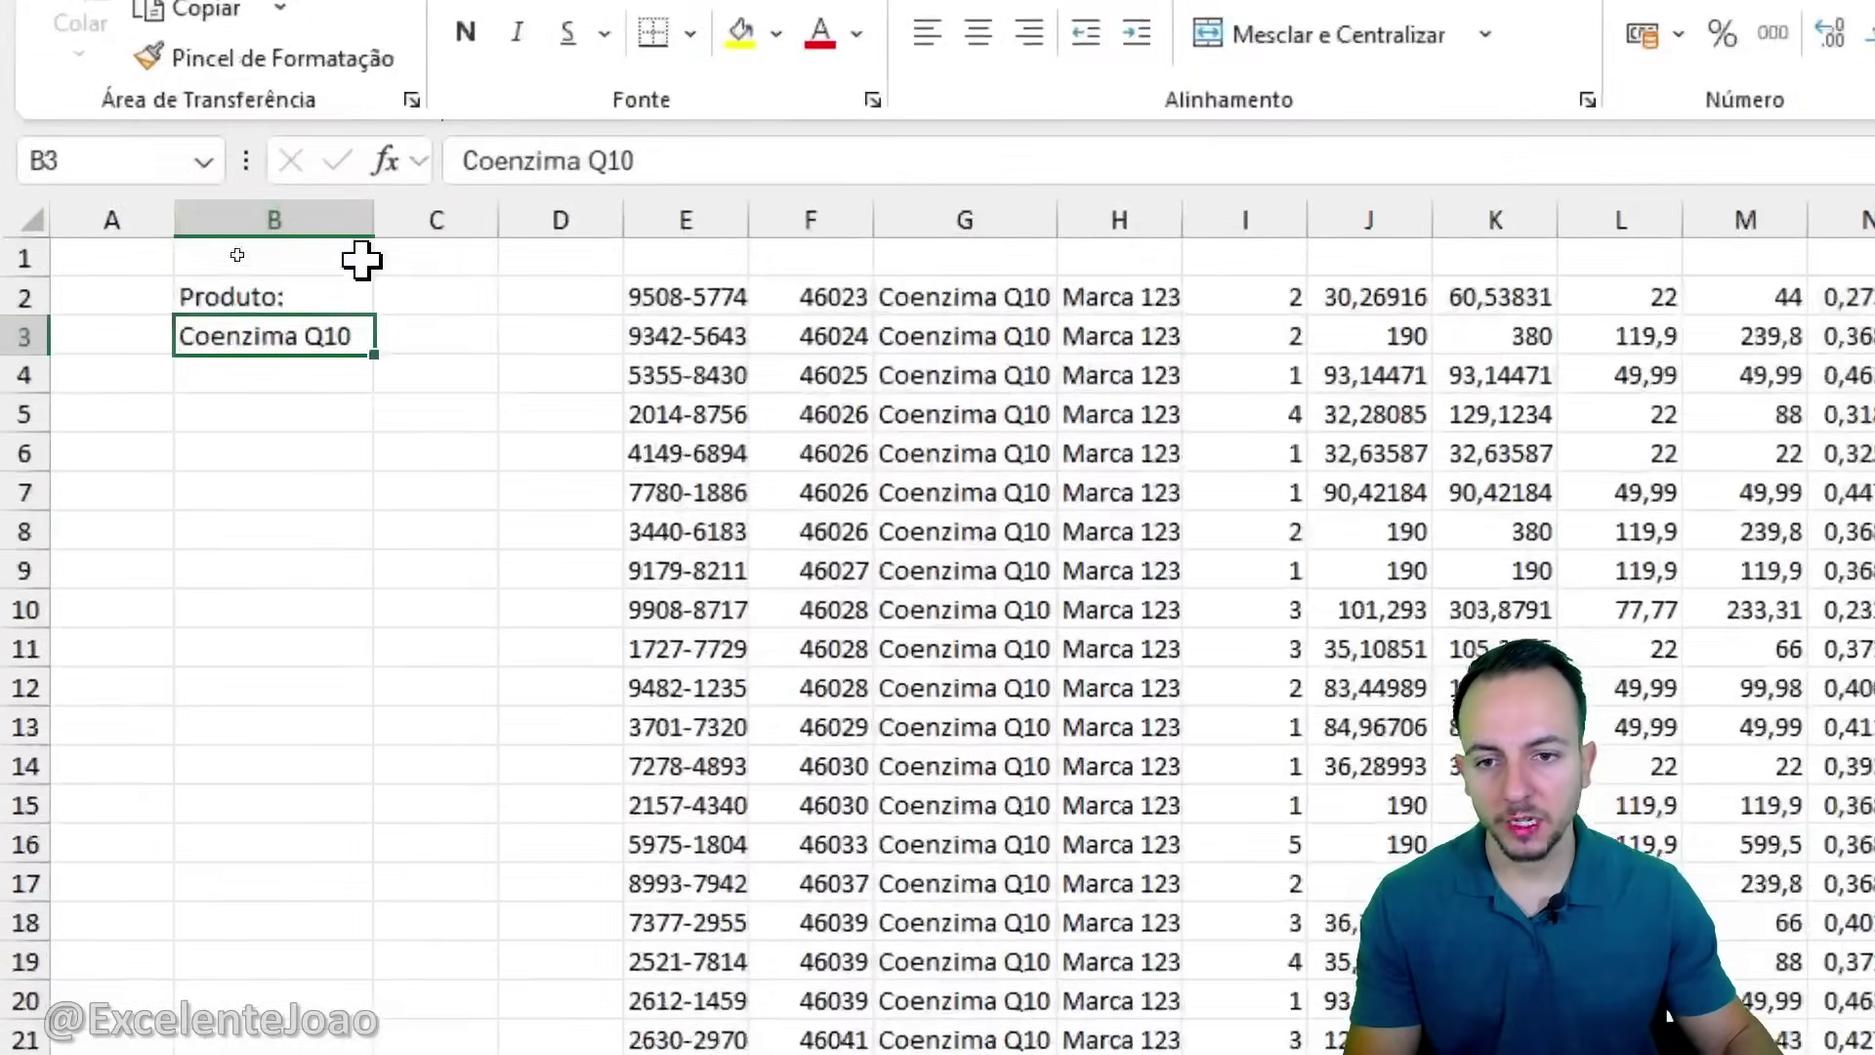
click(335, 264)
key(Delete)
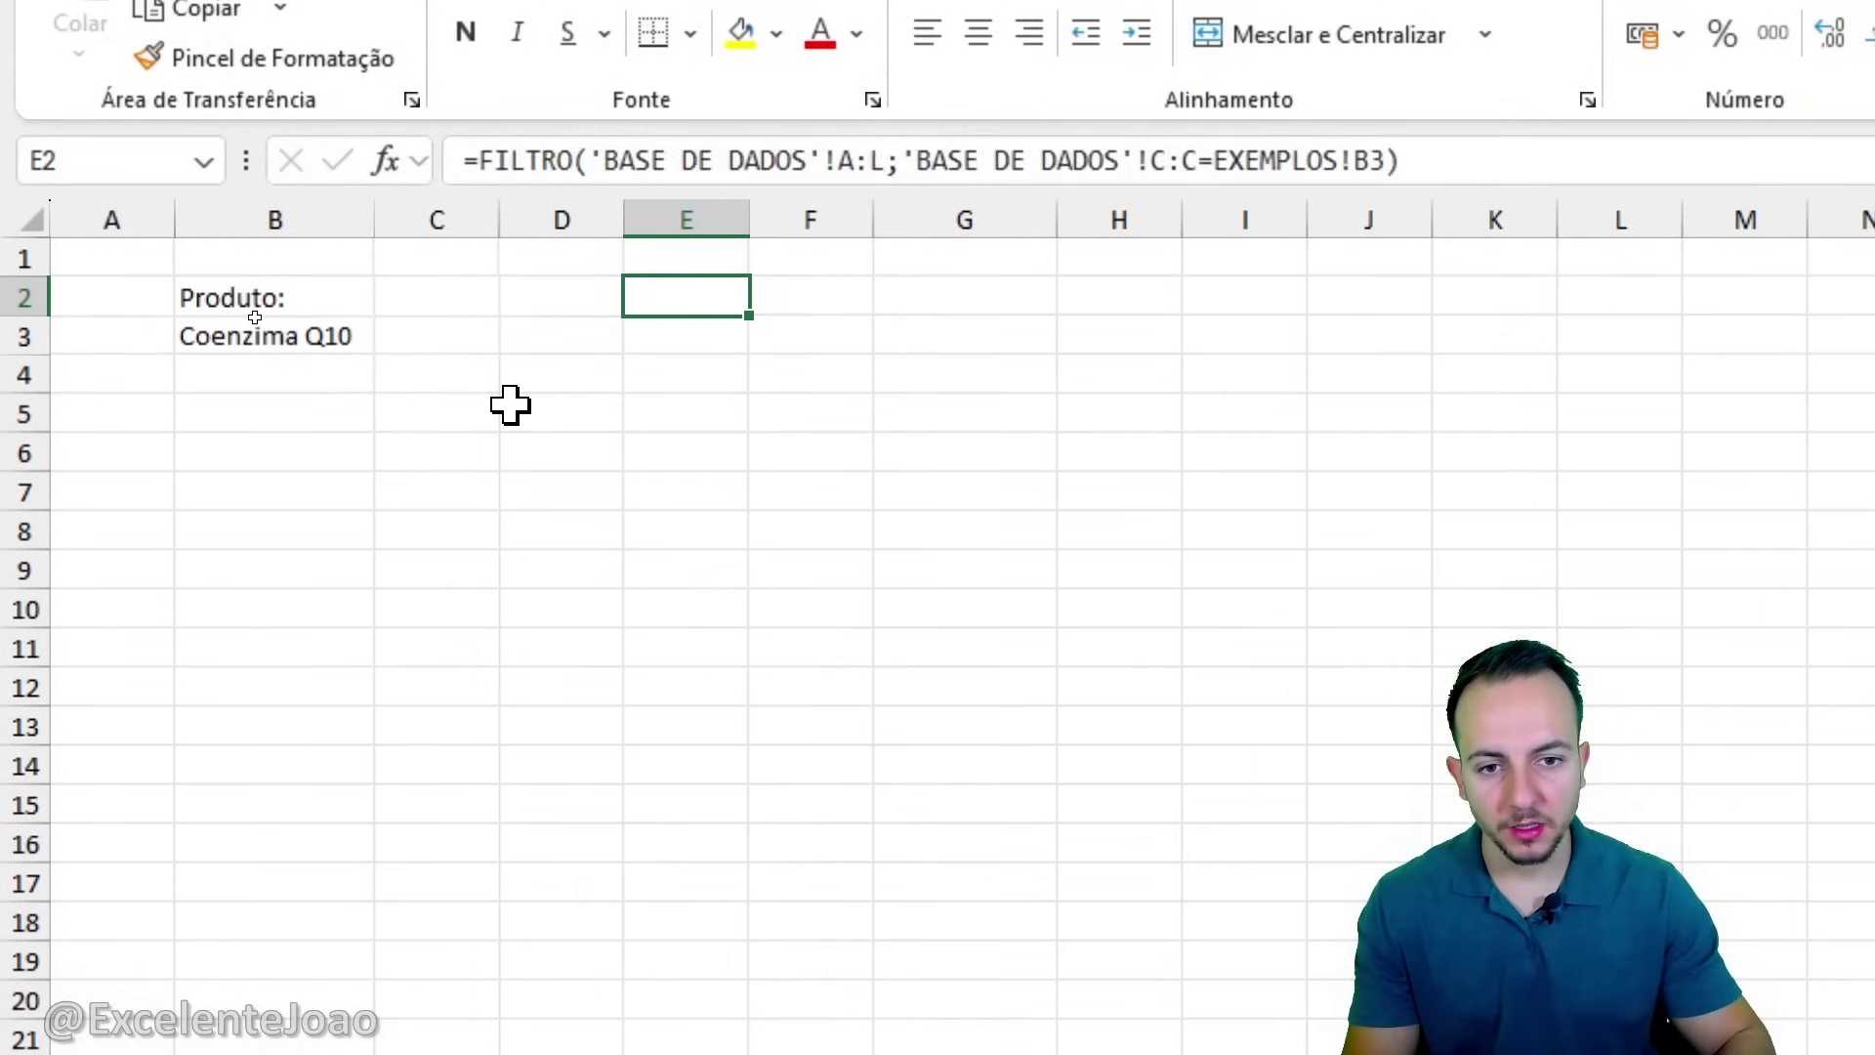
Start a FILTRO formula in cell E2 with columns J:L of BASE DE DADOS as the array to return.
text(=)
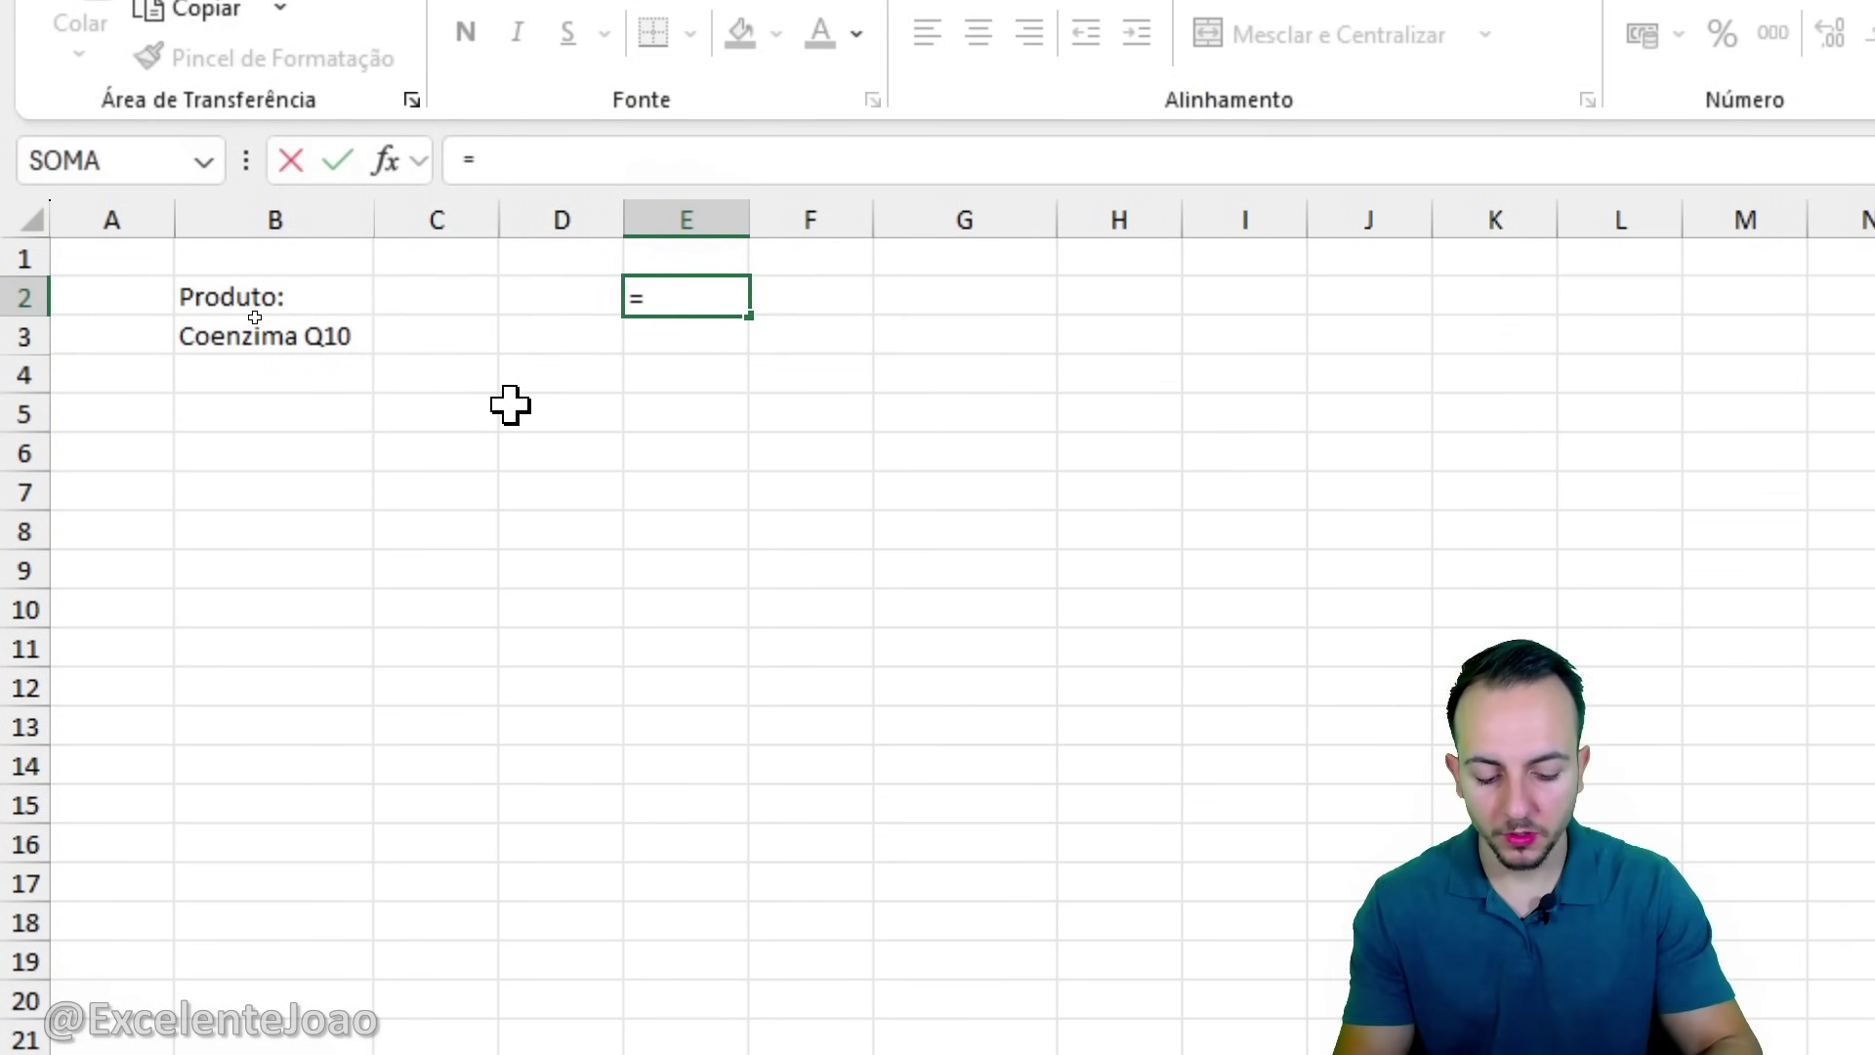
text(filtro)
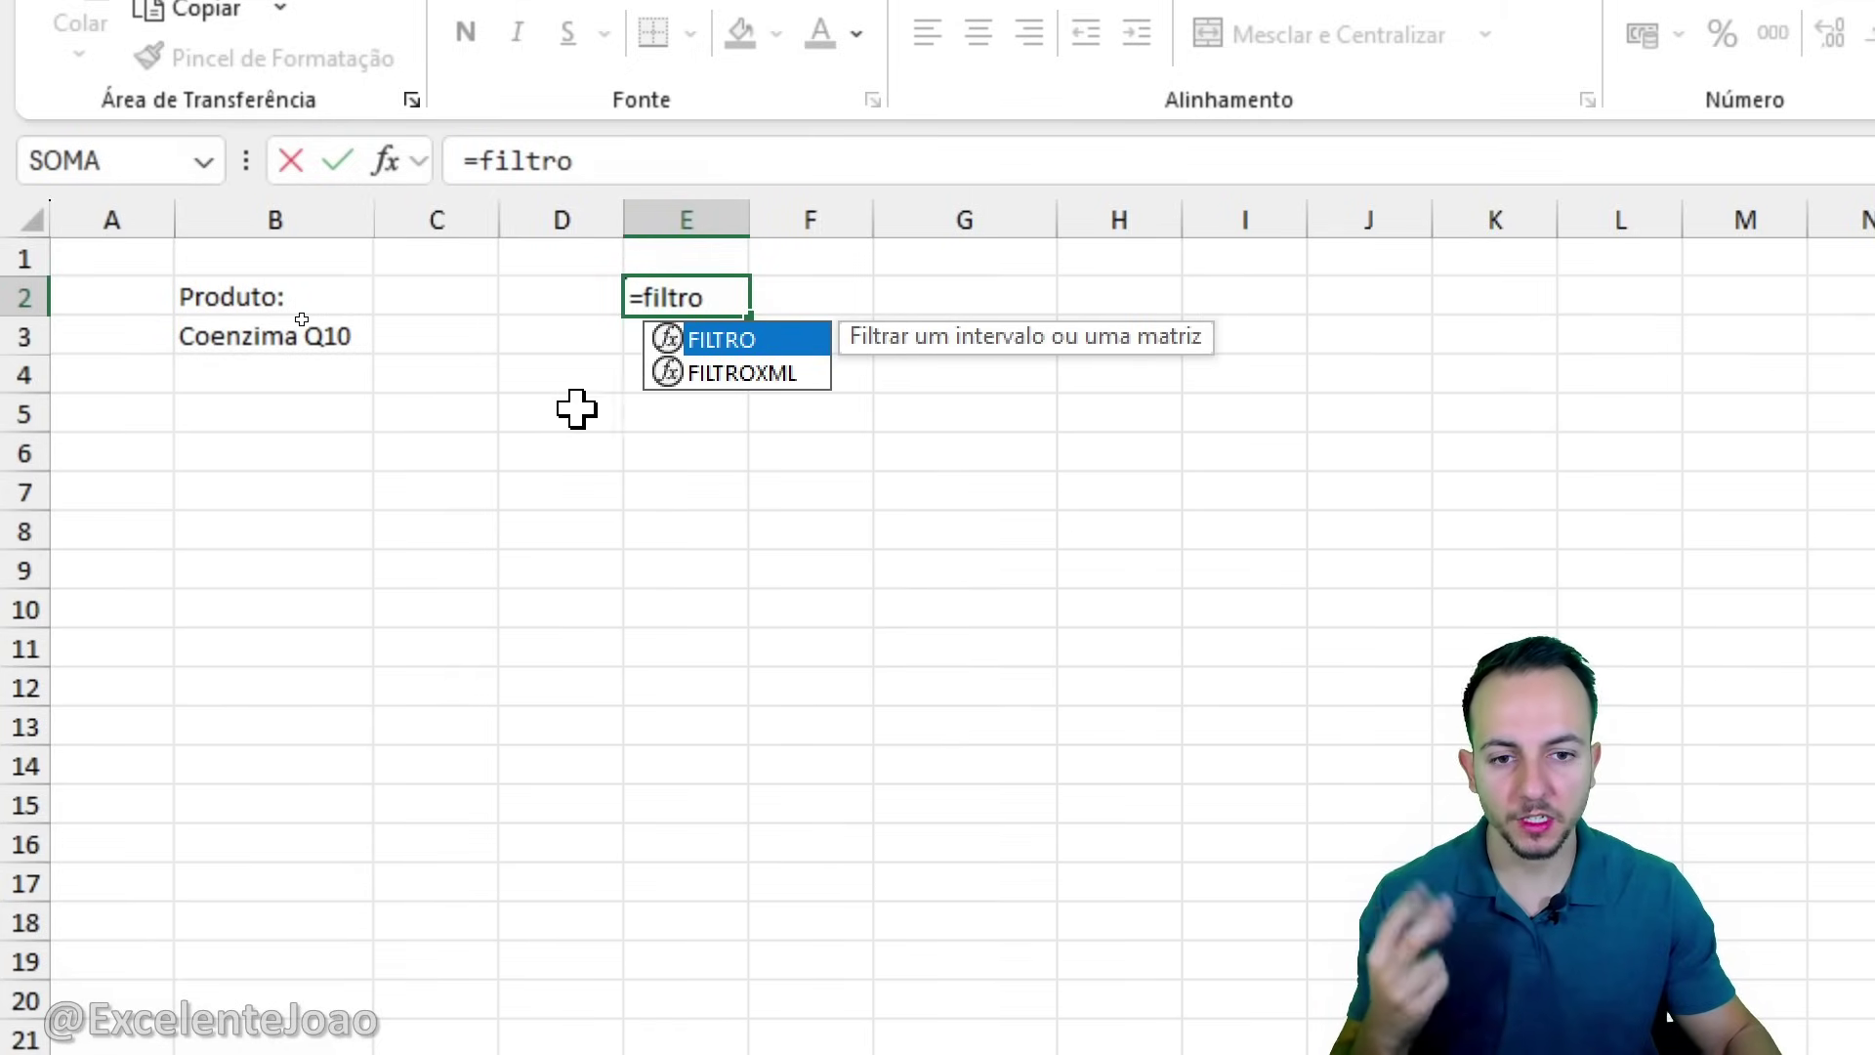
double_click(754, 340)
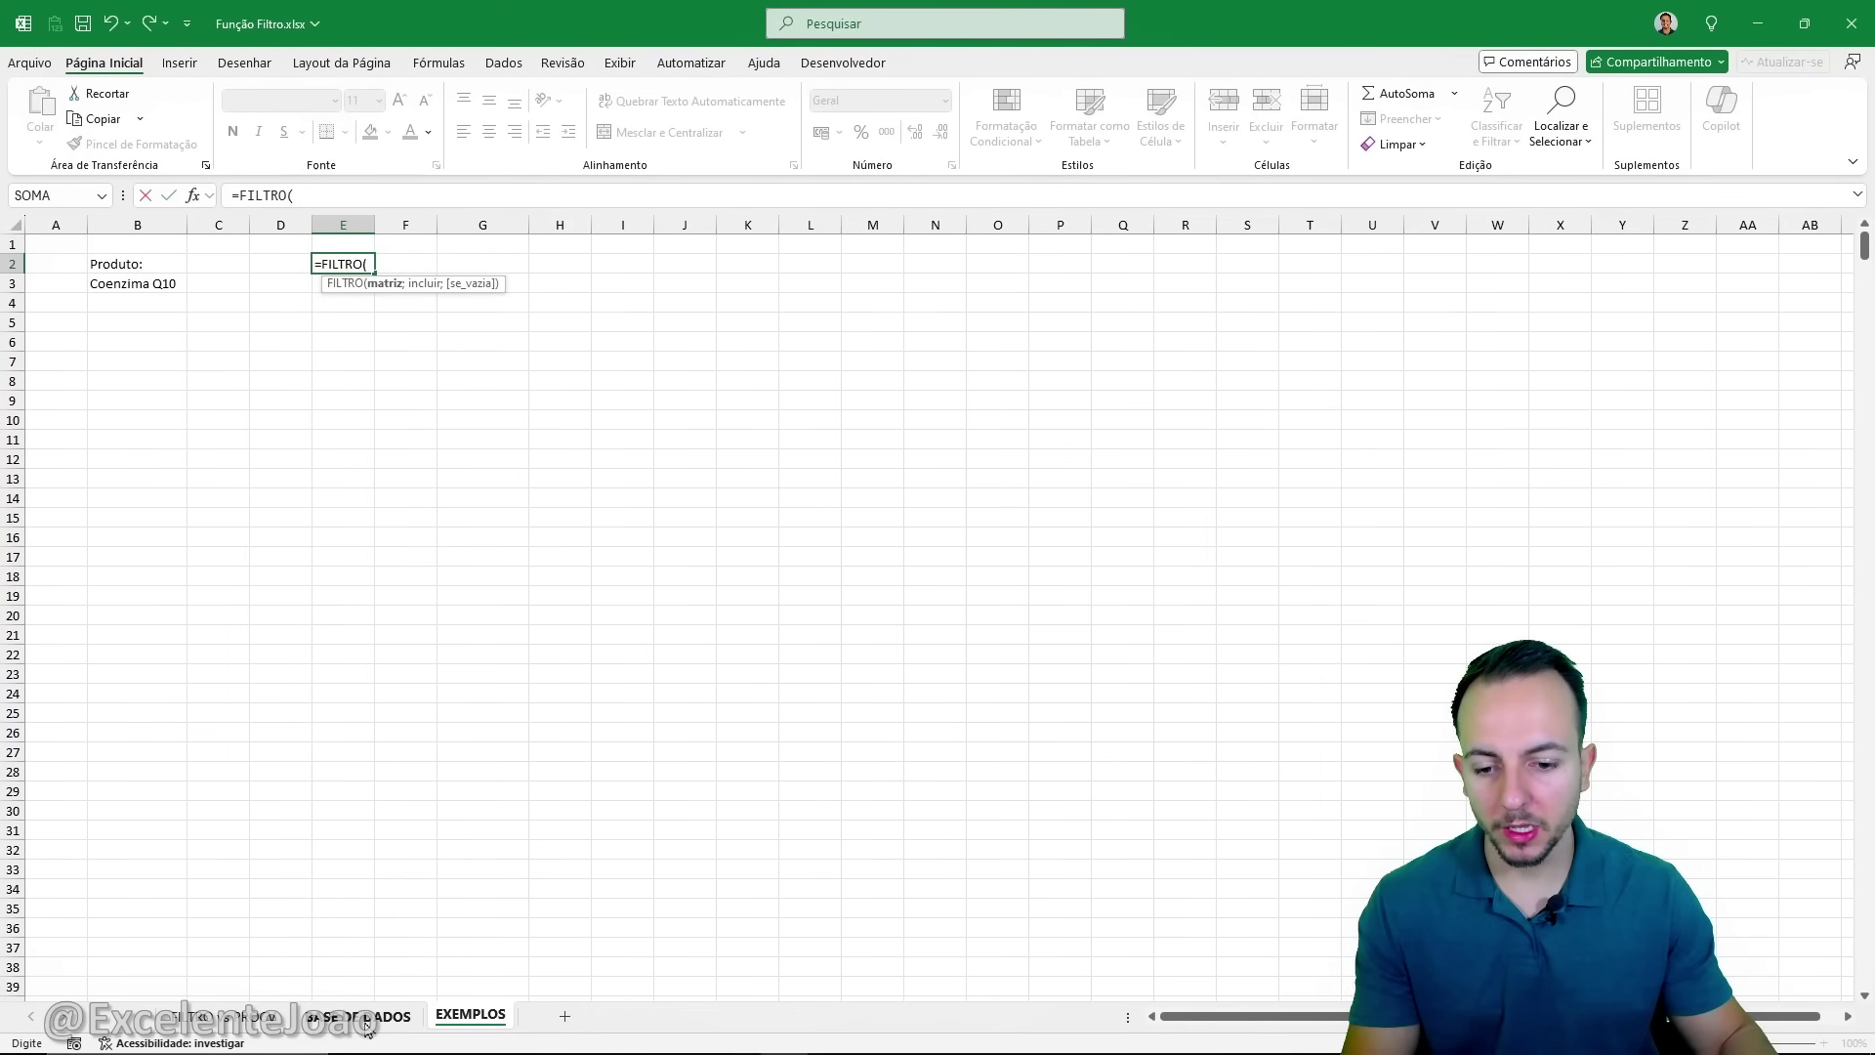
click(357, 1016)
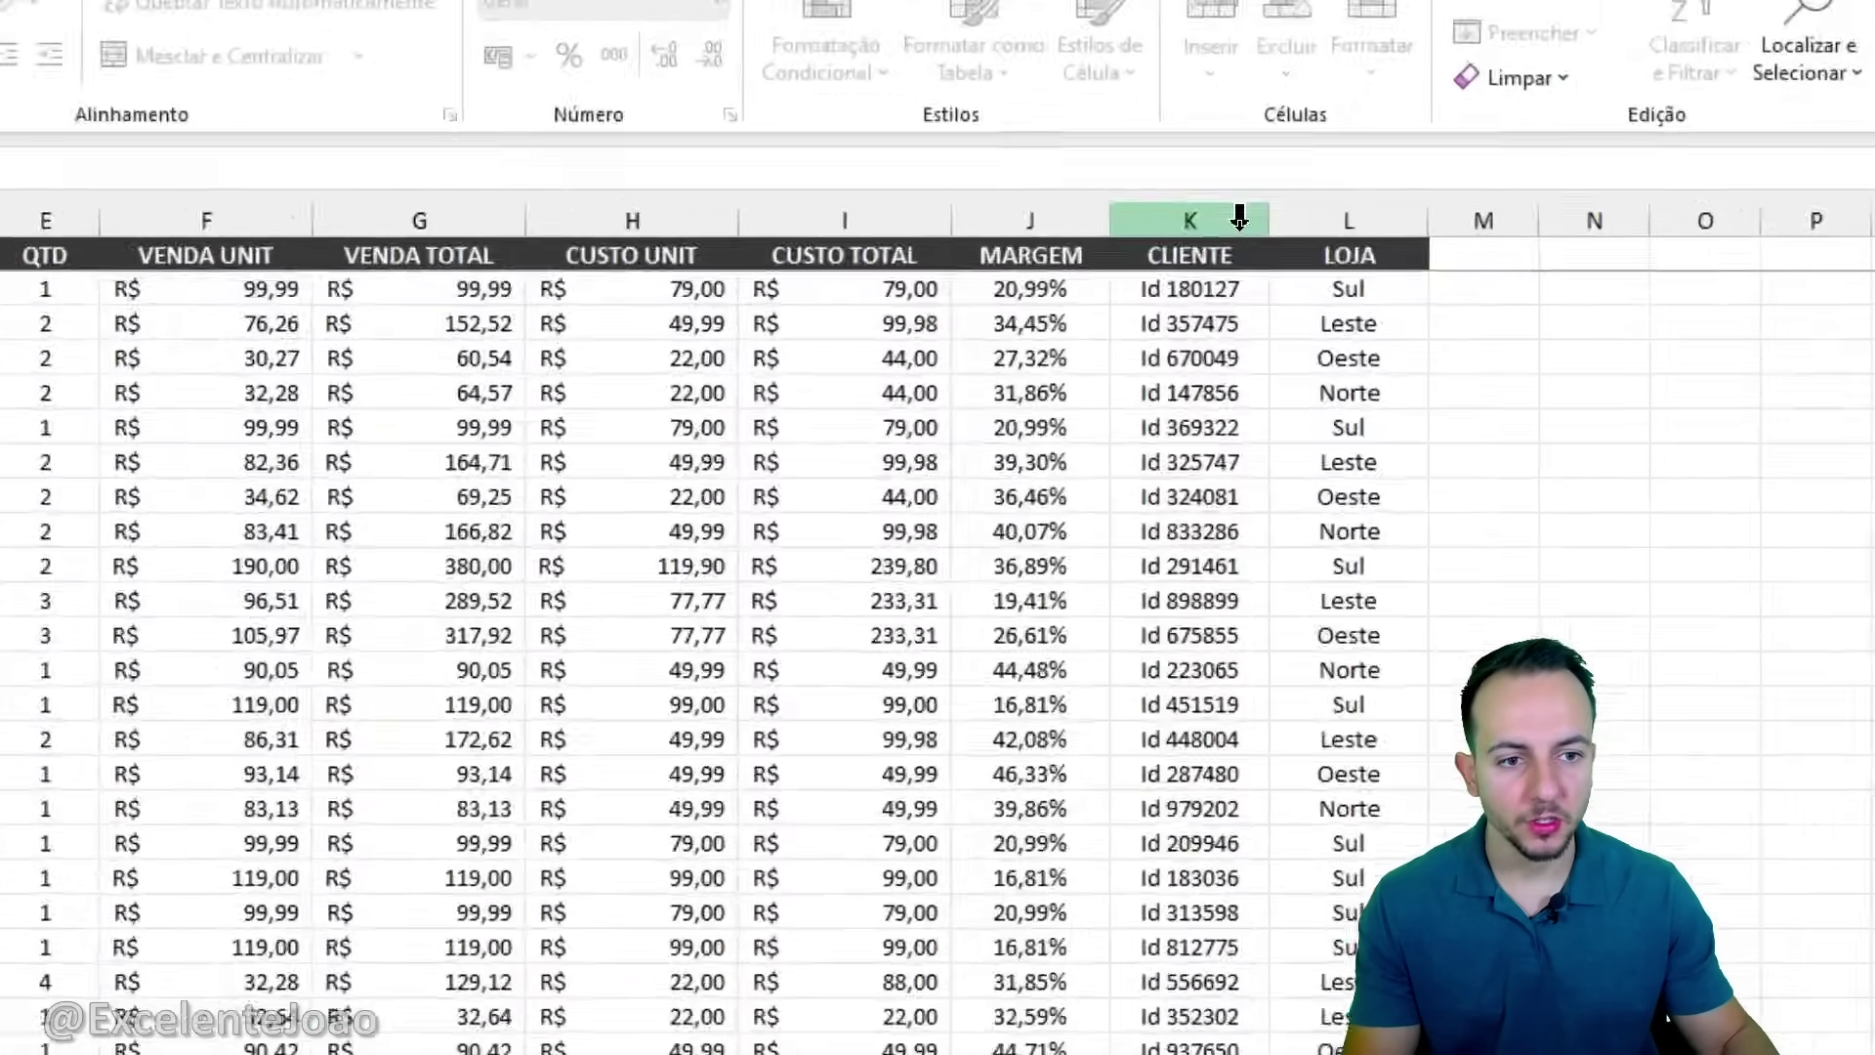
drag(1119, 224, 1268, 226)
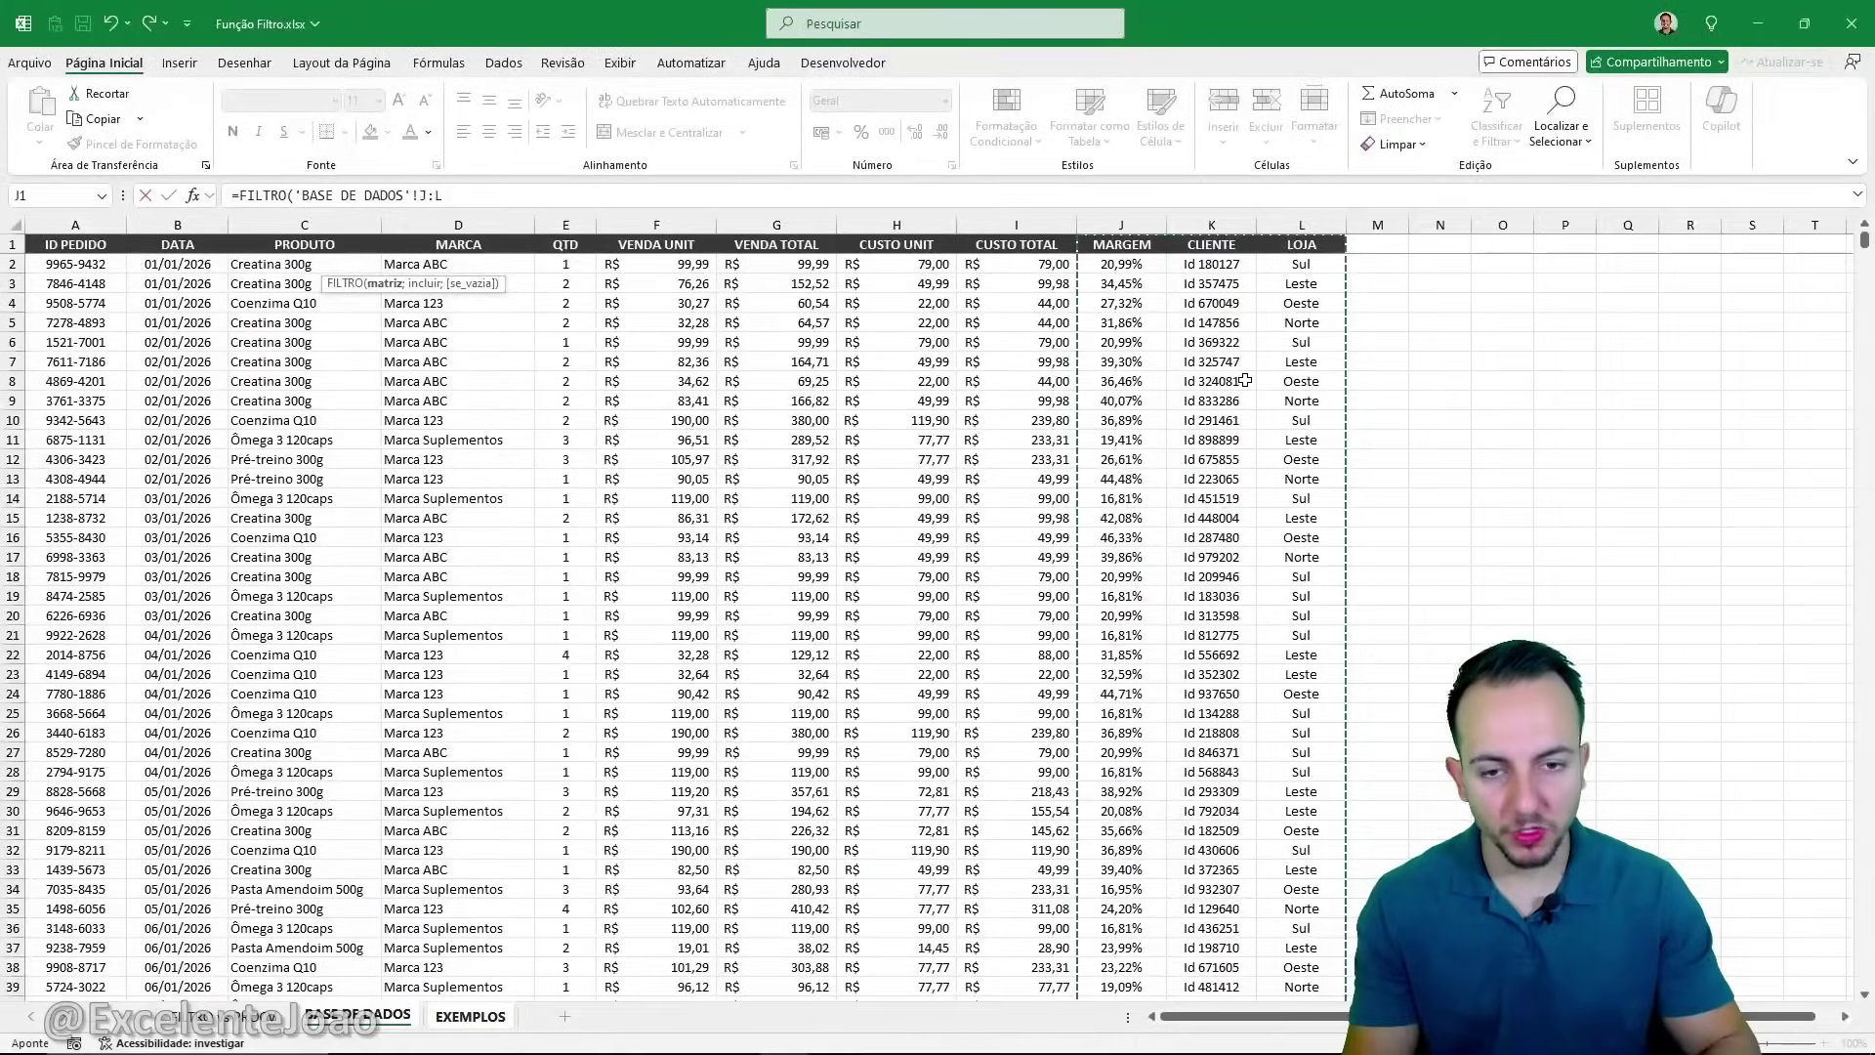
text(;)
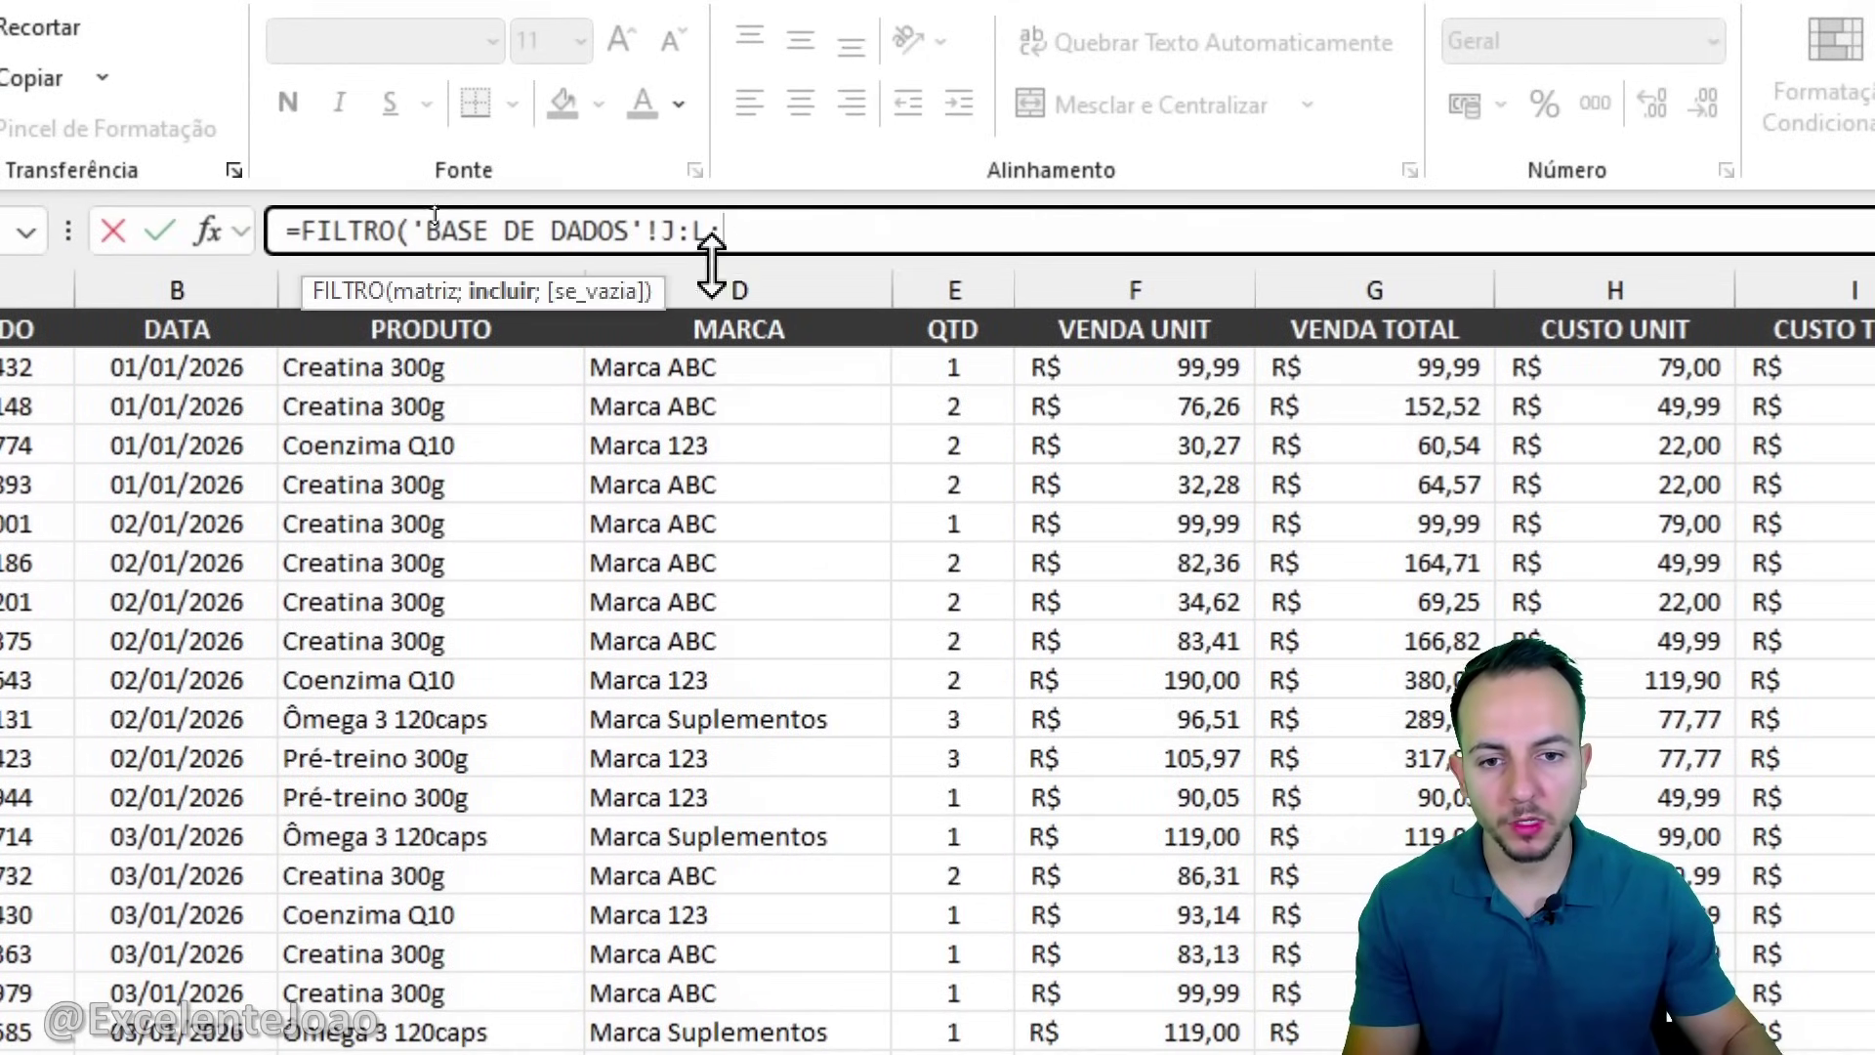
Complete the FILTRO formula with the condition that column C of BASE DE DADOS equals cell B3 of EXEMPLOS.
drag(582, 298, 630, 157)
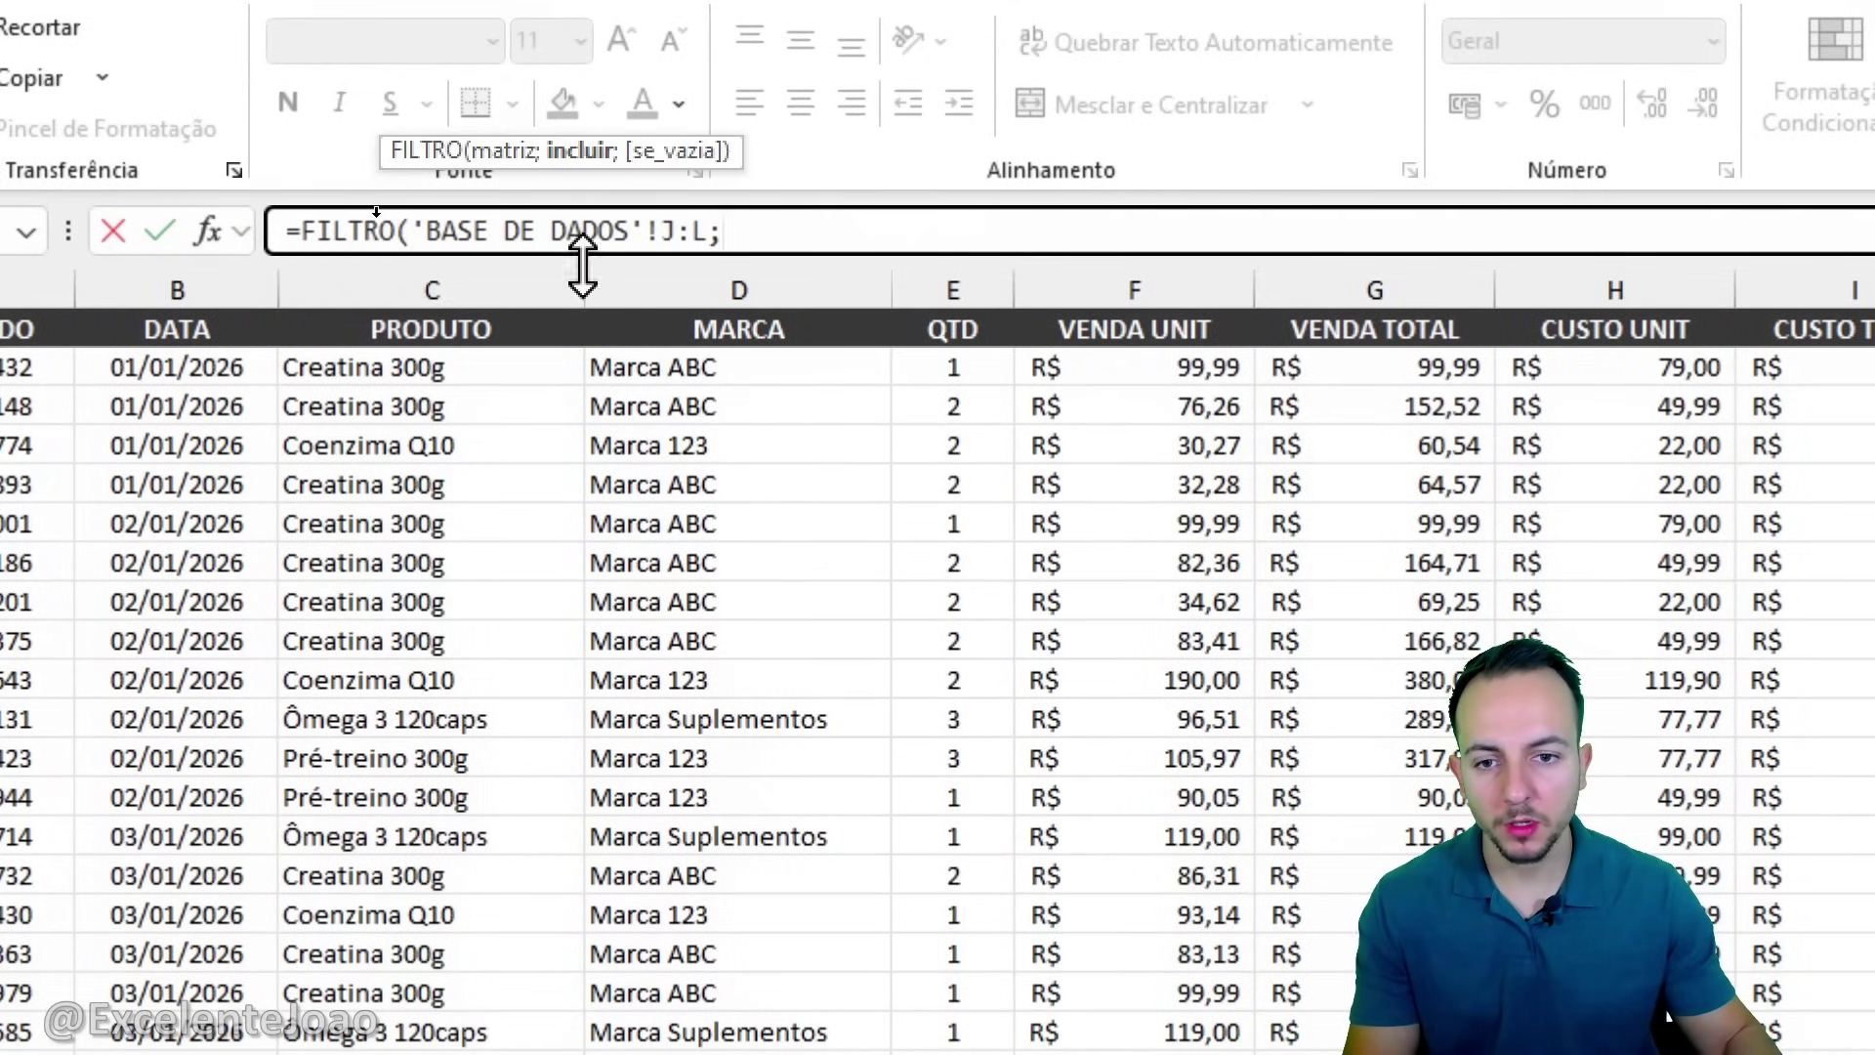
click(497, 284)
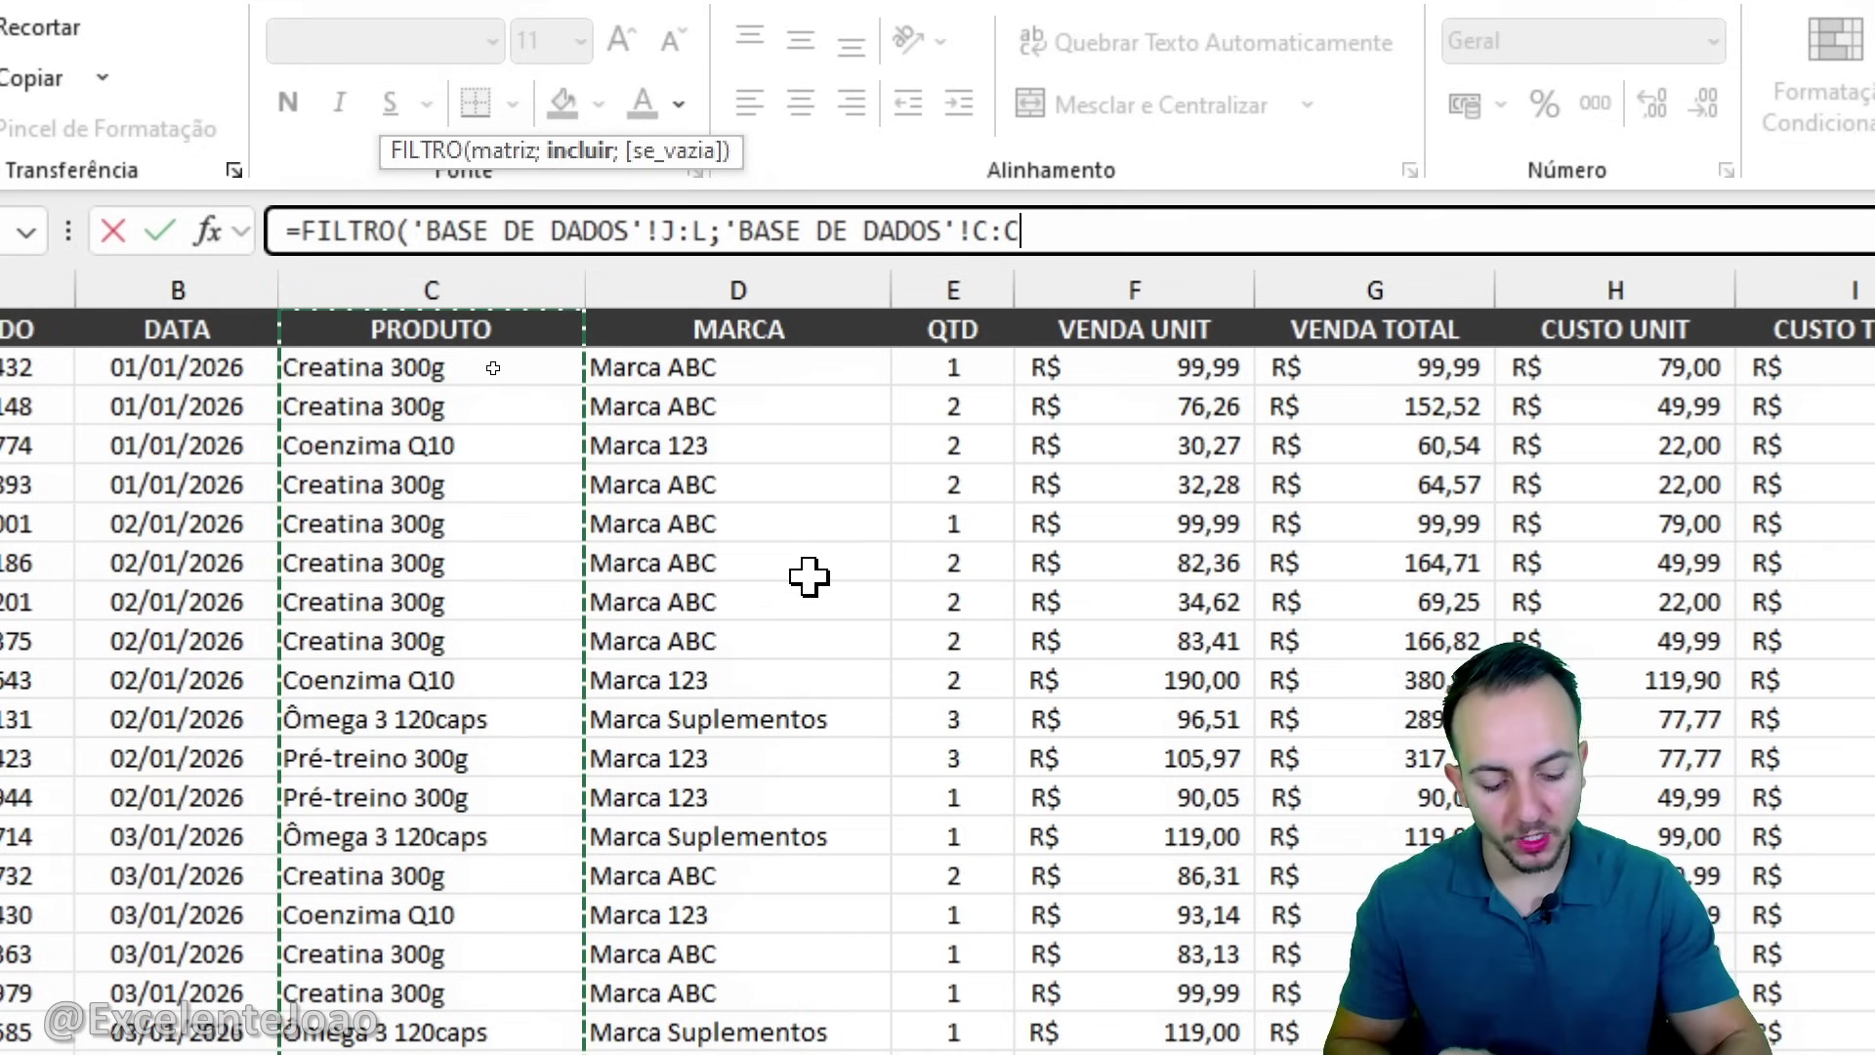
text(=)
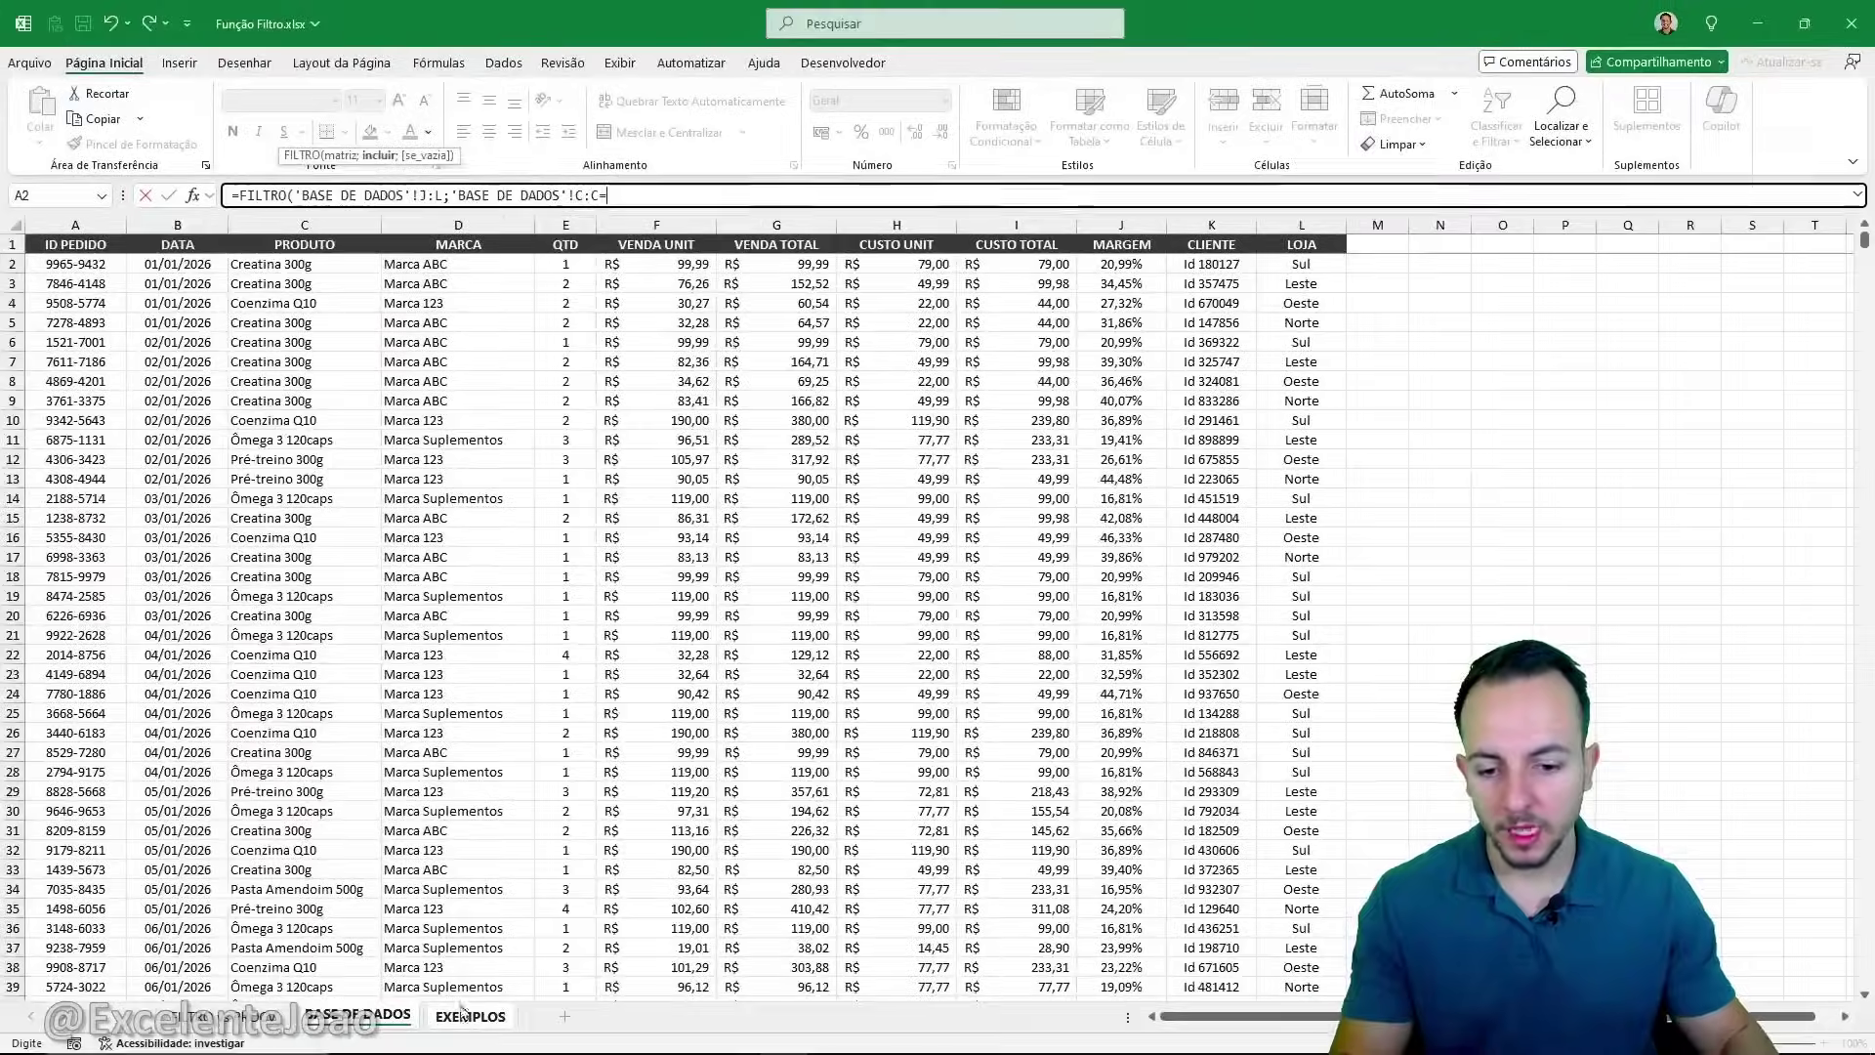
click(470, 1016)
click(125, 280)
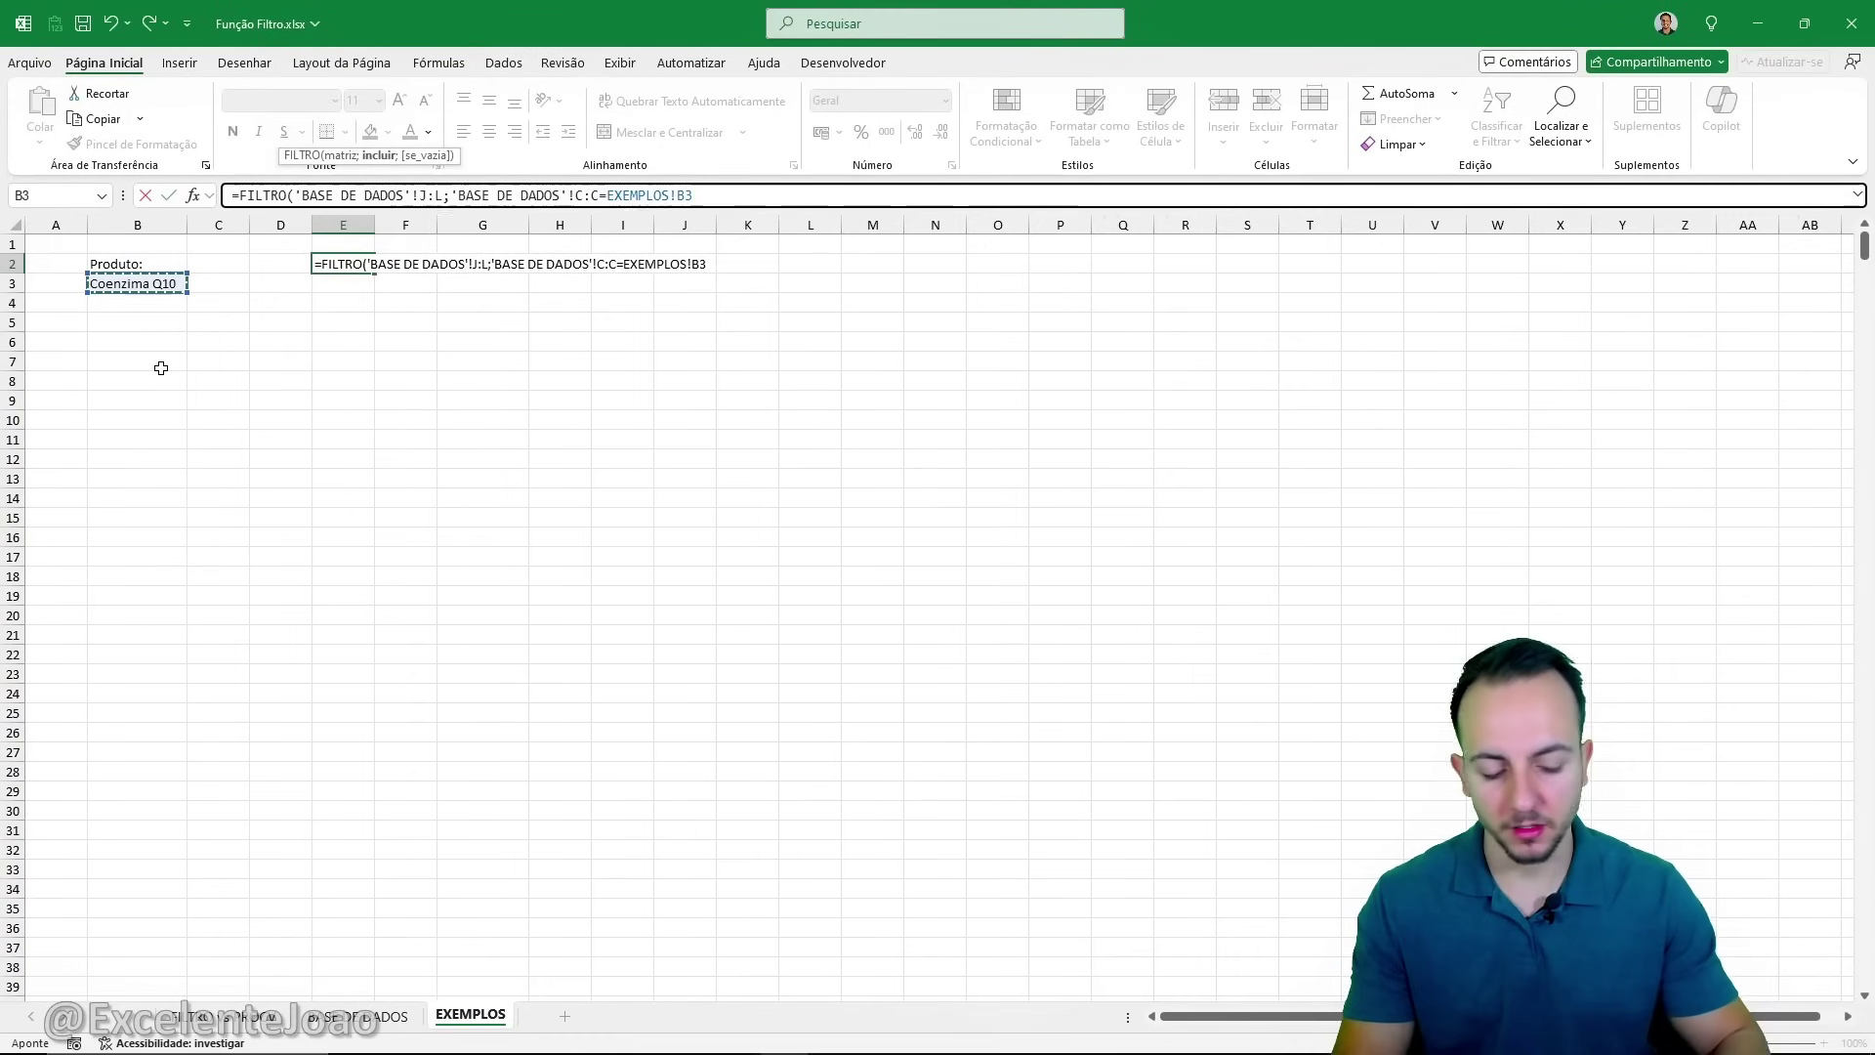
key(Return)
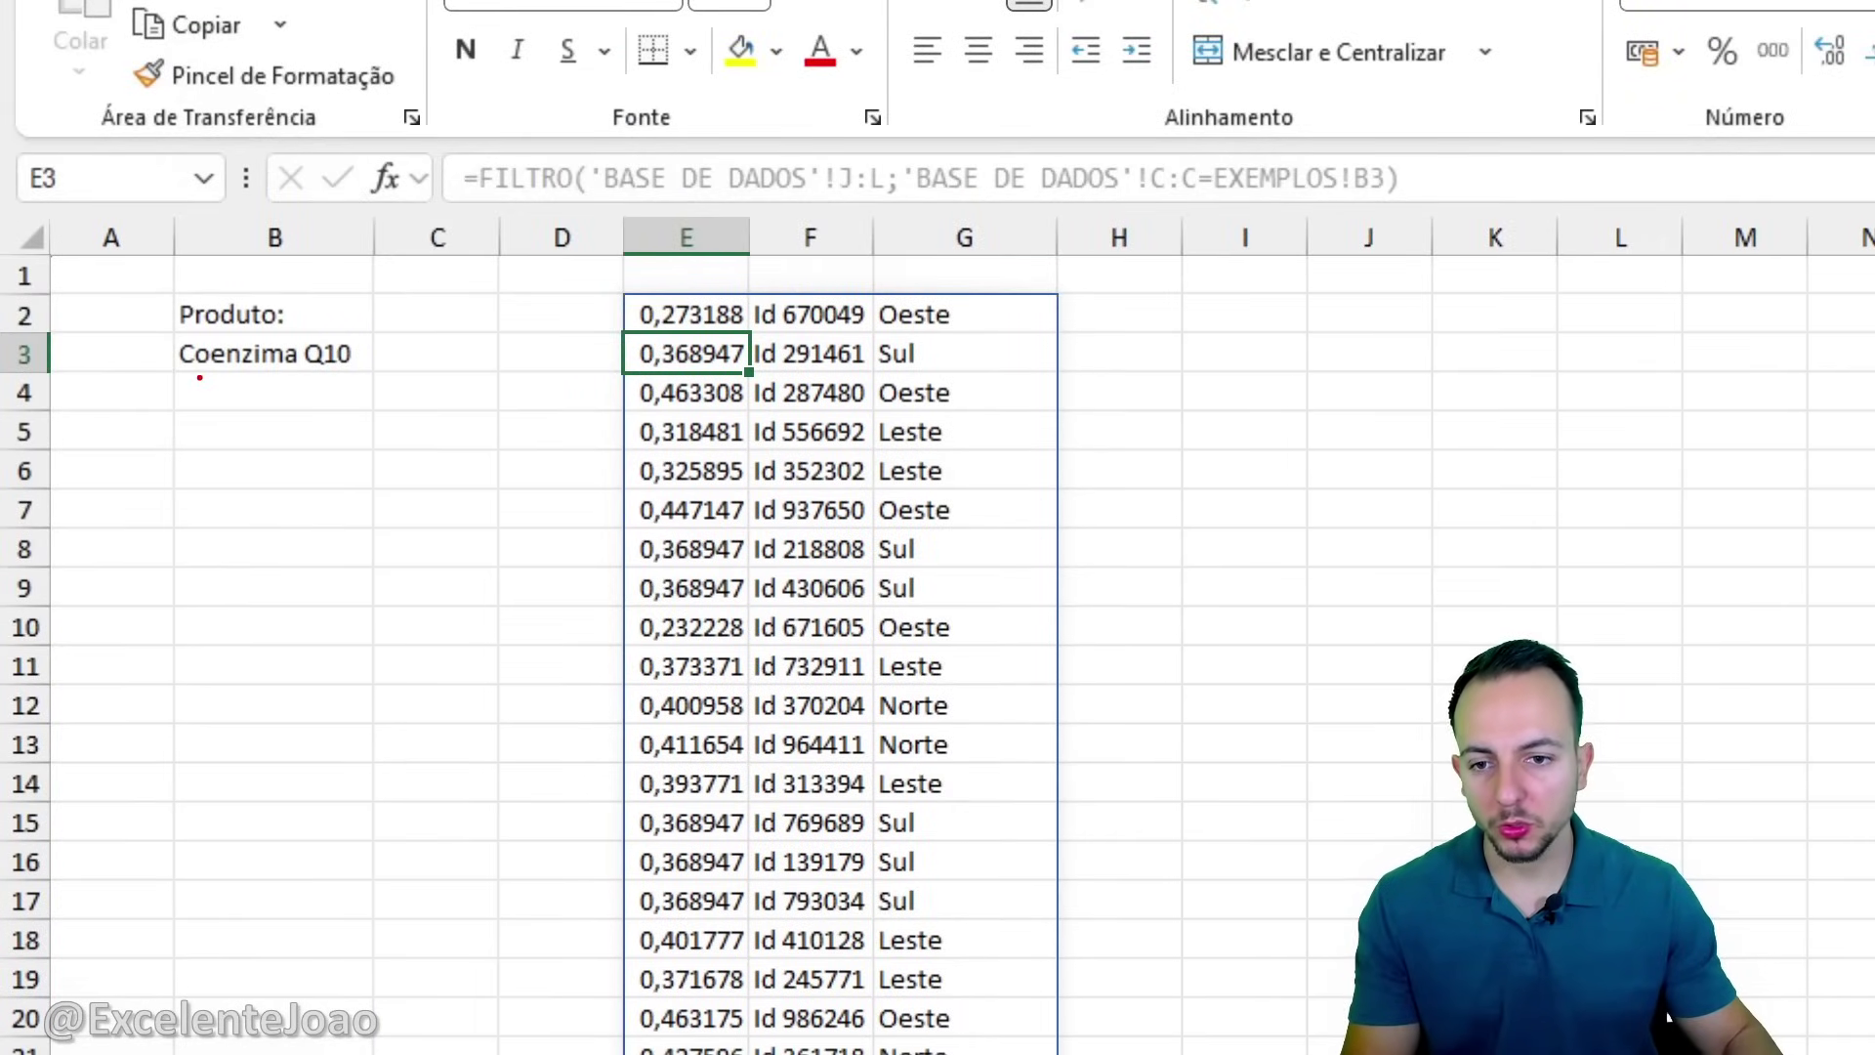
drag(200, 378, 400, 305)
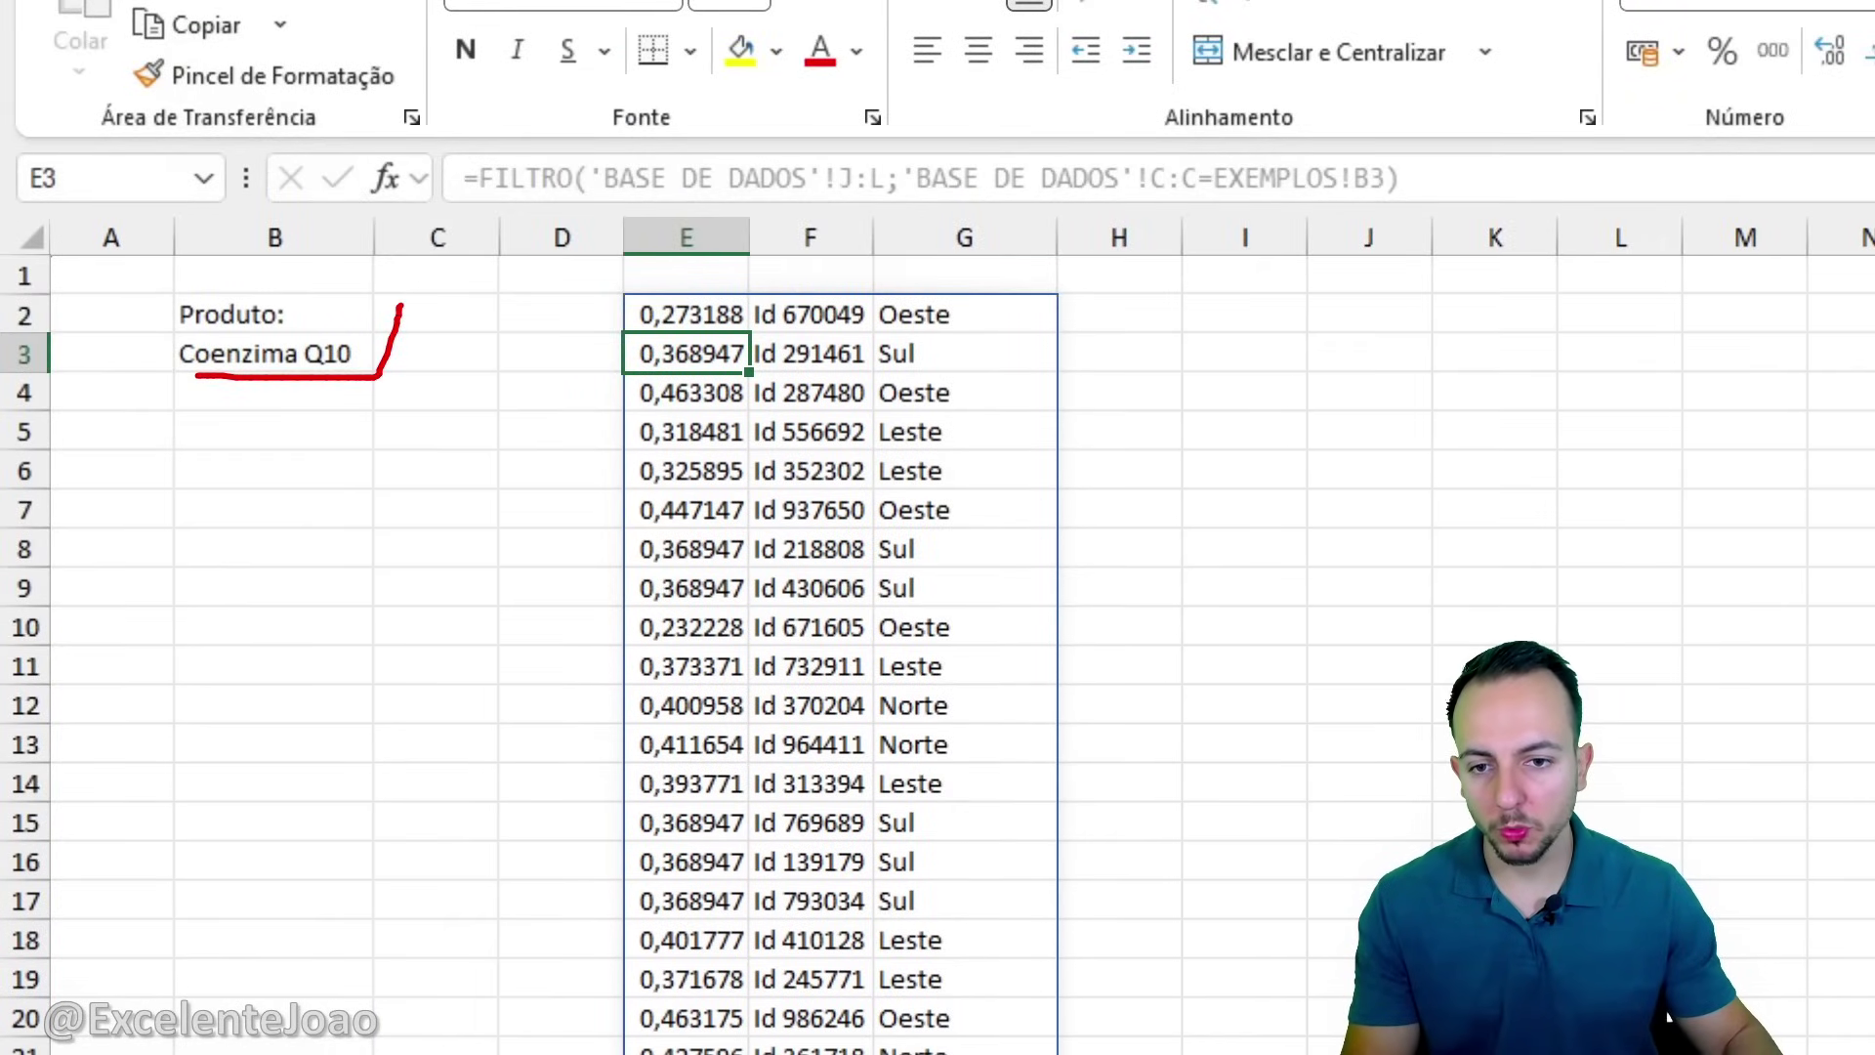
mouse_move(688, 265)
mouse_down()
mouse_move(674, 376)
mouse_move(644, 298)
mouse_up()
mouse_move(781, 259)
mouse_down()
mouse_move(820, 370)
mouse_move(782, 305)
mouse_up()
drag(969, 270, 906, 277)
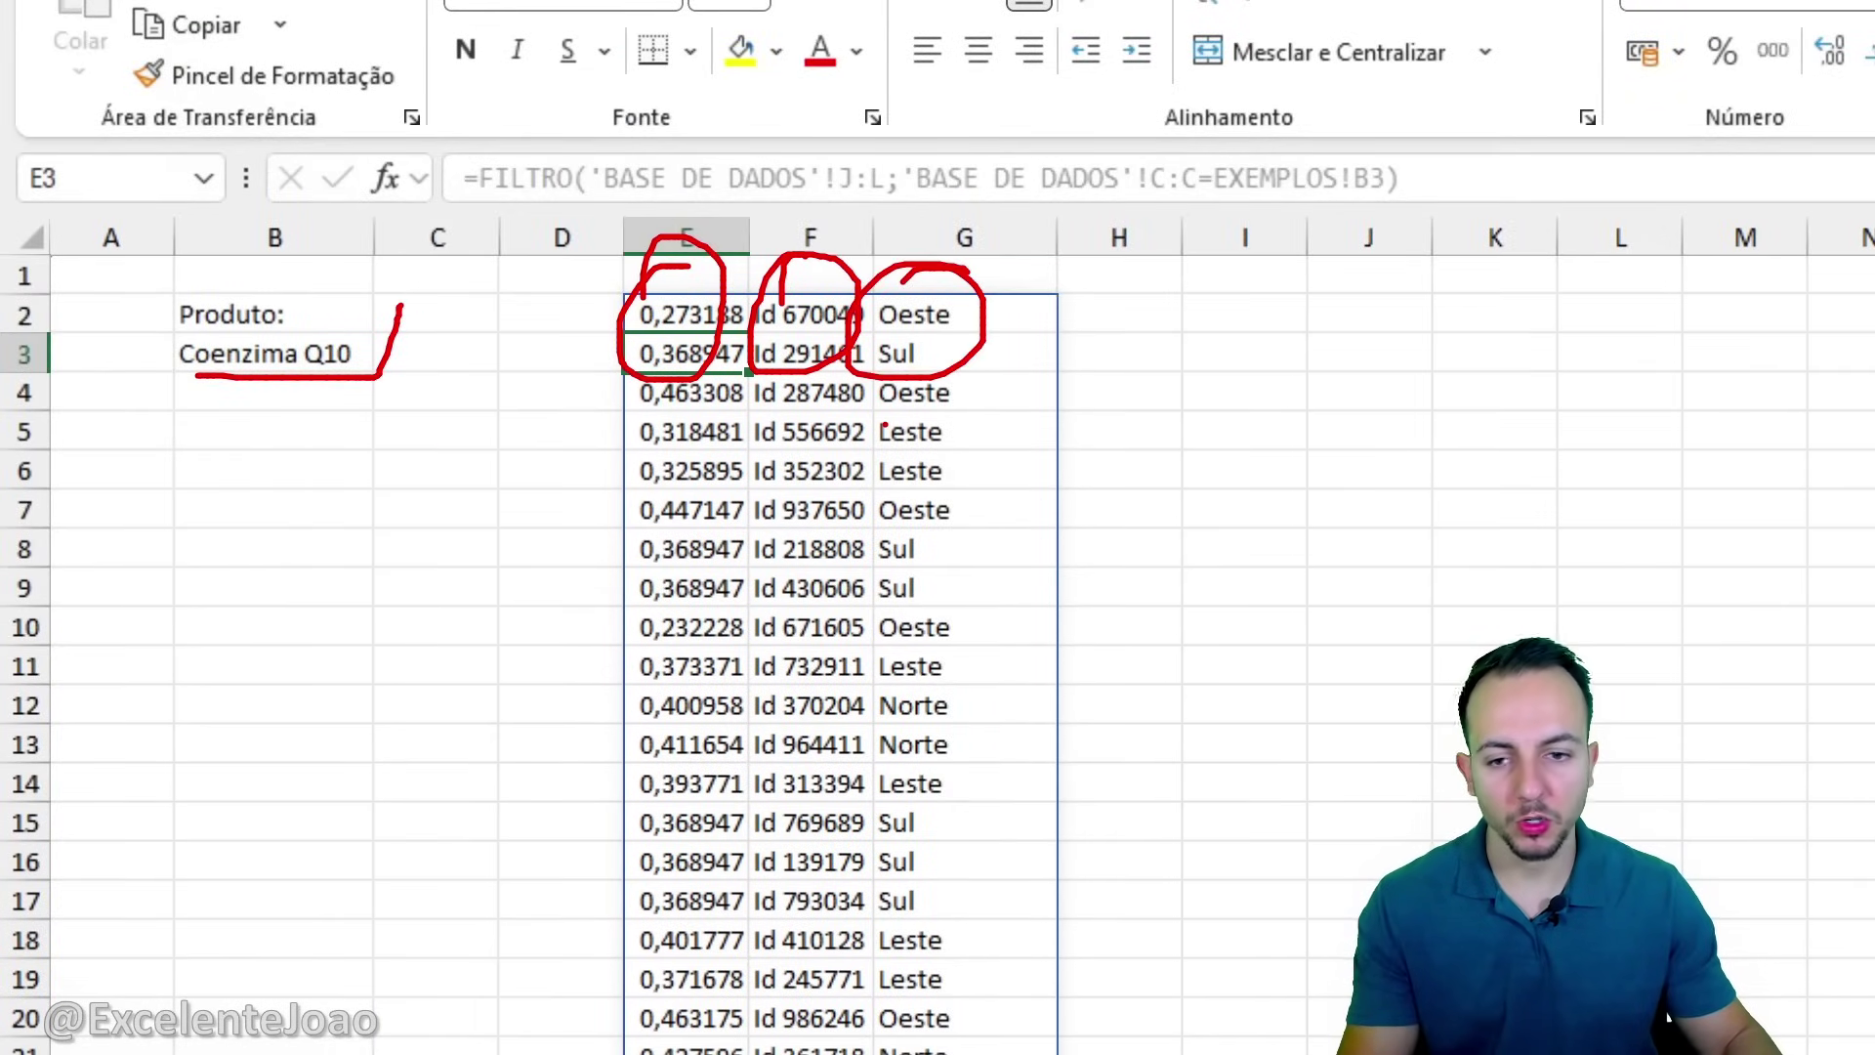
key(Escape)
Change the product criterion in cell B3 to "Creatina 300g".
click(260, 360)
text(Cre)
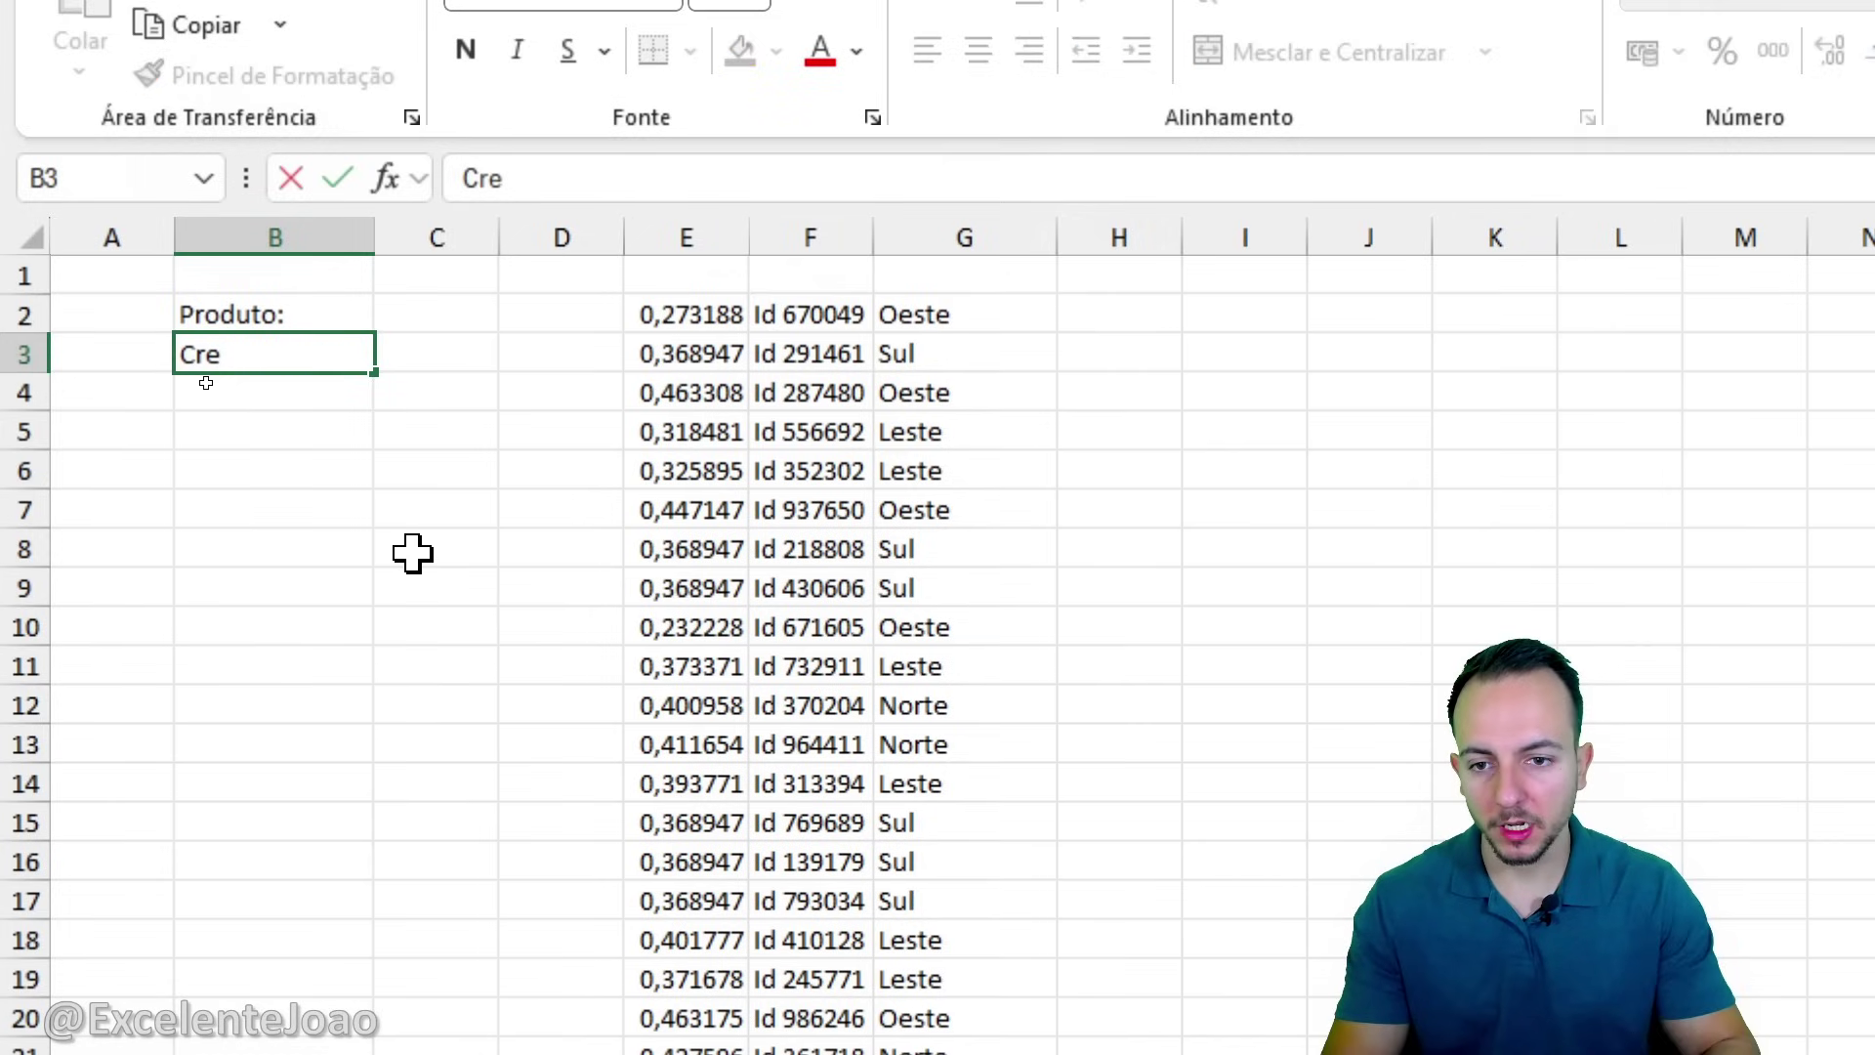
text(atina 300g)
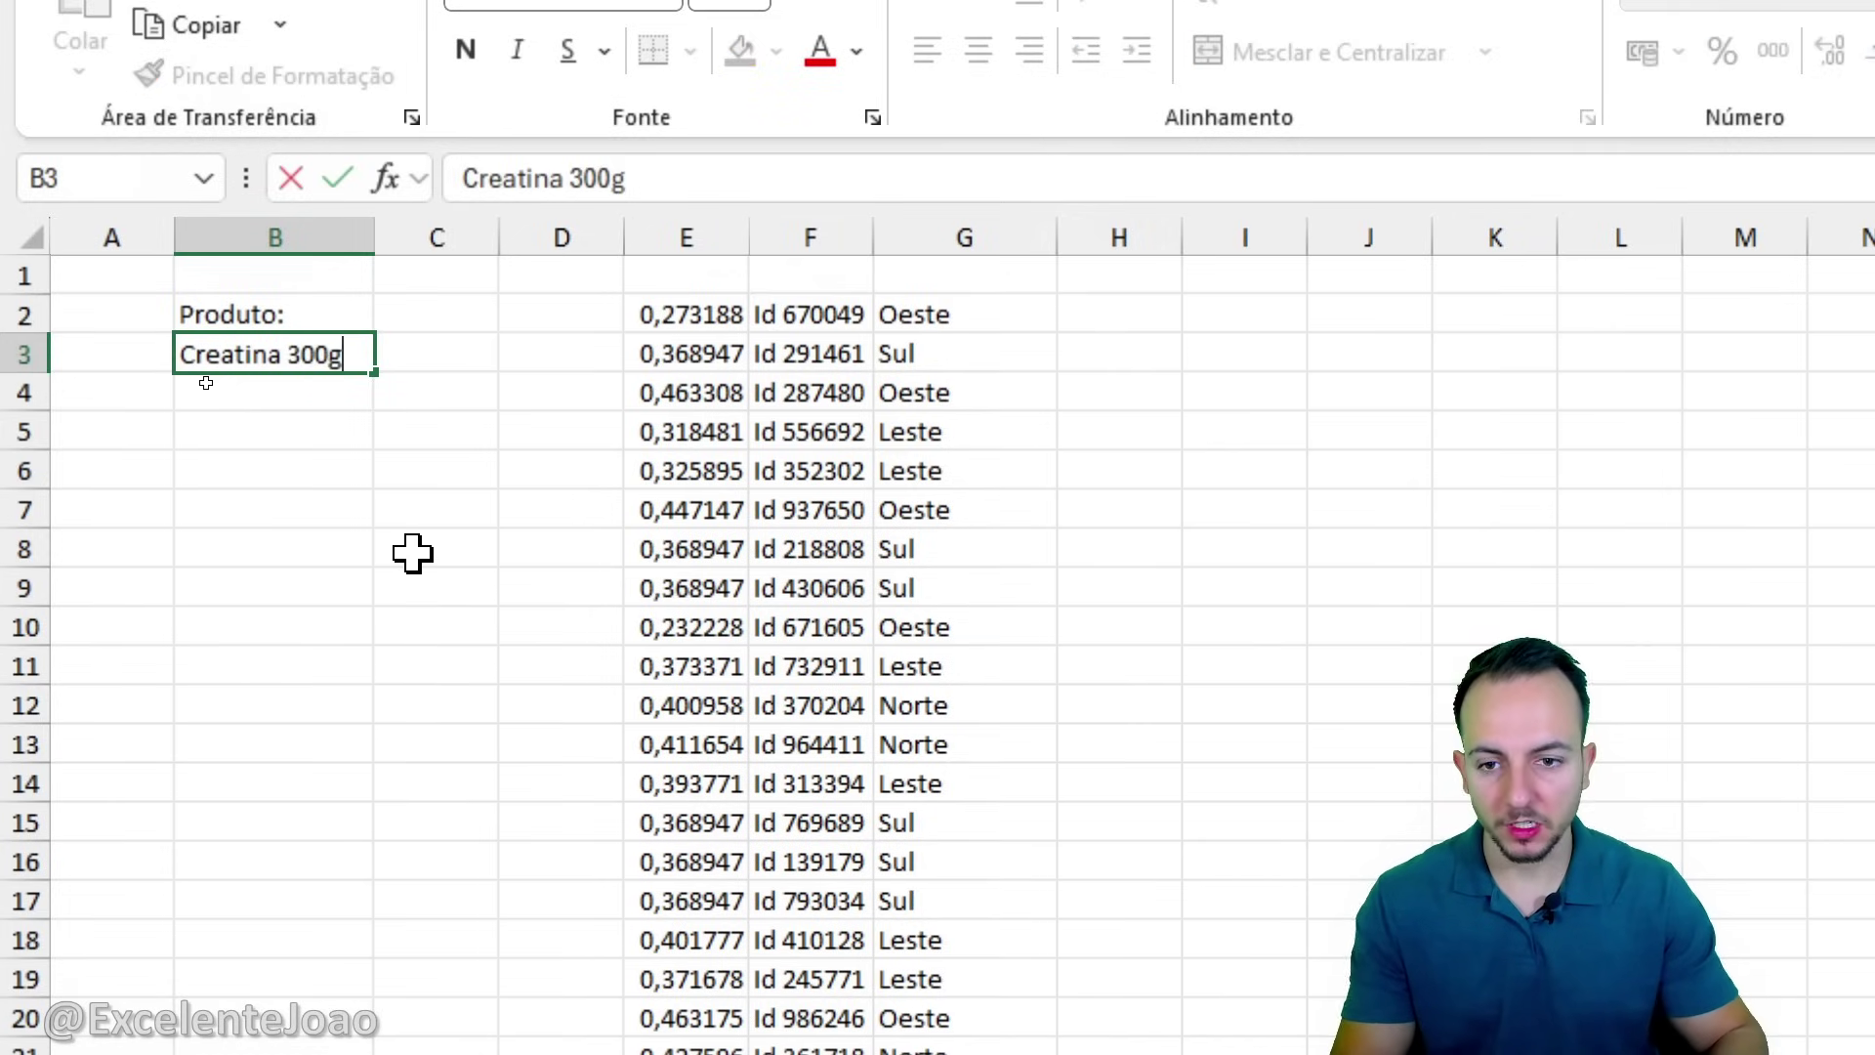
key(Return)
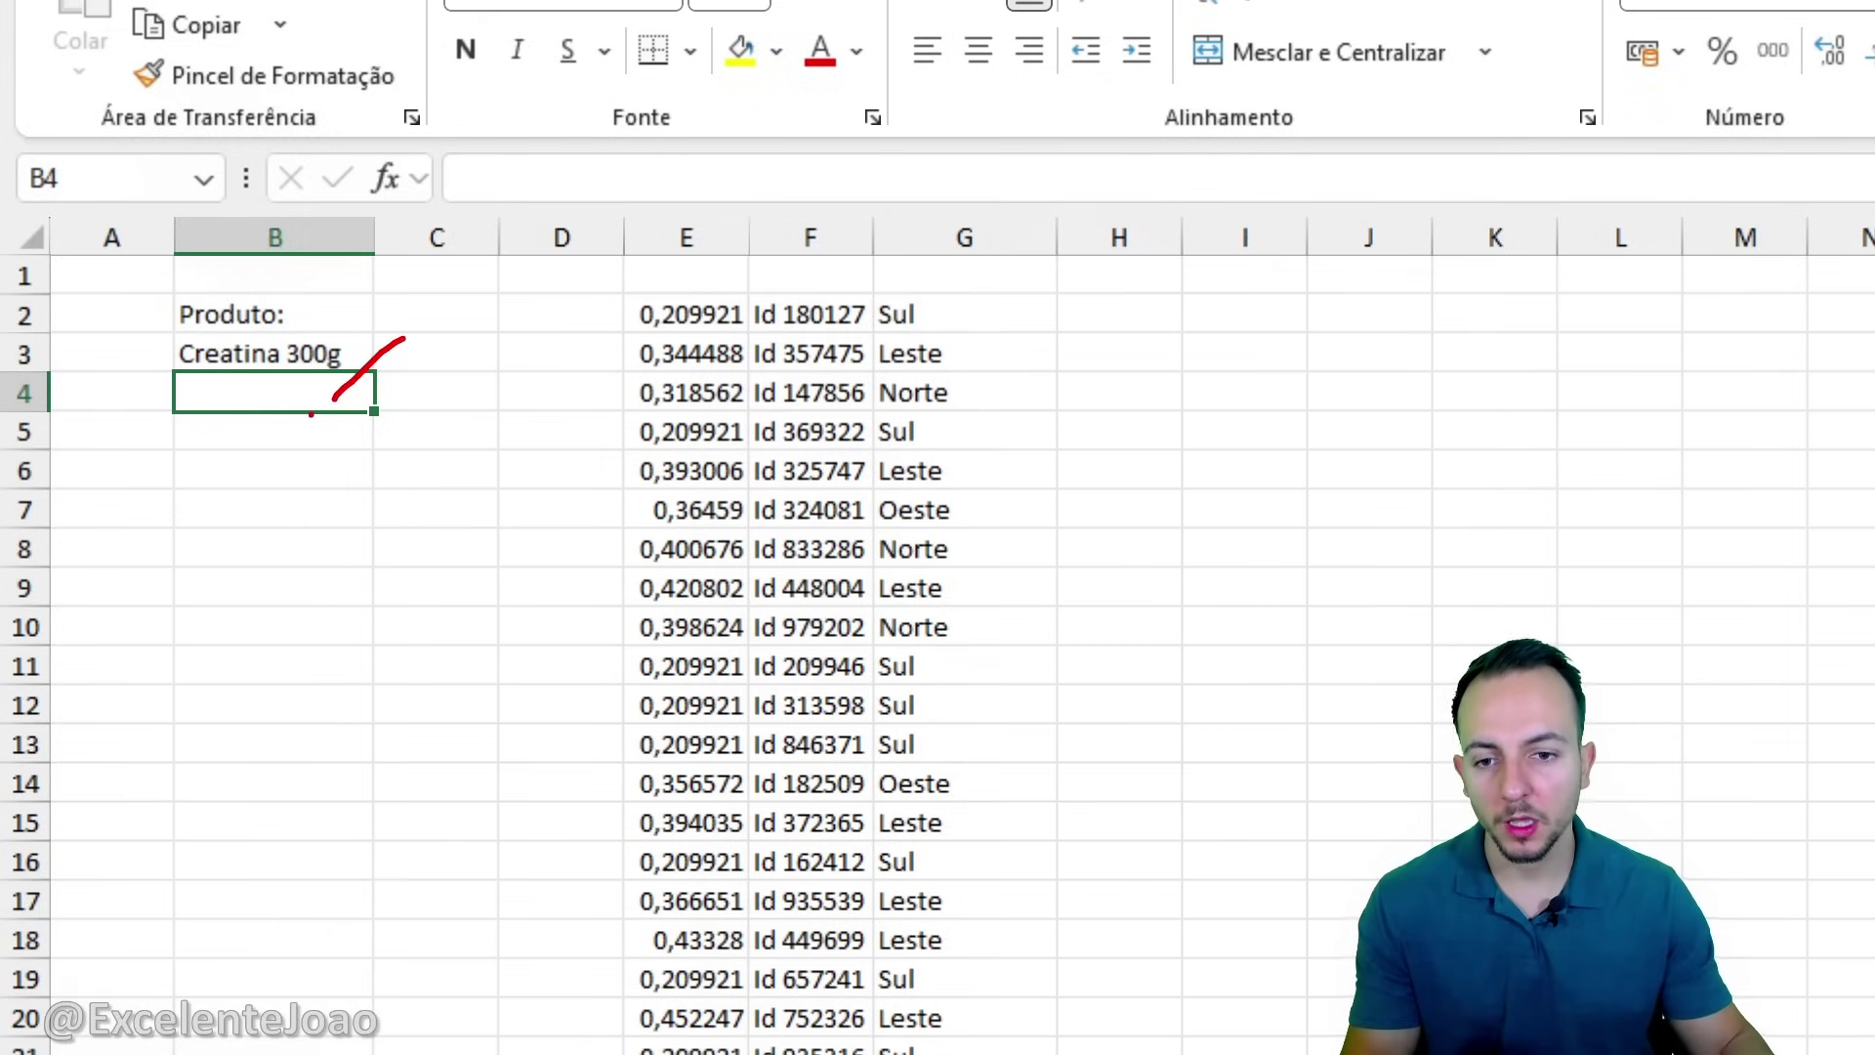
drag(293, 399, 576, 434)
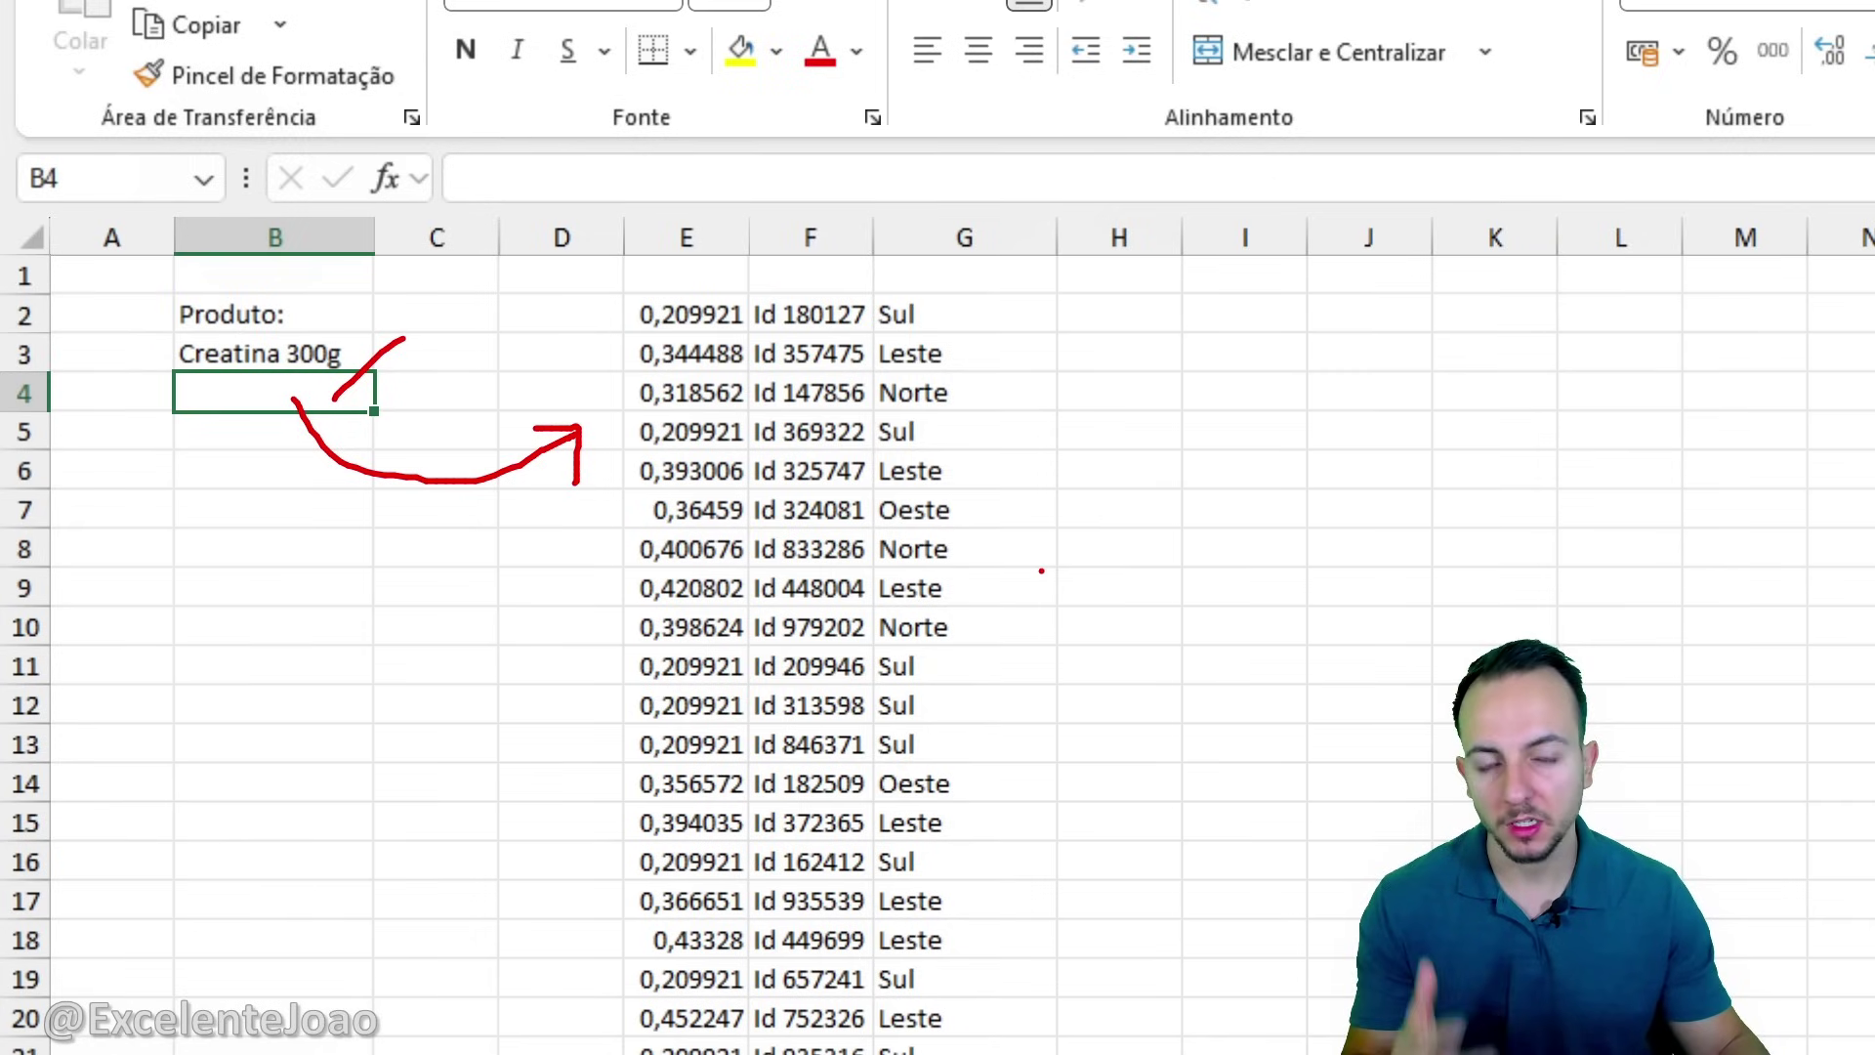
key(Escape)
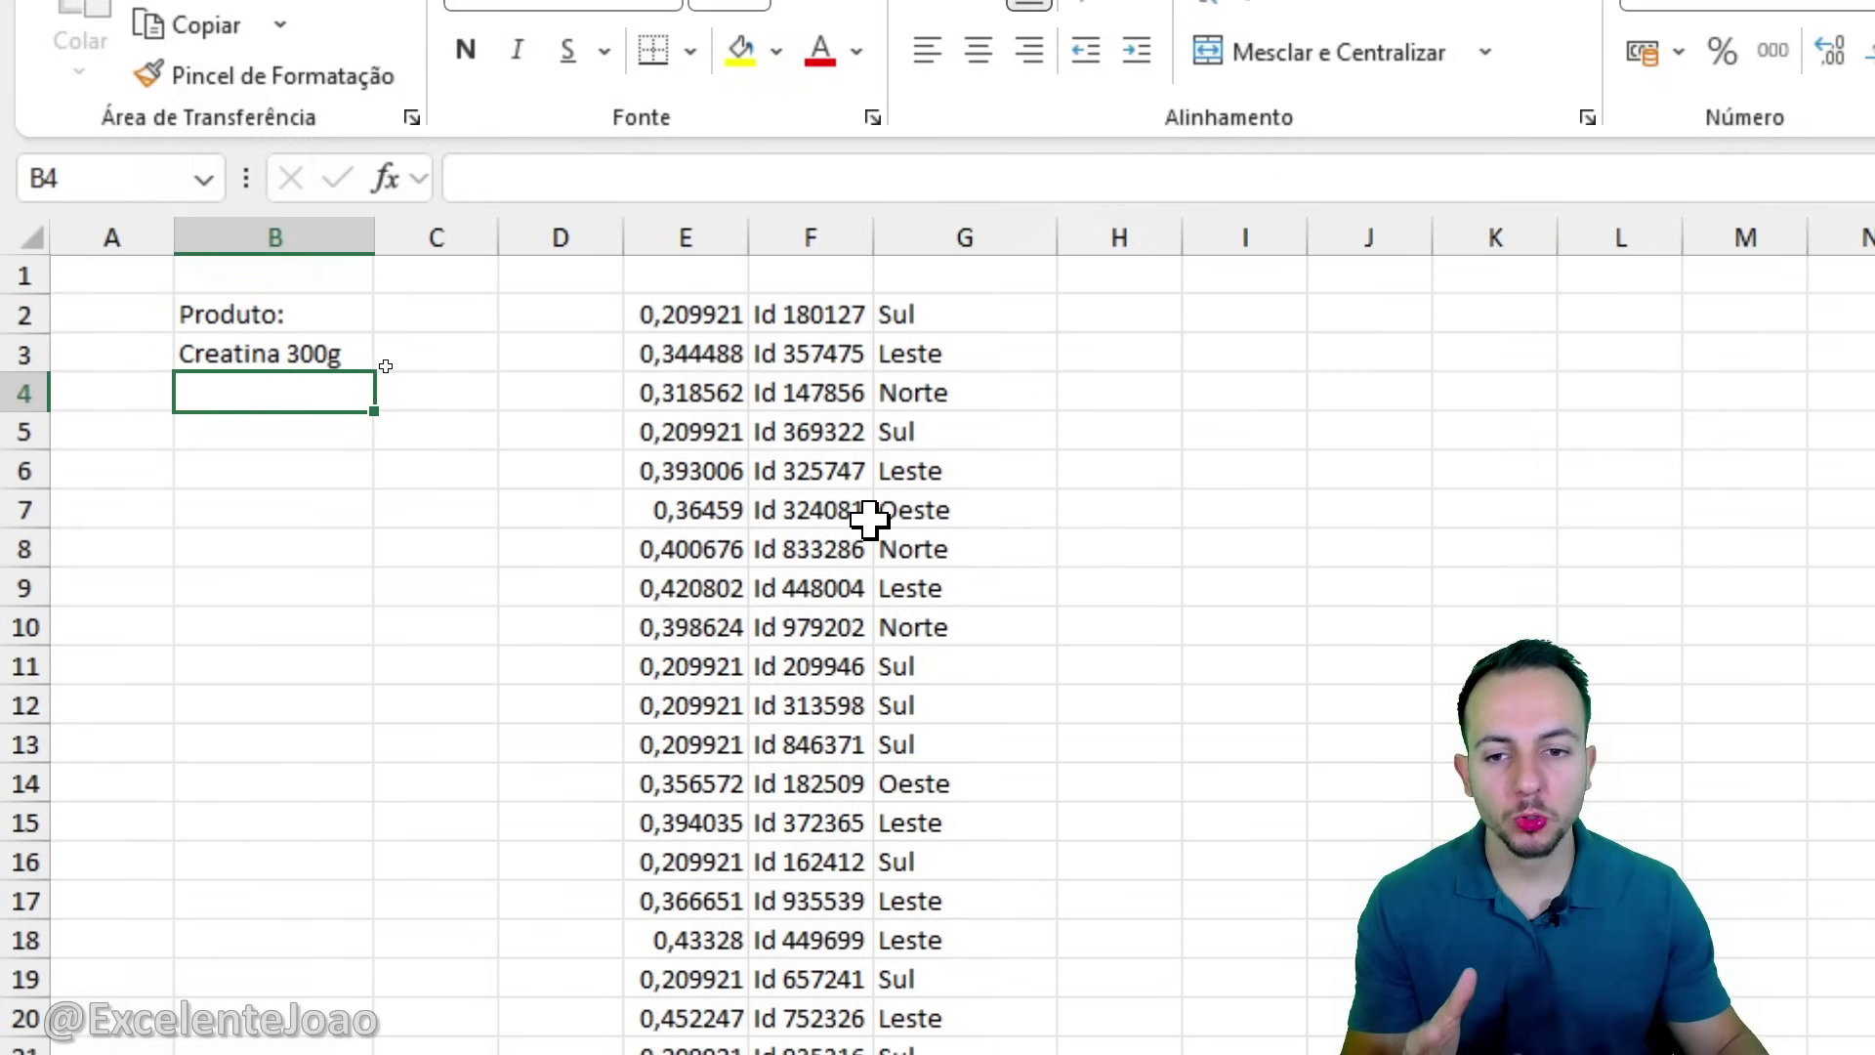
Enter "Creatina 300g" in cell B8 as the product for a lookup example.
click(244, 549)
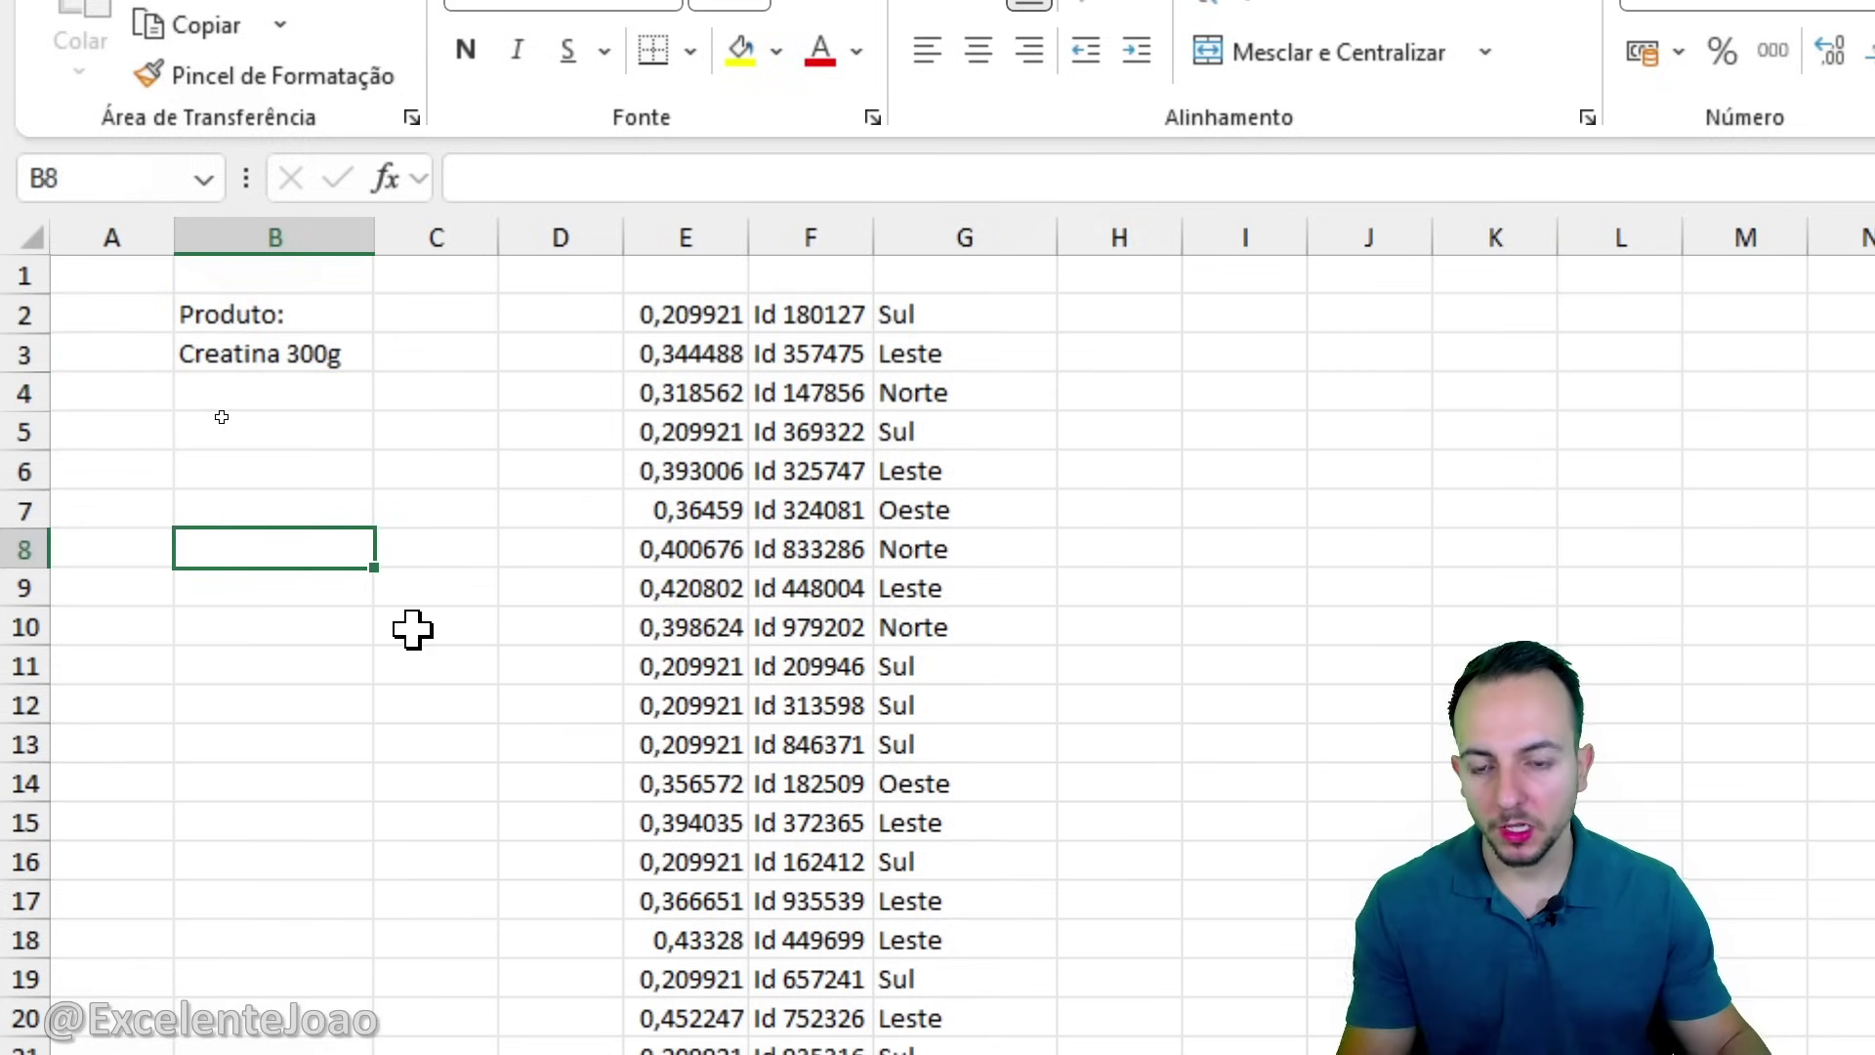
text(Creatina)
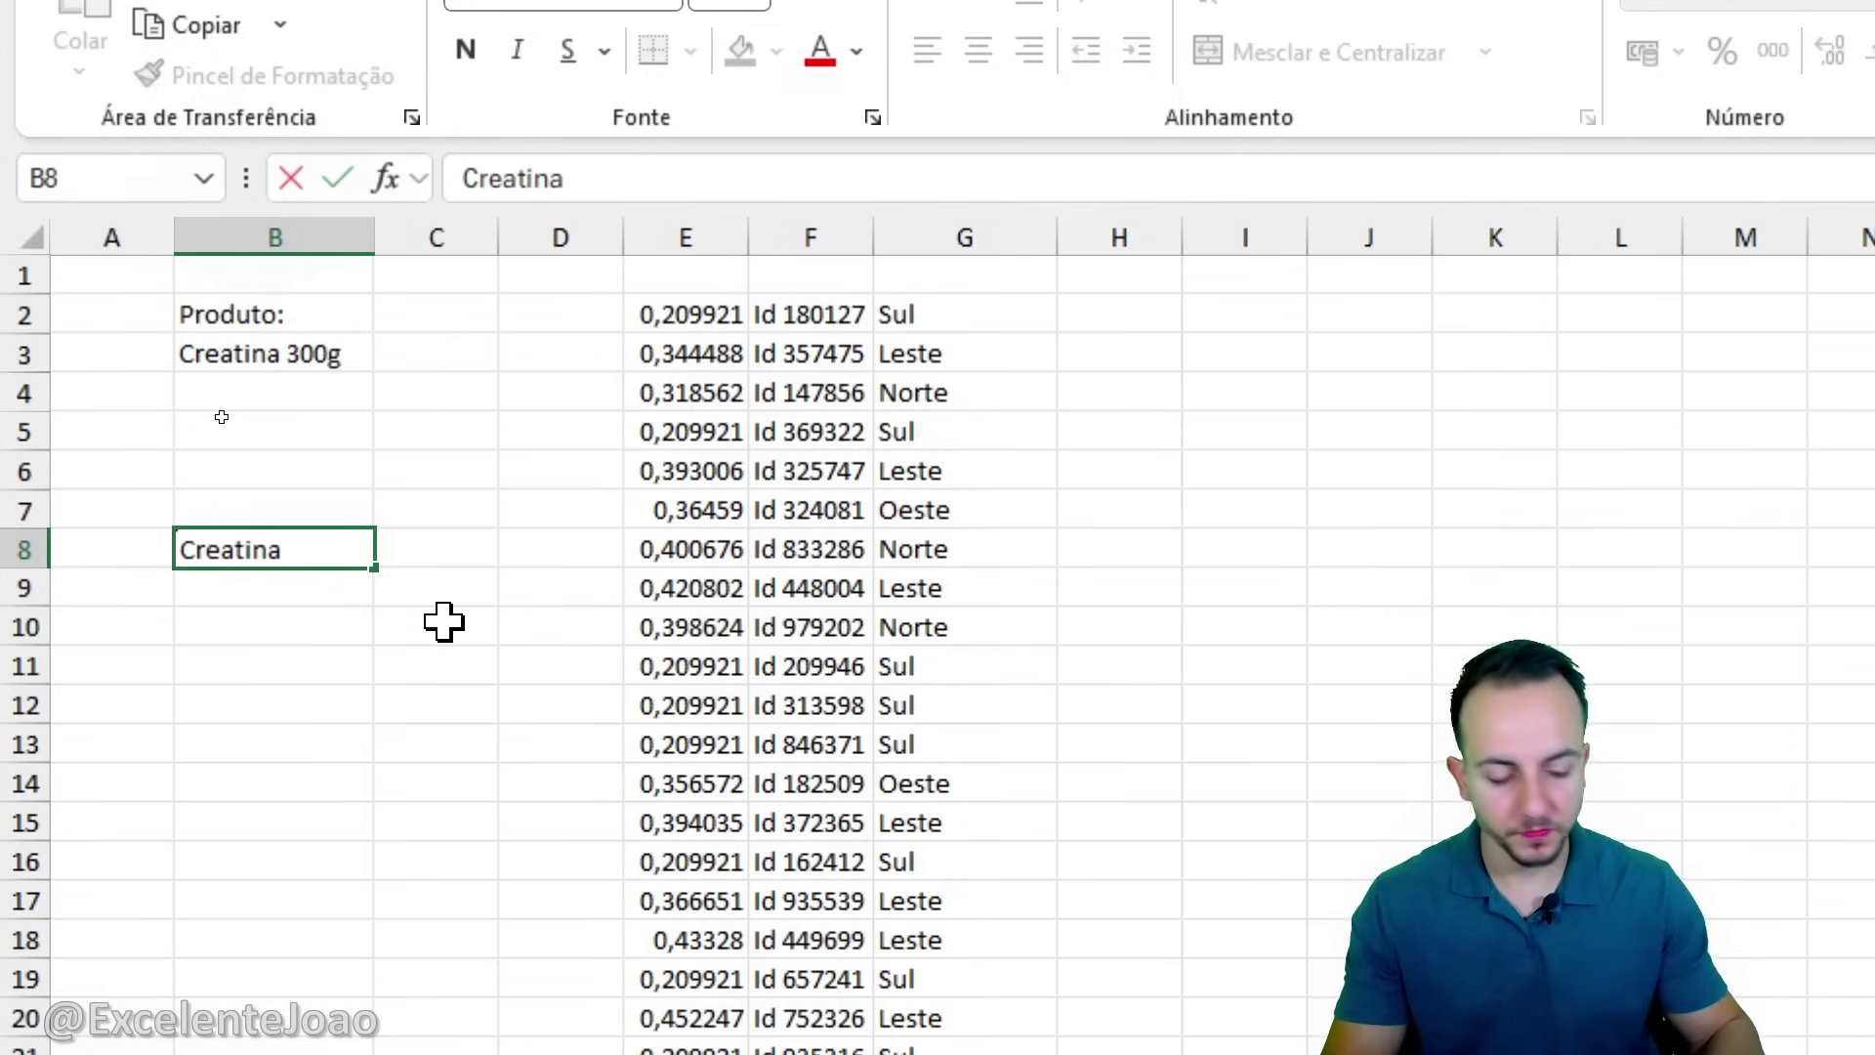
text( 300g)
key(Return)
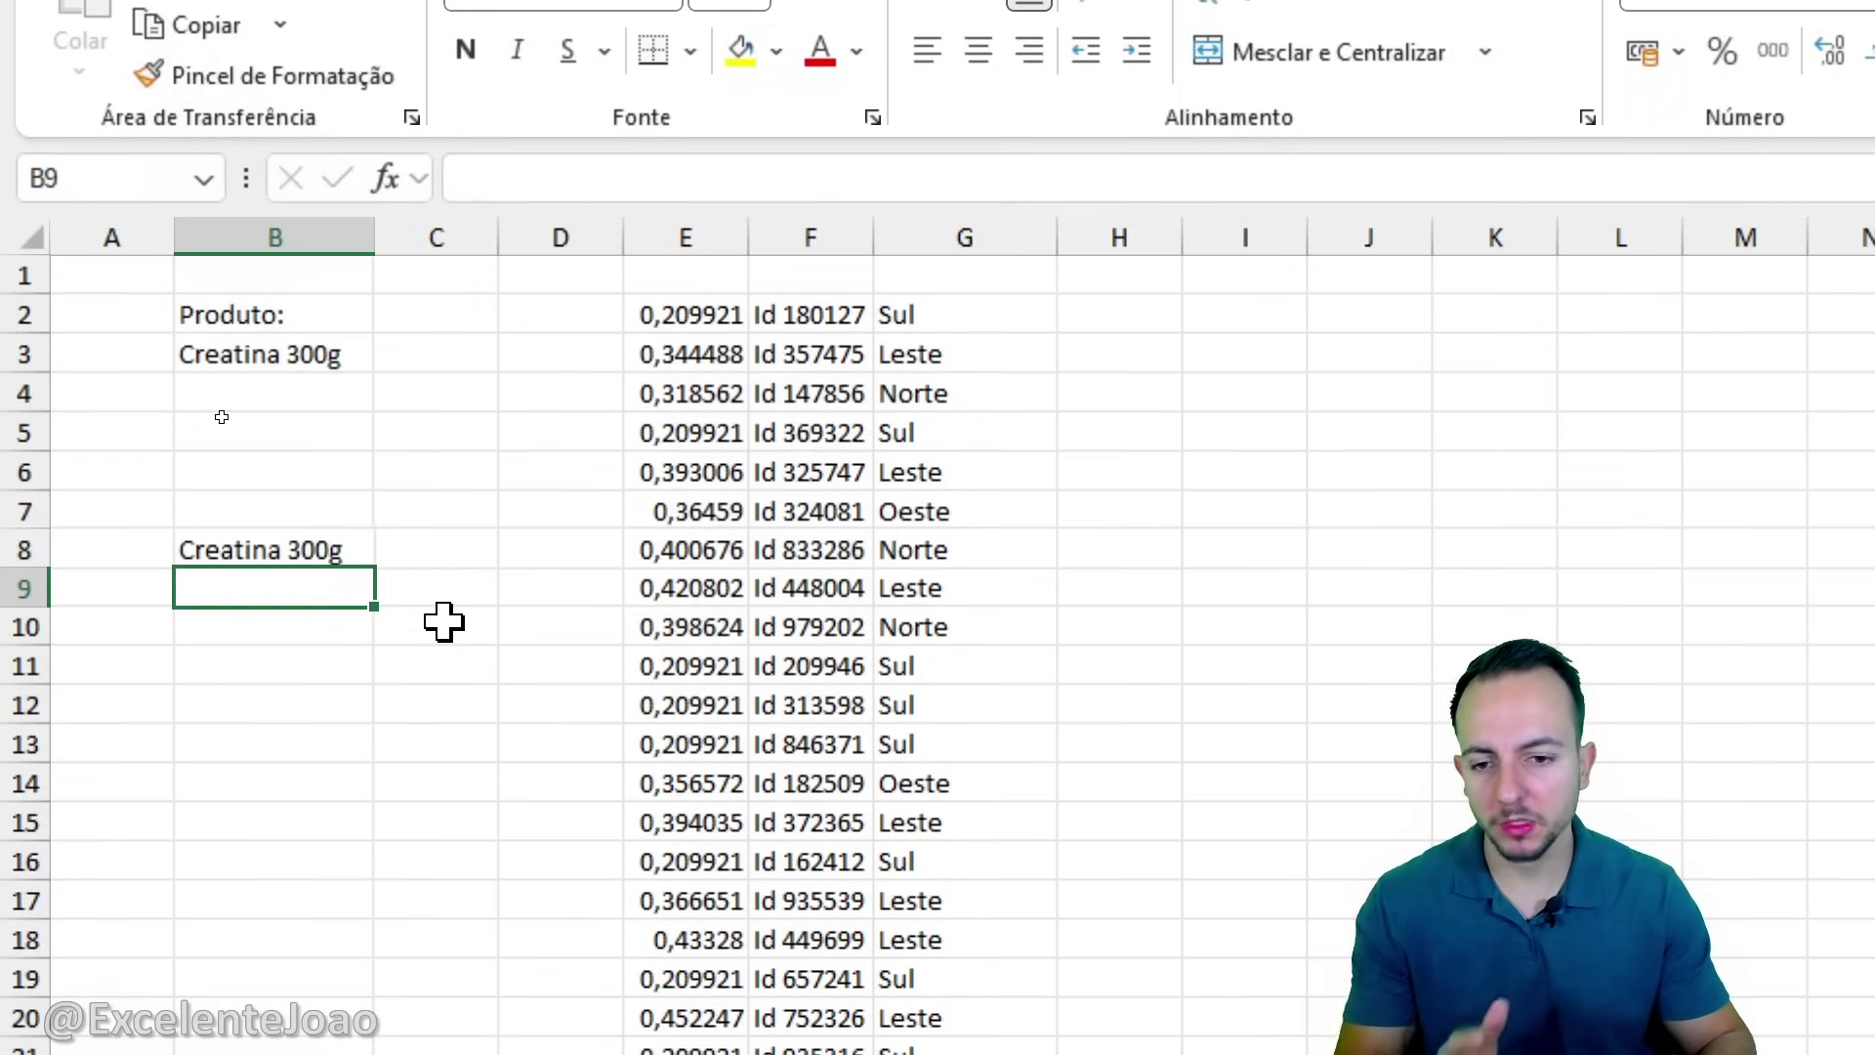
Start a PROCV formula in cell B9 with cell B8 as the lookup value.
text(=)
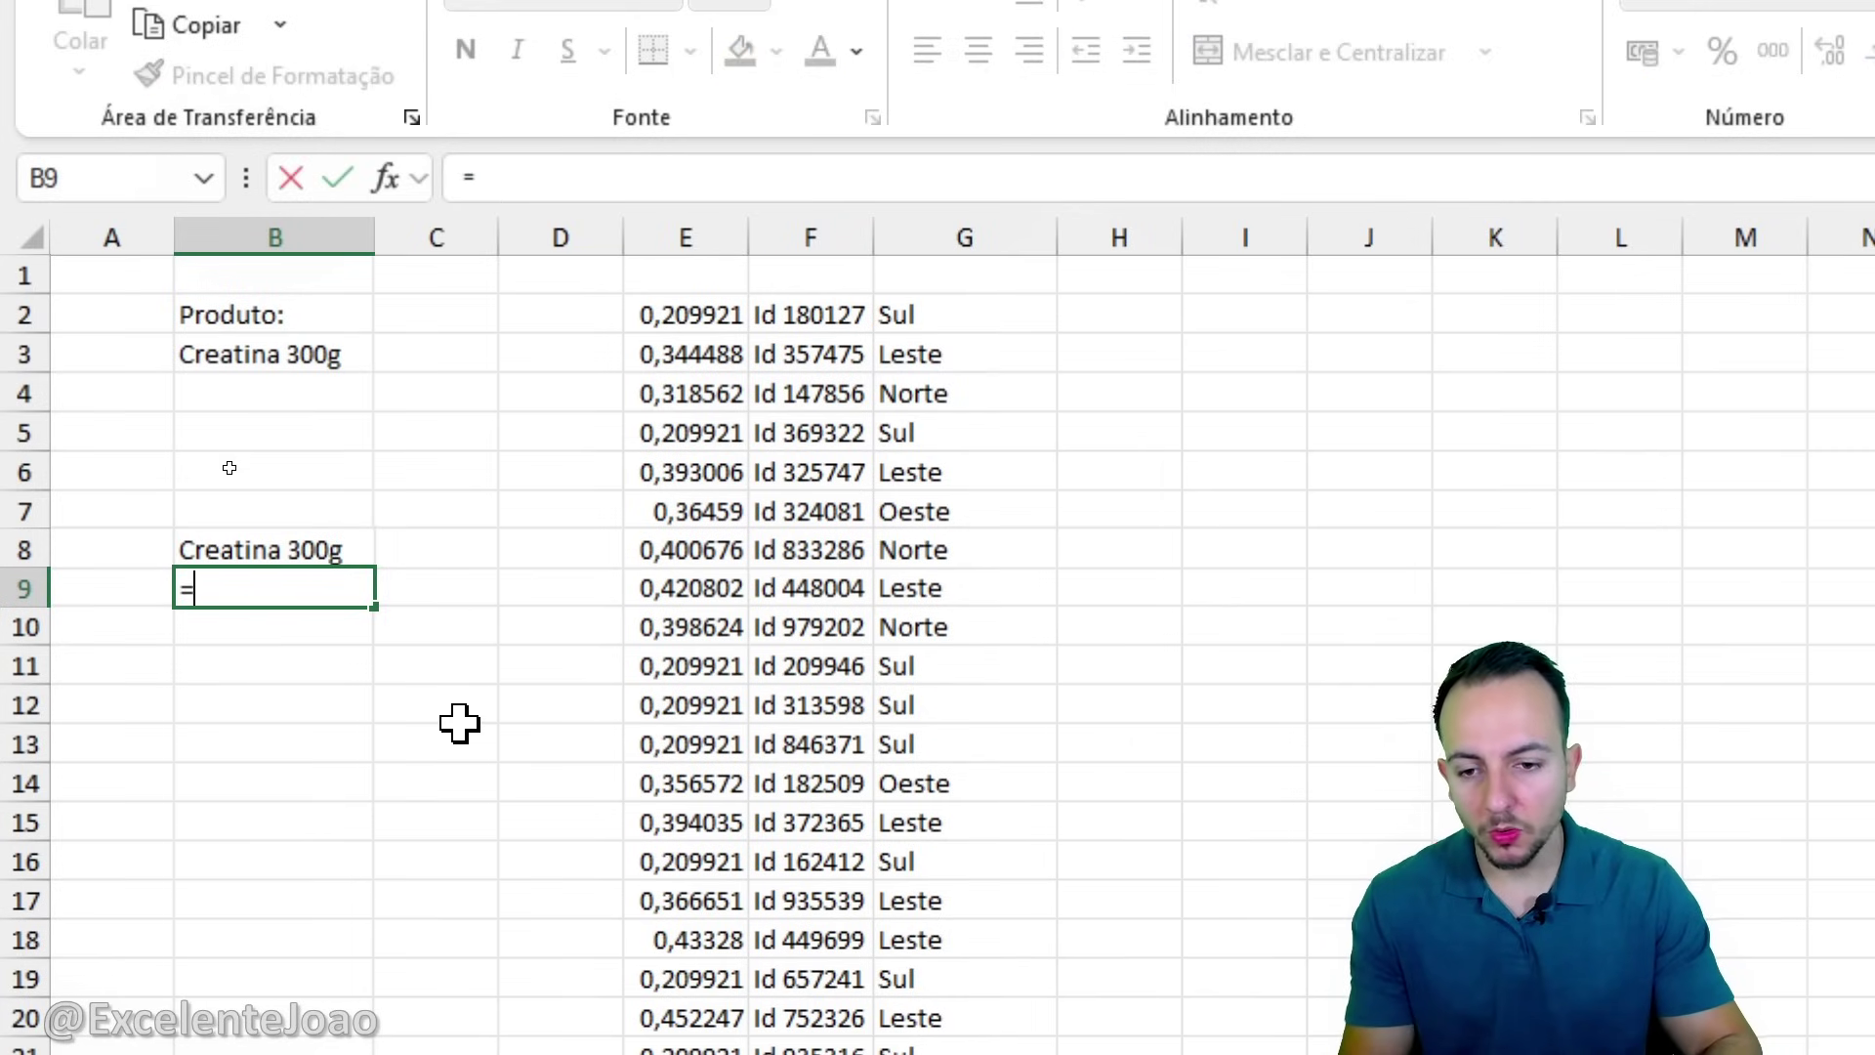
text(procv)
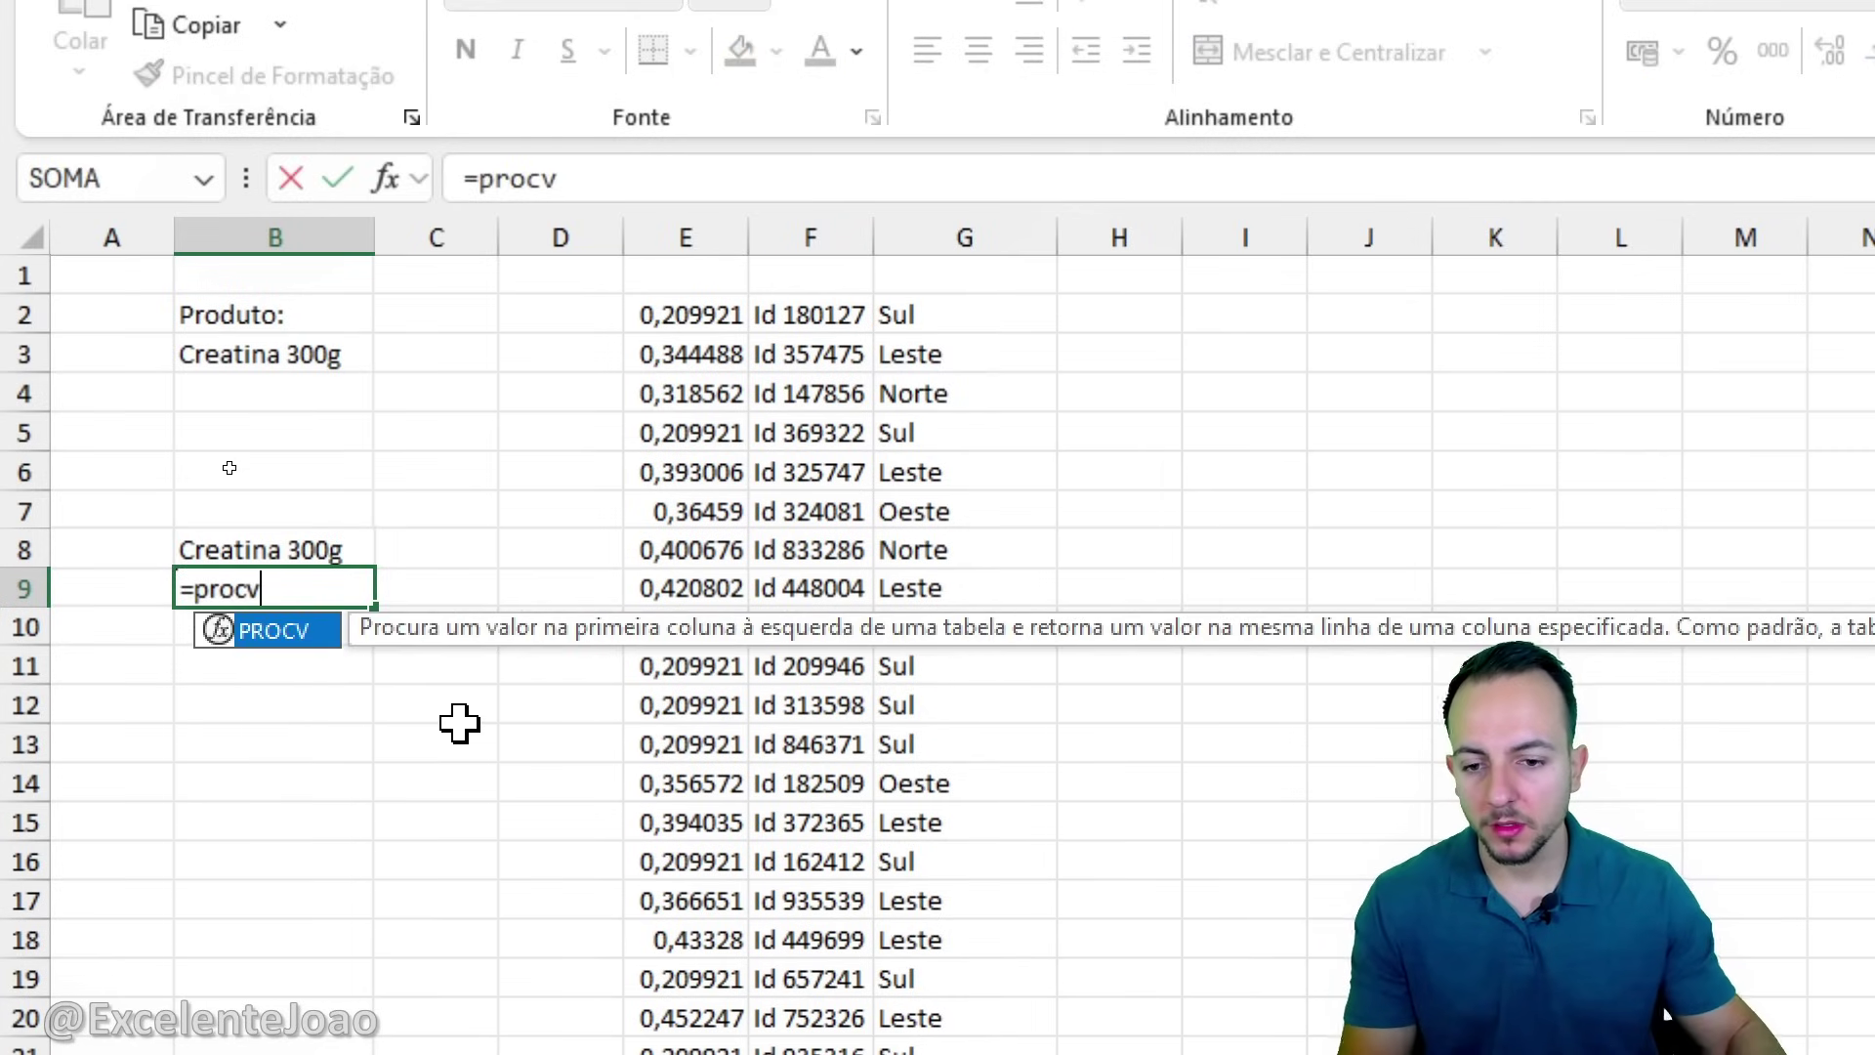
double_click(290, 633)
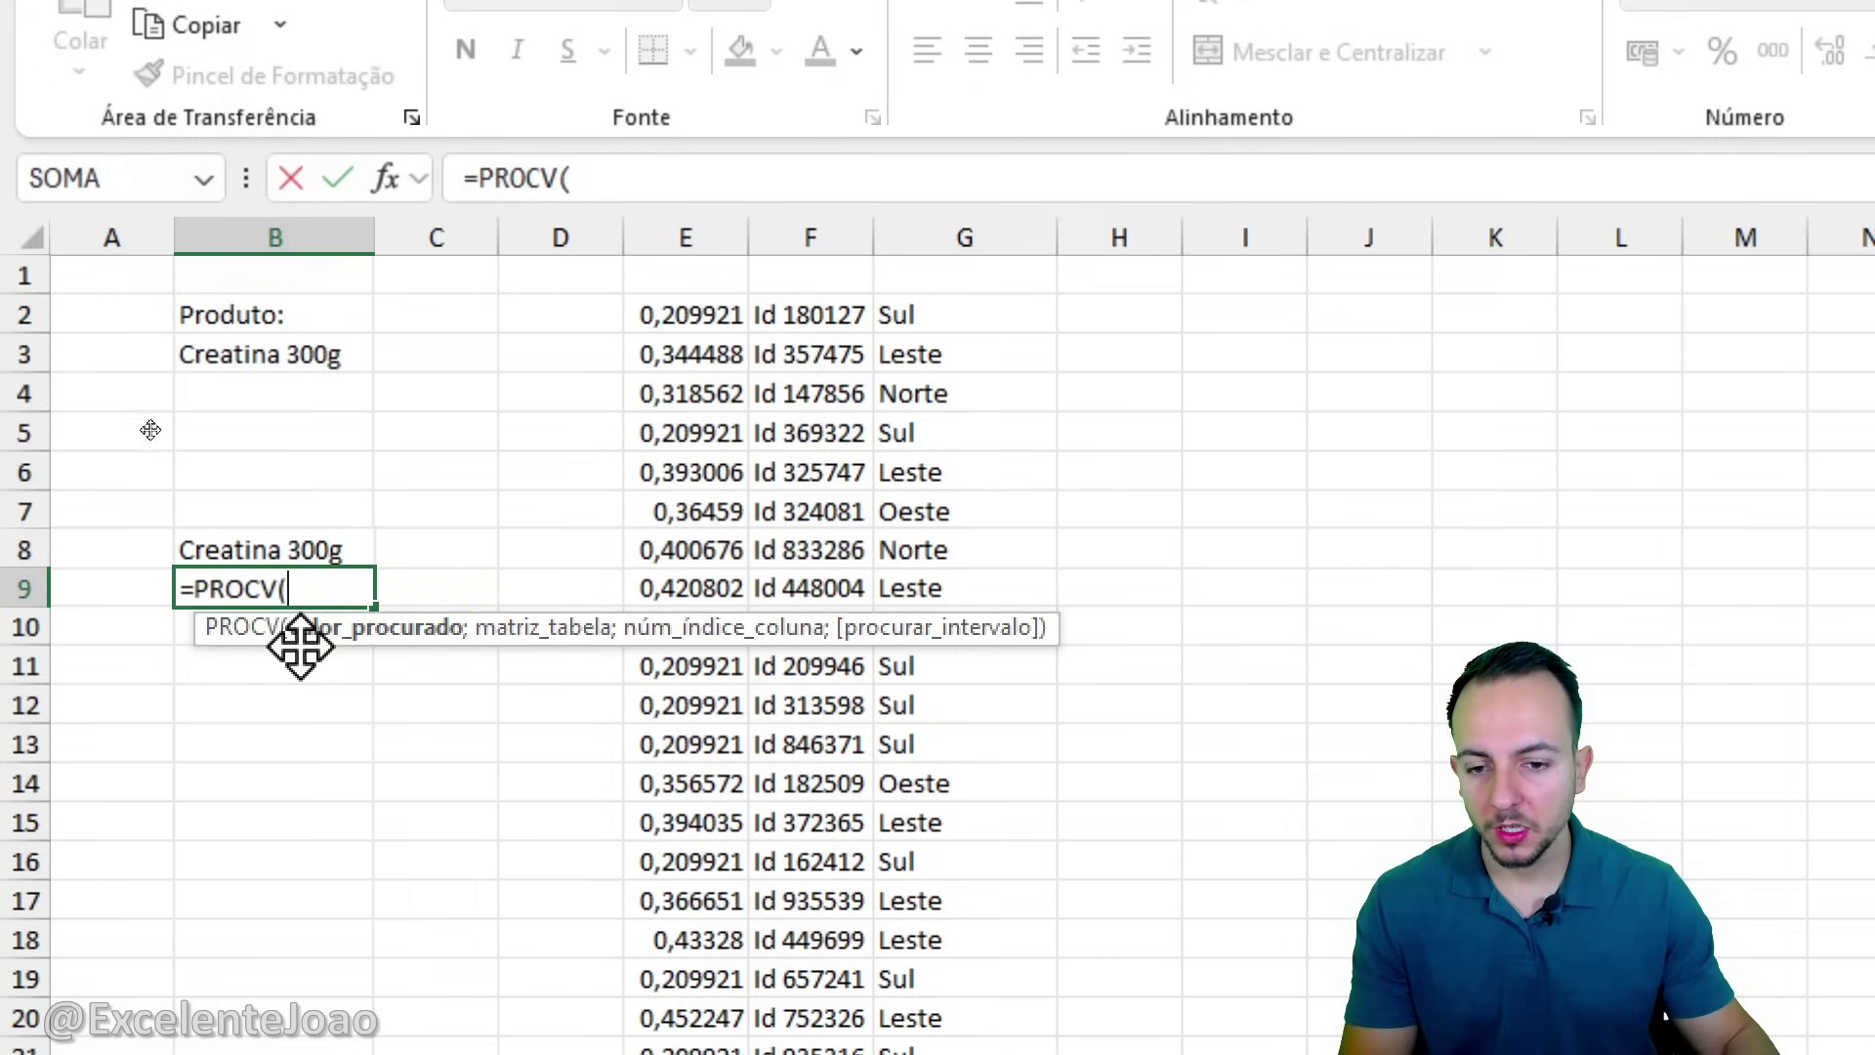
click(311, 547)
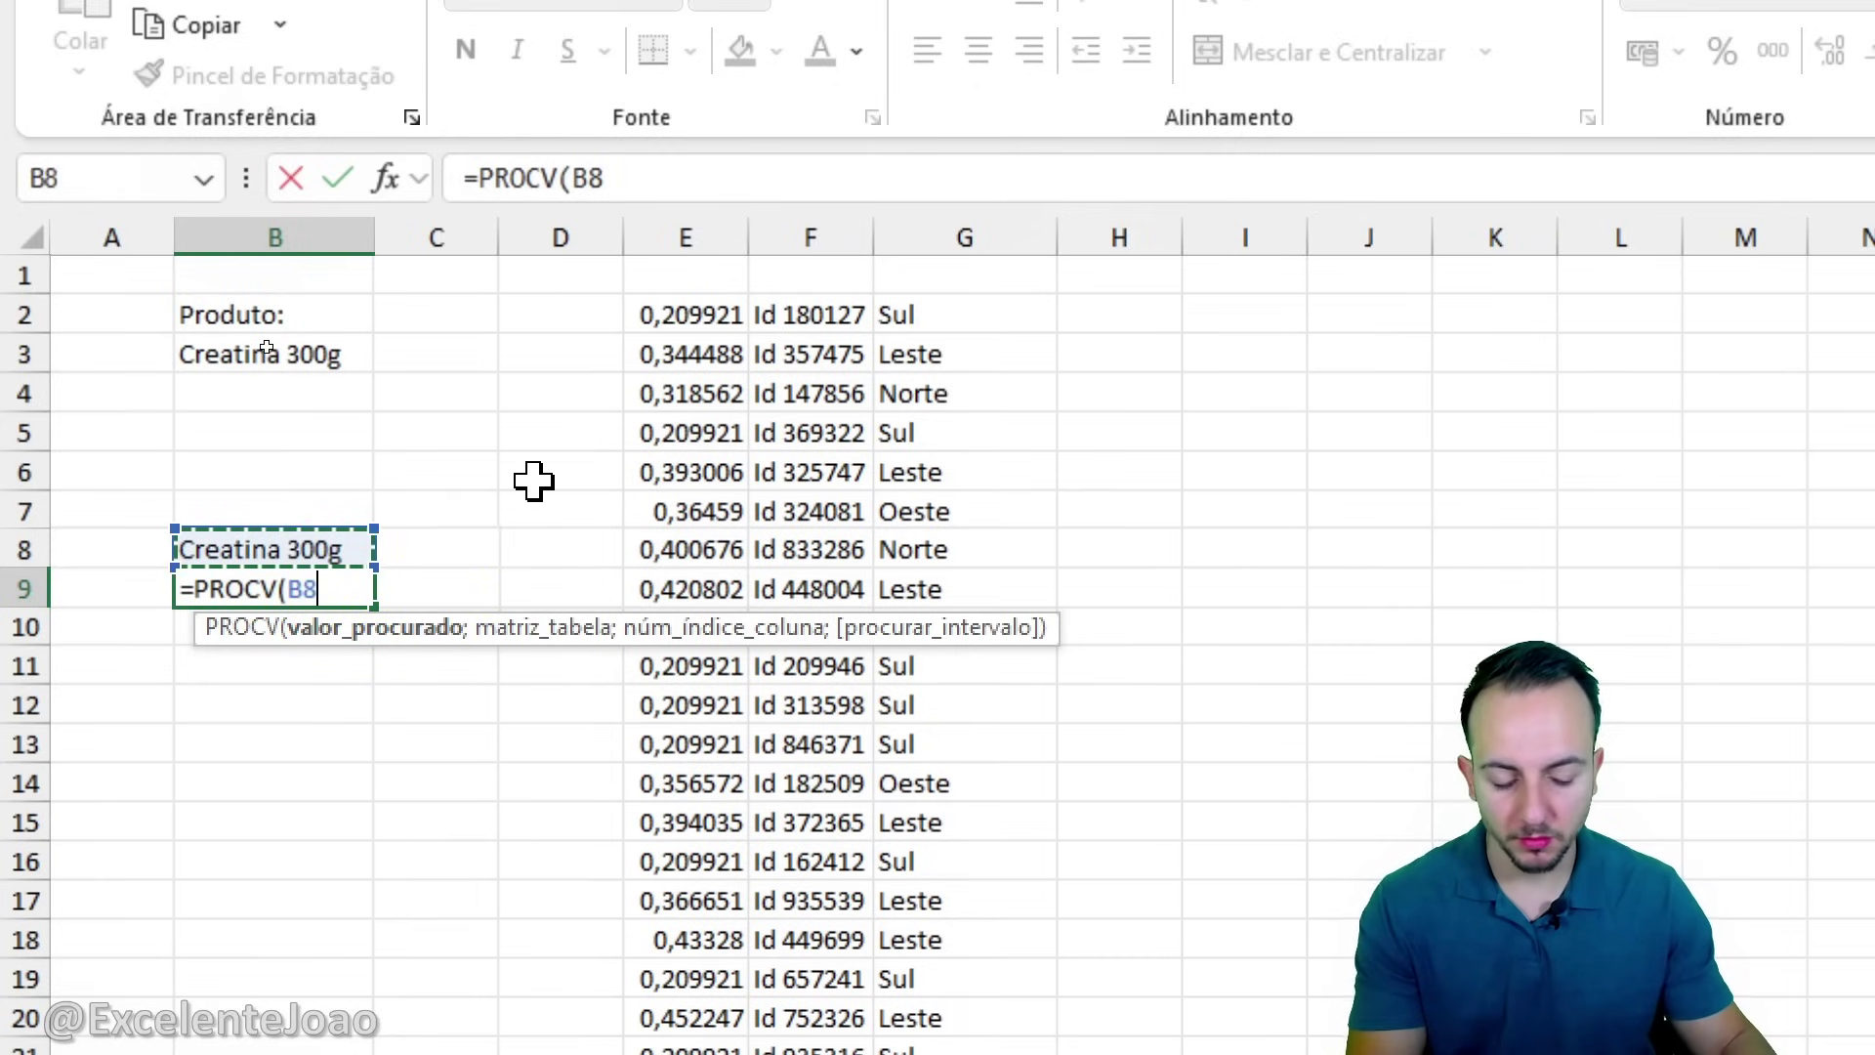
text(;)
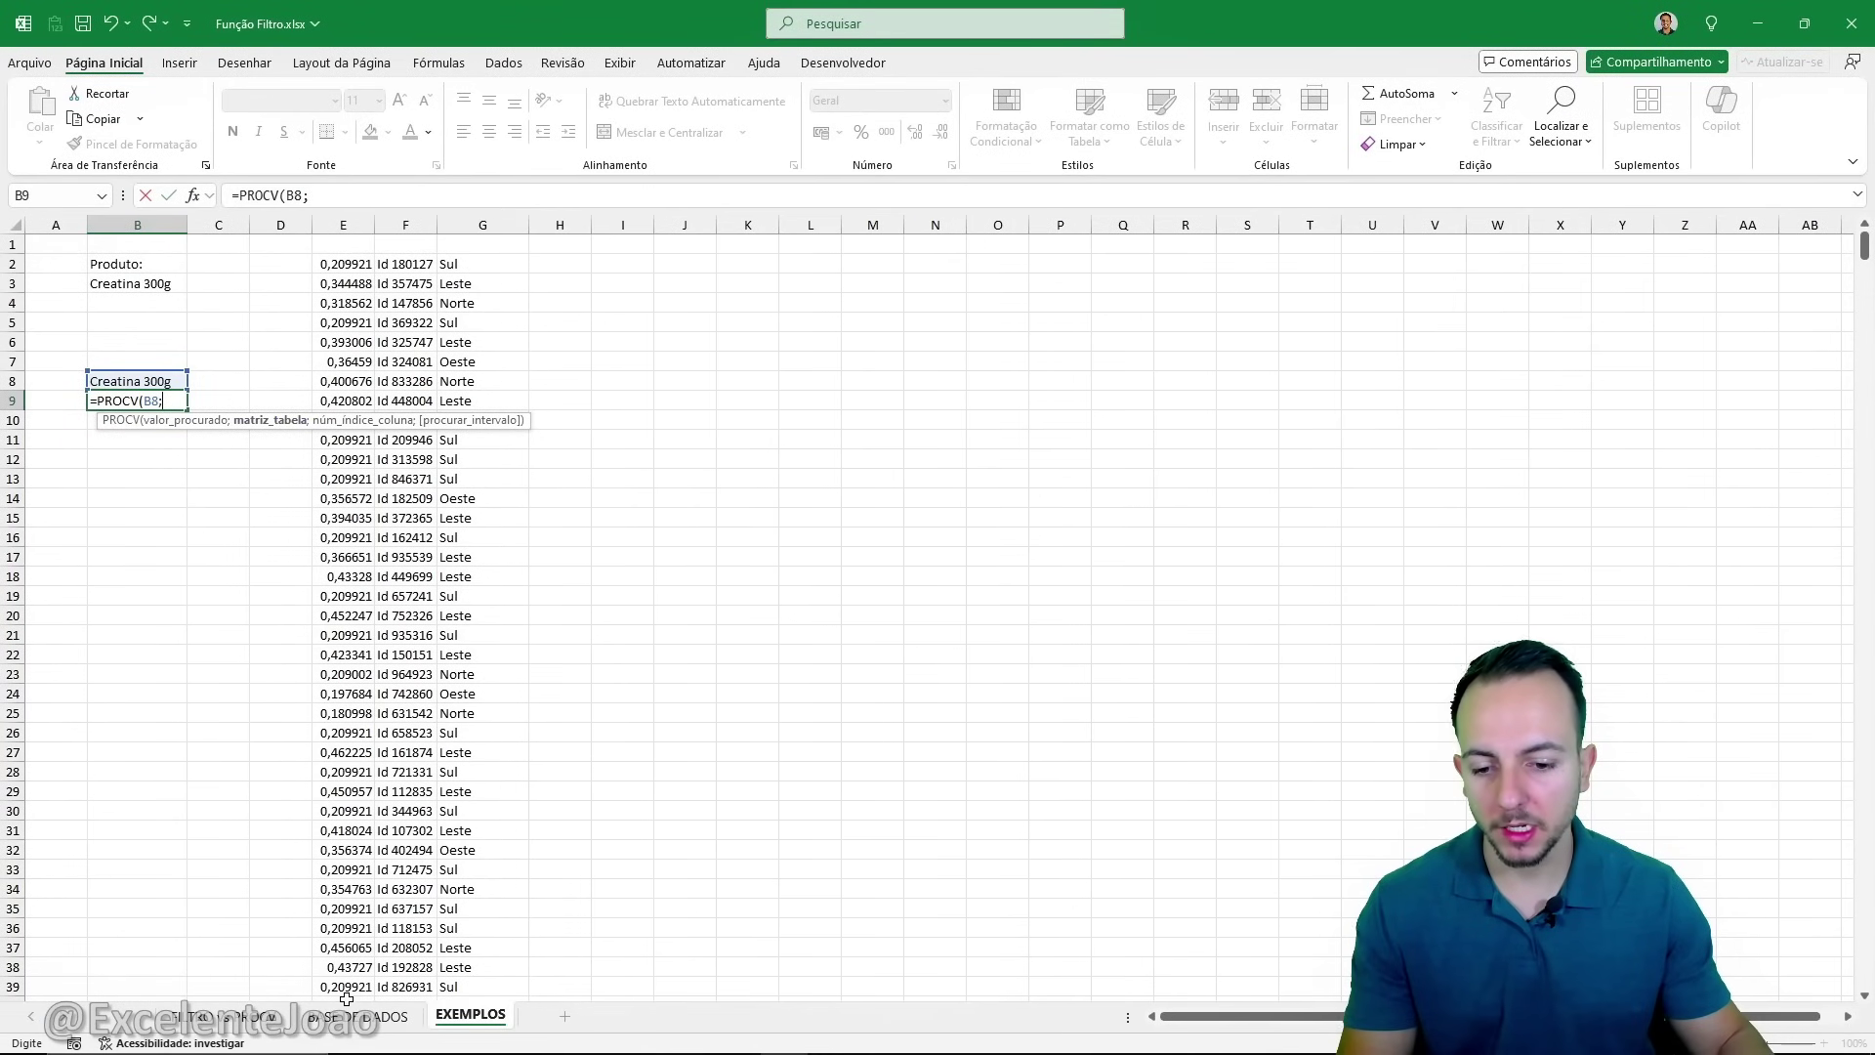
Set the PROCV table array to columns C:L of BASE DE DADOS, from PRODUTO through LOJA.
click(351, 1015)
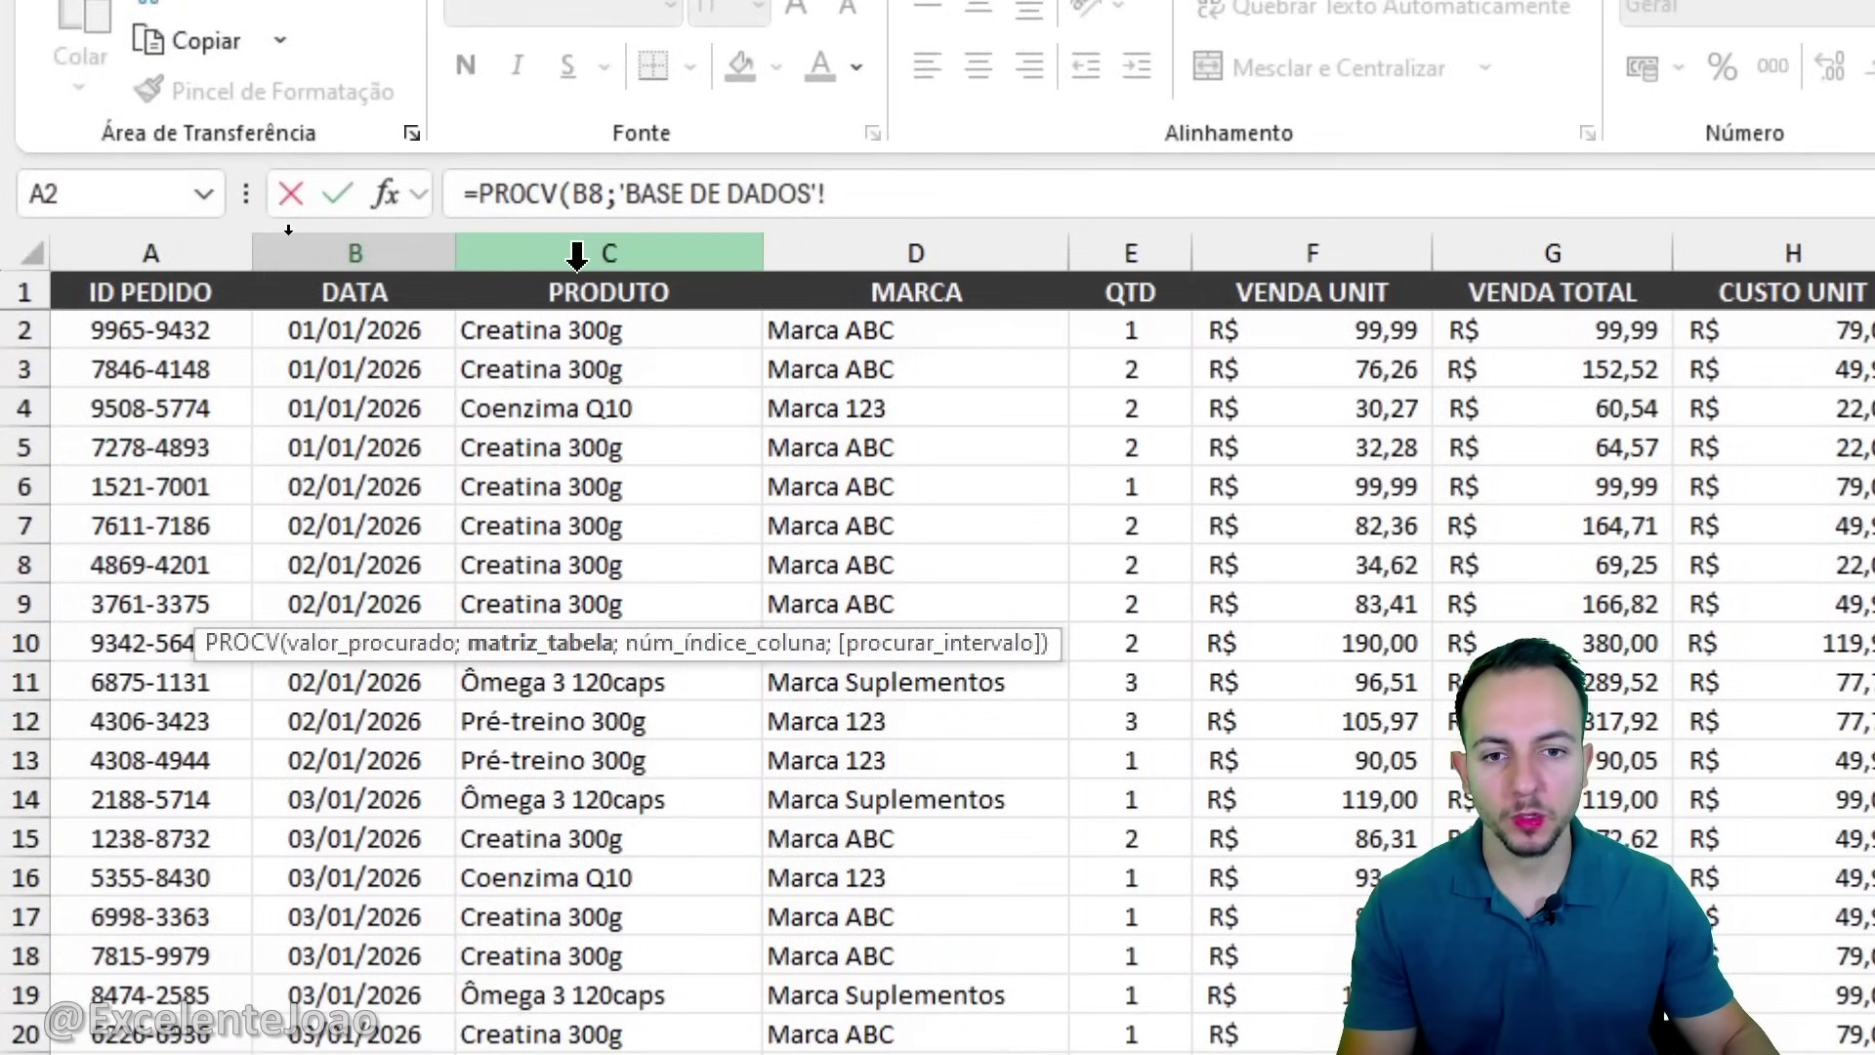
click(577, 256)
drag(577, 265, 1874, 268)
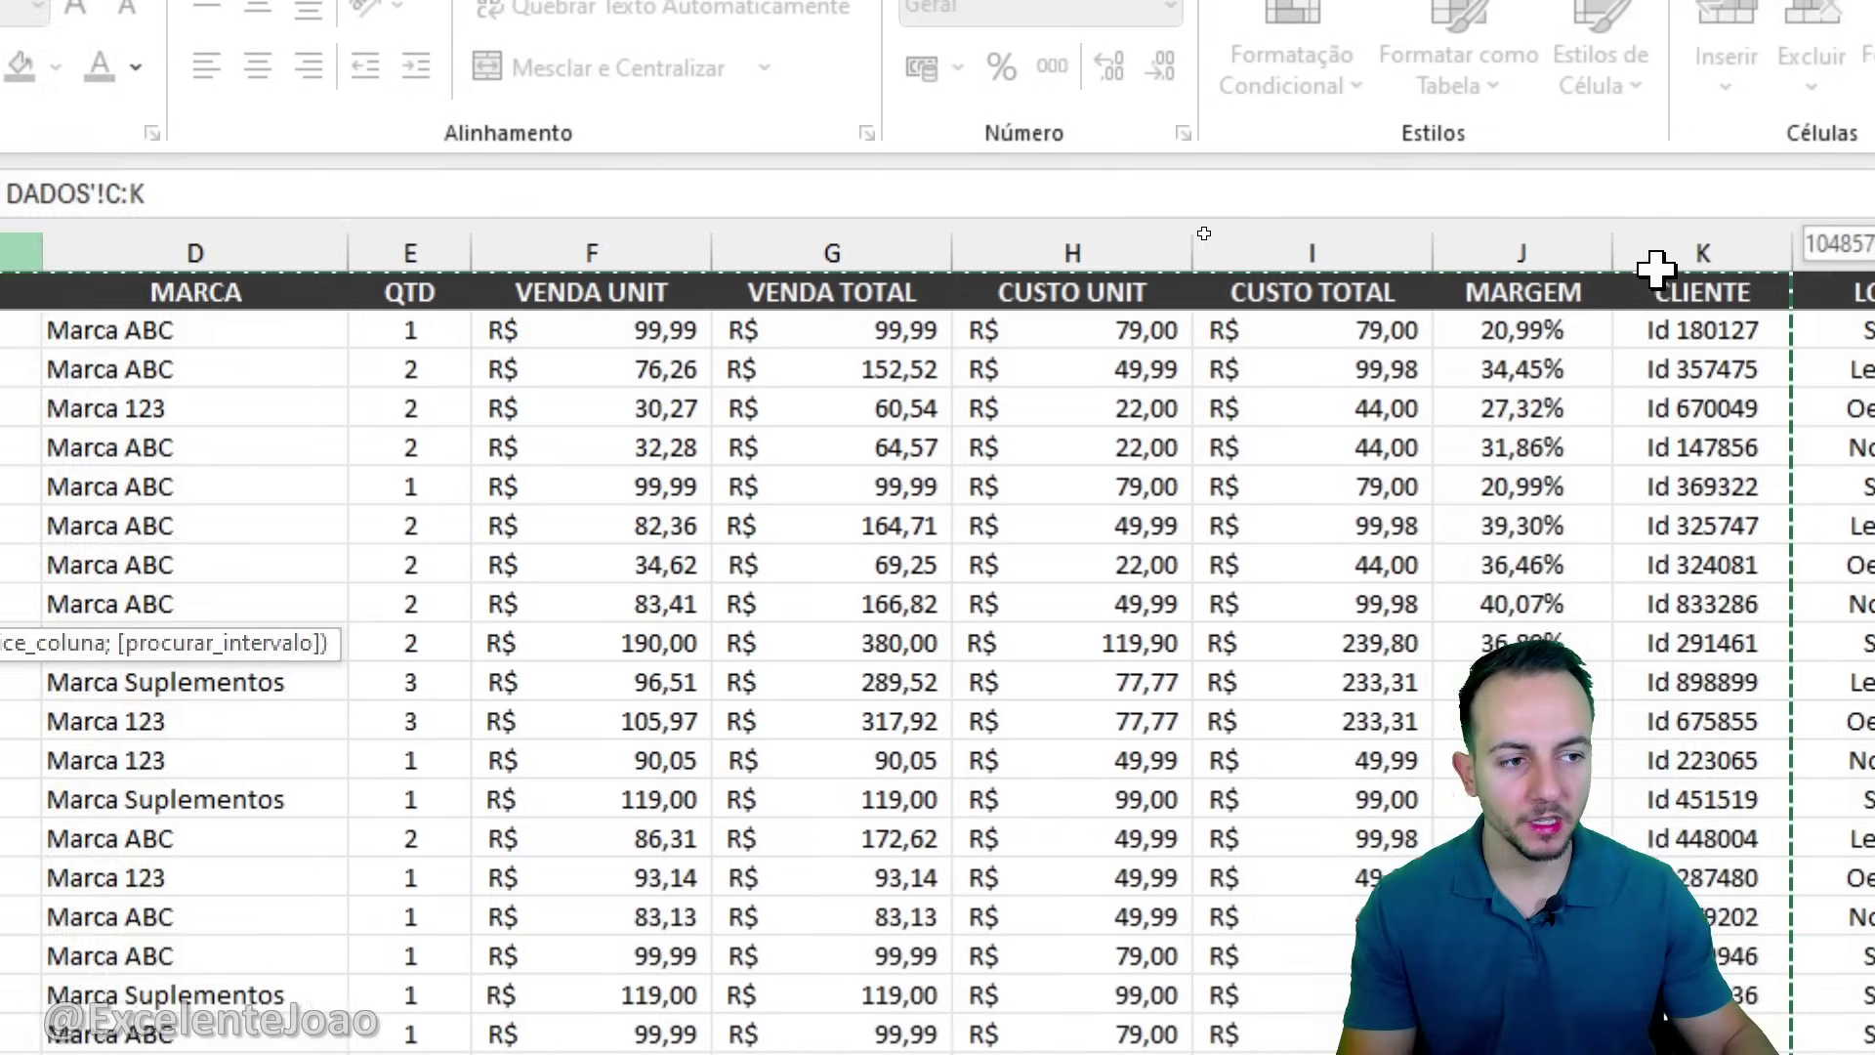
drag(1657, 270, 1874, 269)
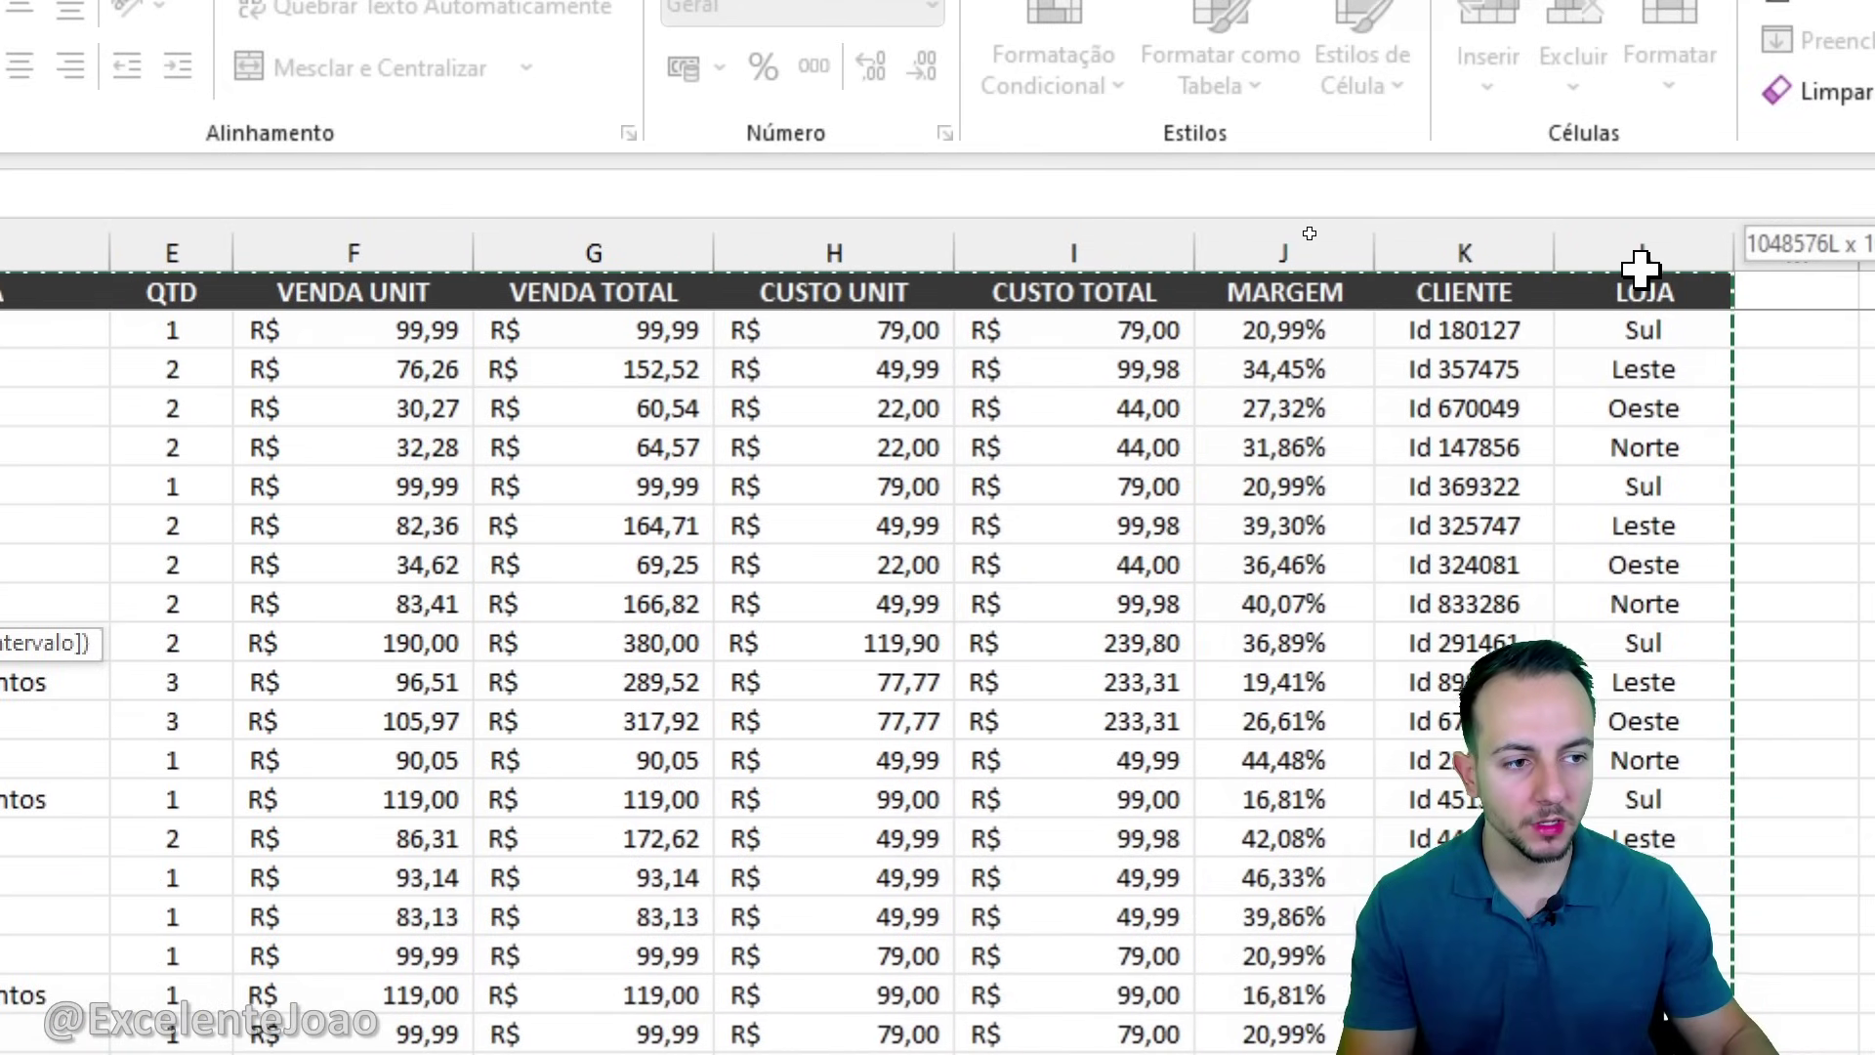
drag(1640, 270, 1594, 293)
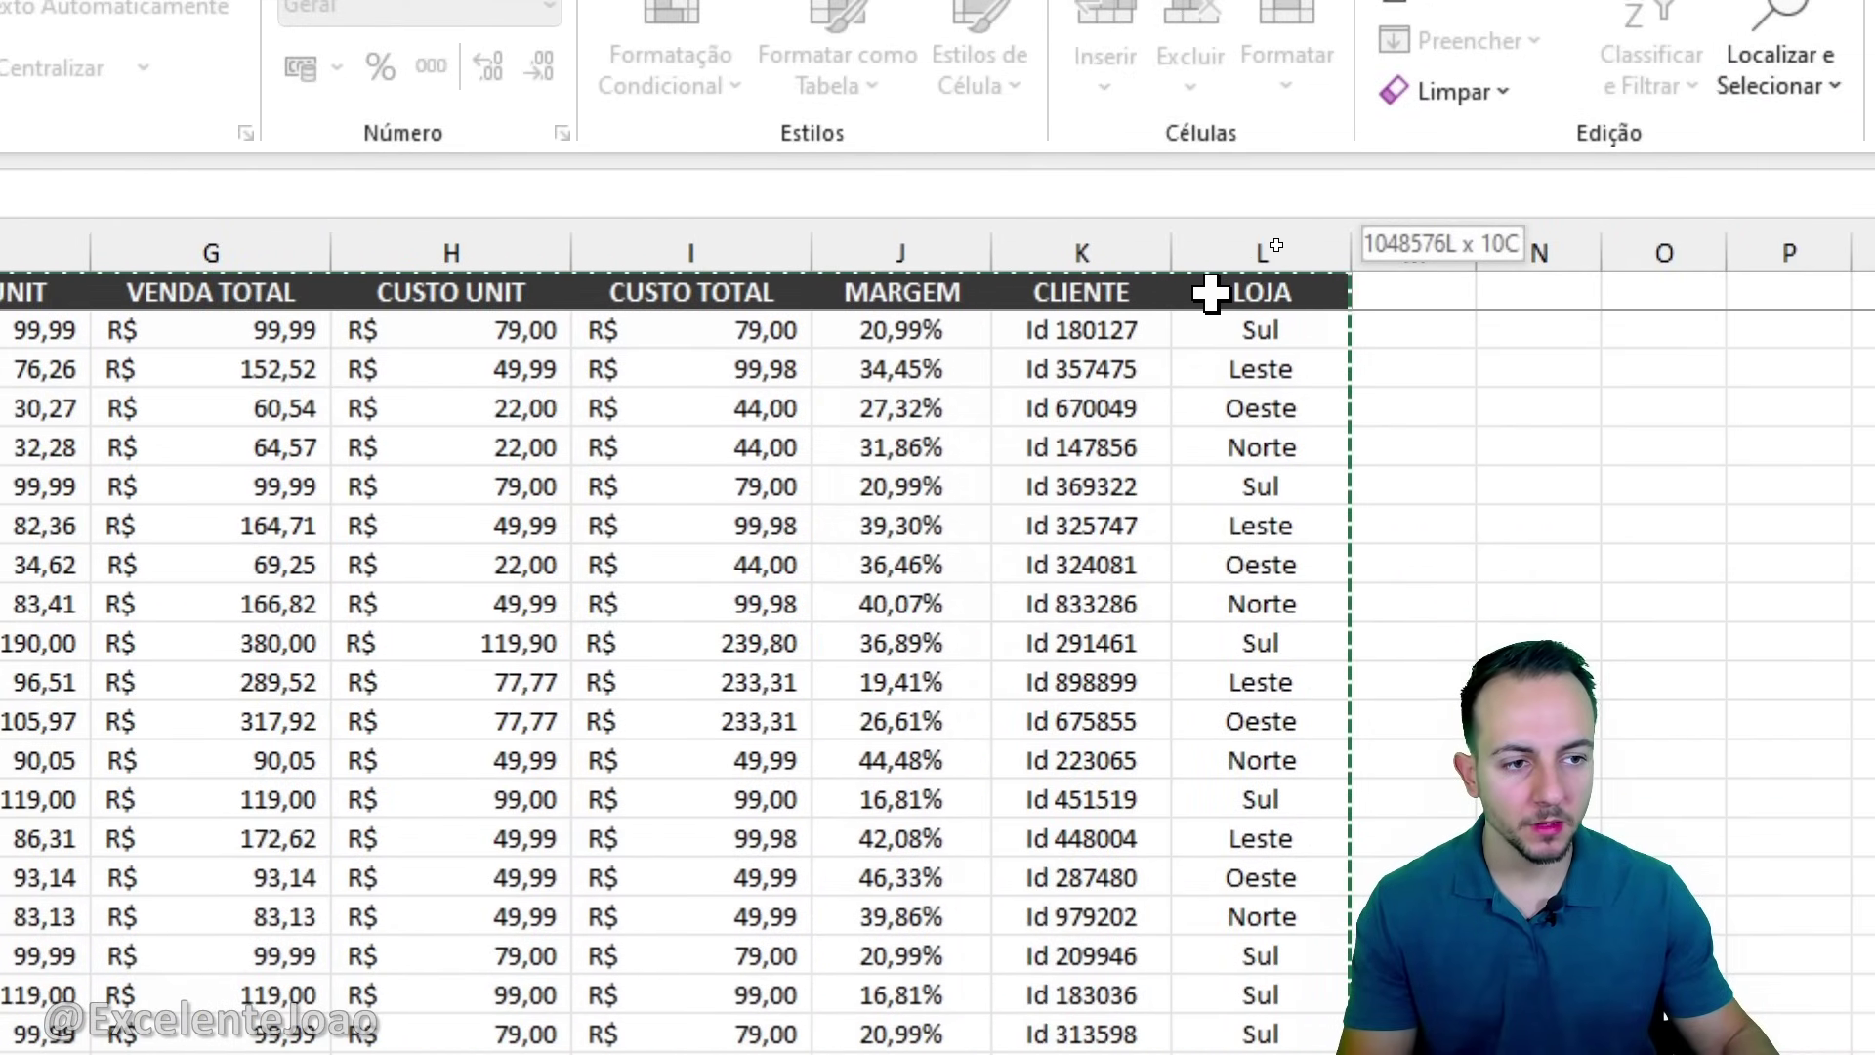
drag(1211, 293, 1211, 293)
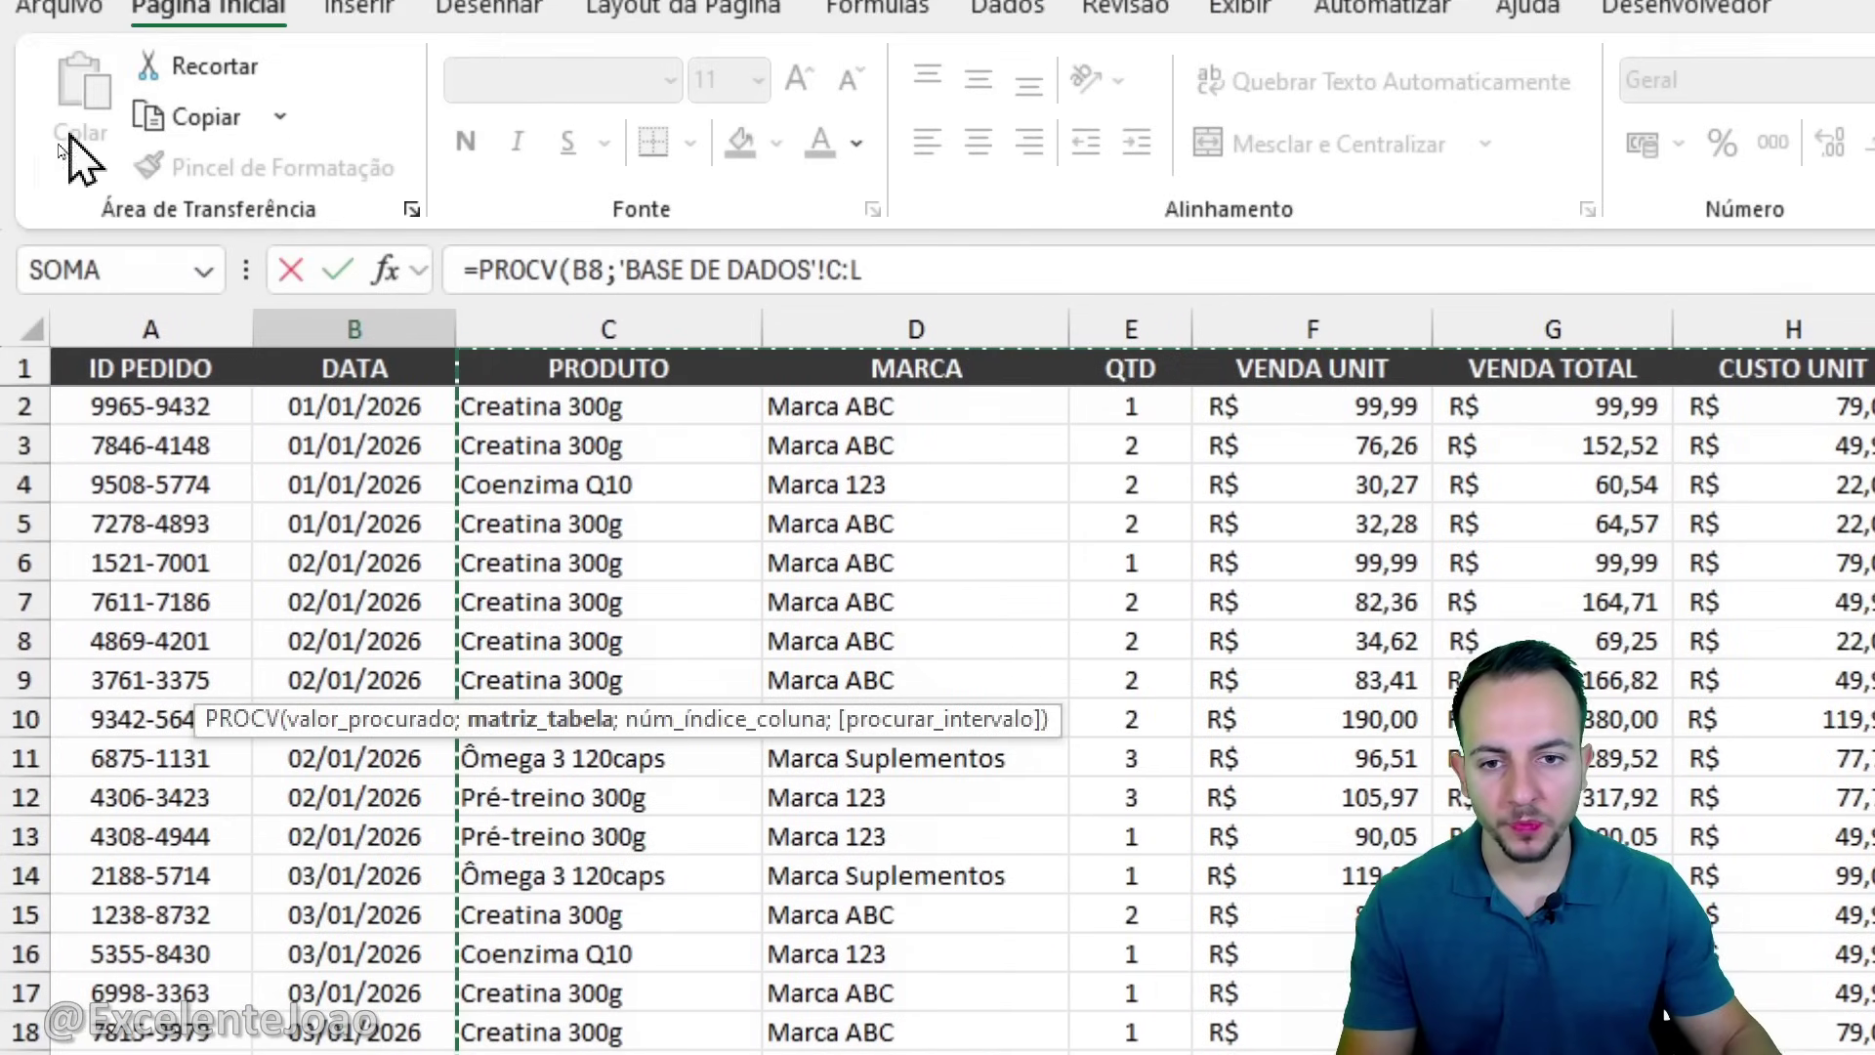
text(;)
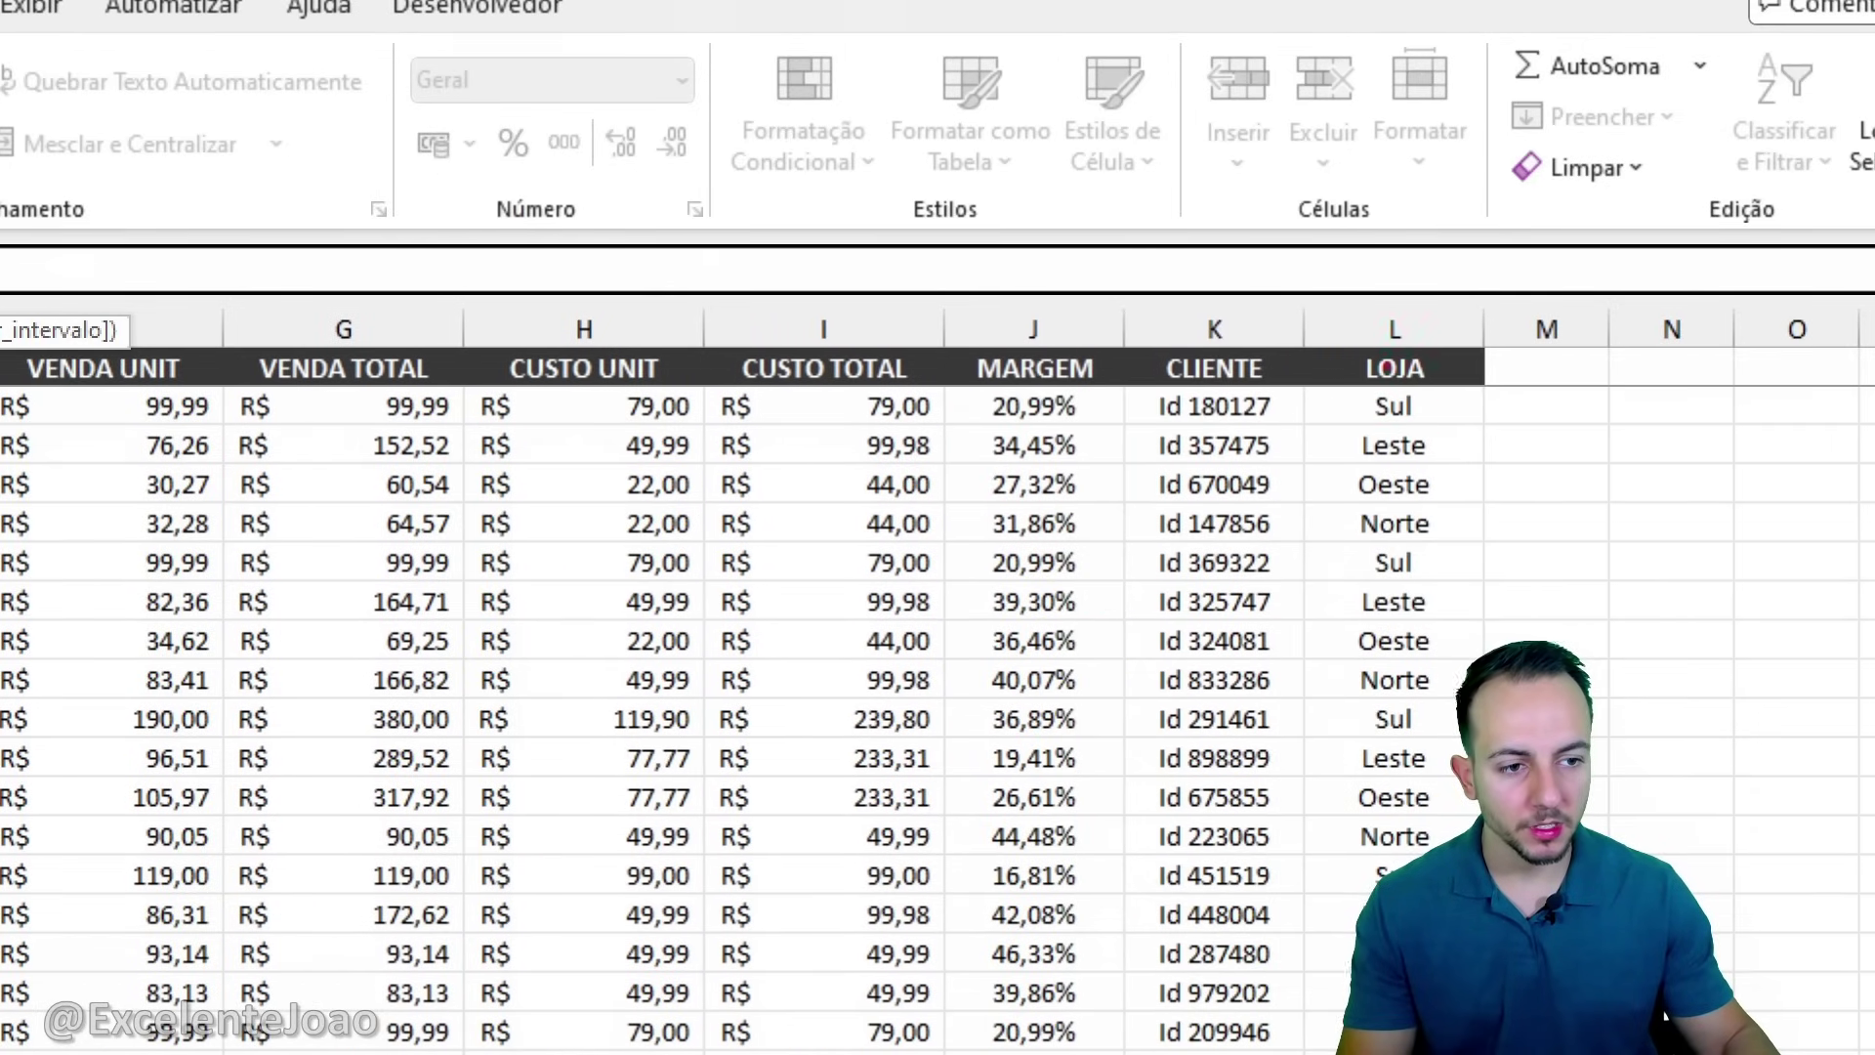
drag(1381, 358, 1334, 494)
drag(1432, 415, 1475, 412)
key(Escape)
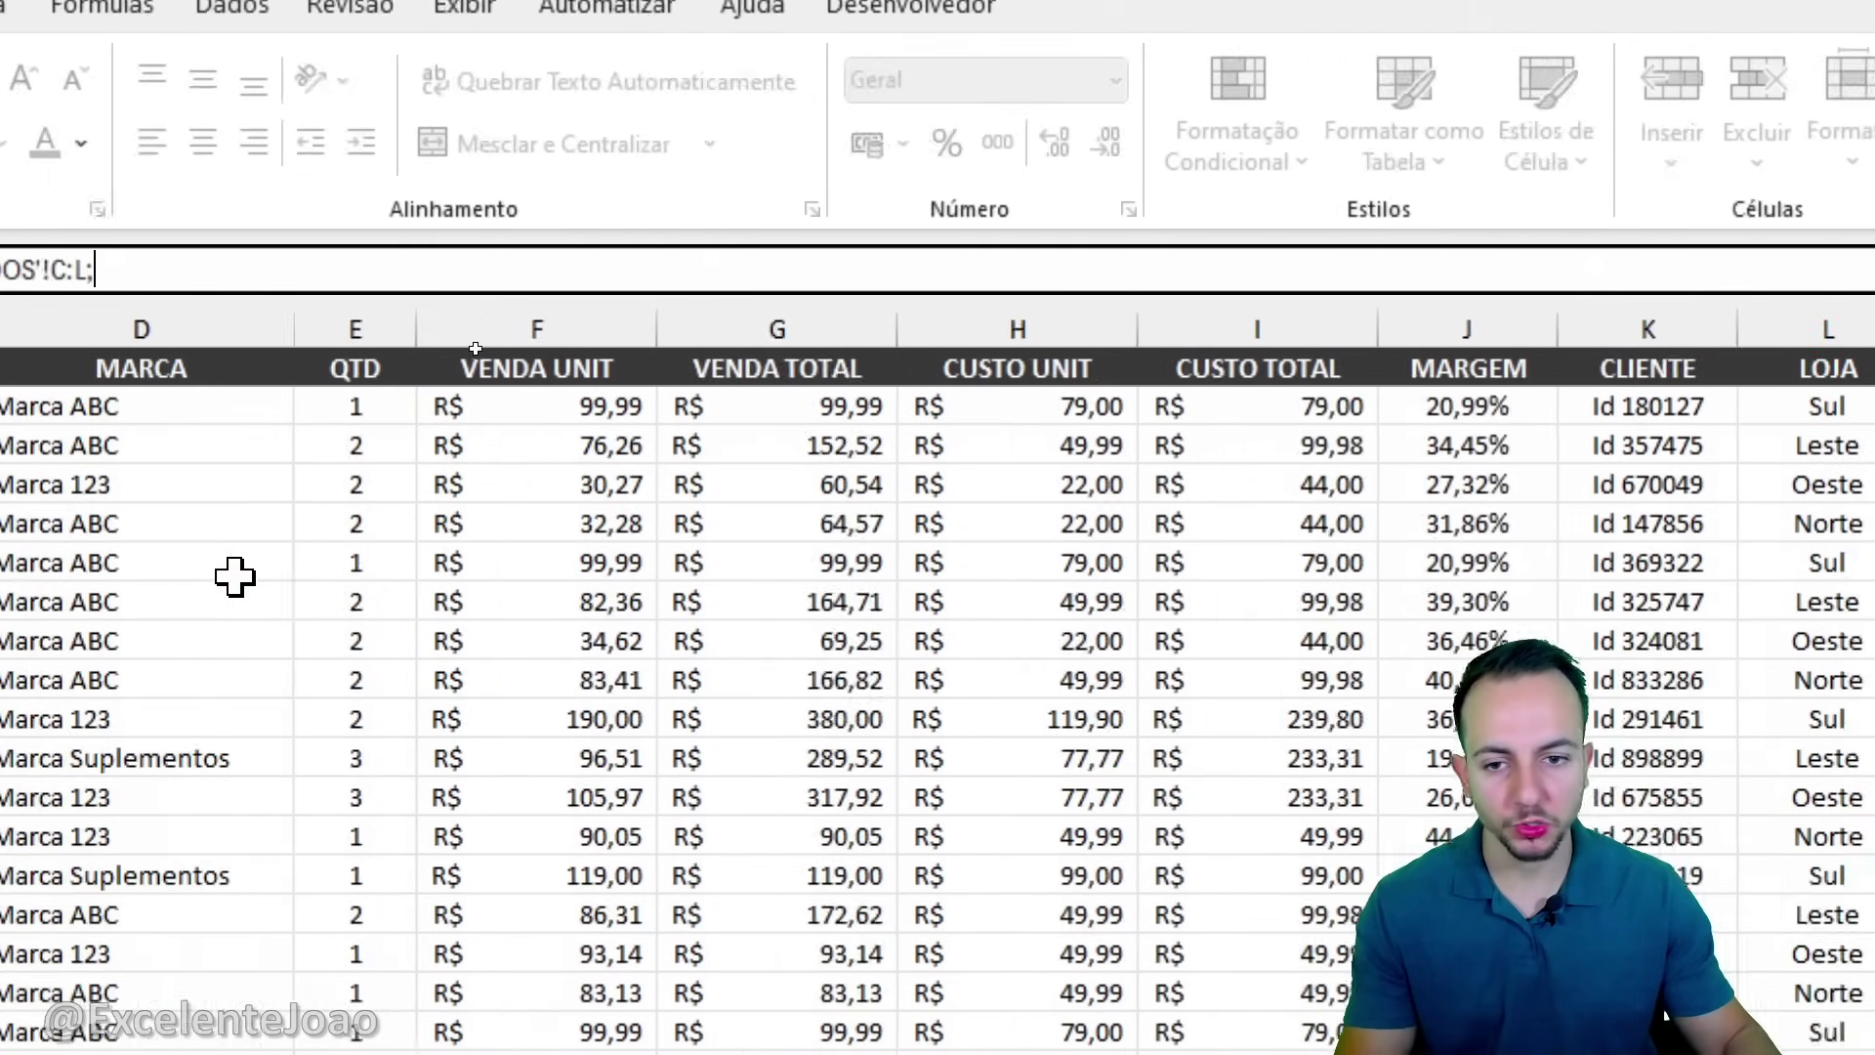
key(ctrl+2)
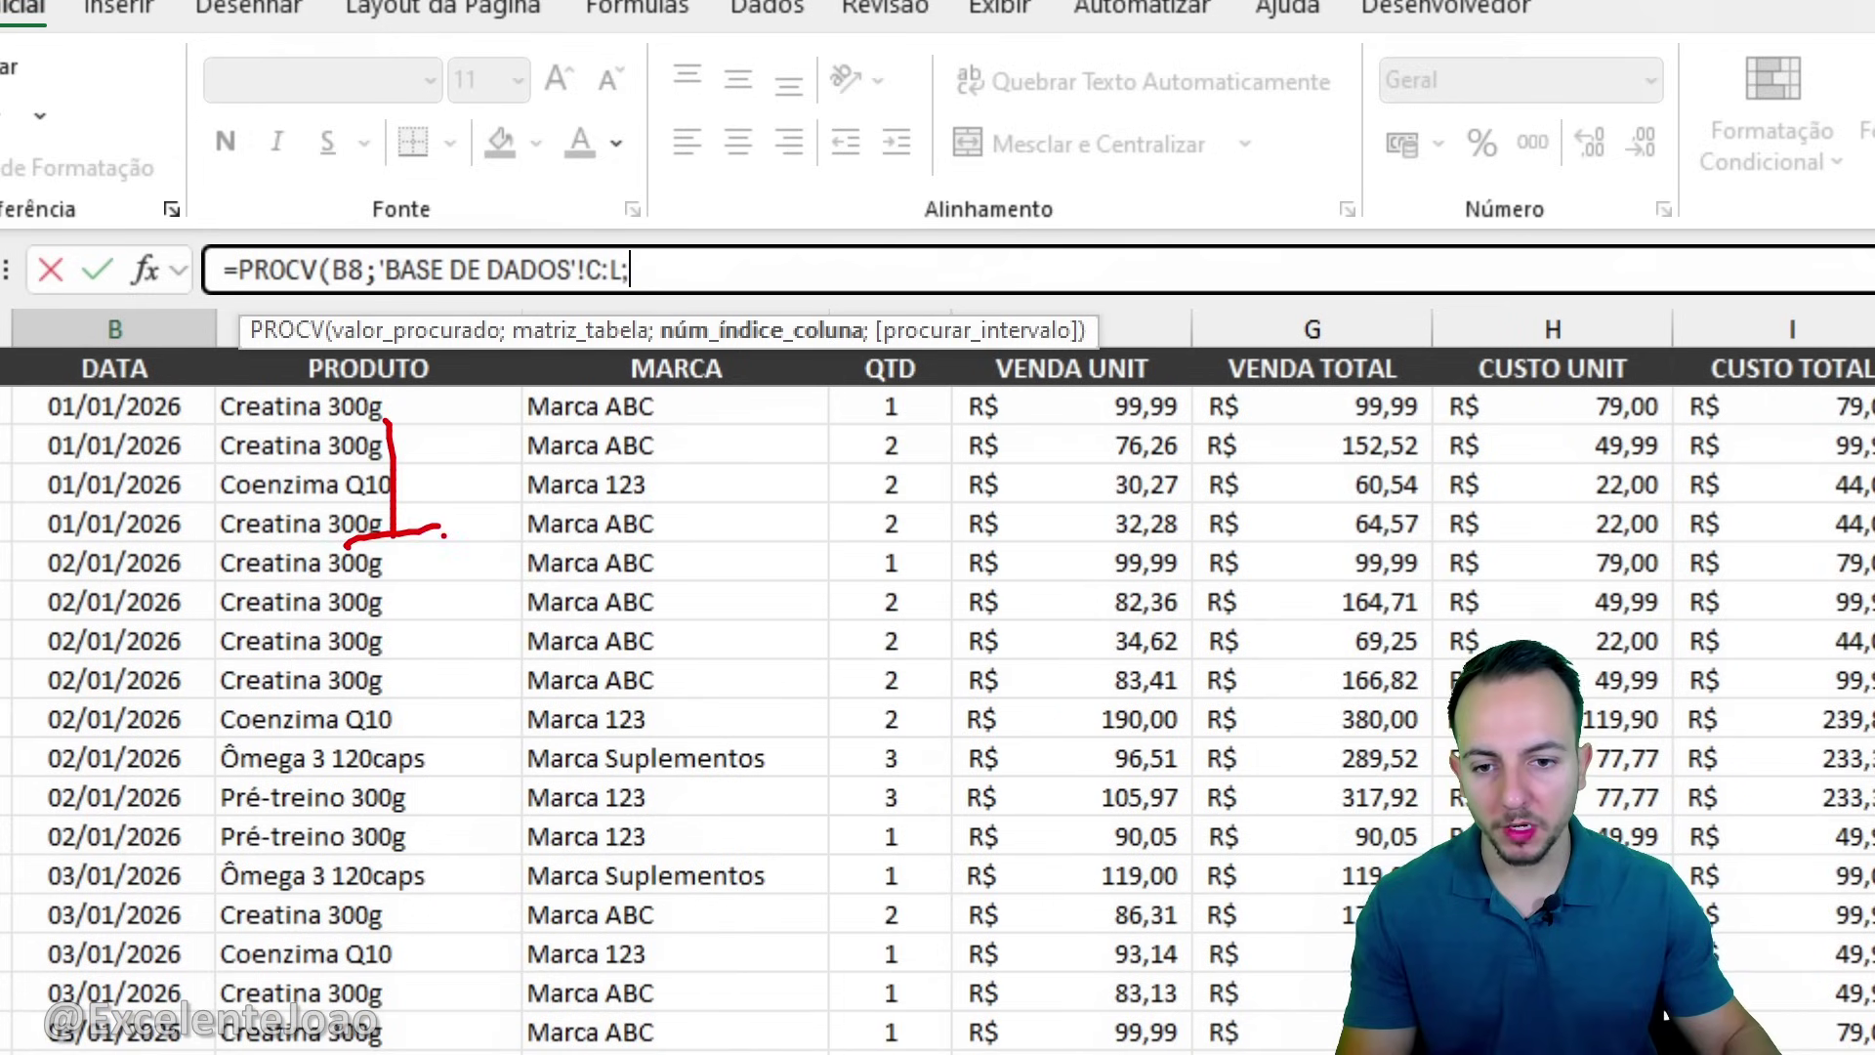
mouse_move(636, 467)
mouse_down()
mouse_move(630, 539)
mouse_move(737, 556)
mouse_up()
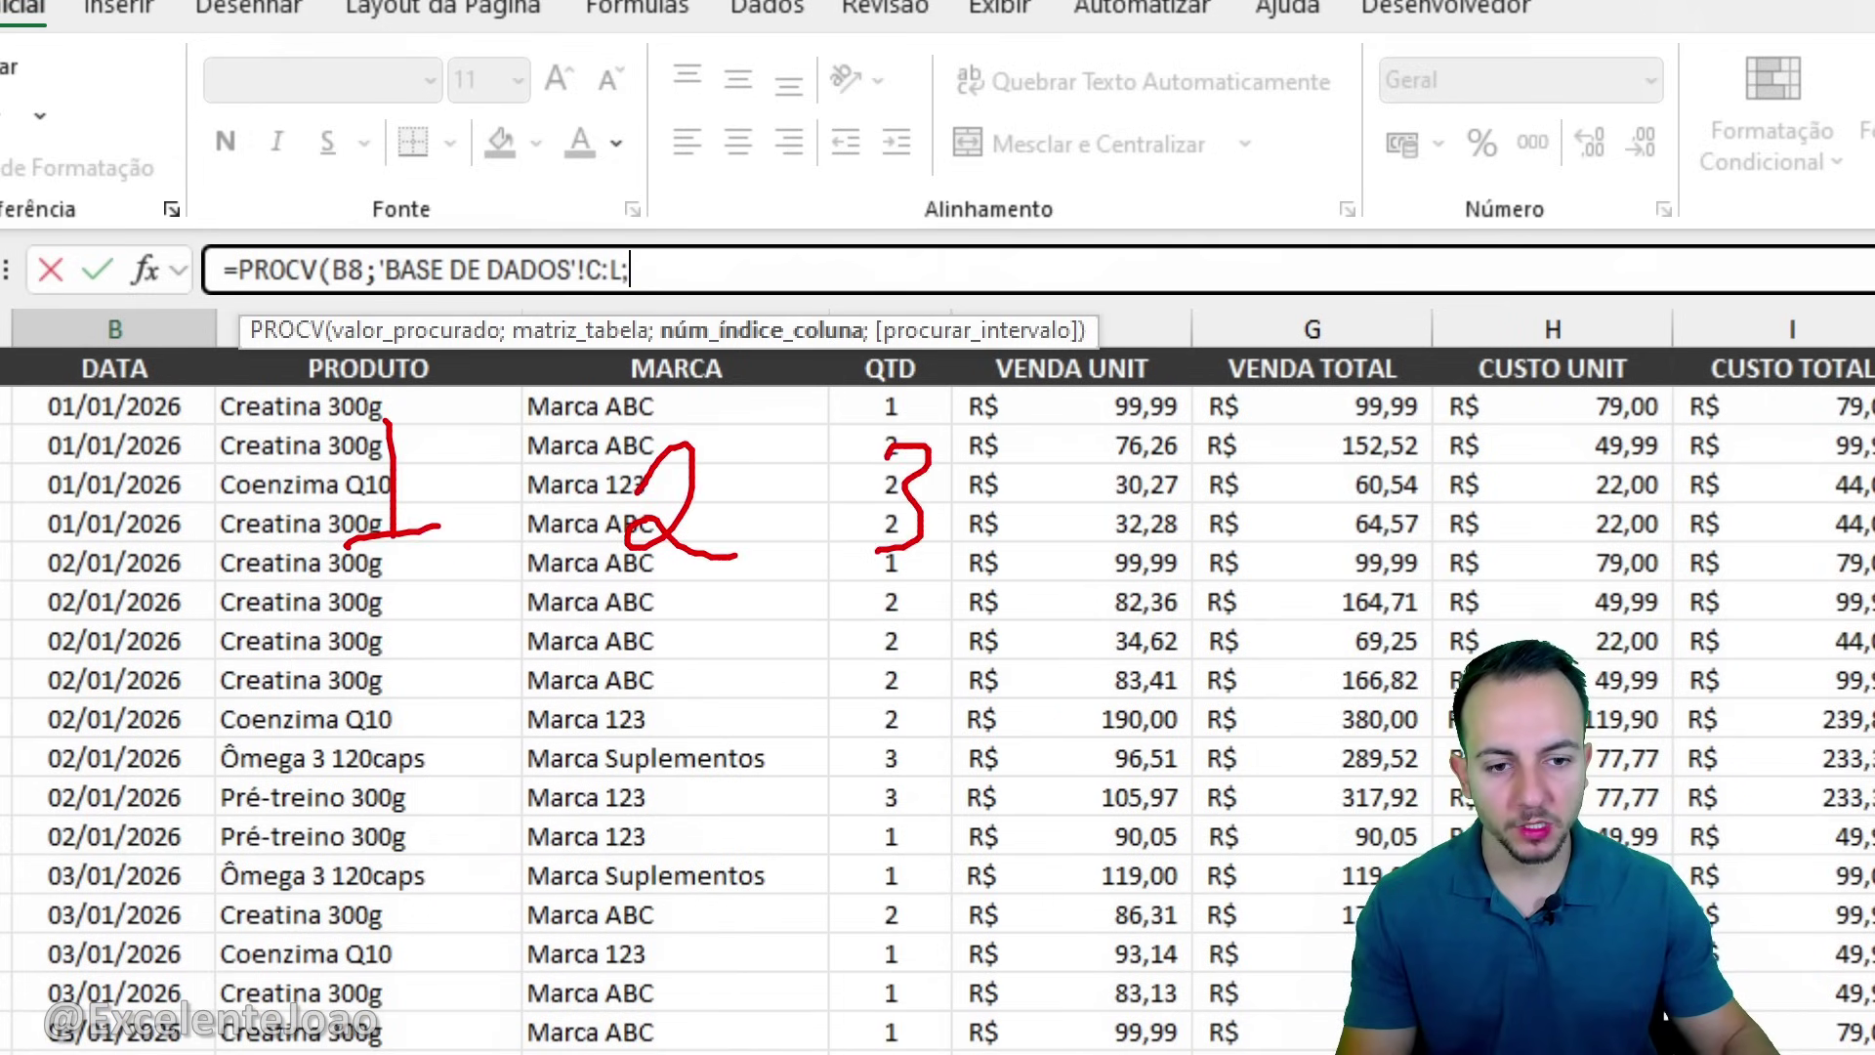
Complete the PROCV formula in cell B9 with column index 10 and FALSO for an exact match.
key(Escape)
key(ctrl+2)
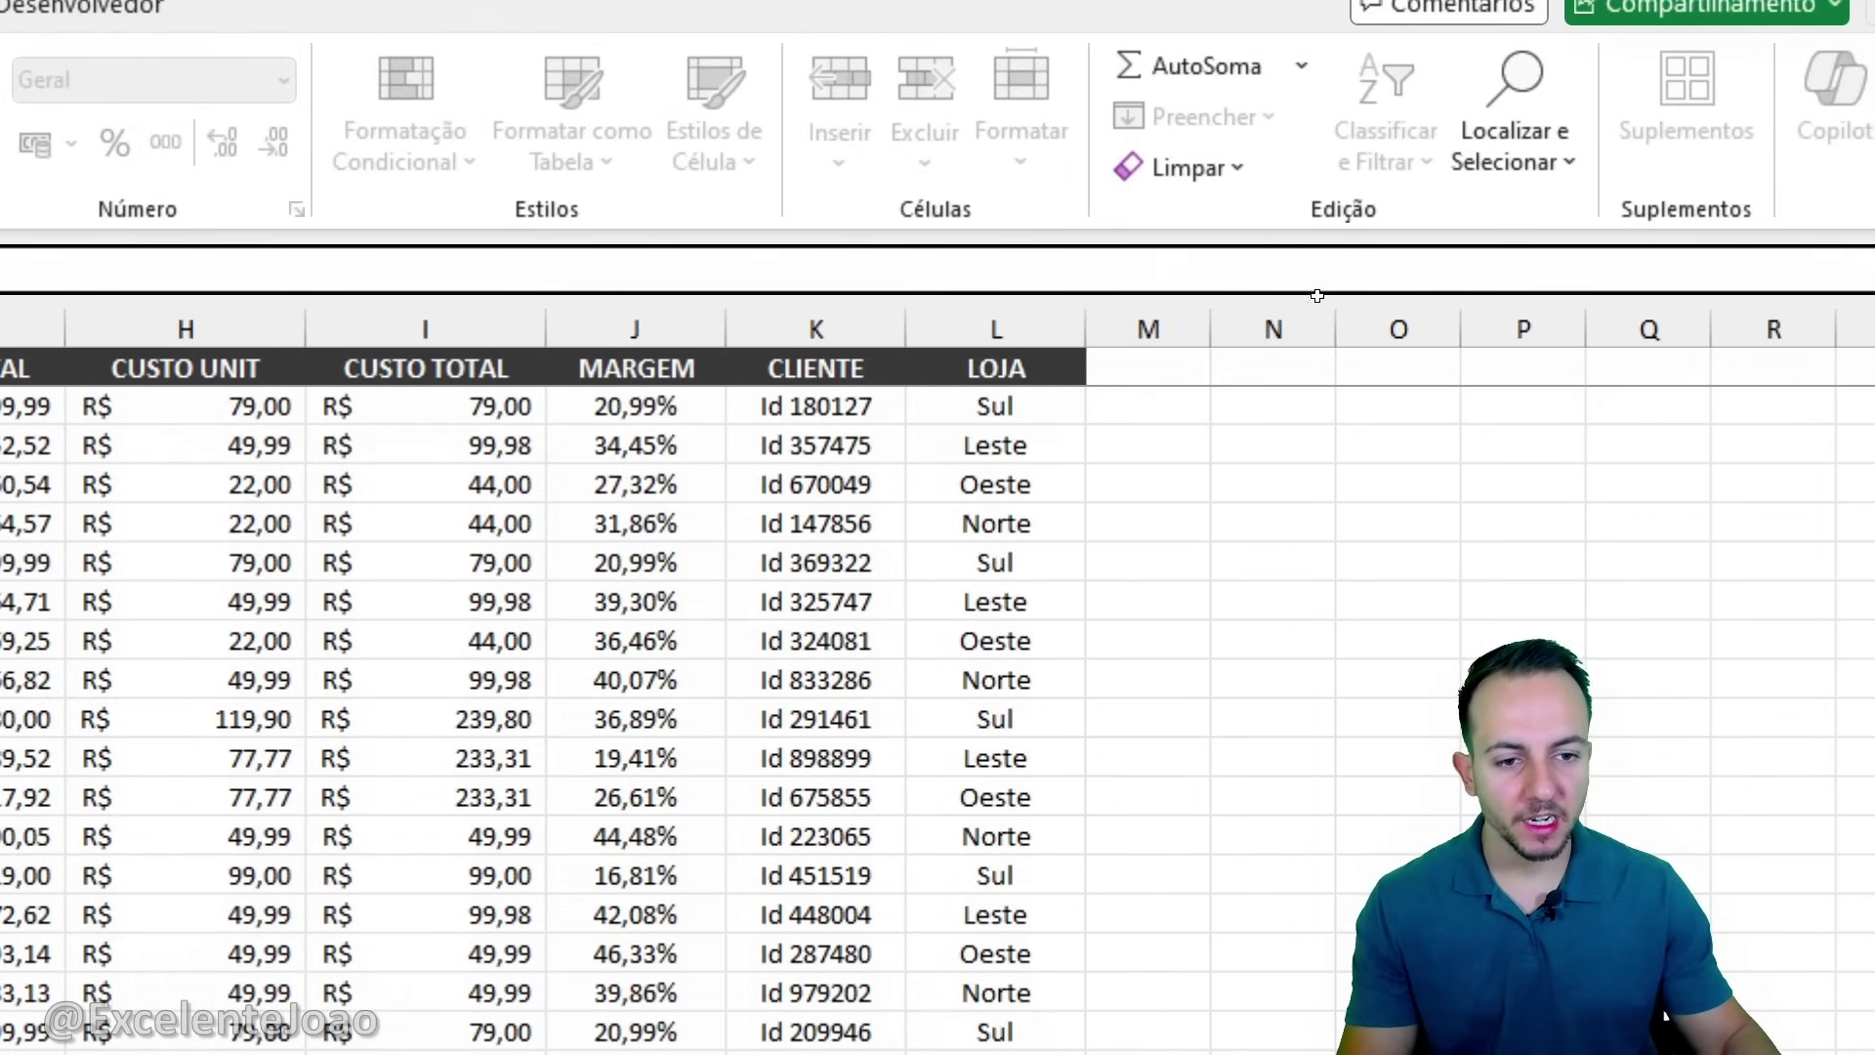
mouse_move(986, 429)
mouse_down()
mouse_move(1011, 564)
mouse_move(931, 563)
mouse_up()
drag(1032, 481, 1117, 539)
key(Escape)
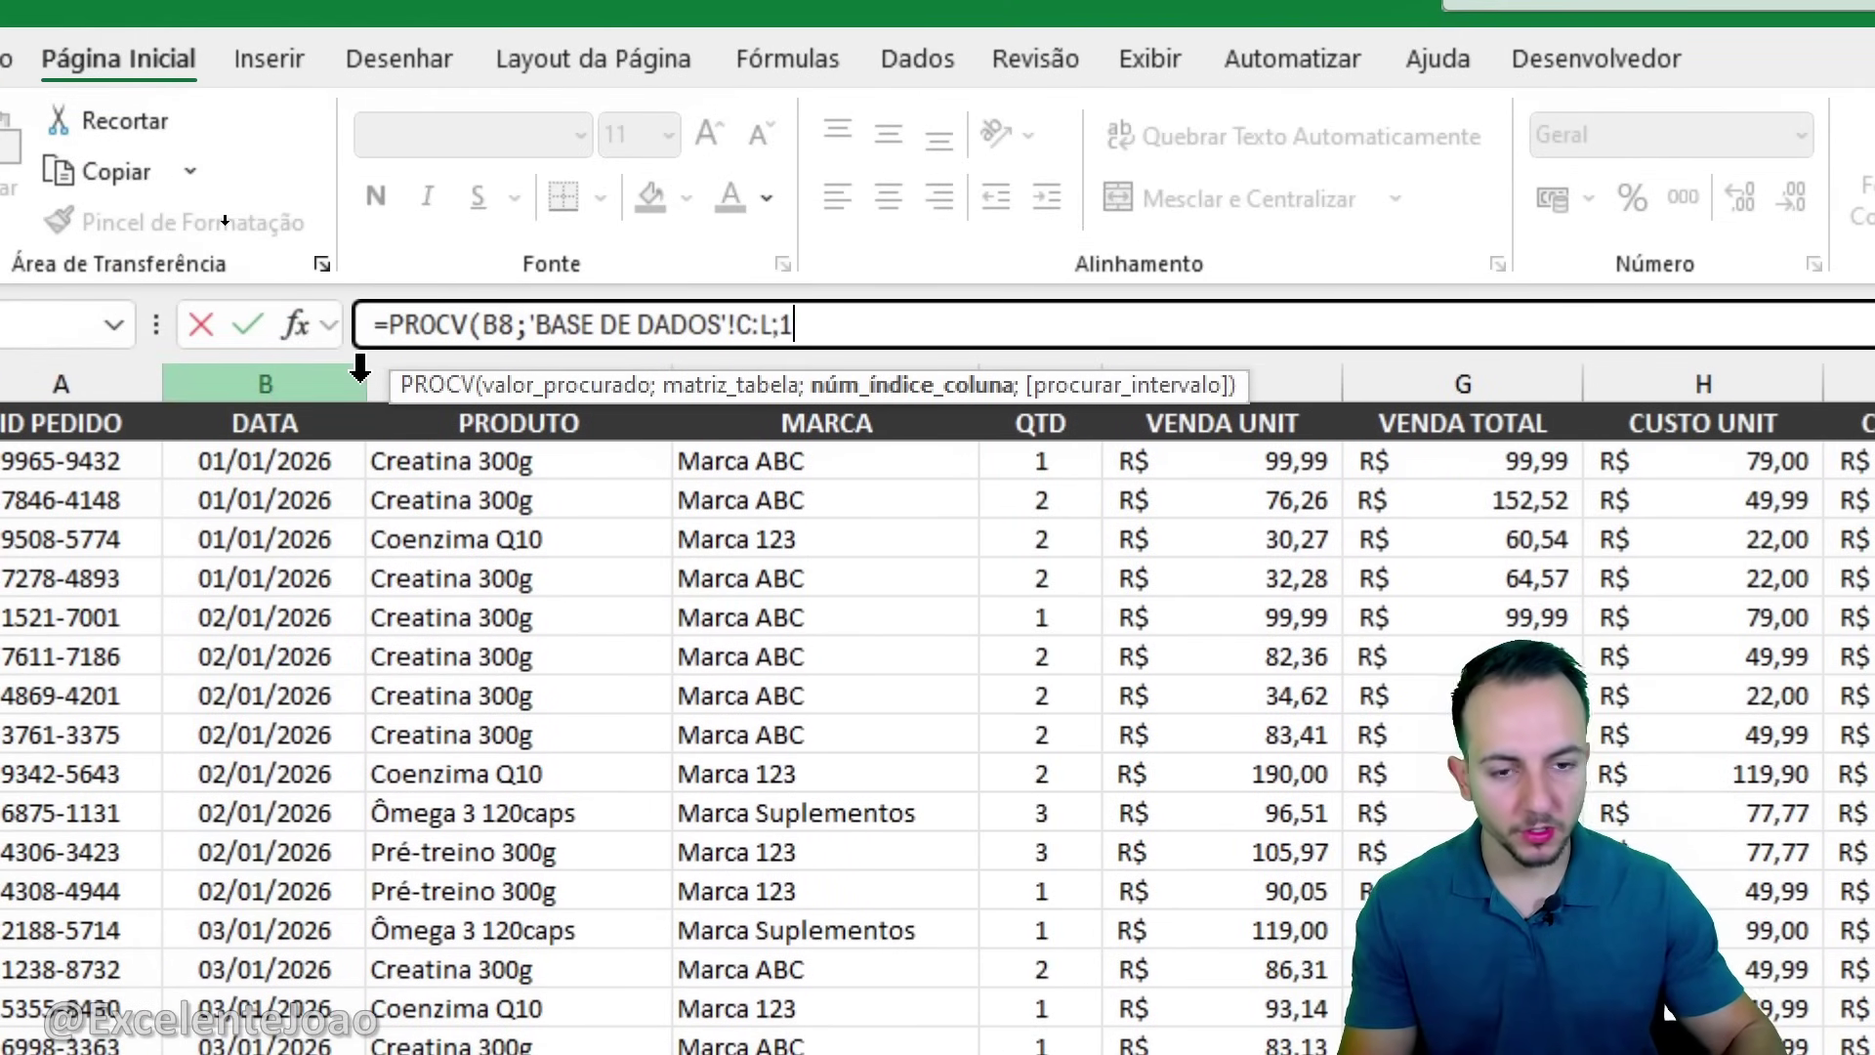
text(;)
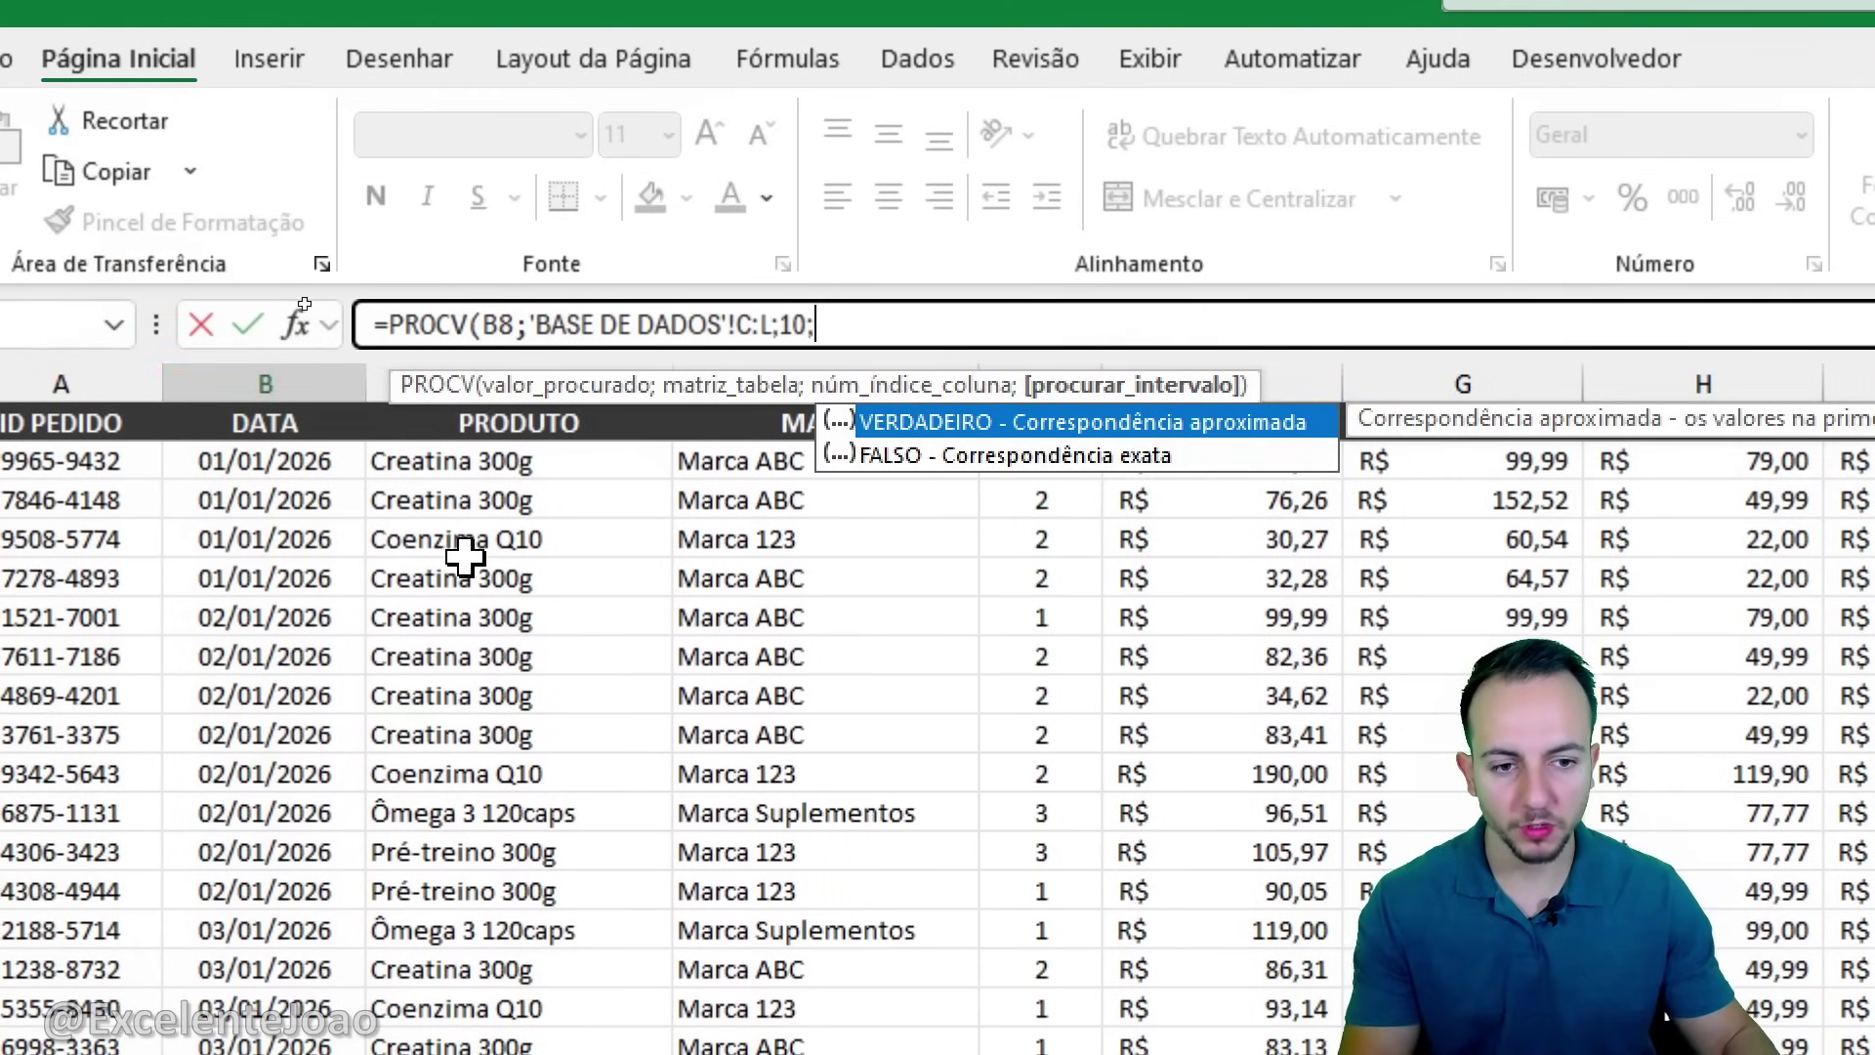
double_click(952, 455)
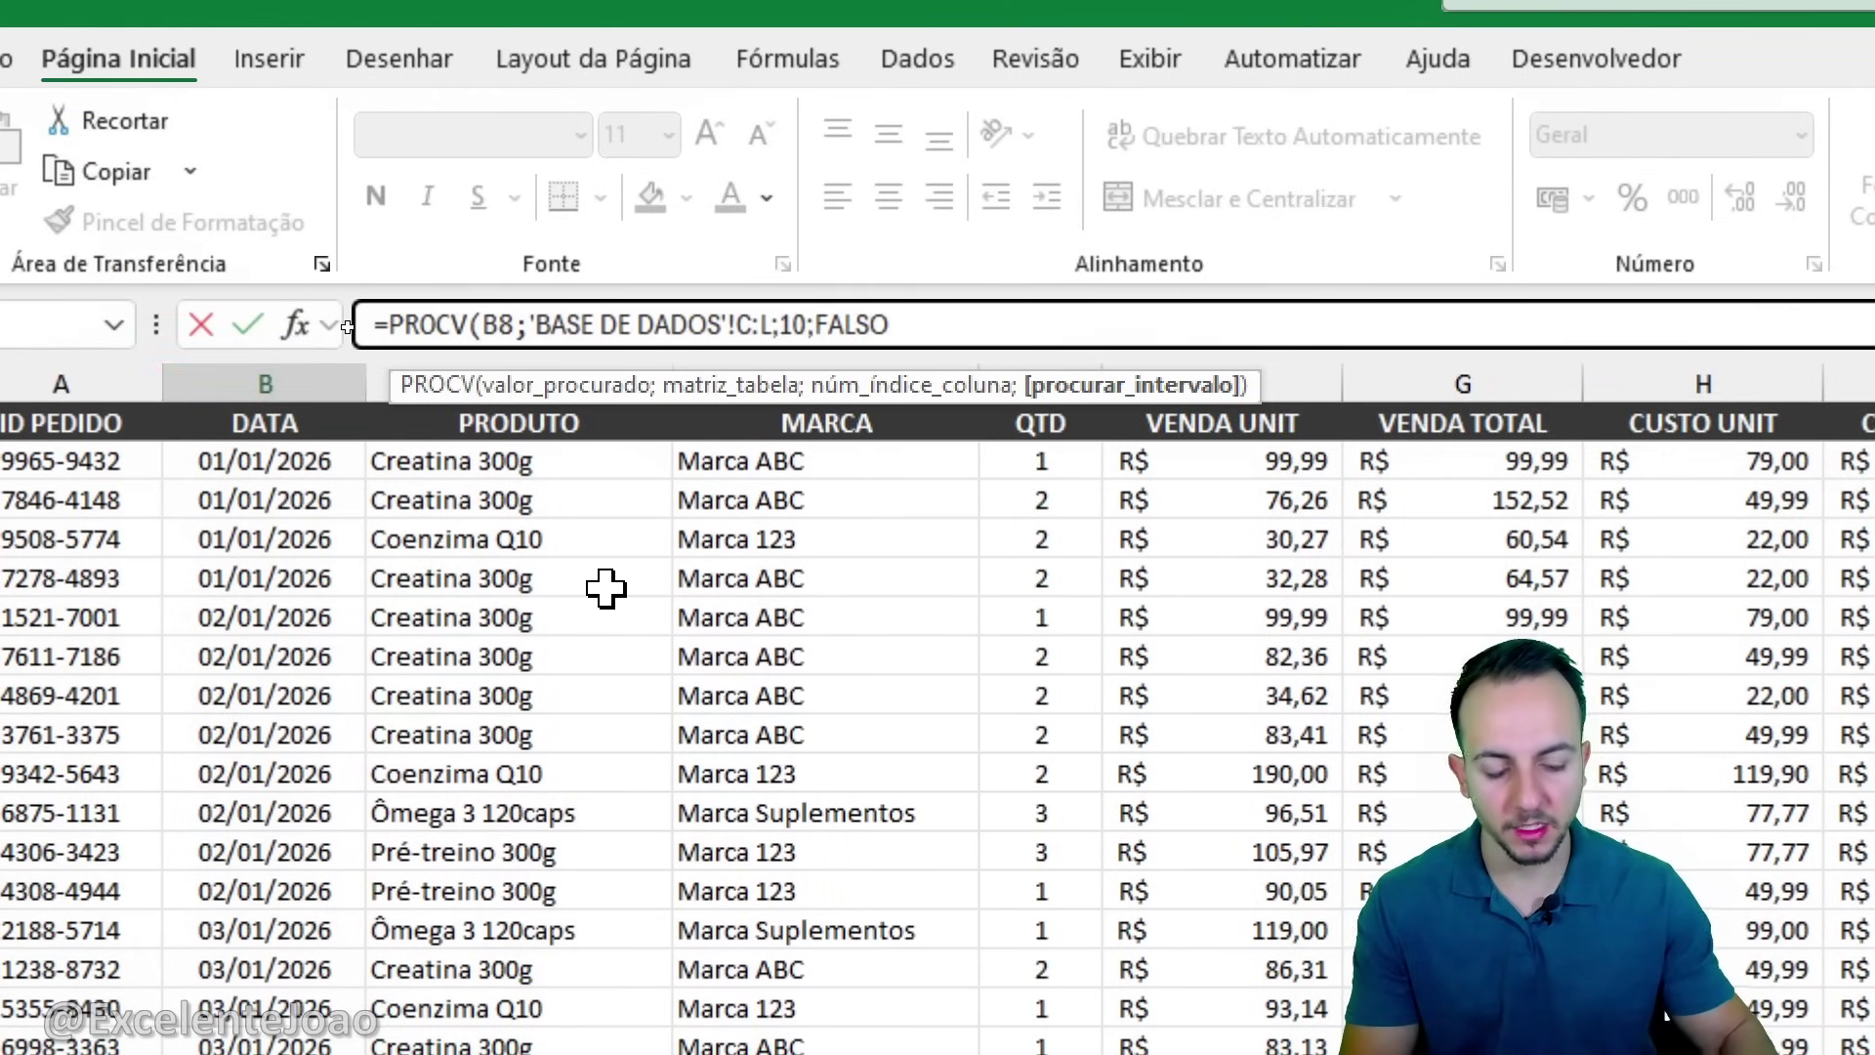
key(Return)
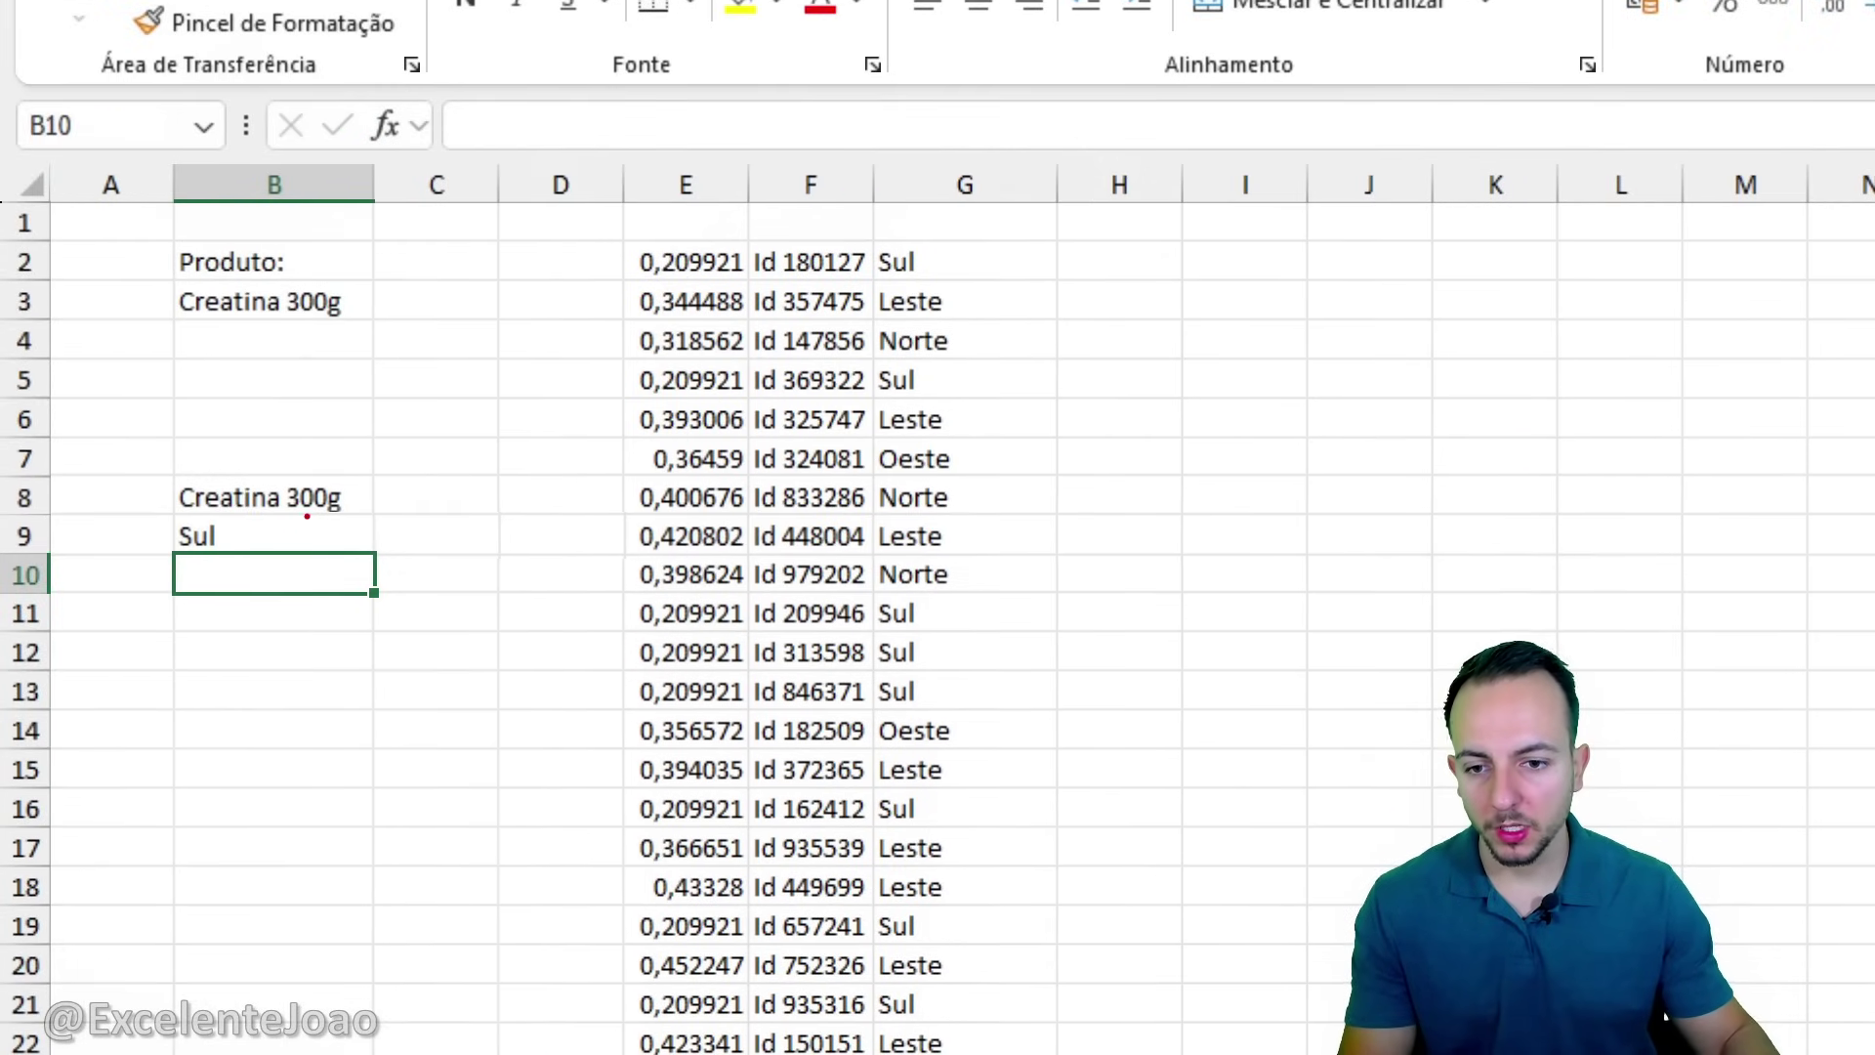
Compare the single PROCV result in cell B9 with the FILTRO list in columns E:G.
drag(242, 534, 202, 583)
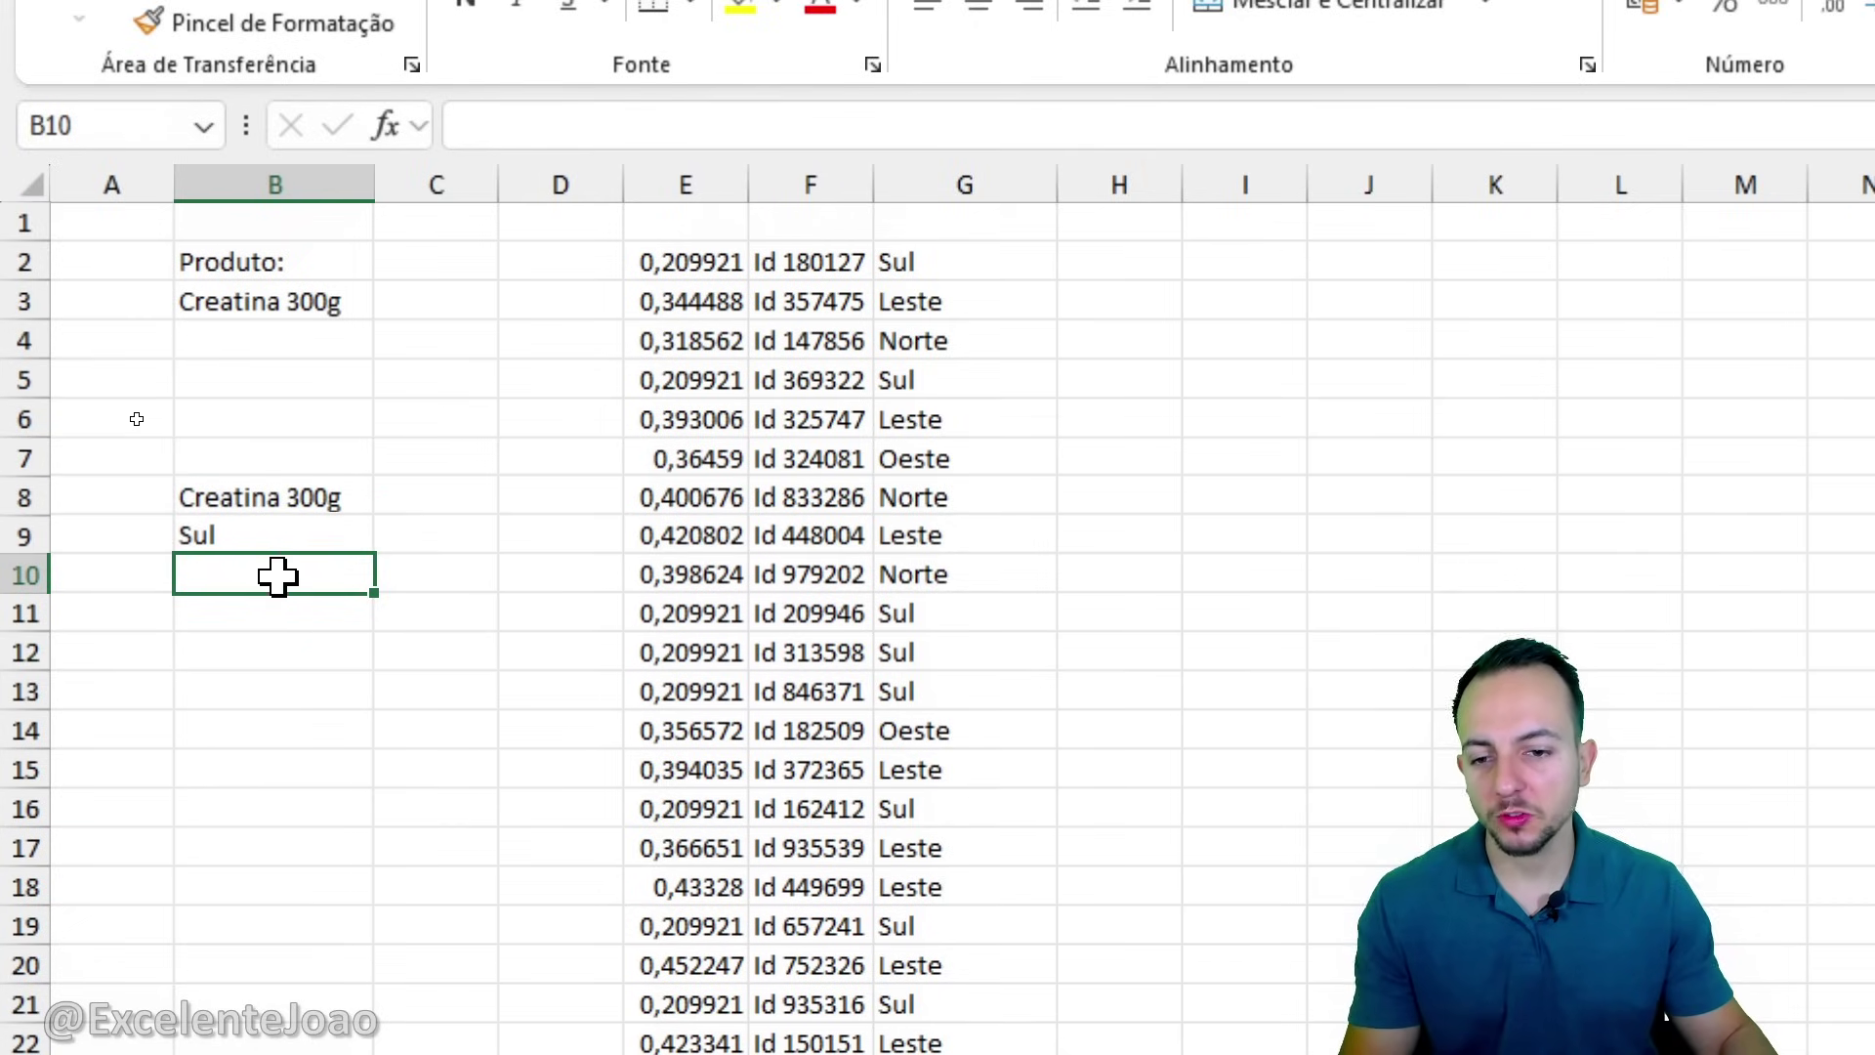
drag(259, 537, 195, 849)
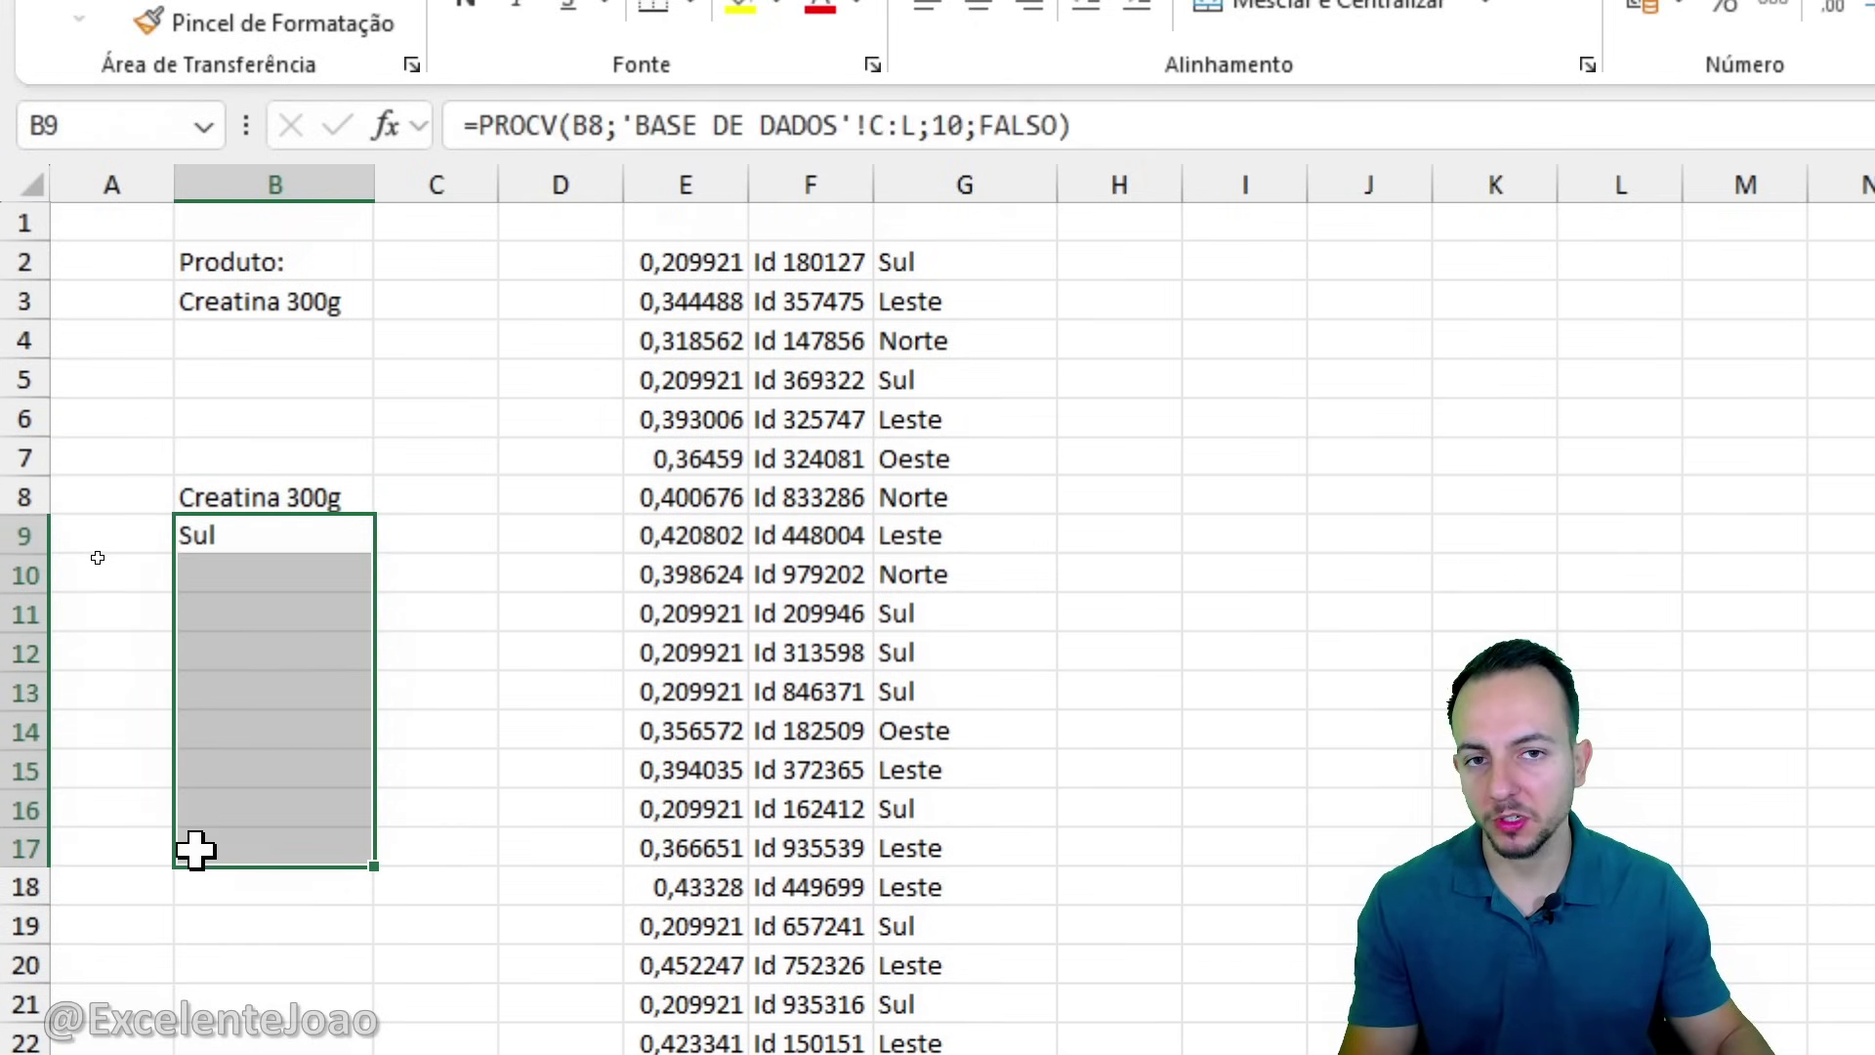
click(284, 527)
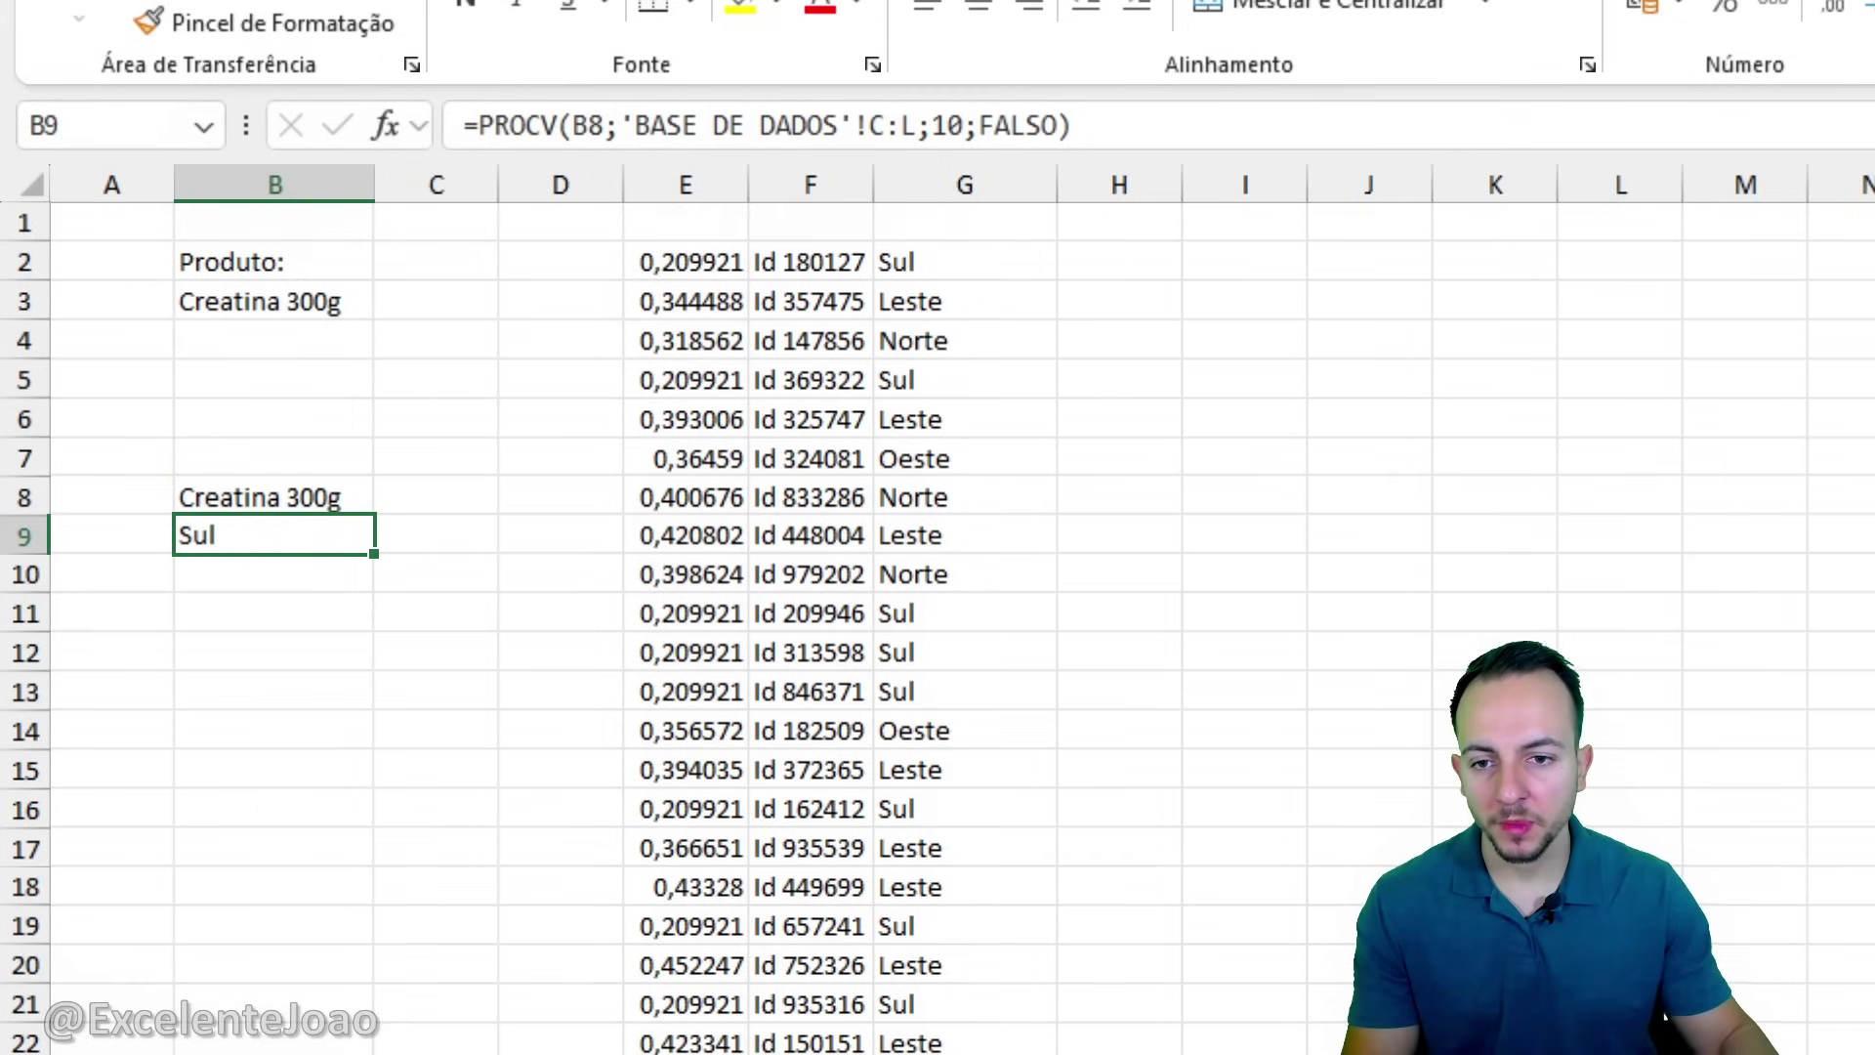
drag(201, 337, 360, 259)
mouse_move(919, 222)
mouse_down()
mouse_move(864, 298)
mouse_move(938, 213)
mouse_up()
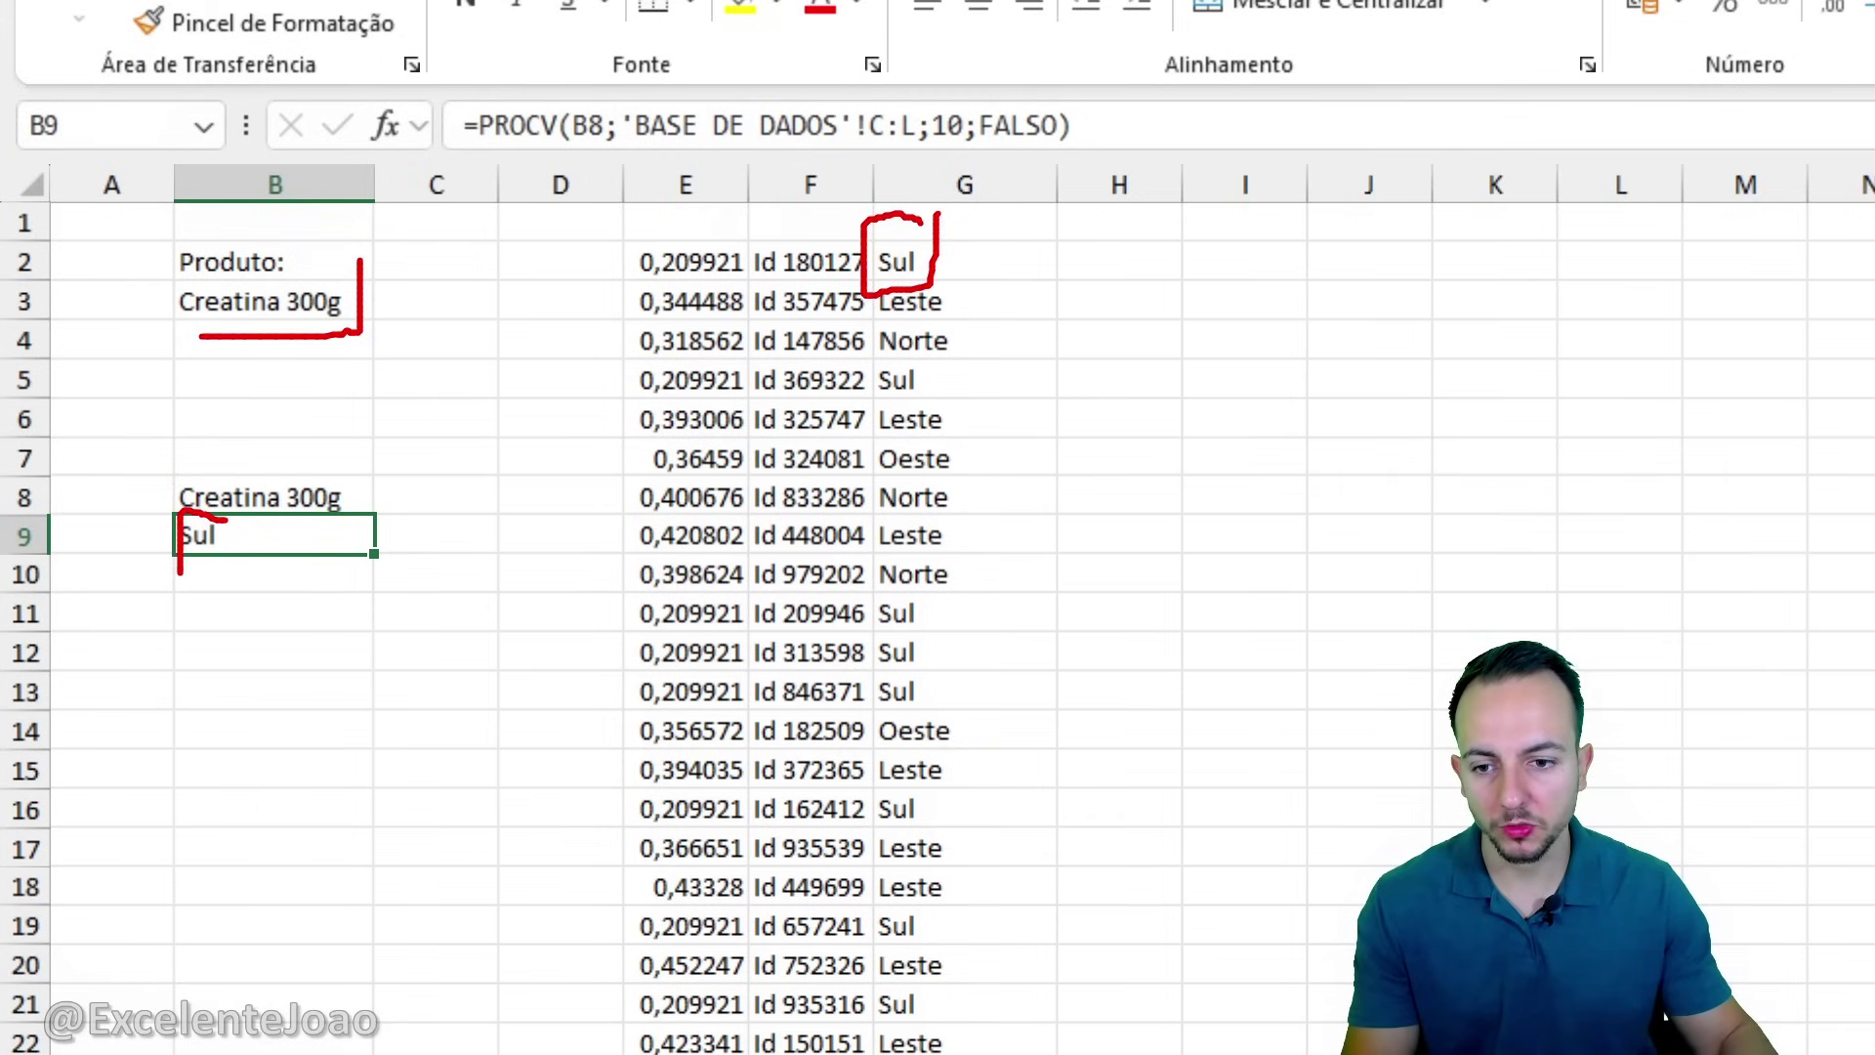
drag(180, 573, 252, 523)
key(Escape)
Change the product criterion in cell B3 to "Coenzima Q10".
click(282, 302)
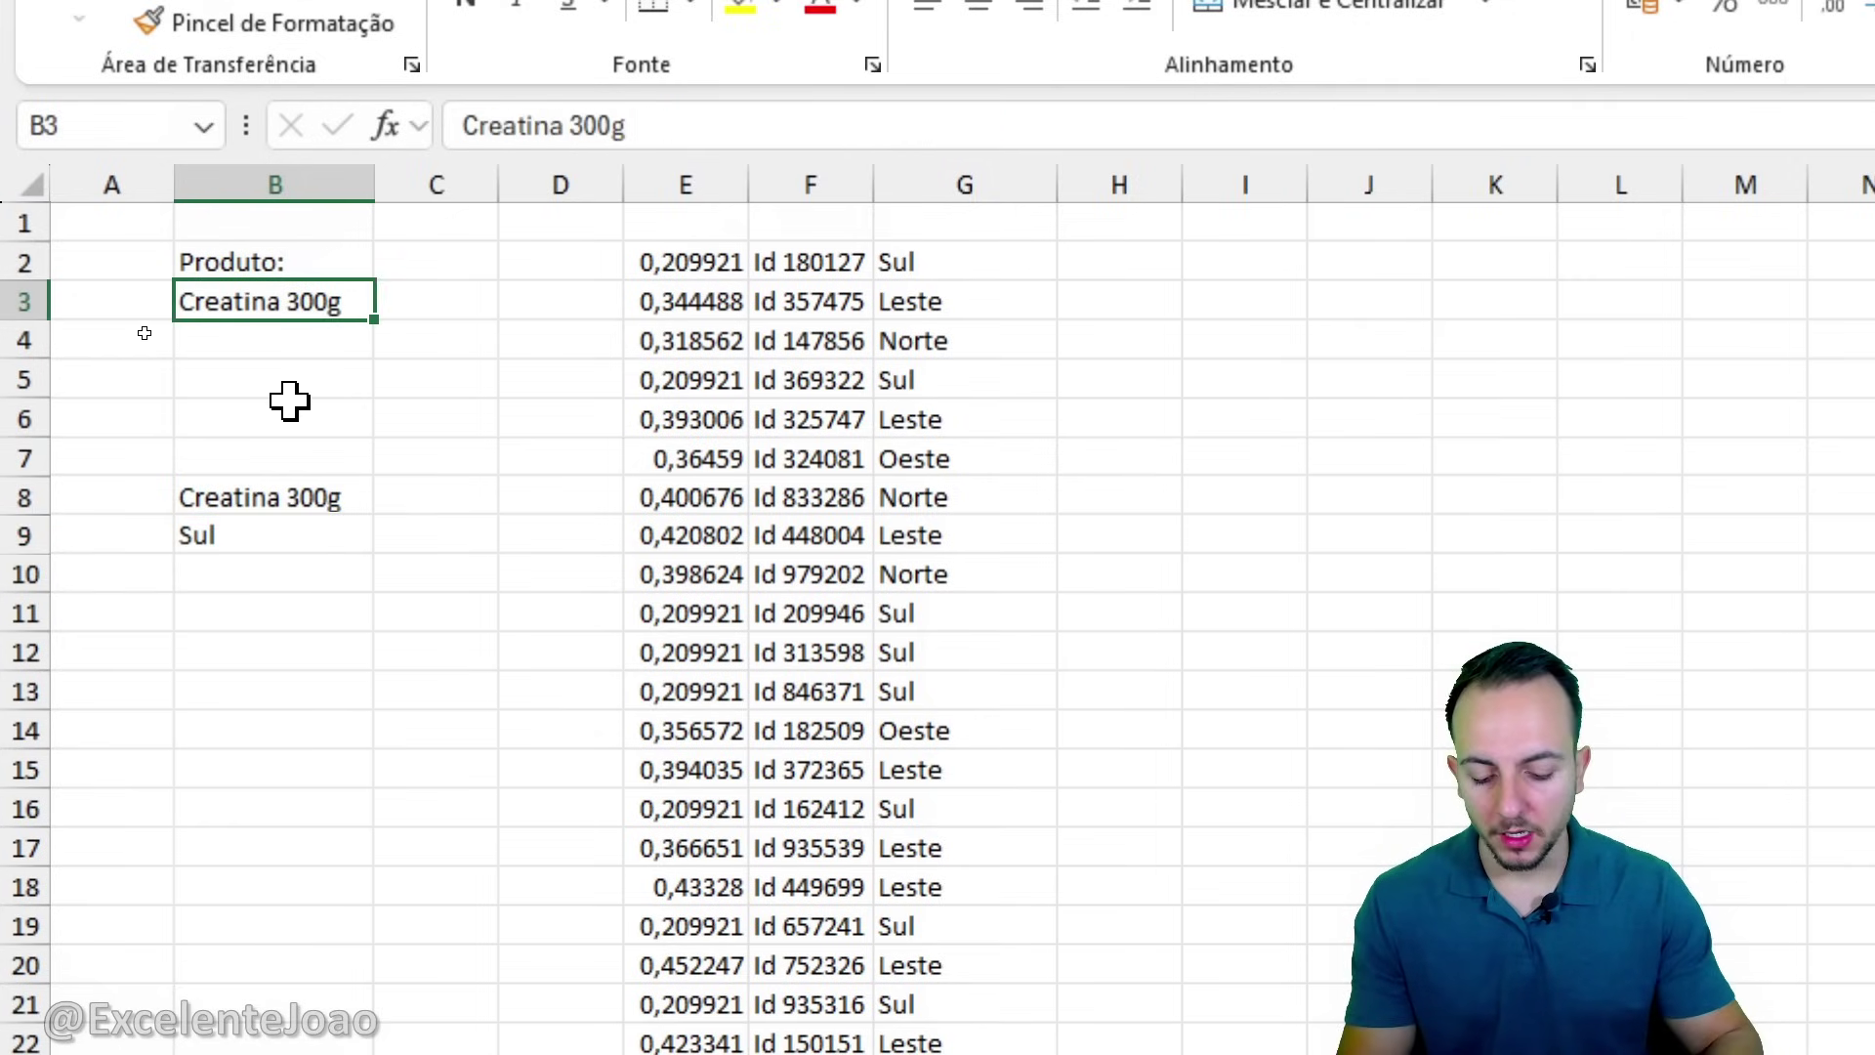
text(Coenzima)
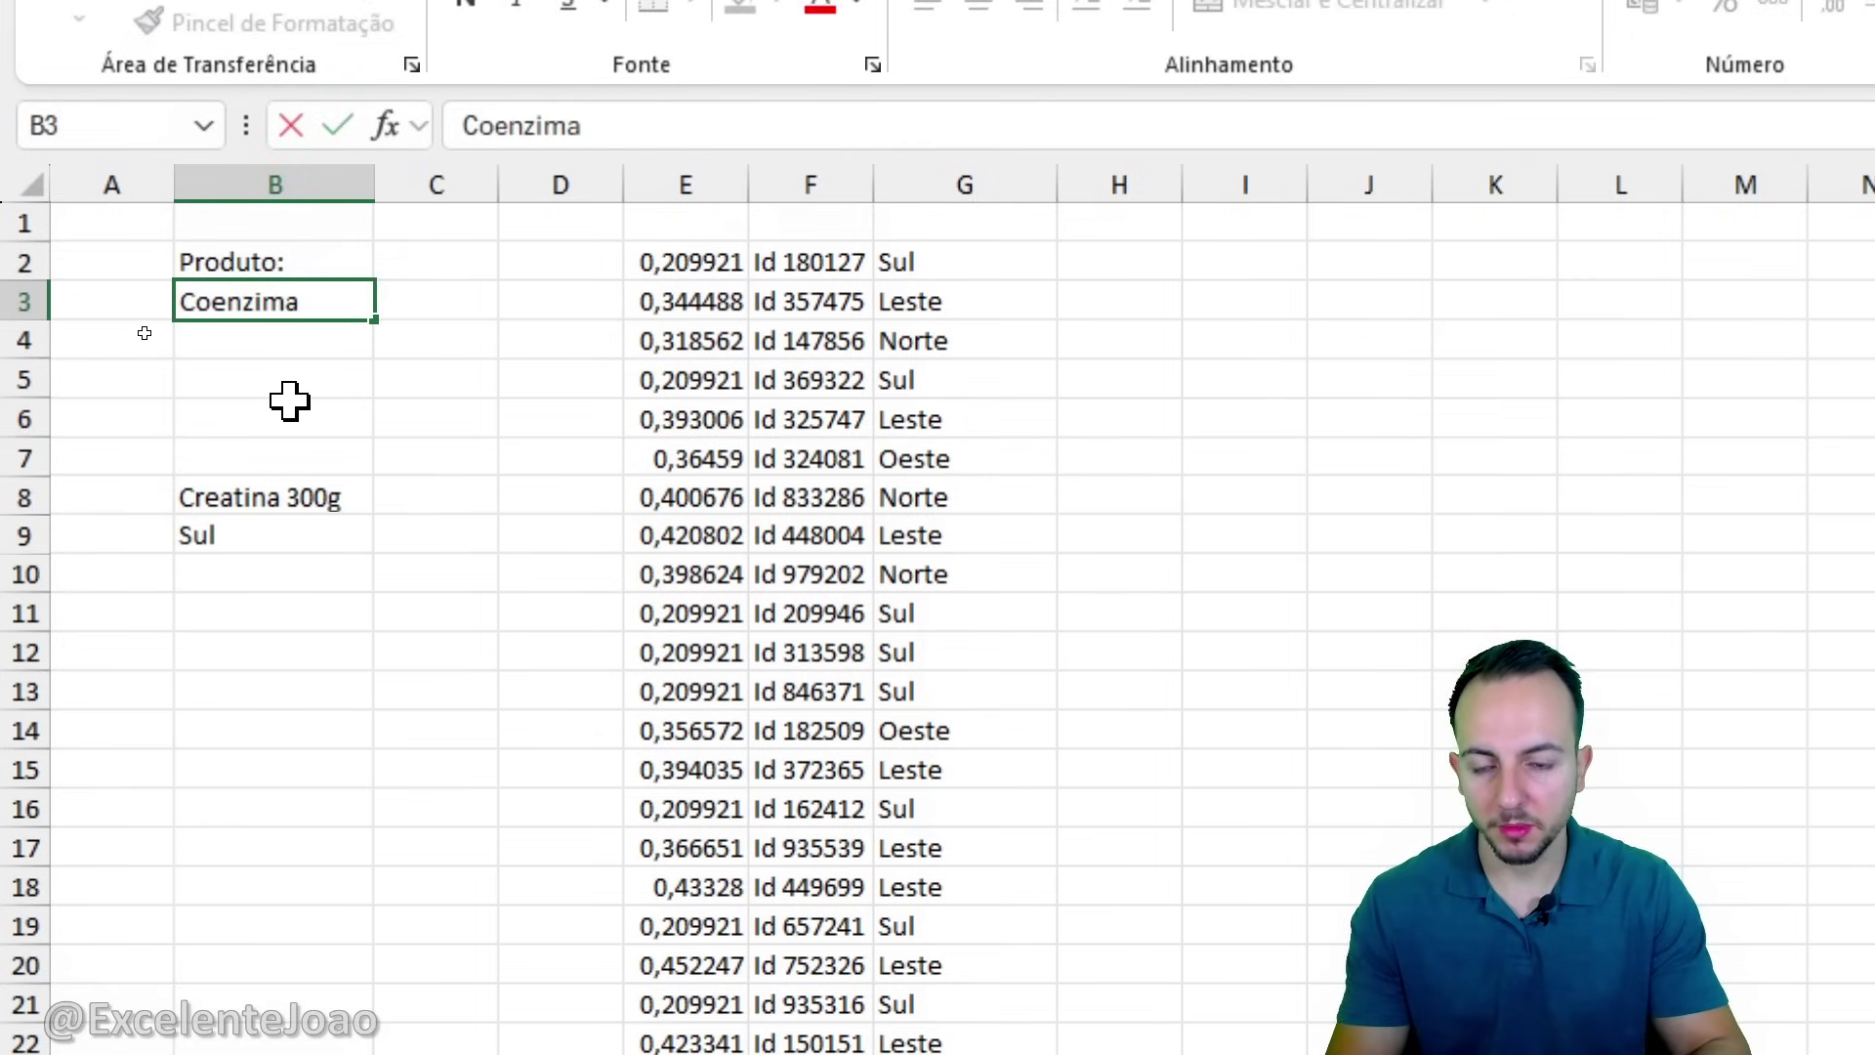
text( Q10)
key(Return)
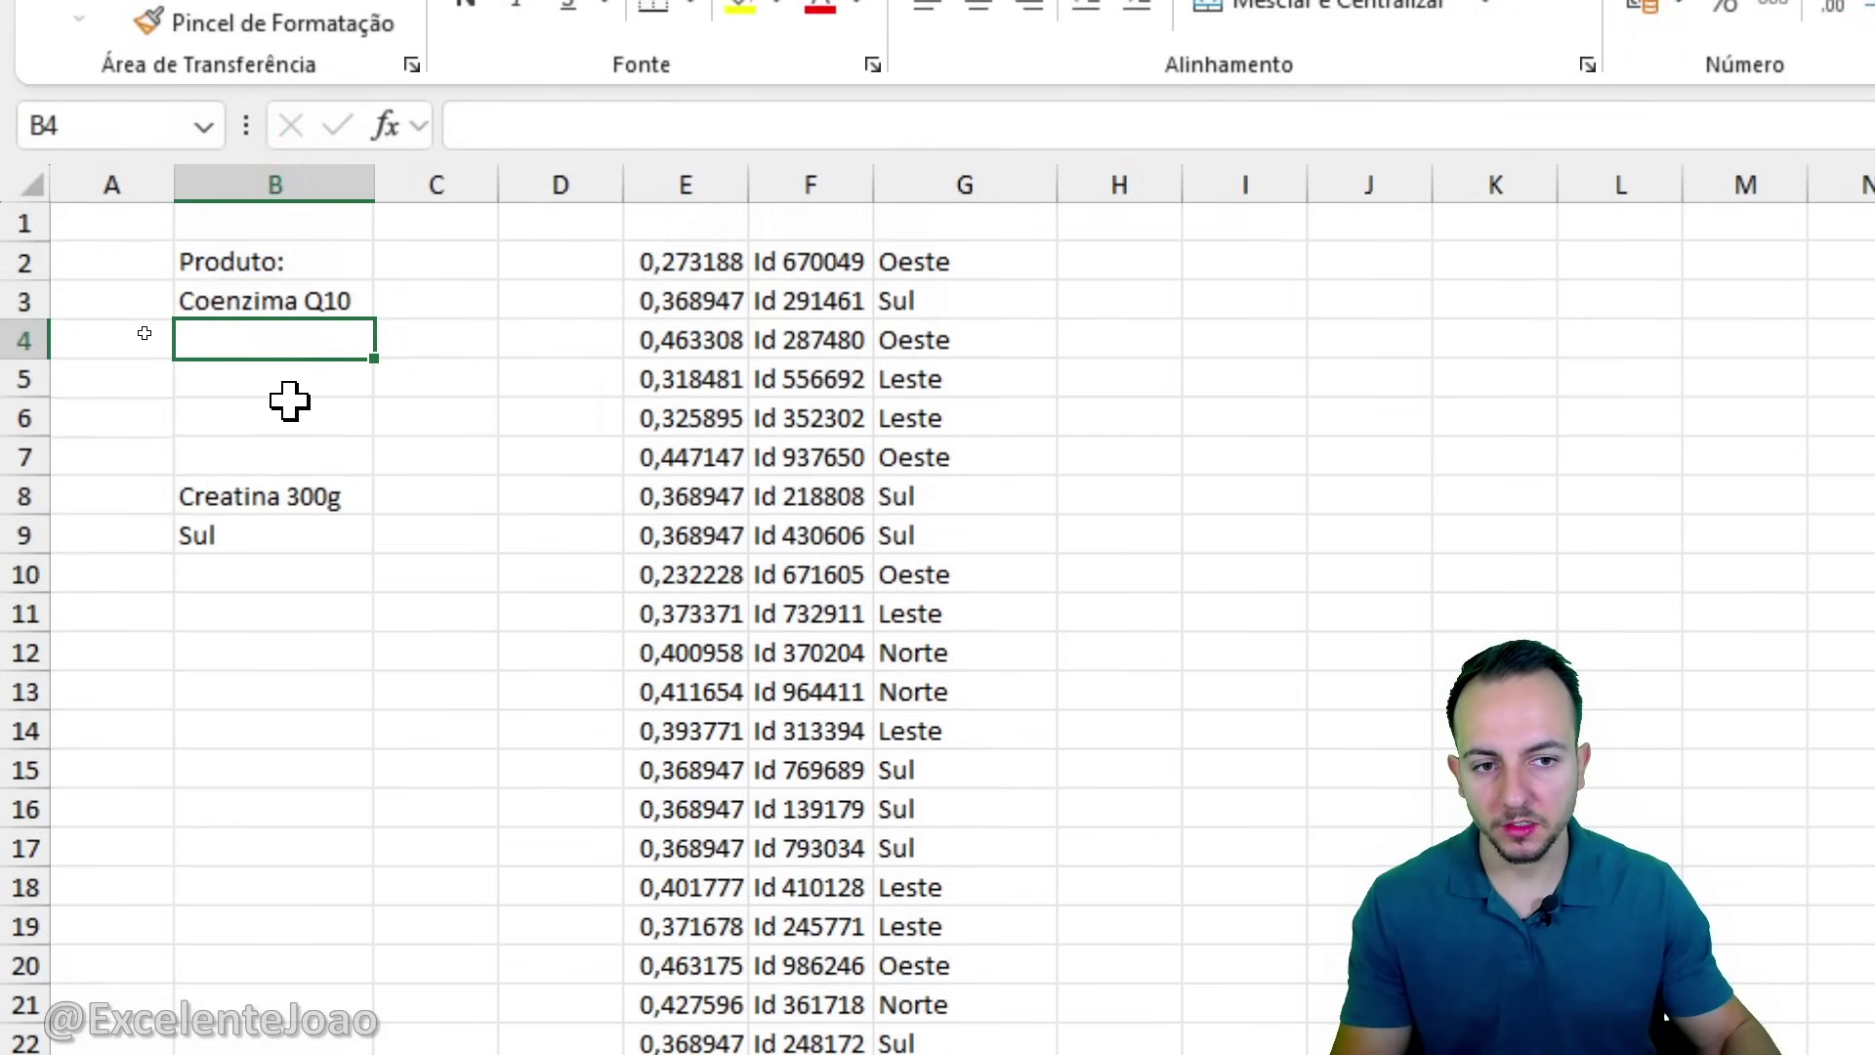
Copy the product from cell B3 into the PROCV lookup cell B8.
click(302, 493)
click(358, 298)
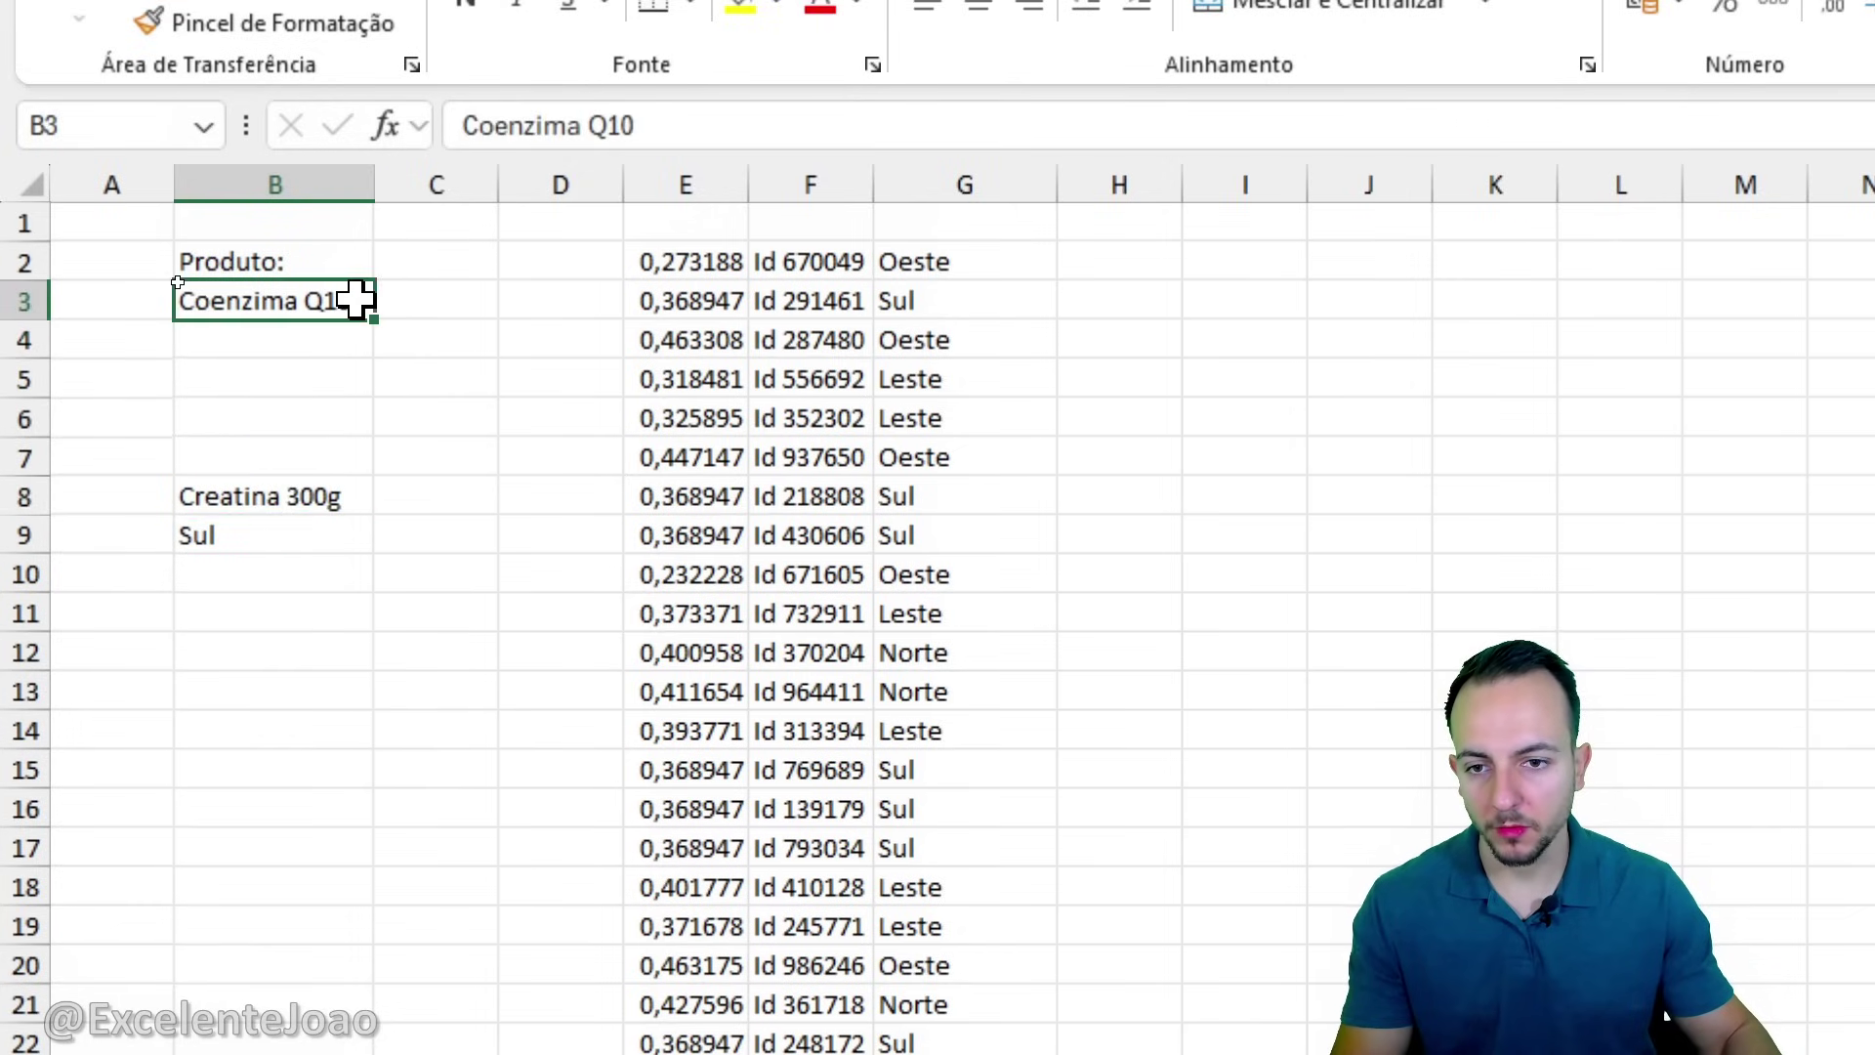
key(ctrl+c)
click(327, 498)
key(ctrl+v)
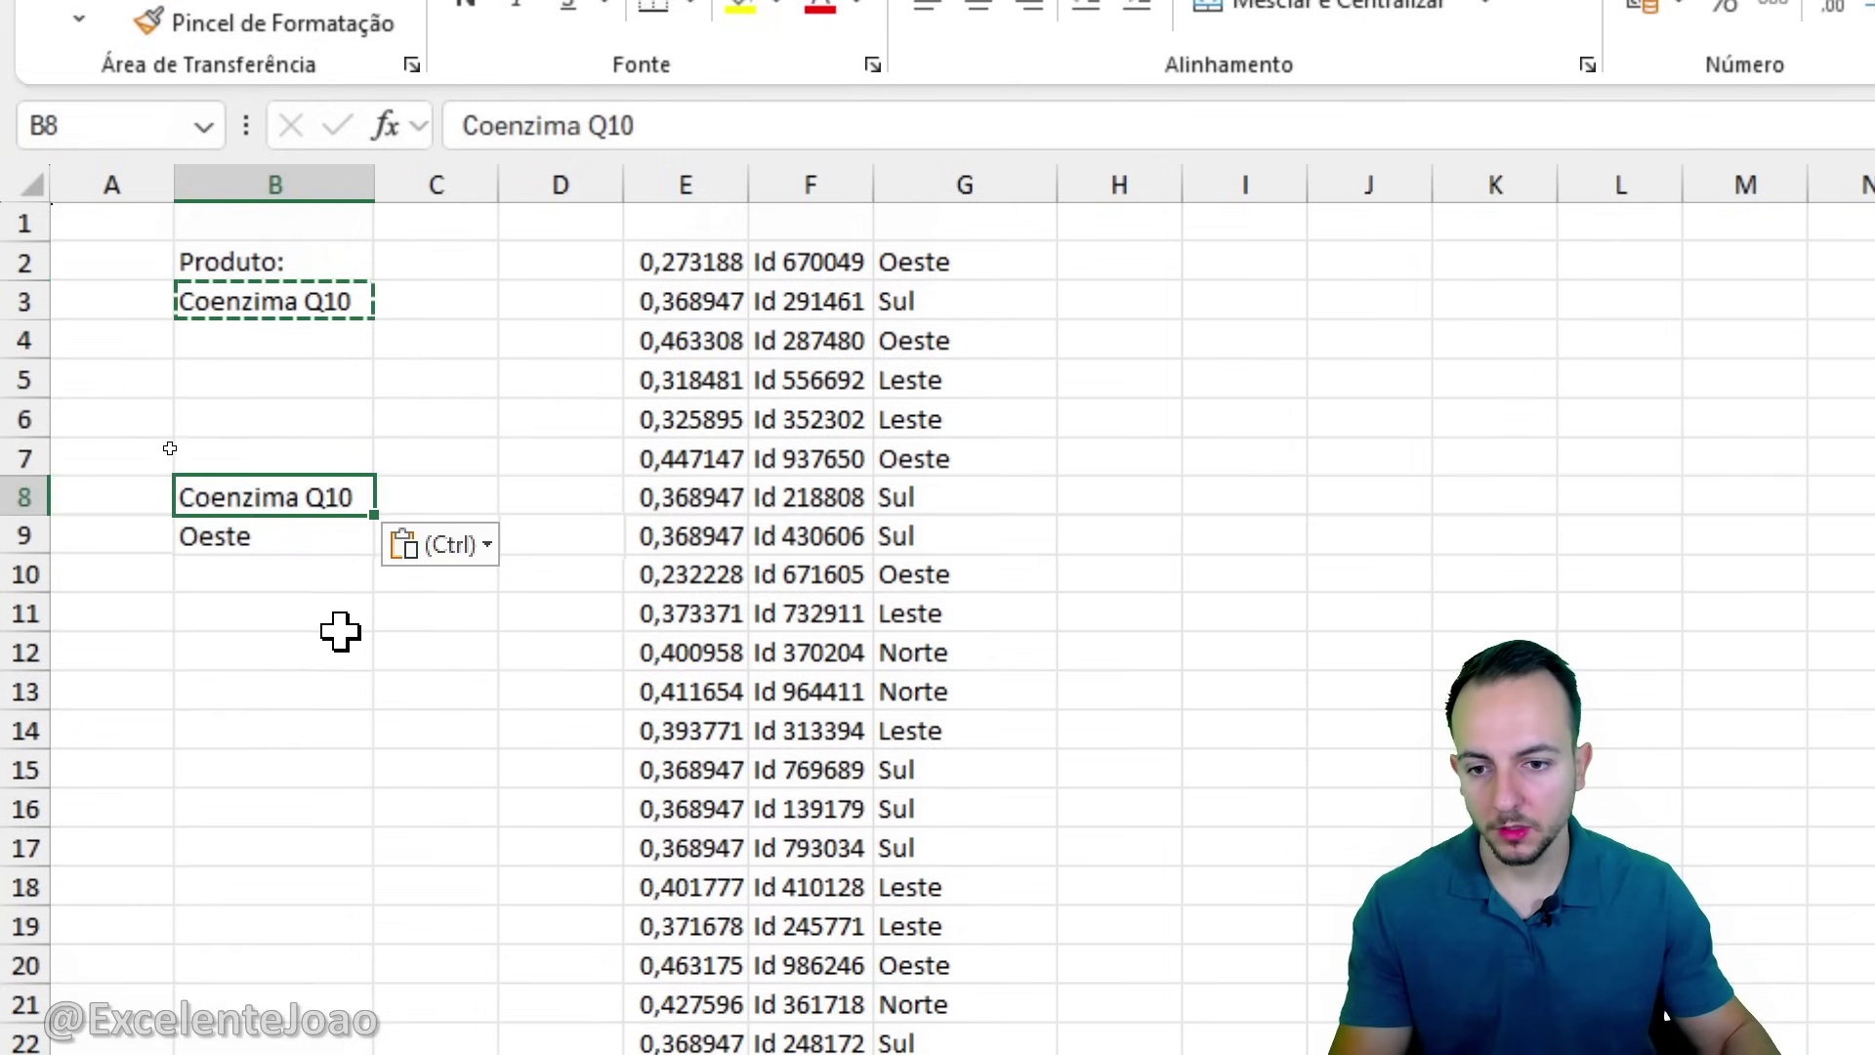
key(Escape)
click(341, 625)
Compare the PROCV result in B9 with the first LOJA value of the FILTRO list, and inspect the PROCV formula.
mouse_move(229, 328)
mouse_down()
mouse_move(412, 293)
mouse_move(552, 317)
mouse_move(923, 278)
mouse_move(936, 212)
mouse_move(942, 273)
mouse_up()
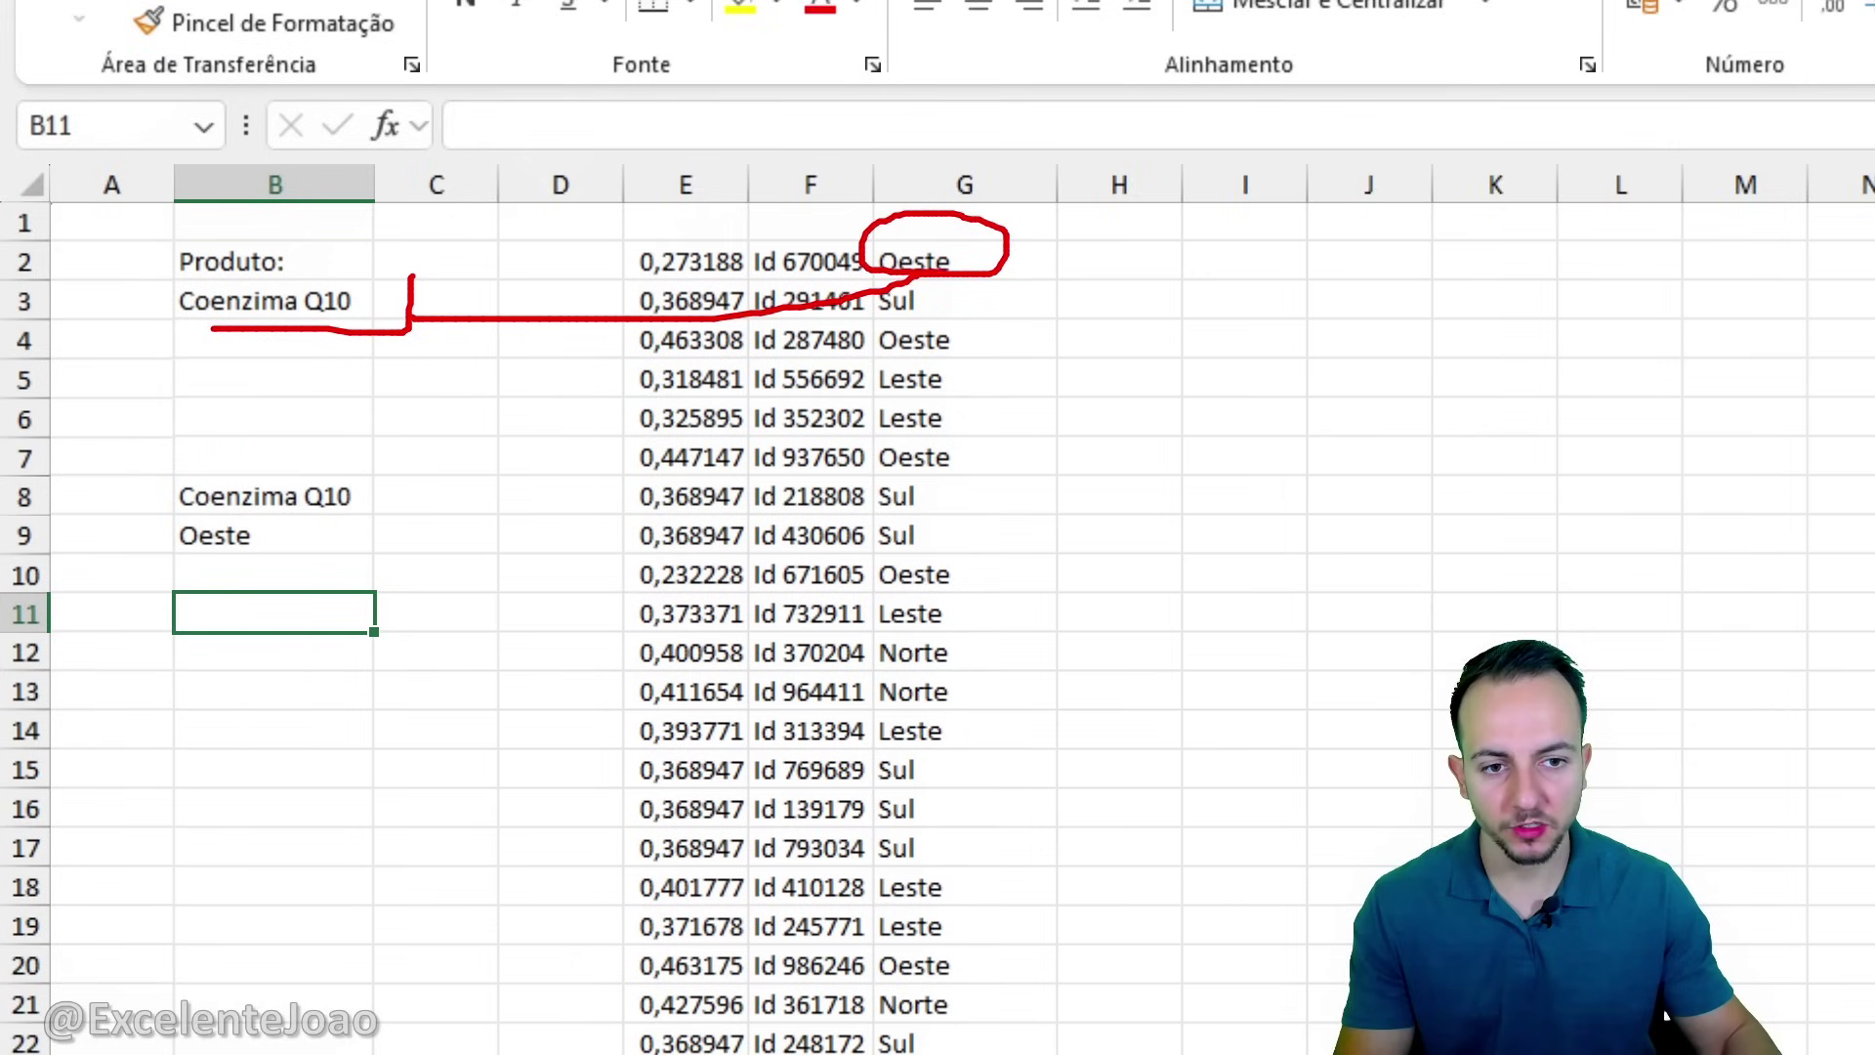
mouse_move(275, 486)
mouse_down()
mouse_move(179, 512)
mouse_move(278, 491)
mouse_up()
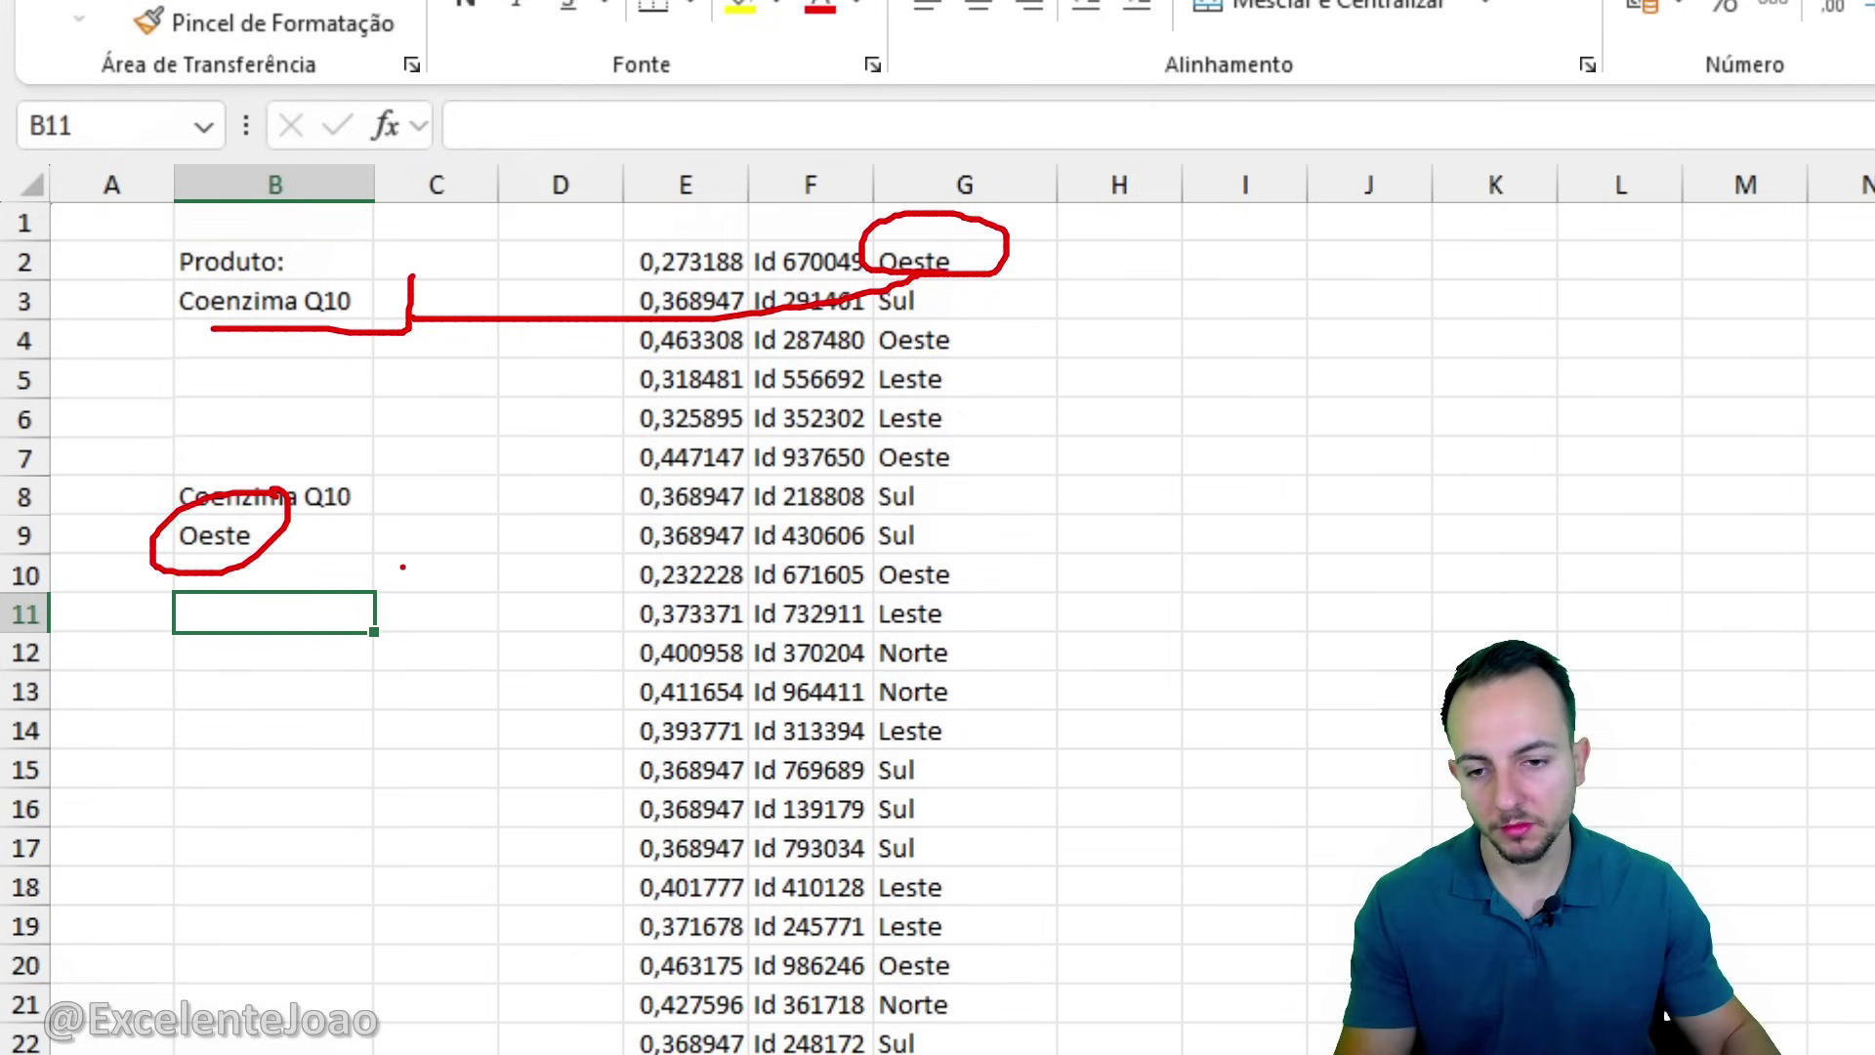
key(Escape)
click(325, 530)
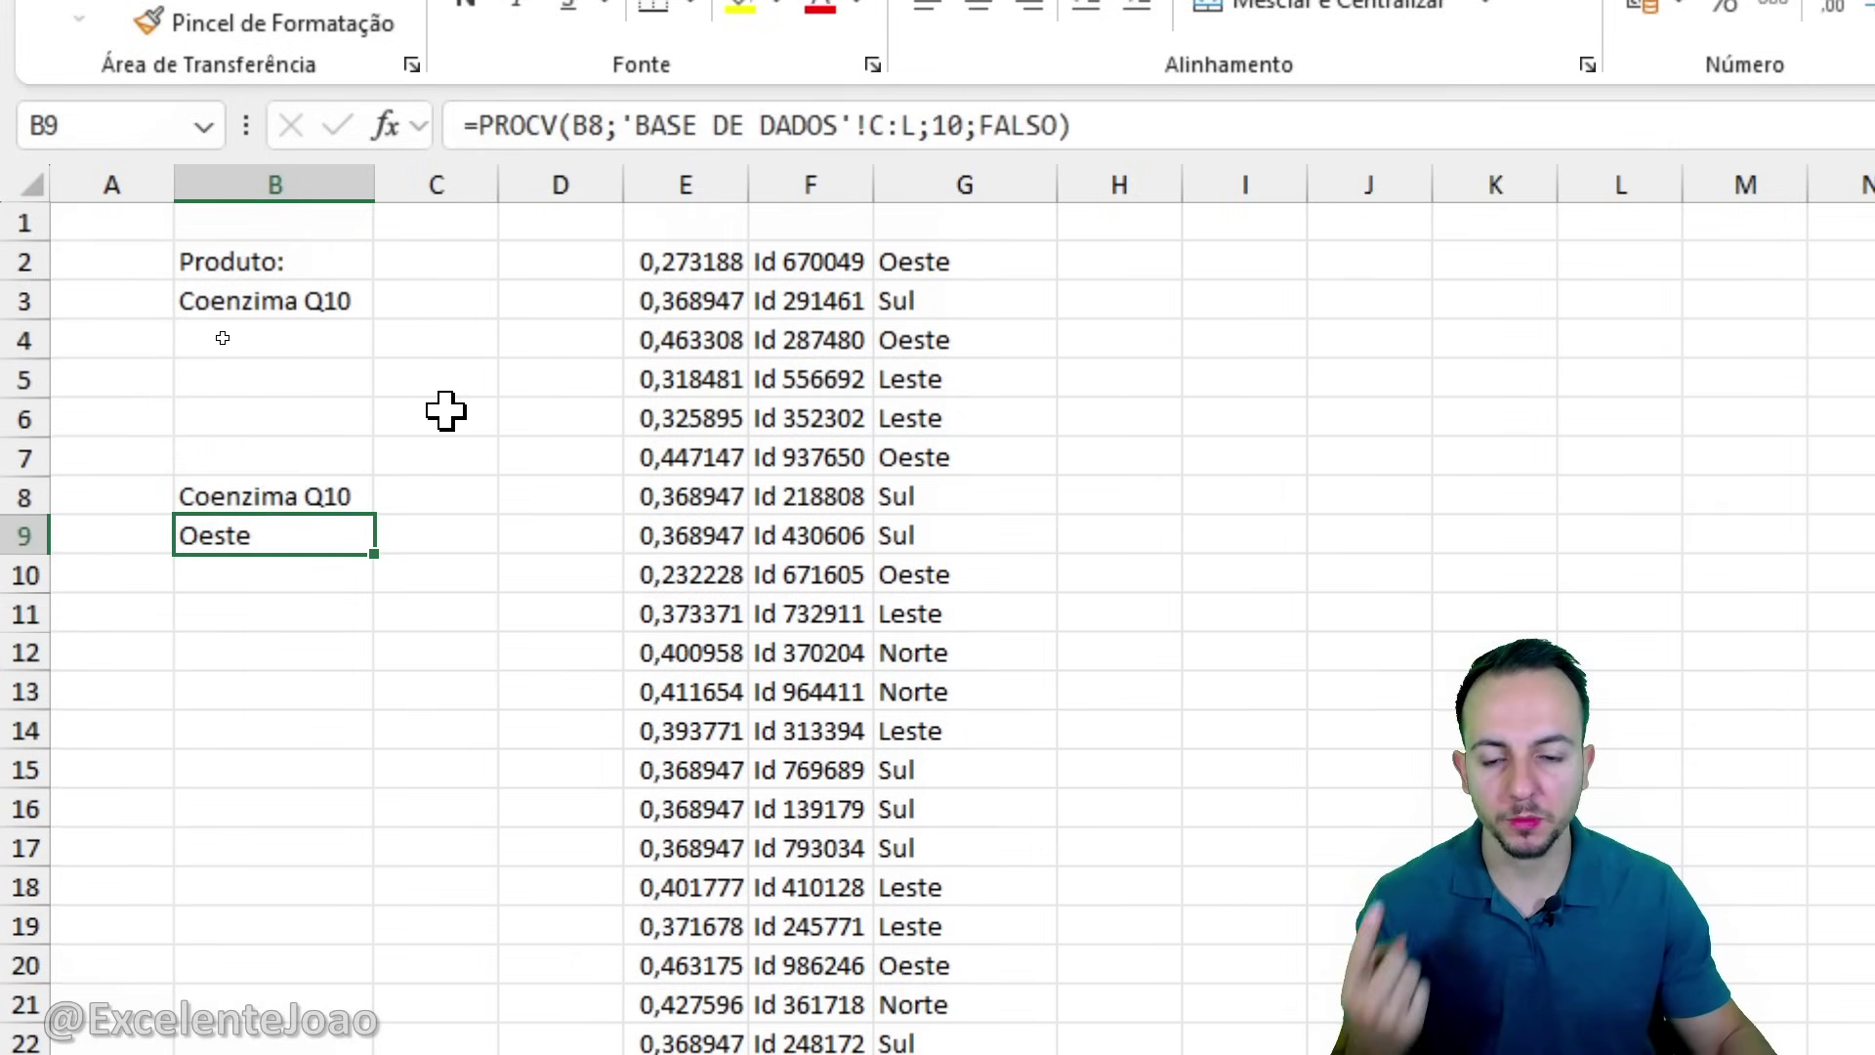
double_click(340, 542)
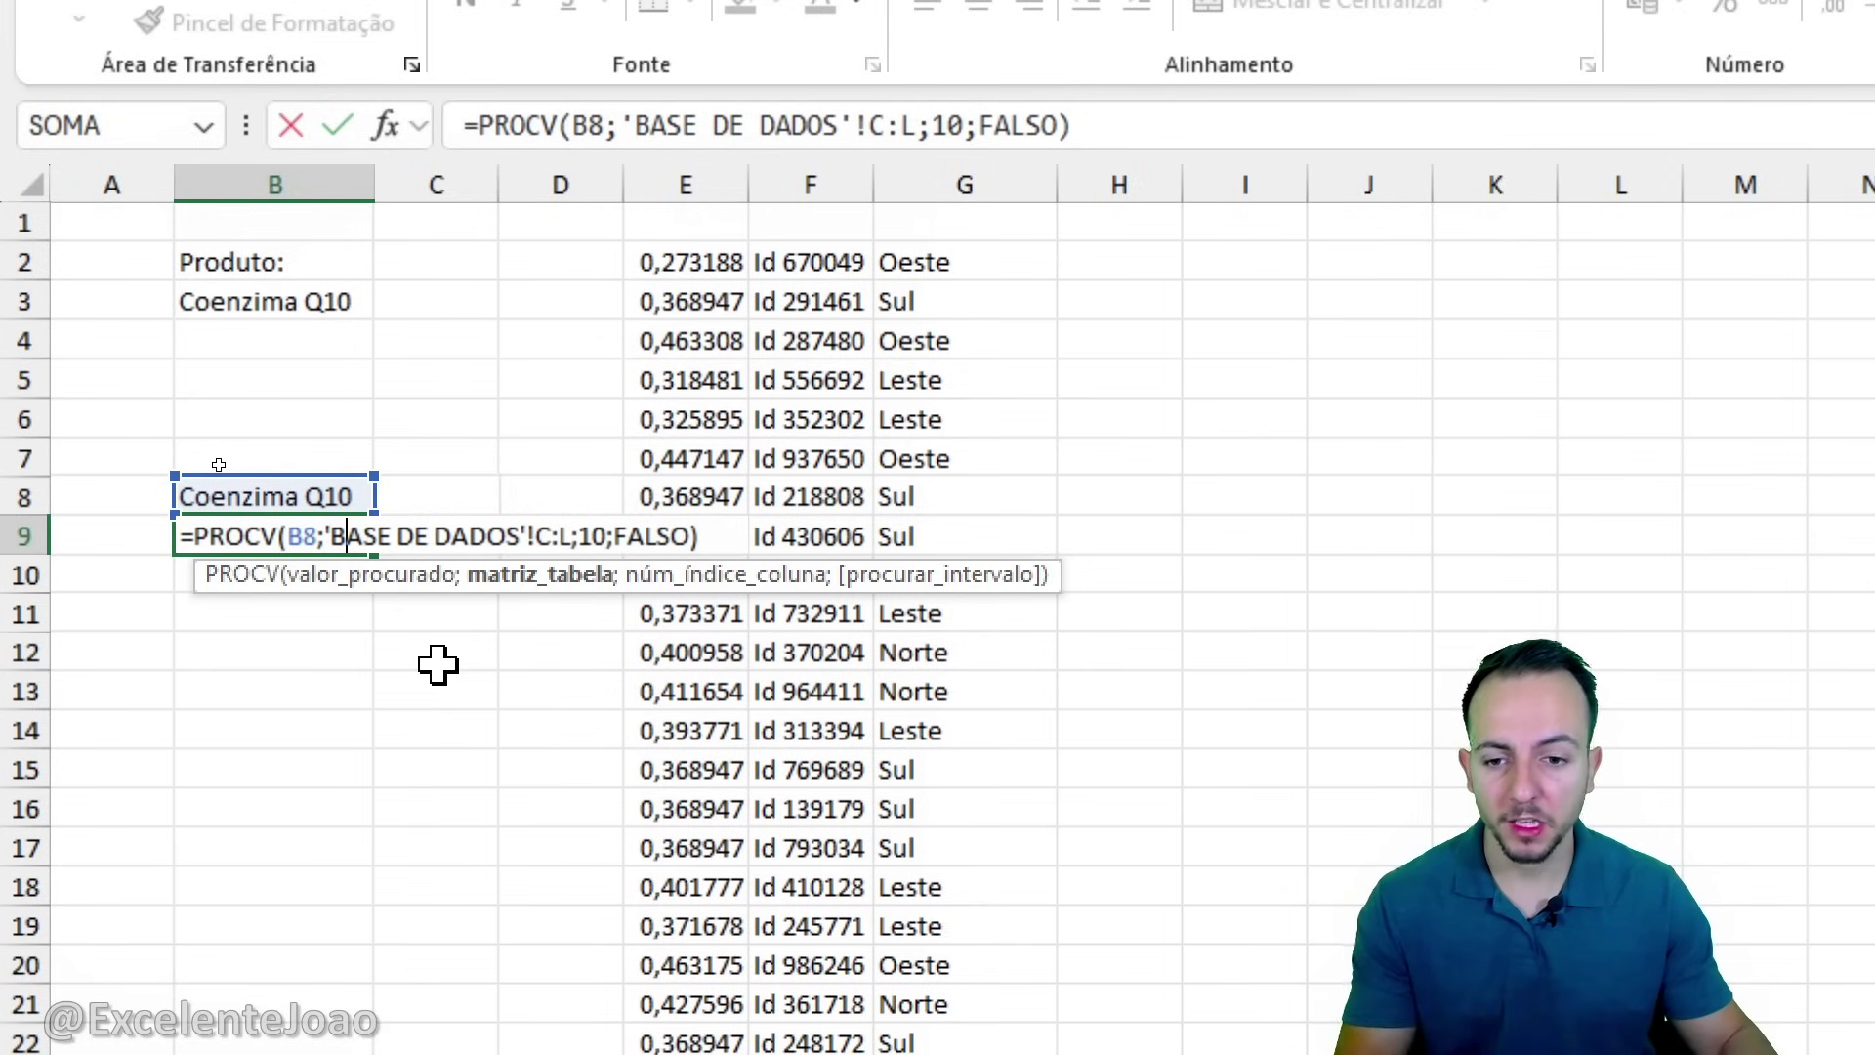
key(Escape)
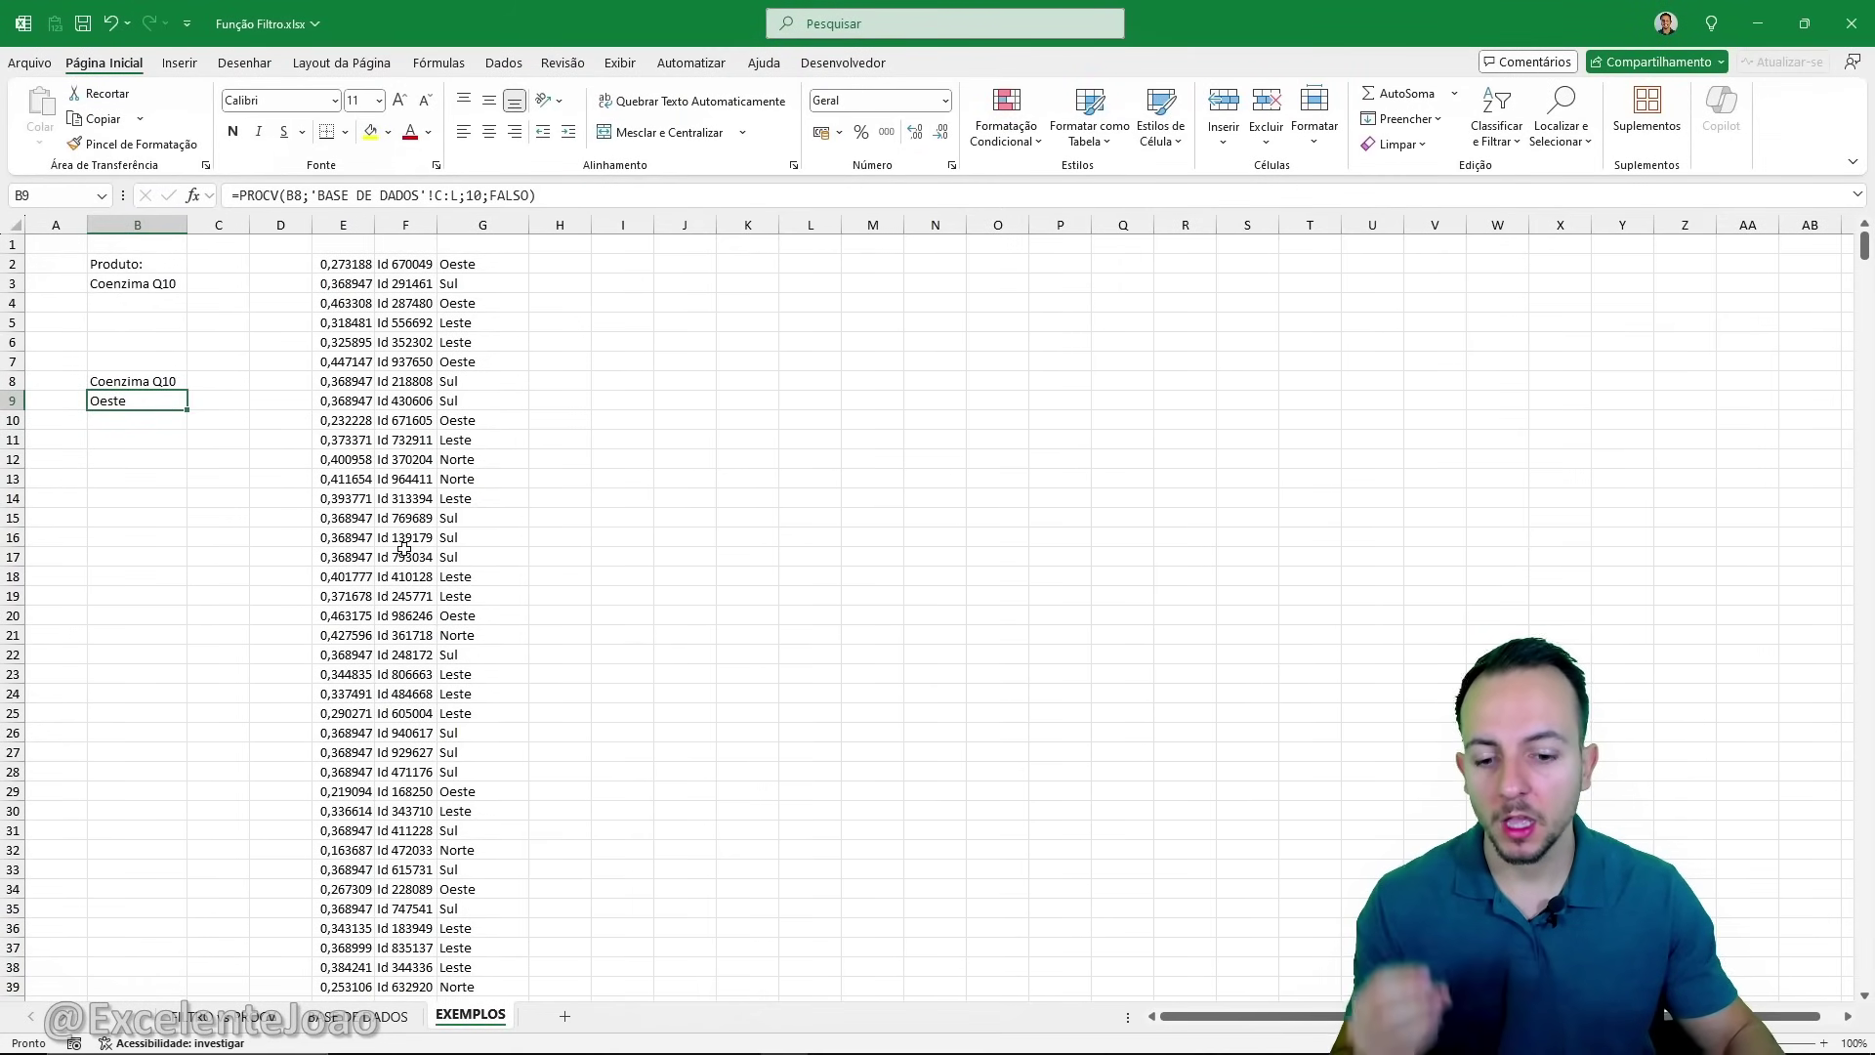
Review columns A:L of BASE DE DADOS, especially CUSTO TOTAL through LOJA, and return to EXEMPLOS.
click(376, 1016)
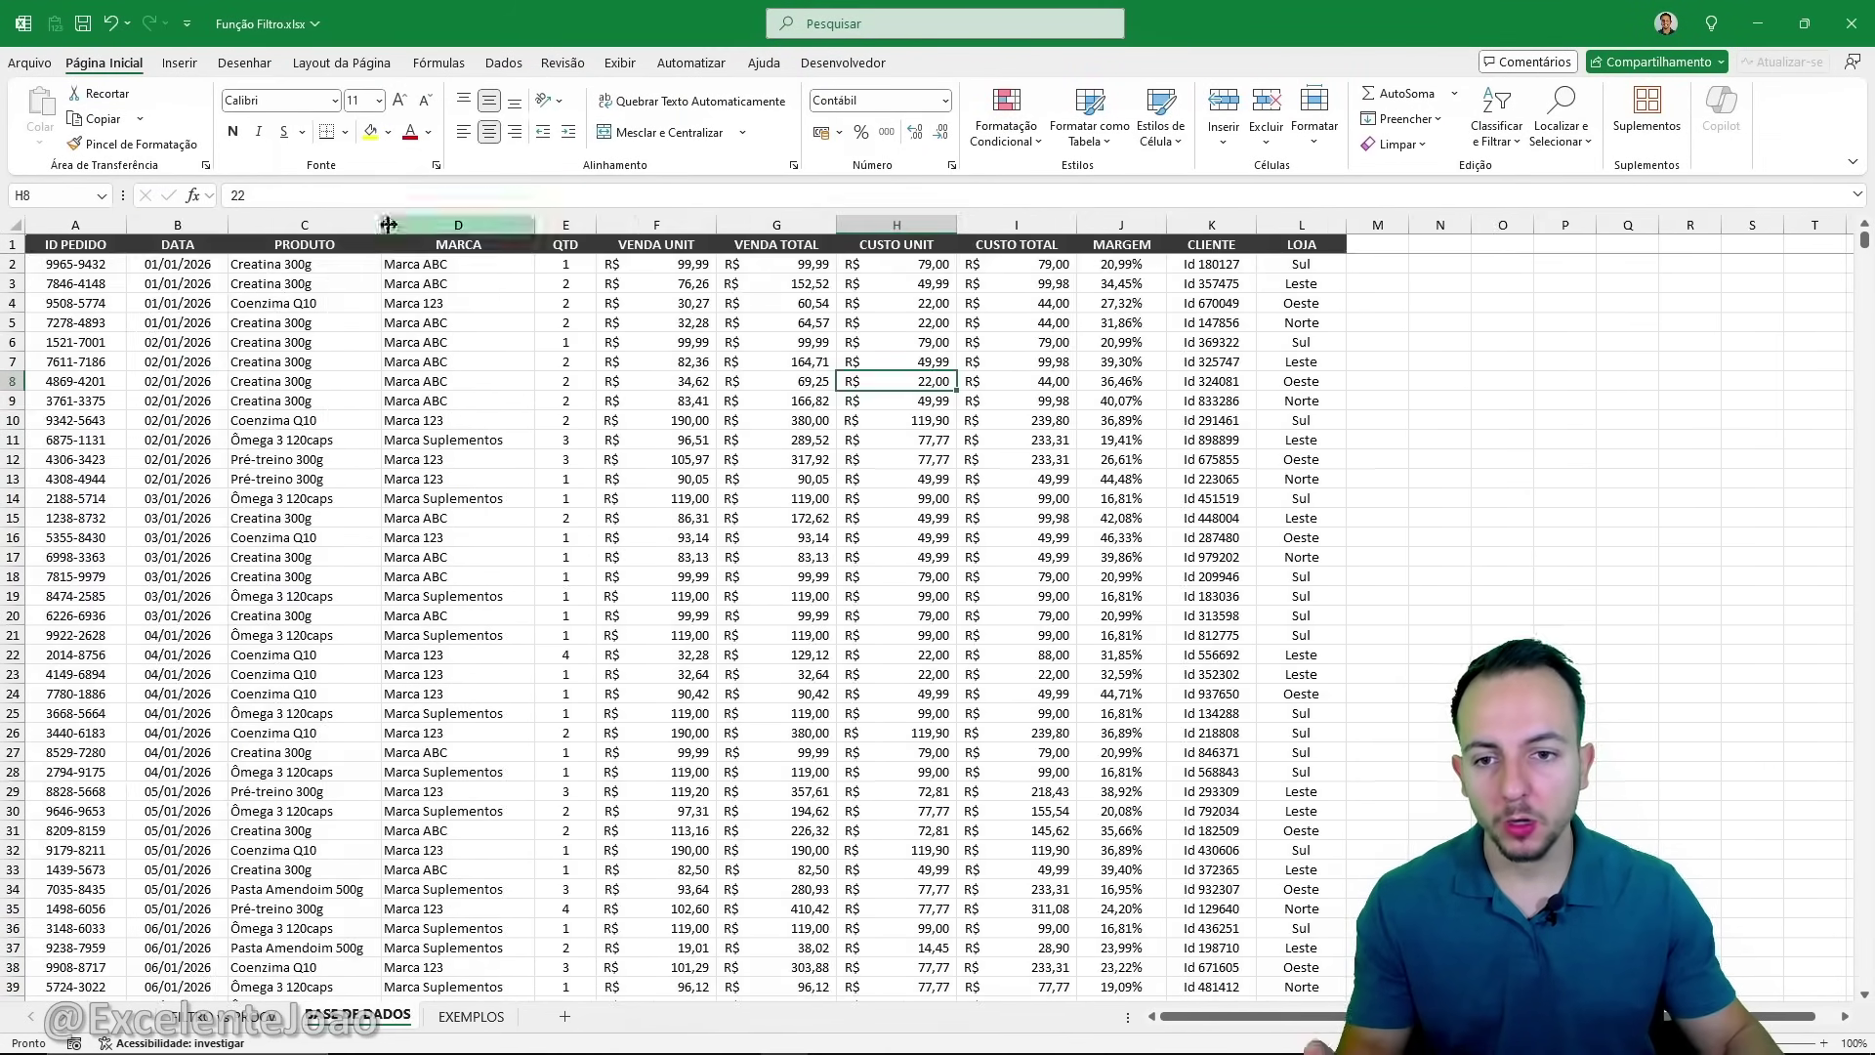
drag(82, 220, 1272, 213)
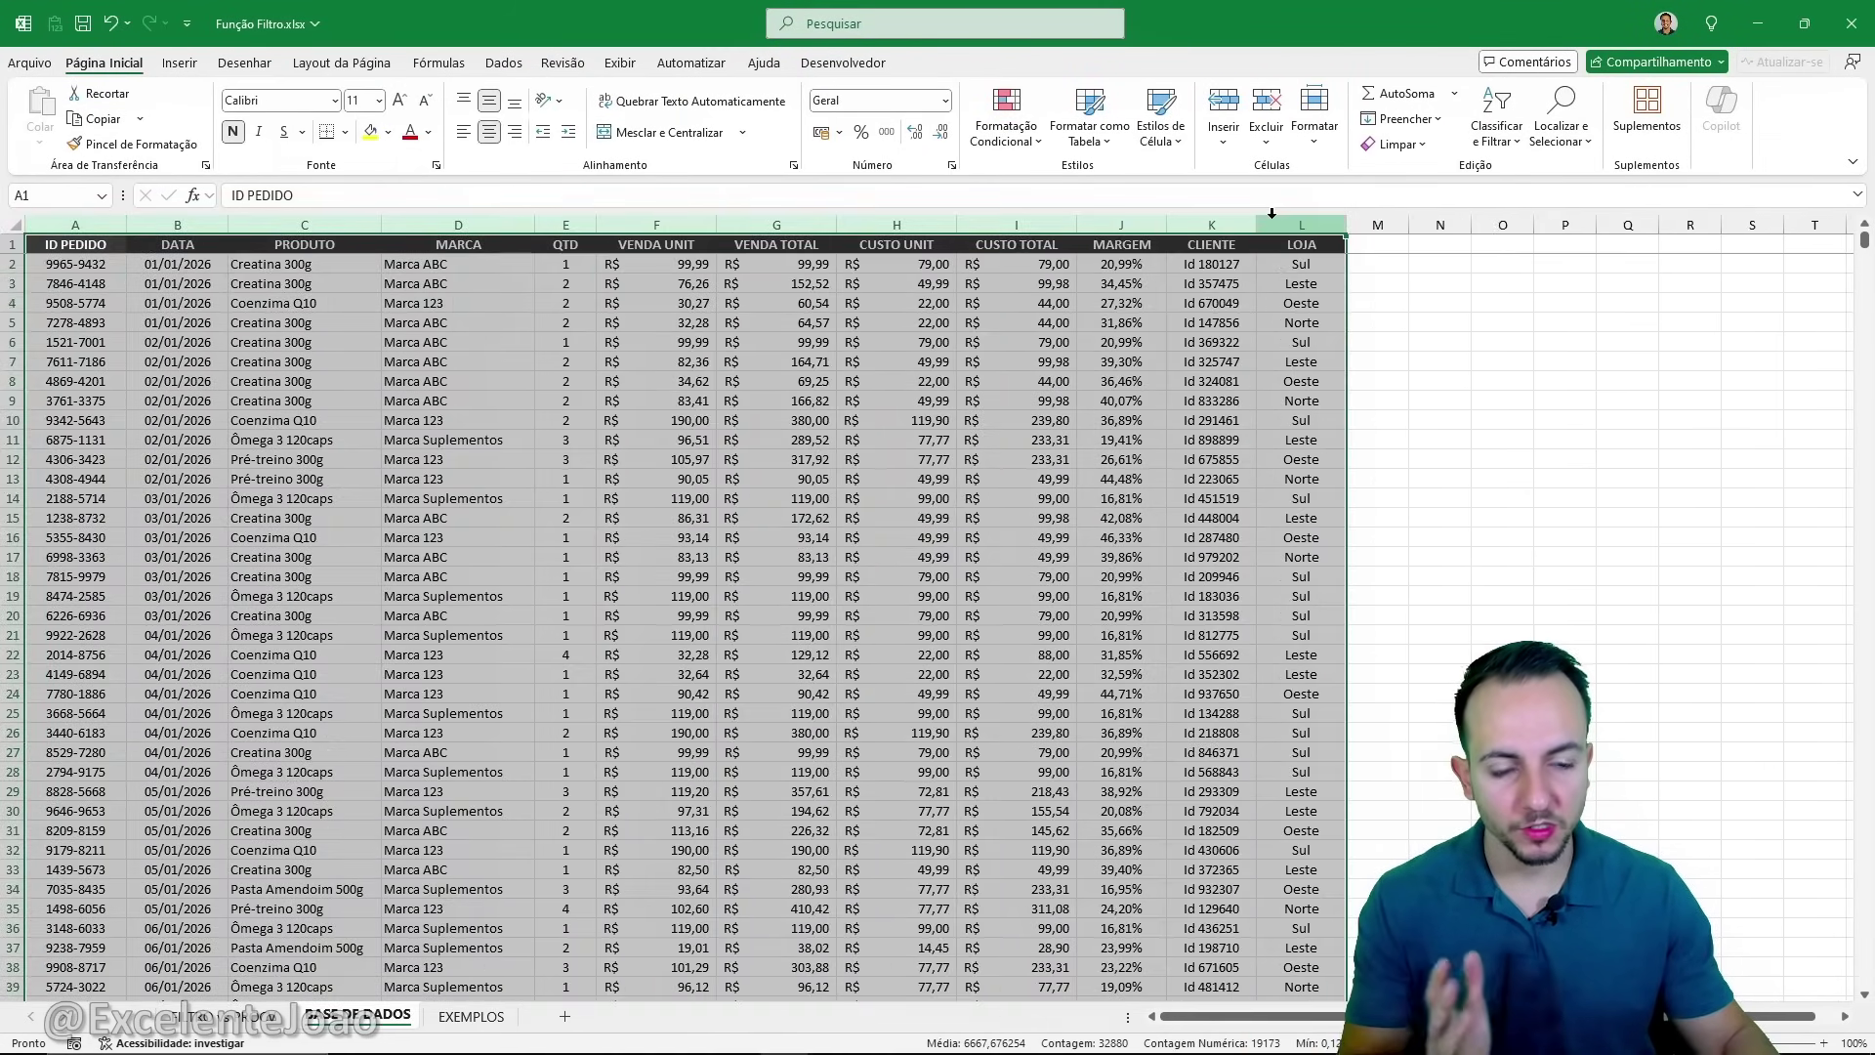
drag(1016, 224, 1299, 223)
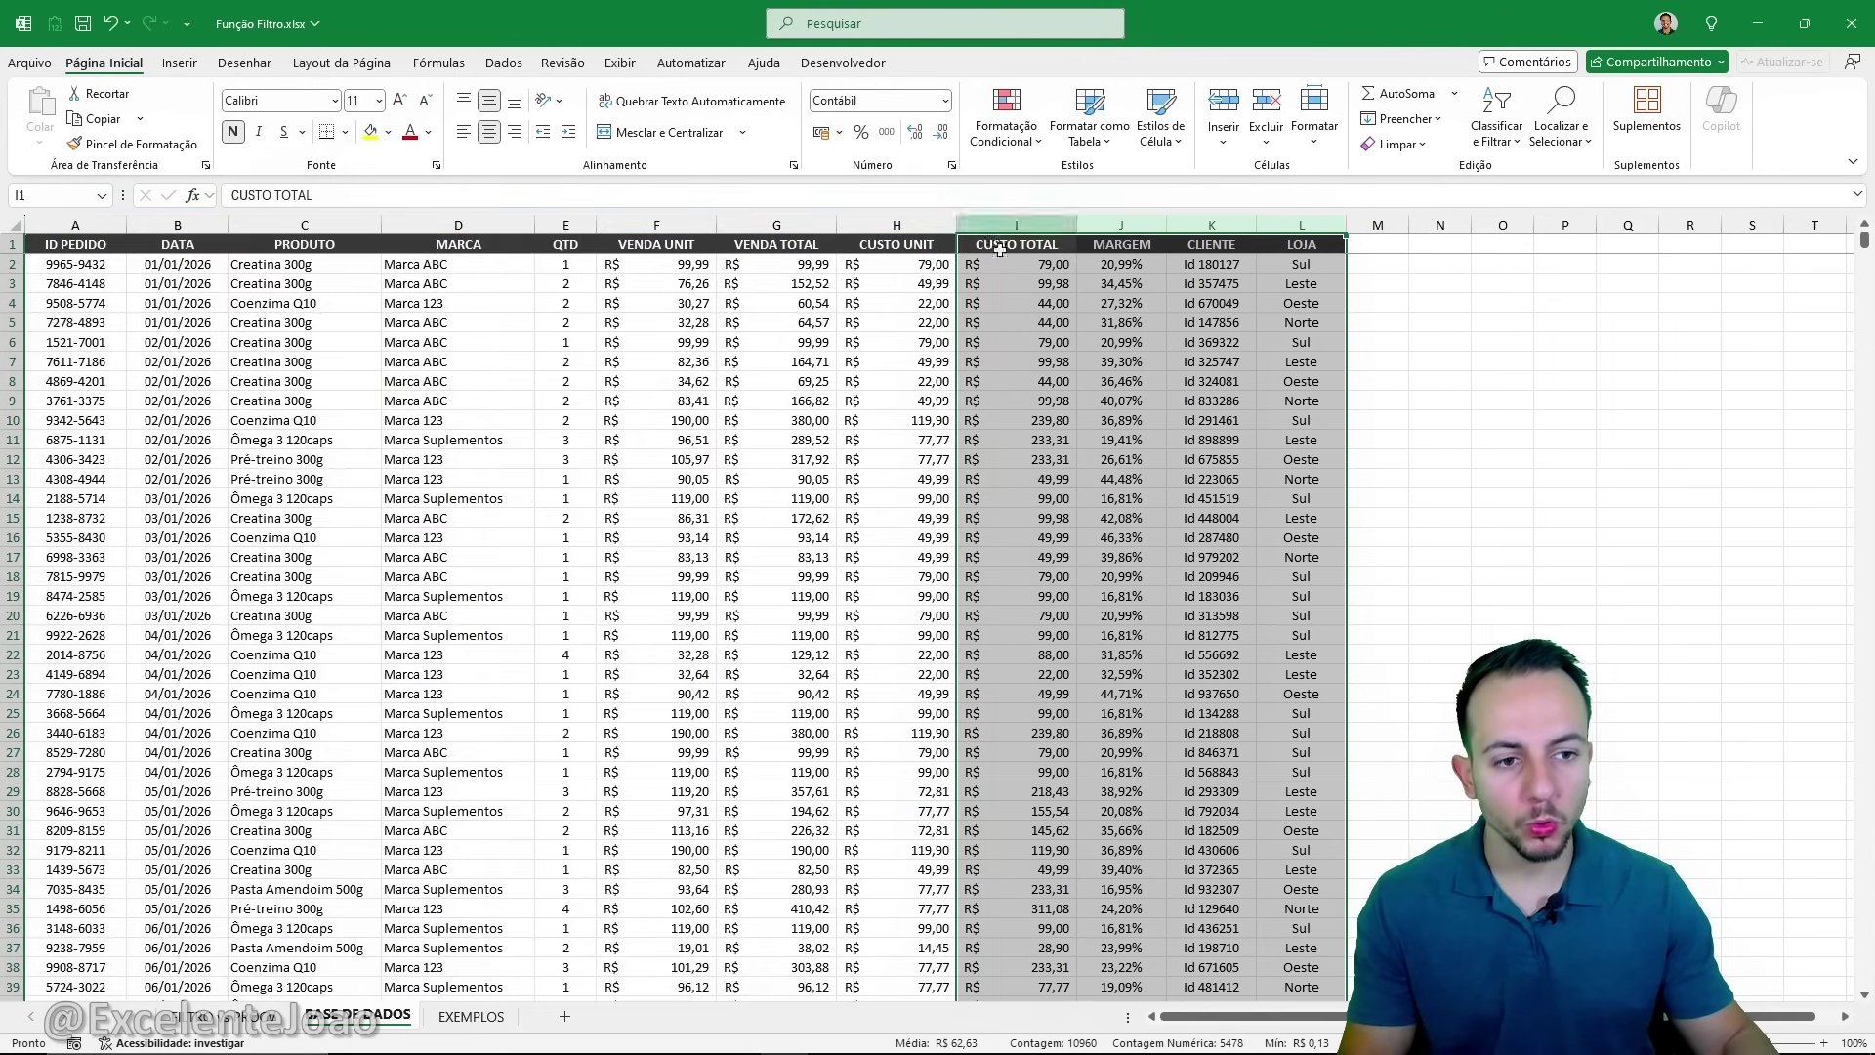
click(471, 1016)
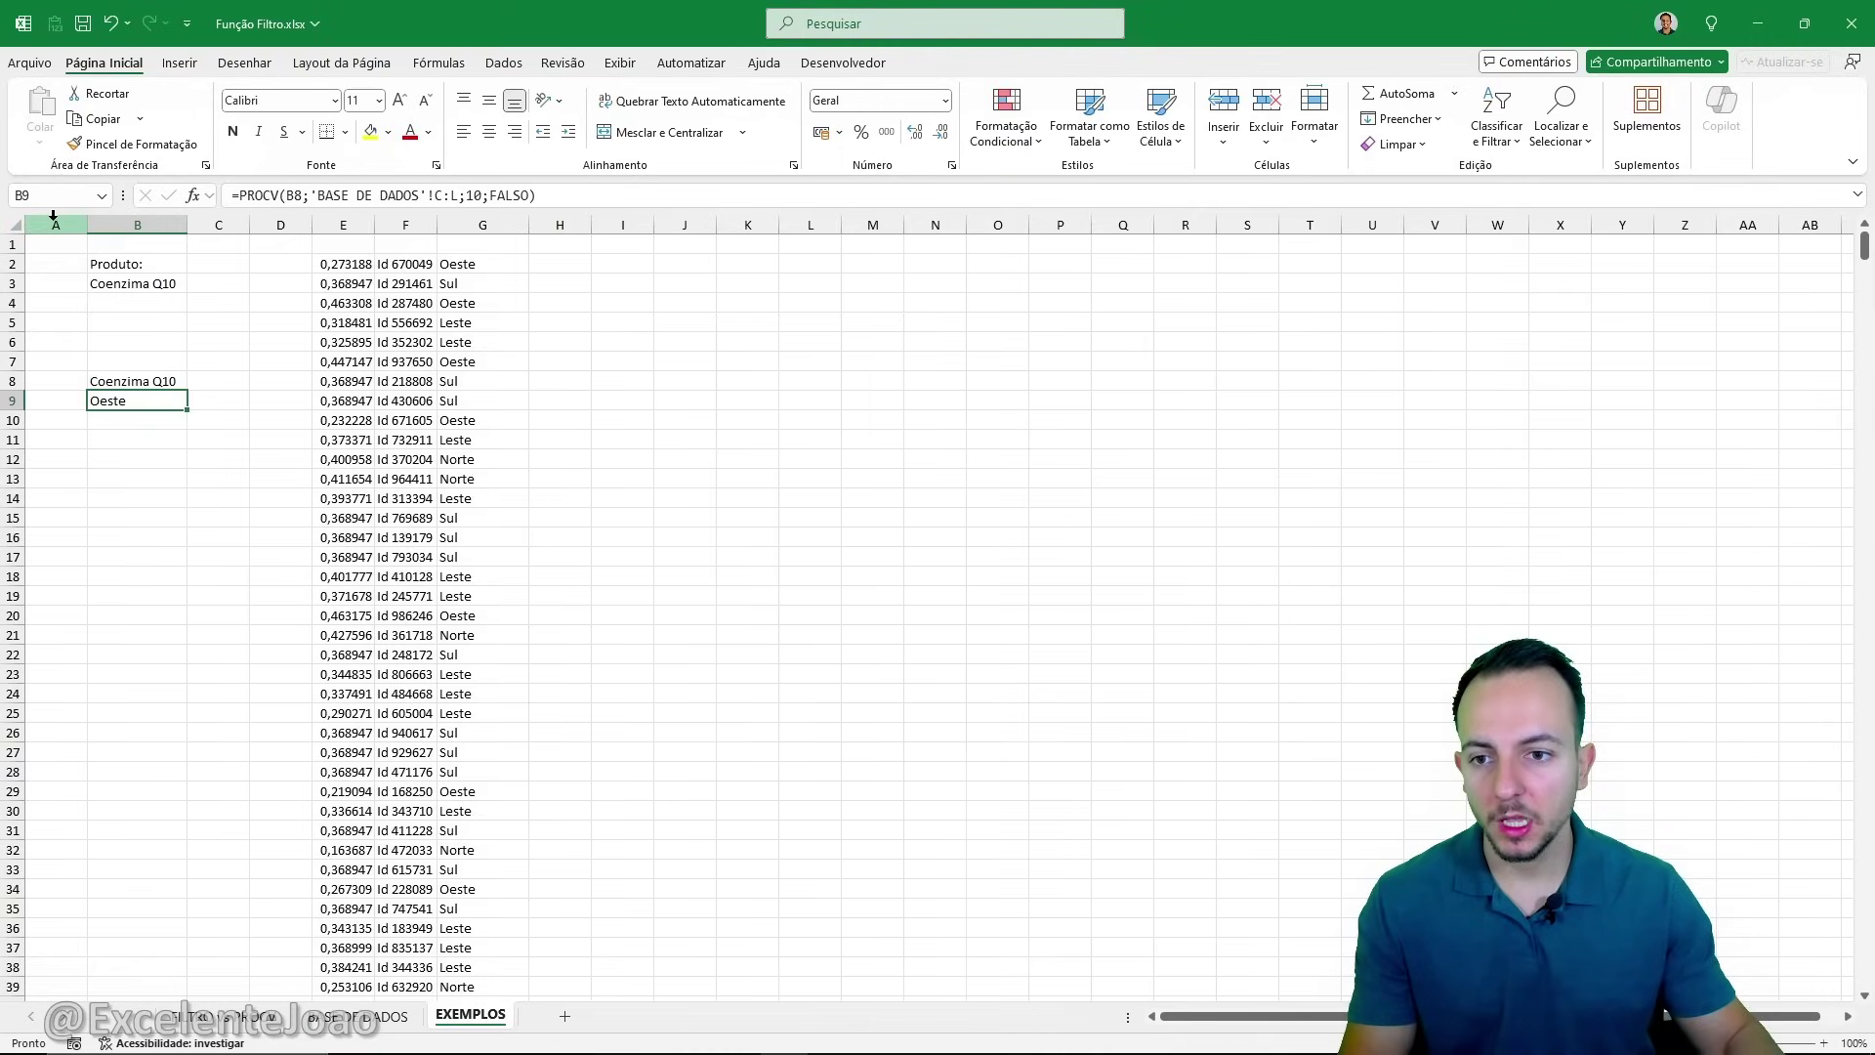
Delete columns A:K on the EXEMPLOS sheet to clear the FILTRO and PROCV examples.
drag(56, 225, 782, 440)
key(ctrl+minus)
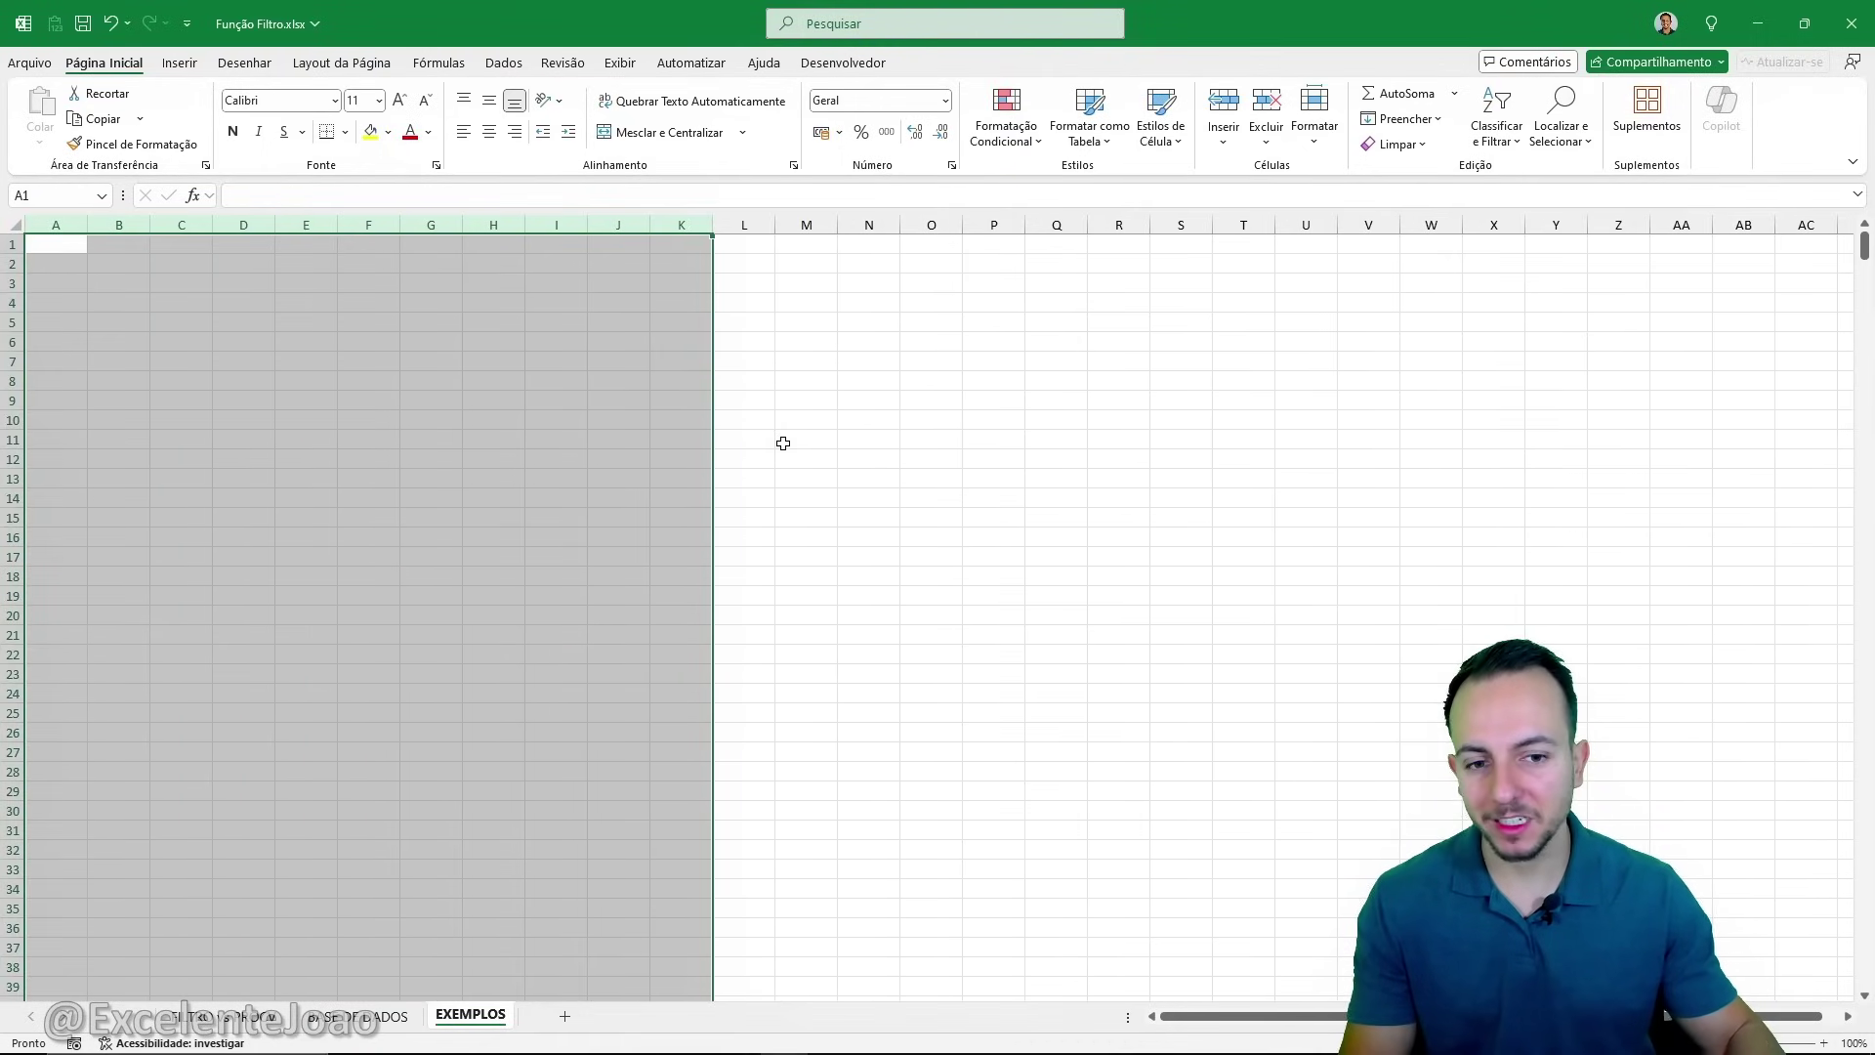
click(783, 443)
Review the FILTRO and PROCX comparison sheet for multiple-criteria support, and return to EXEMPLOS.
click(235, 1017)
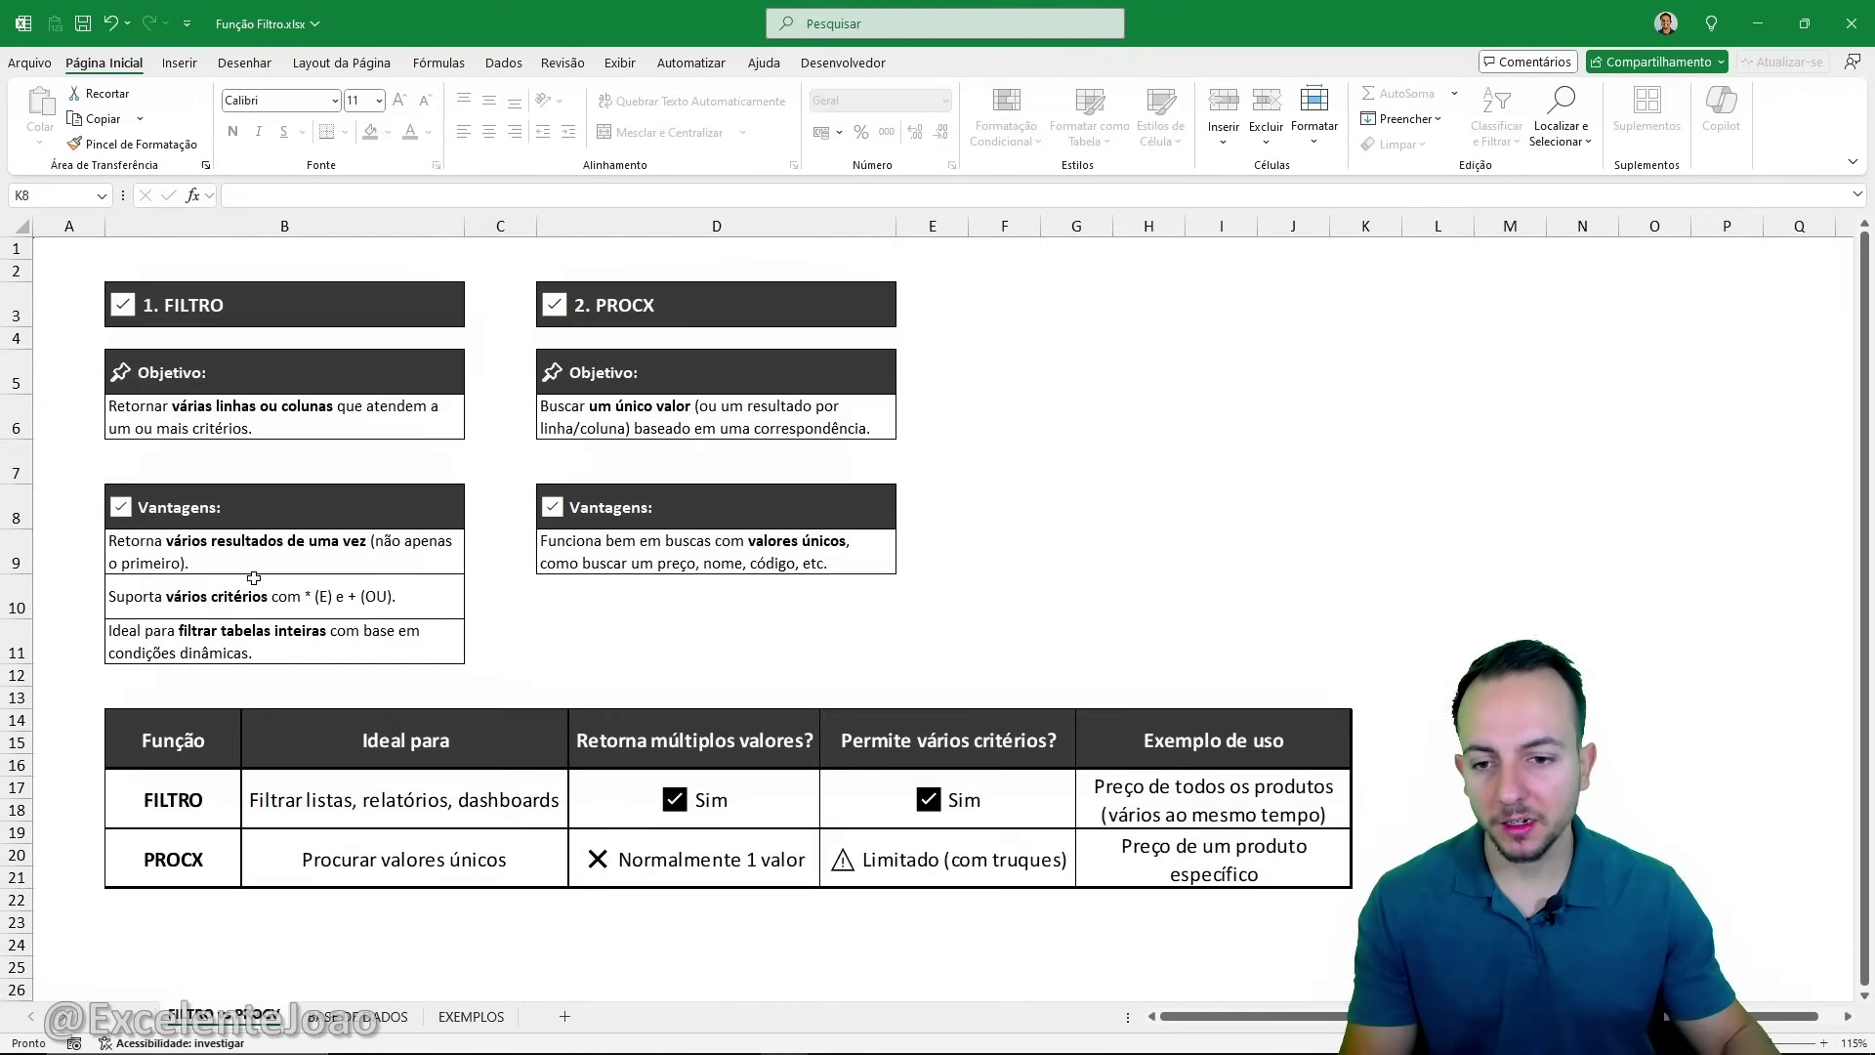
scroll(771, 677, down, 2)
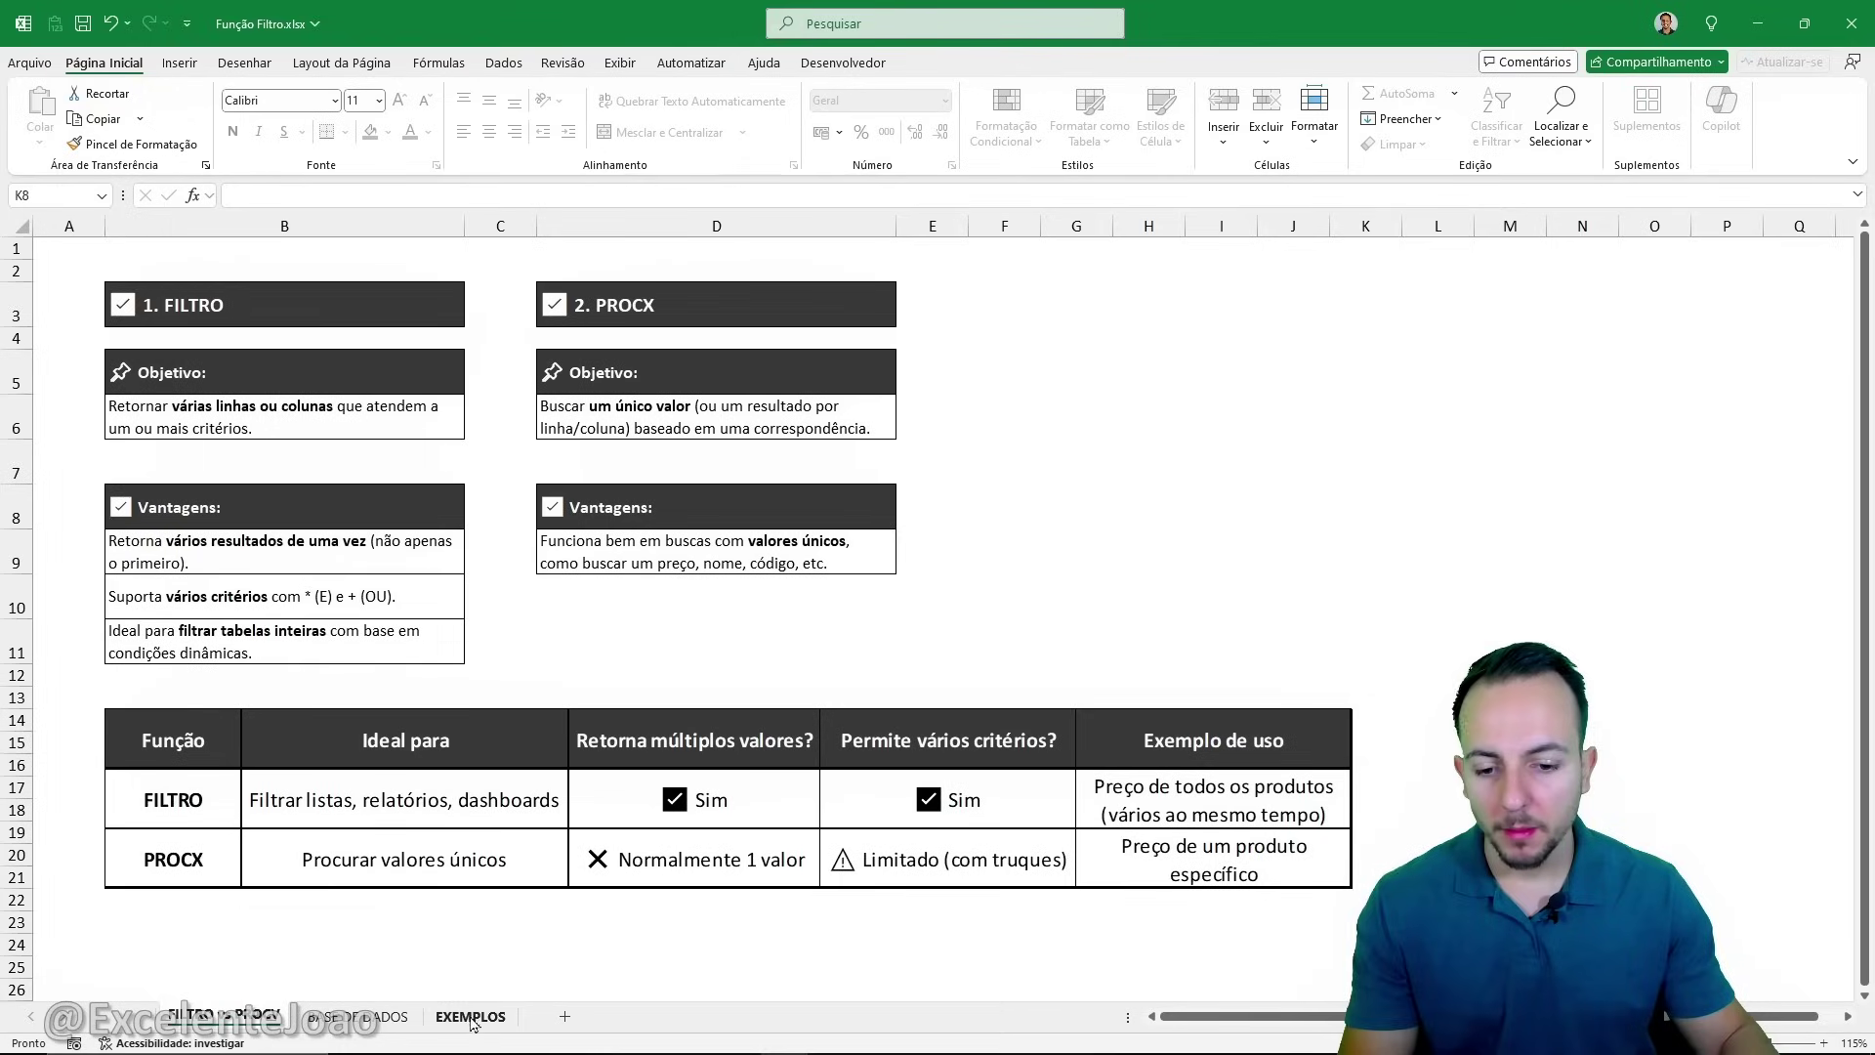
click(469, 1016)
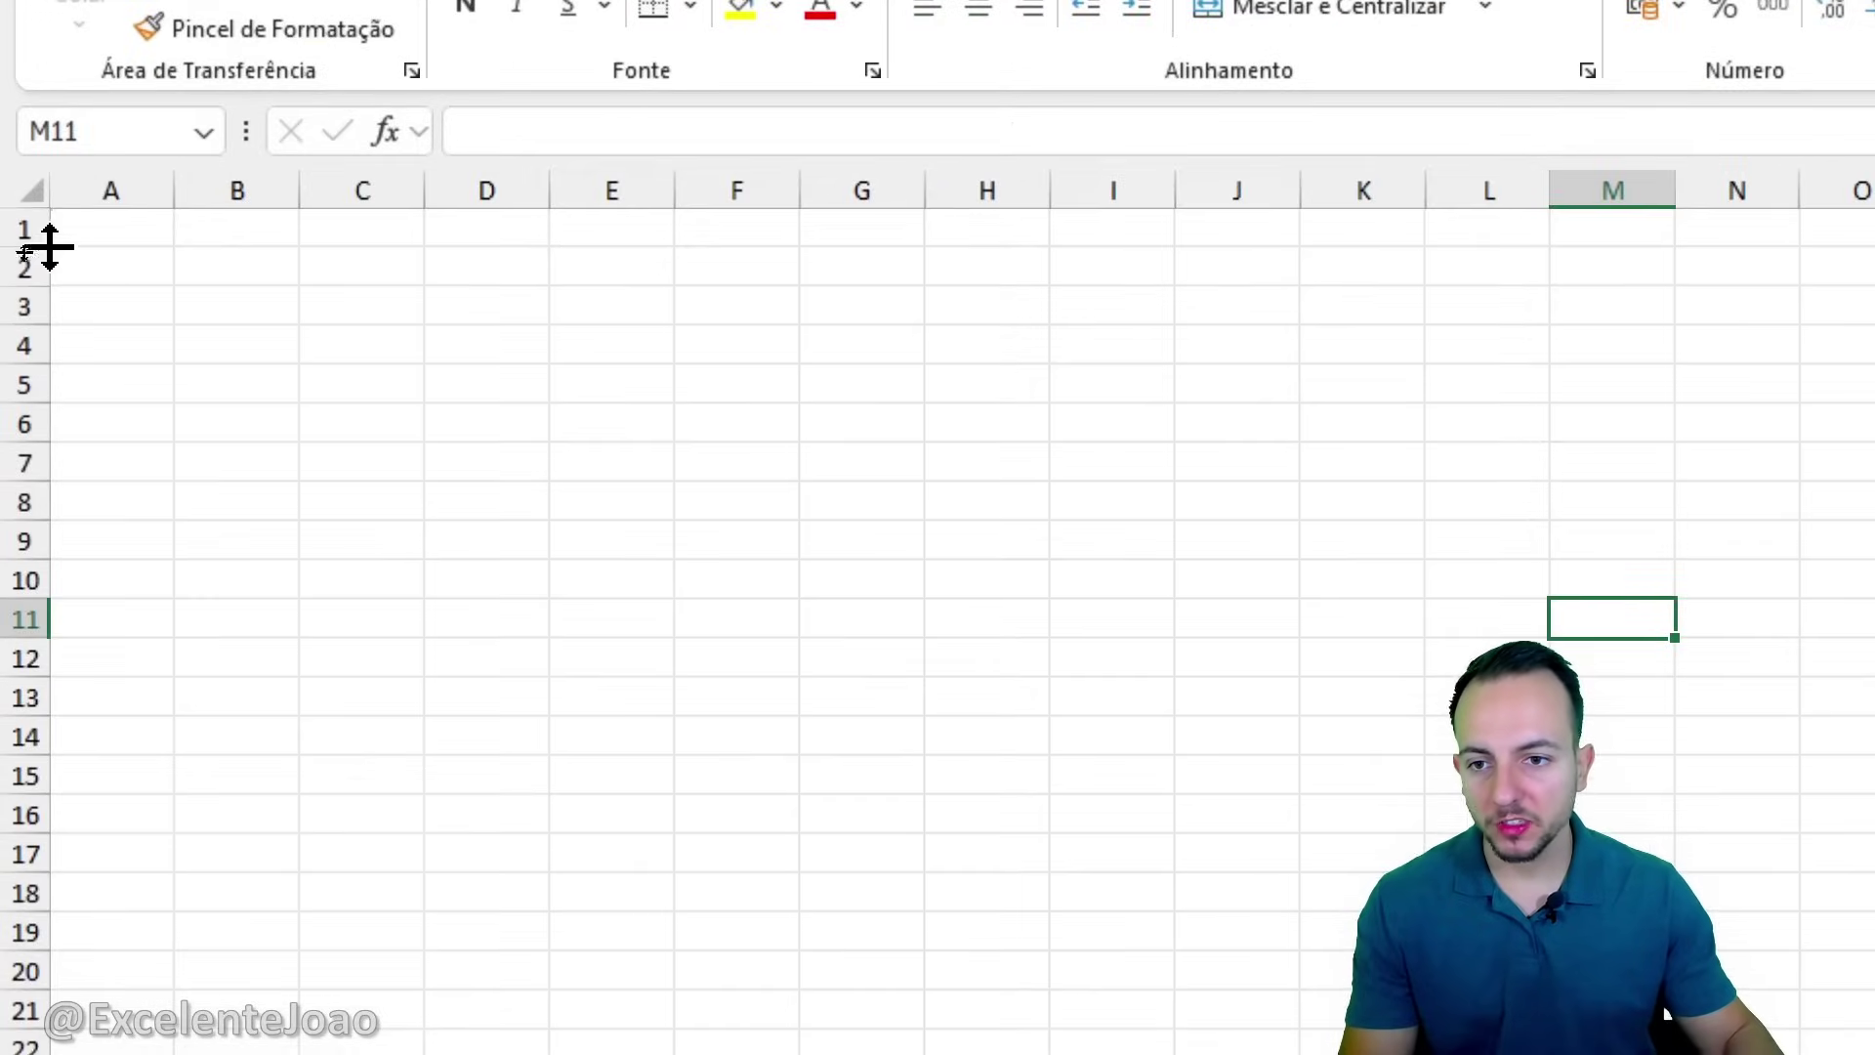
Enter the criteria operator notes "* E" in cell A1 and "+ OU" in cell A2.
click(92, 252)
click(97, 235)
text(* E)
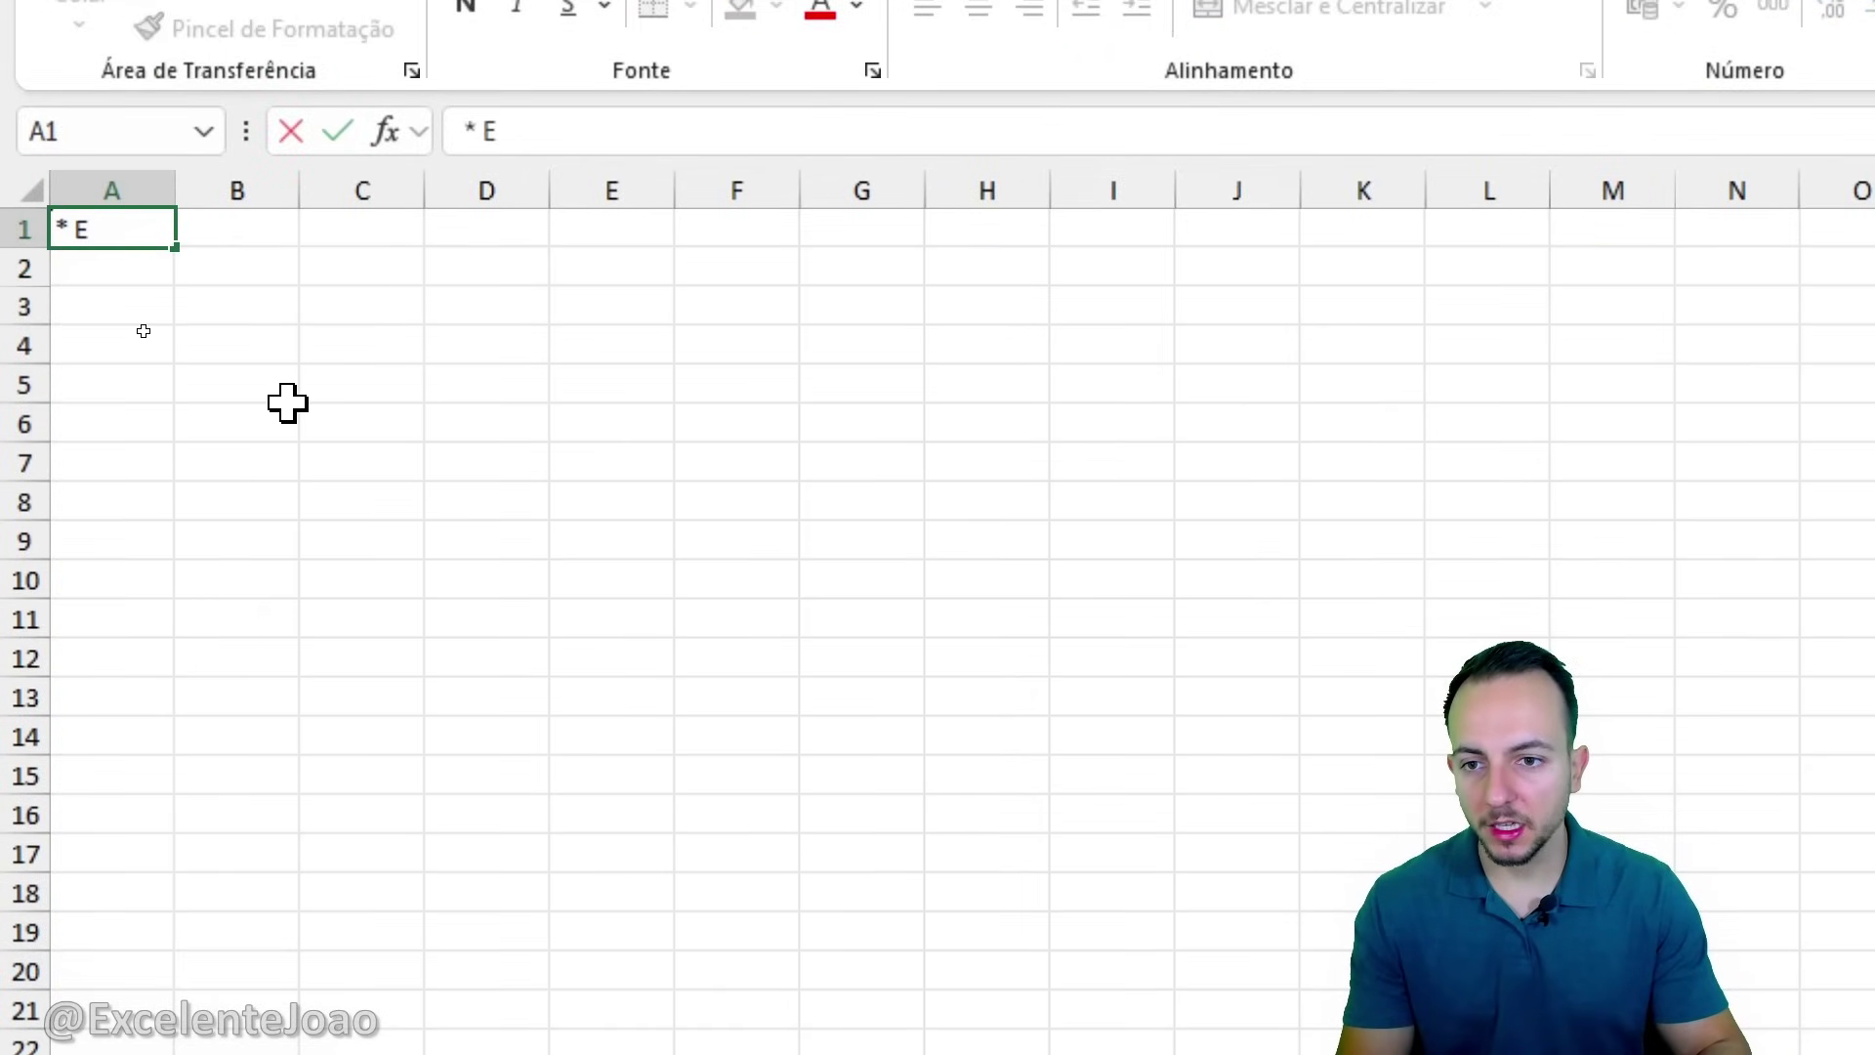
key(Return)
text(+ OU)
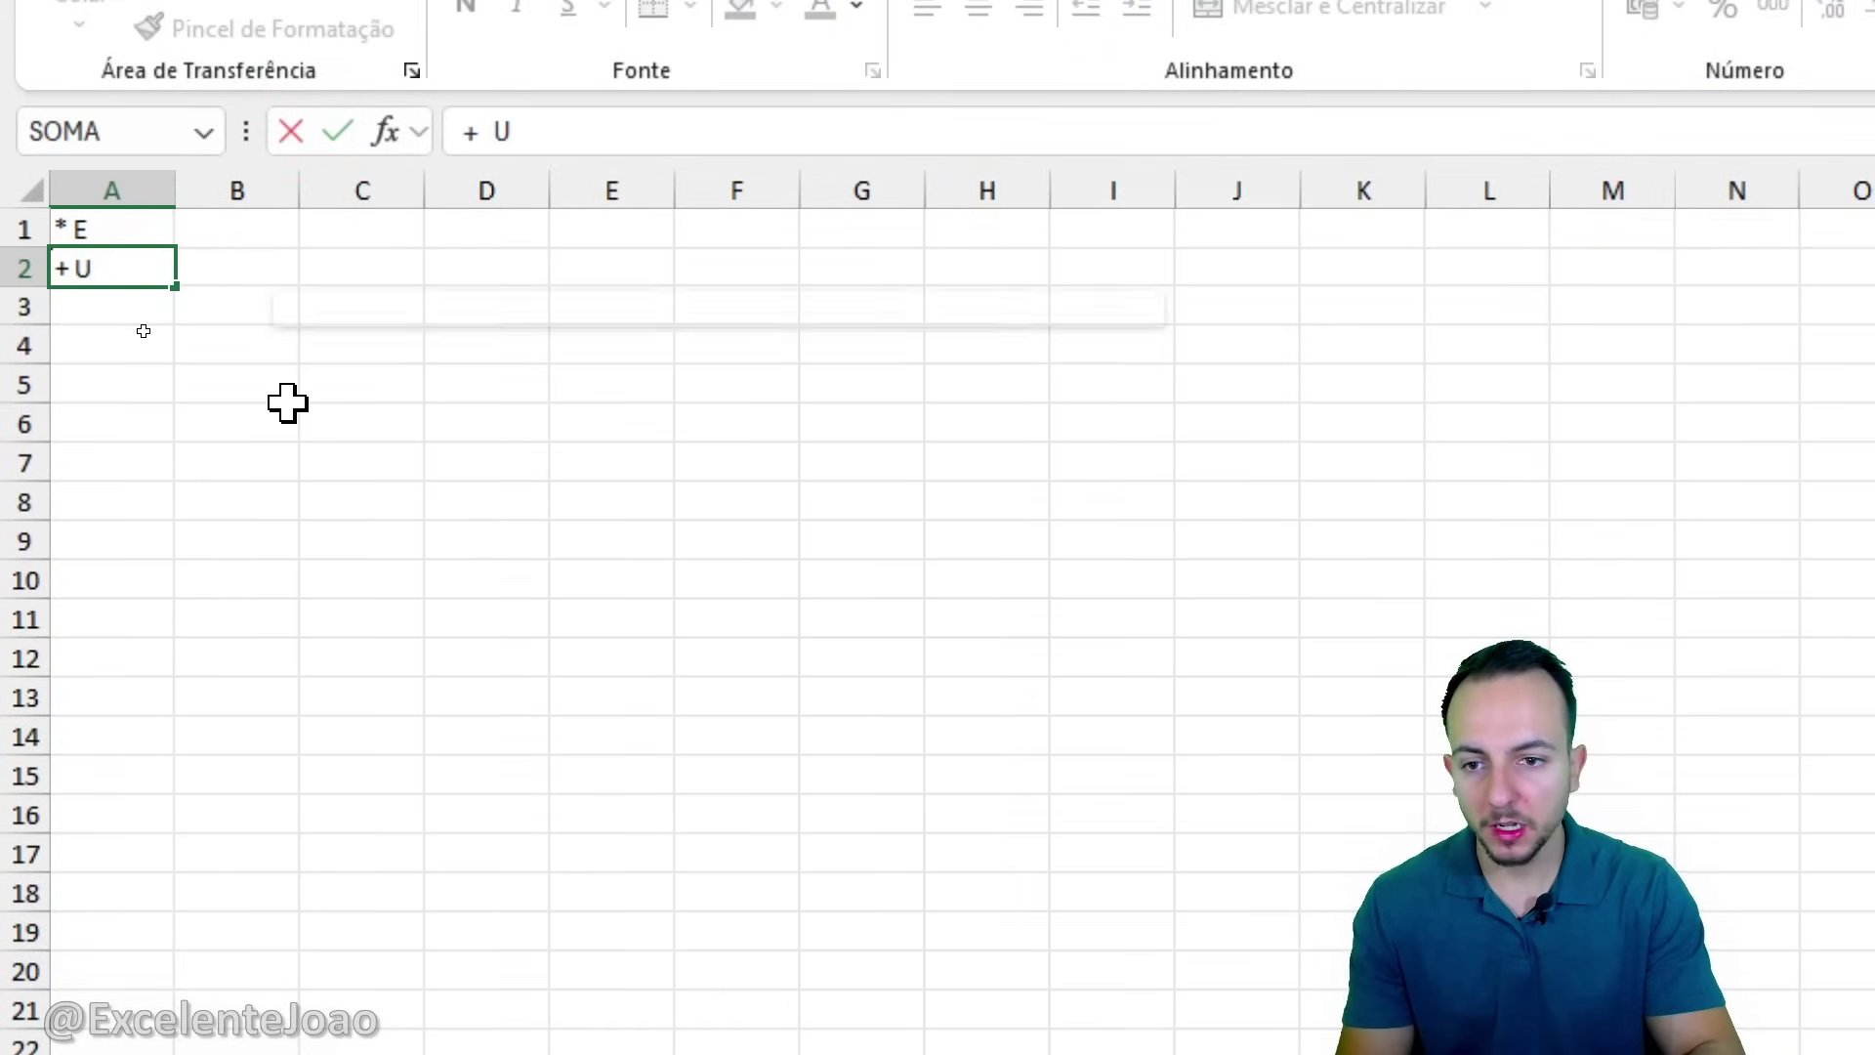
key(Return)
Narrow column A to fit the operator notes in A1 and A2.
click(128, 233)
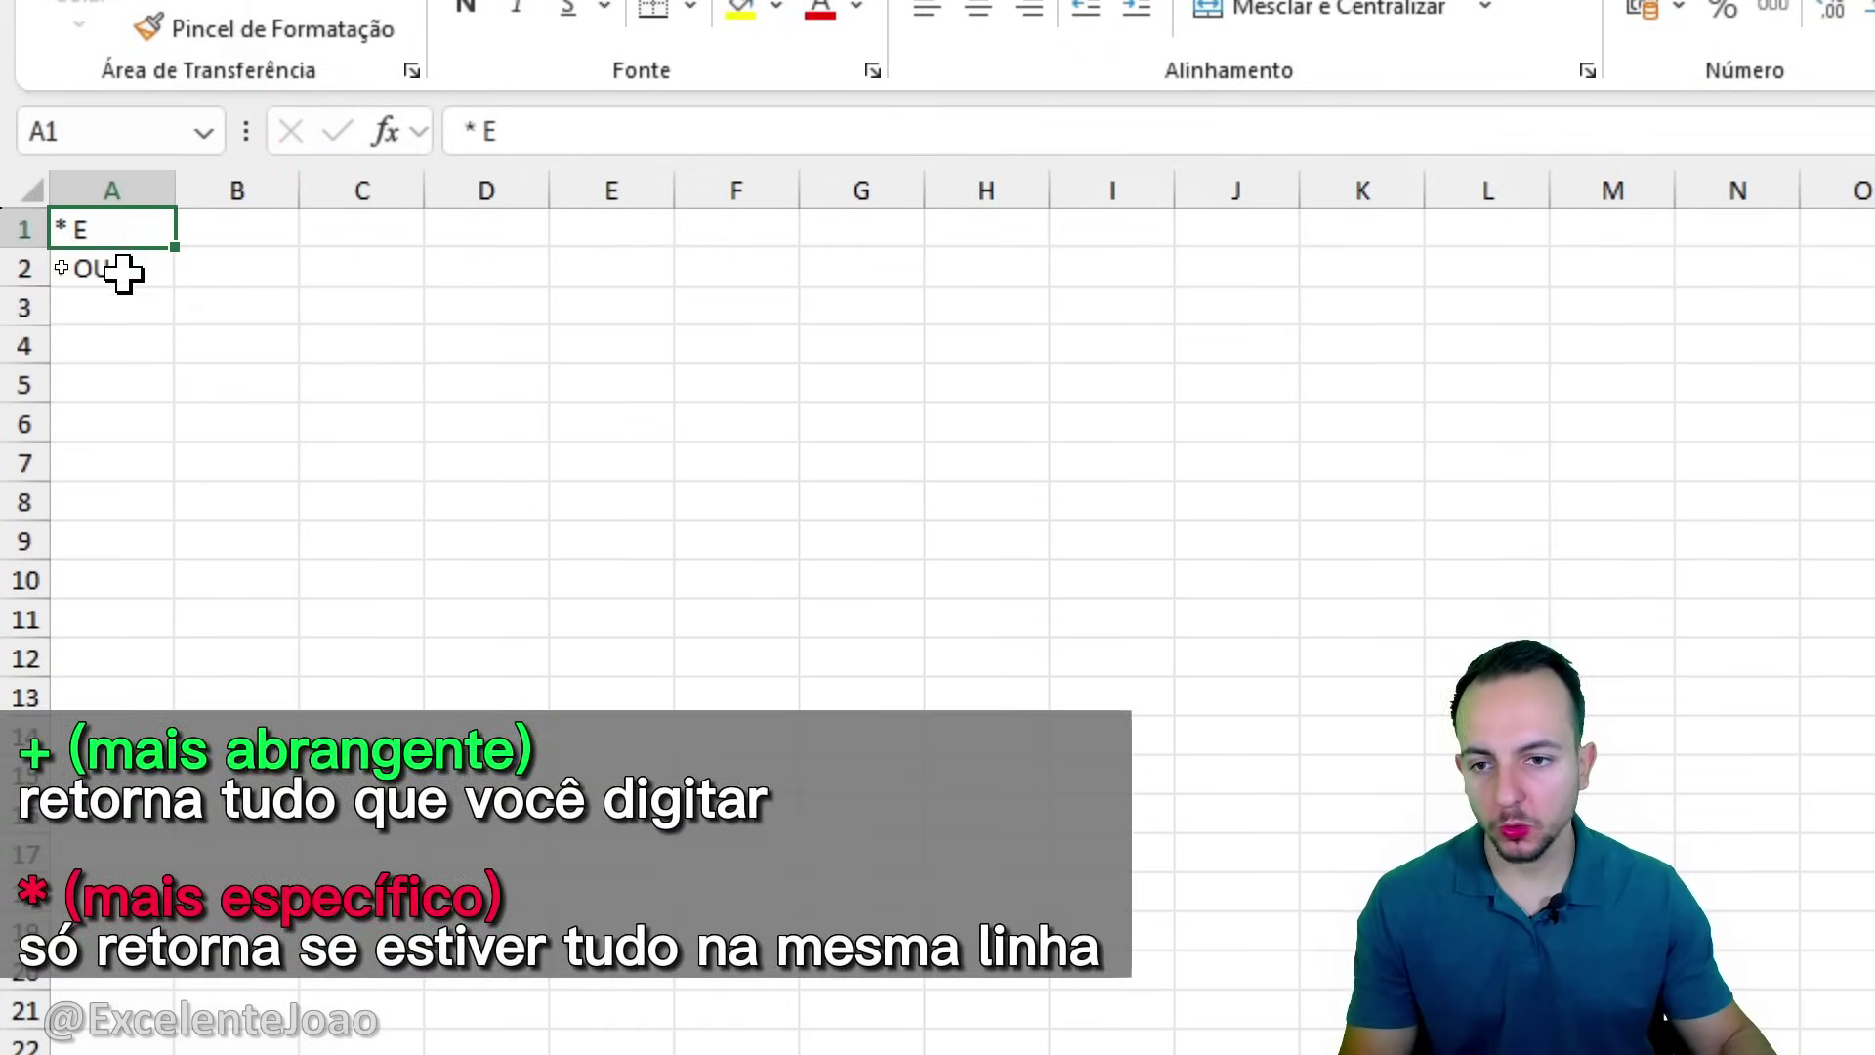
click(123, 273)
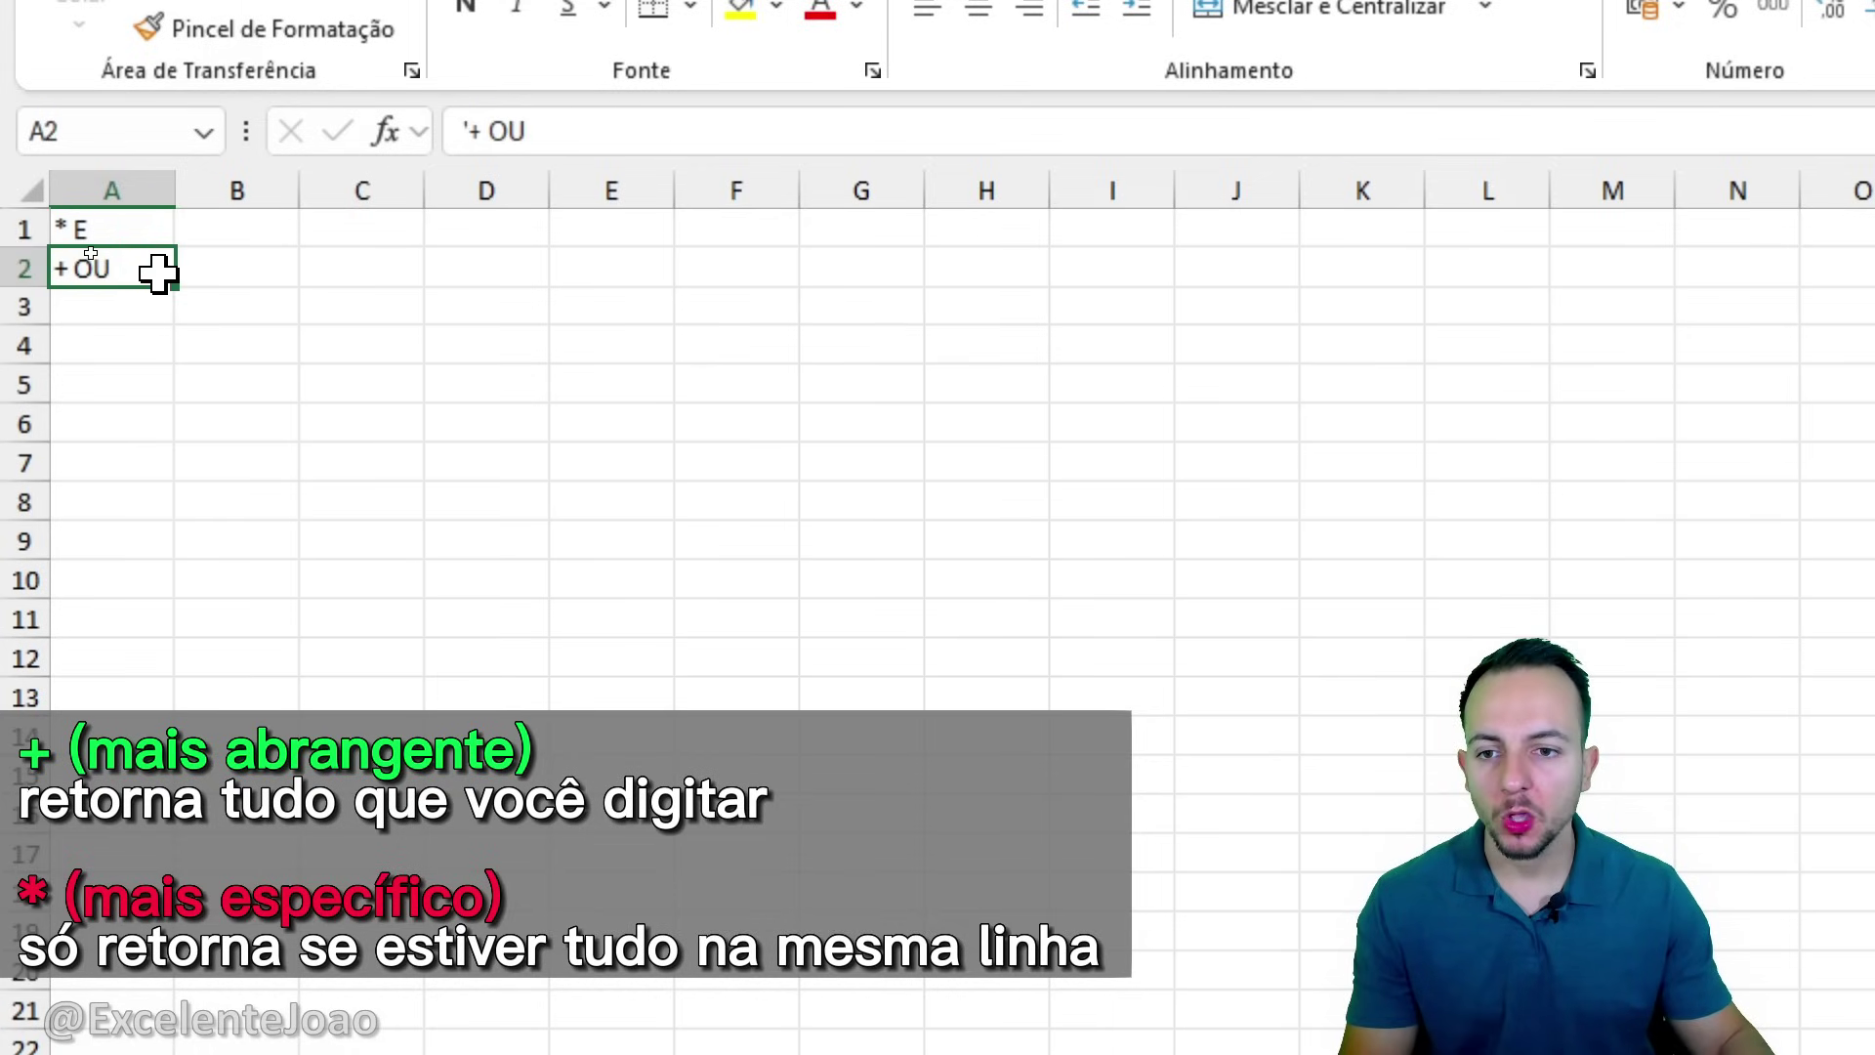
mouse_move(175, 196)
mouse_down()
mouse_move(125, 198)
mouse_move(144, 194)
mouse_up()
click(25, 265)
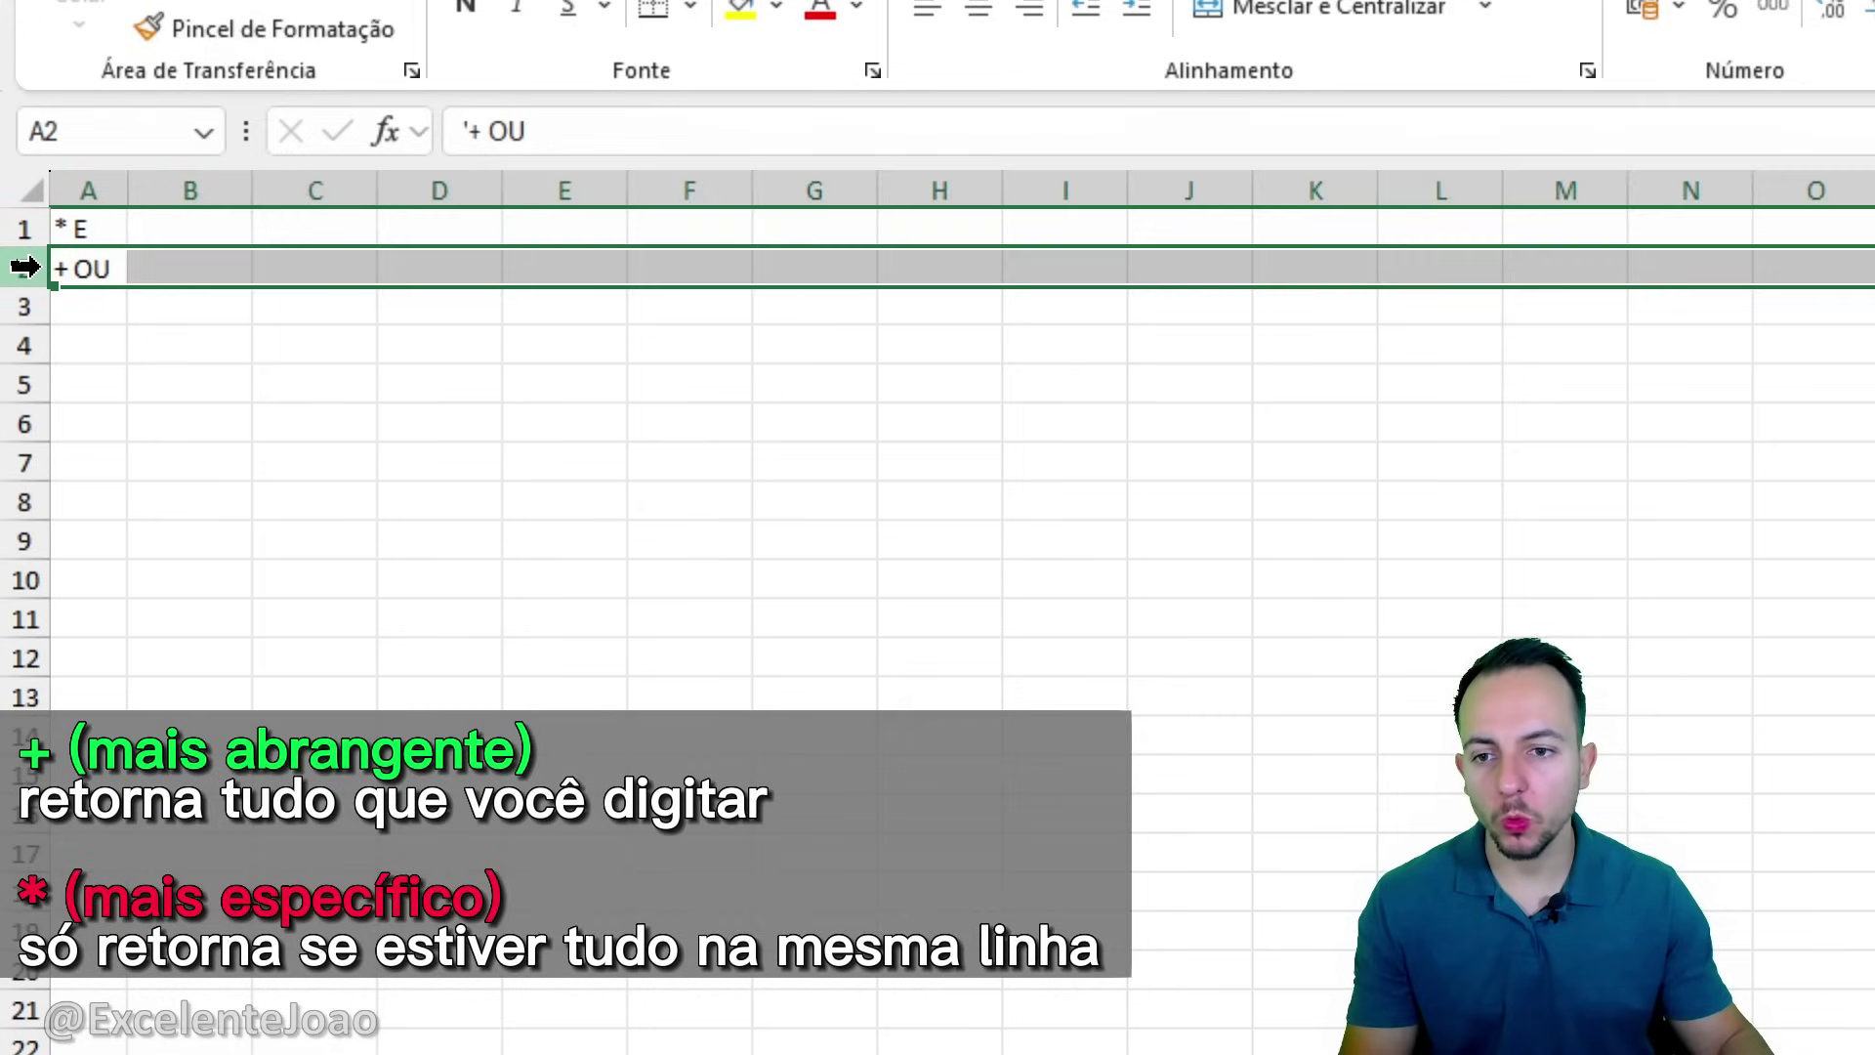
click(322, 349)
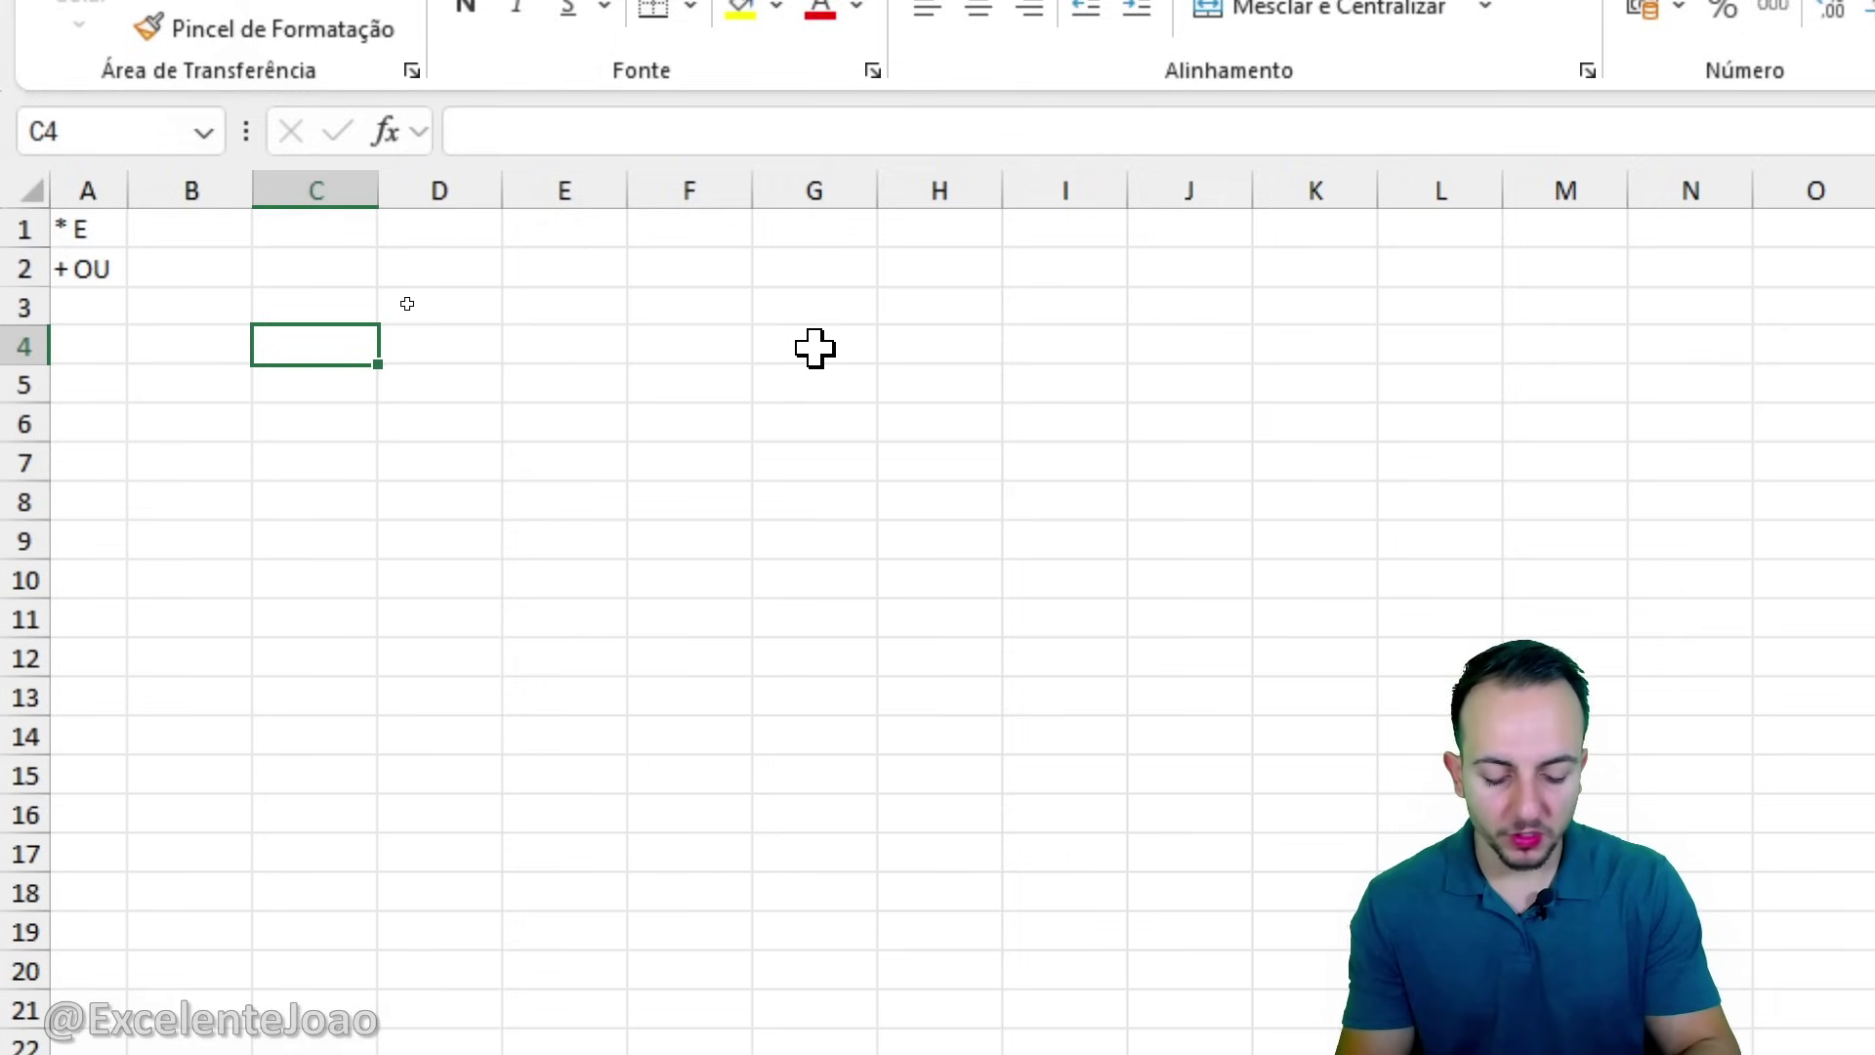
text(N)
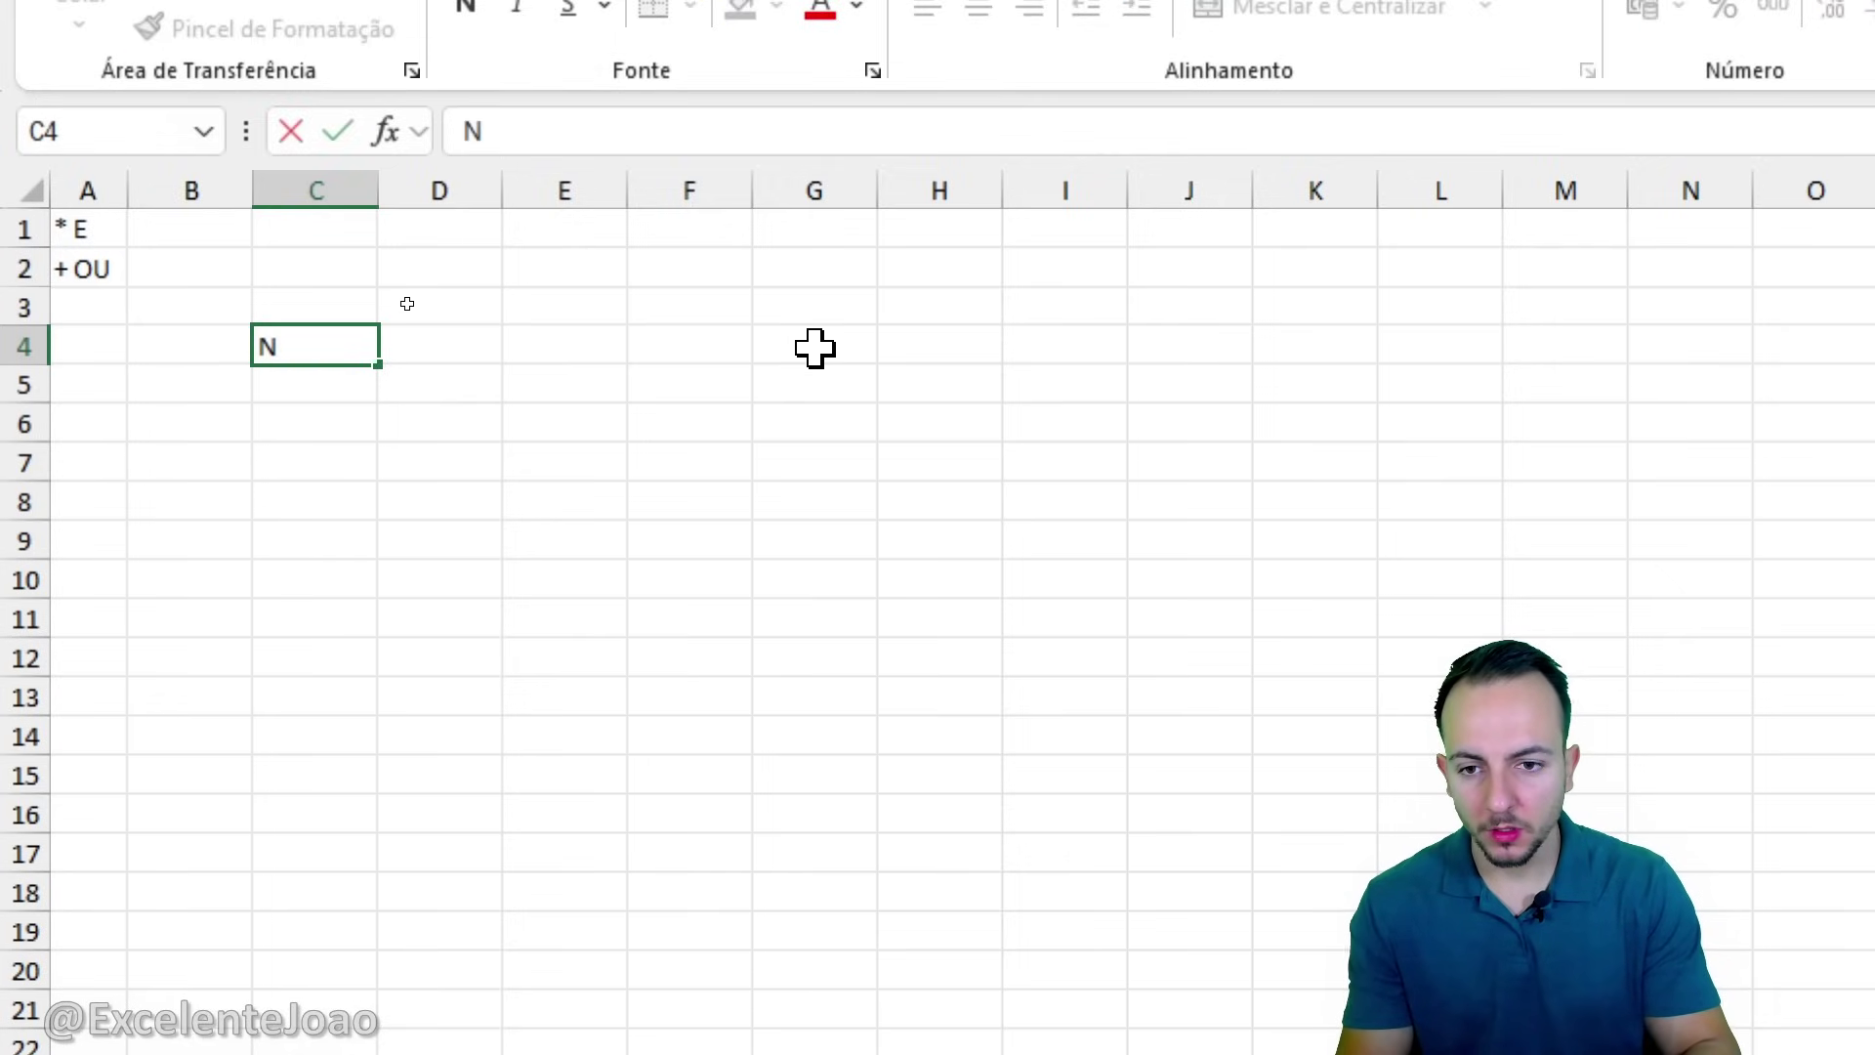
key(BackSpace)
text(Porud)
key(Escape)
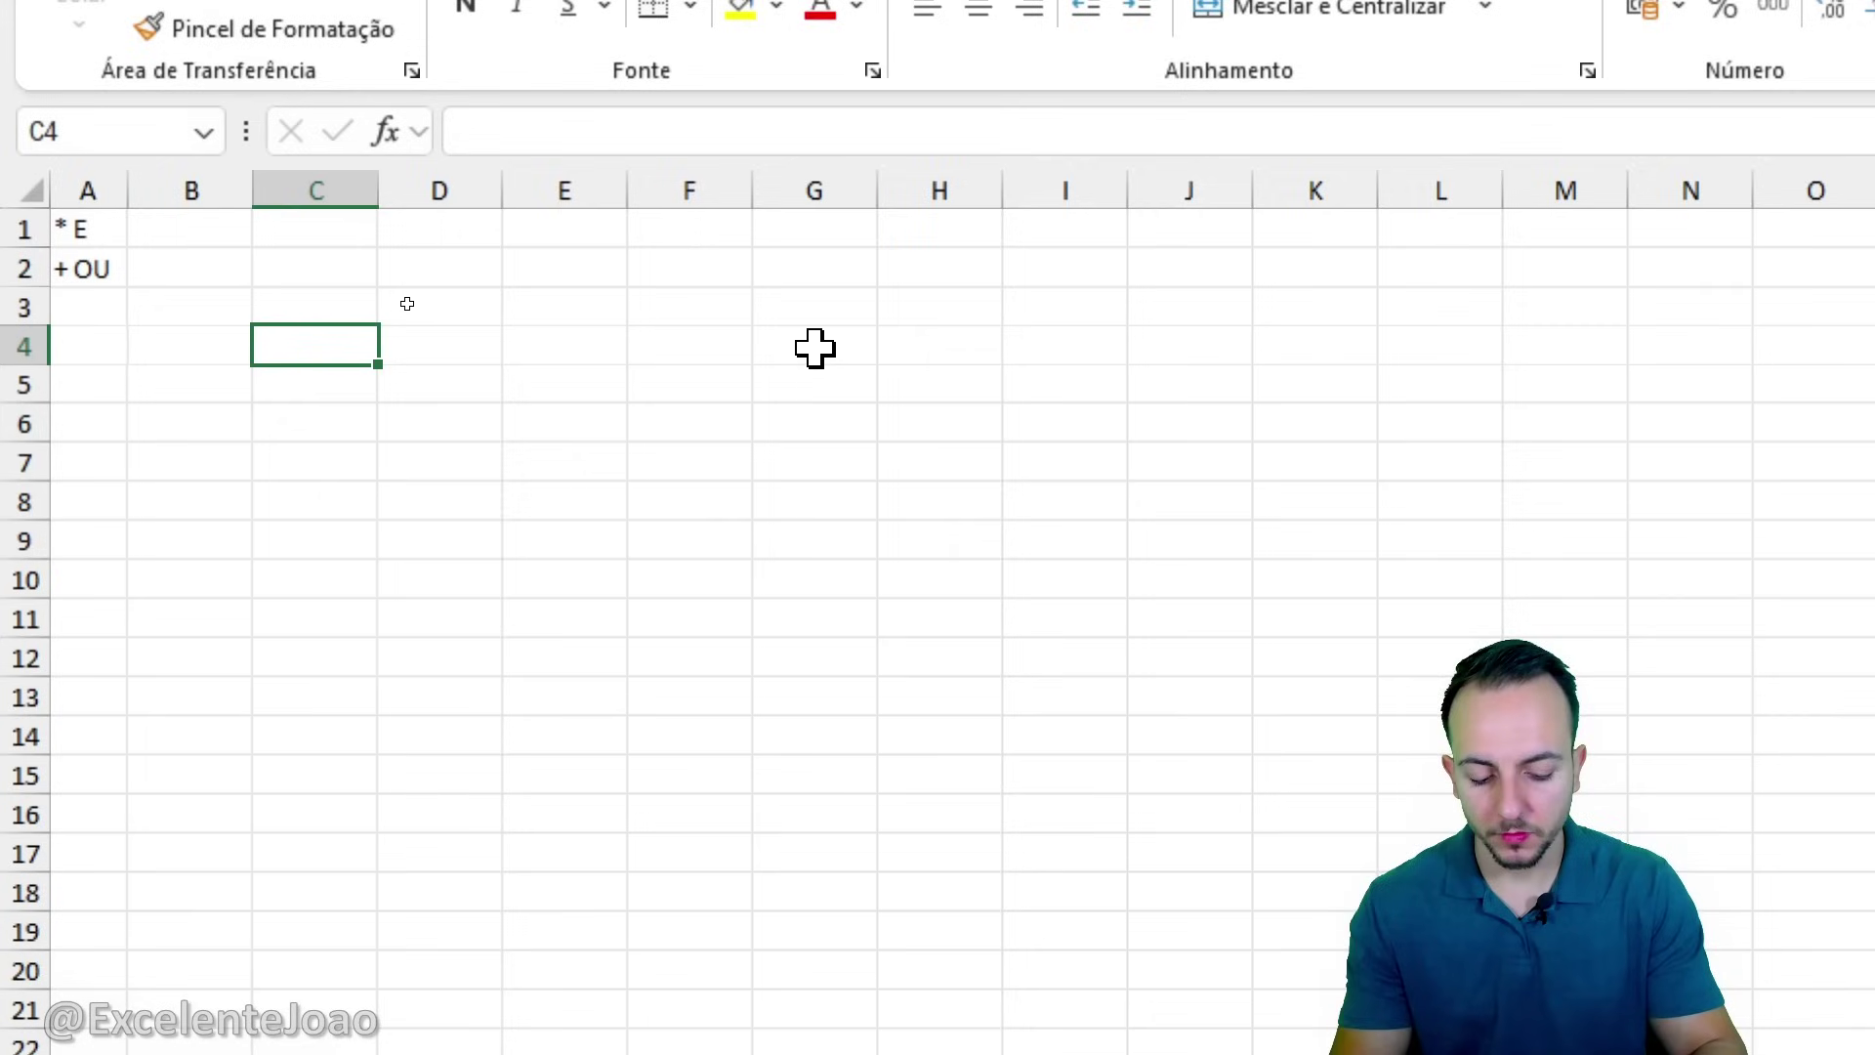
Enter the heading "Produtos:" in cell C4 and placeholder numbers 1, 2 and 3 in C5:C7.
text(Produtos:)
key(Return)
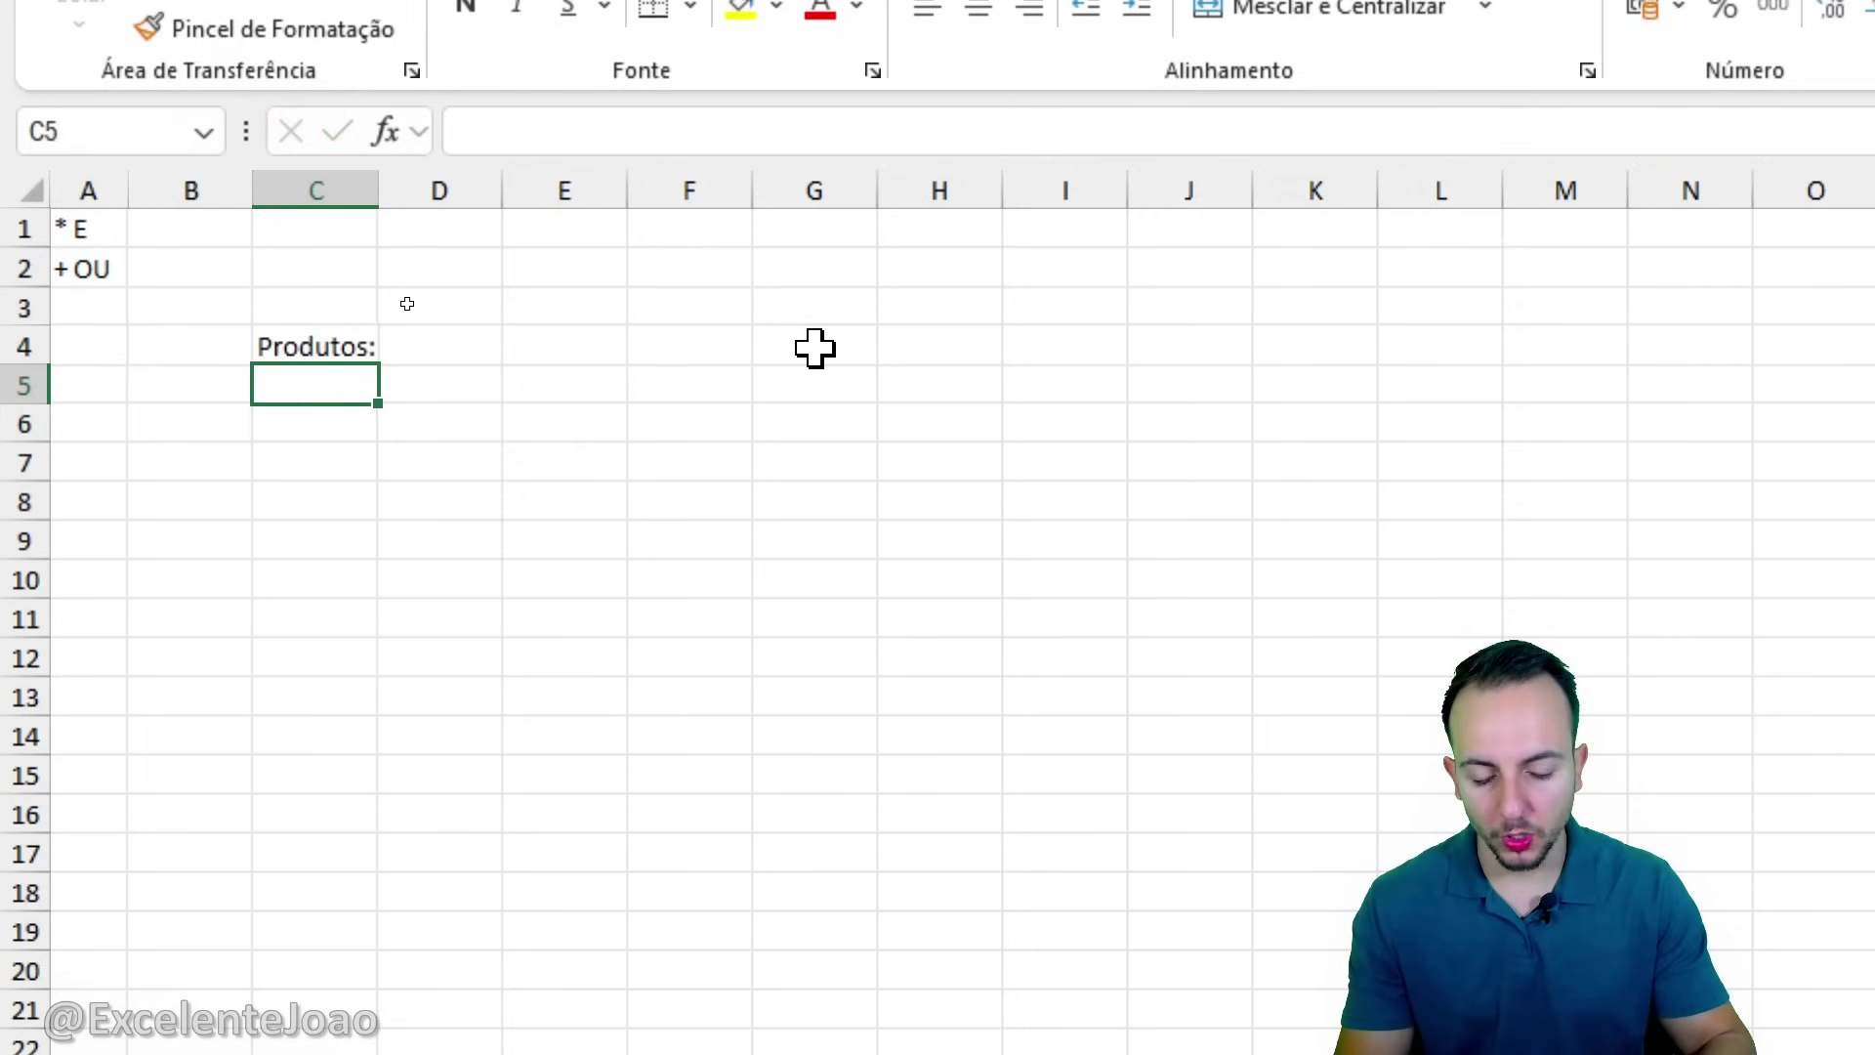
text(1)
key(Return)
text(2)
key(Return)
text(3)
key(Return)
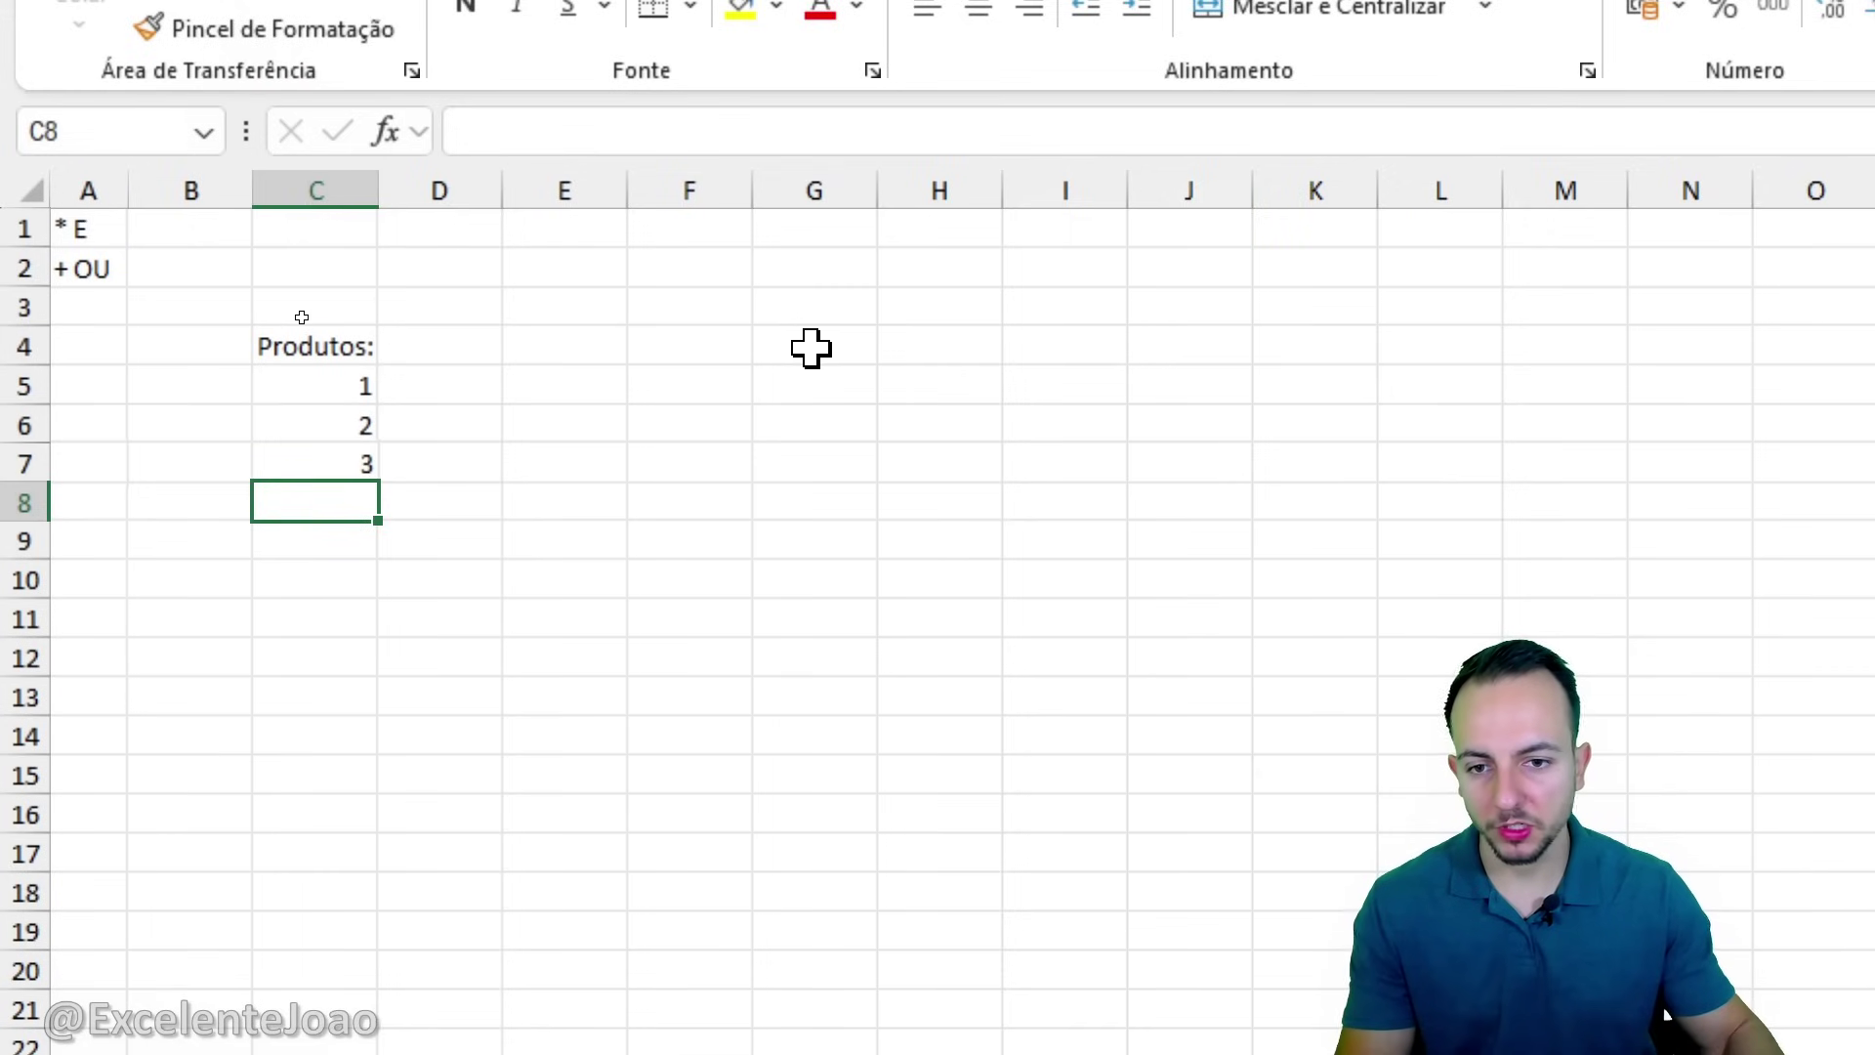
Apply all borders to C4:C7 and widen column C to leave room for product names.
drag(378, 190, 417, 190)
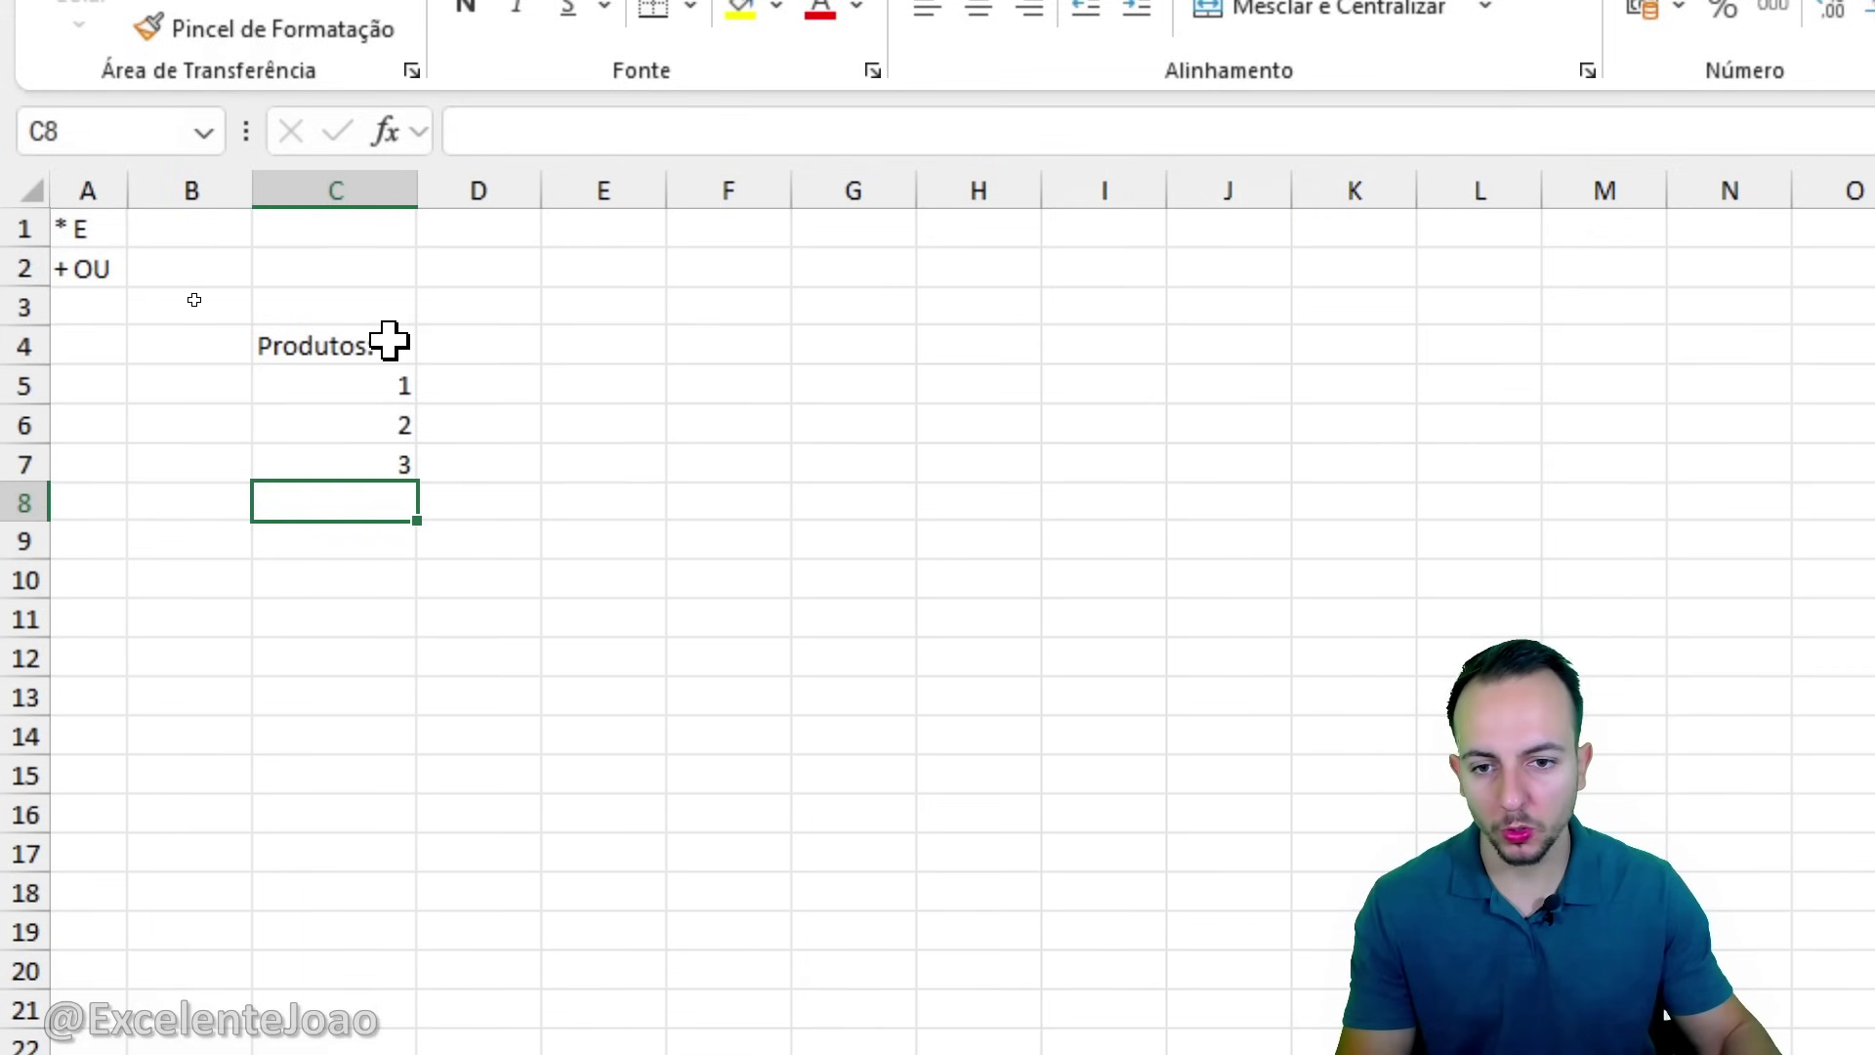
drag(388, 340, 385, 453)
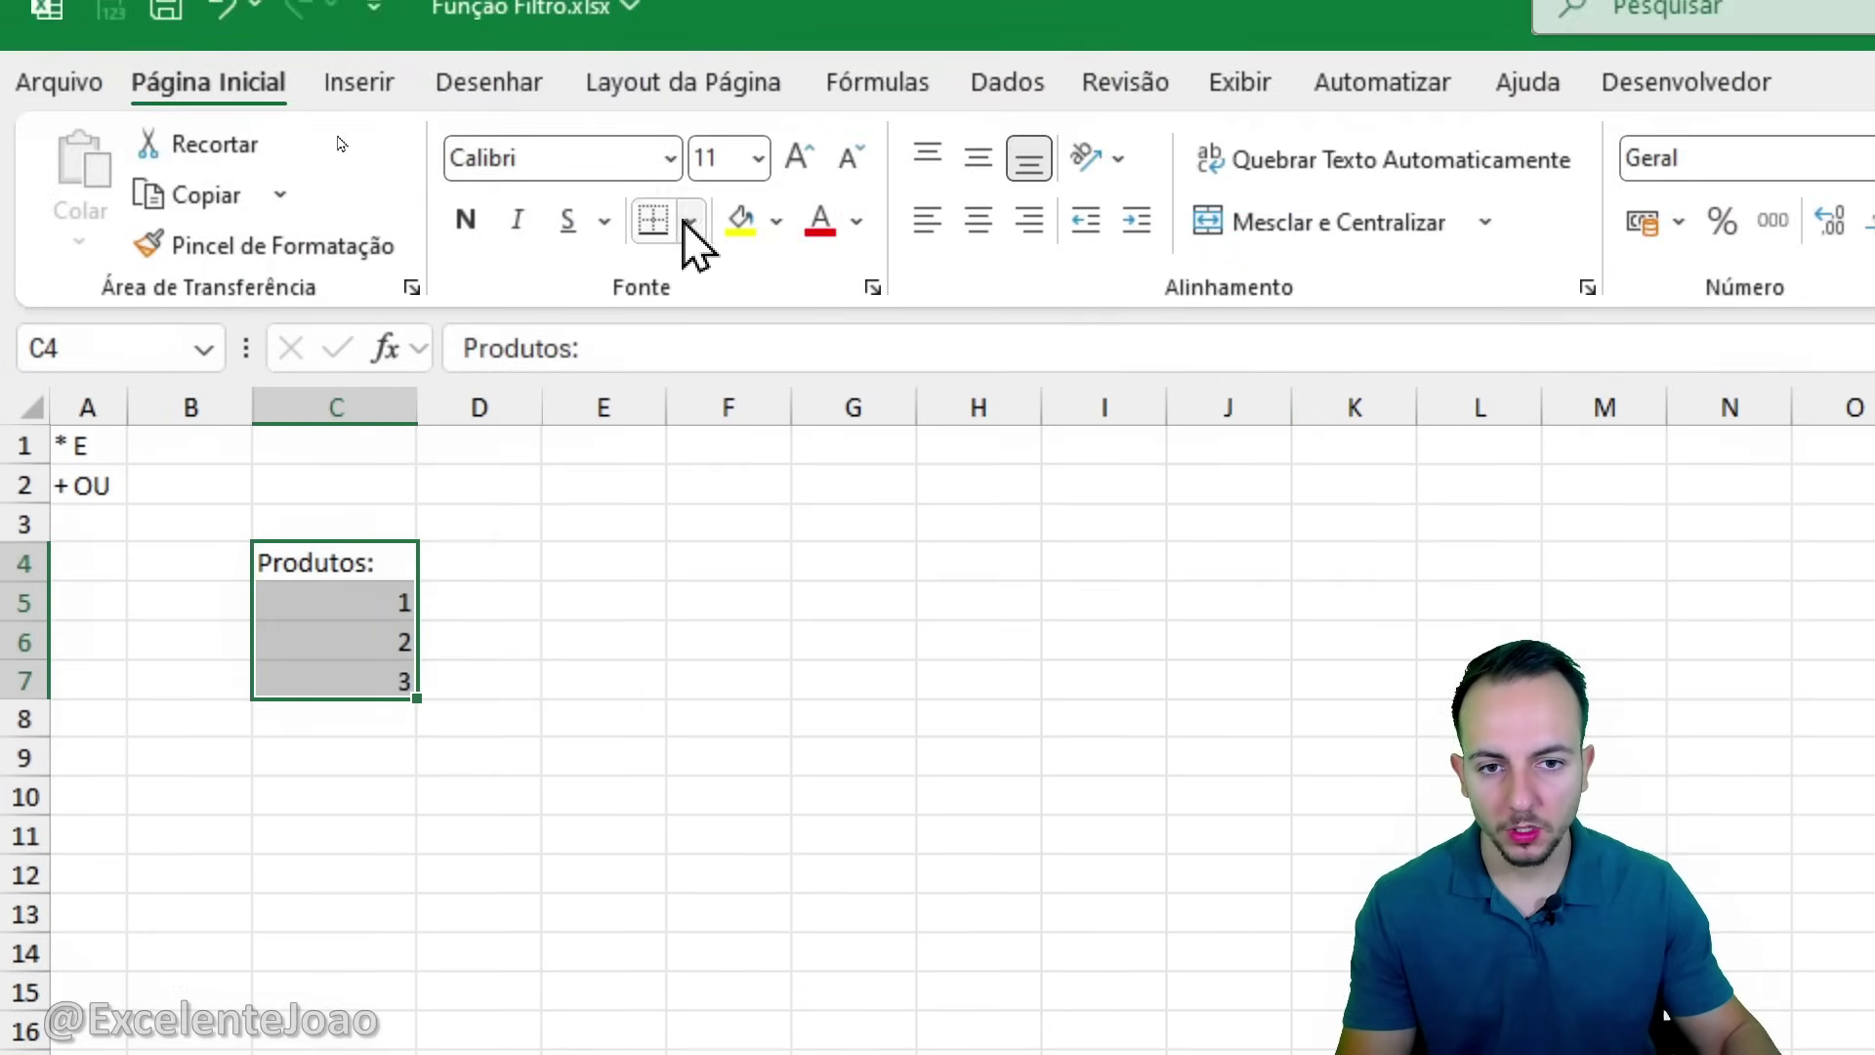
click(688, 221)
click(738, 606)
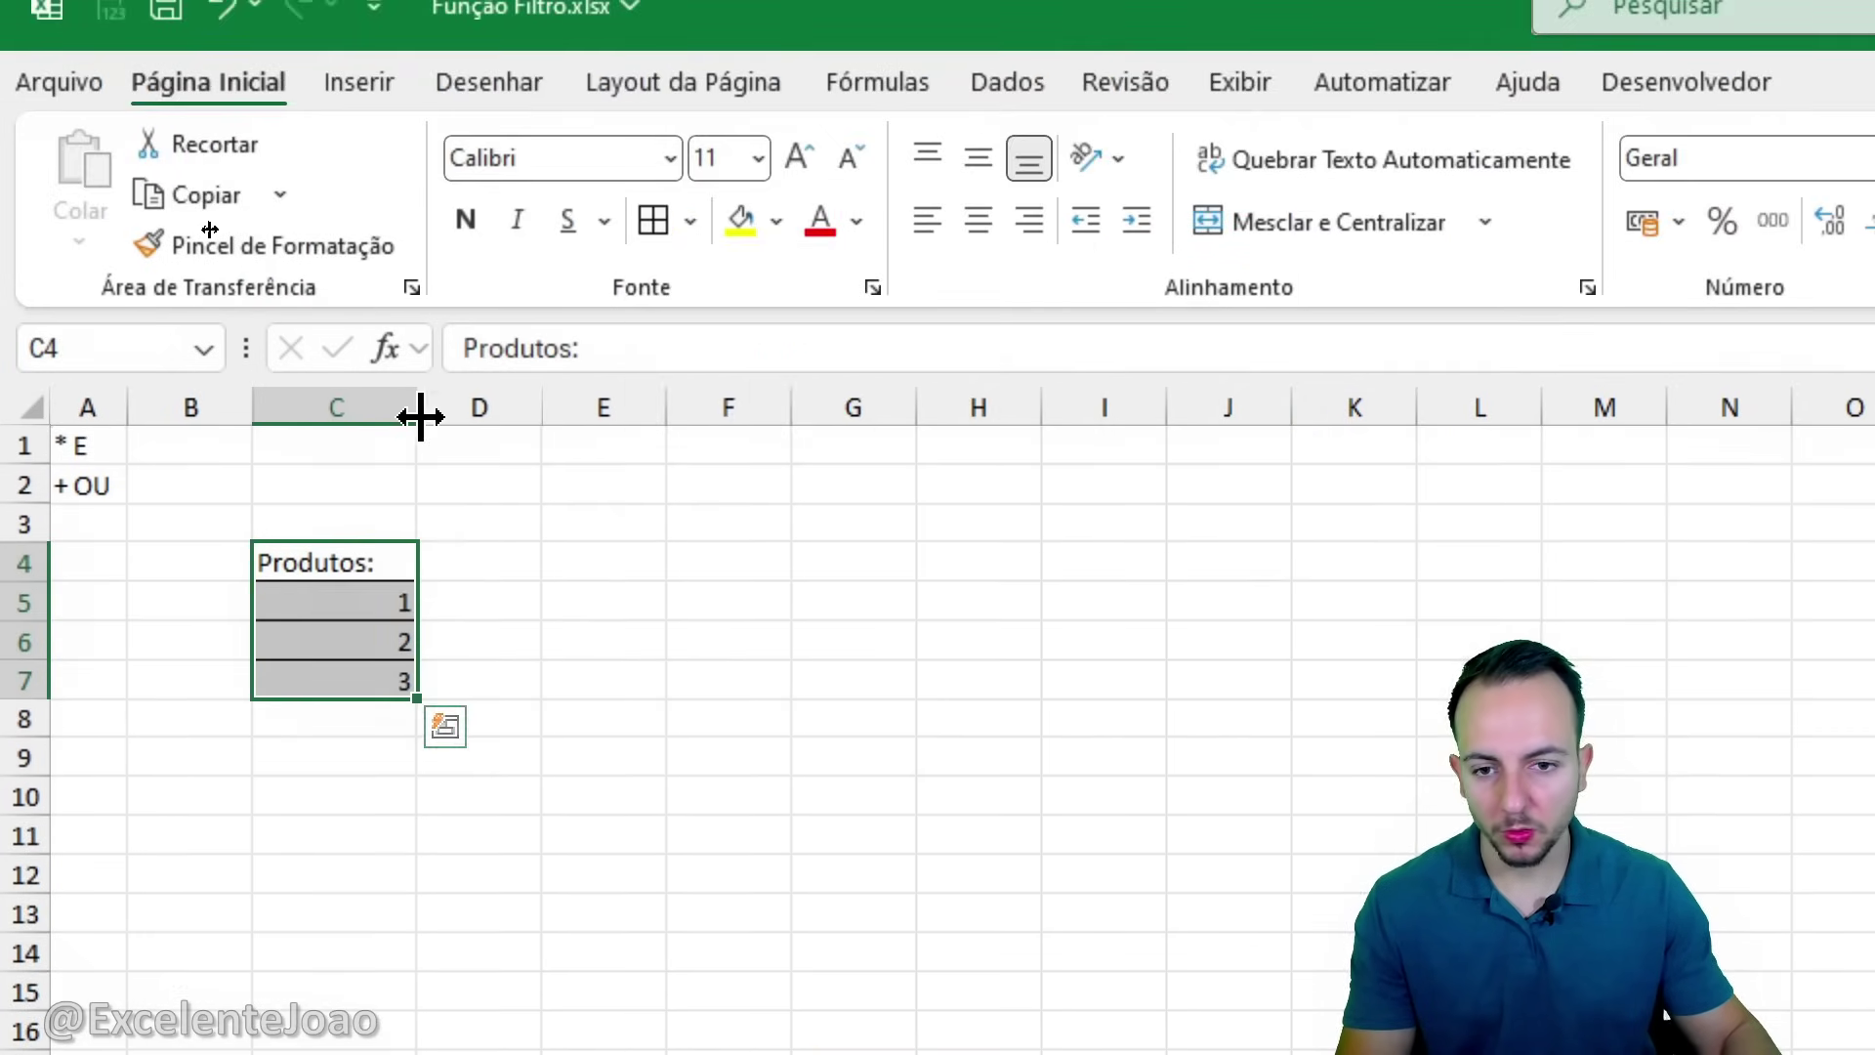
drag(420, 417, 481, 420)
Clear the placeholder numbers from cells C5, C6 and C7, leaving C5 selected.
click(388, 608)
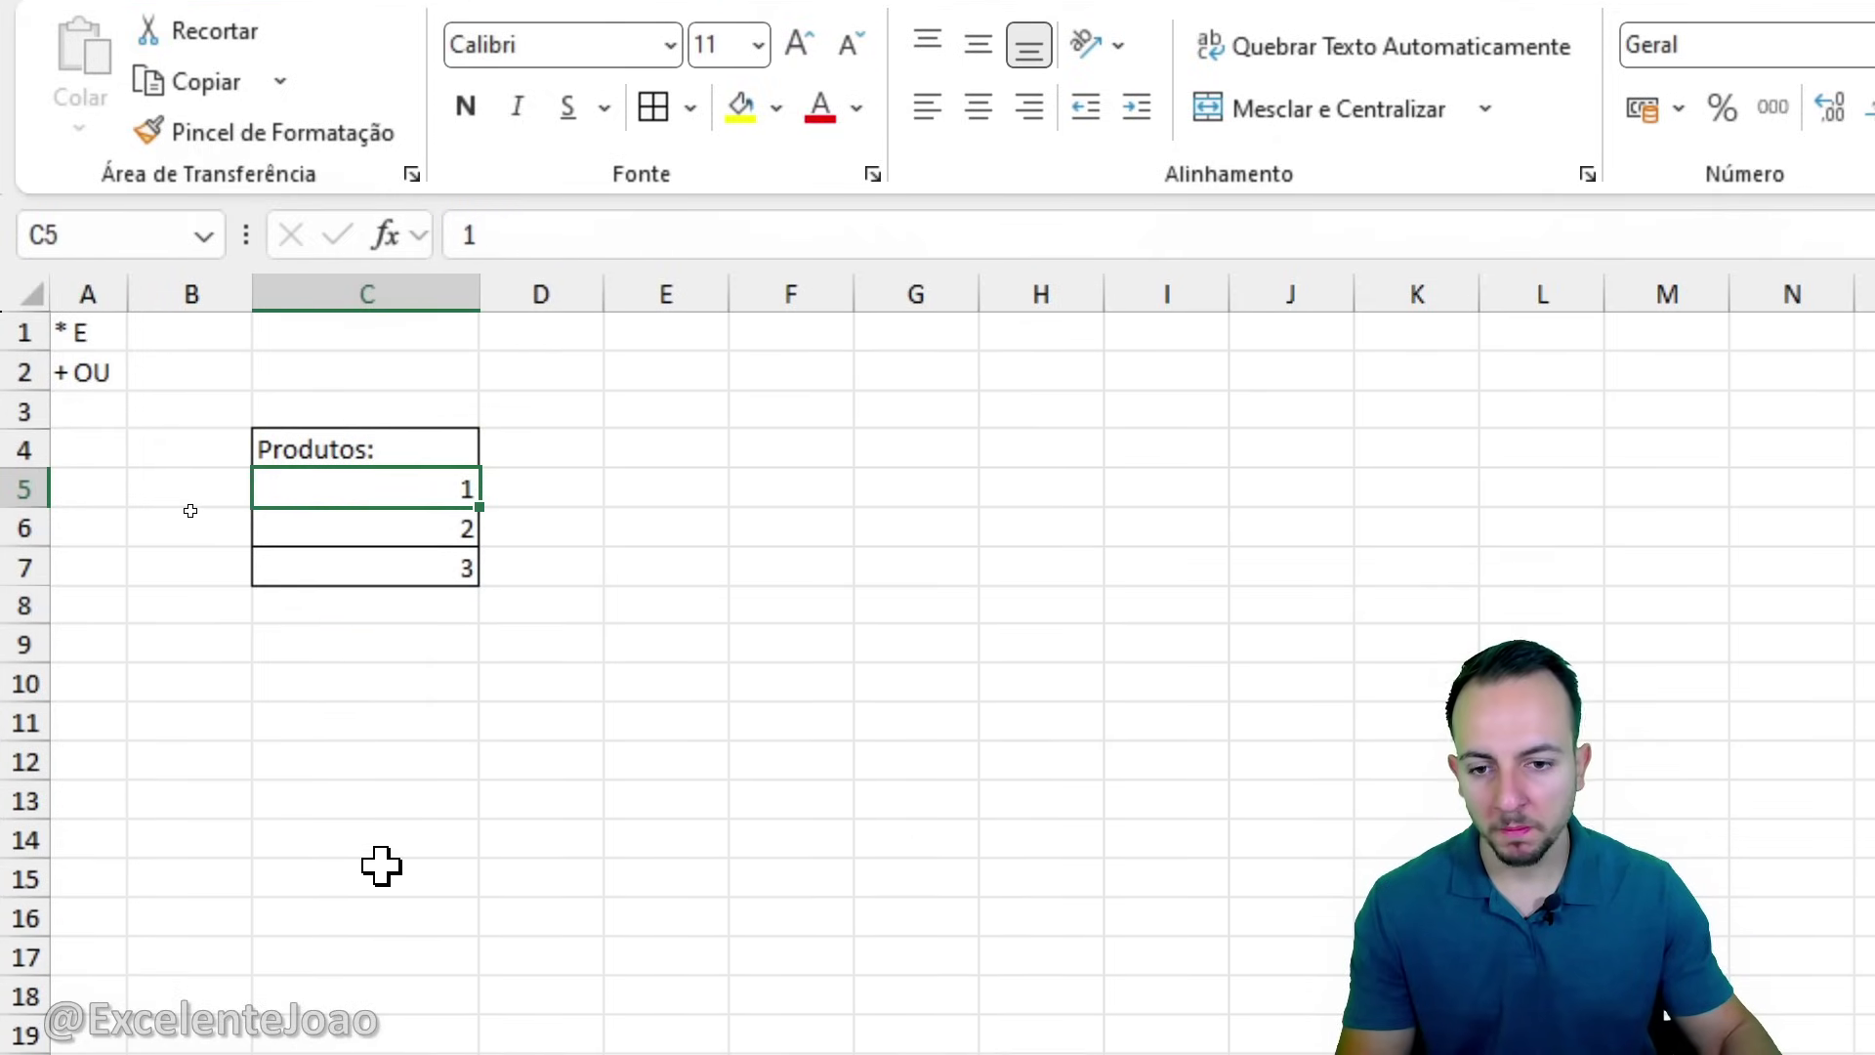
key(Delete)
key(Down)
key(Delete)
key(Down)
key(Delete)
key(Up)
key(Up)
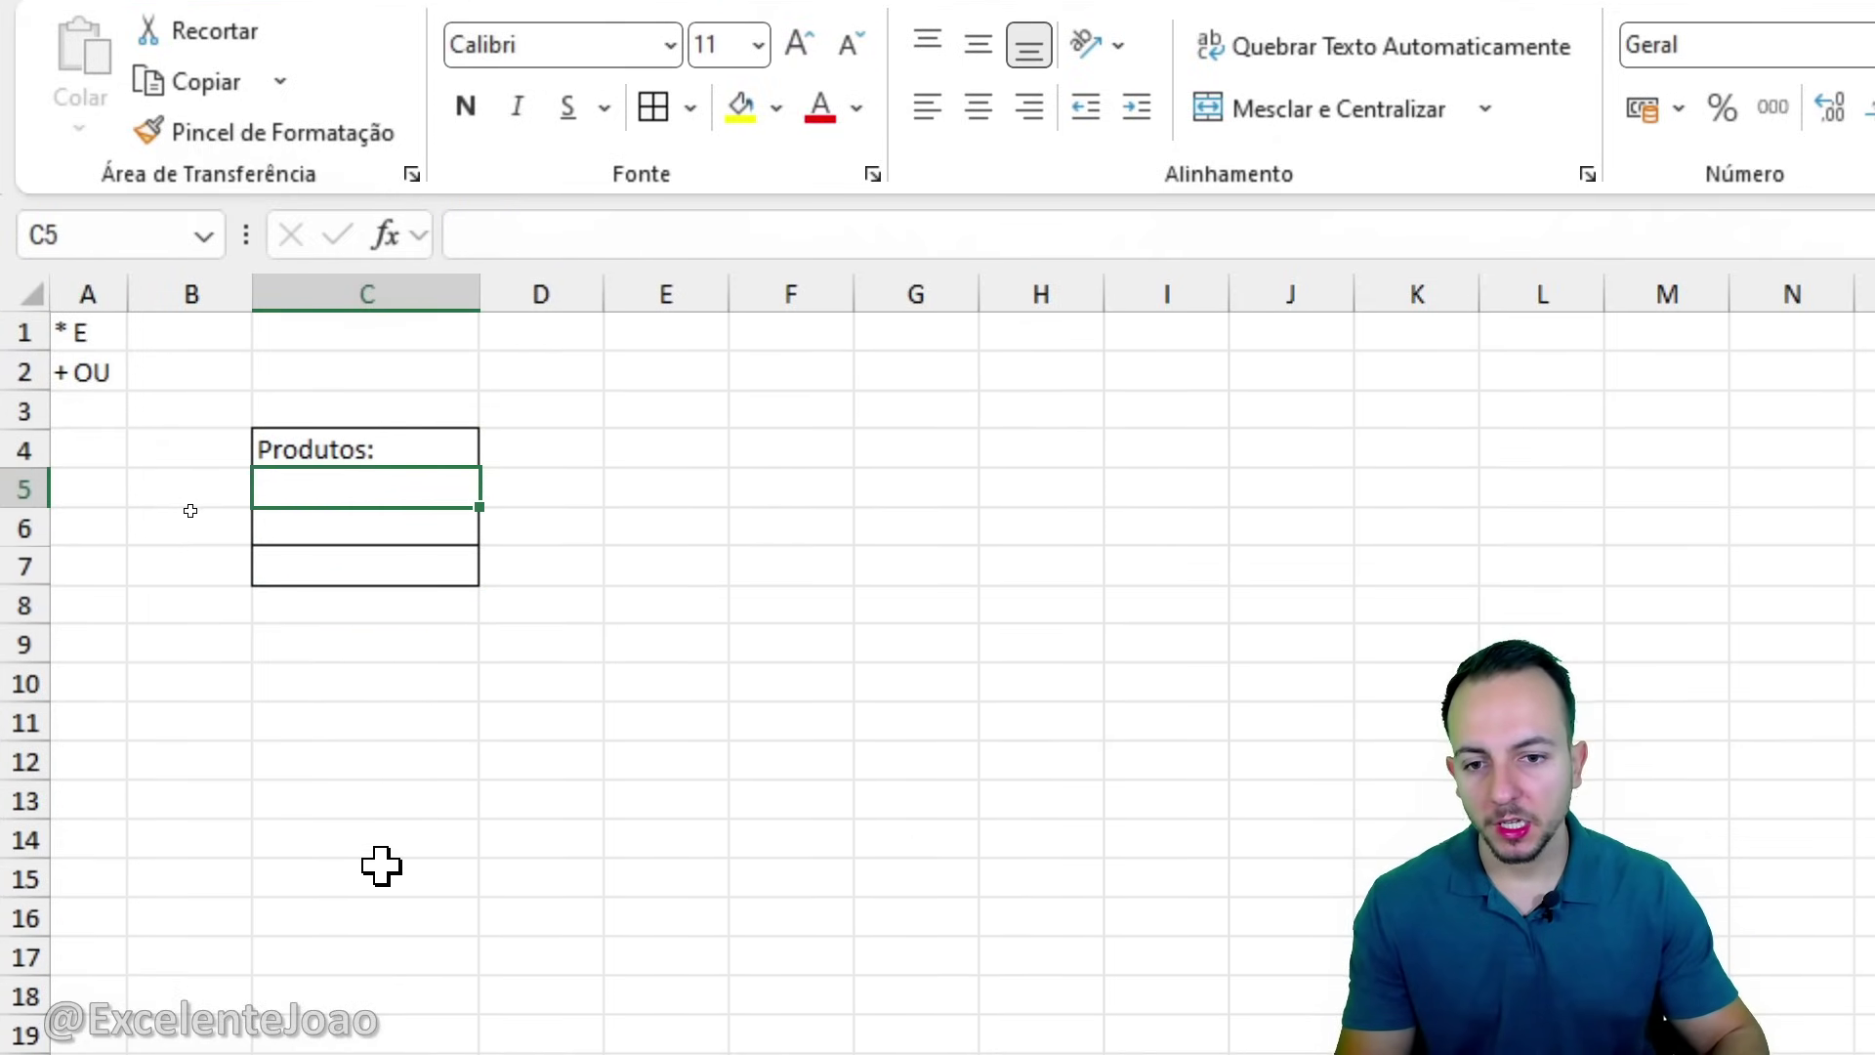
drag(503, 503, 561, 466)
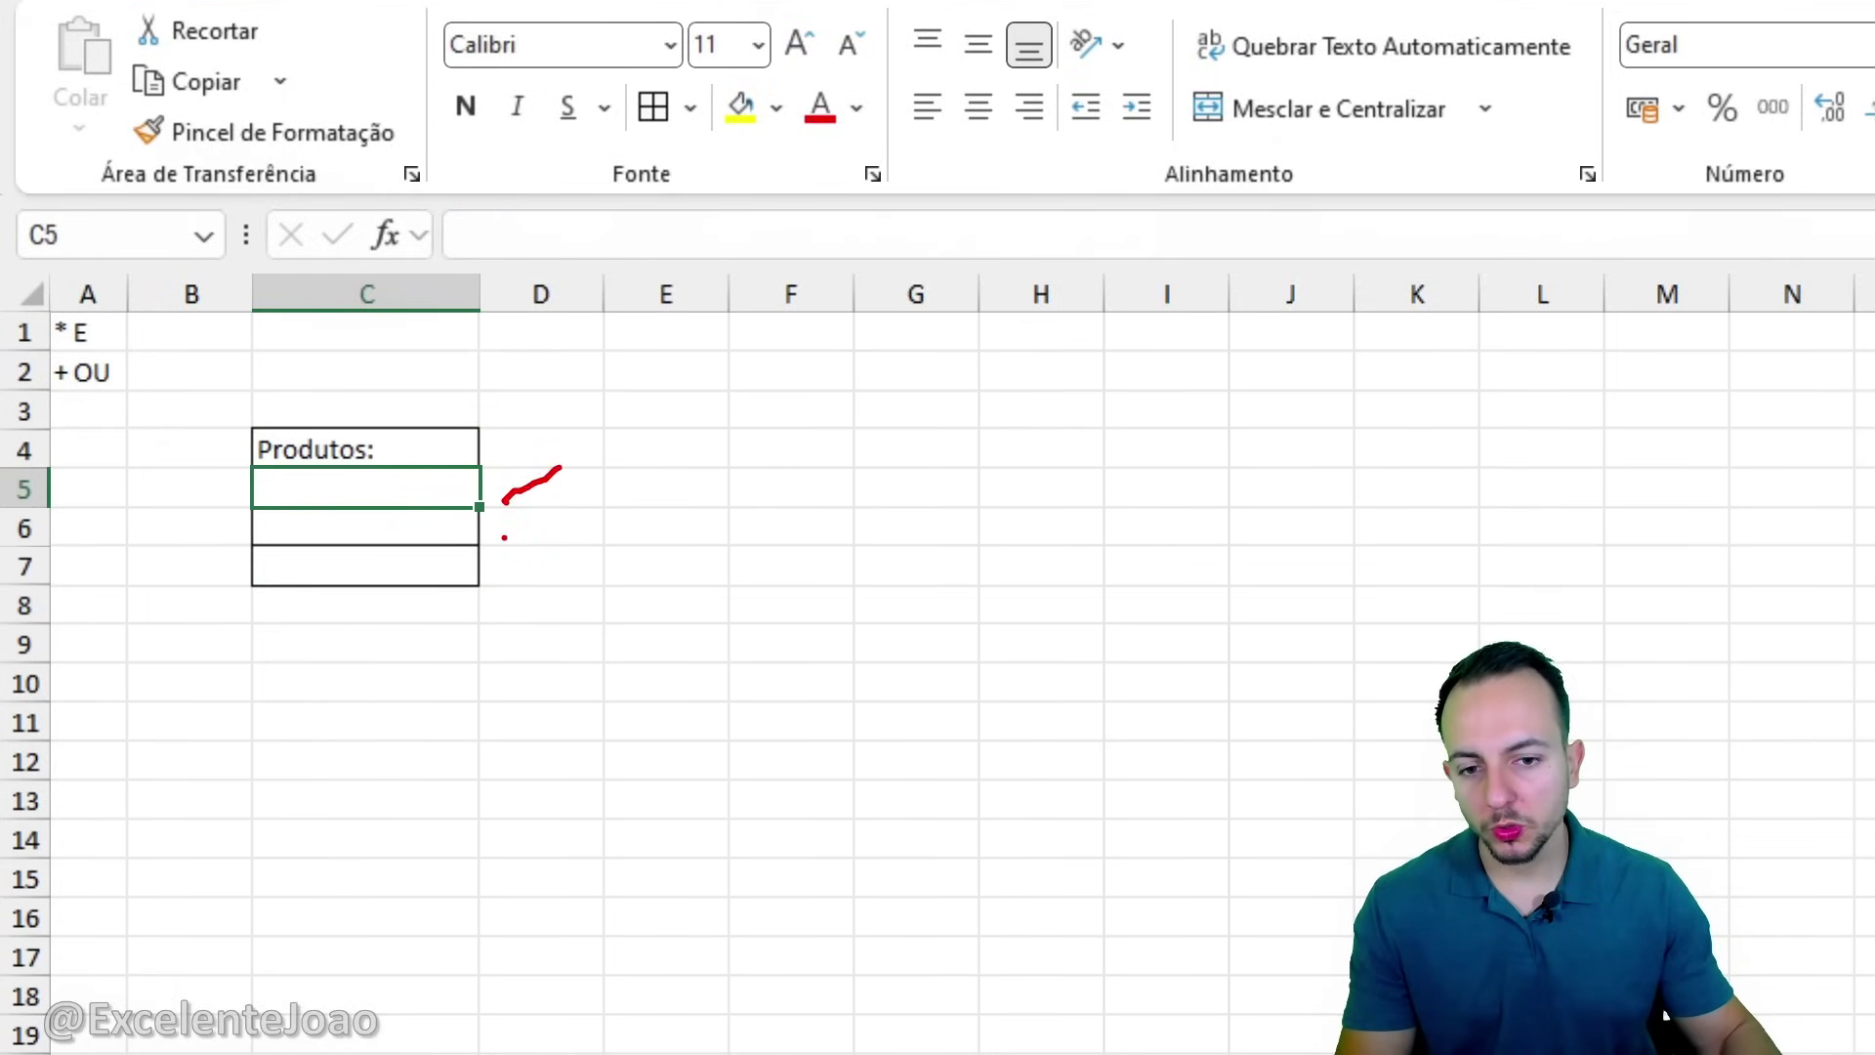
drag(503, 537, 566, 525)
drag(513, 575, 561, 615)
key(Escape)
key(ctrl+2)
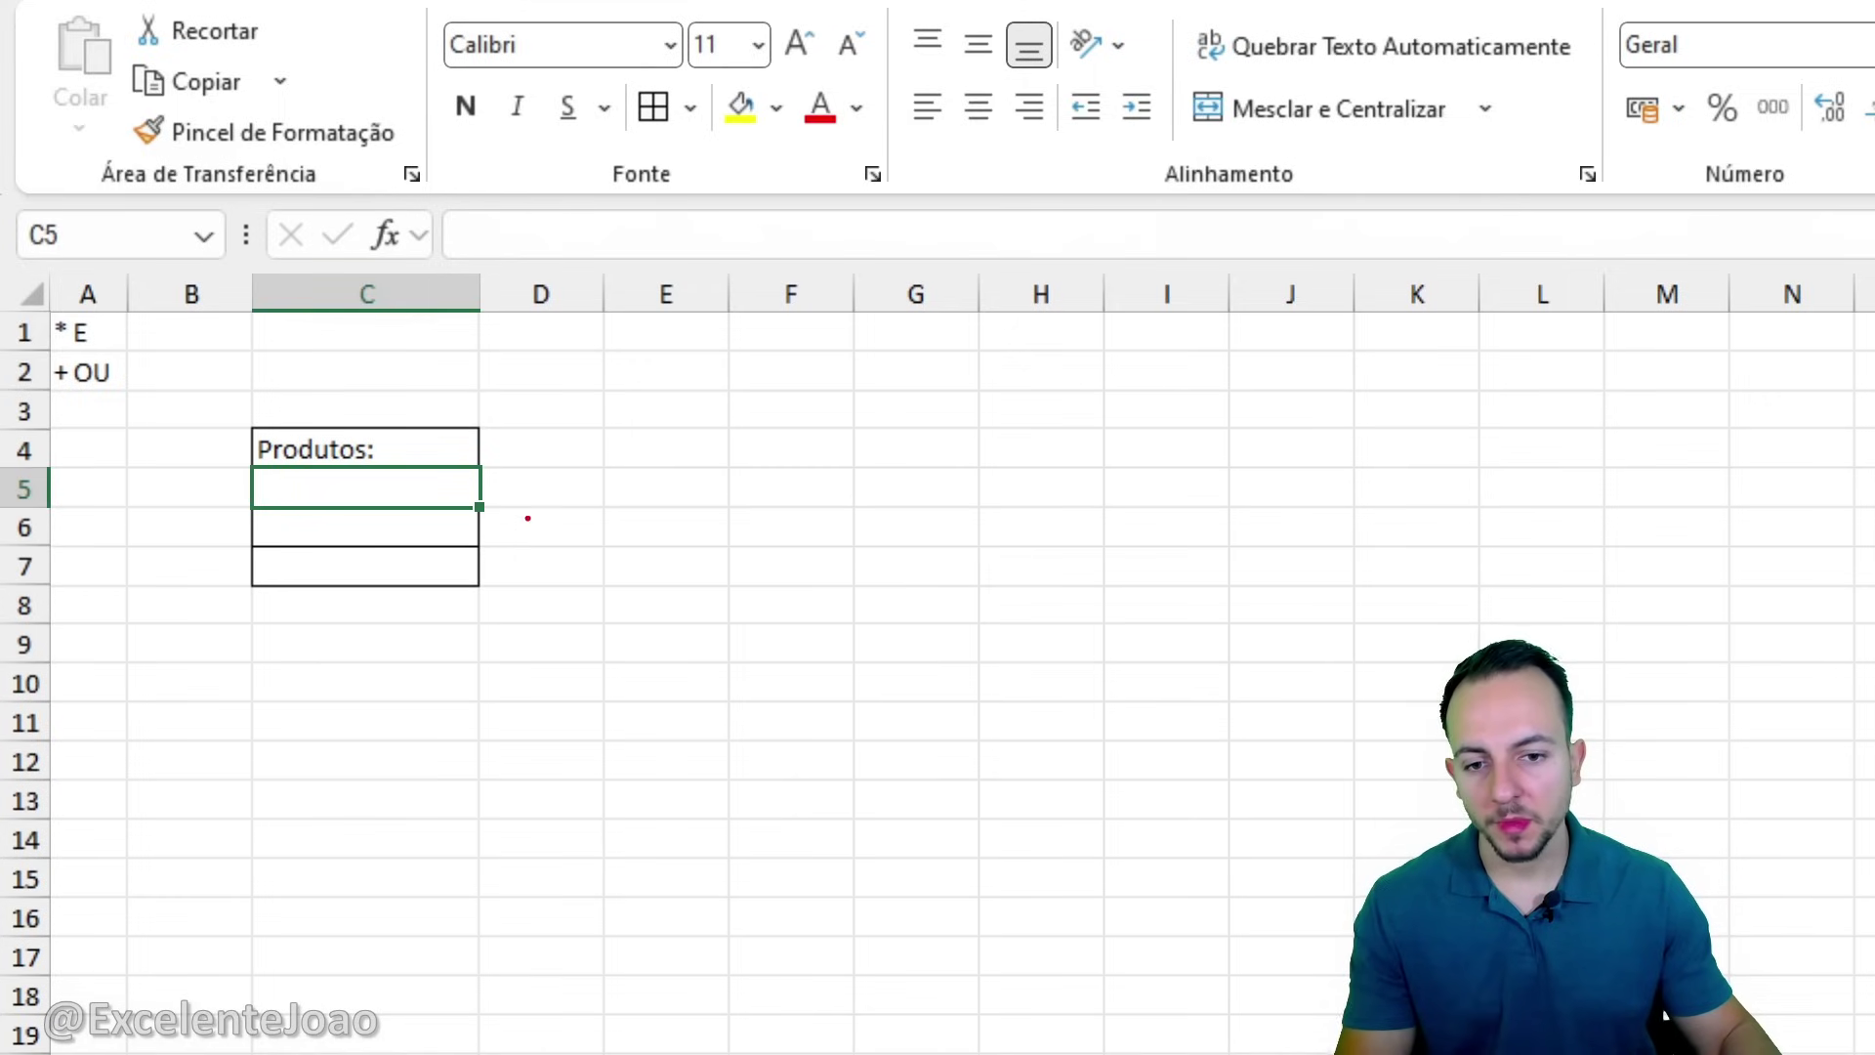
drag(493, 482, 598, 429)
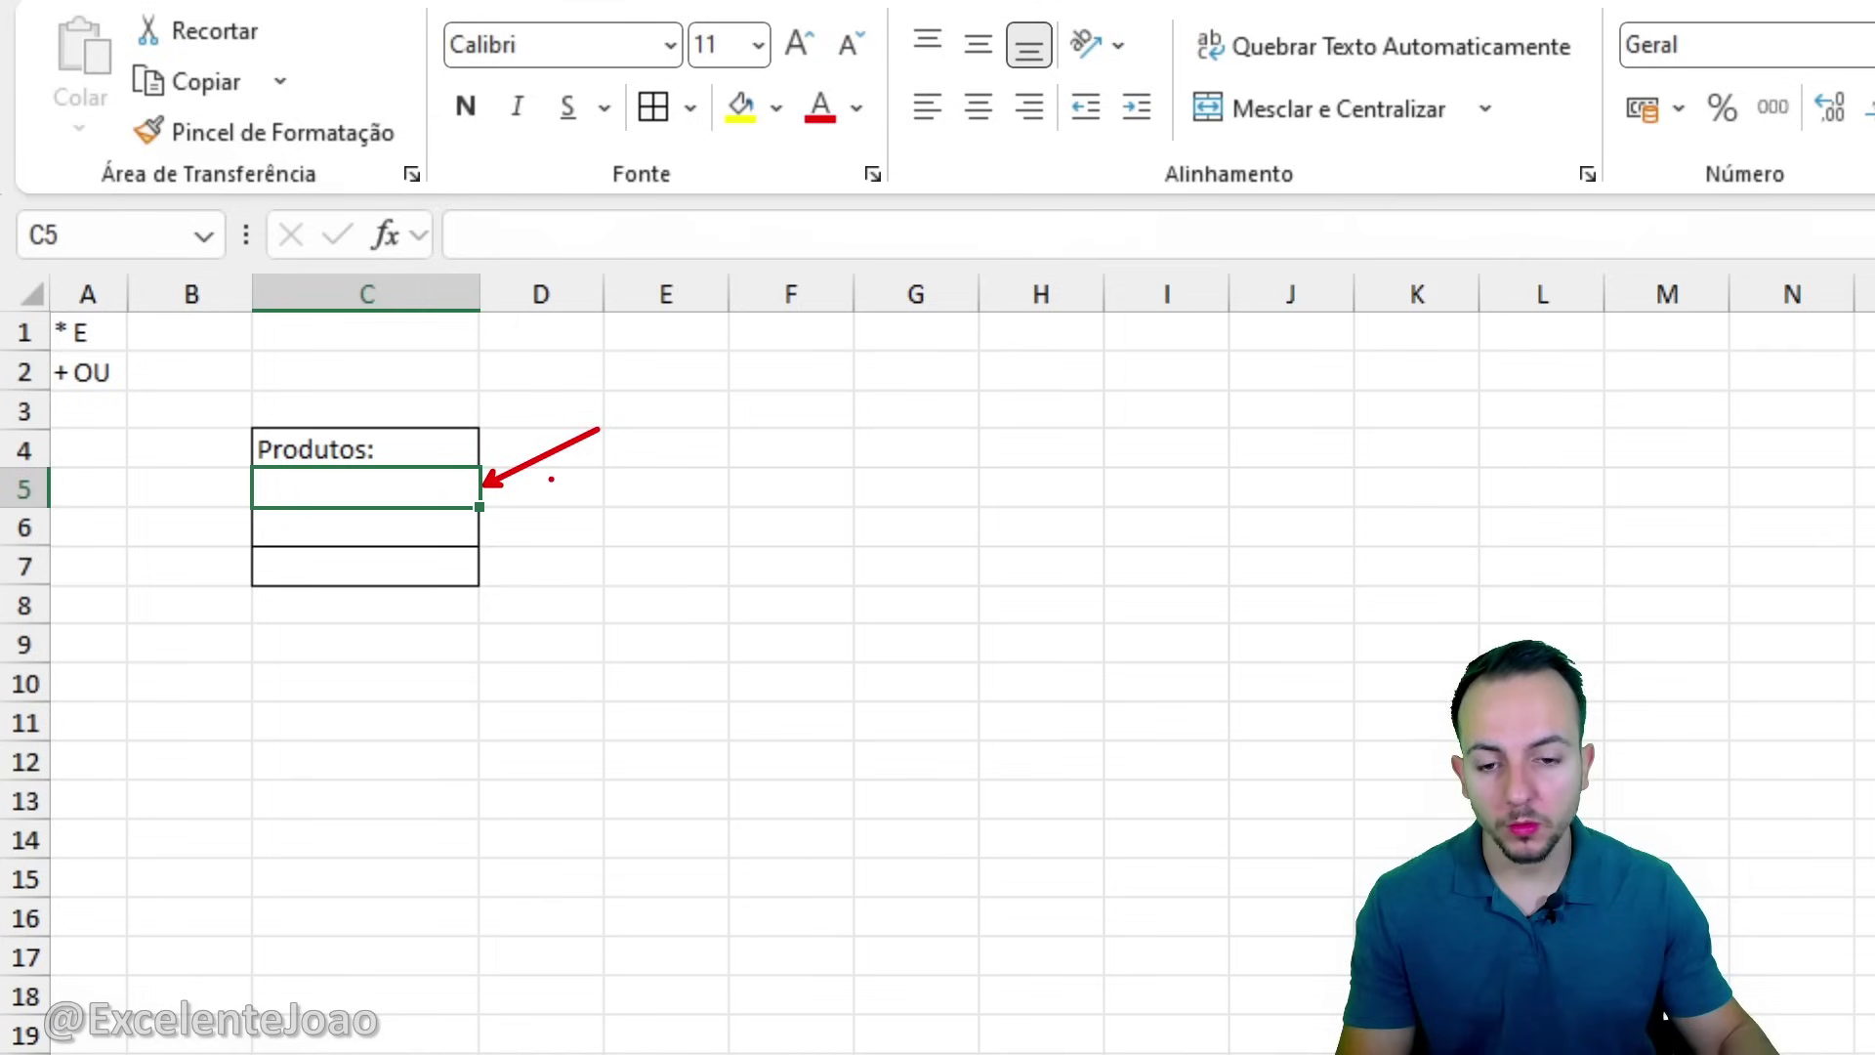
drag(495, 525, 612, 494)
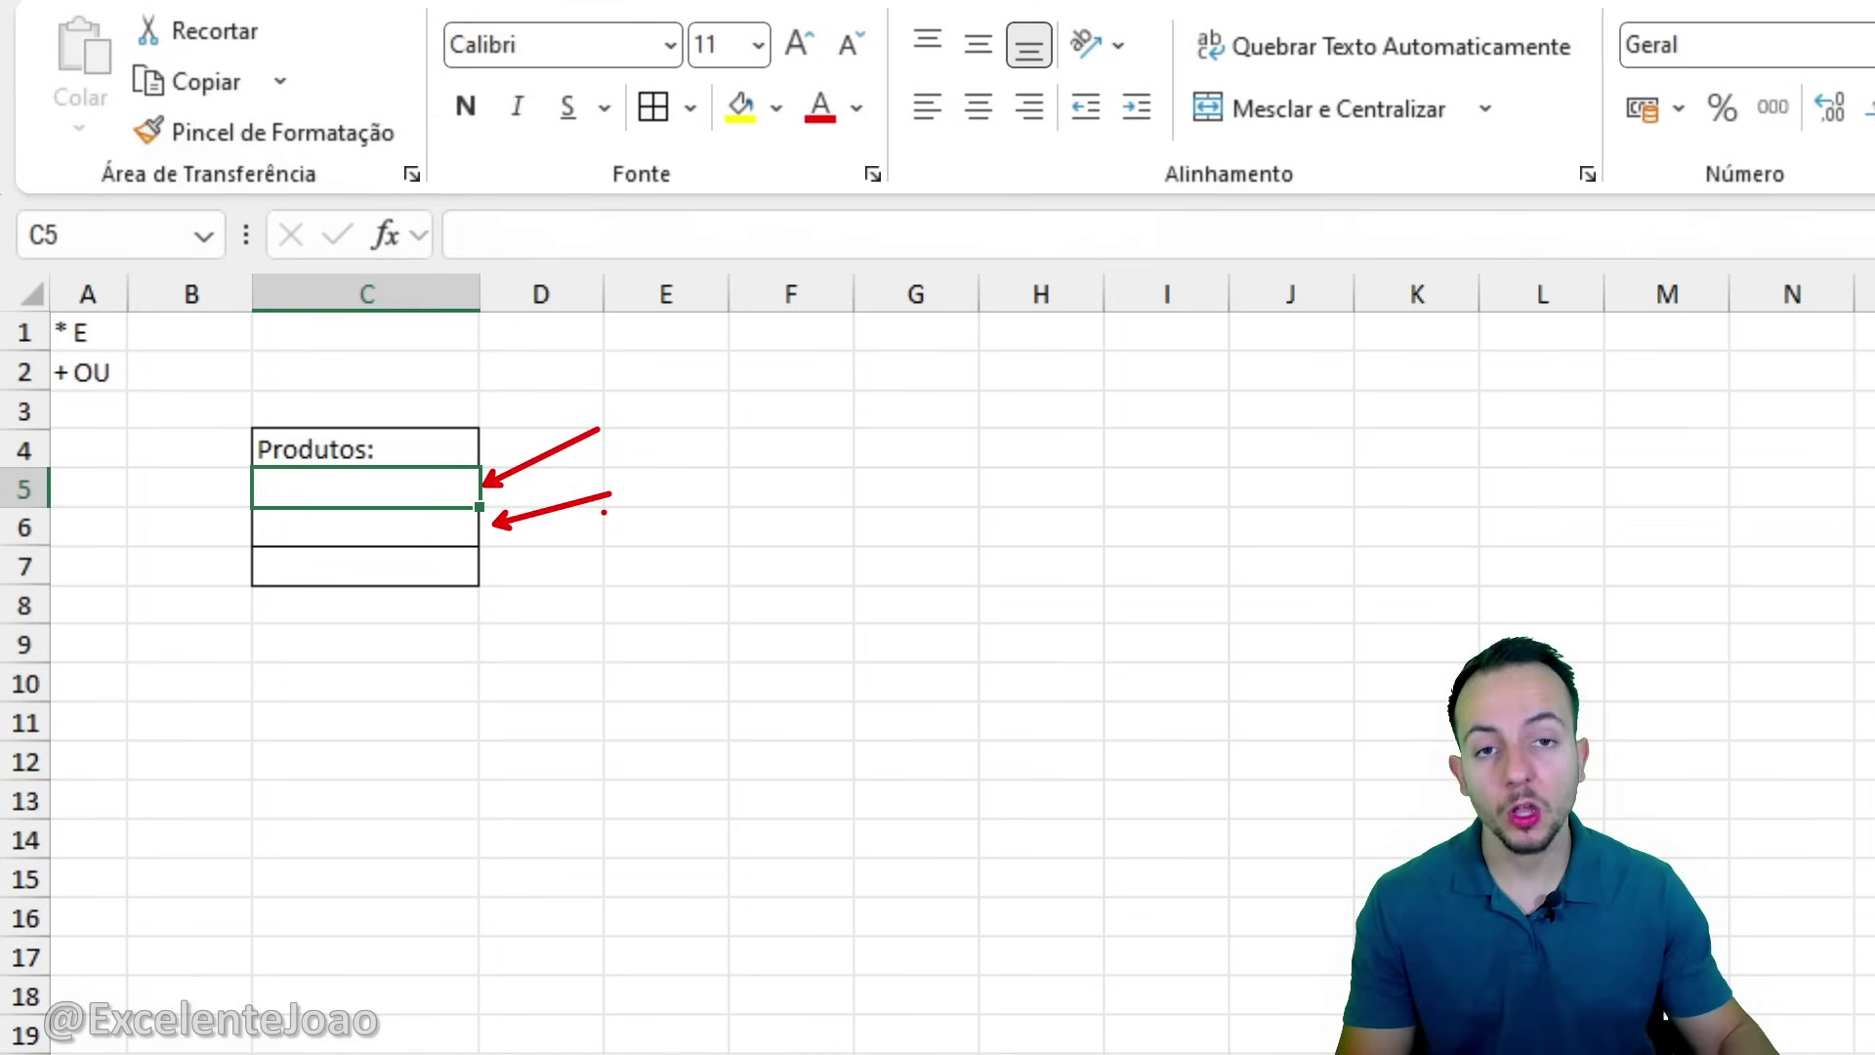
drag(508, 574, 586, 642)
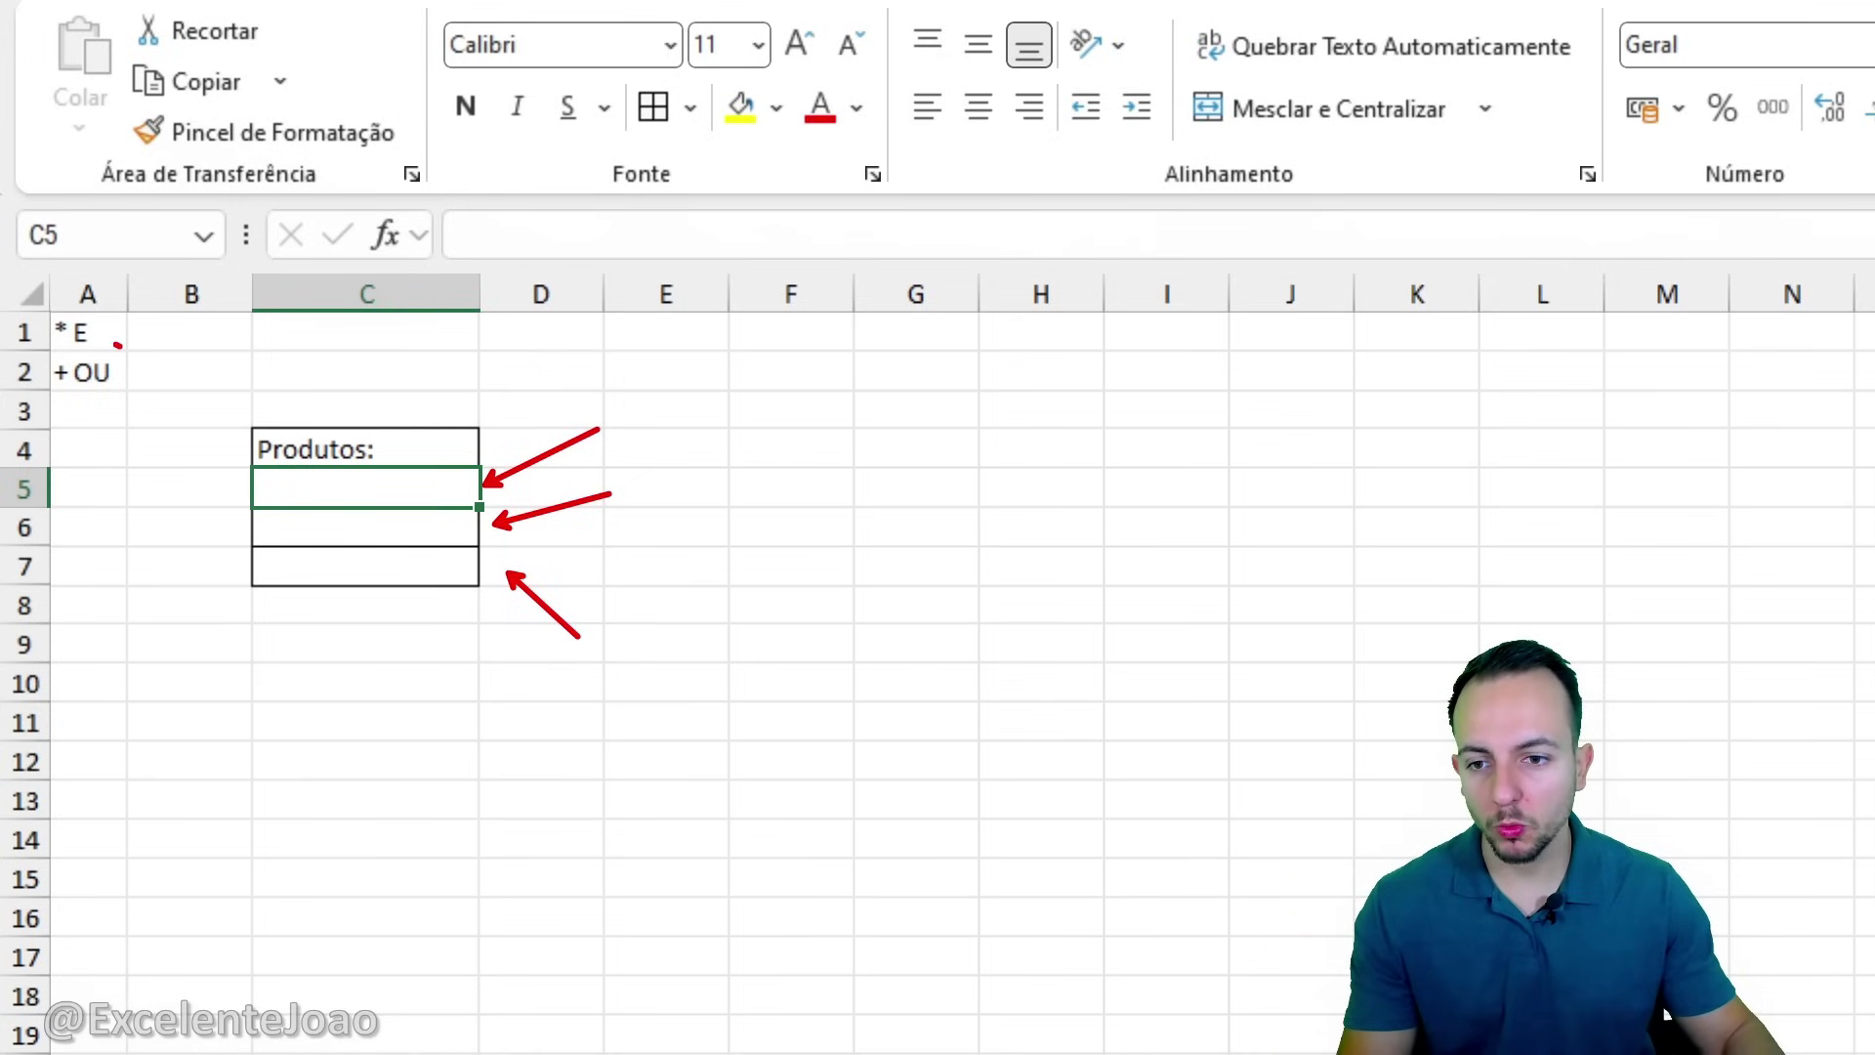
mouse_move(117, 345)
mouse_down()
mouse_move(50, 392)
mouse_move(124, 339)
mouse_up()
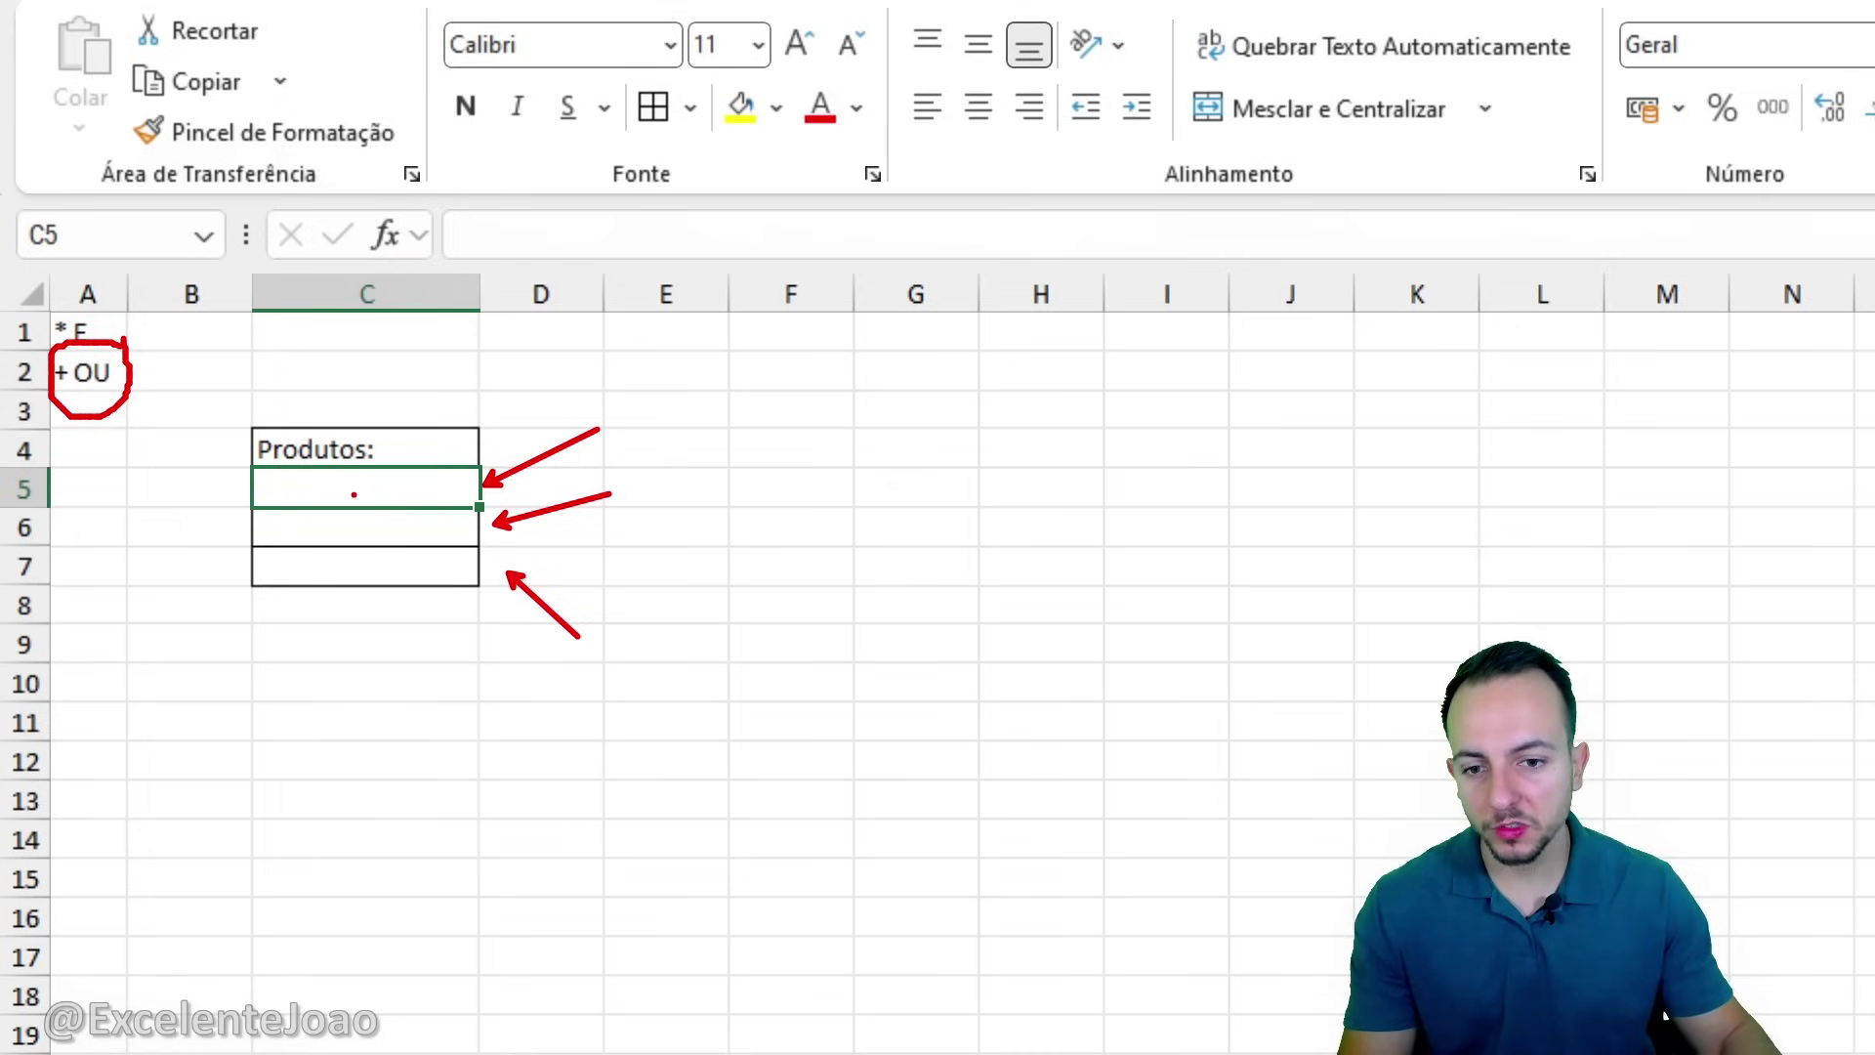
key(Escape)
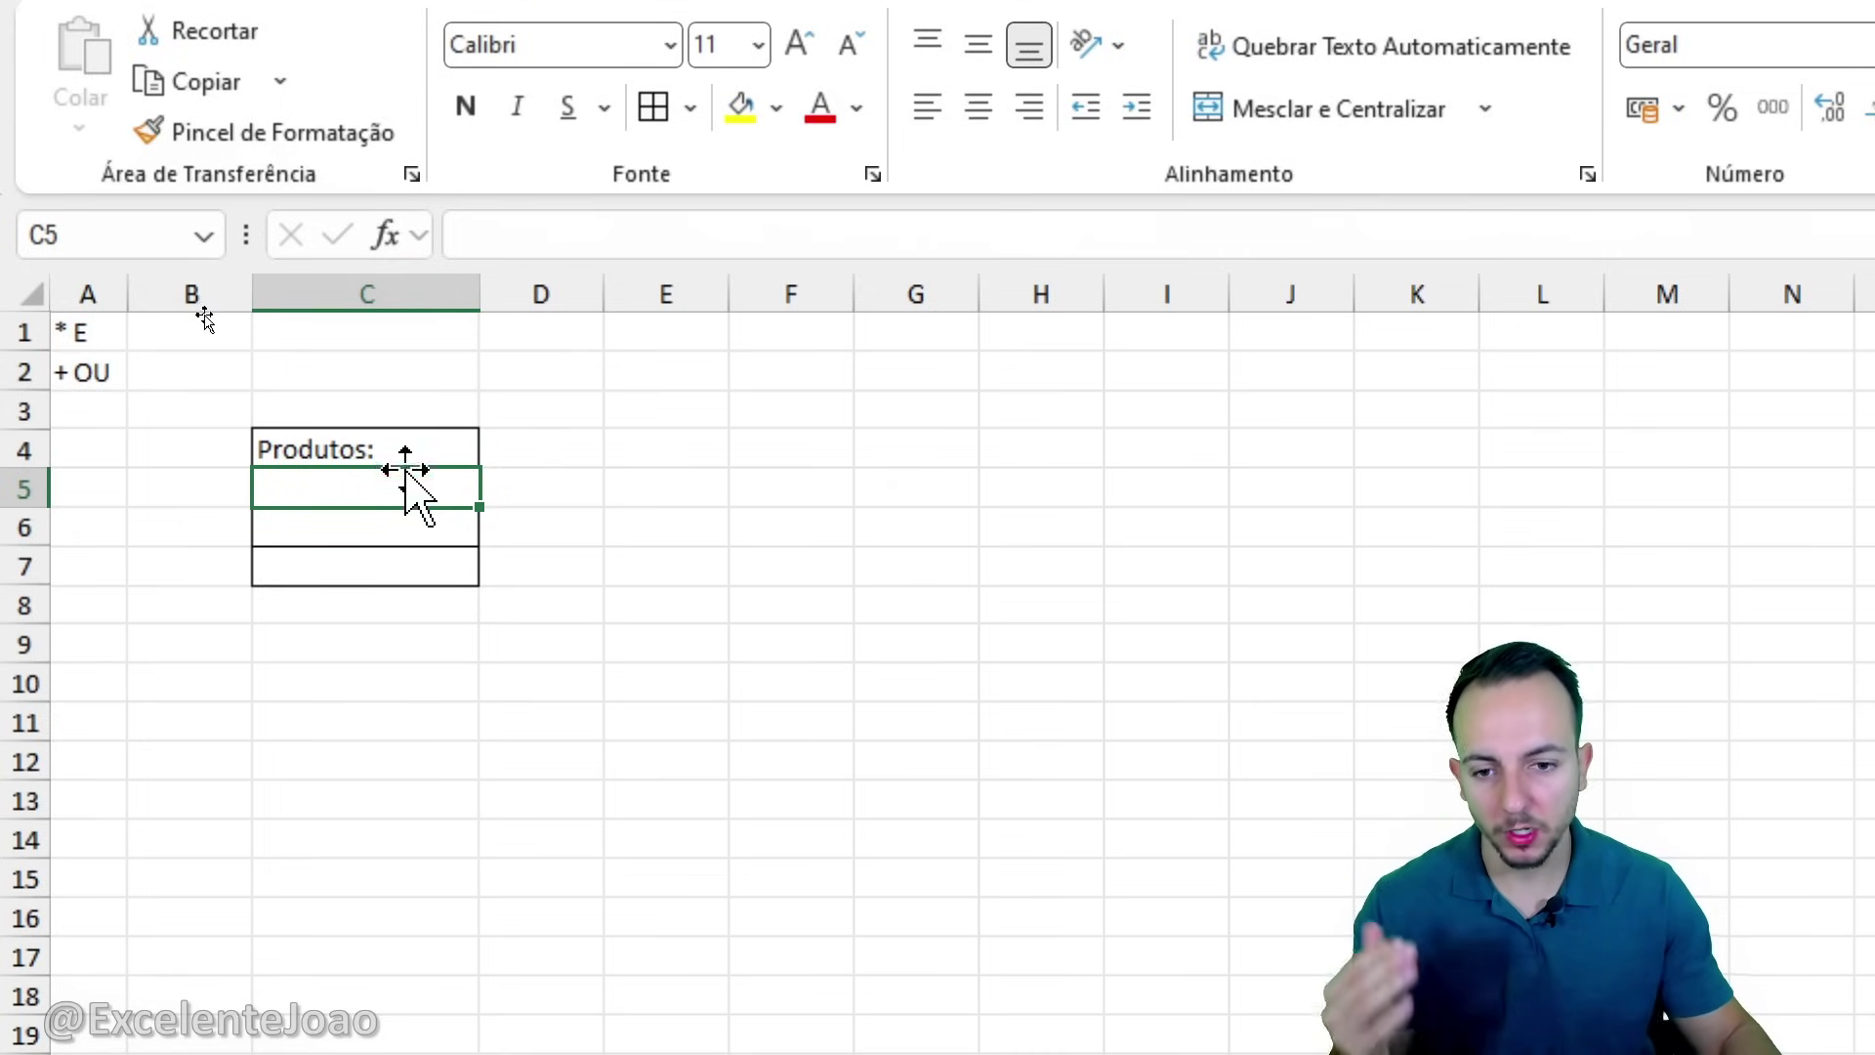
drag(423, 478, 423, 554)
drag(427, 489, 423, 561)
click(435, 444)
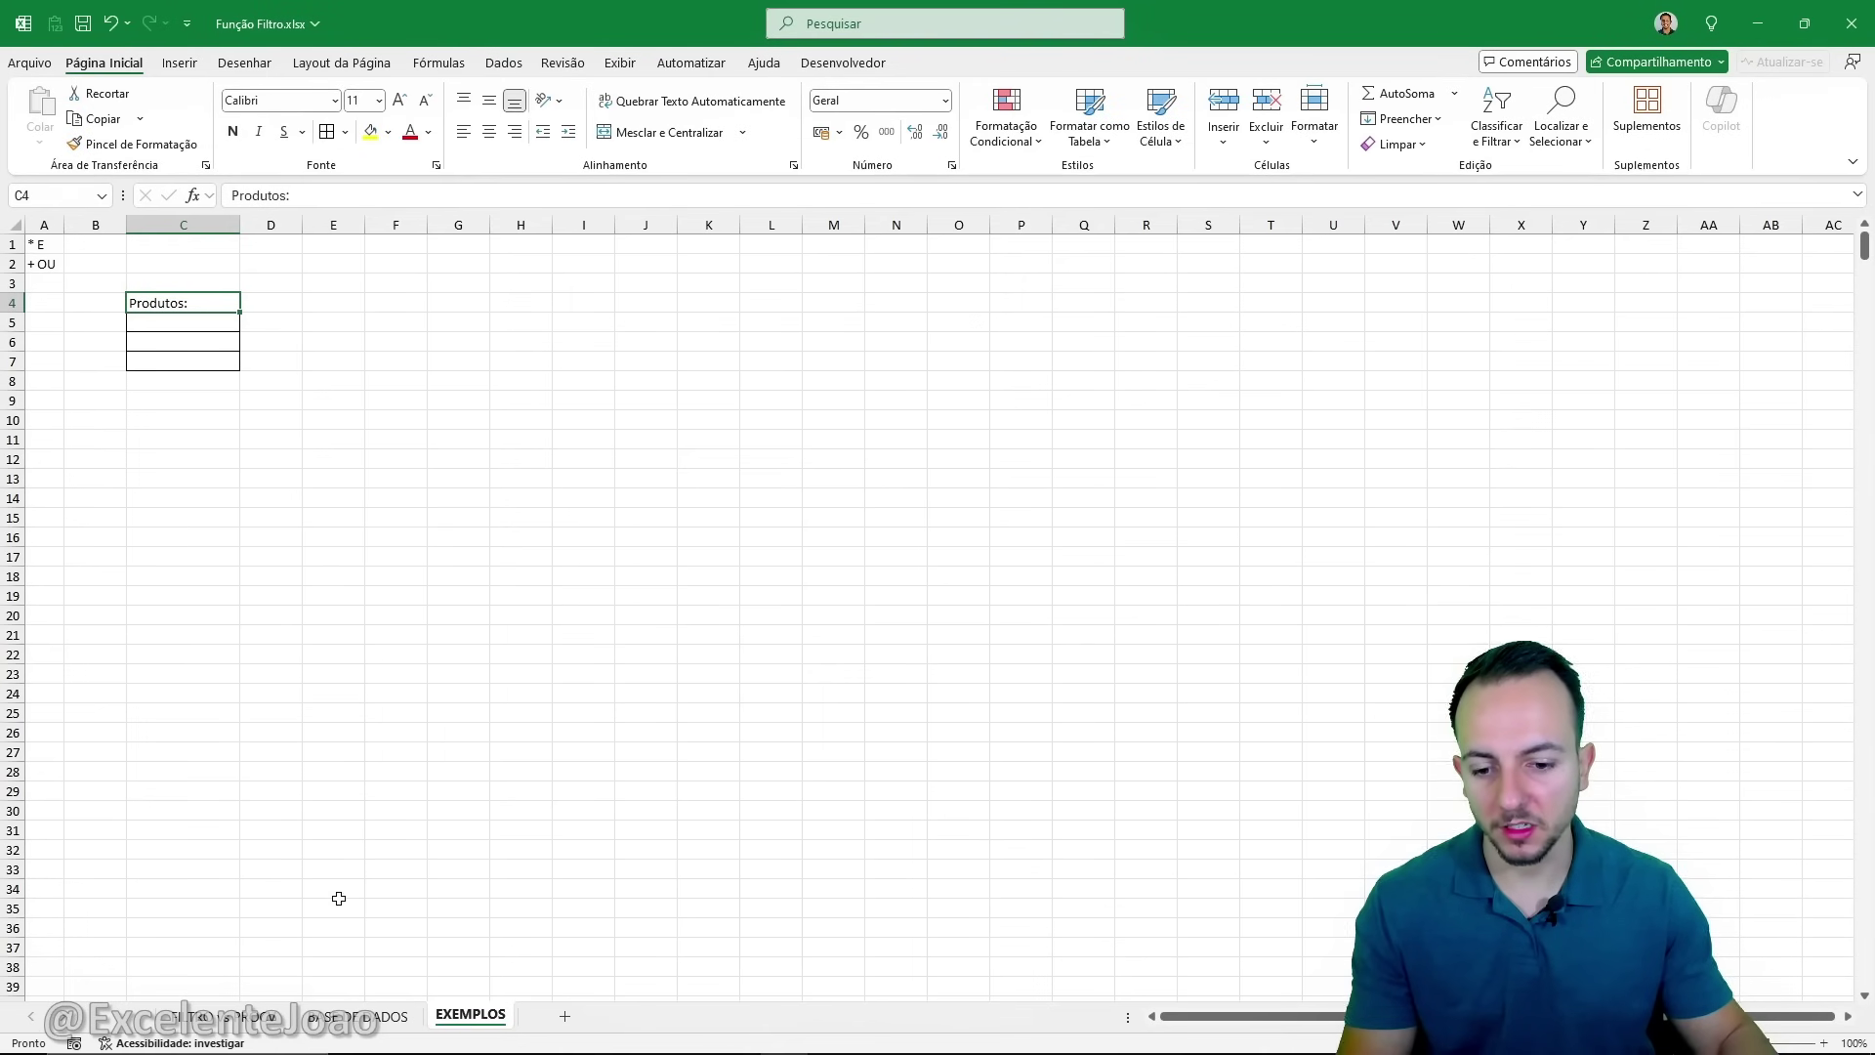
Copy the product "Creatina 300g" from the BASE DE DADOS sheet into cell C6 of EXEMPLOS.
click(337, 1016)
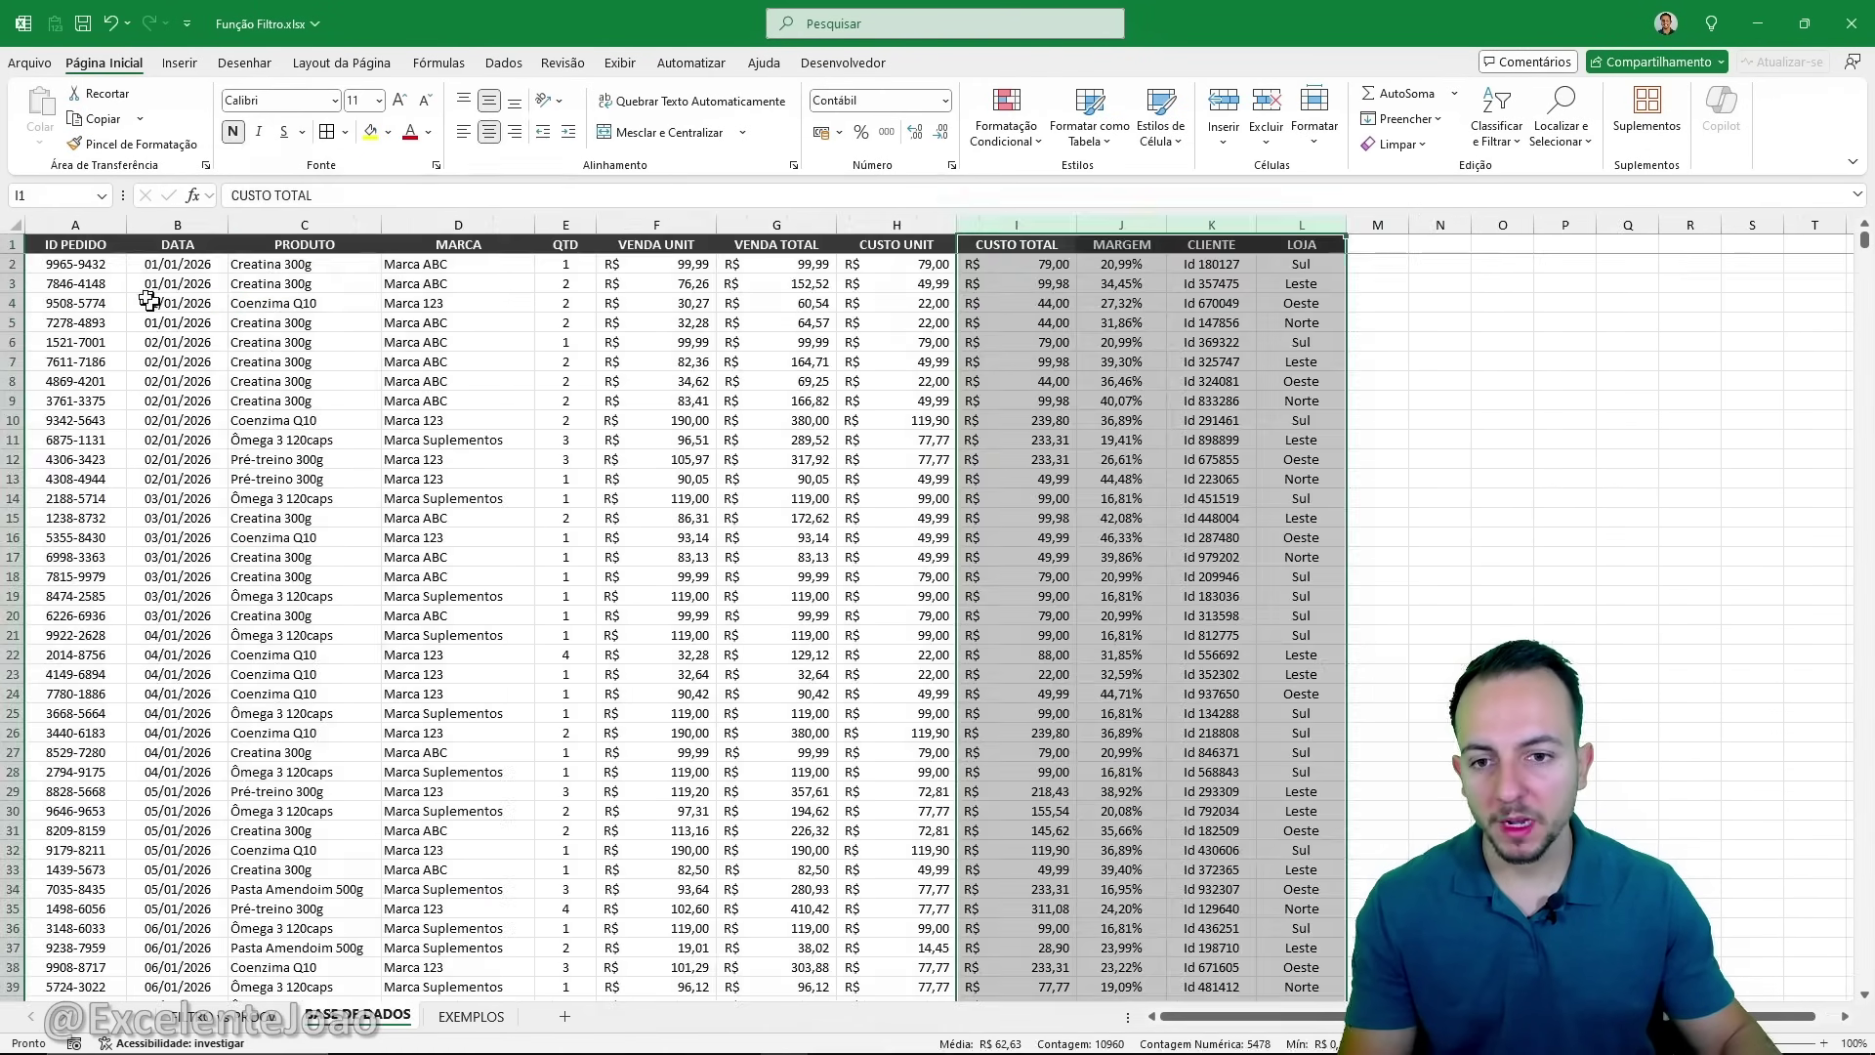
click(260, 281)
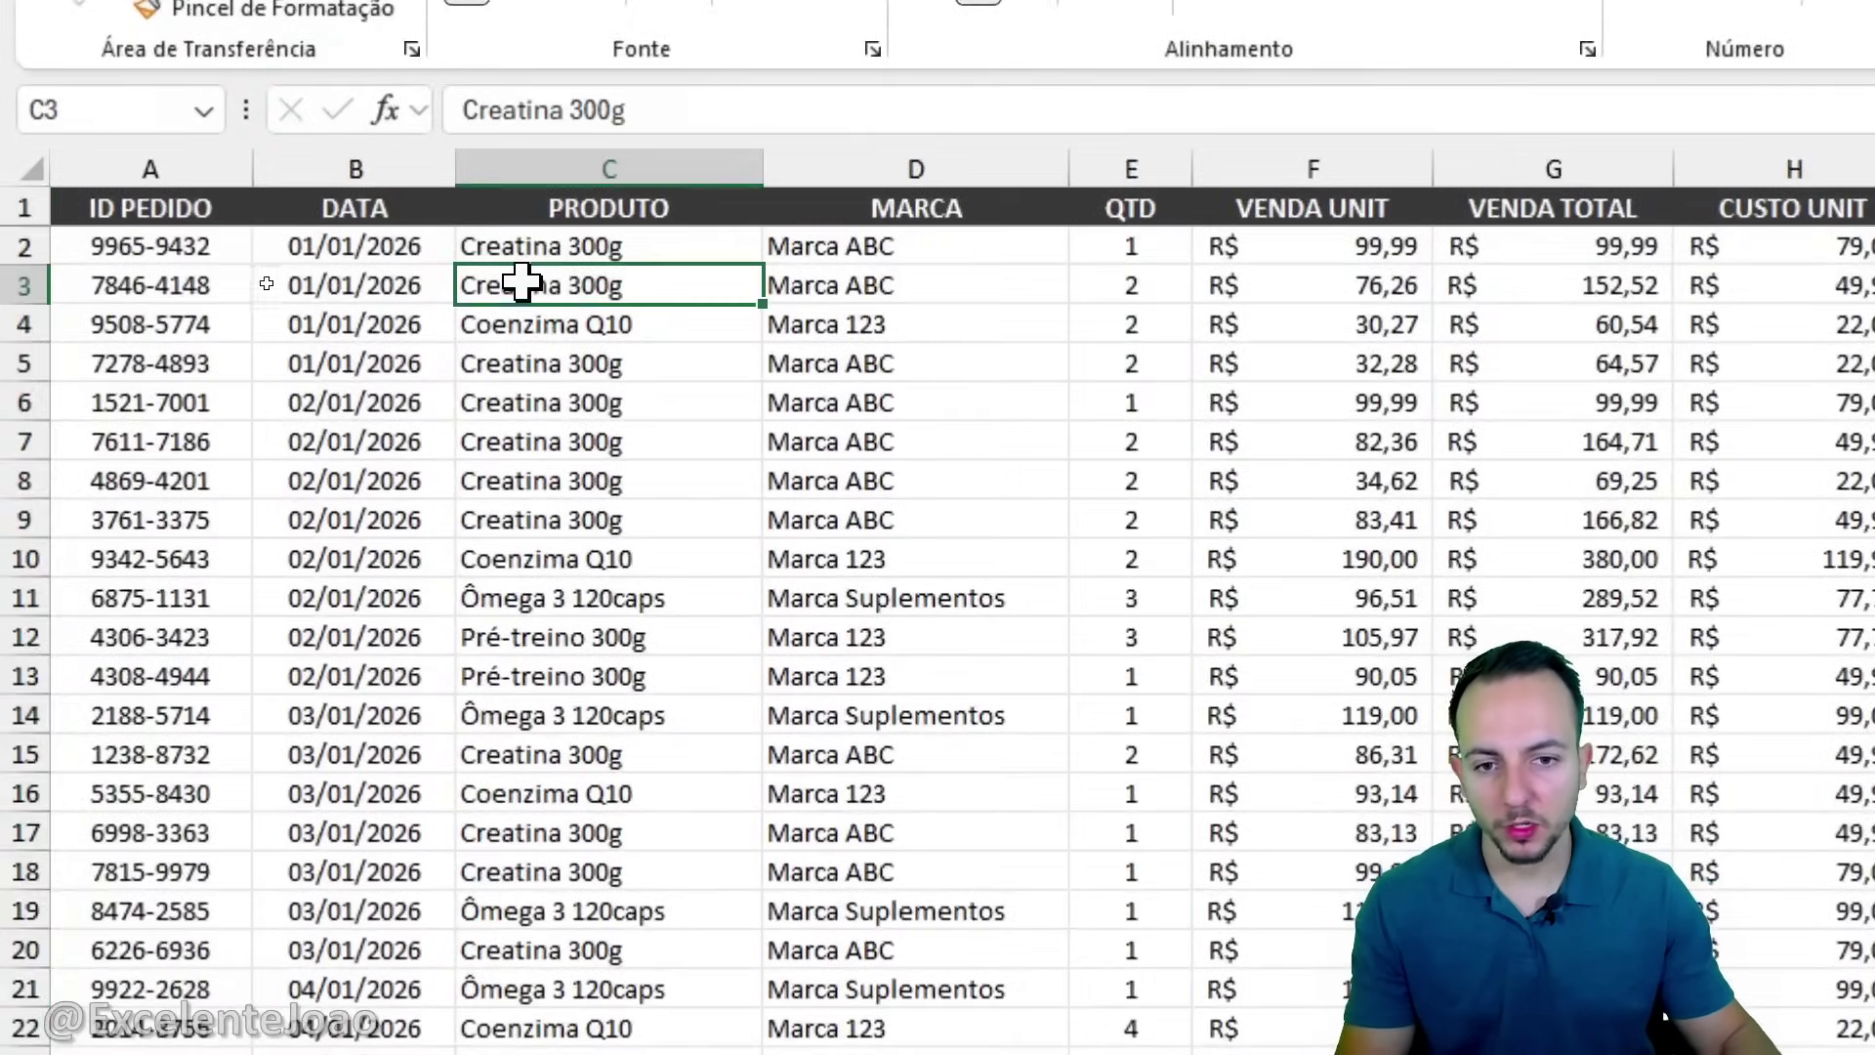
key(ctrl+c)
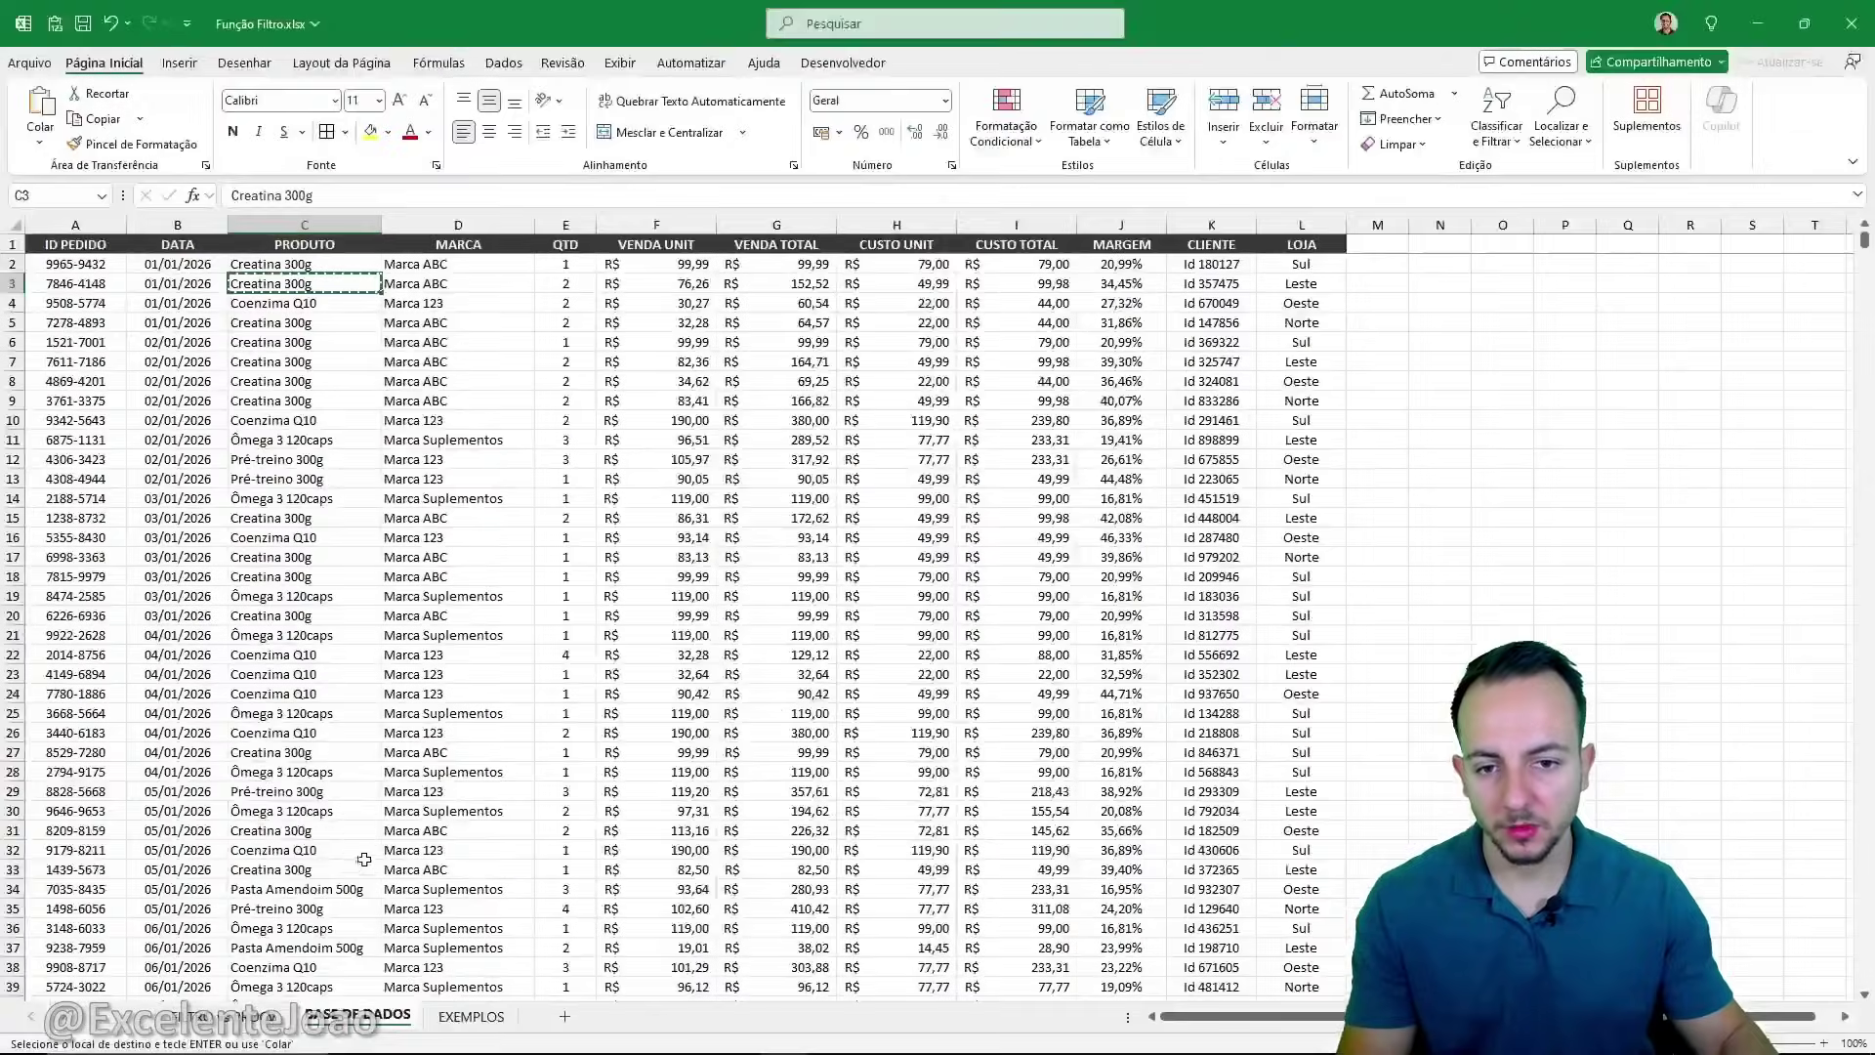
click(470, 1016)
click(194, 325)
key(ctrl+v)
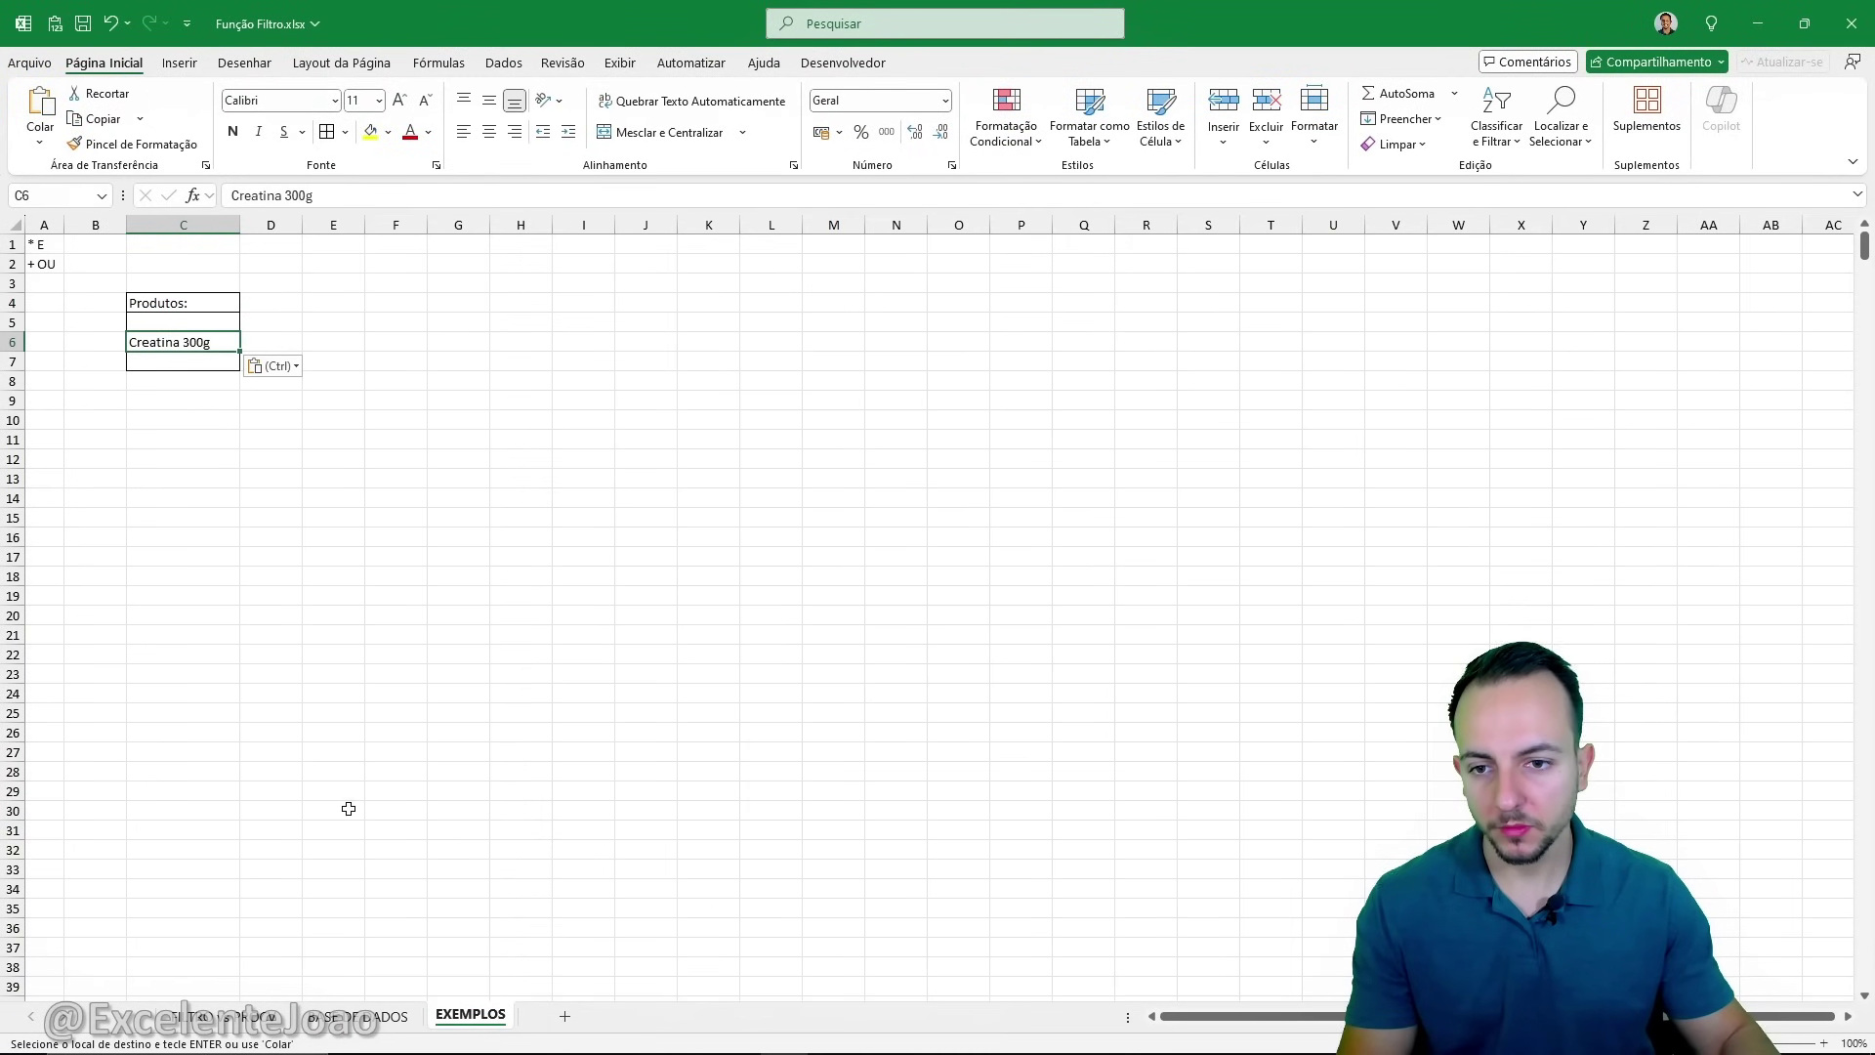
Copy the product "Ômega 3 120caps" from BASE DE DADOS into cell C7 of EXEMPLOS.
click(356, 1016)
click(303, 596)
key(ctrl+c)
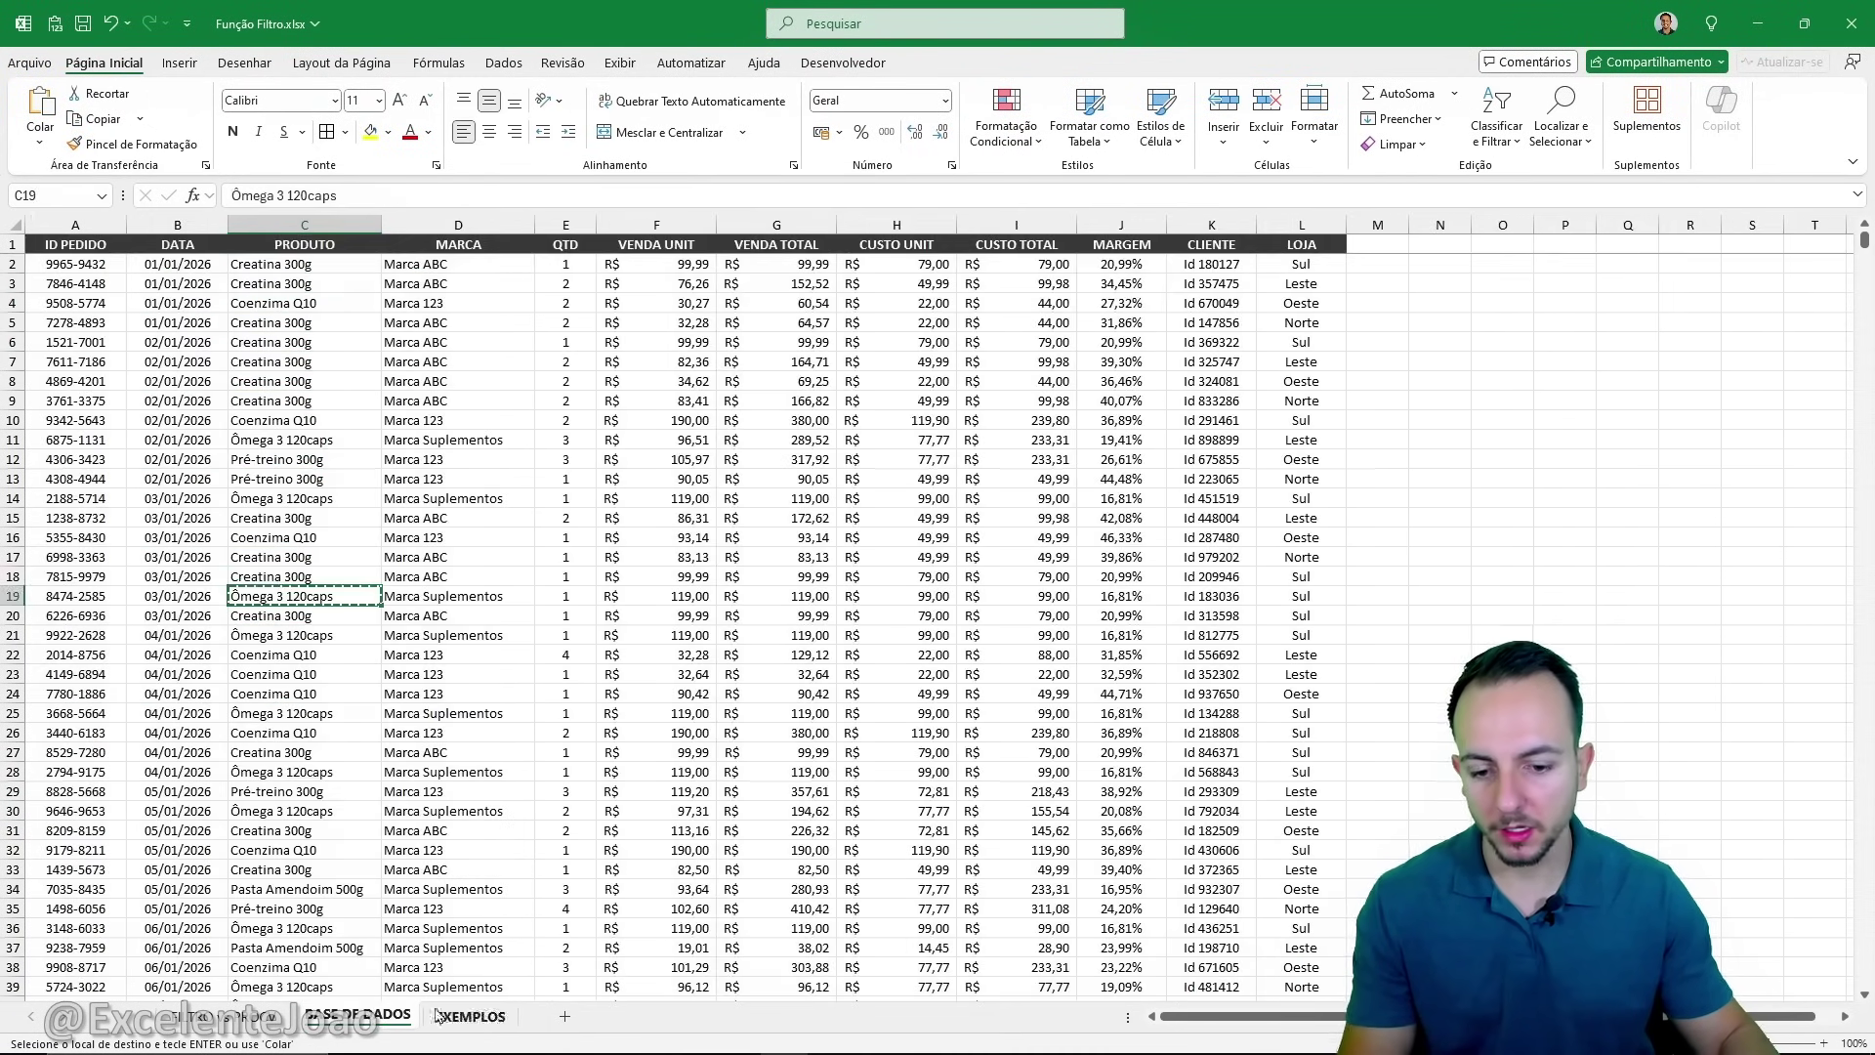
click(470, 1016)
click(212, 361)
key(ctrl+v)
Copy the product "Coenzima Q10" from BASE DE DADOS into cell C5 of EXEMPLOS and end copy mode.
click(357, 1015)
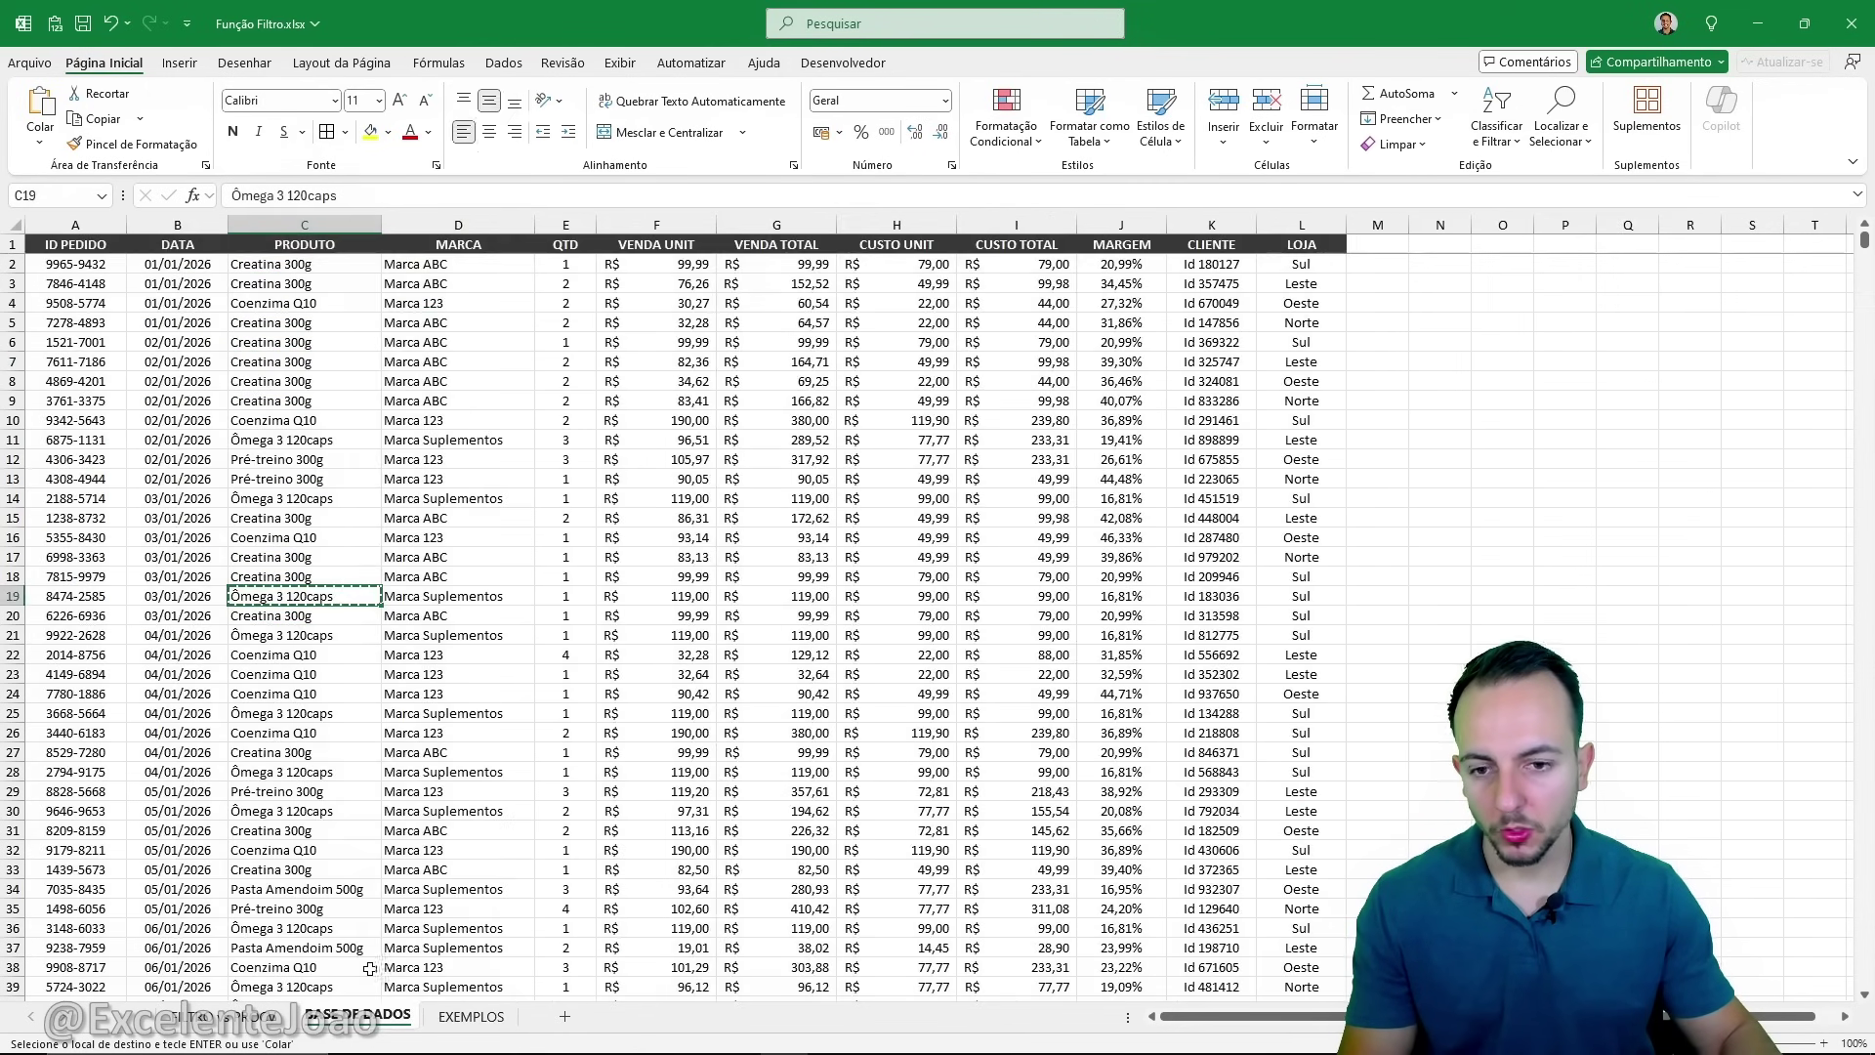
click(337, 420)
key(ctrl+c)
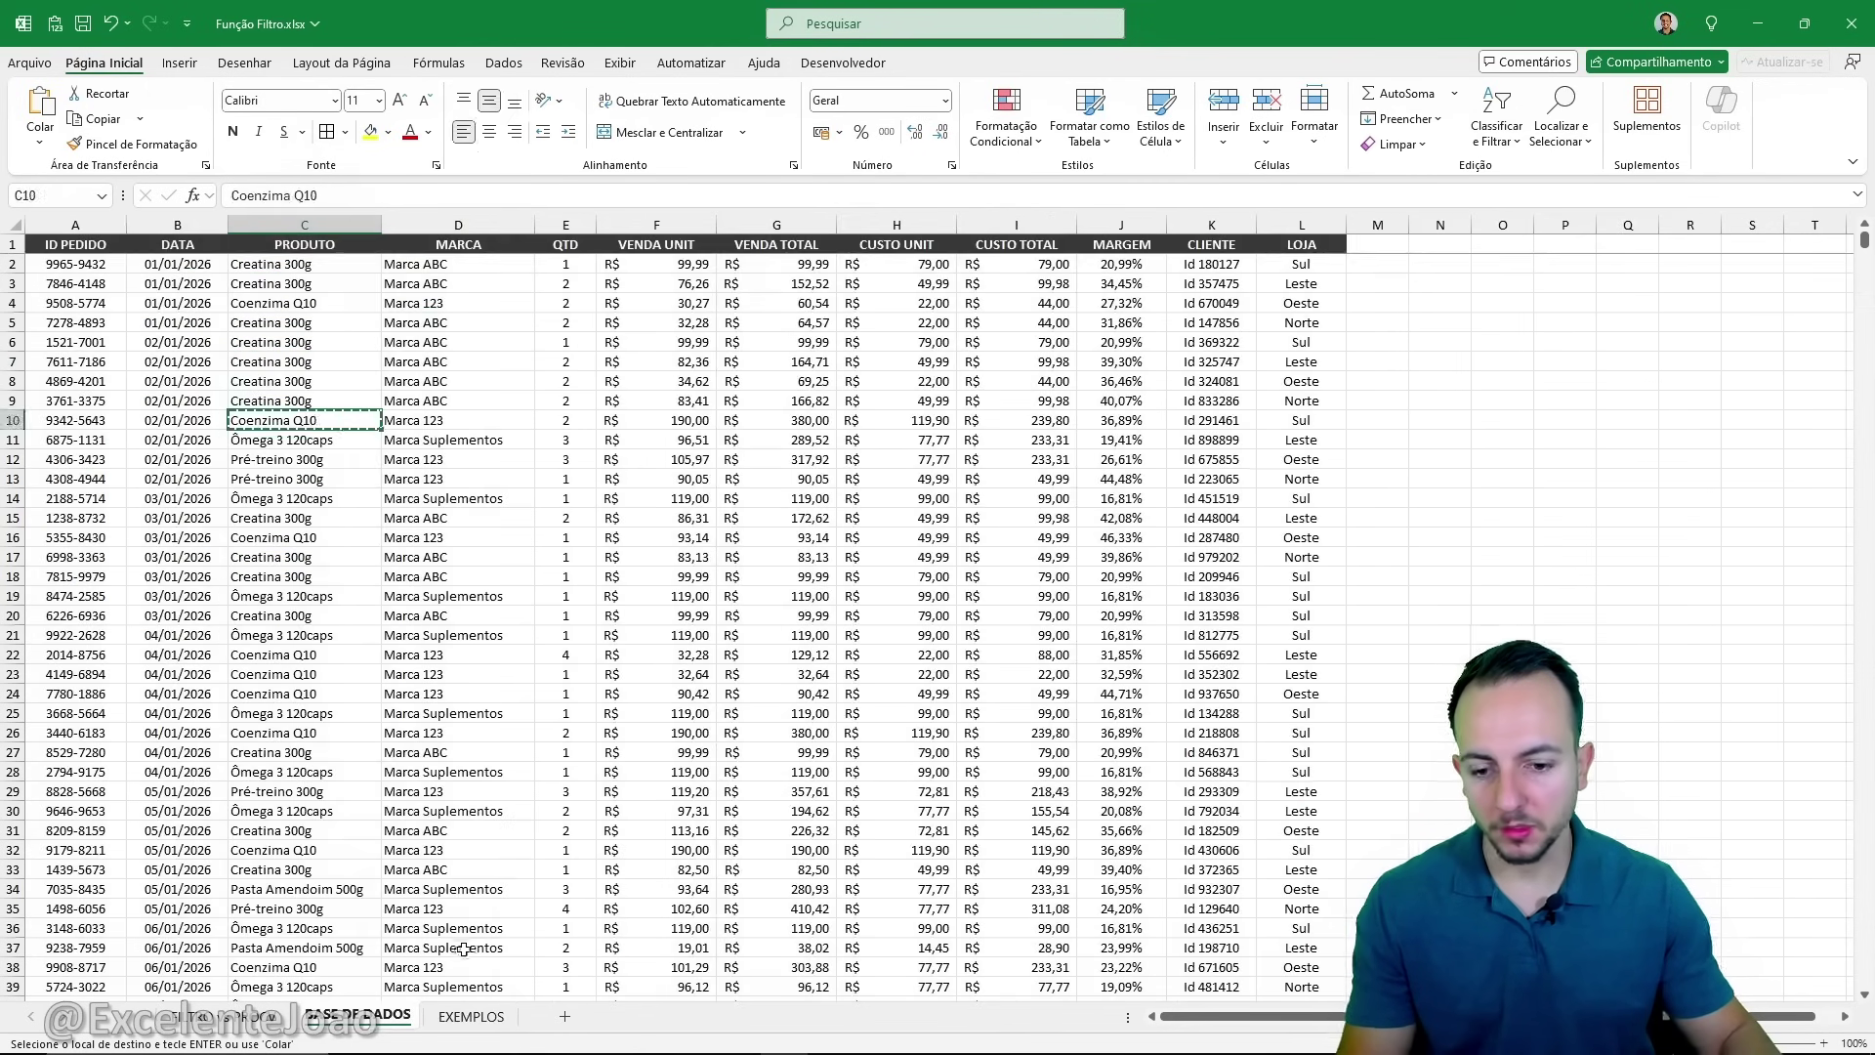
click(470, 1016)
click(224, 329)
key(ctrl+v)
key(Escape)
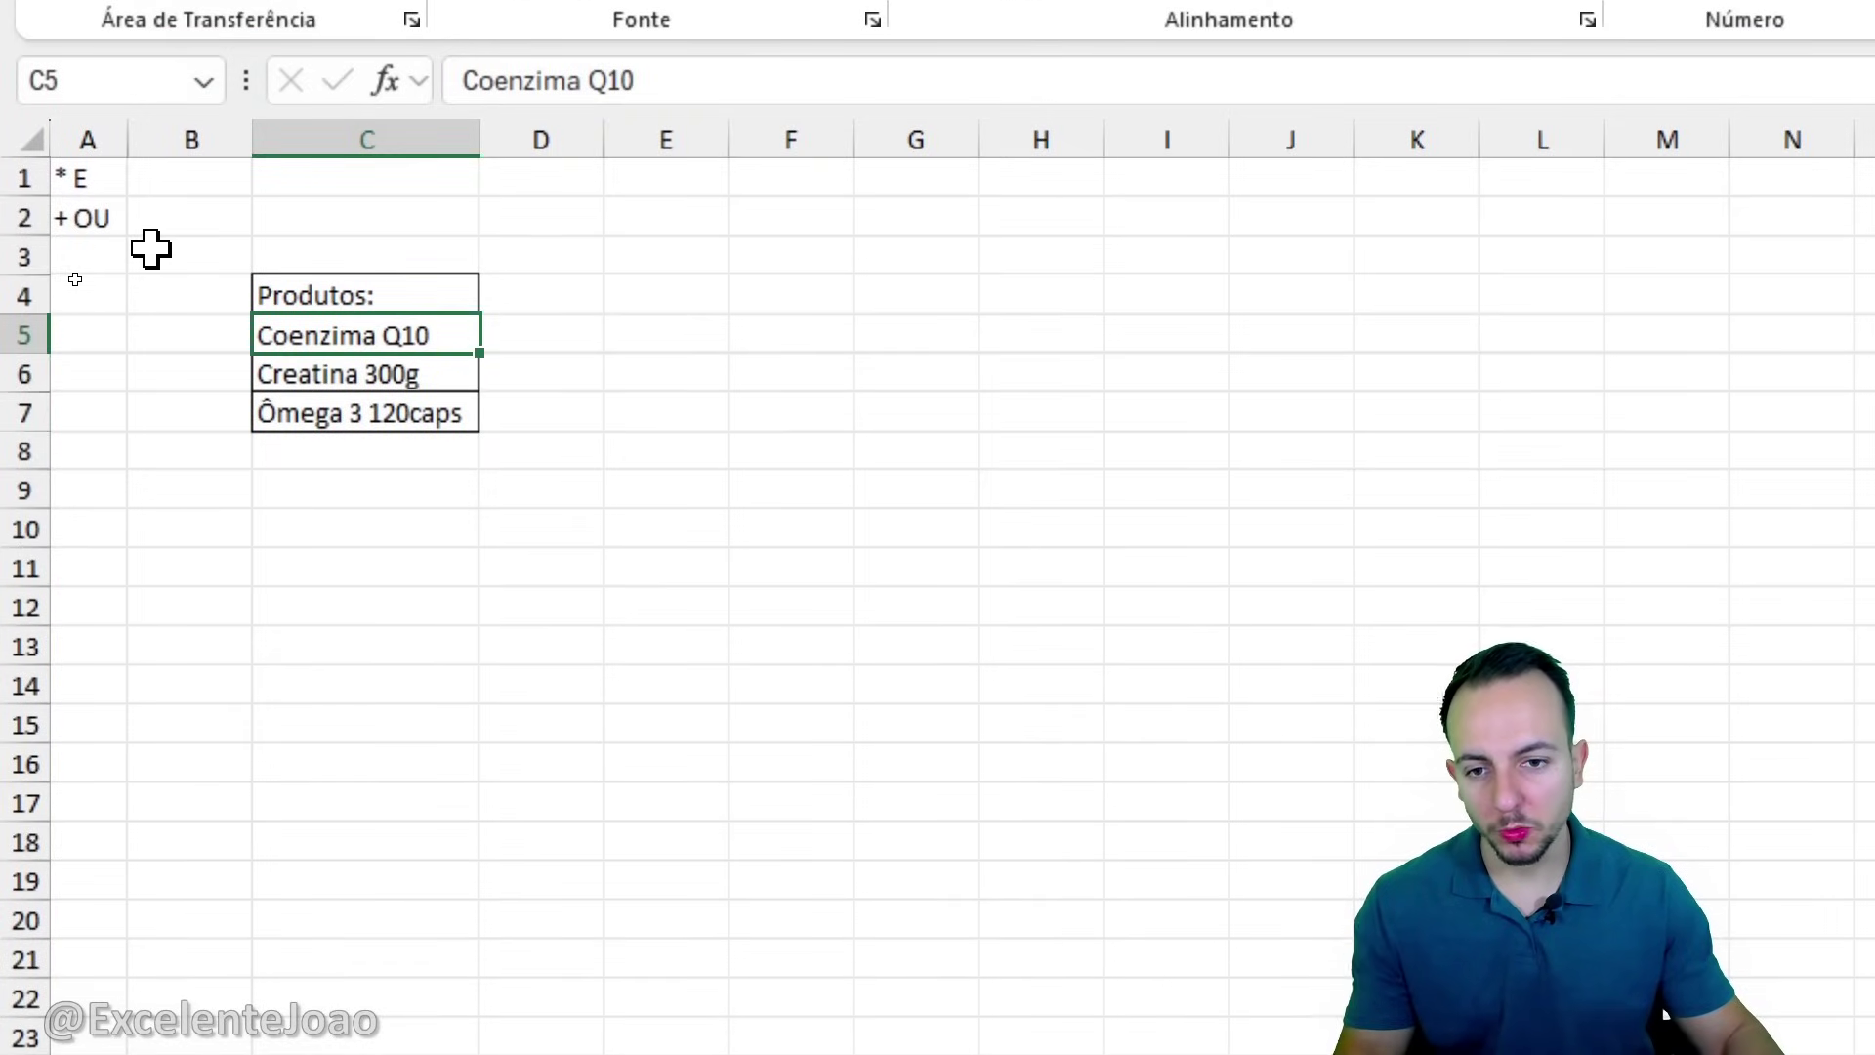
Start a FILTRO formula in cell F4 of EXEMPLOS, beside the product list.
drag(368, 302, 362, 412)
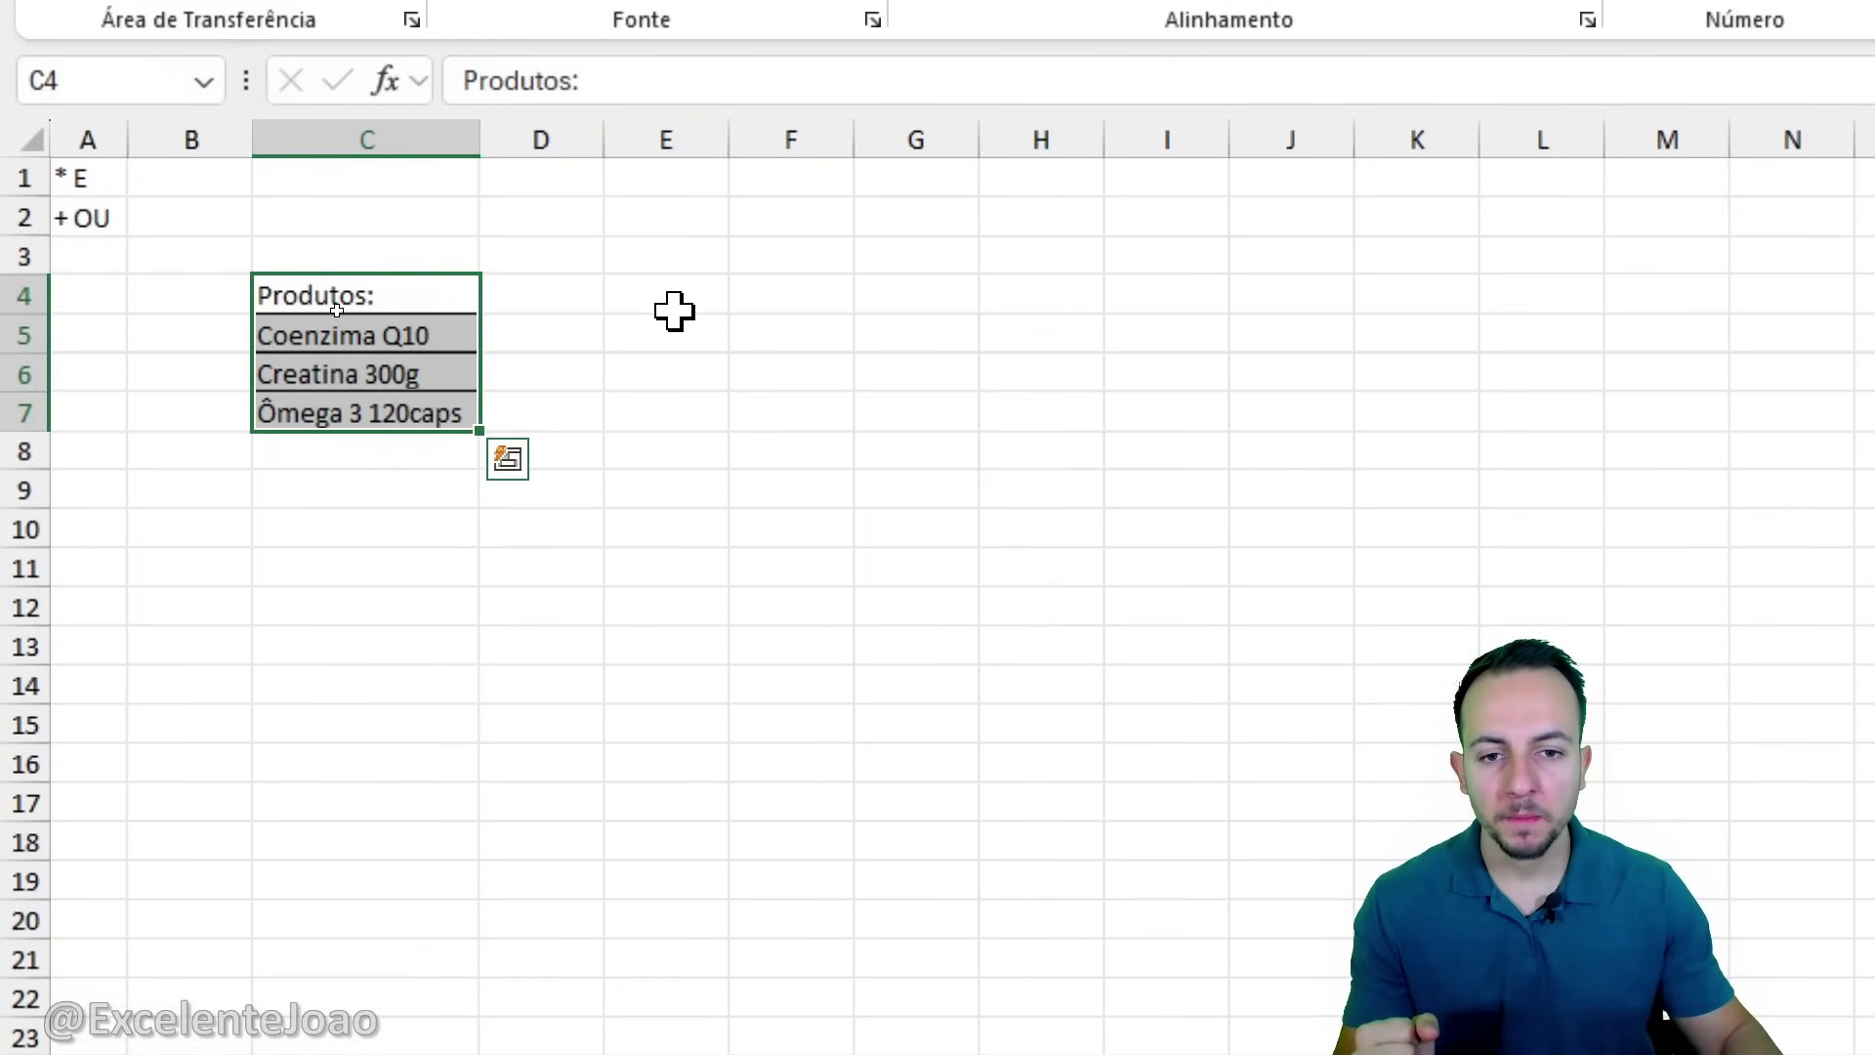
click(720, 293)
click(737, 300)
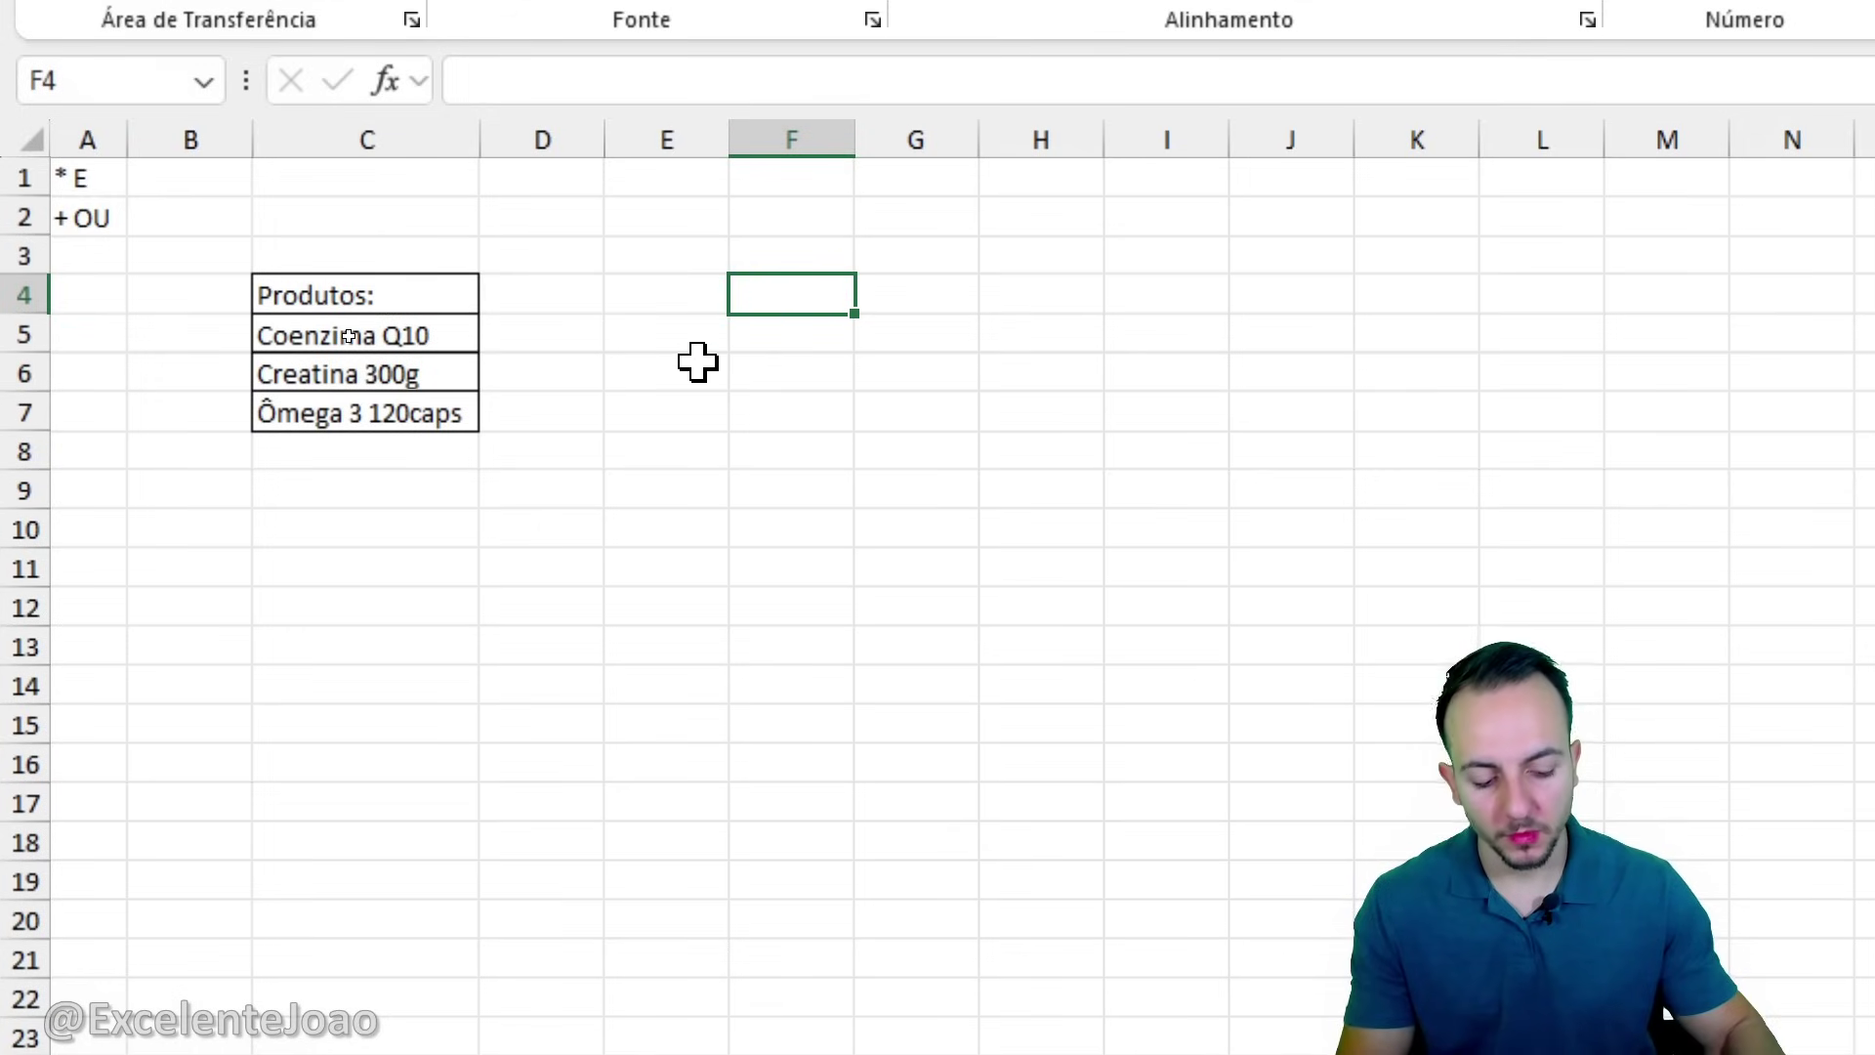
key(F2)
text(=filtro)
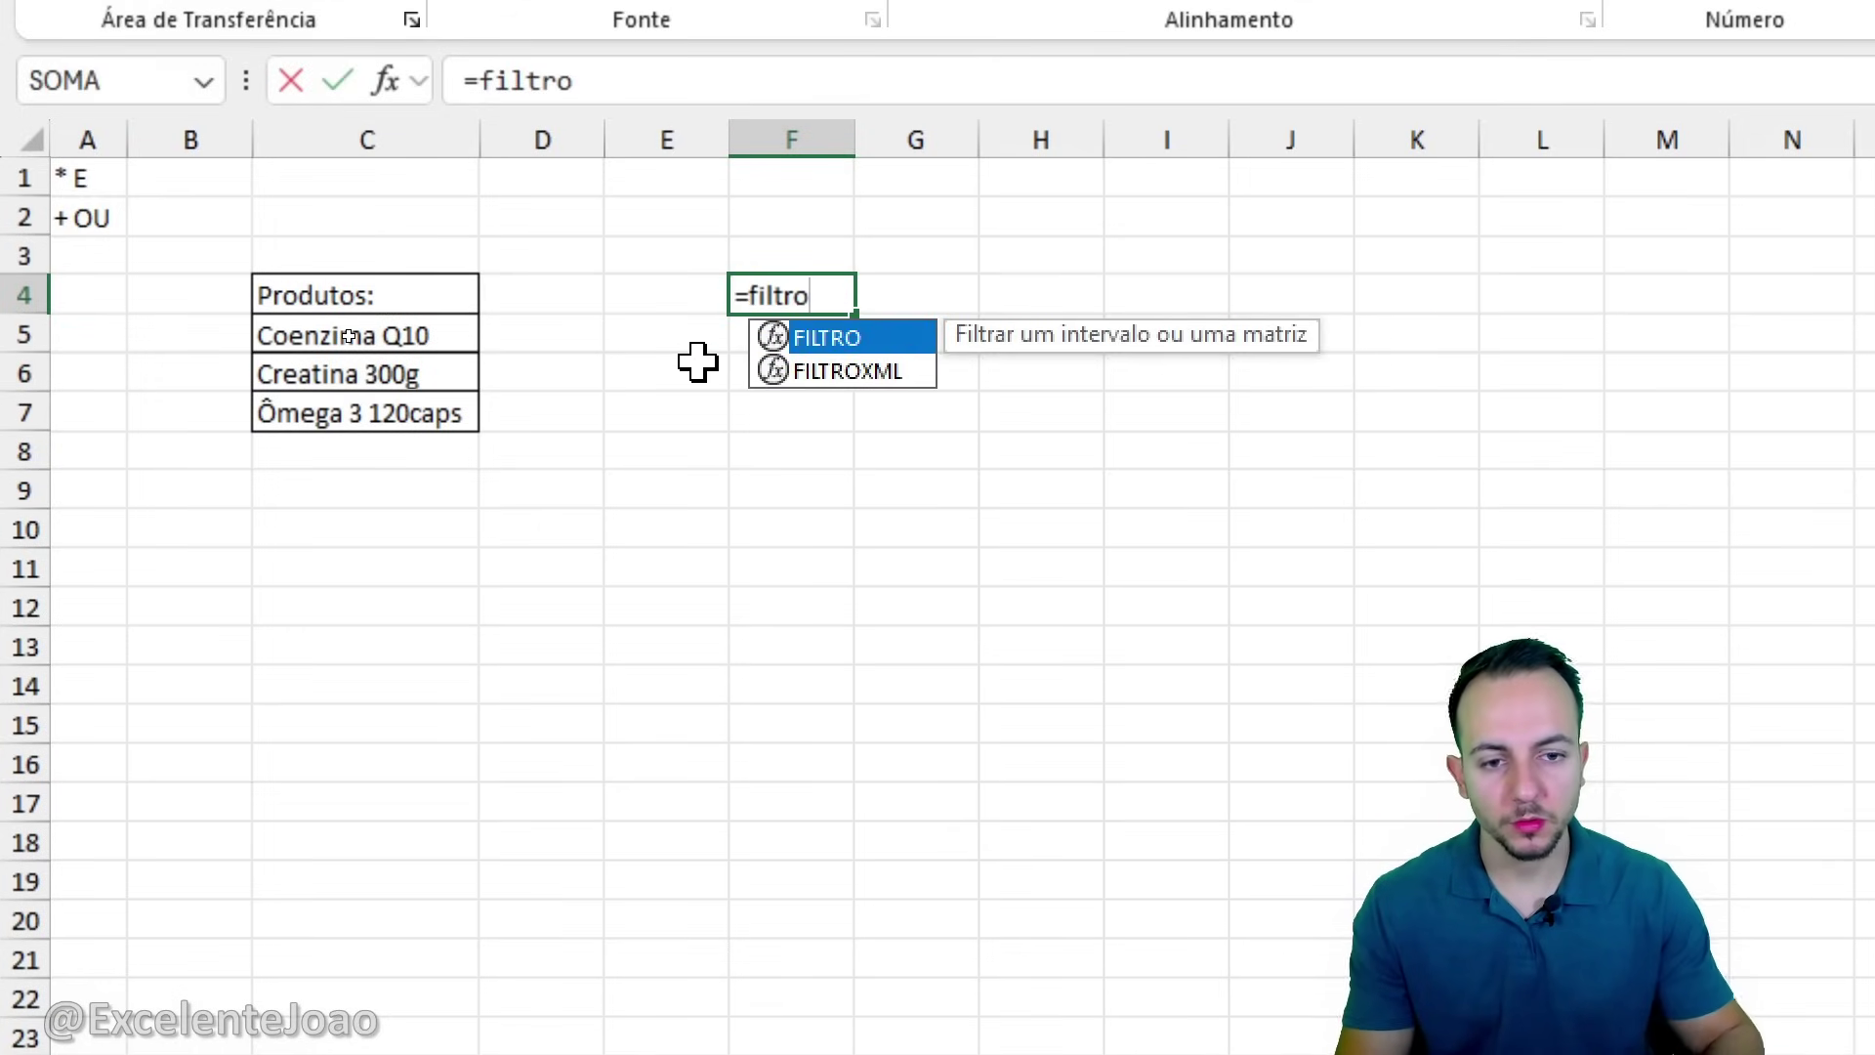
double_click(884, 340)
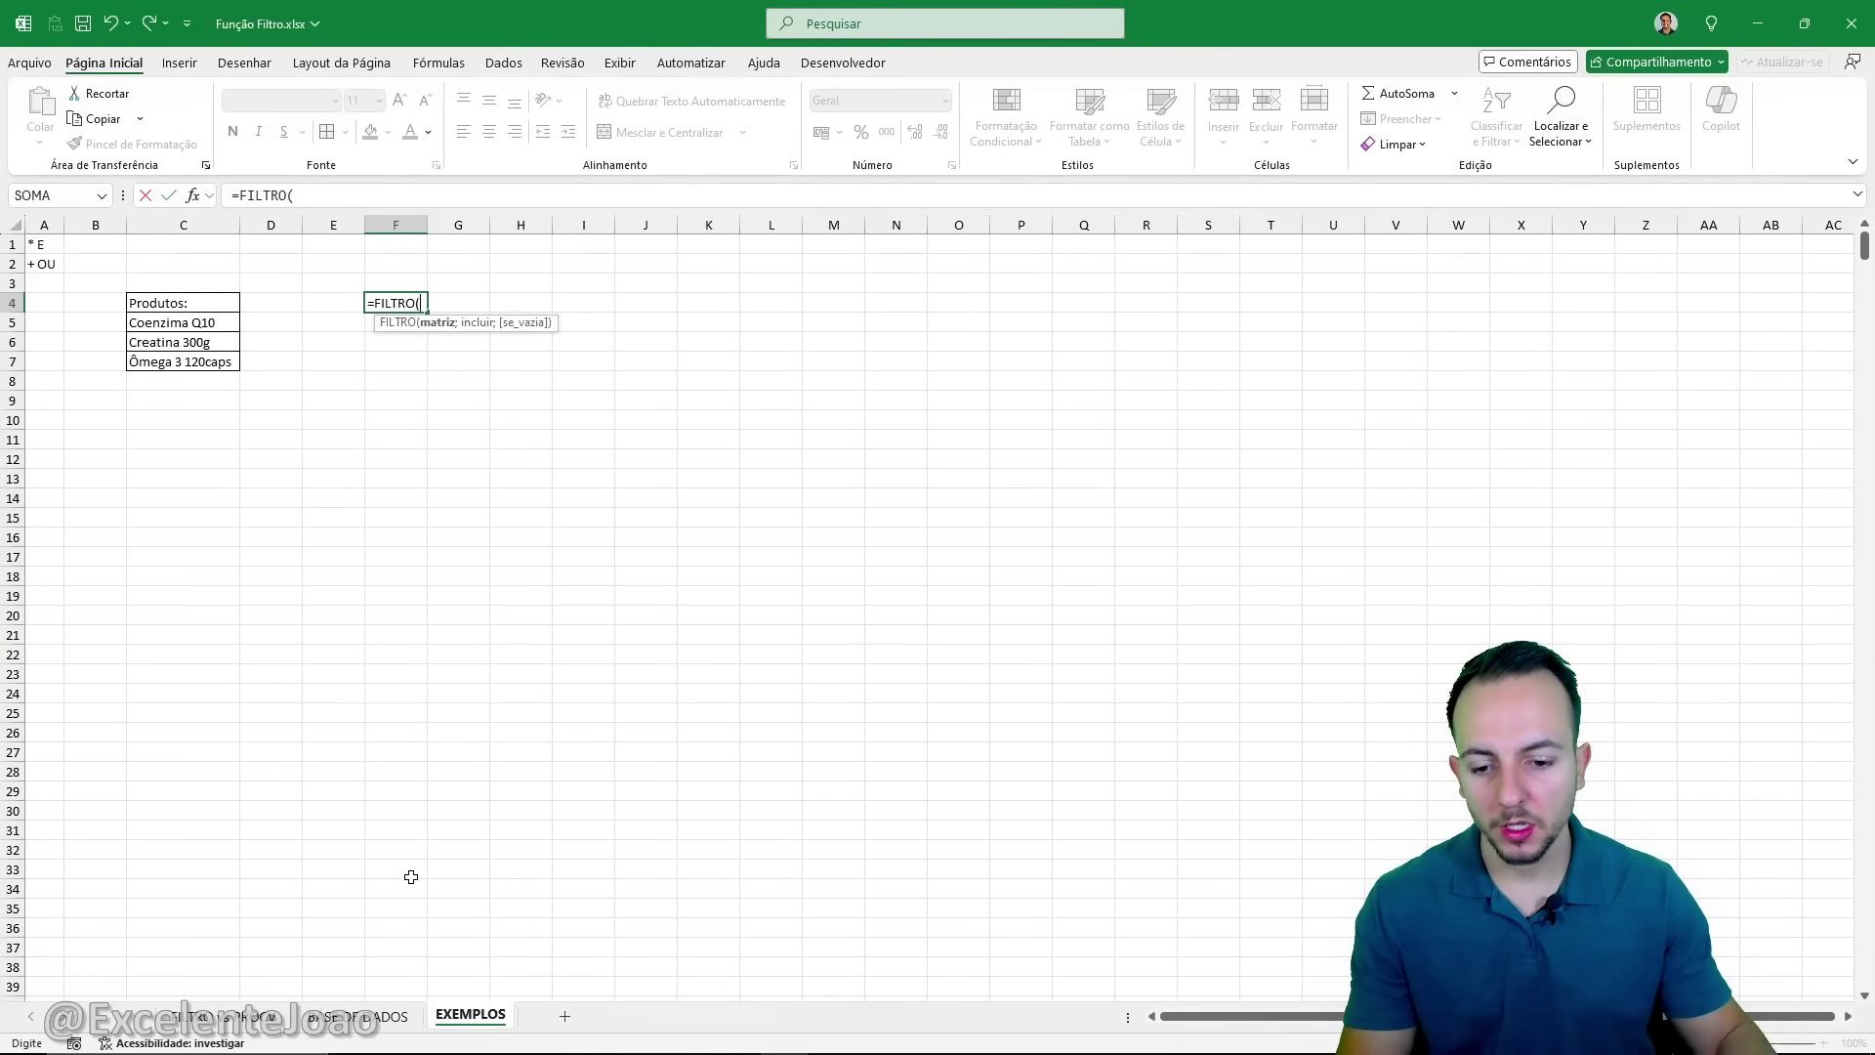
Set the FILTRO array to columns A:E of BASE DE DADOS and continue to the "incluir" argument.
click(376, 1017)
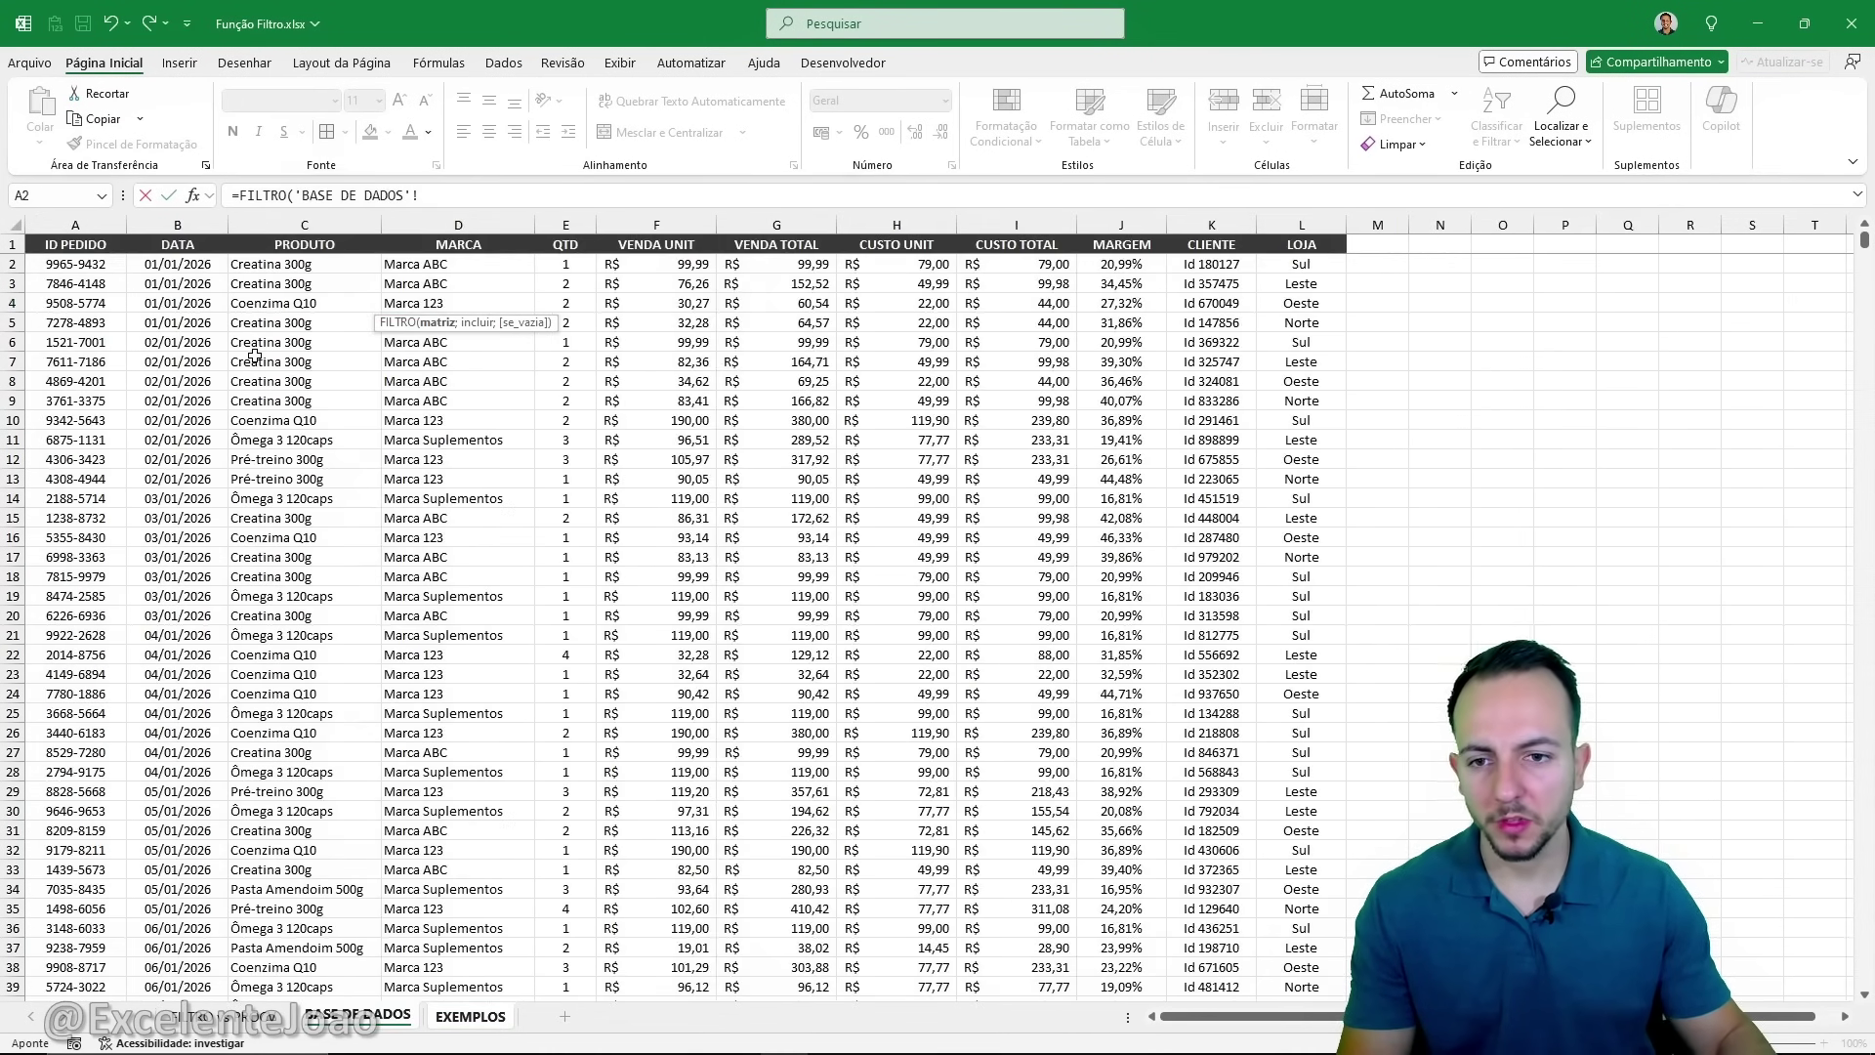
click(97, 221)
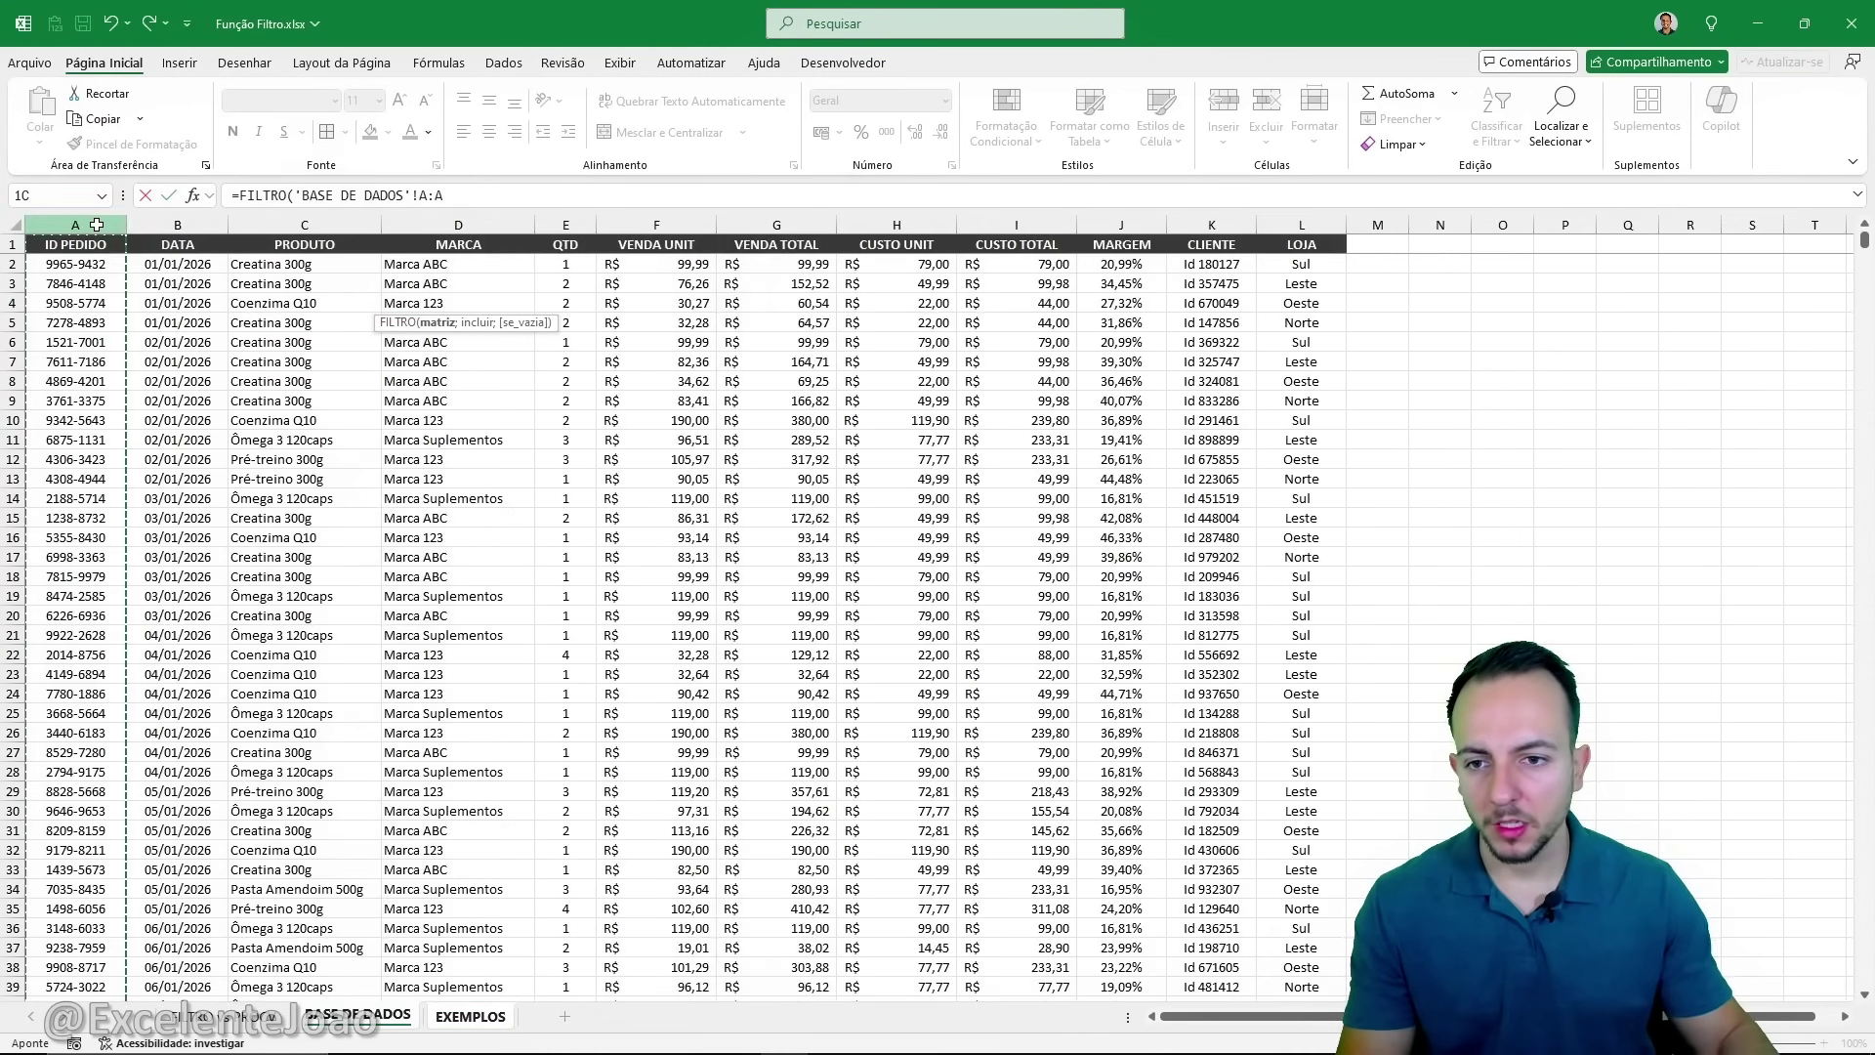
drag(94, 222, 550, 209)
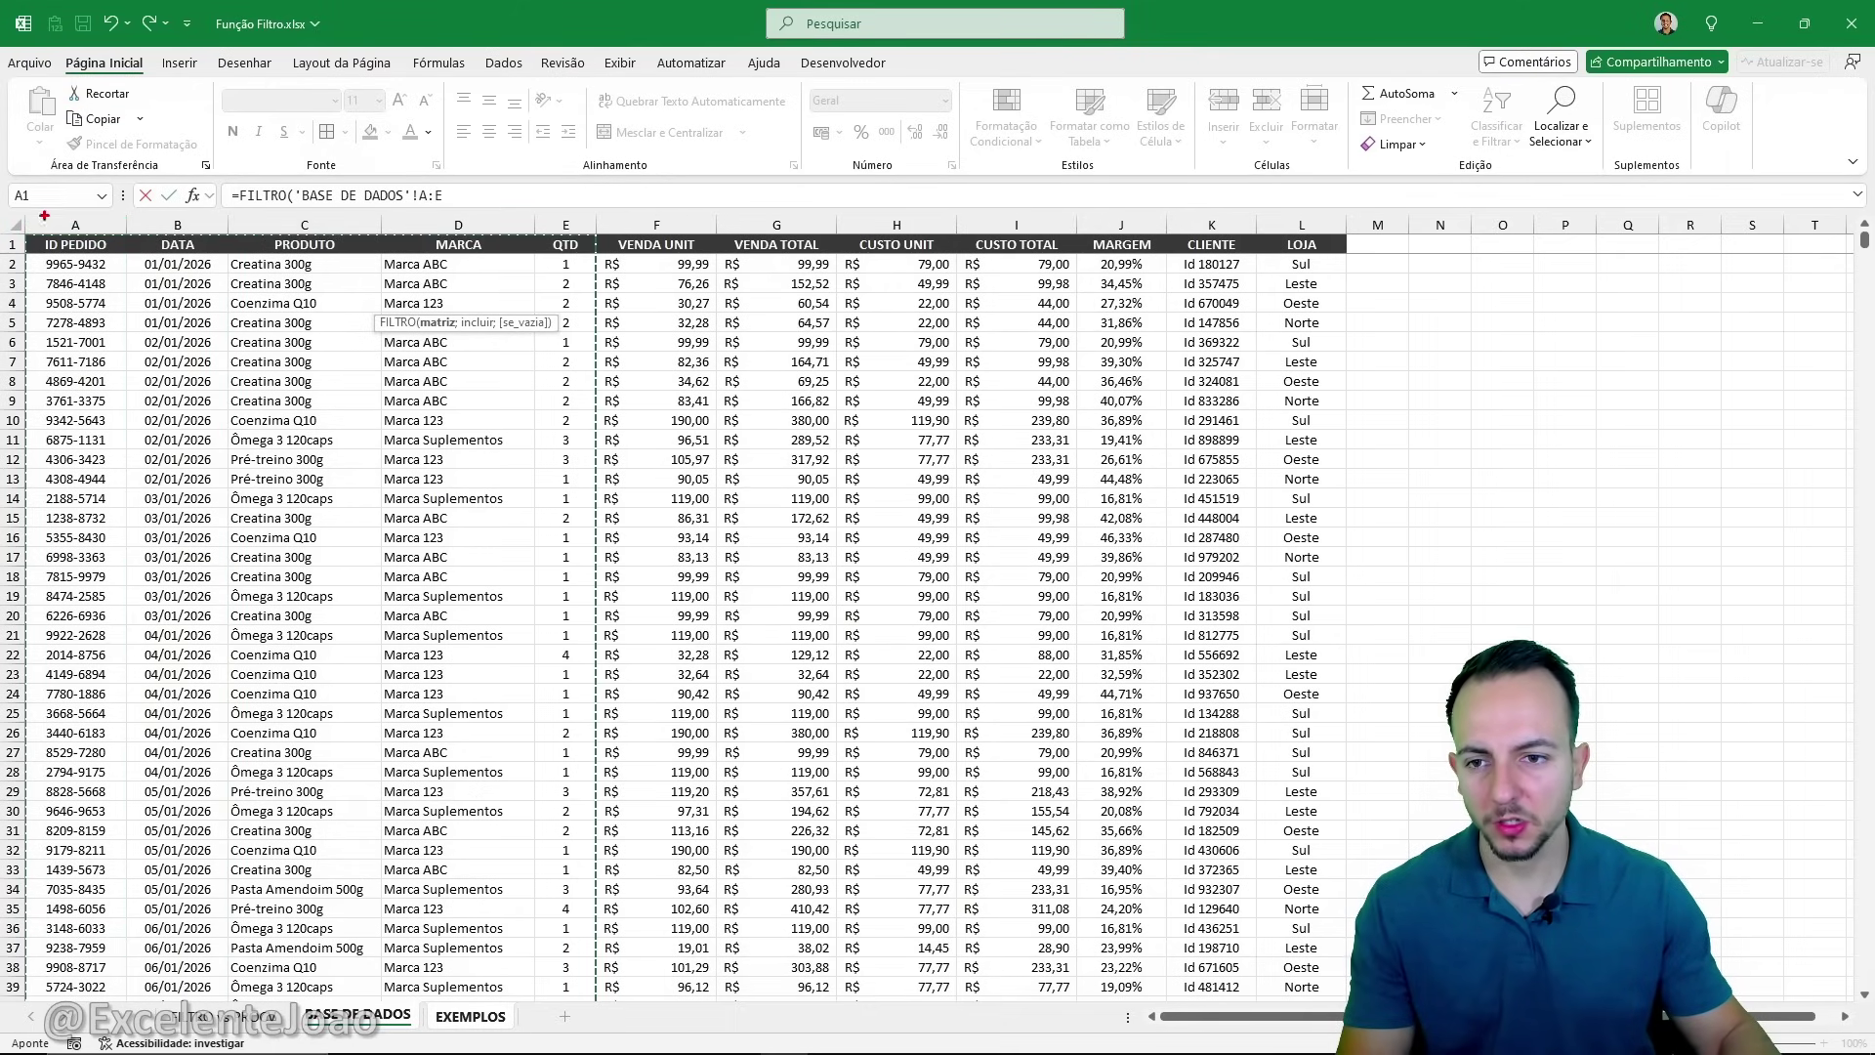
mouse_move(22, 208)
mouse_down()
mouse_move(601, 461)
mouse_move(595, 477)
mouse_move(1179, 423)
mouse_up()
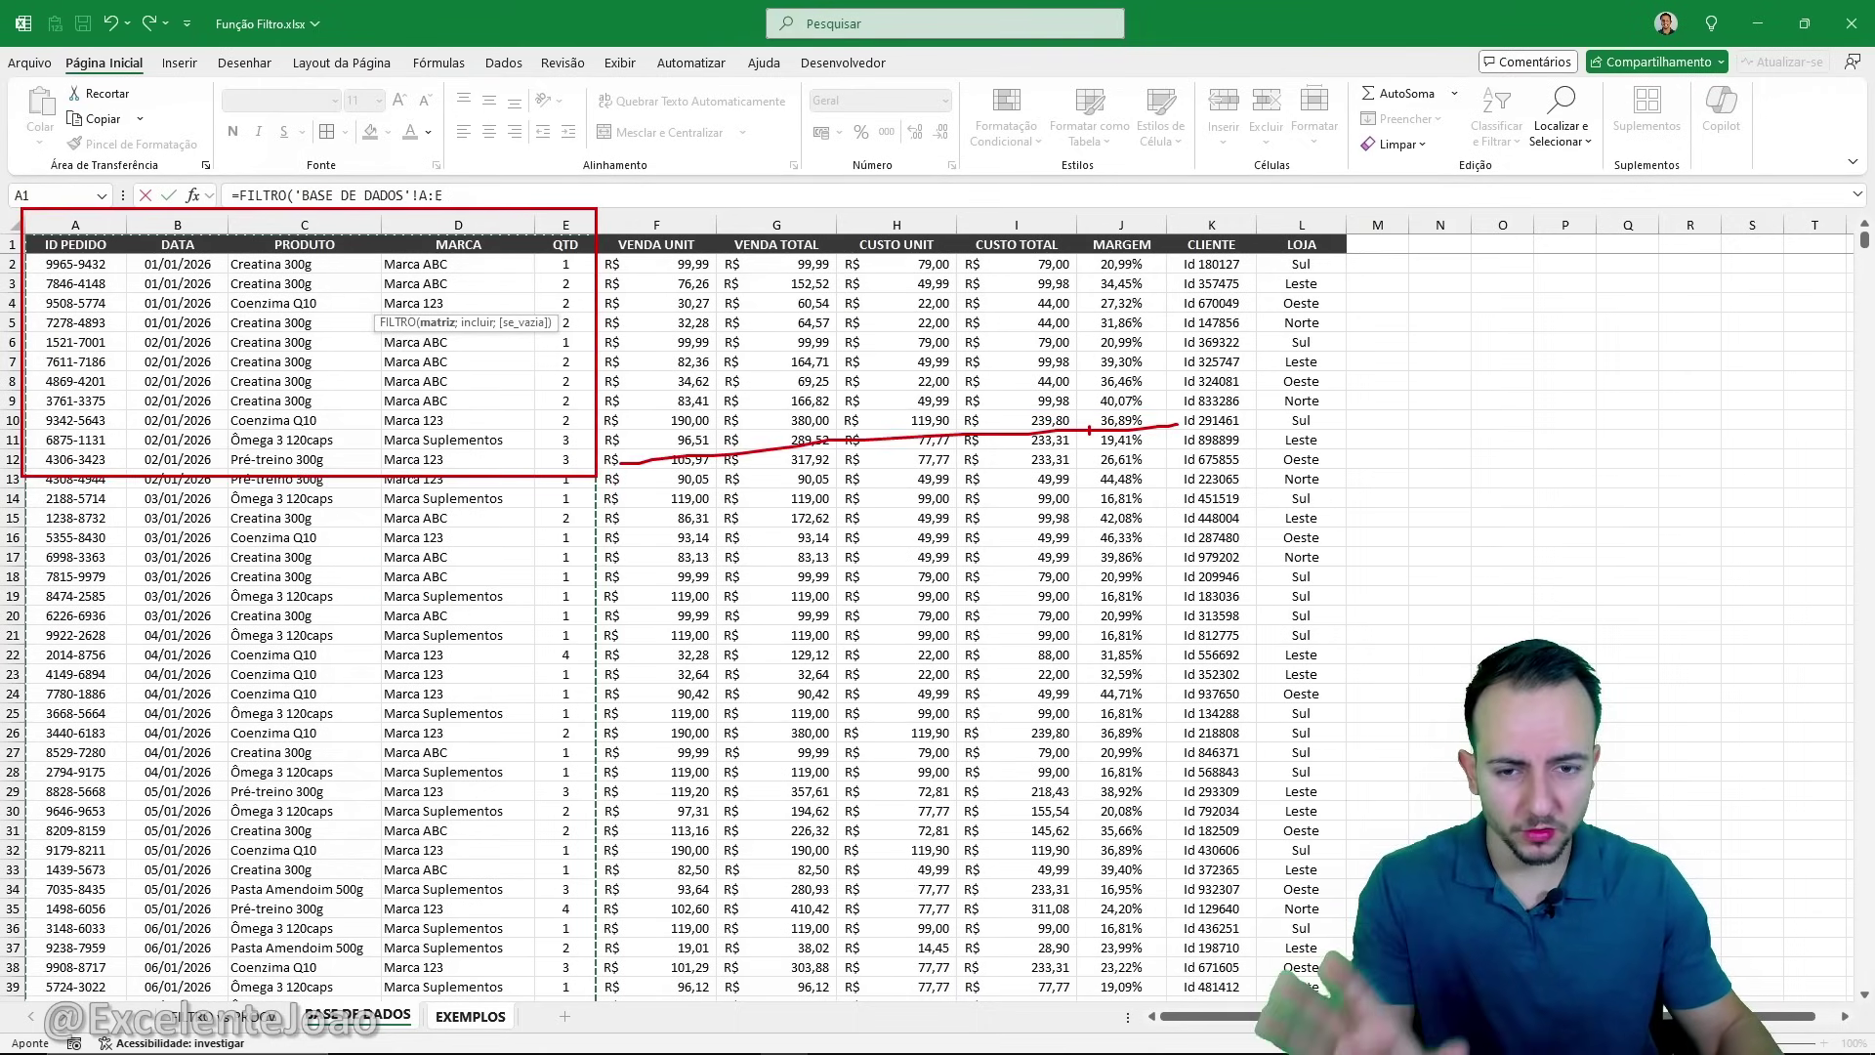
key(Escape)
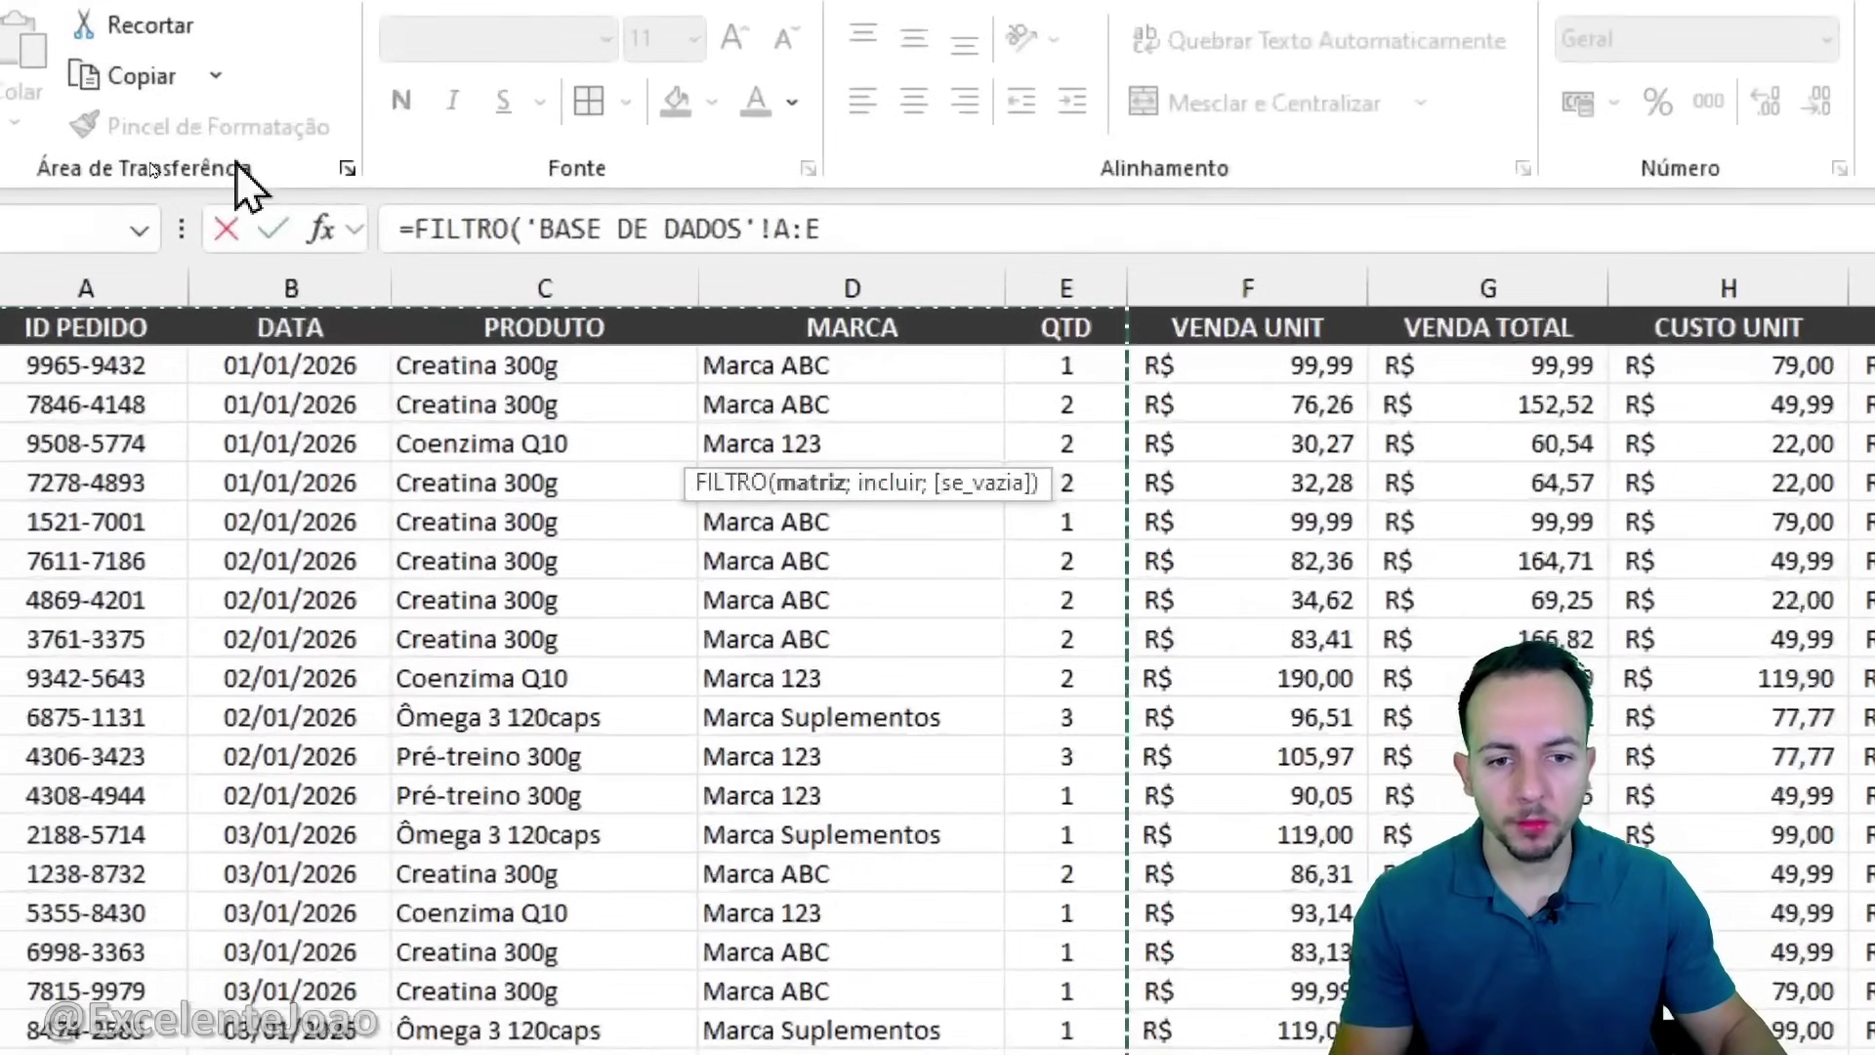
text(;)
click(917, 230)
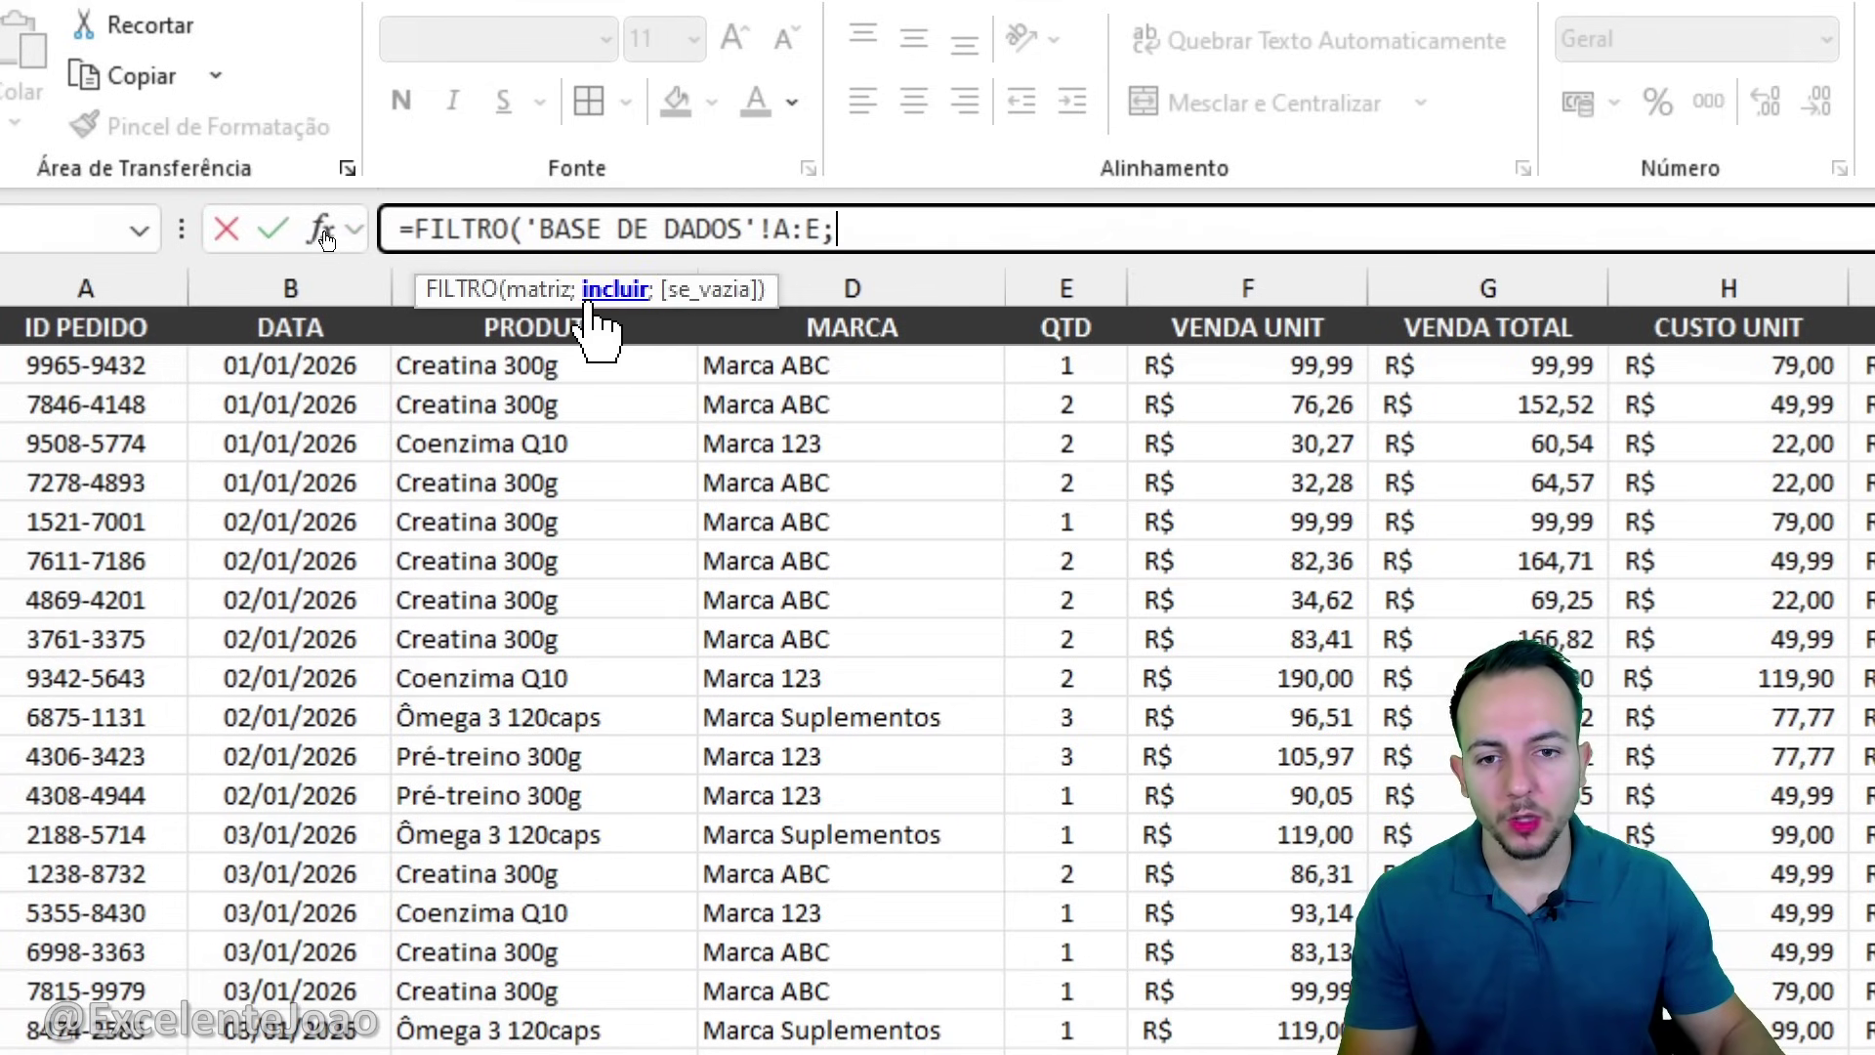
drag(557, 298, 549, 183)
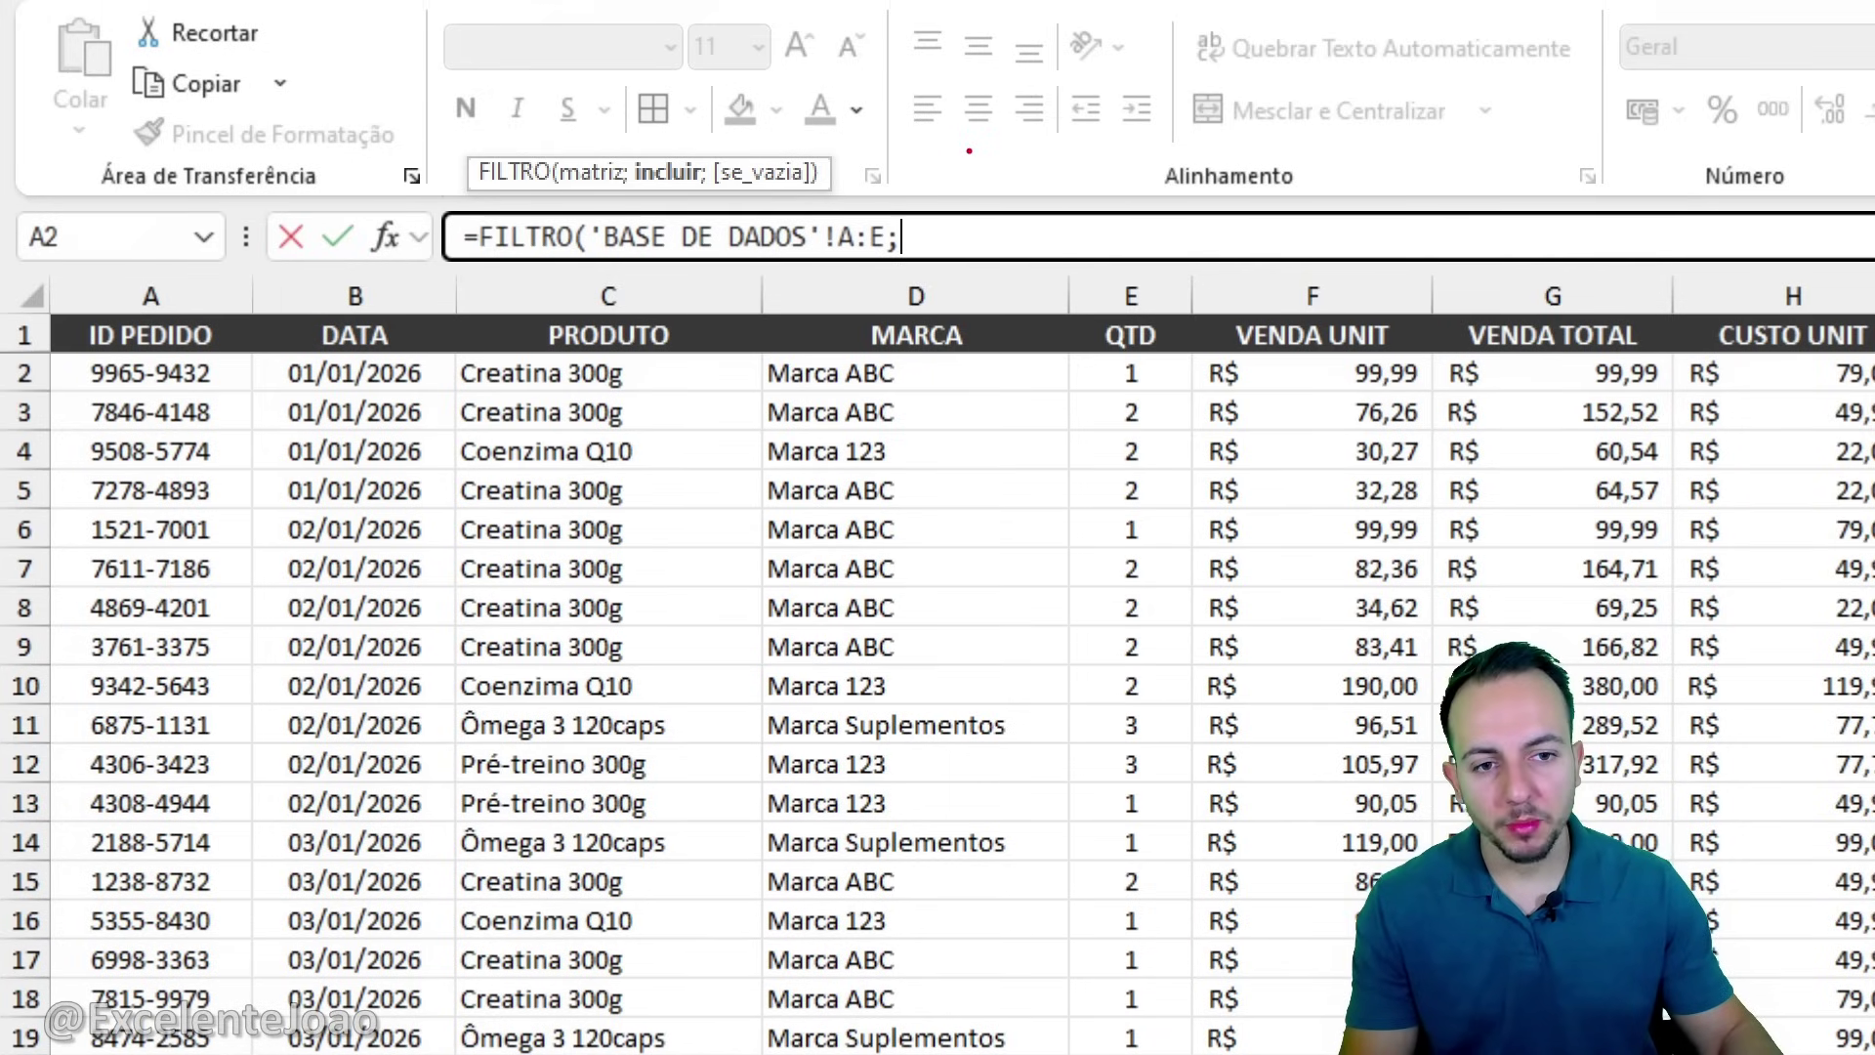
drag(969, 151, 944, 316)
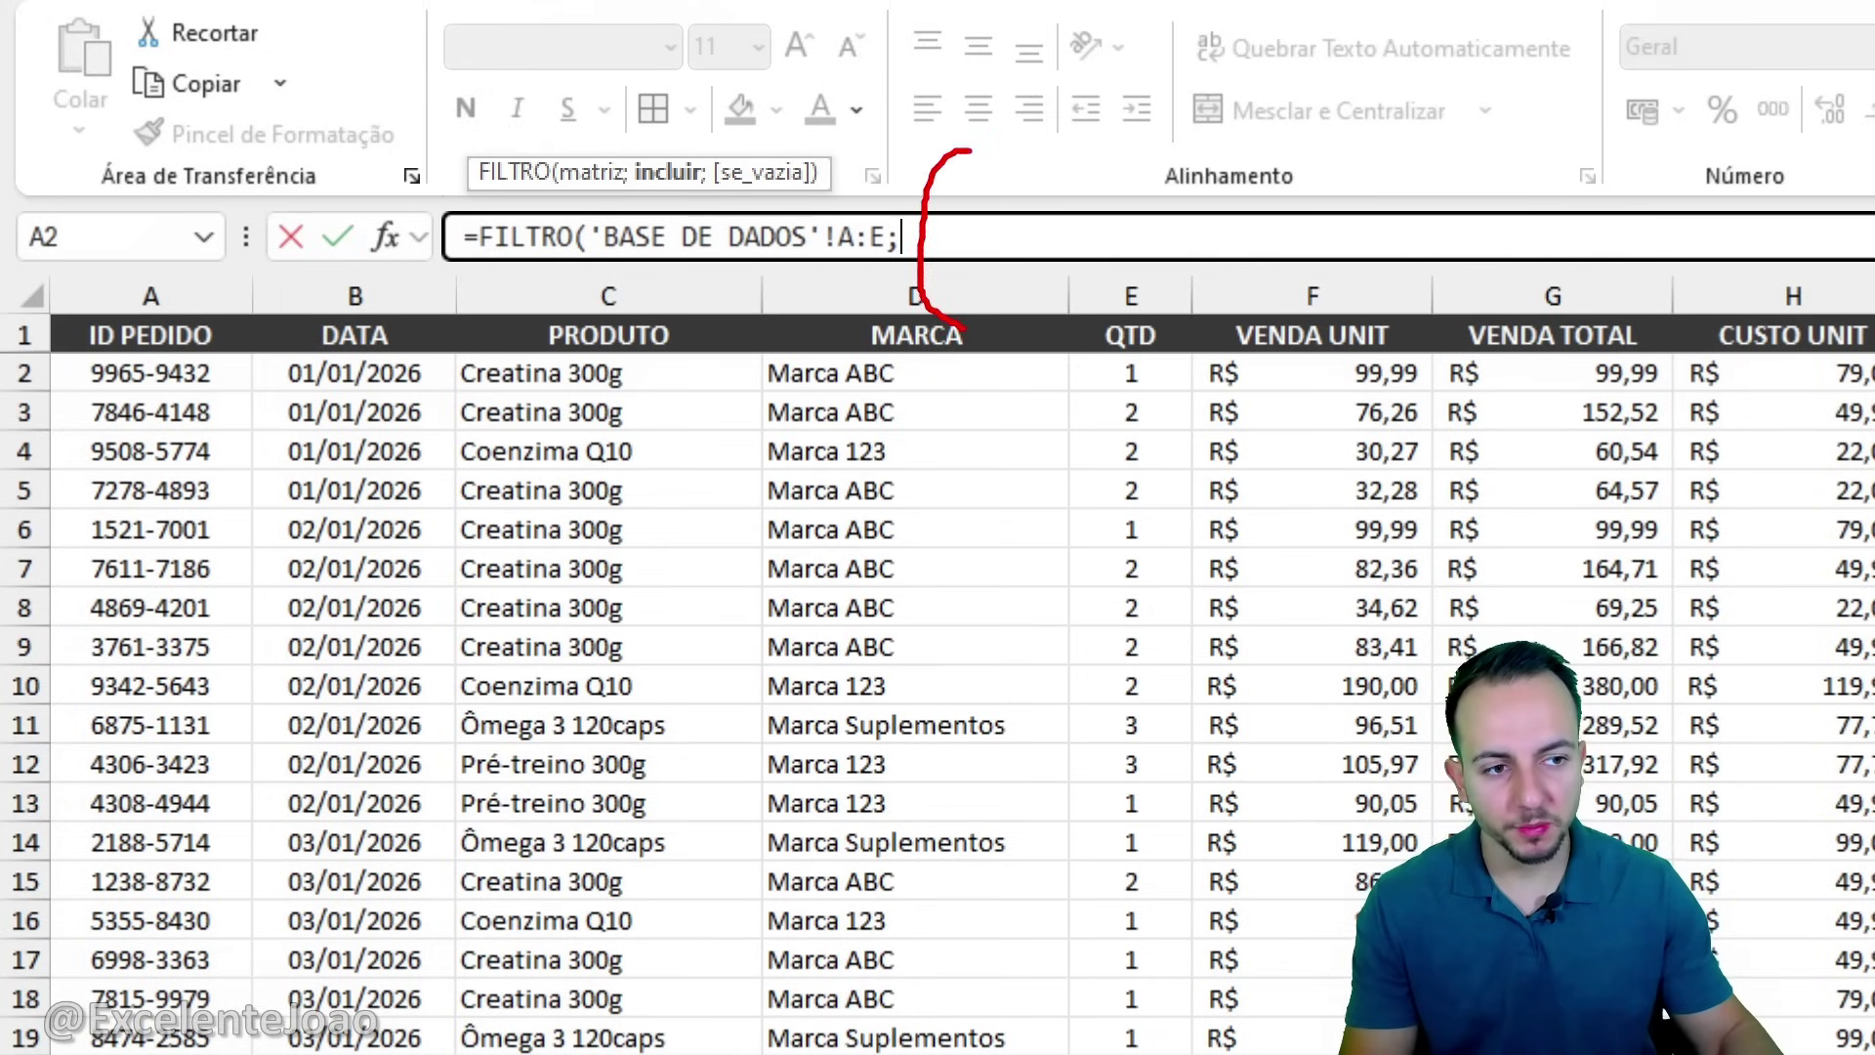
drag(1387, 129, 1420, 305)
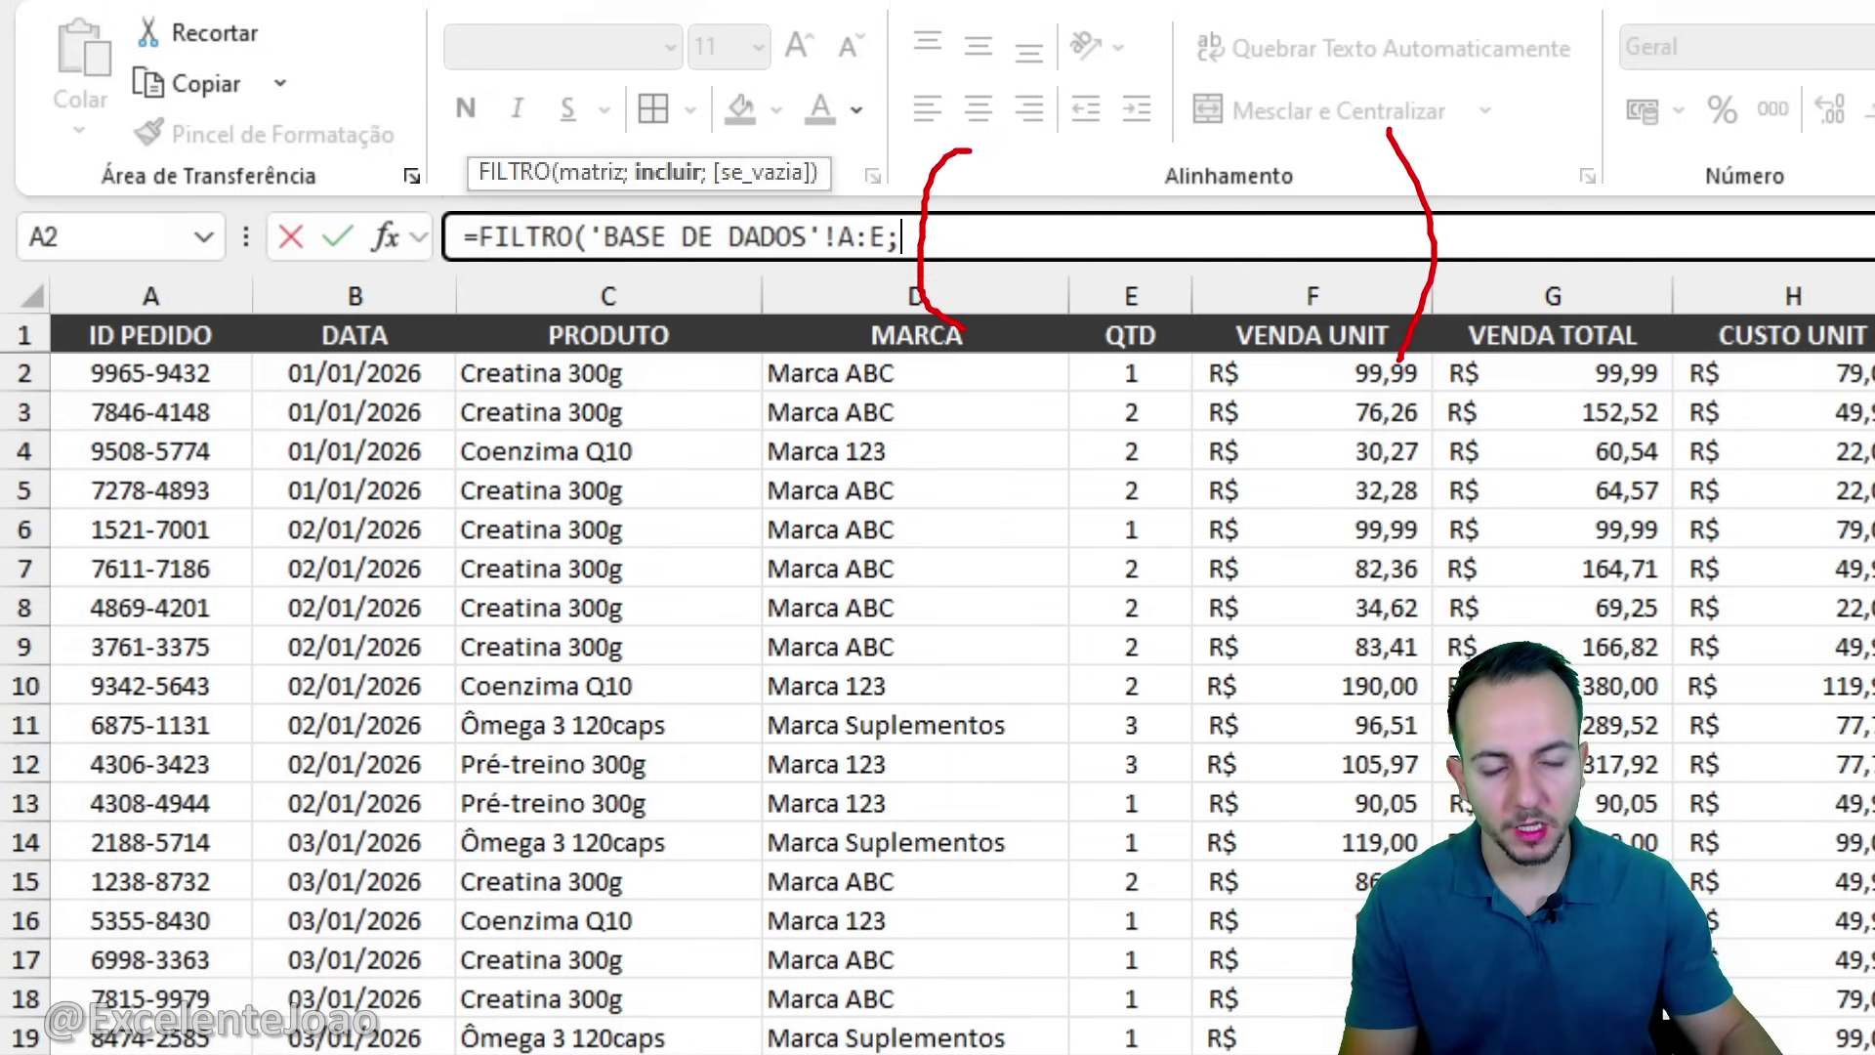
drag(1624, 138, 1602, 337)
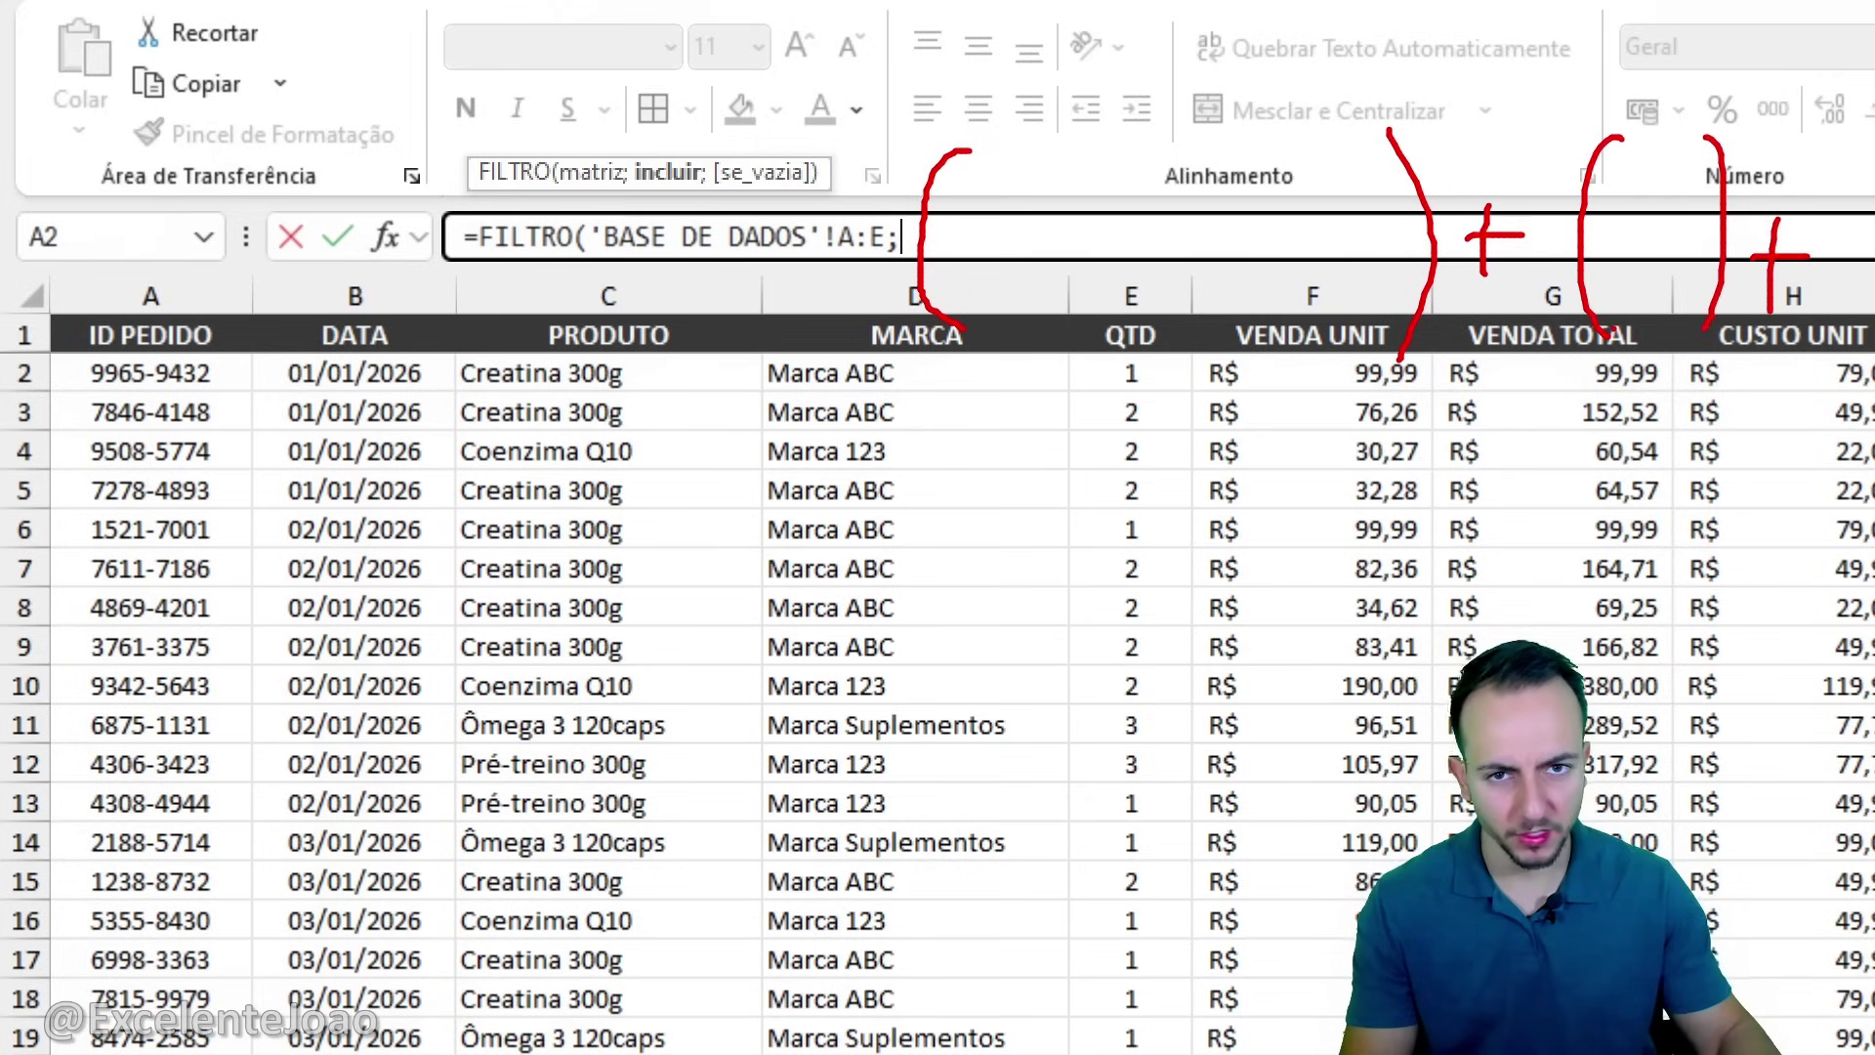
key(Escape)
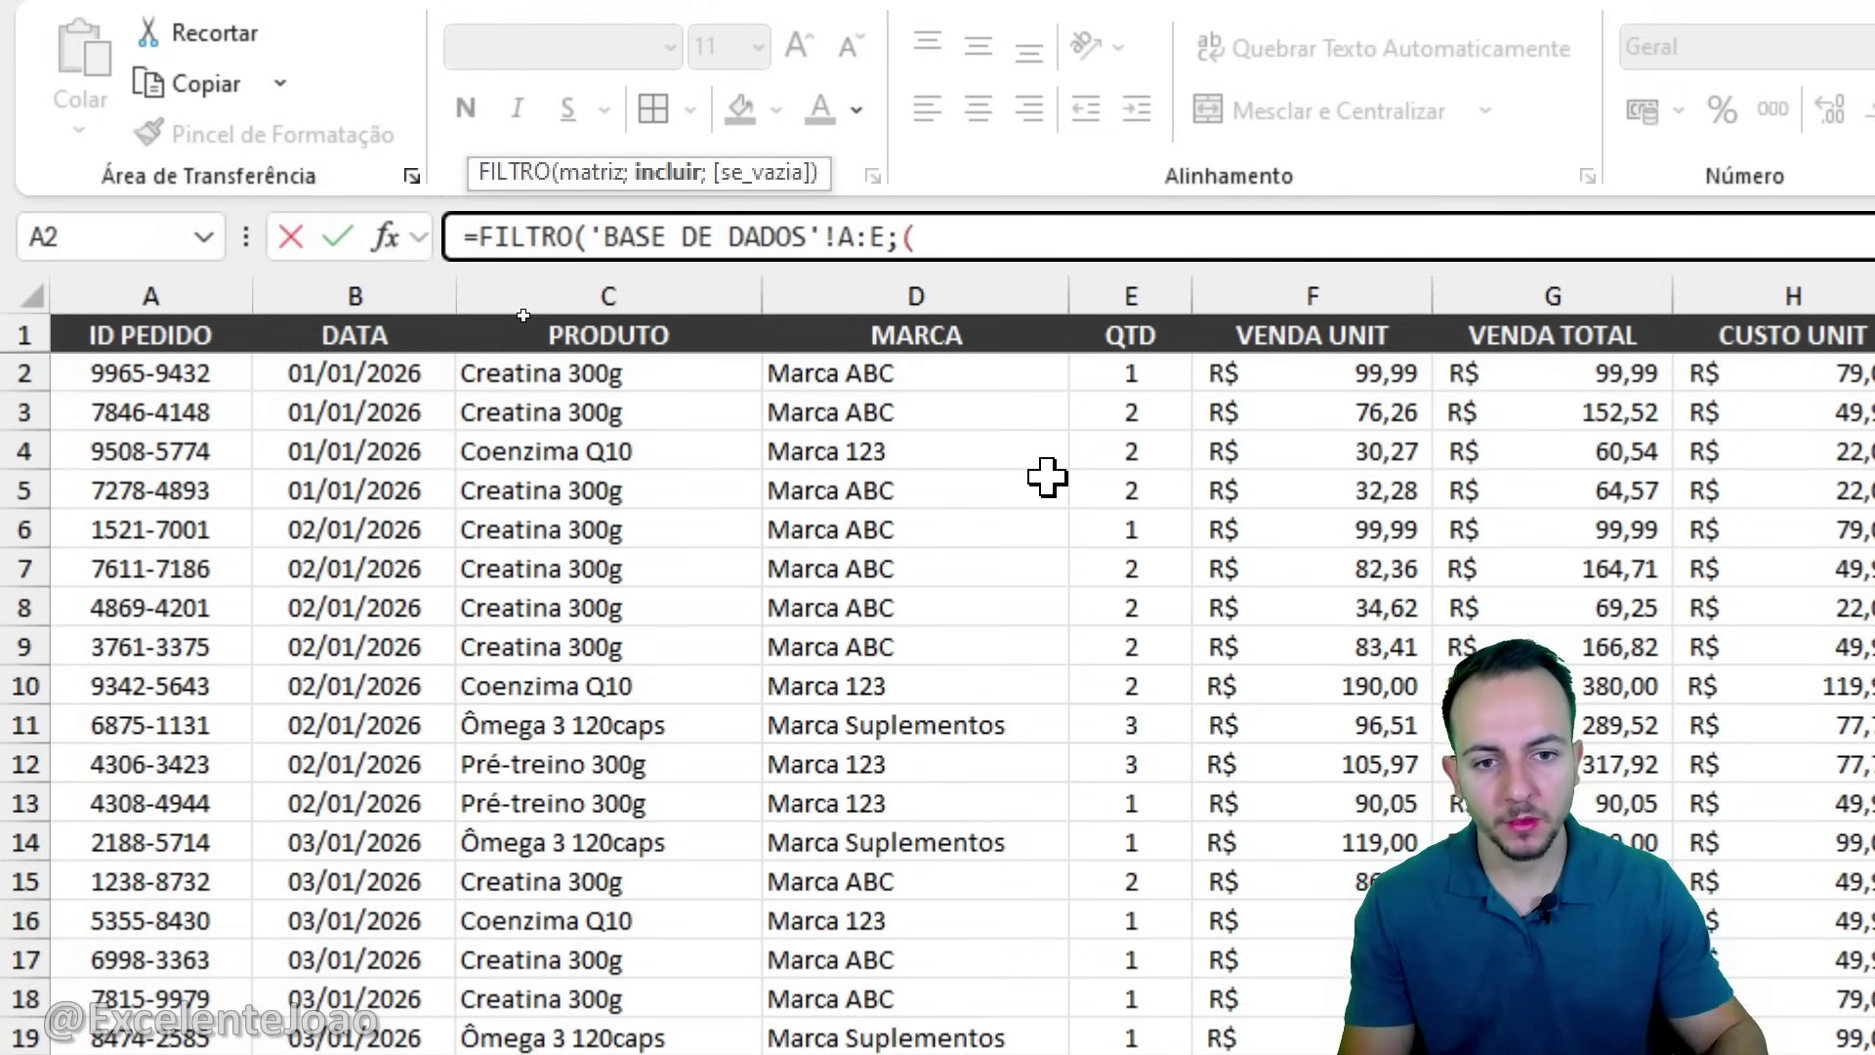
Set the FILTRO criterion to ('BASE DE DADOS'!C:C=EXEMPLOS!C5) and enter the formula in F4.
click(683, 296)
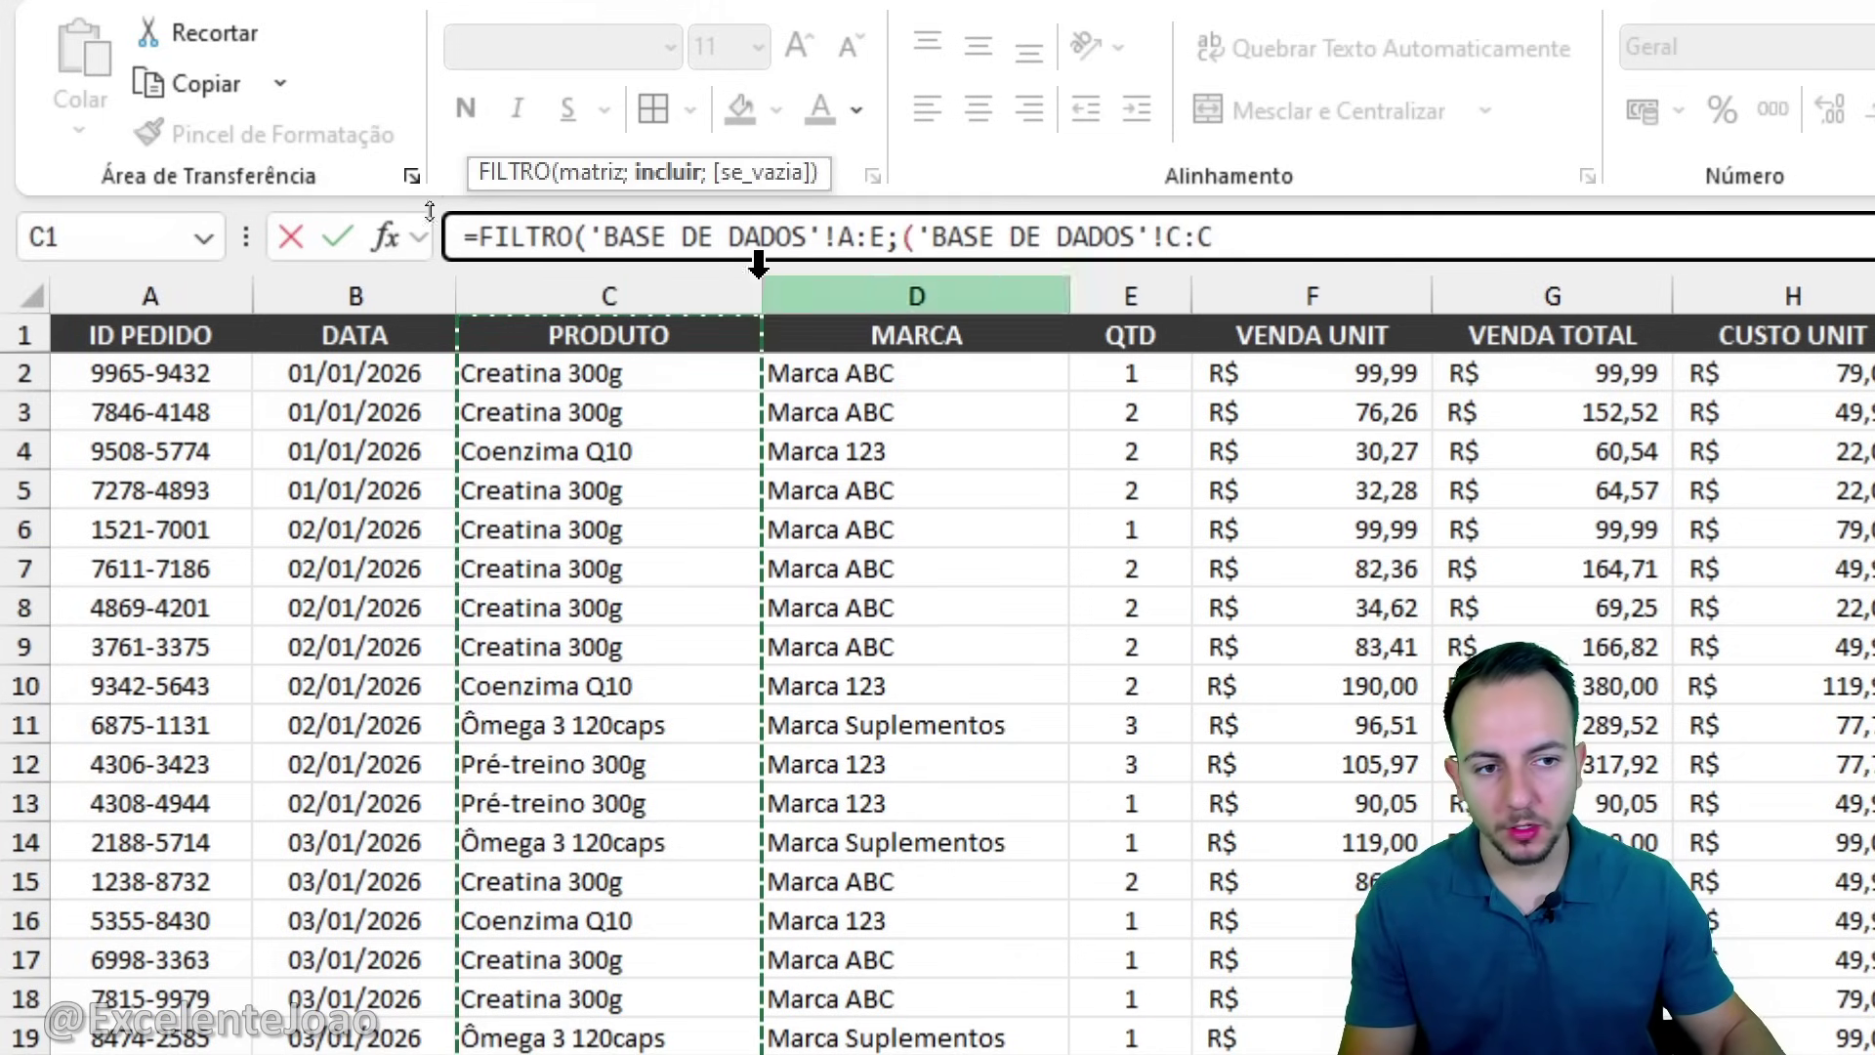
text(=)
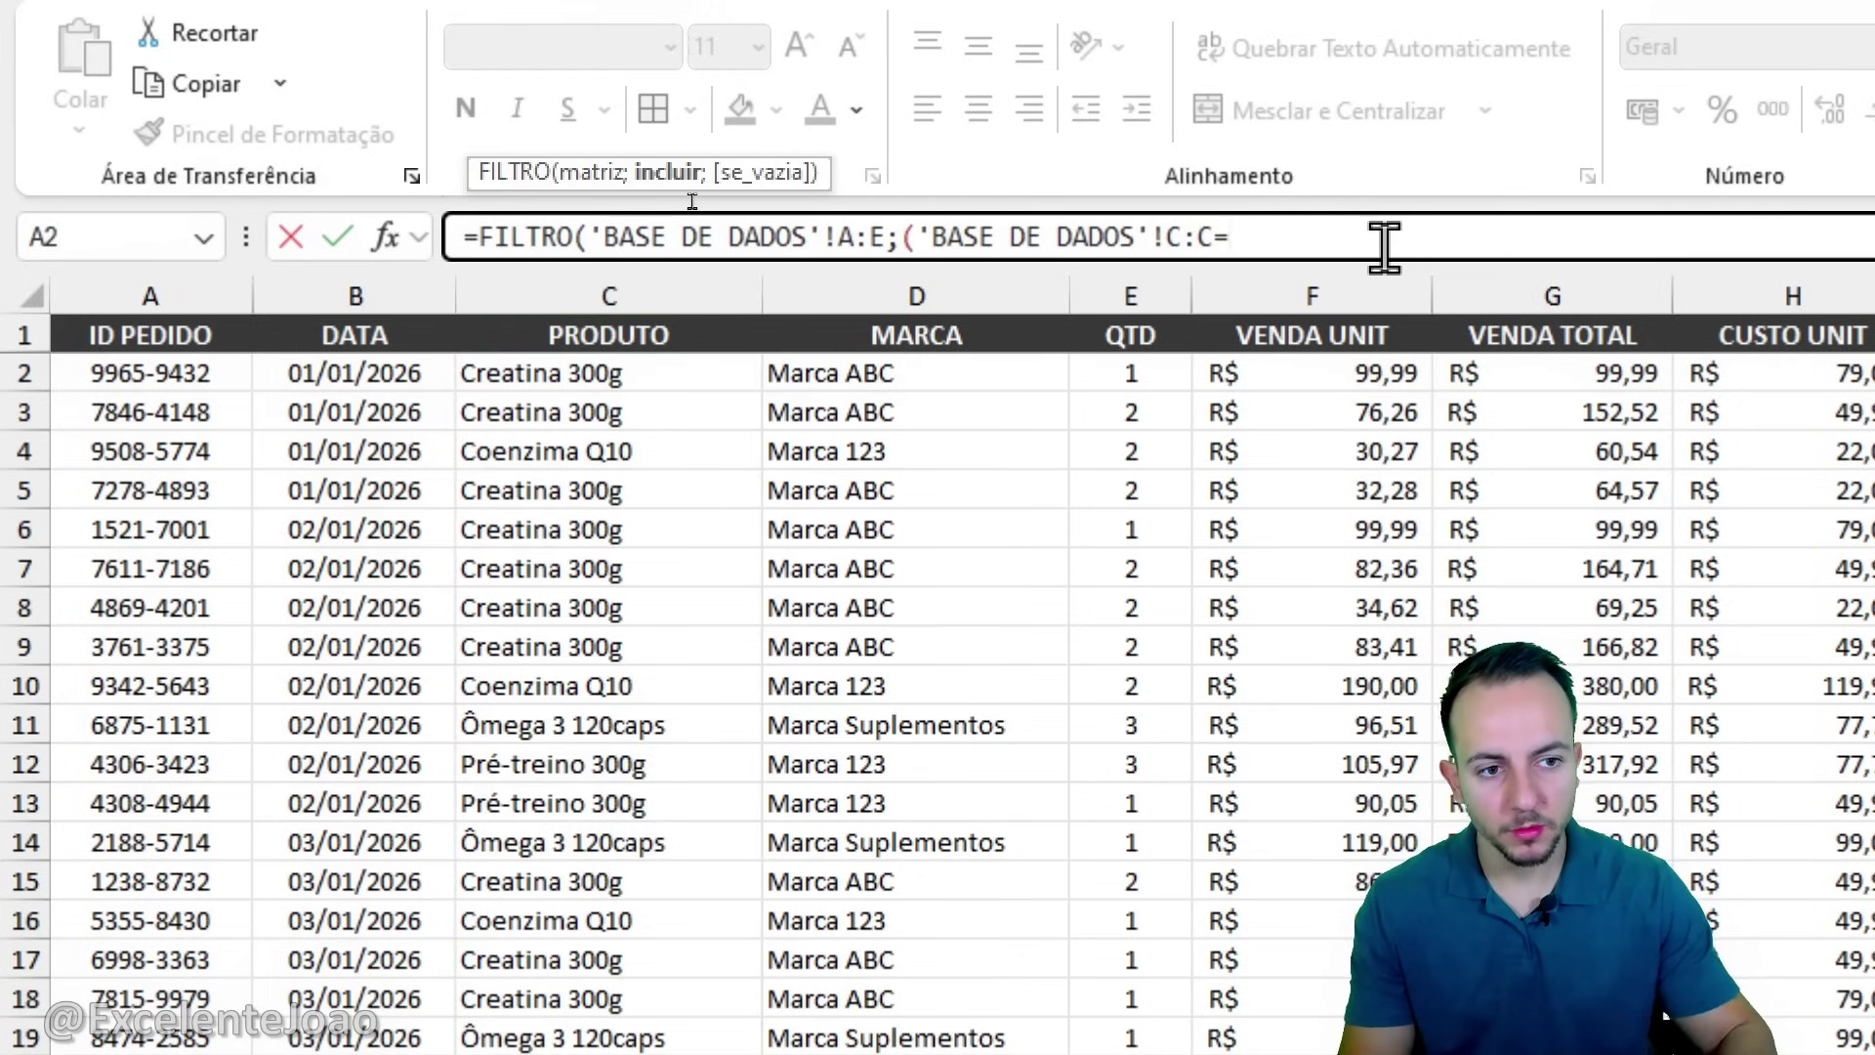
click(469, 1014)
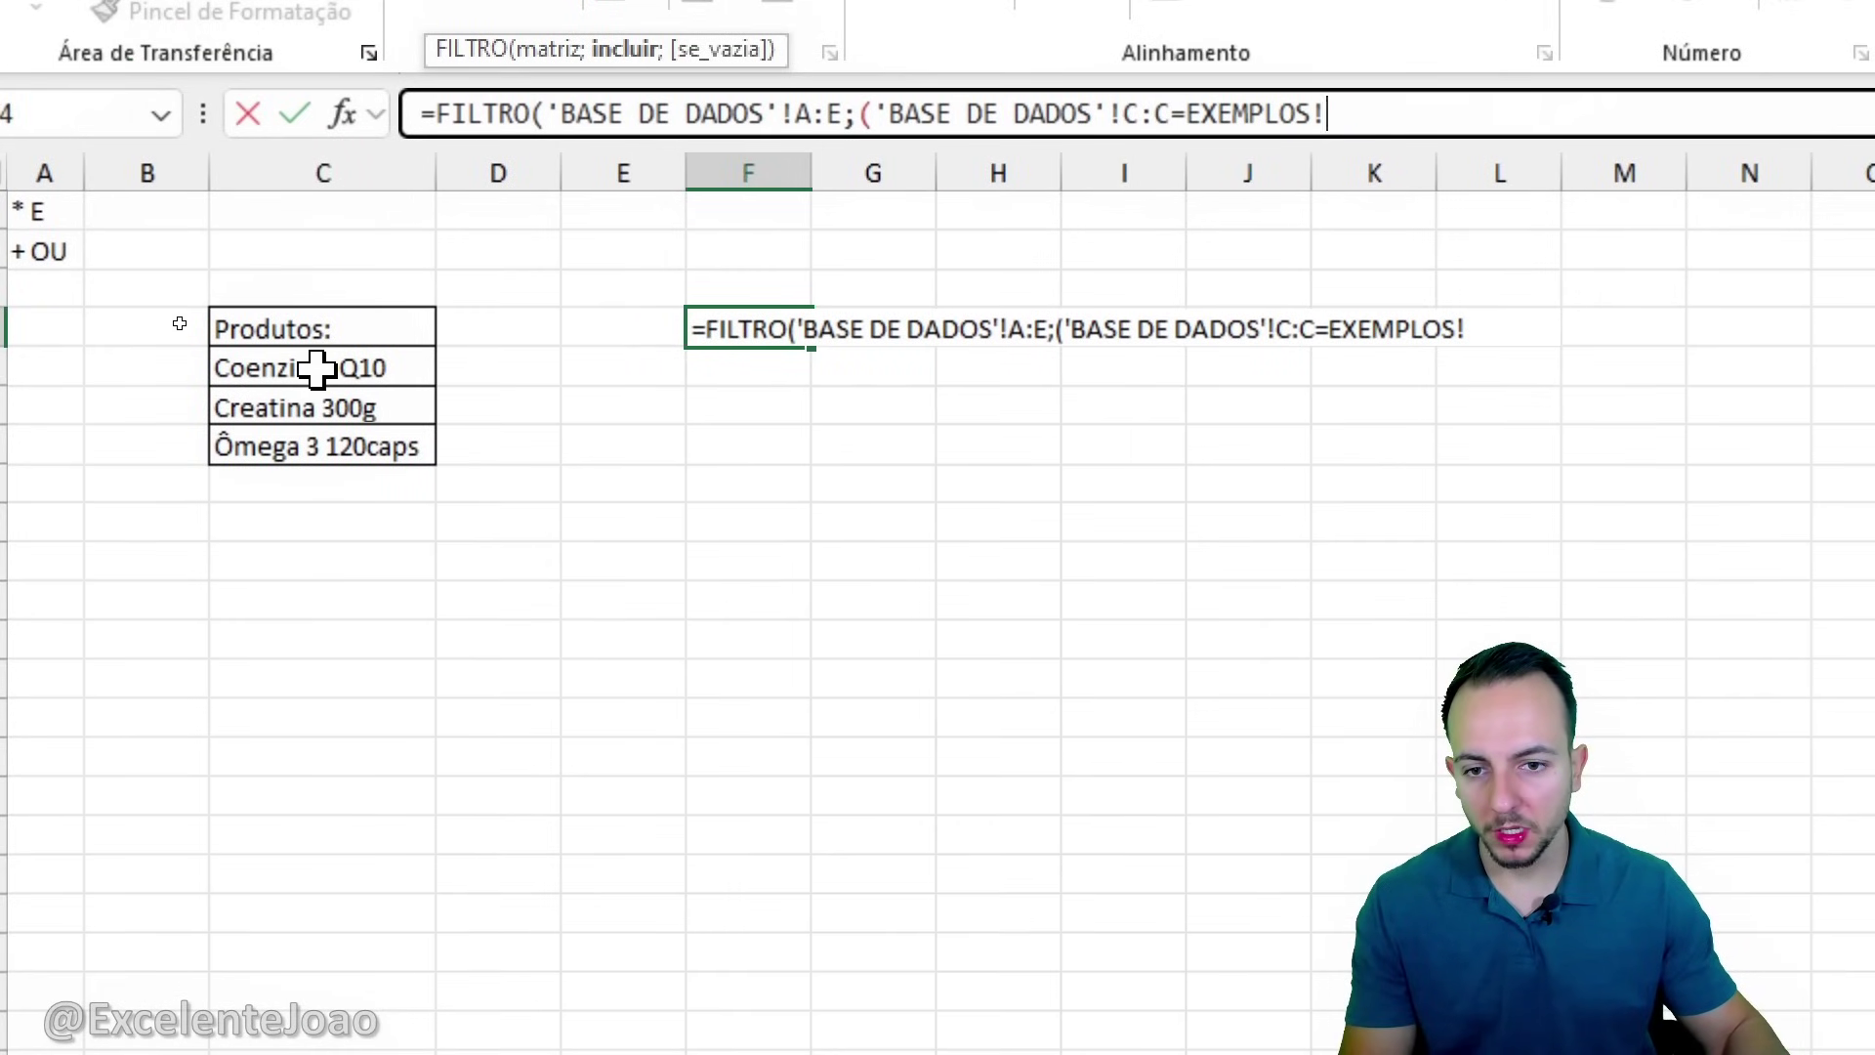
click(183, 322)
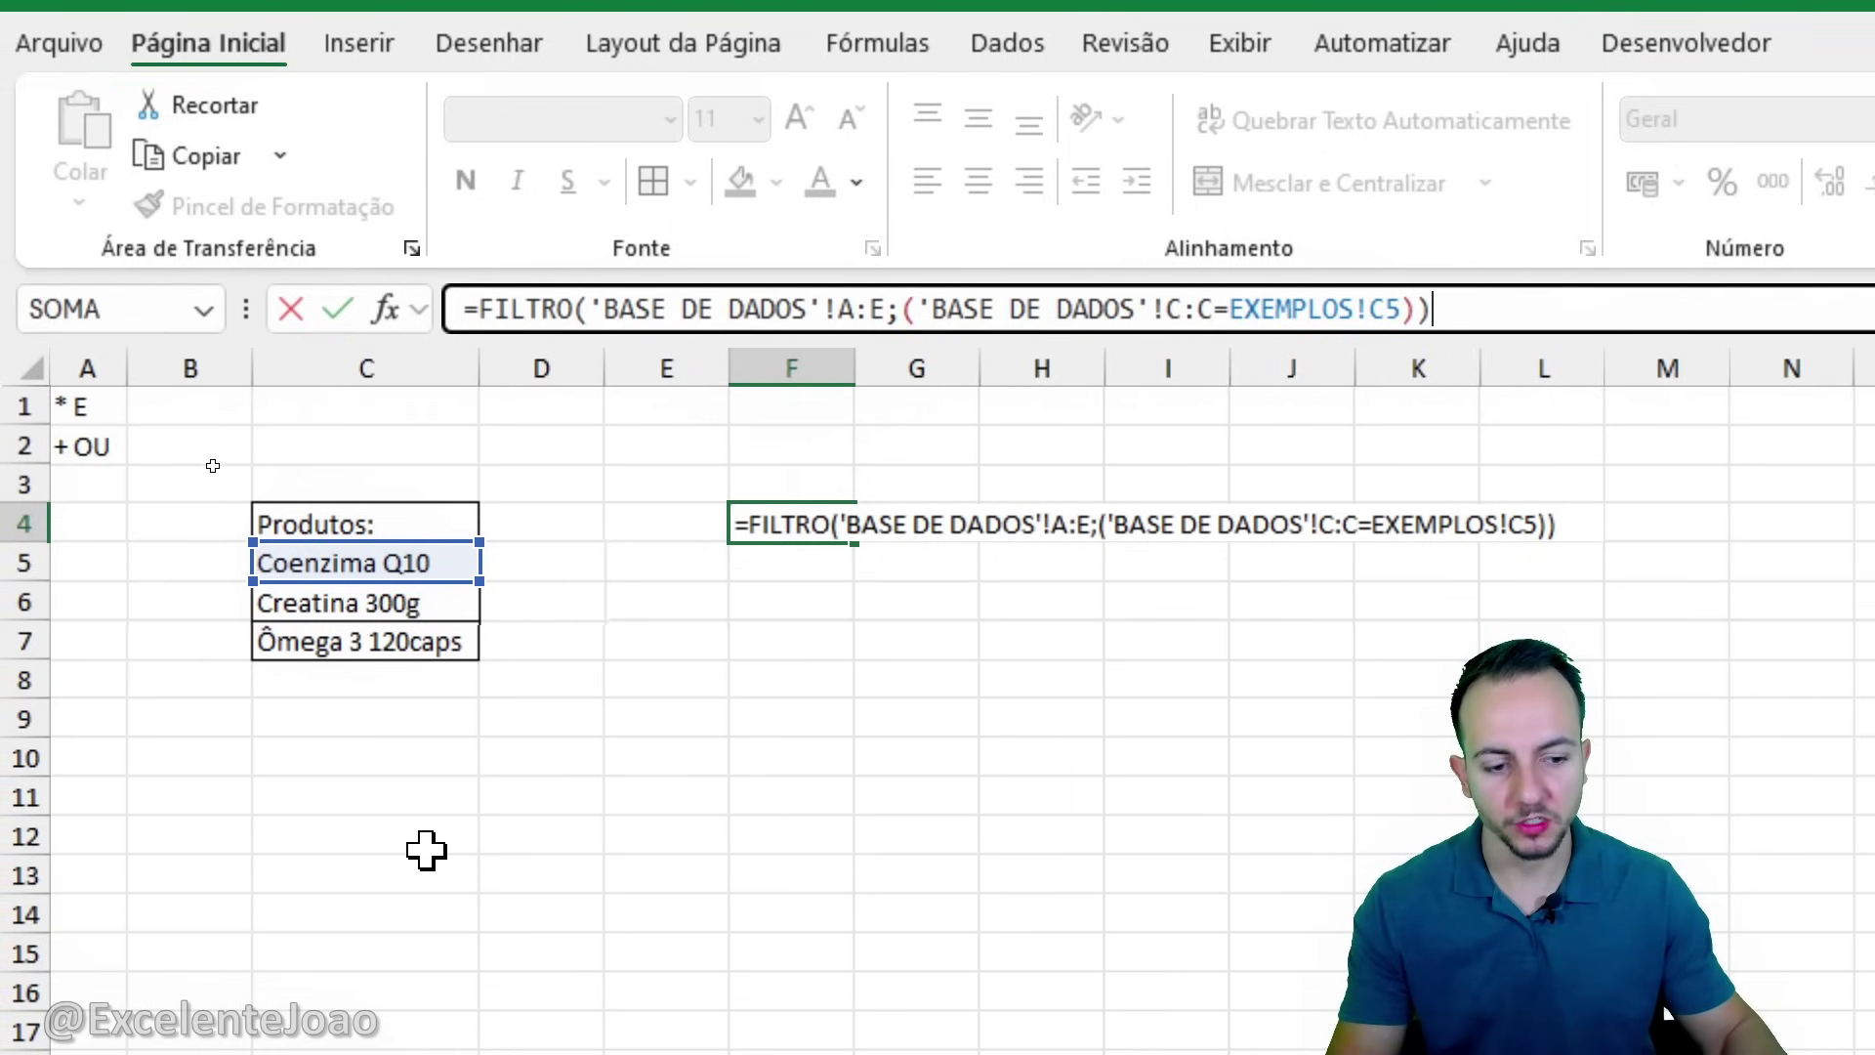
key(Return)
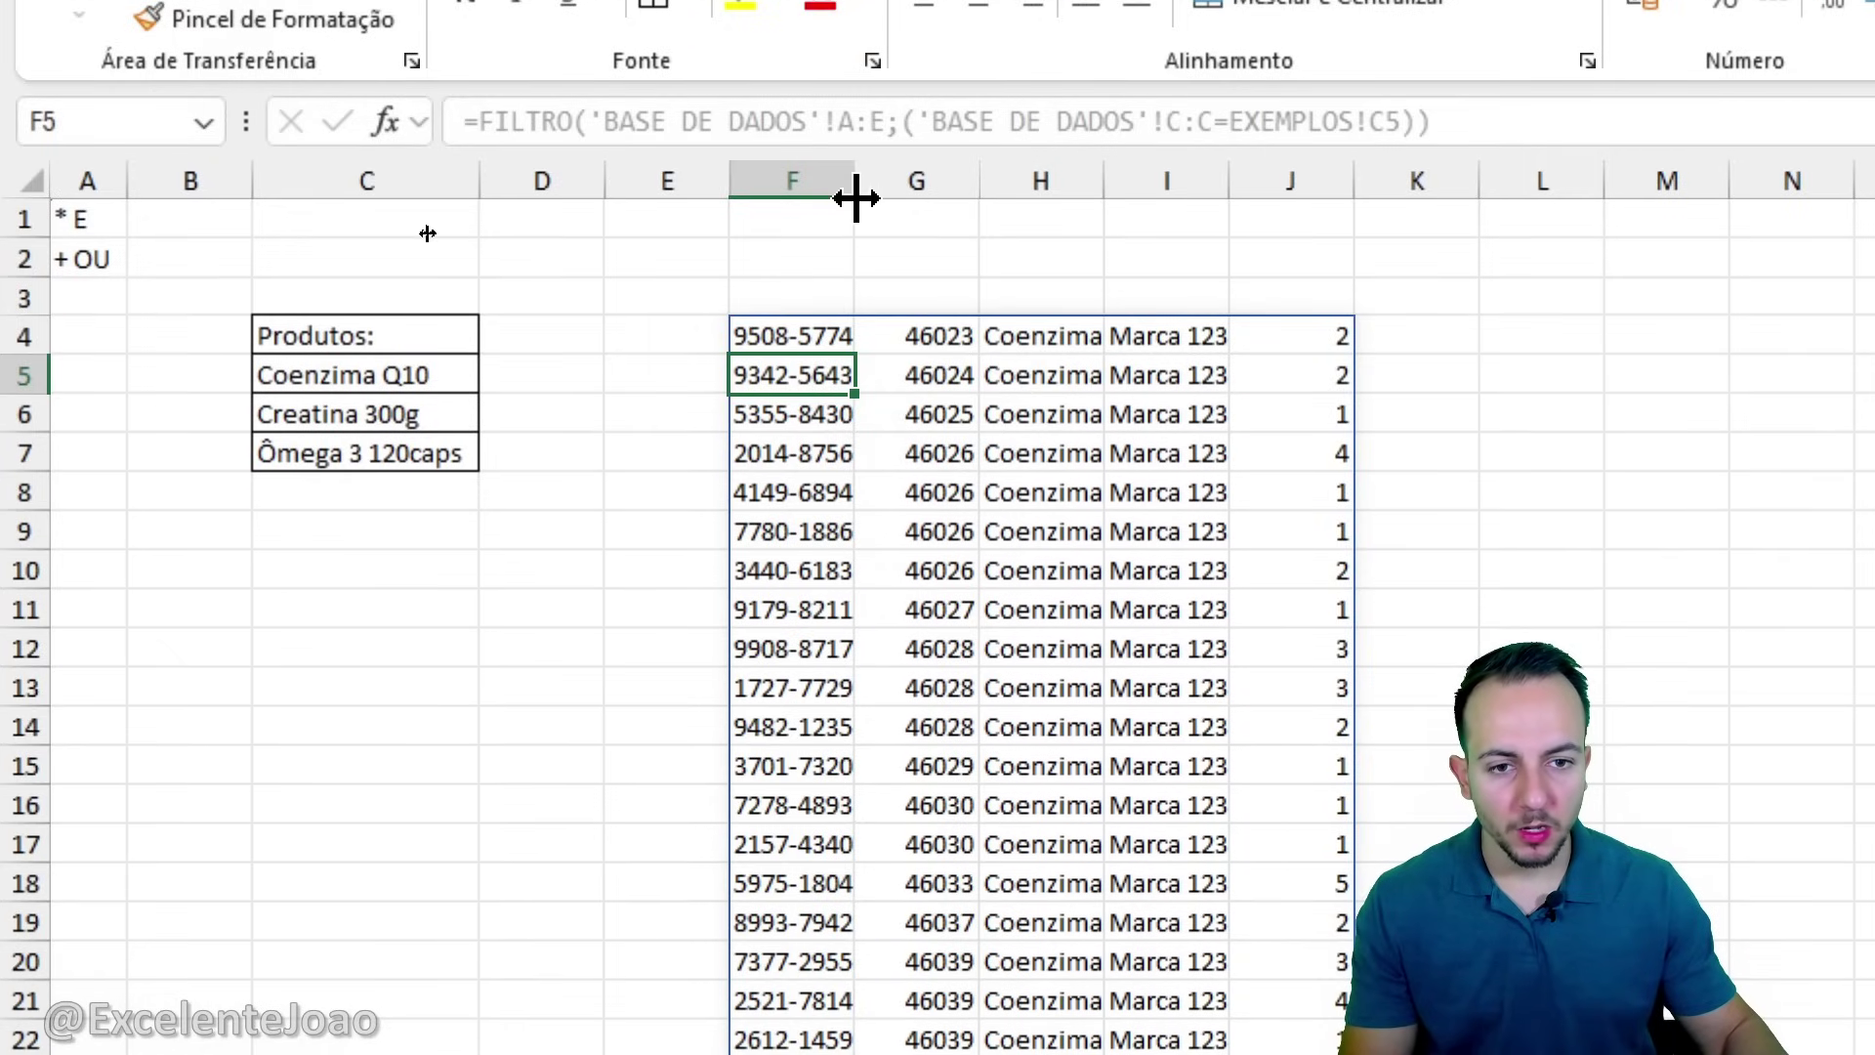
Widen columns F to I on EXEMPLOS so the filtered records fit, and narrow column J.
drag(856, 198, 887, 197)
drag(1012, 199, 1050, 199)
drag(1189, 198, 1285, 187)
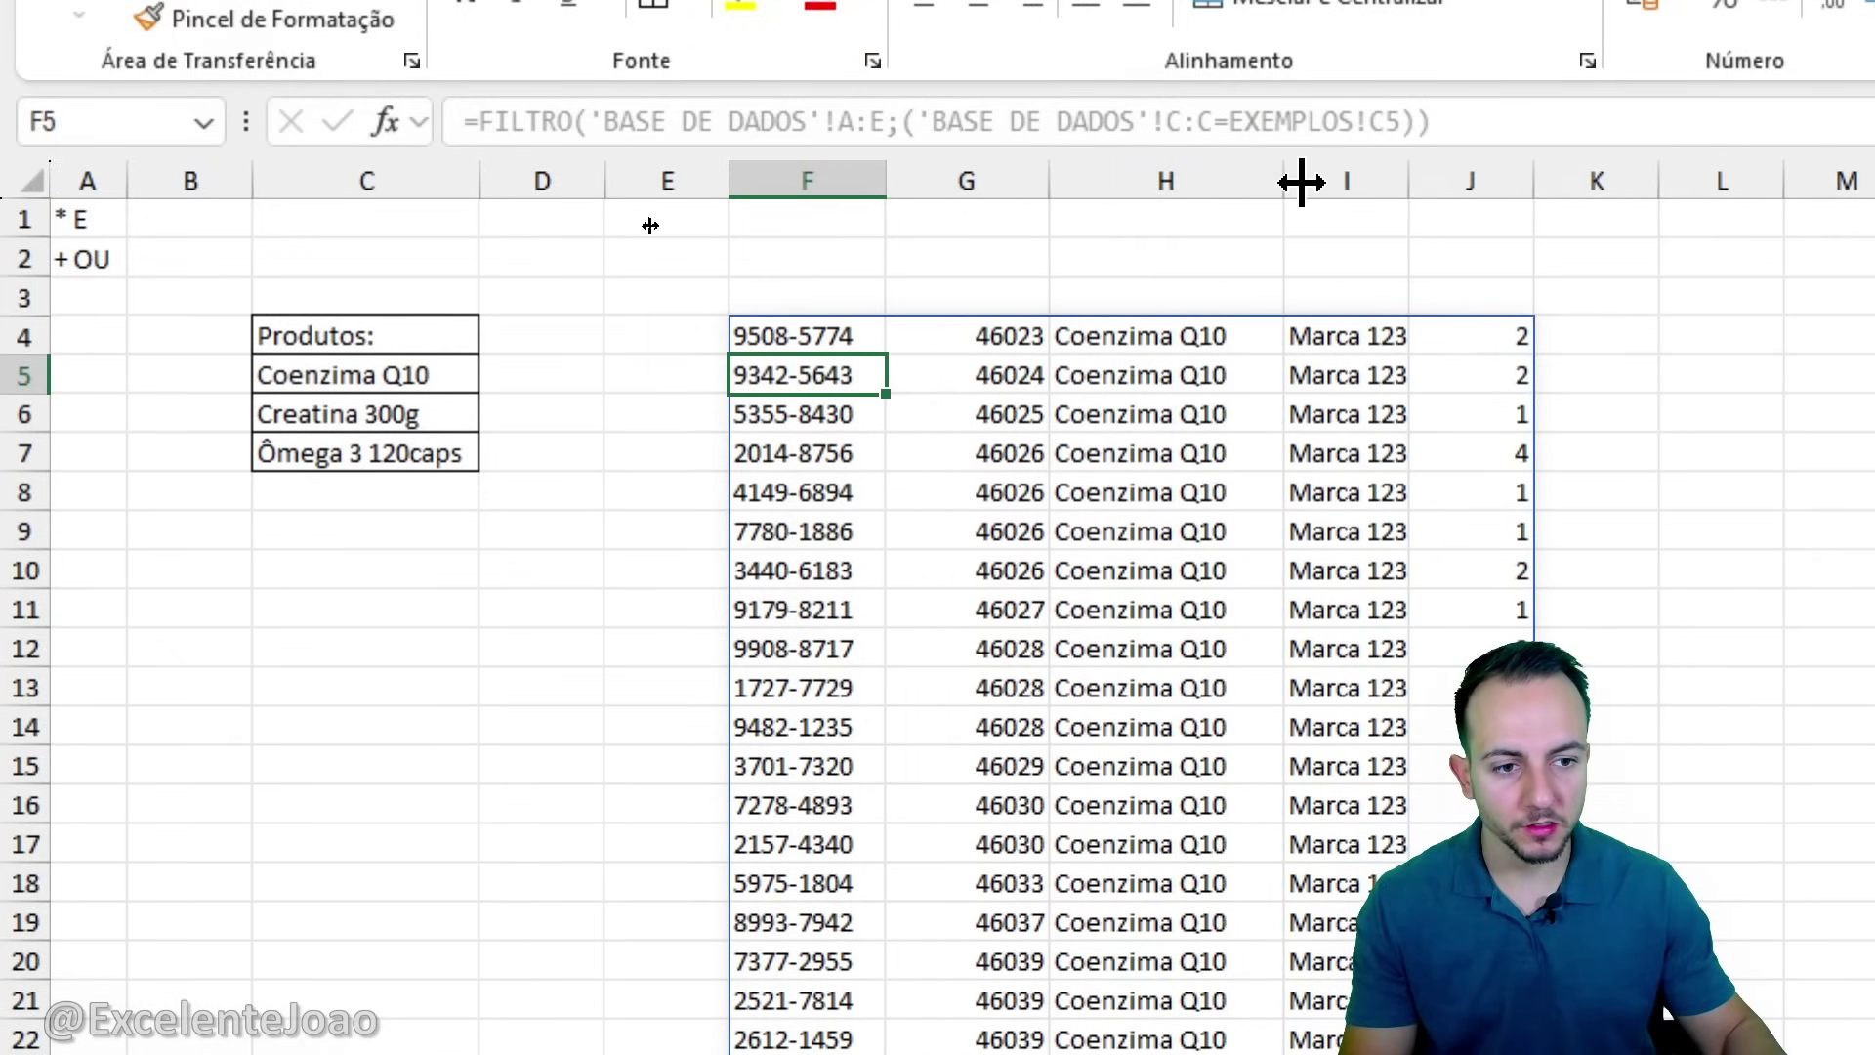
drag(1411, 180, 1476, 180)
drag(1602, 179, 1574, 179)
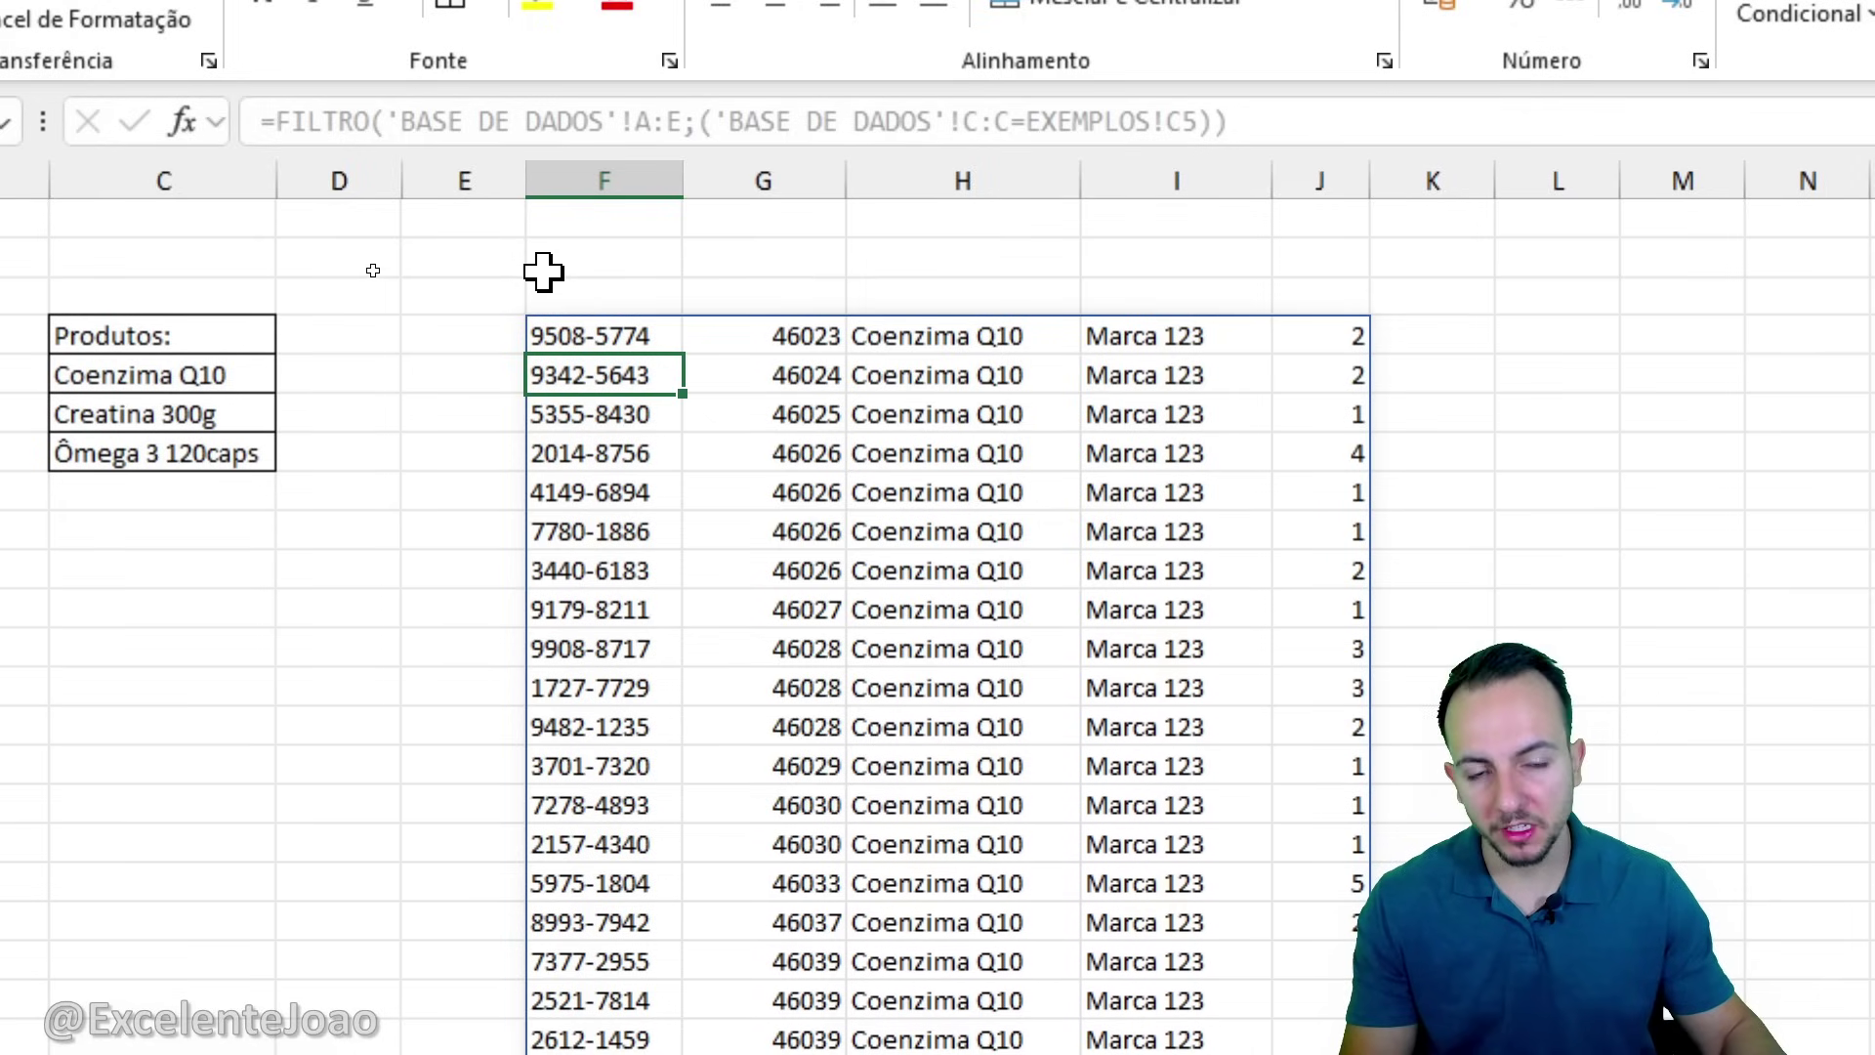
Format column G of the filtered results as Data Abreviada.
click(758, 179)
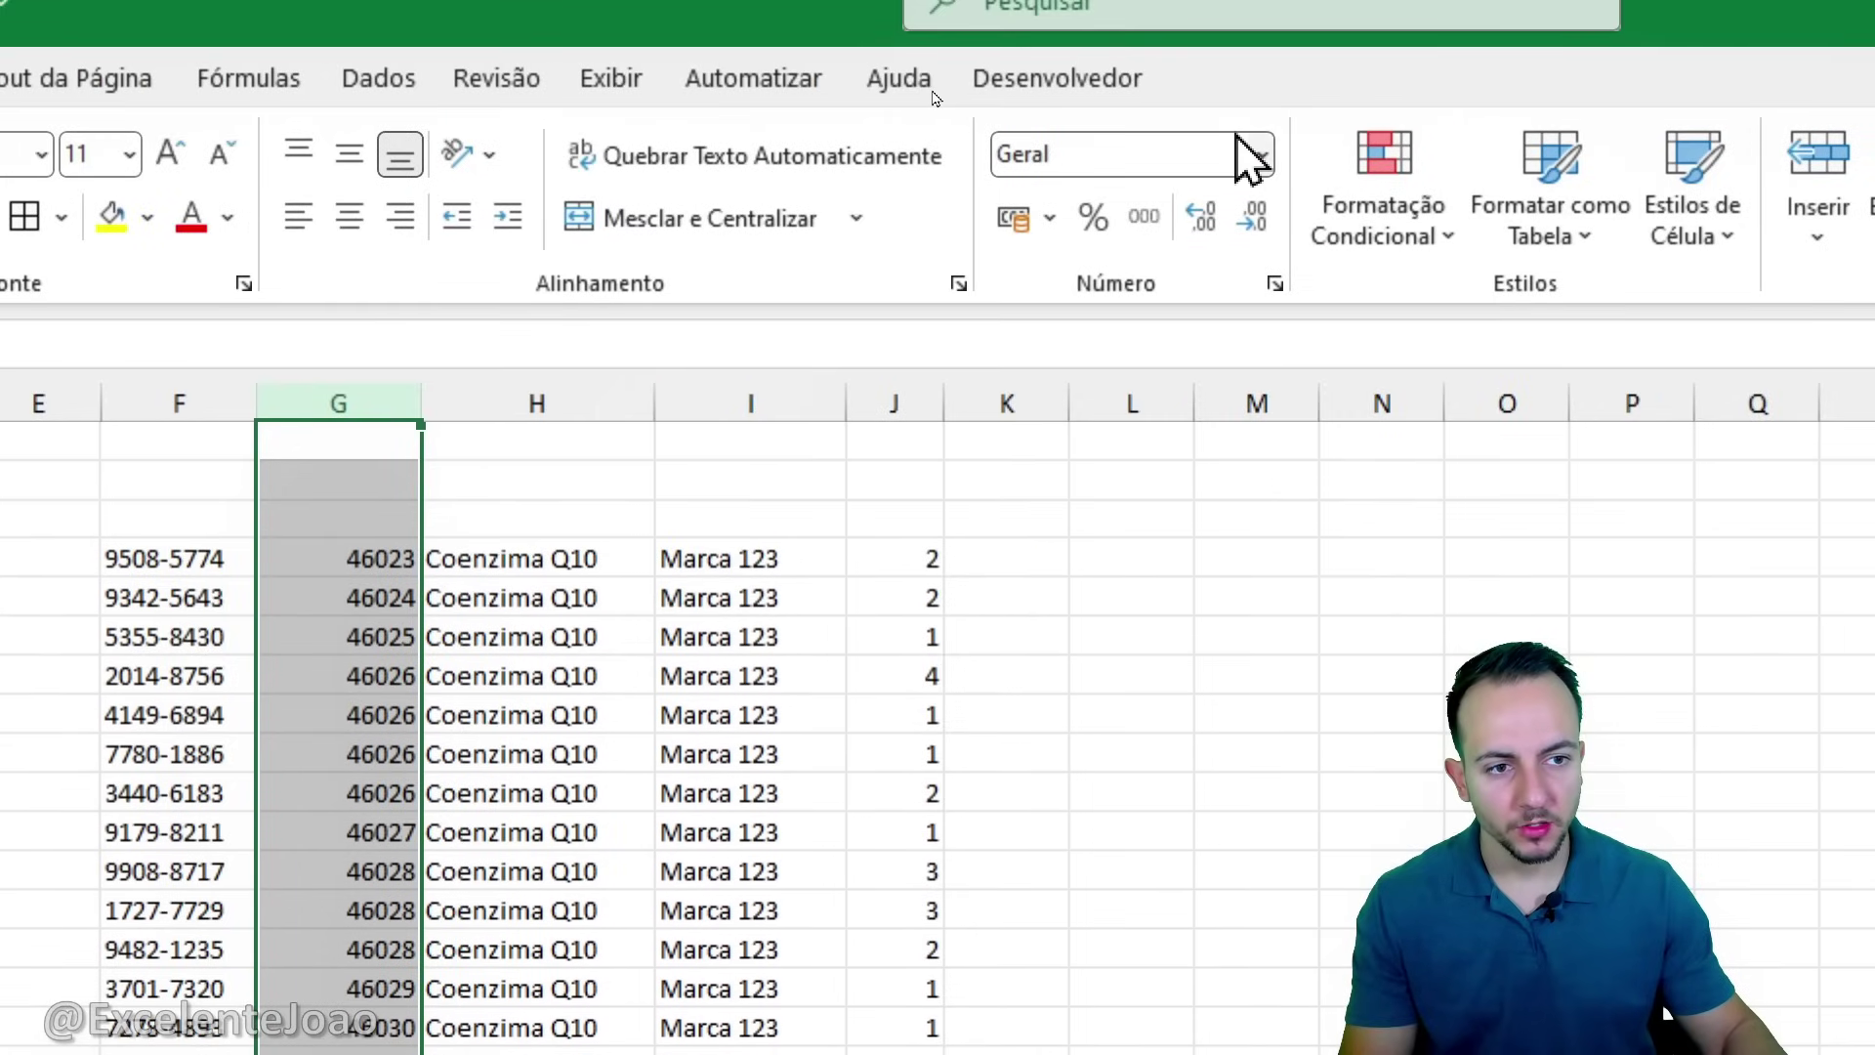
click(1261, 154)
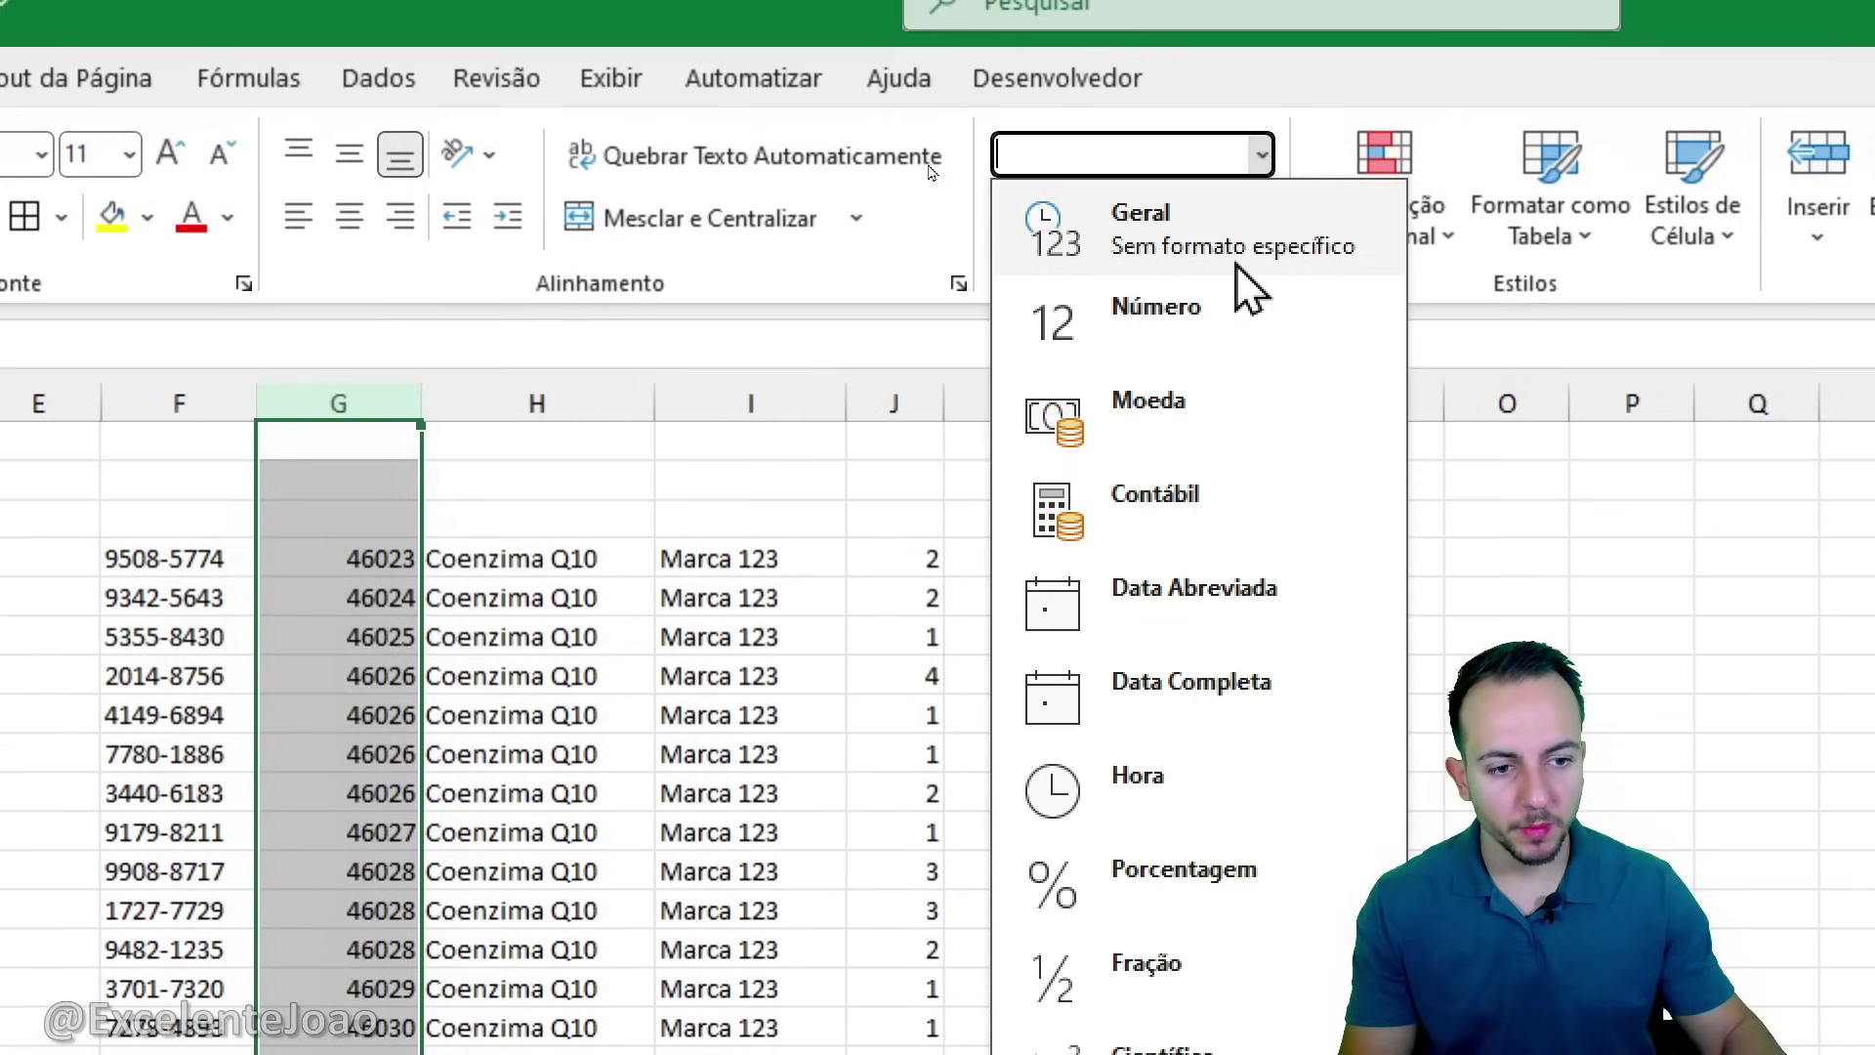
click(1192, 586)
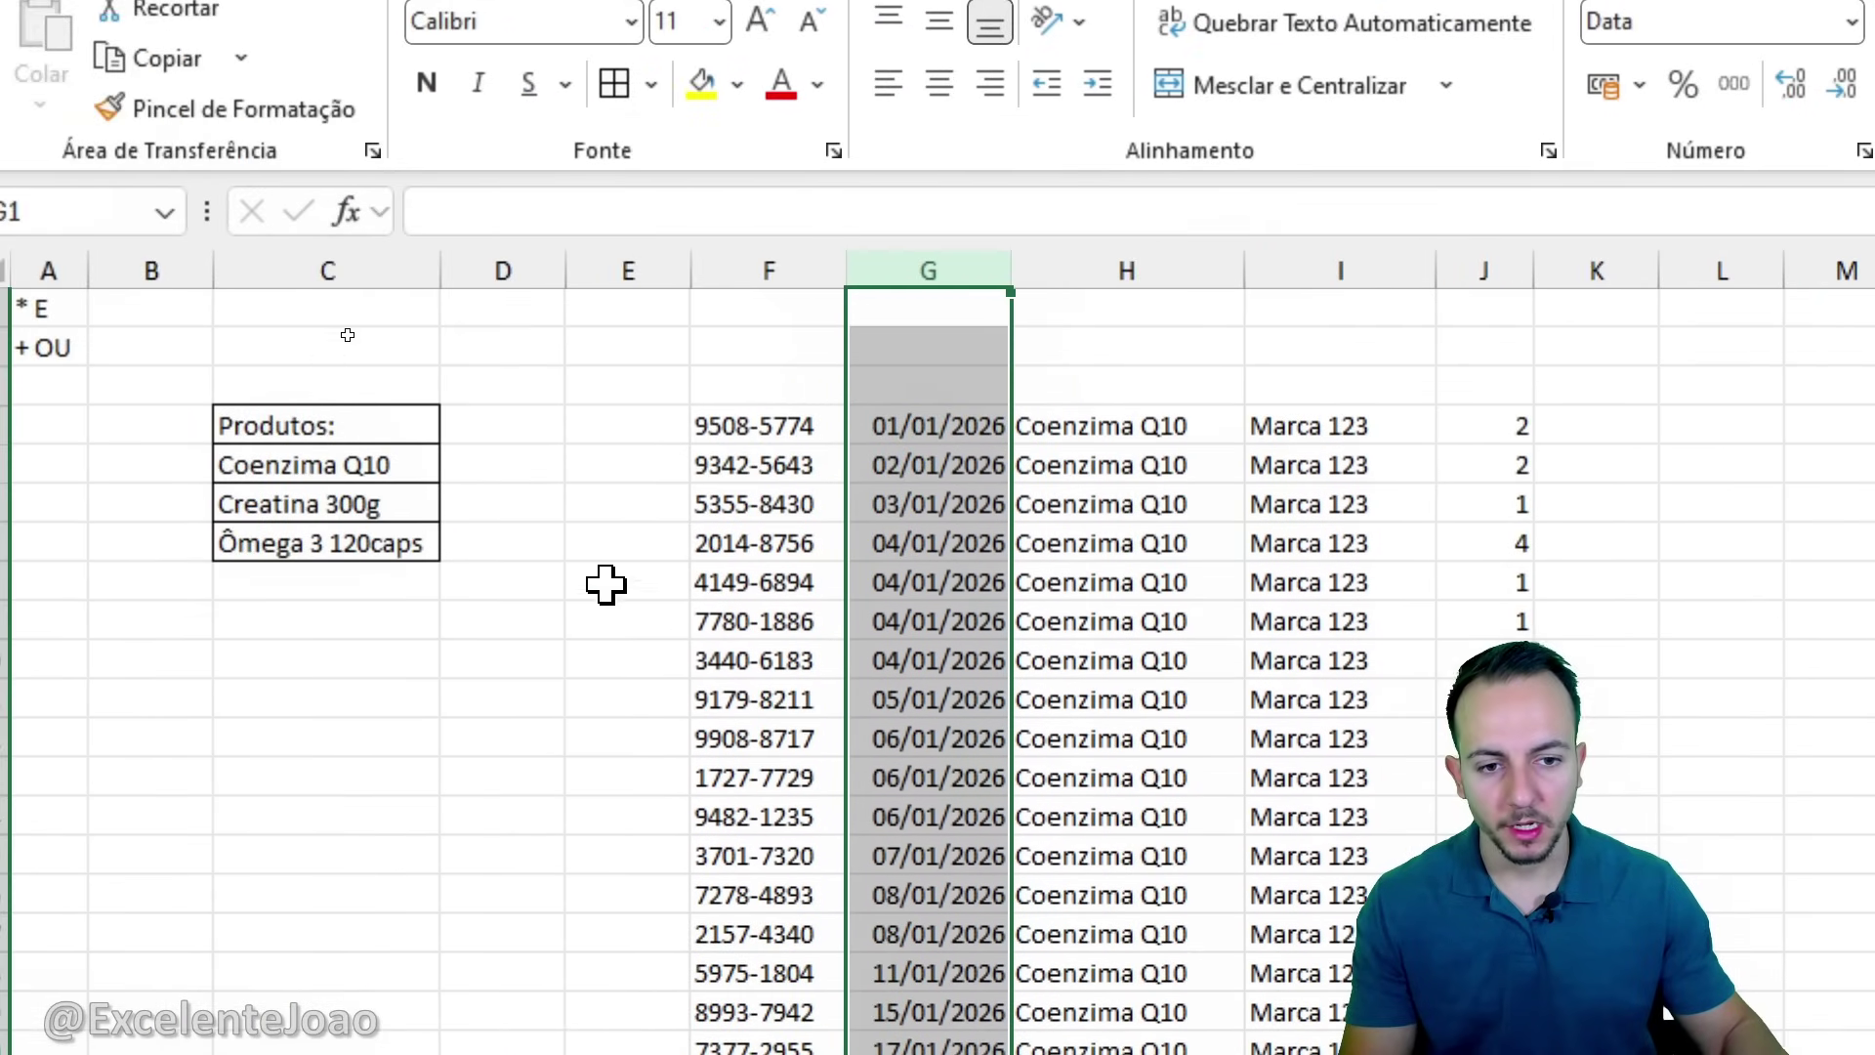
click(423, 741)
Enter the headers ID, DATA, PRODUTO, MARCA and QUANTIDADE in F3:J3 and fit column J's width to its contents.
click(793, 376)
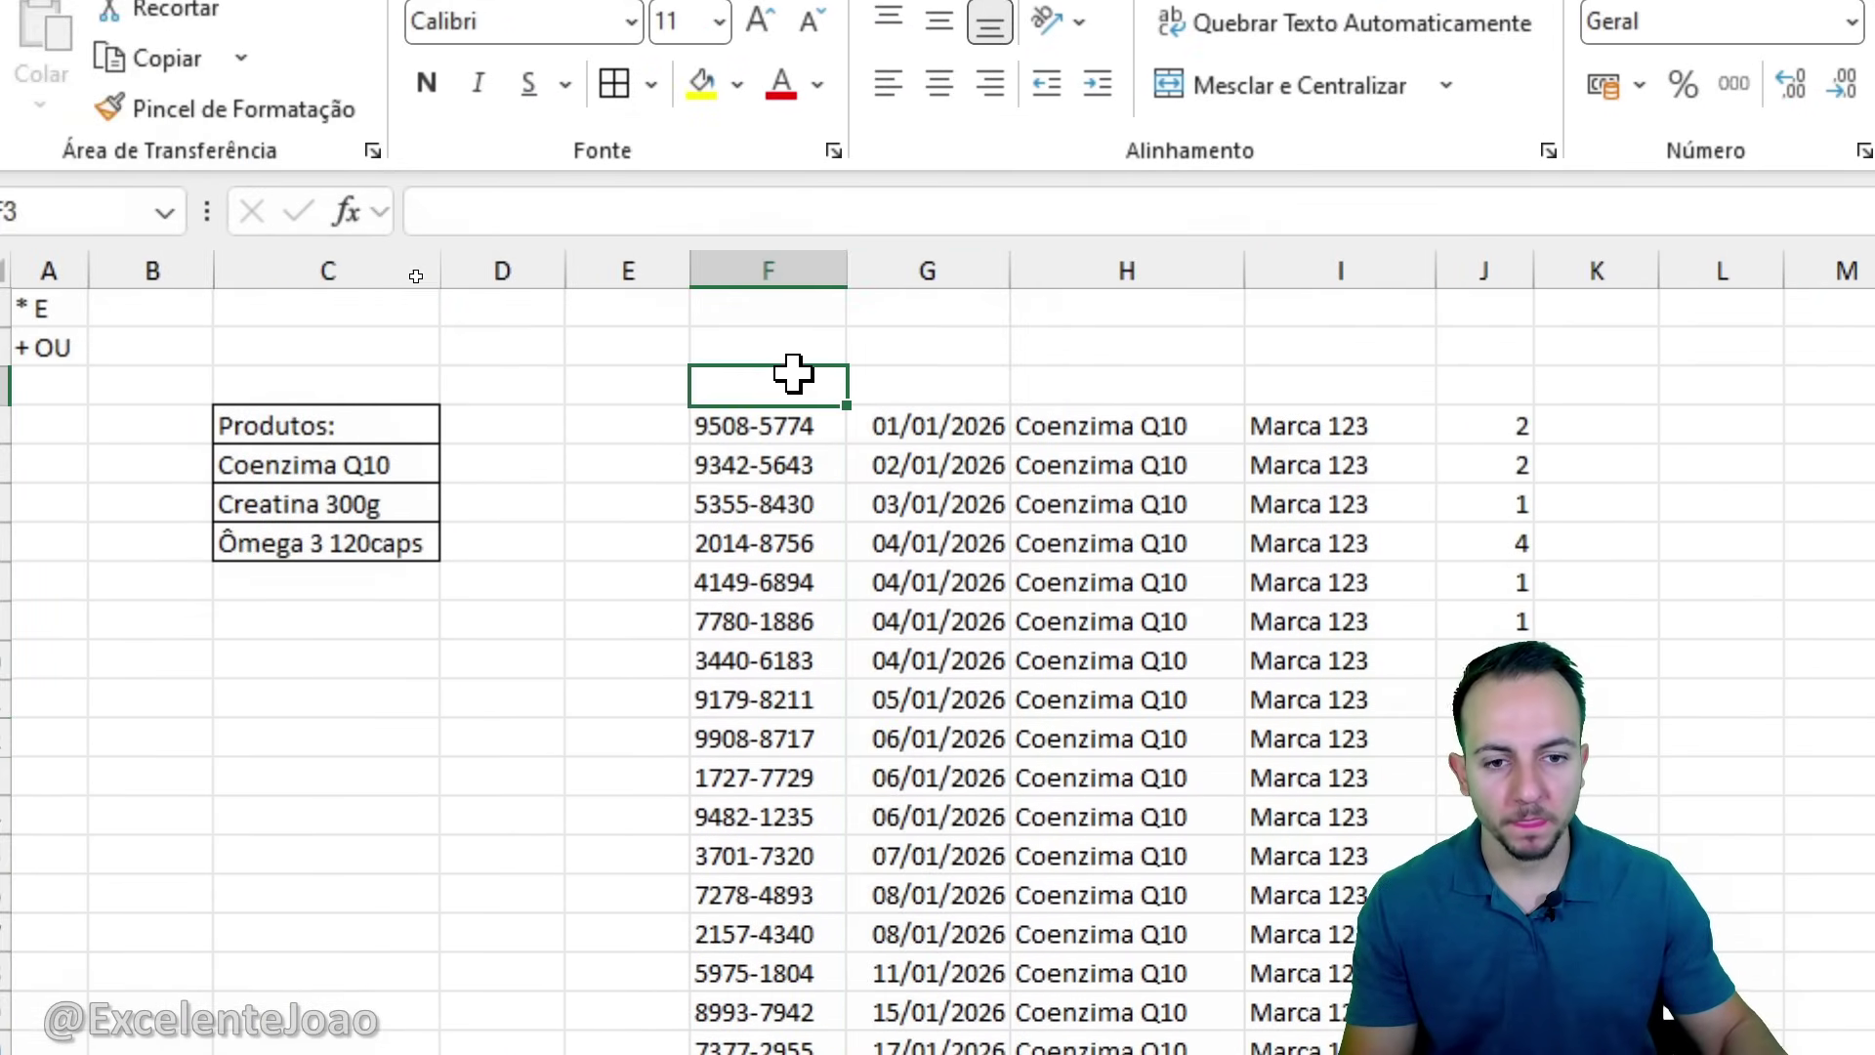
text(ID)
key(Tab)
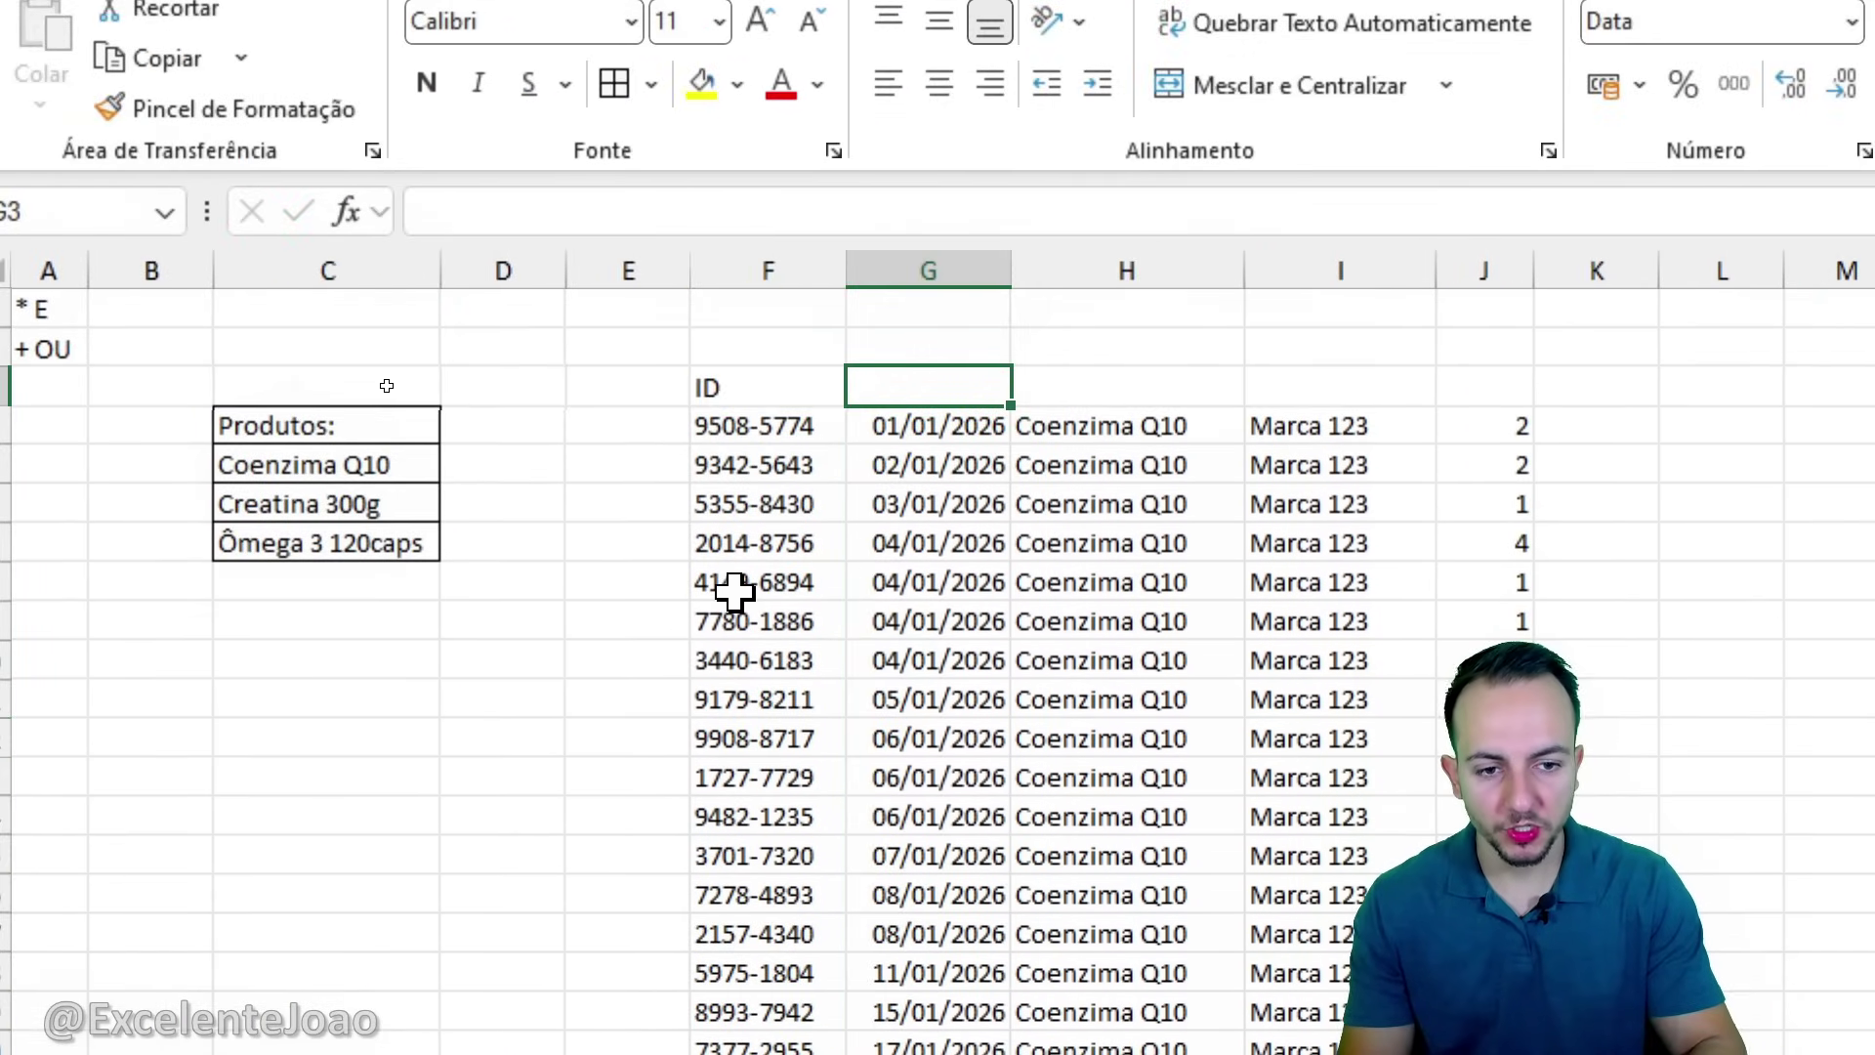
text(DATA)
key(Tab)
text(PRODUTO)
key(Tab)
text(M)
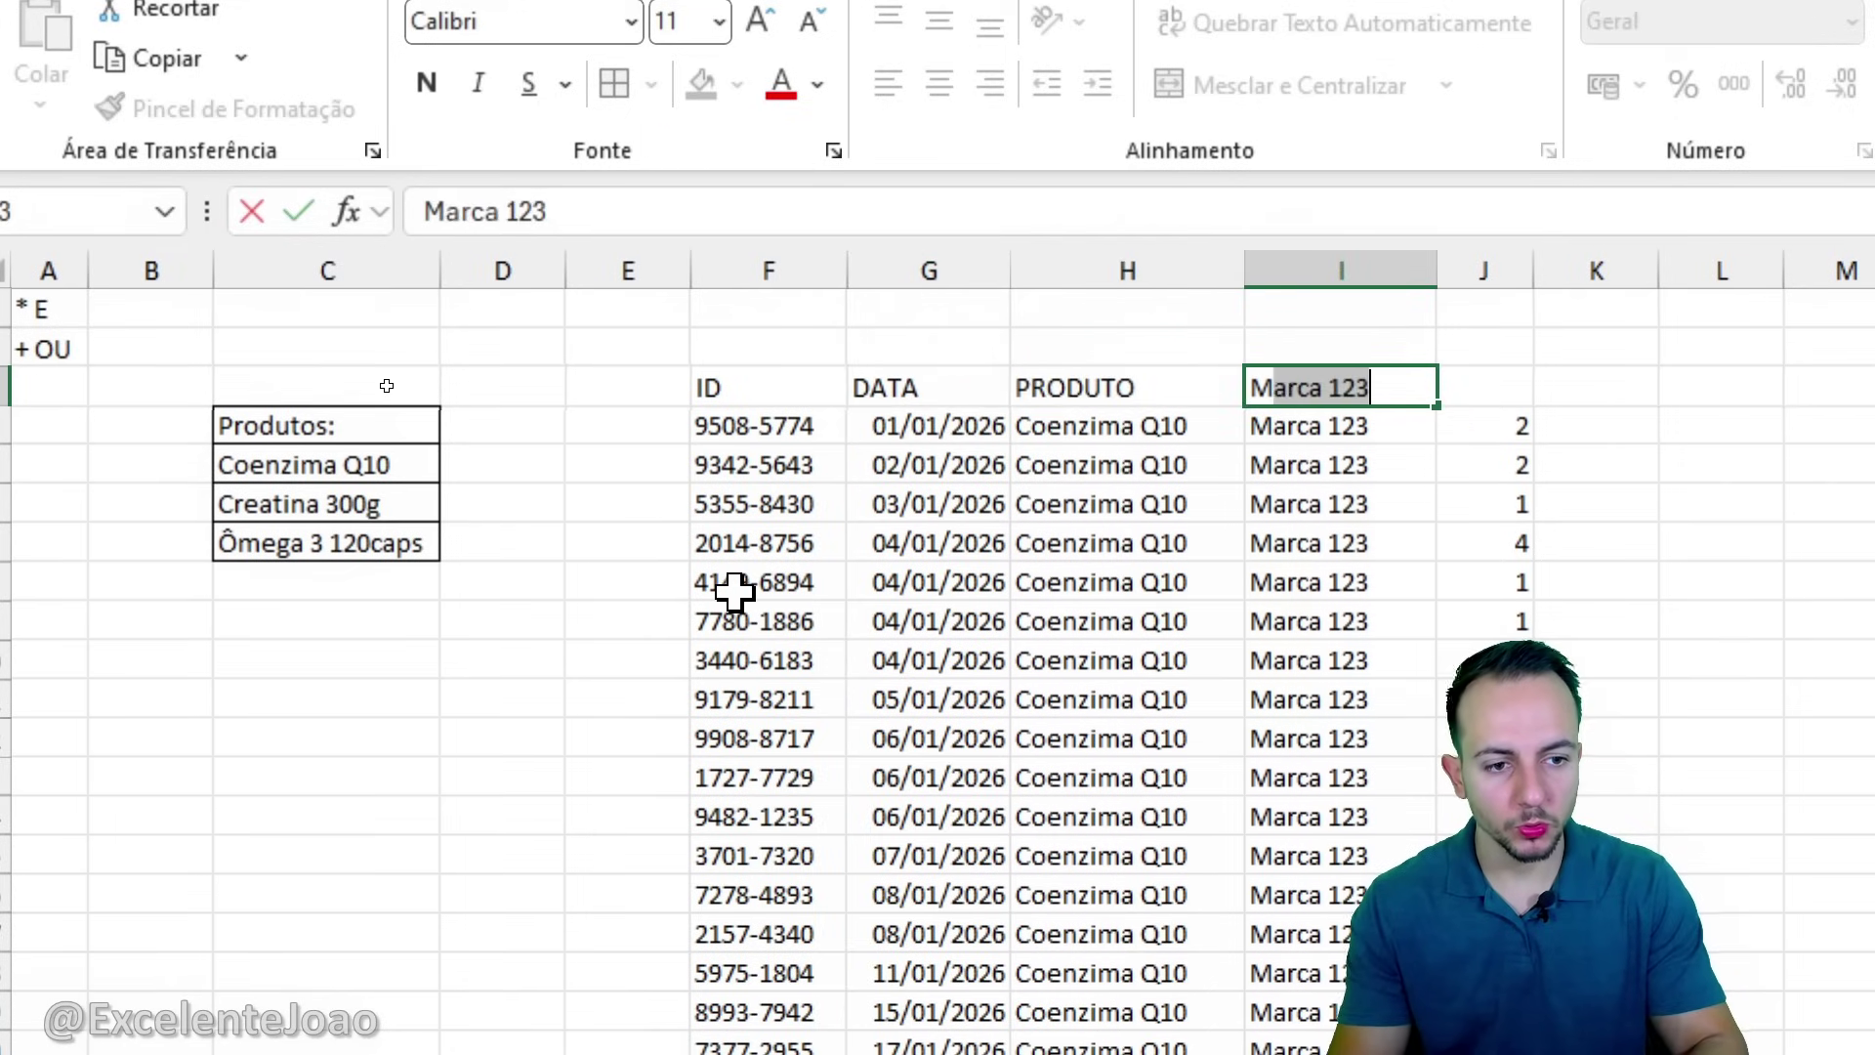
text(ARCA)
key(Delete)
key(Tab)
text(QUANTIDADE)
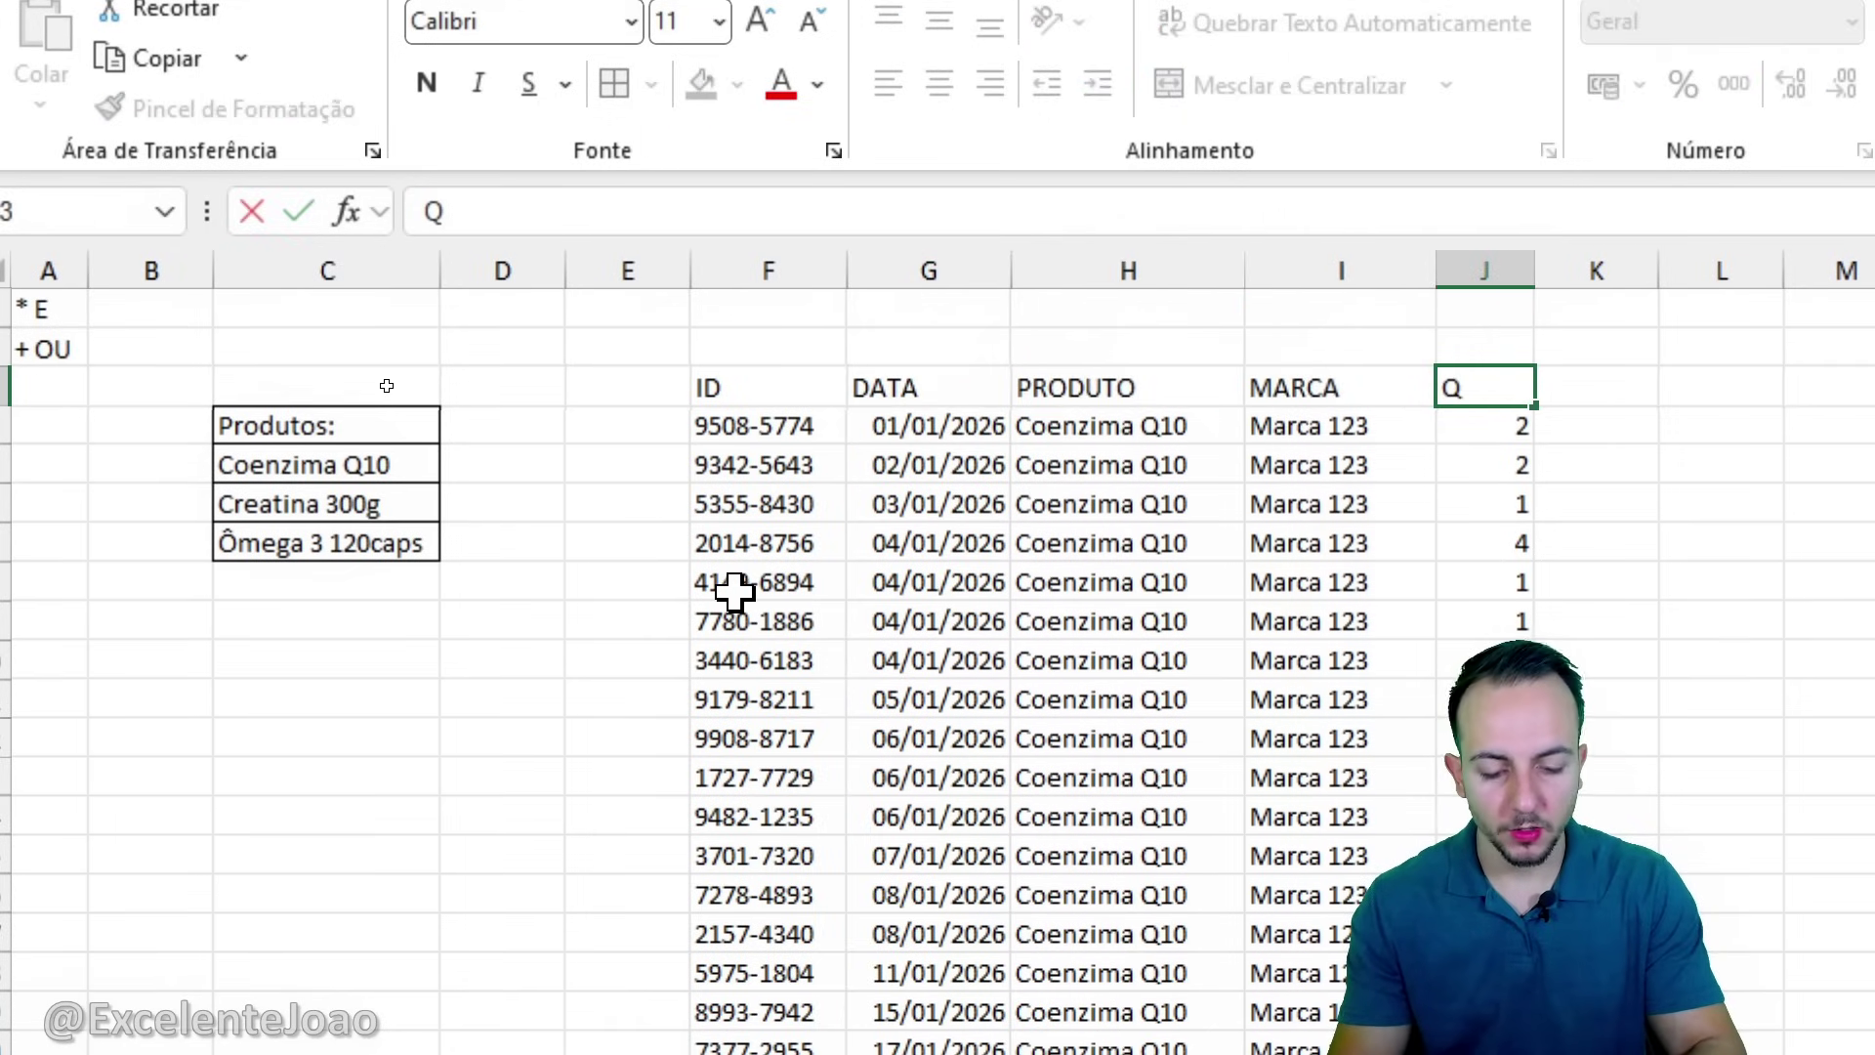
key(Return)
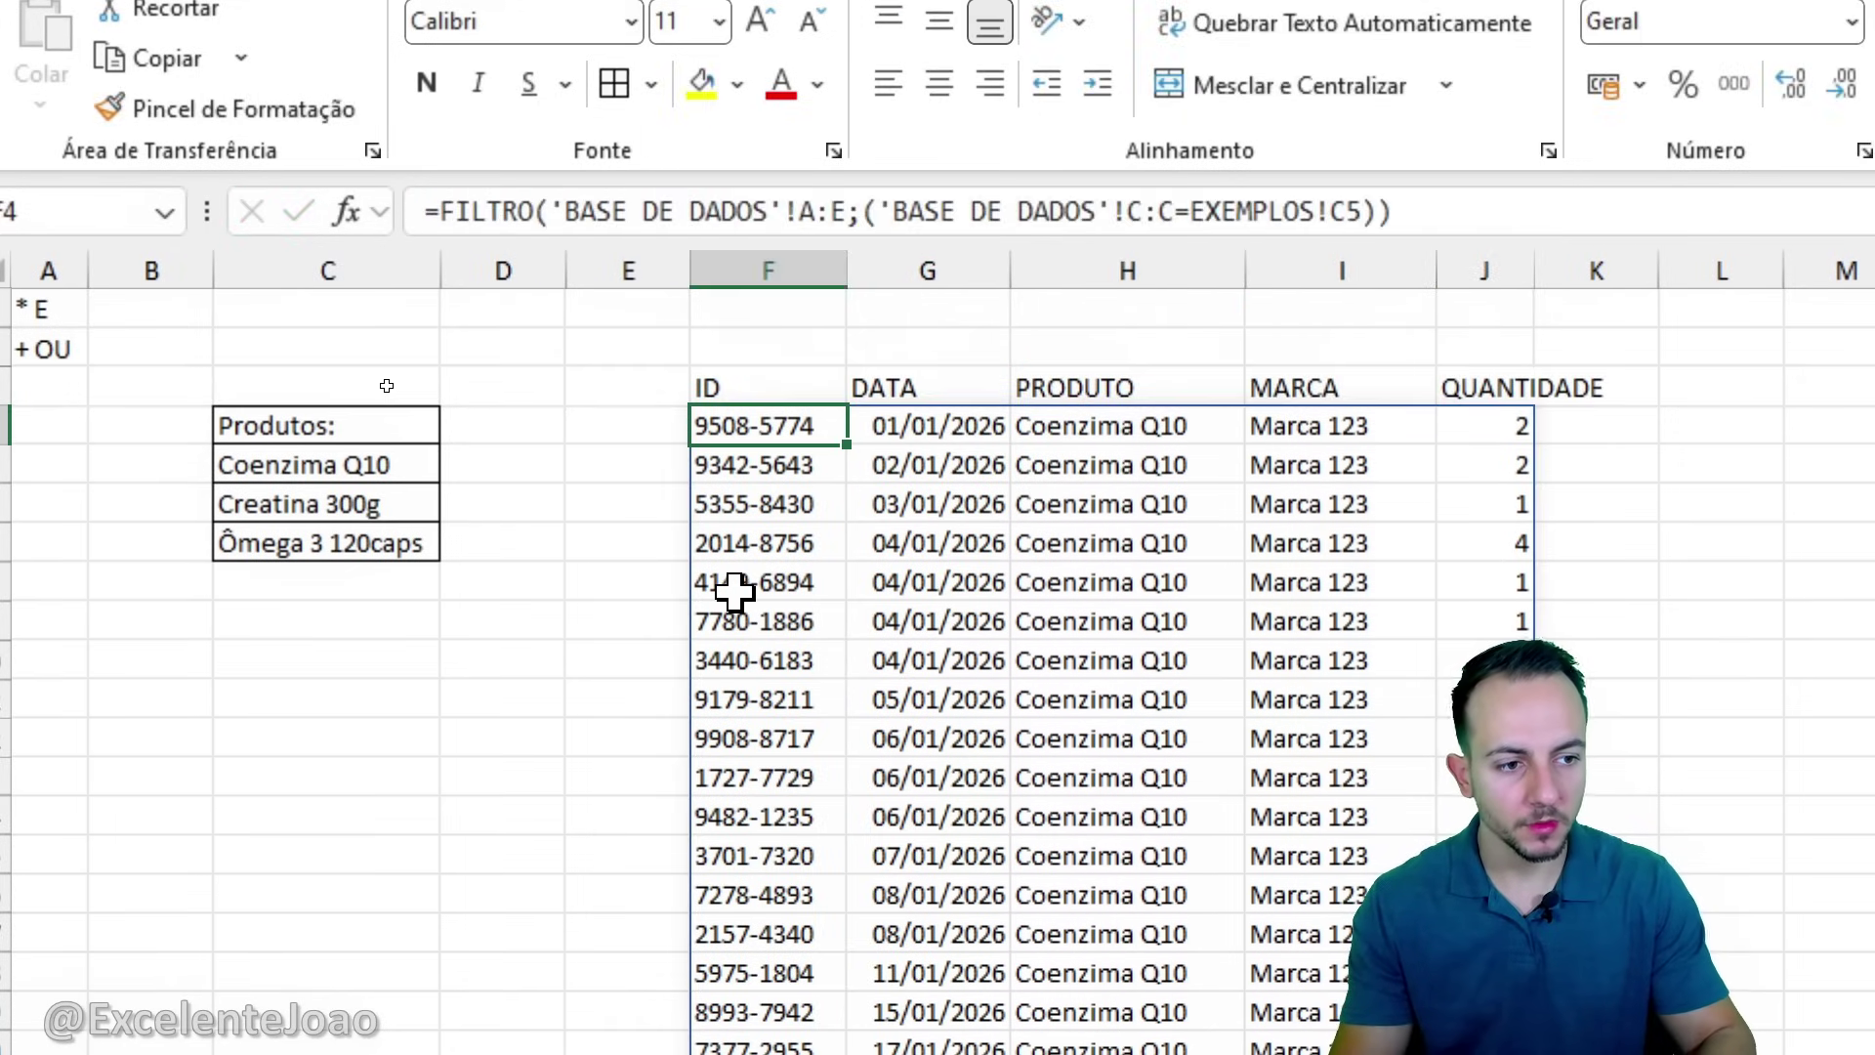
double_click(1533, 279)
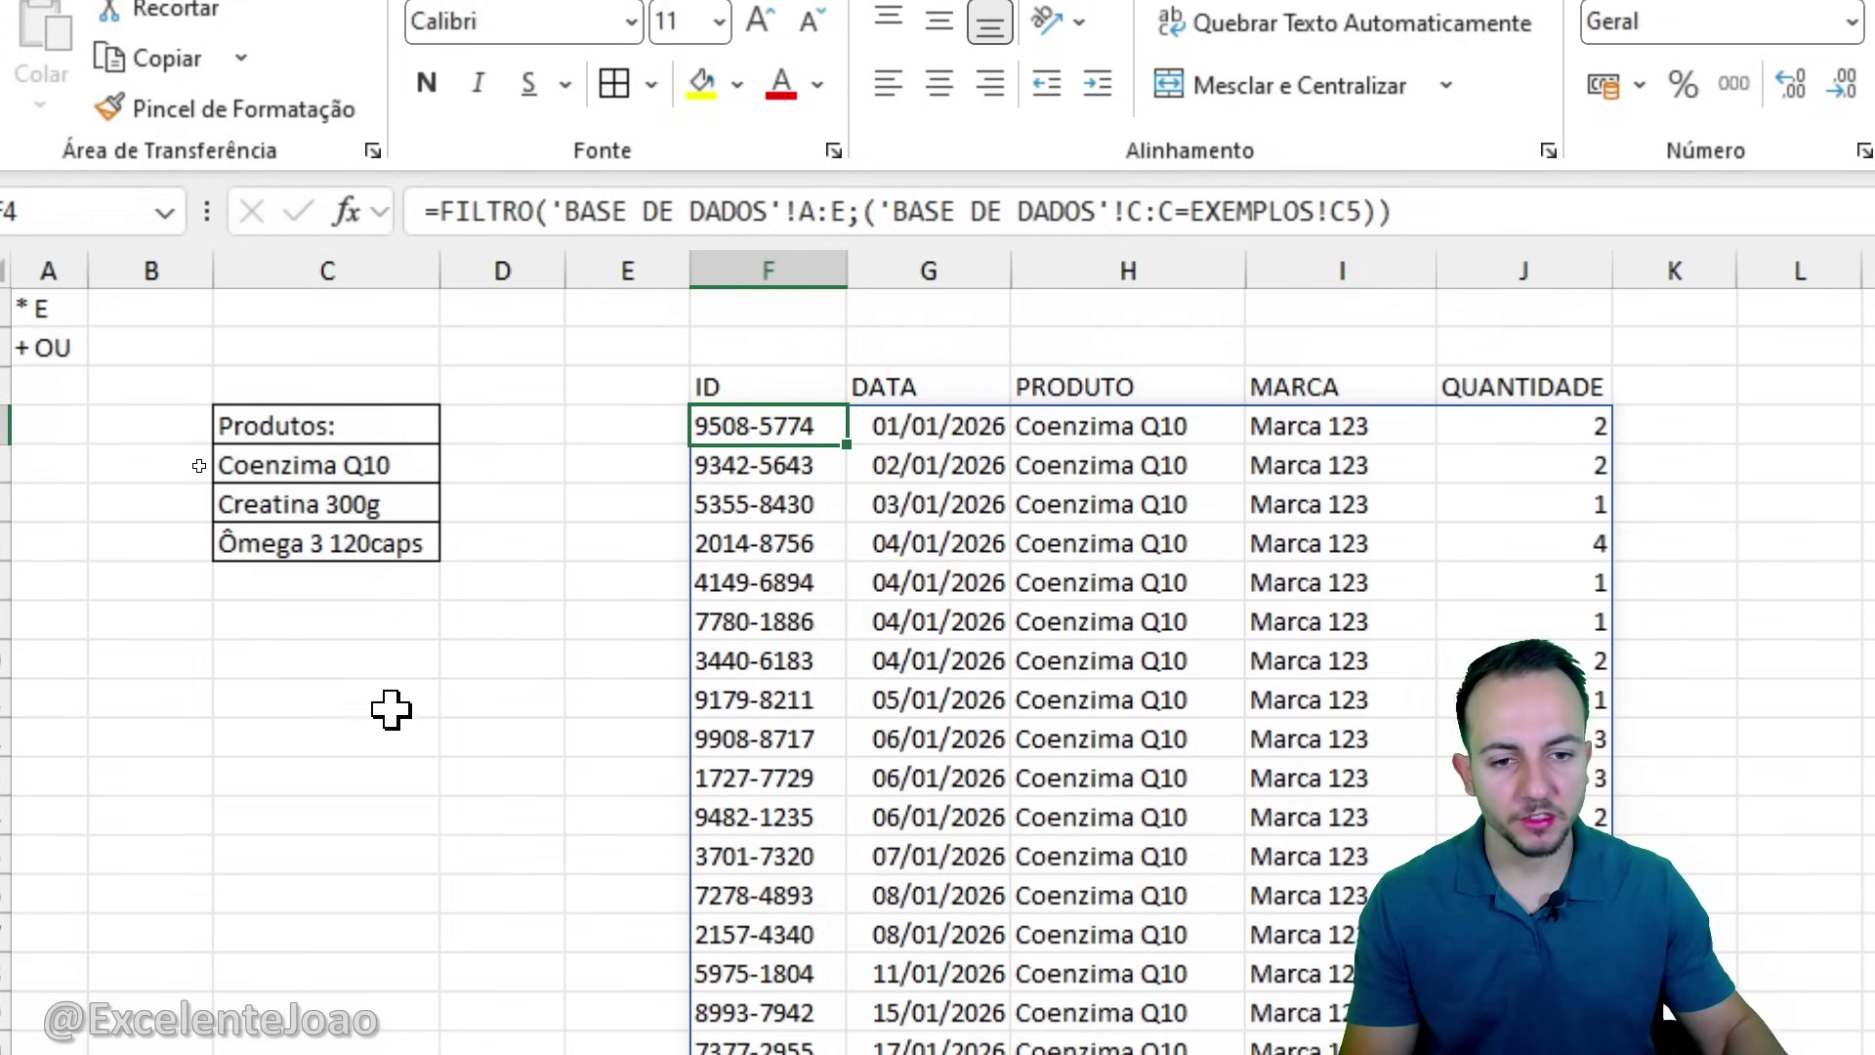
click(259, 744)
click(371, 467)
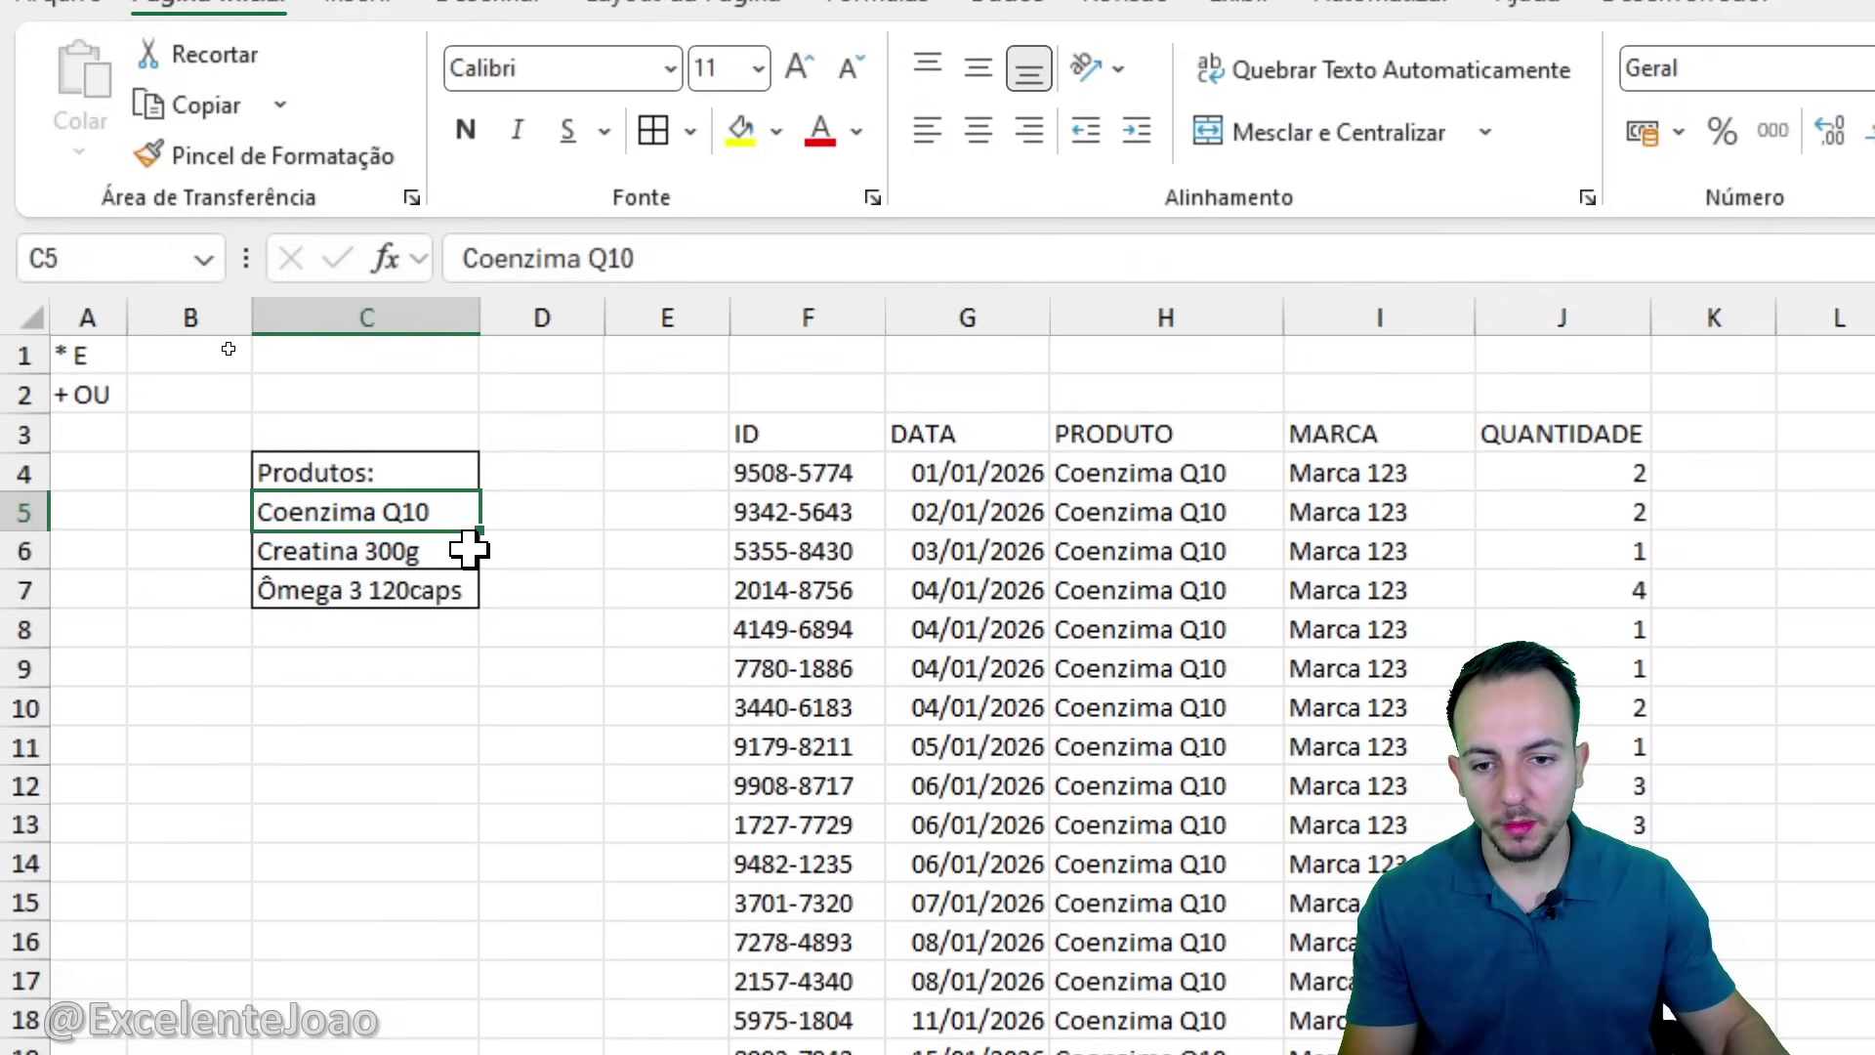
click(433, 553)
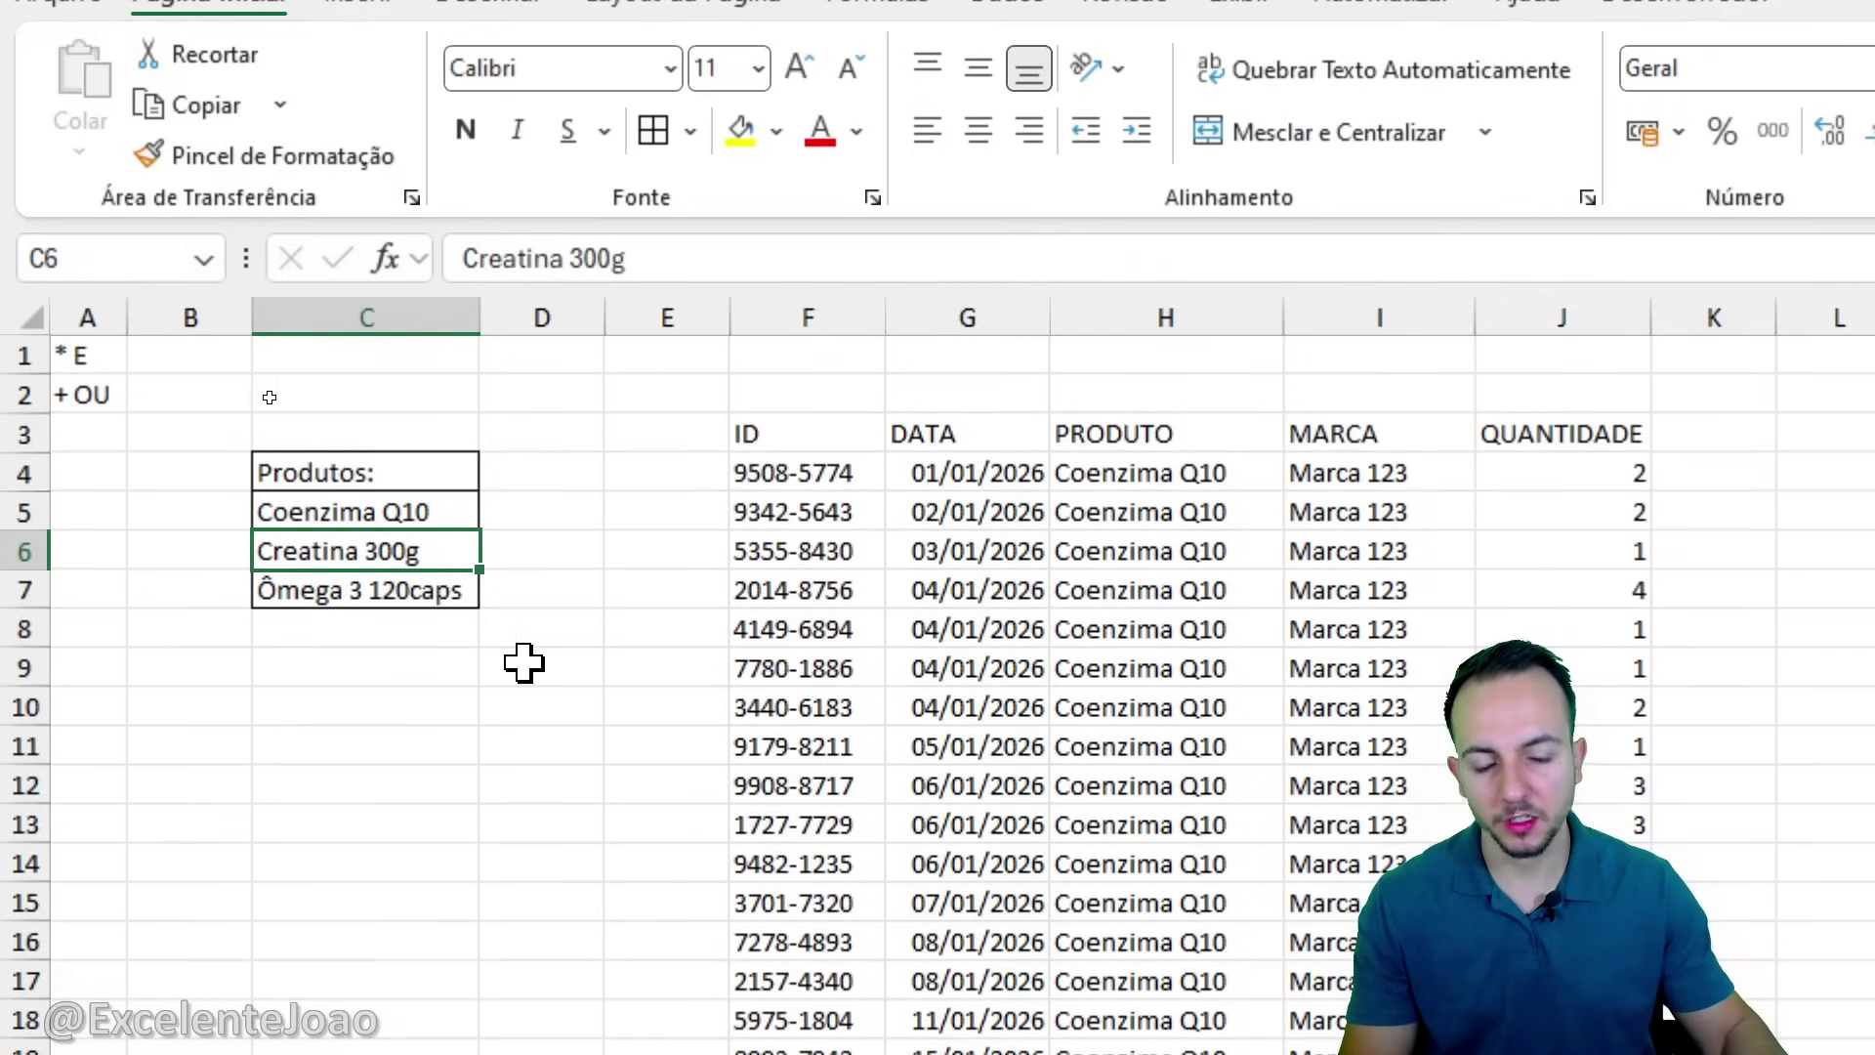
Extend the F4 formula with a second criterion joined by +, matching column C of BASE DE DADOS to EXEMPLOS!C6.
click(778, 476)
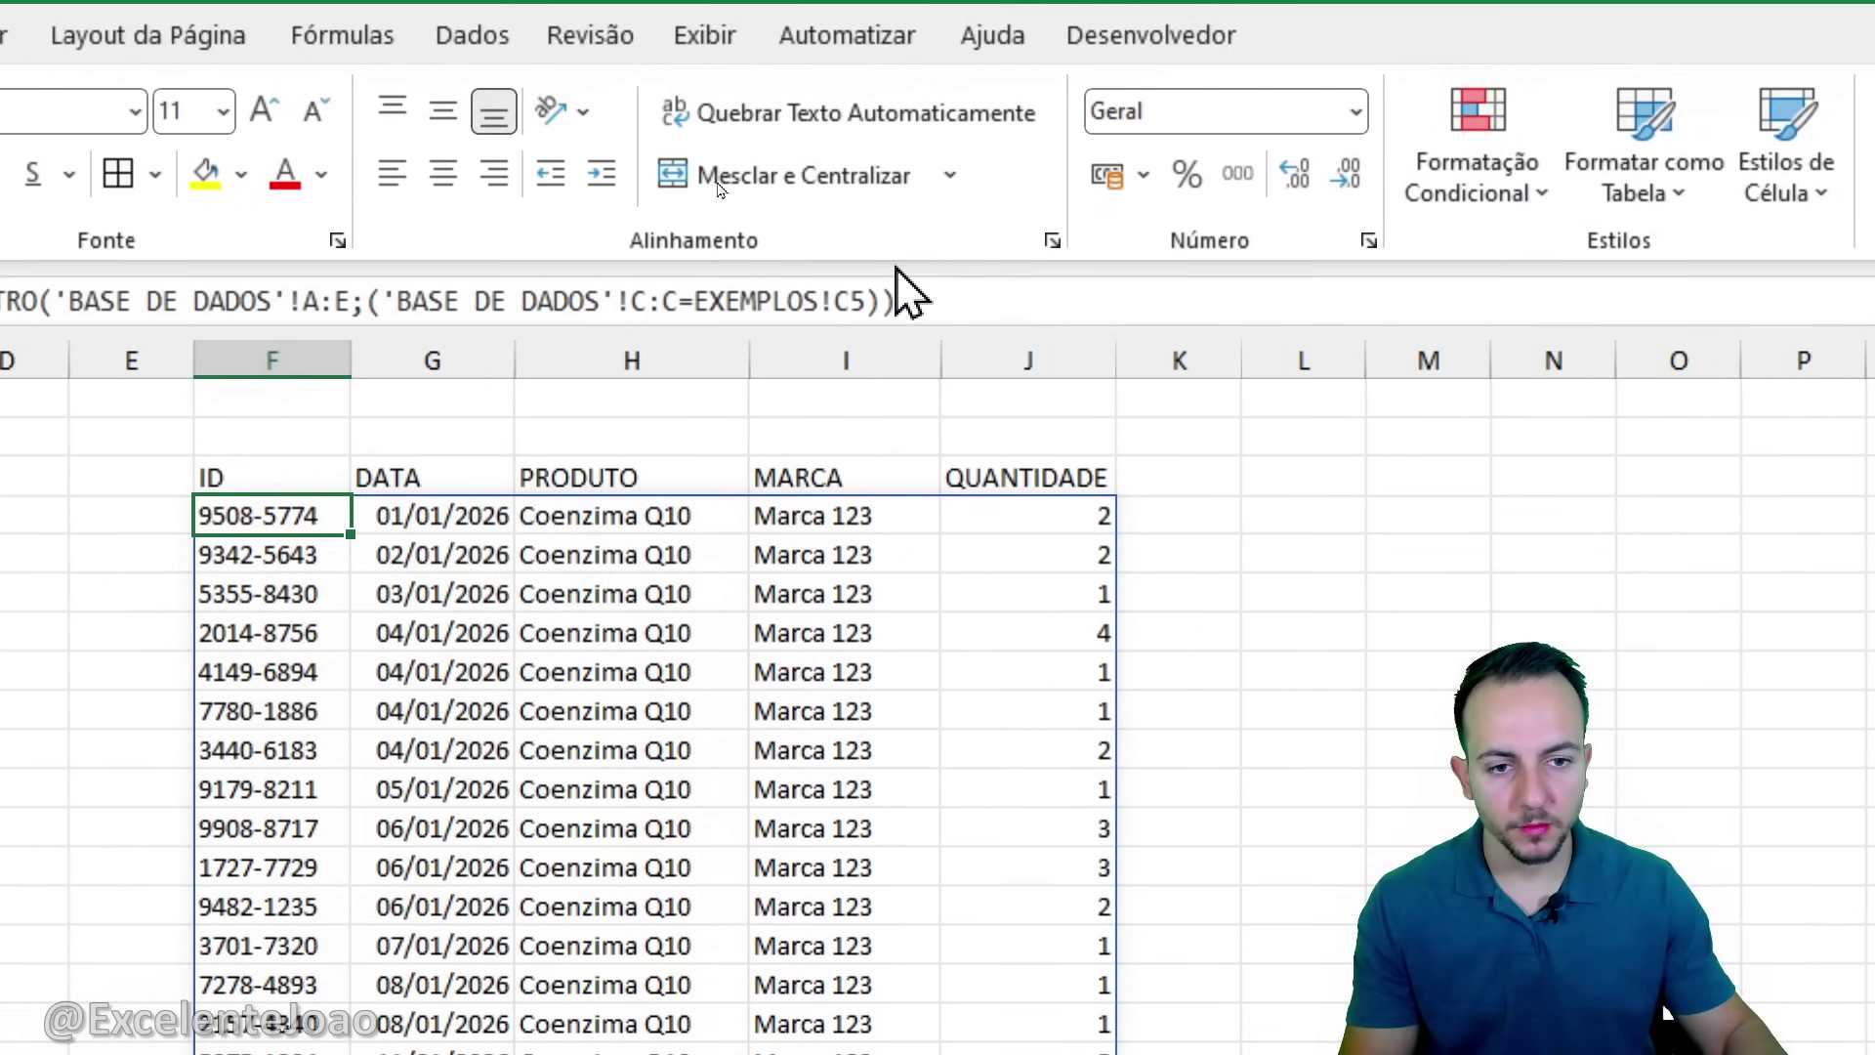
click(899, 293)
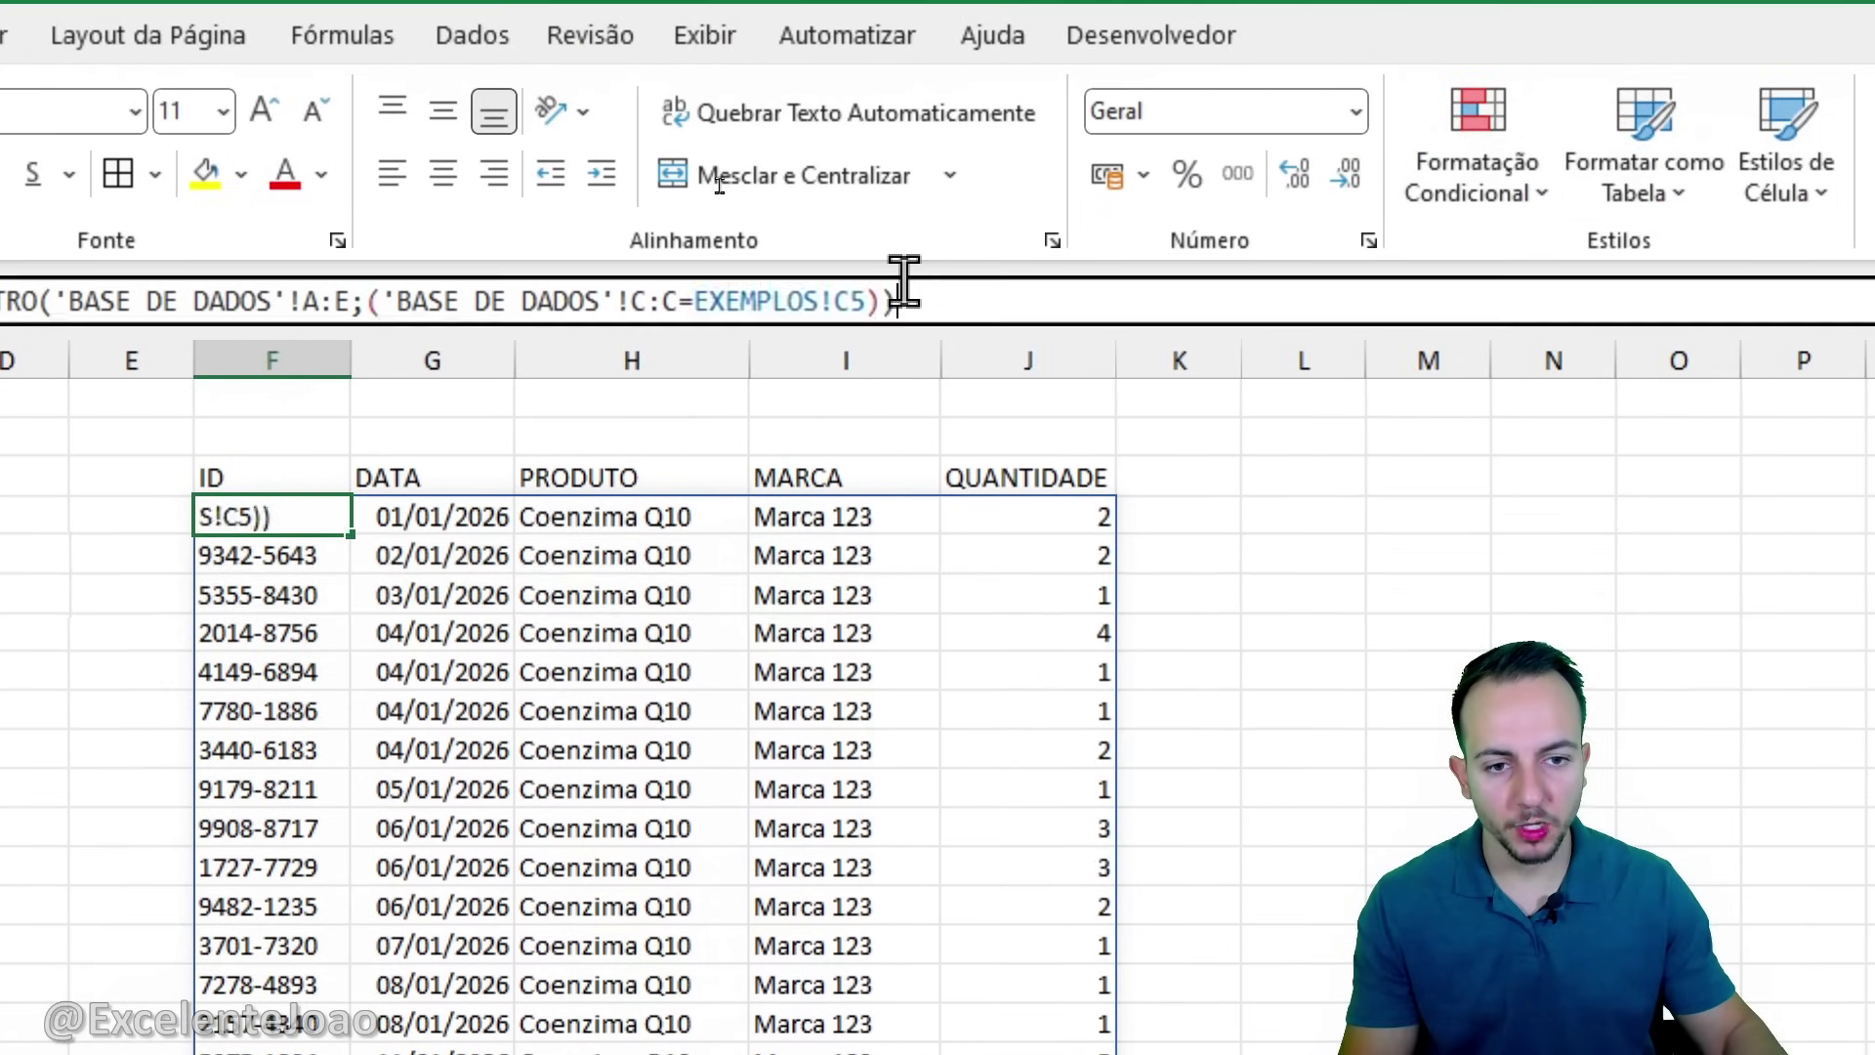
key(BackSpace)
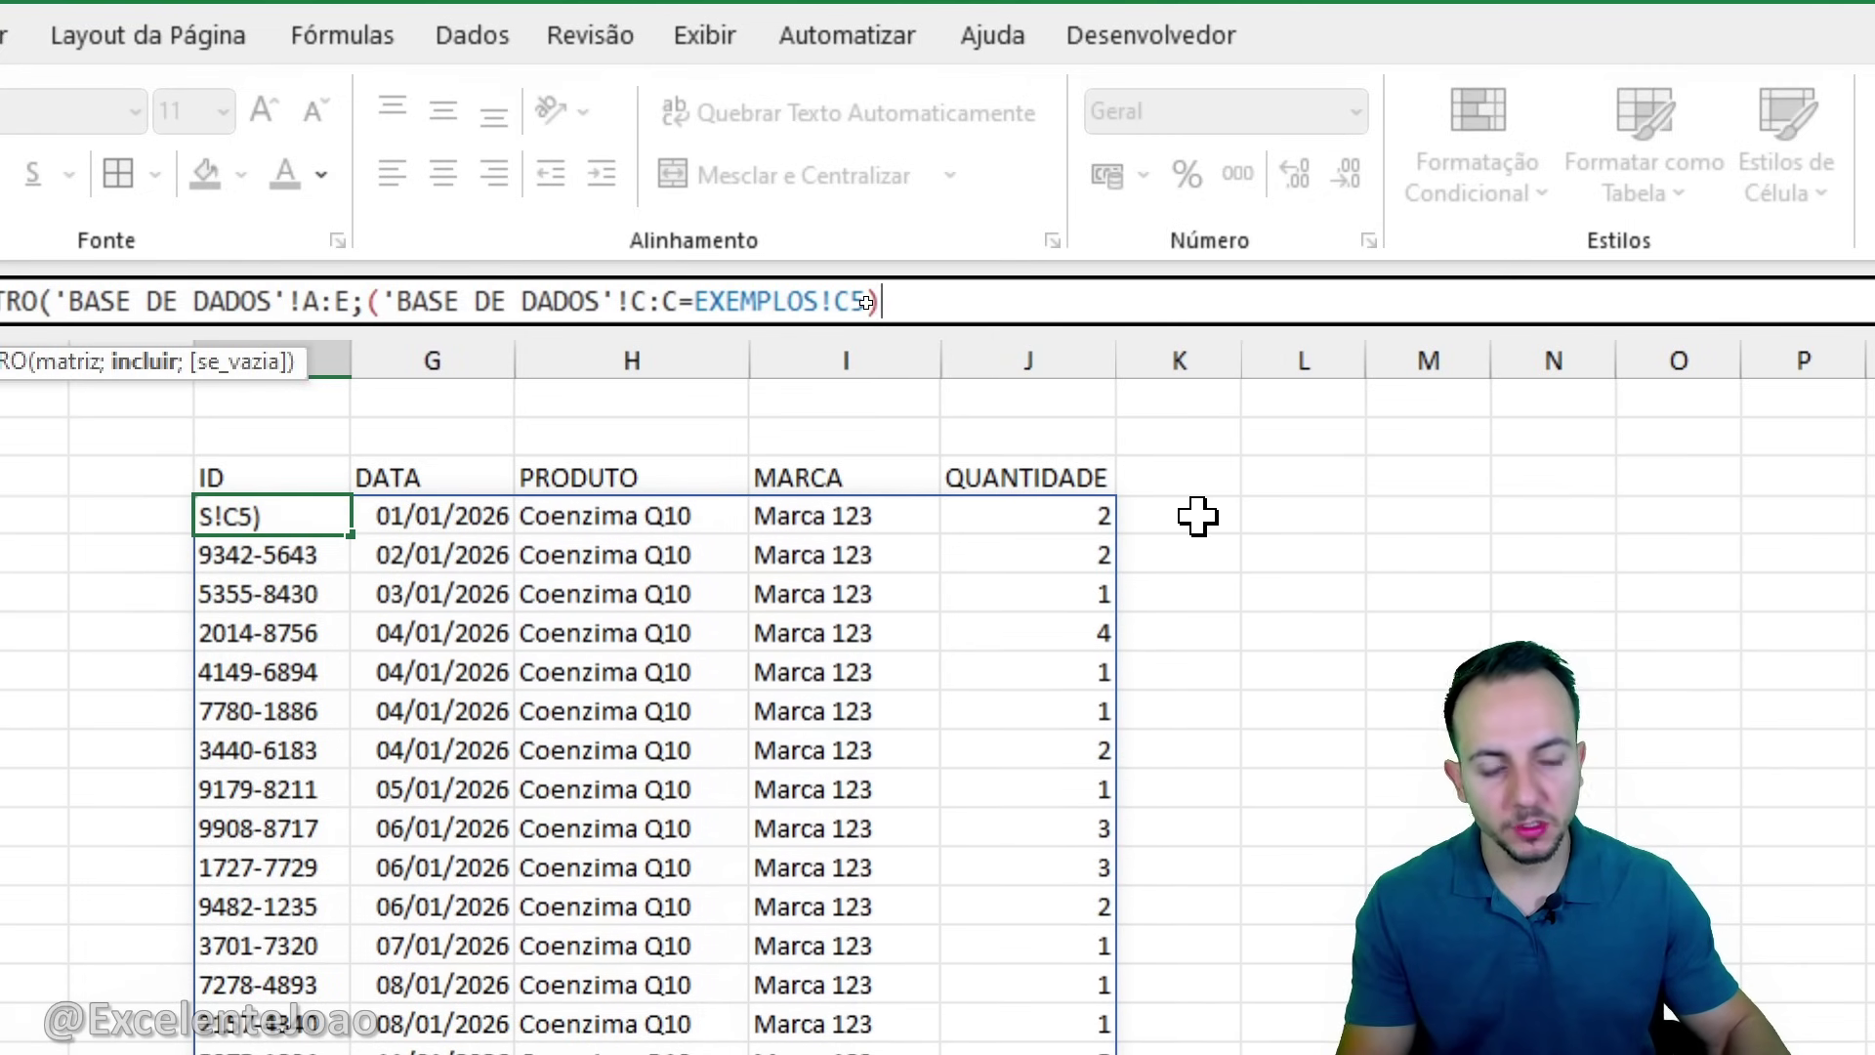
text(+)
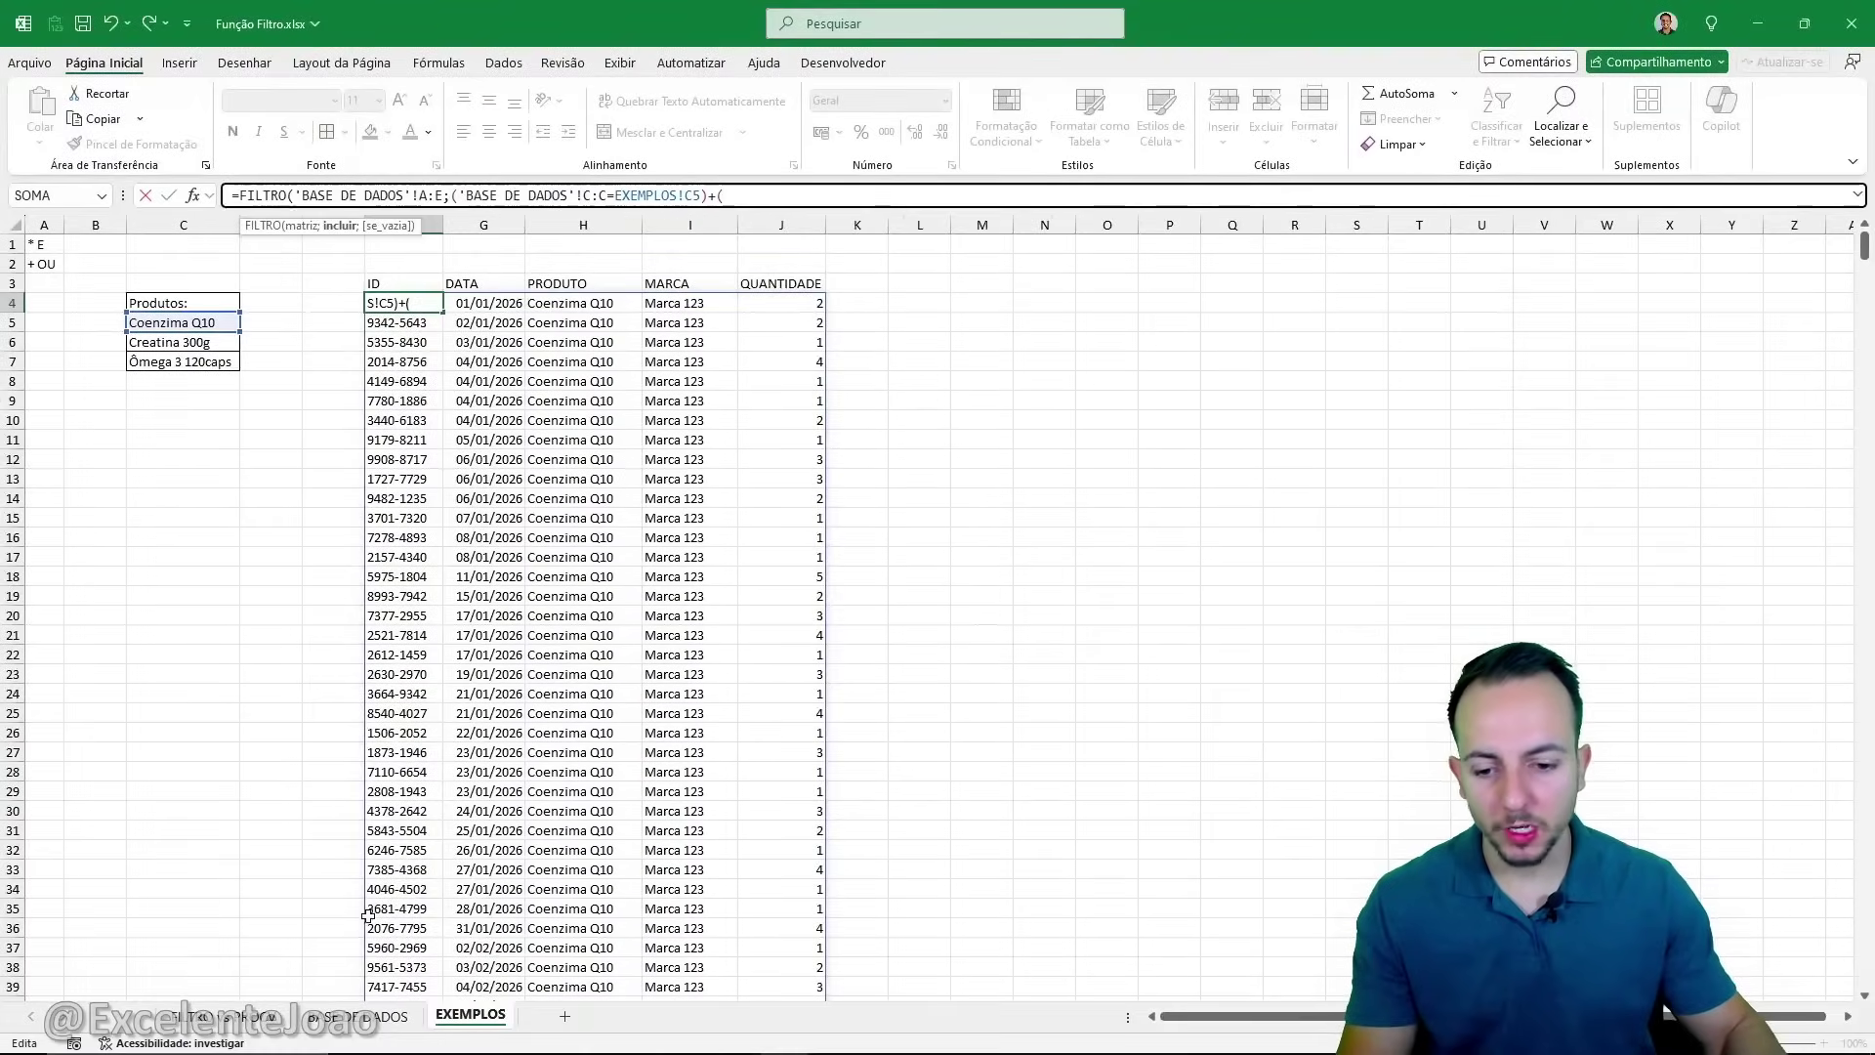
text(()
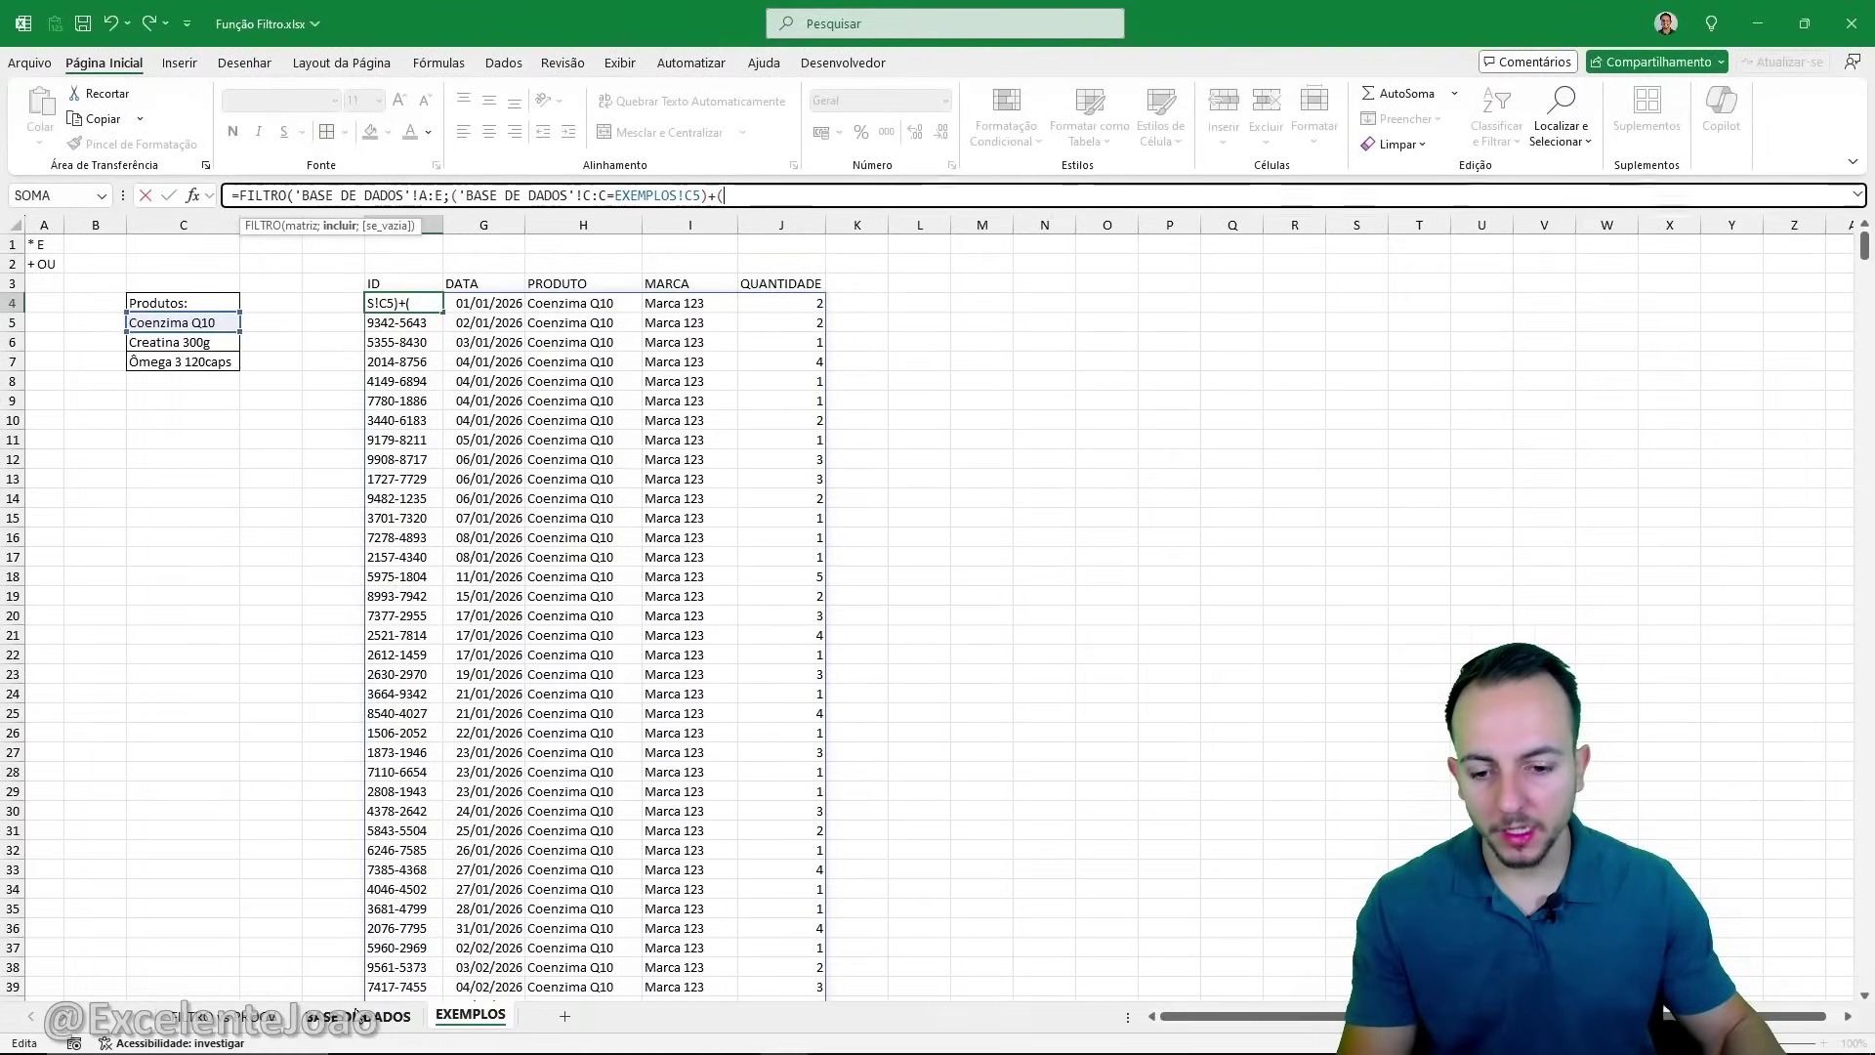
click(357, 1016)
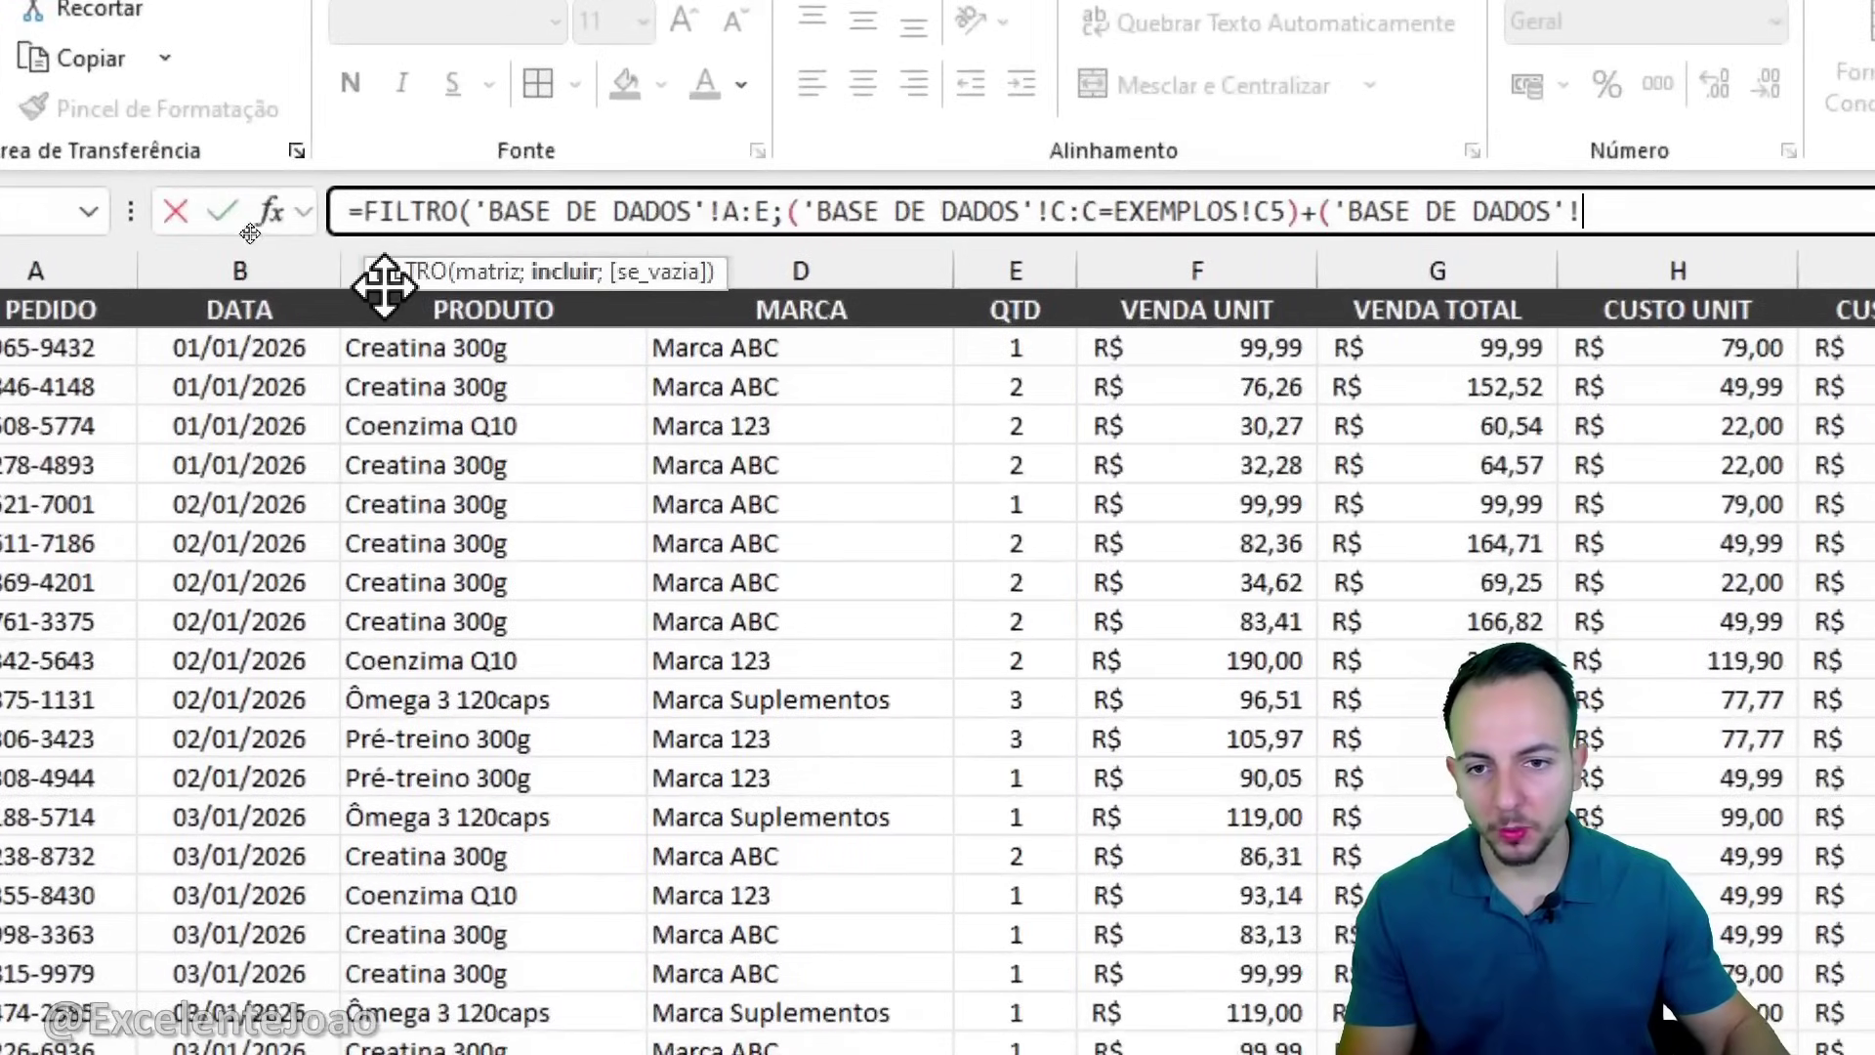
click(417, 270)
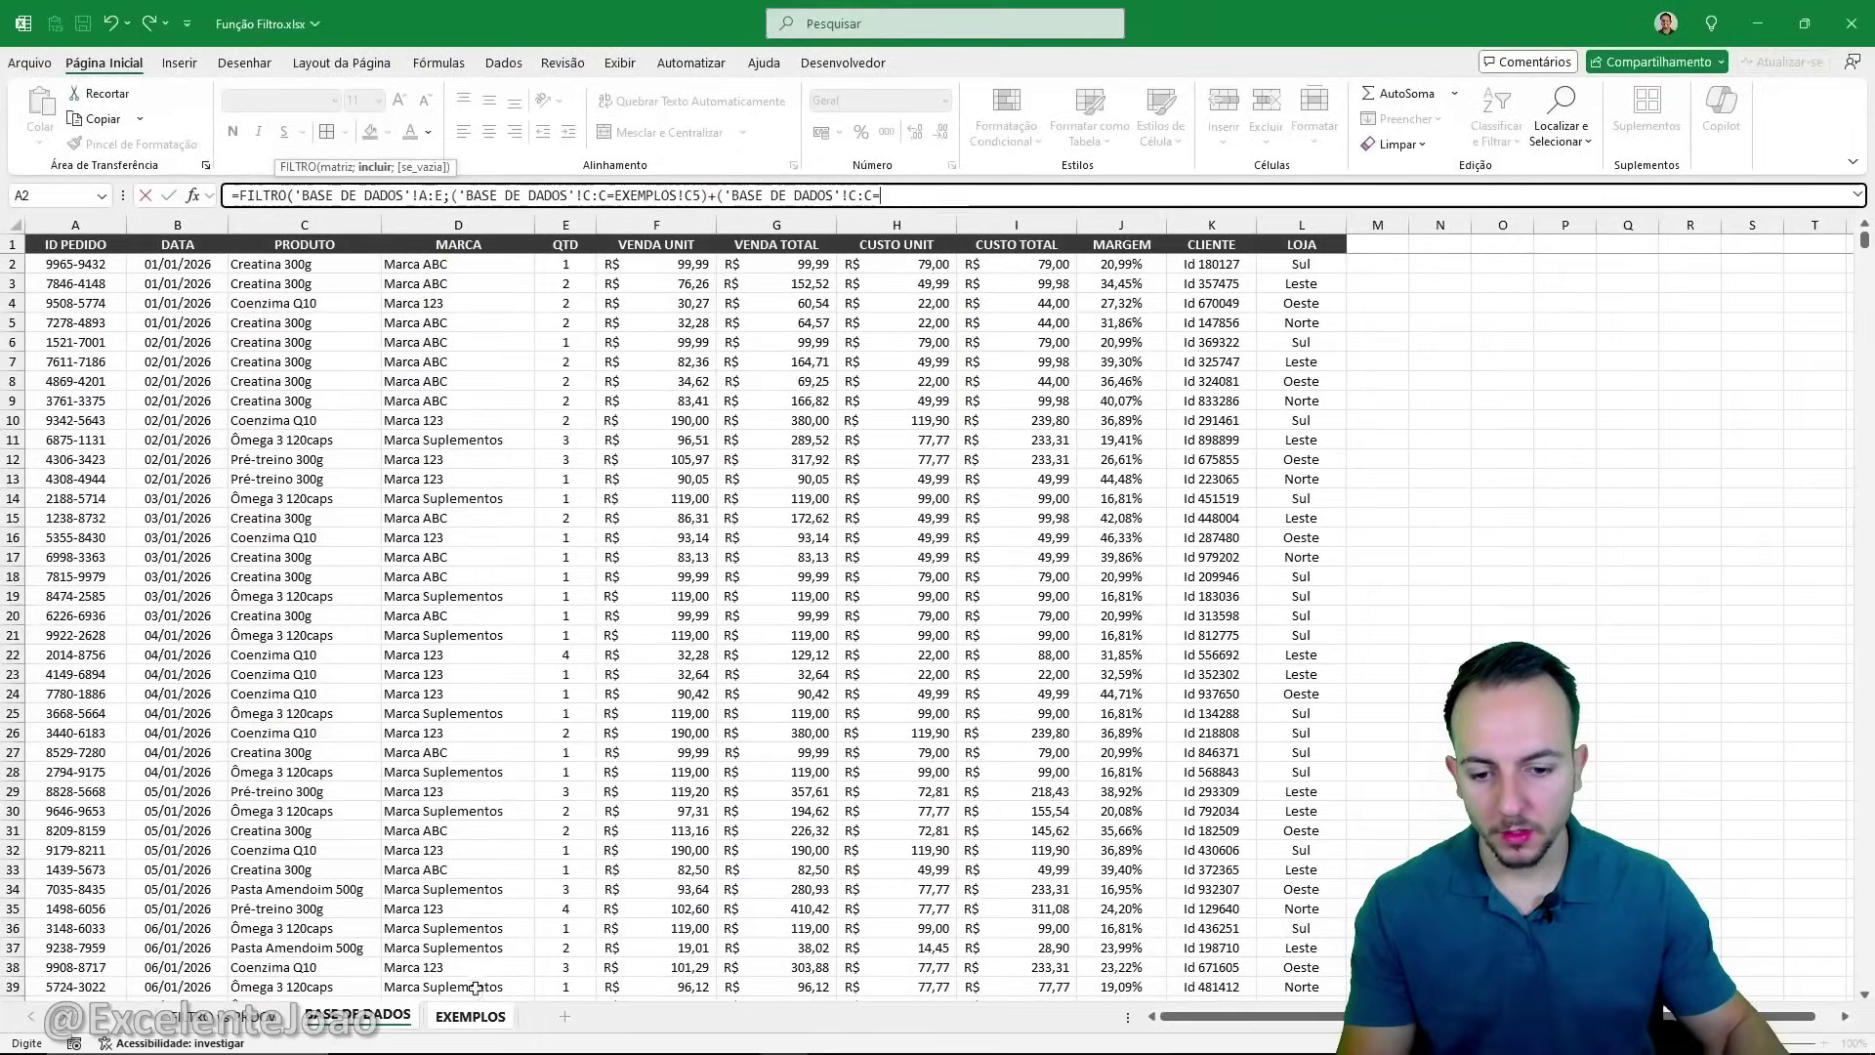
click(470, 1016)
click(185, 318)
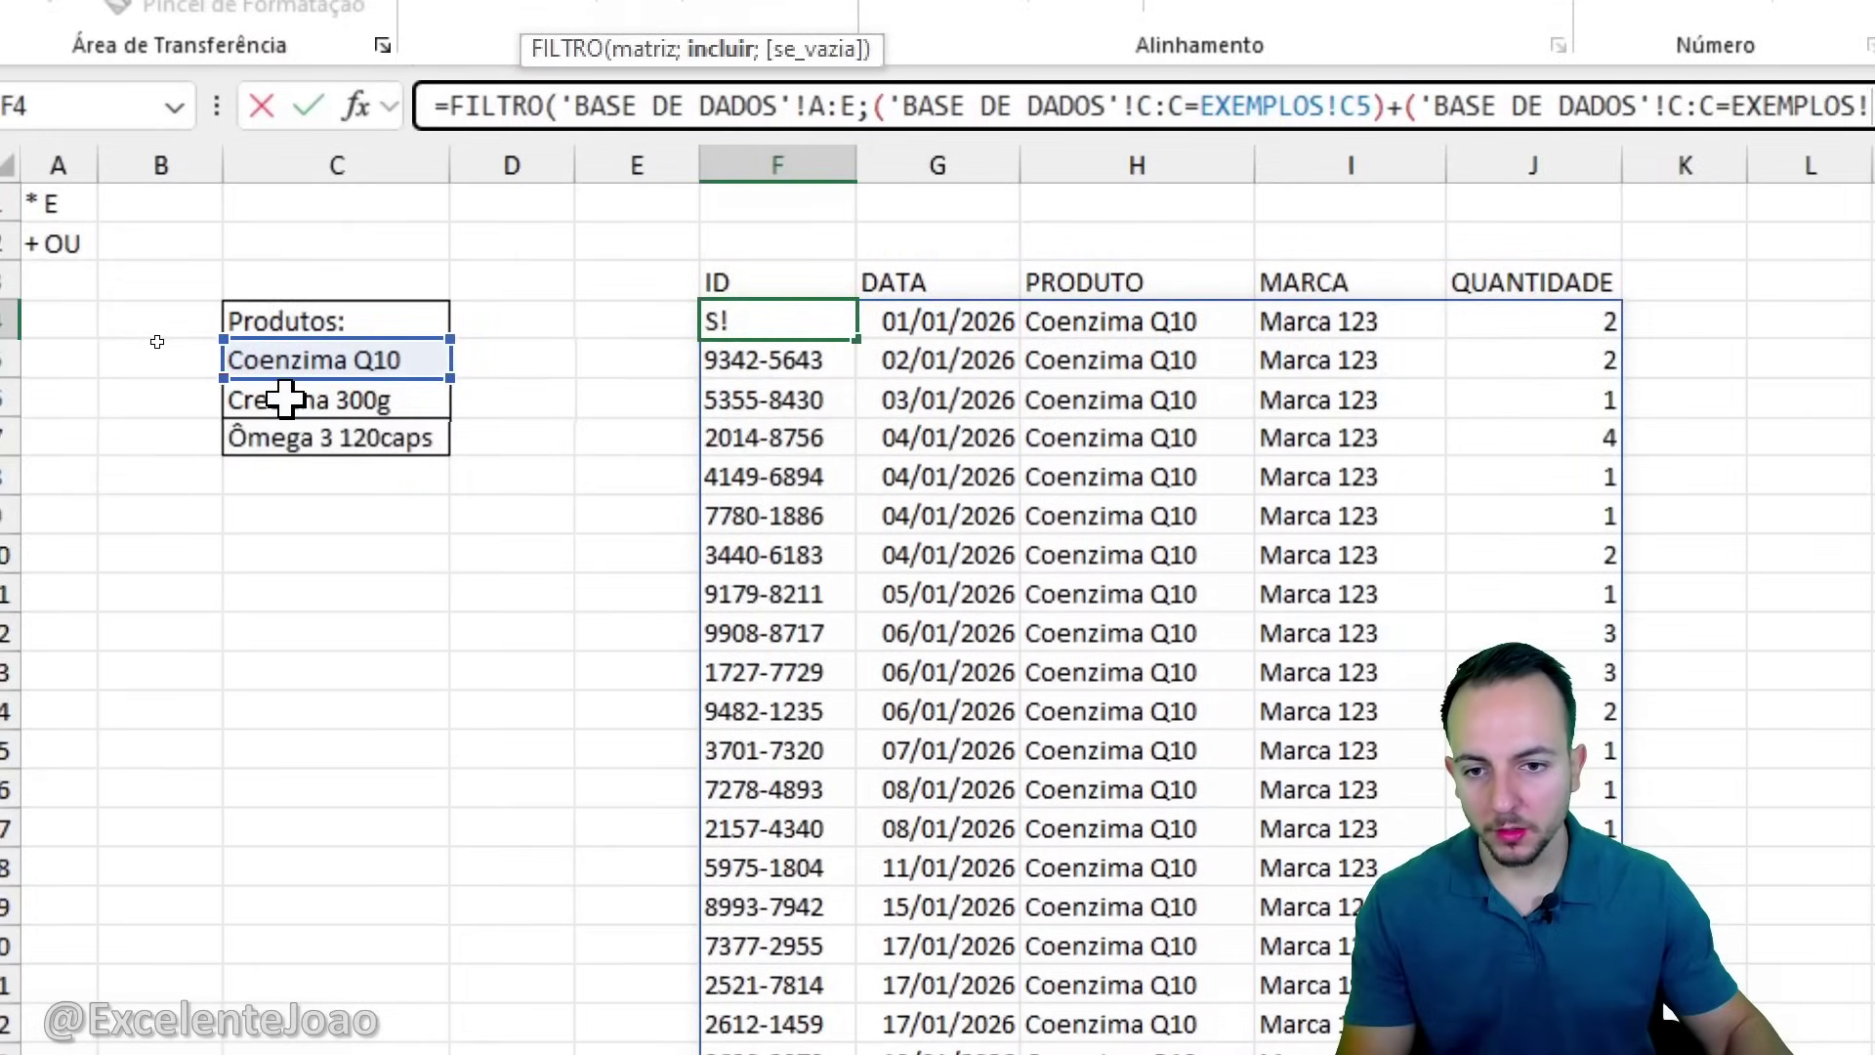
click(283, 398)
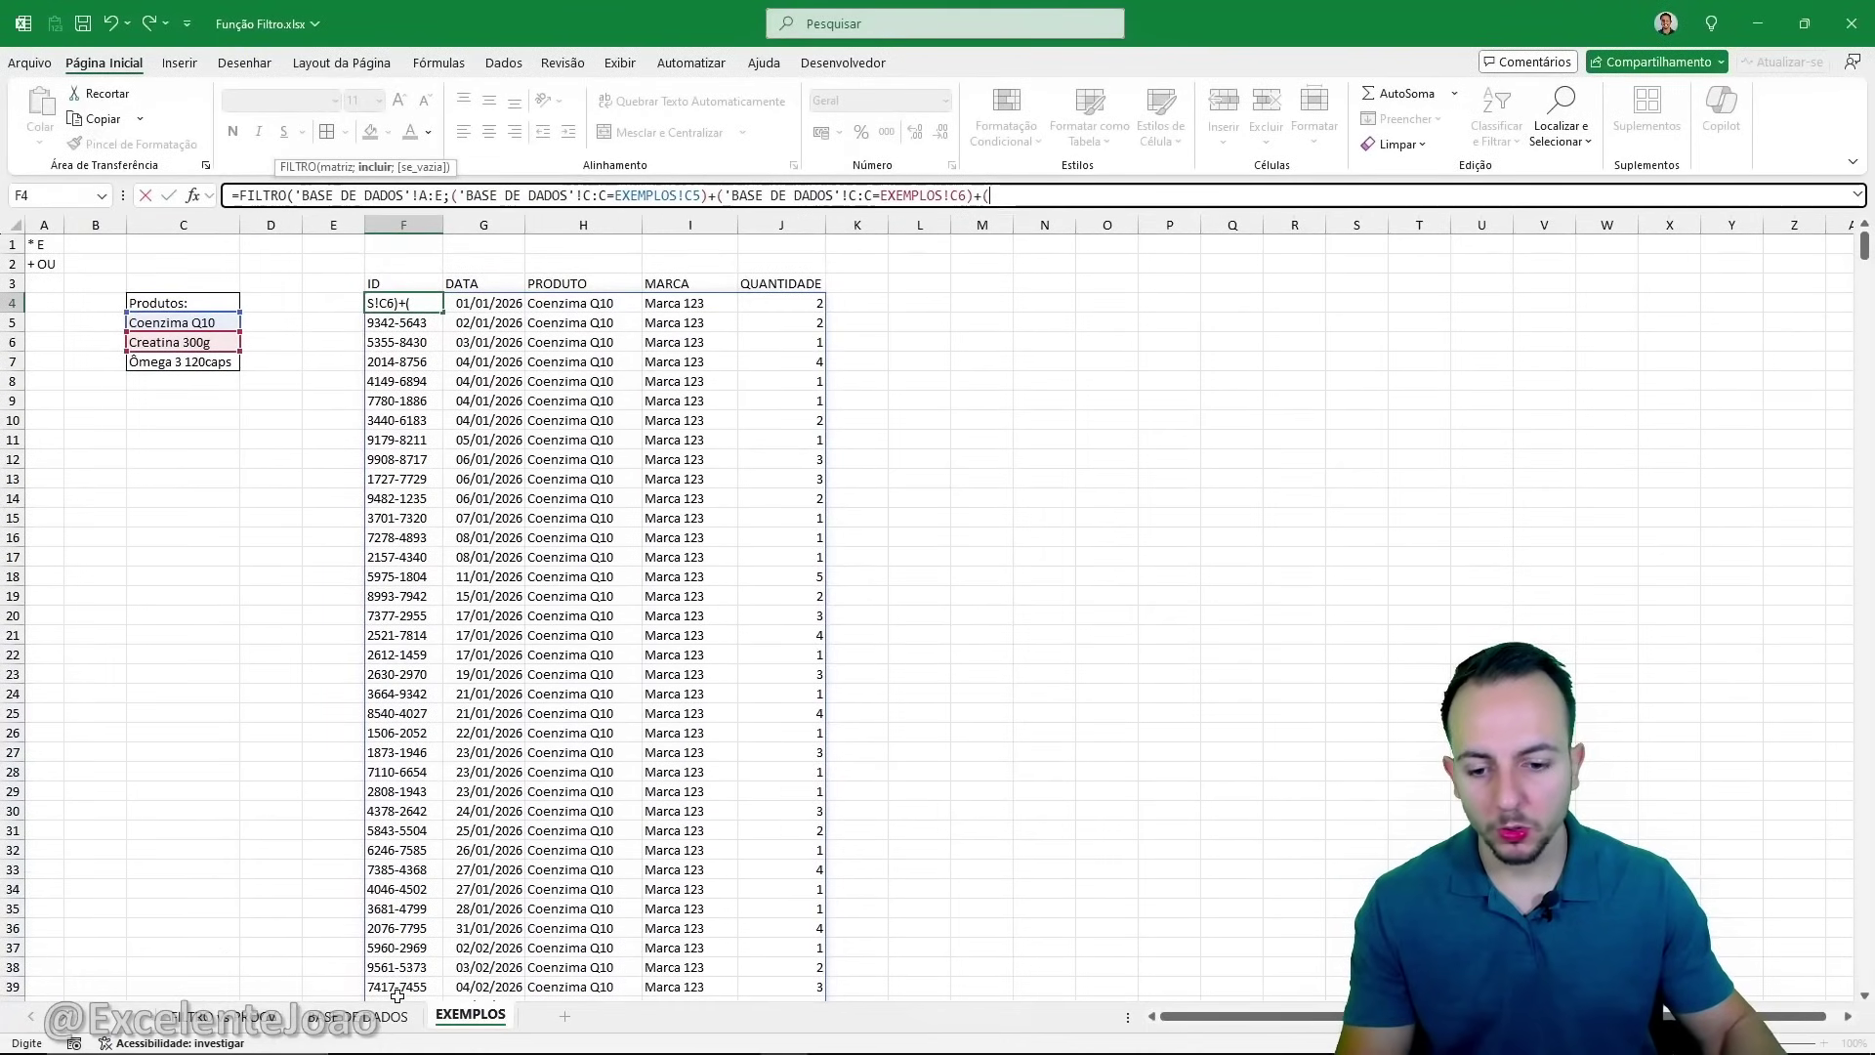
Add a third + criterion to the formula, ('BASE DE DADOS'!C:C=EXEMPLOS!C7), and close the FILTRO function.
click(393, 1018)
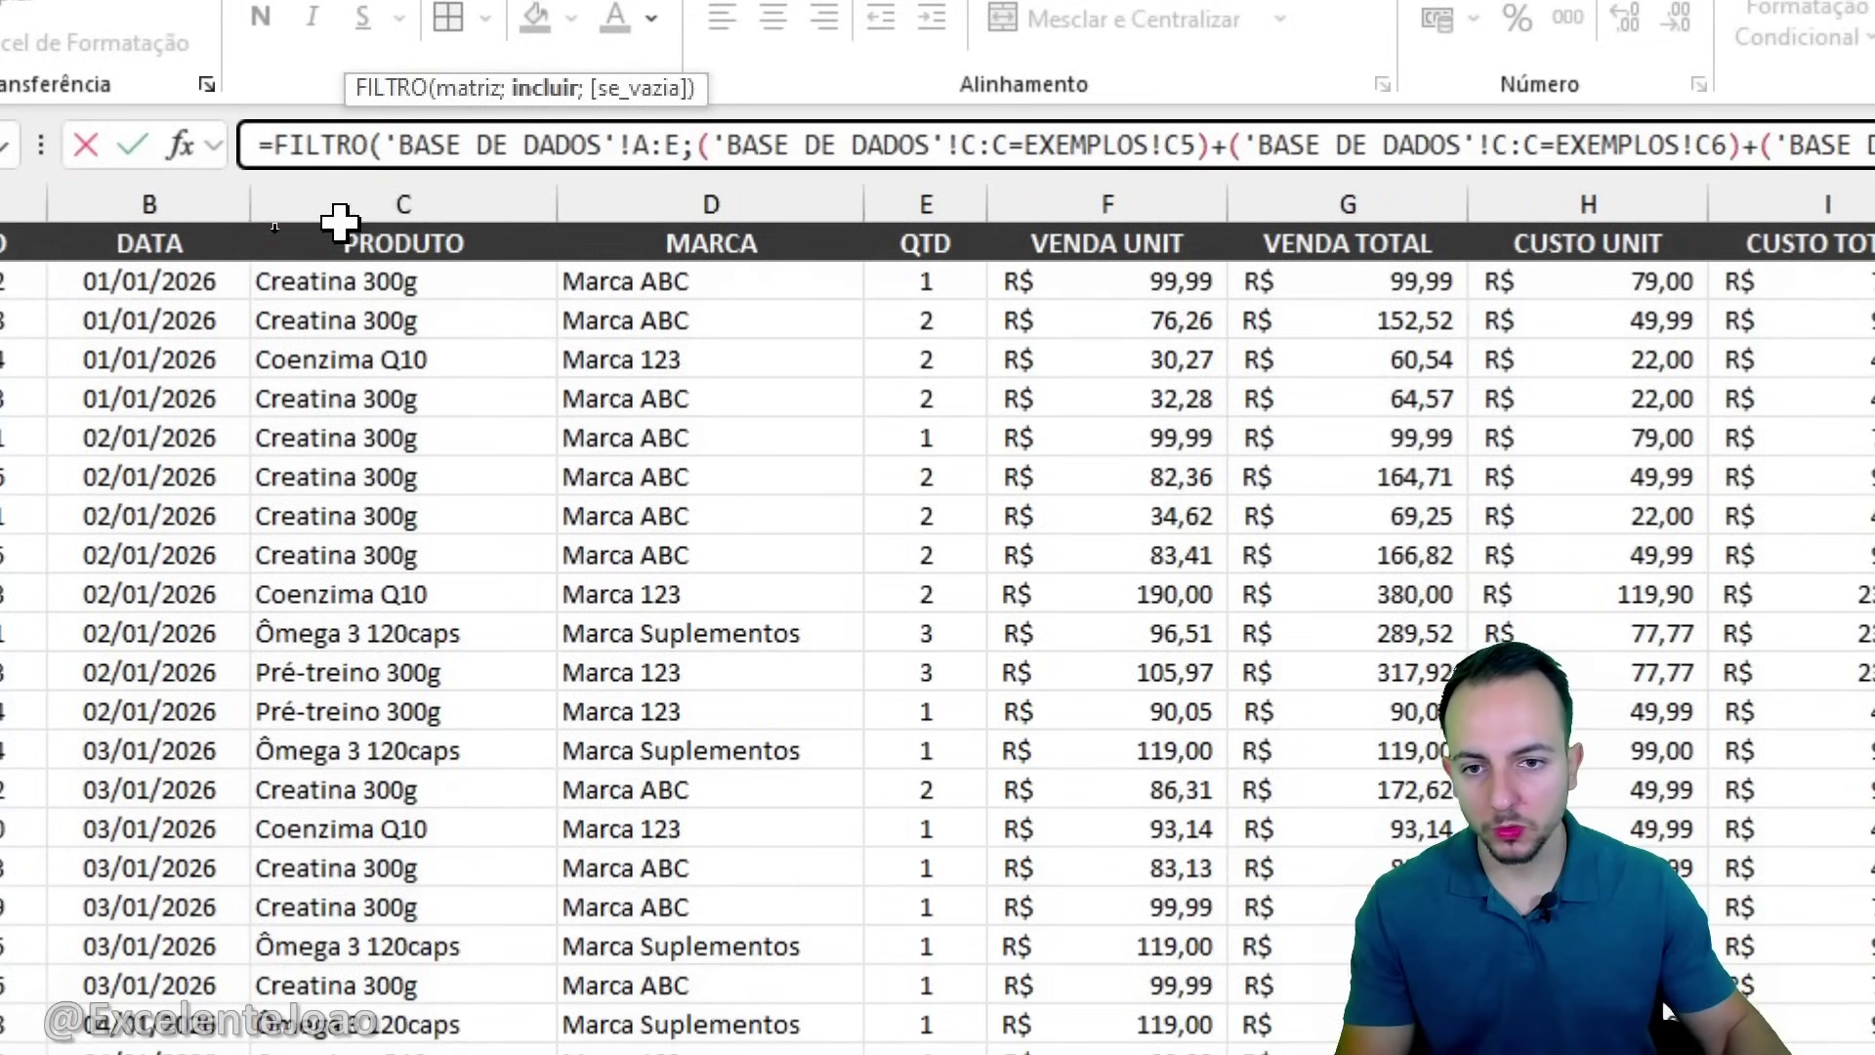
click(297, 220)
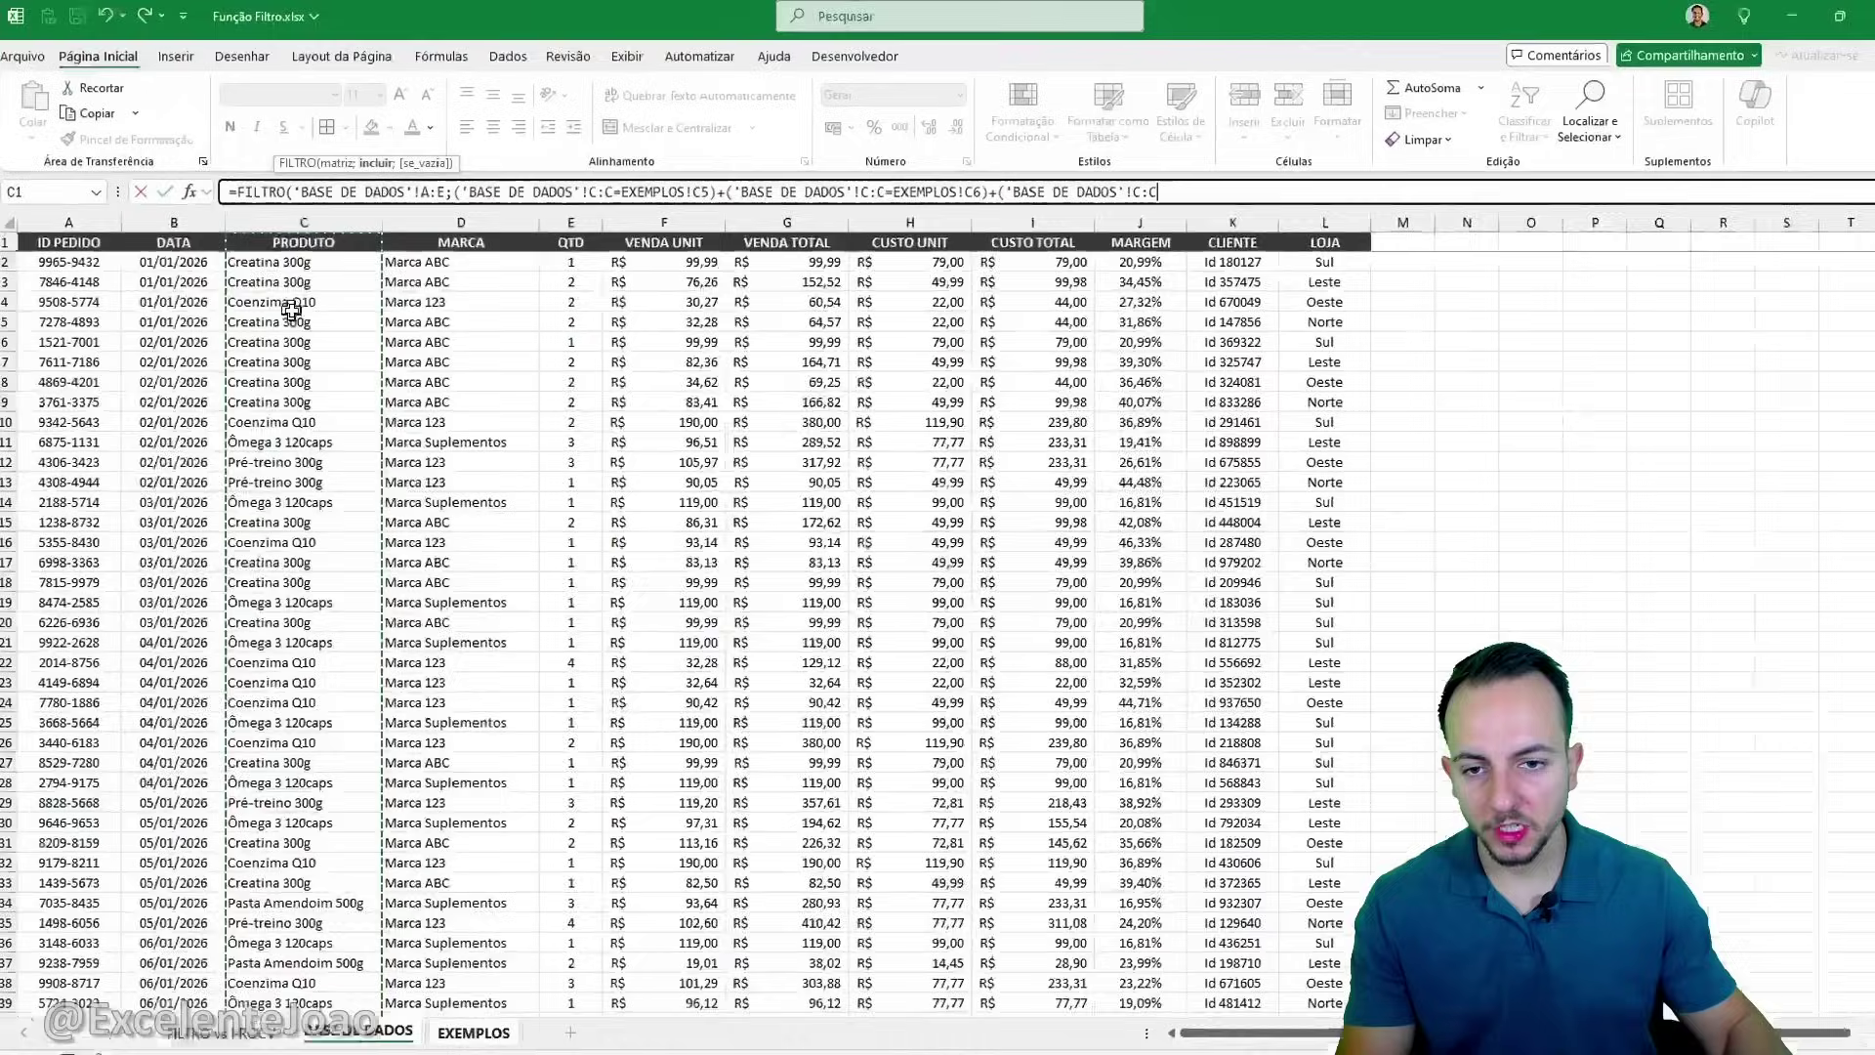
text(=)
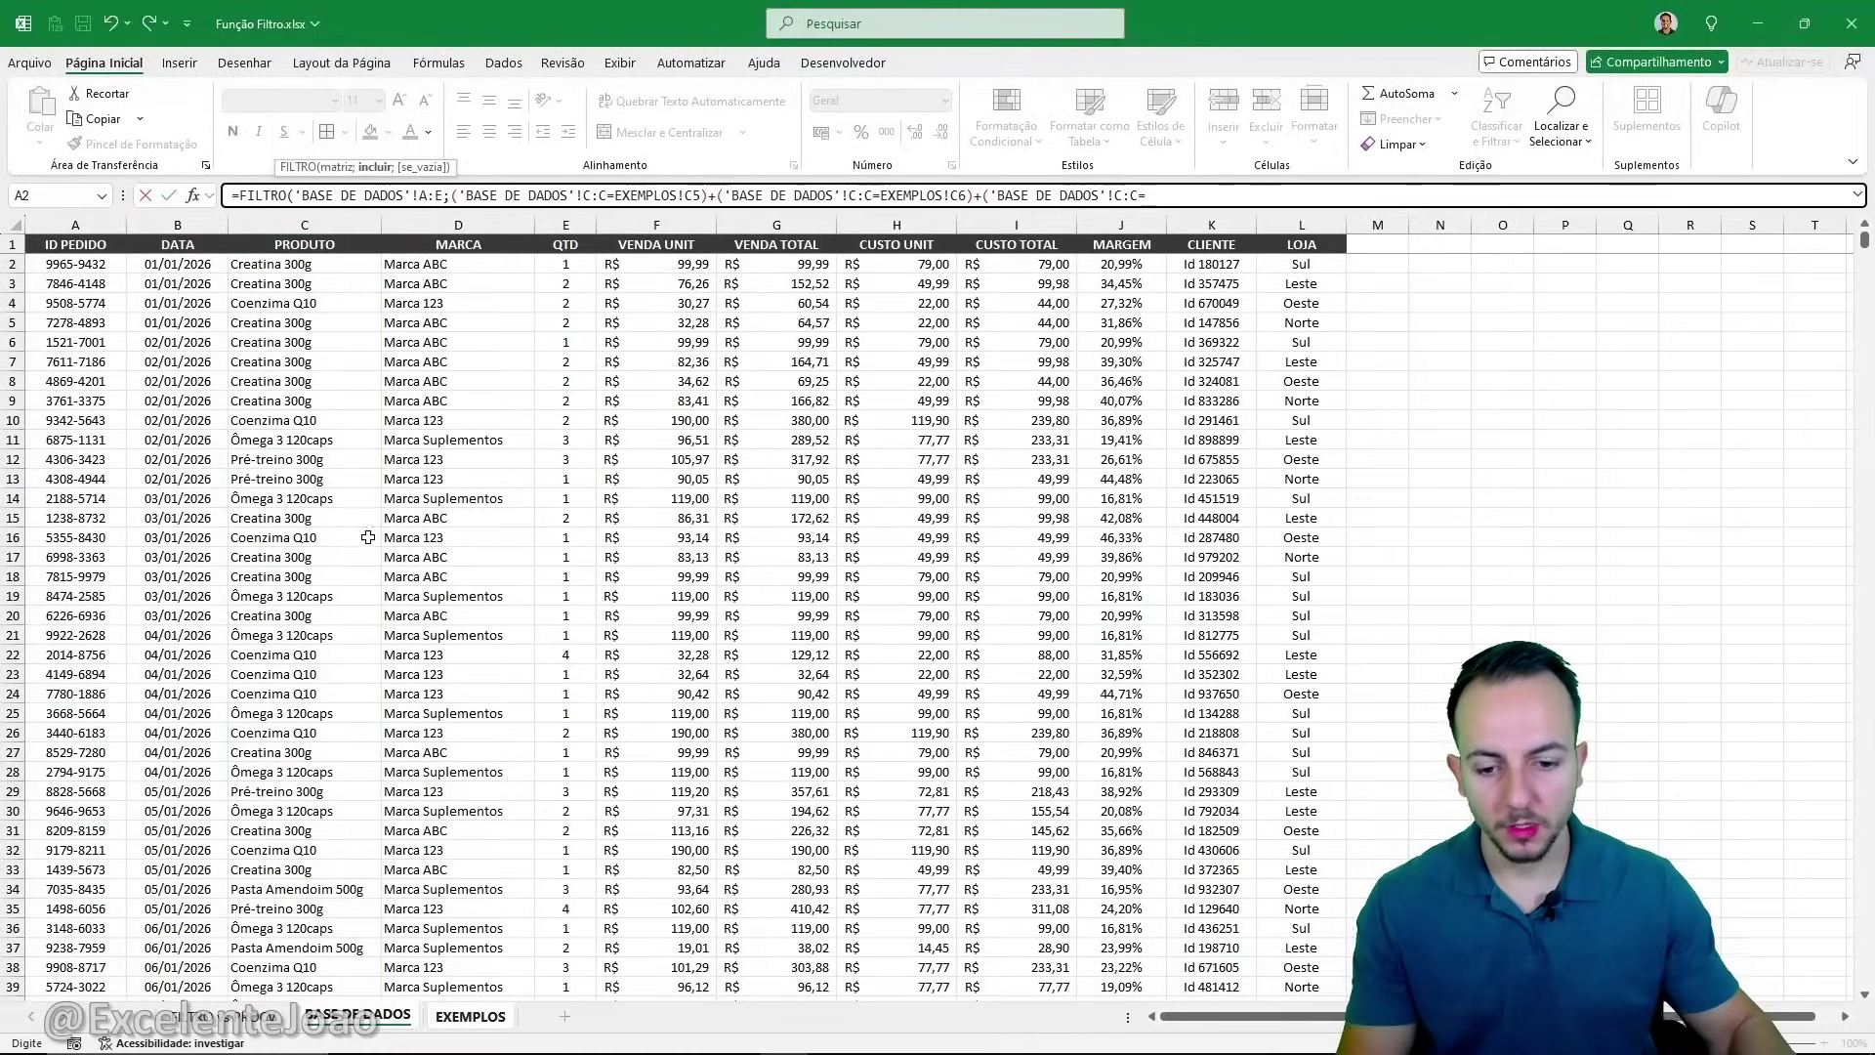
click(464, 1016)
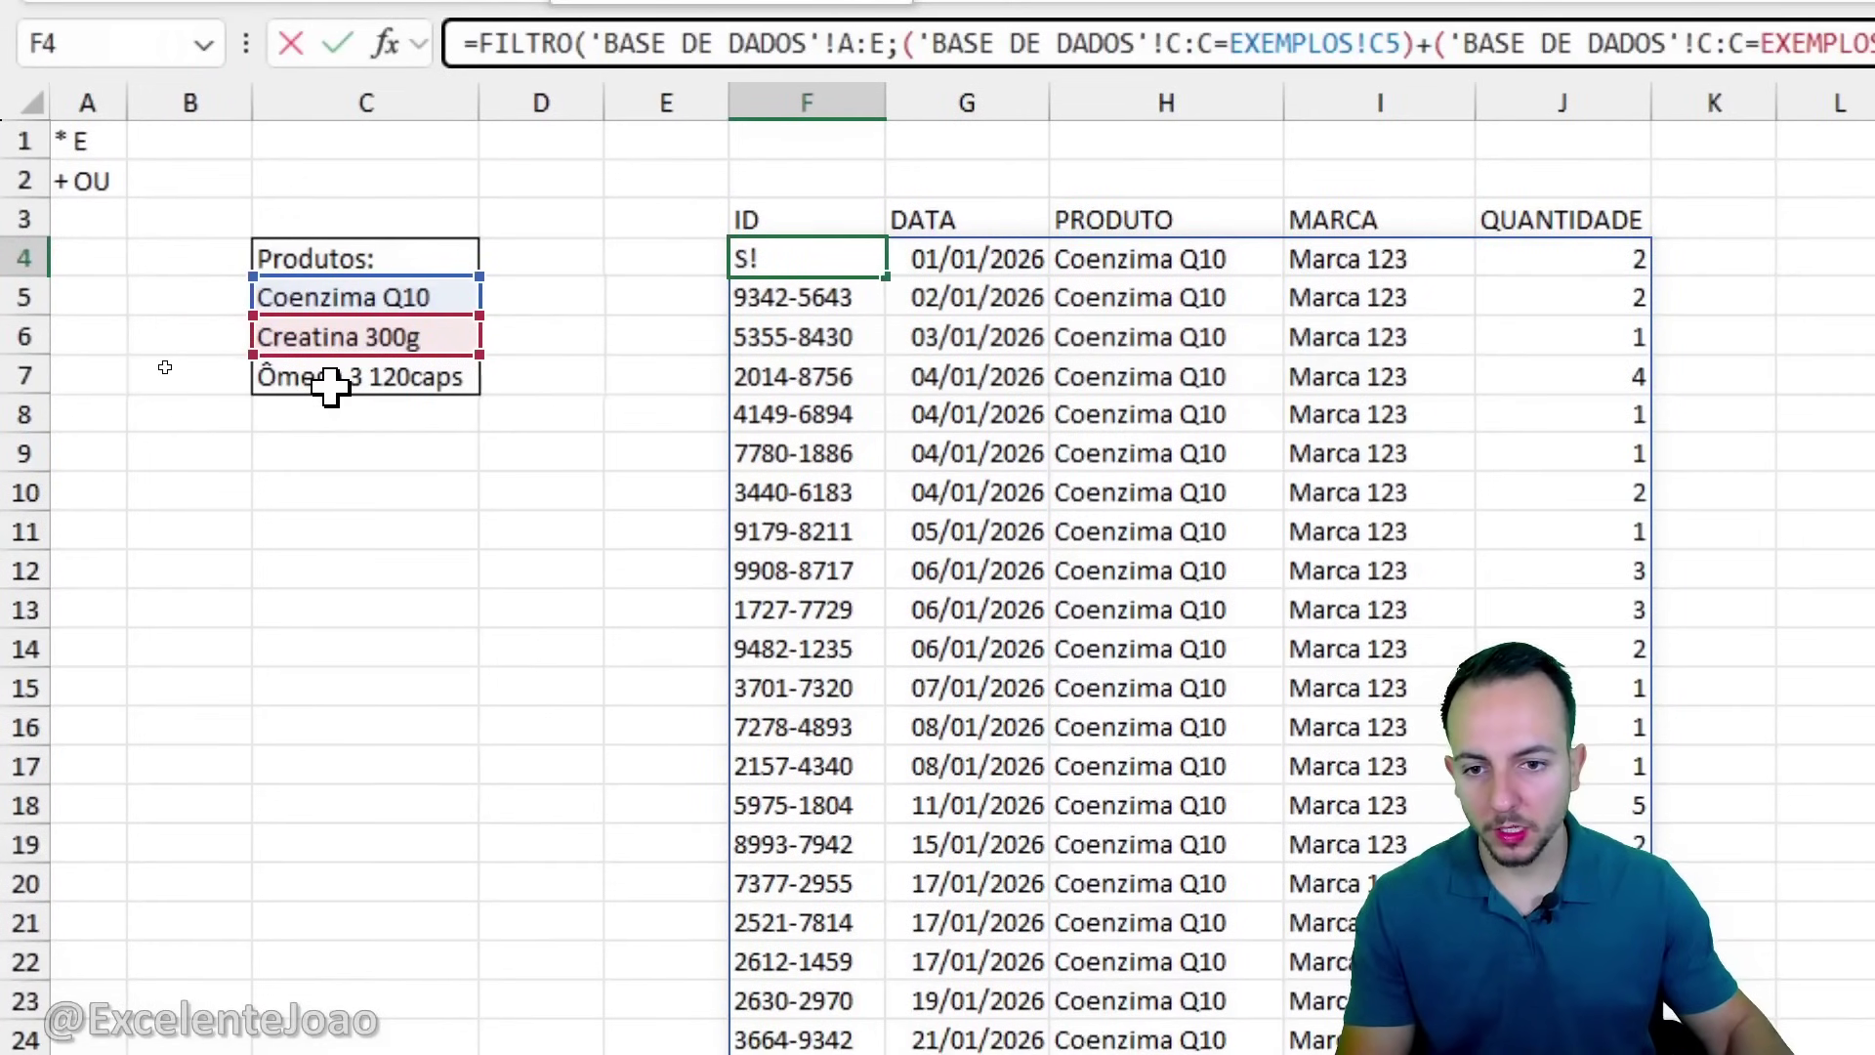
click(330, 381)
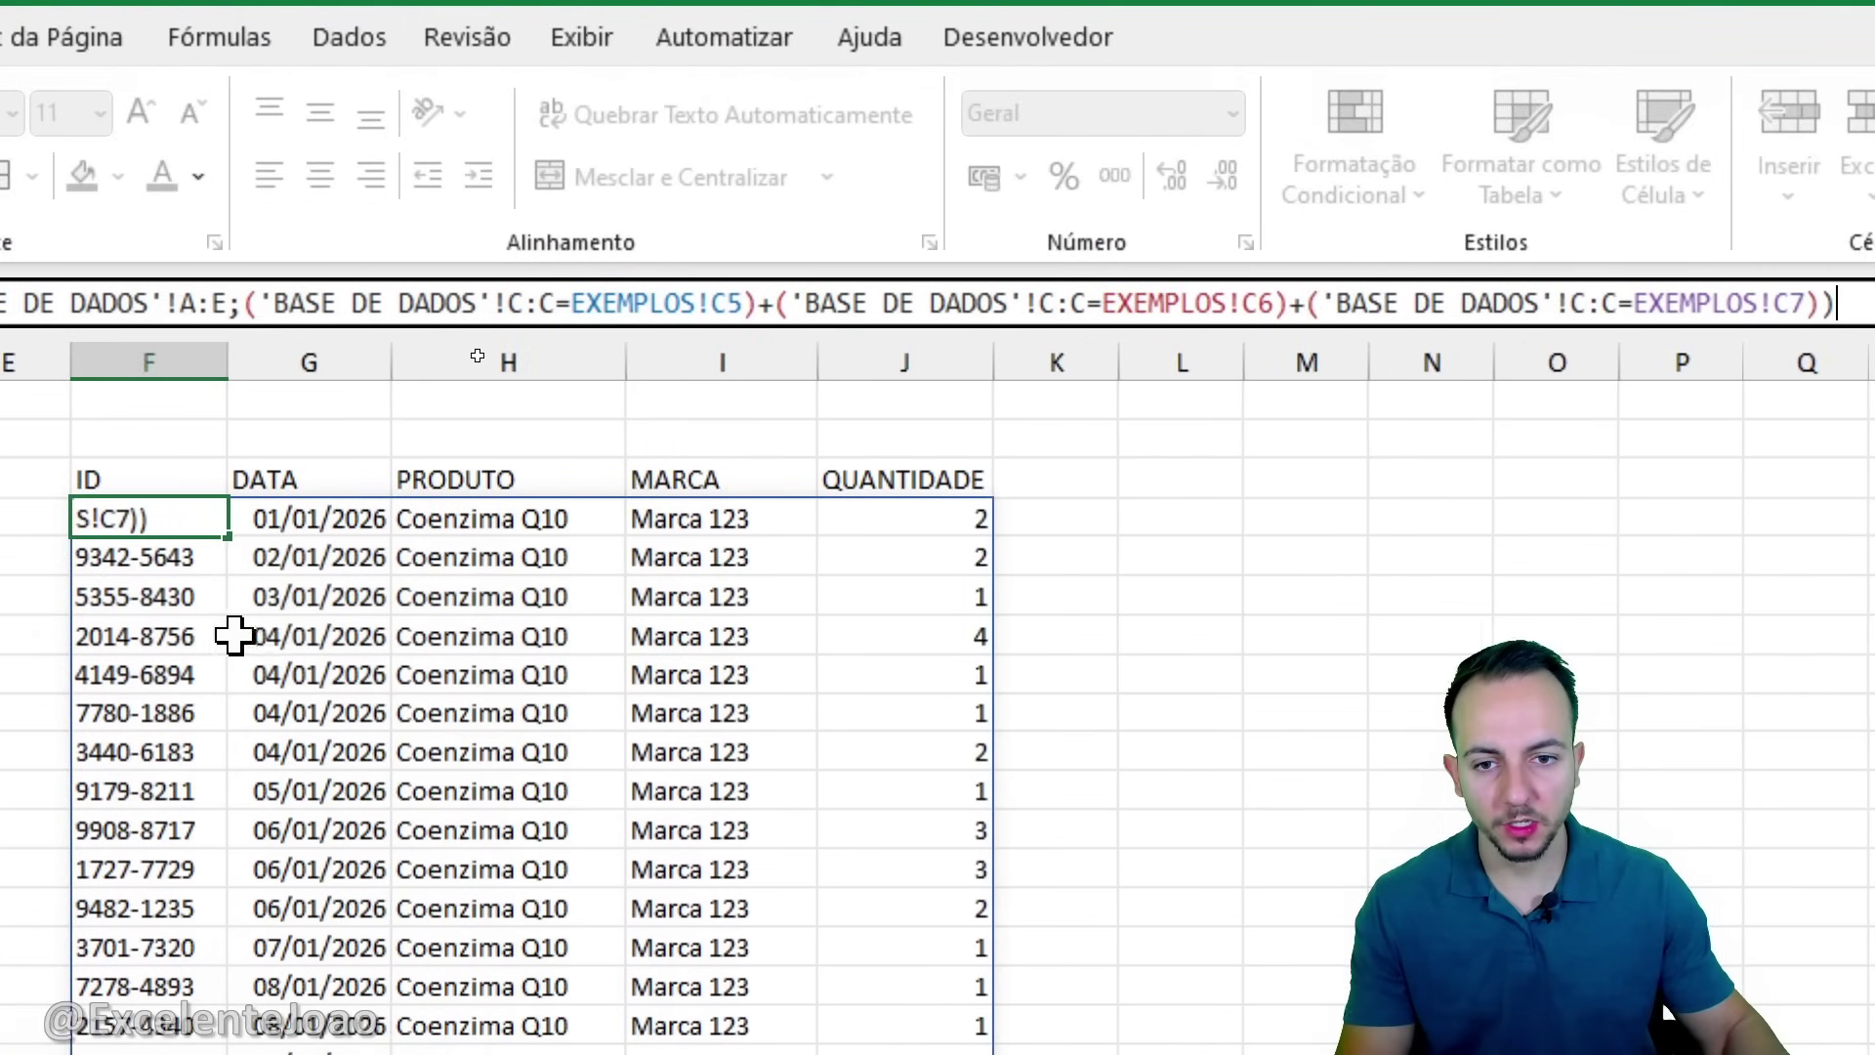
Commit the FILTRO formula with the three product criteria in F4 of EXEMPLOS.
key(Return)
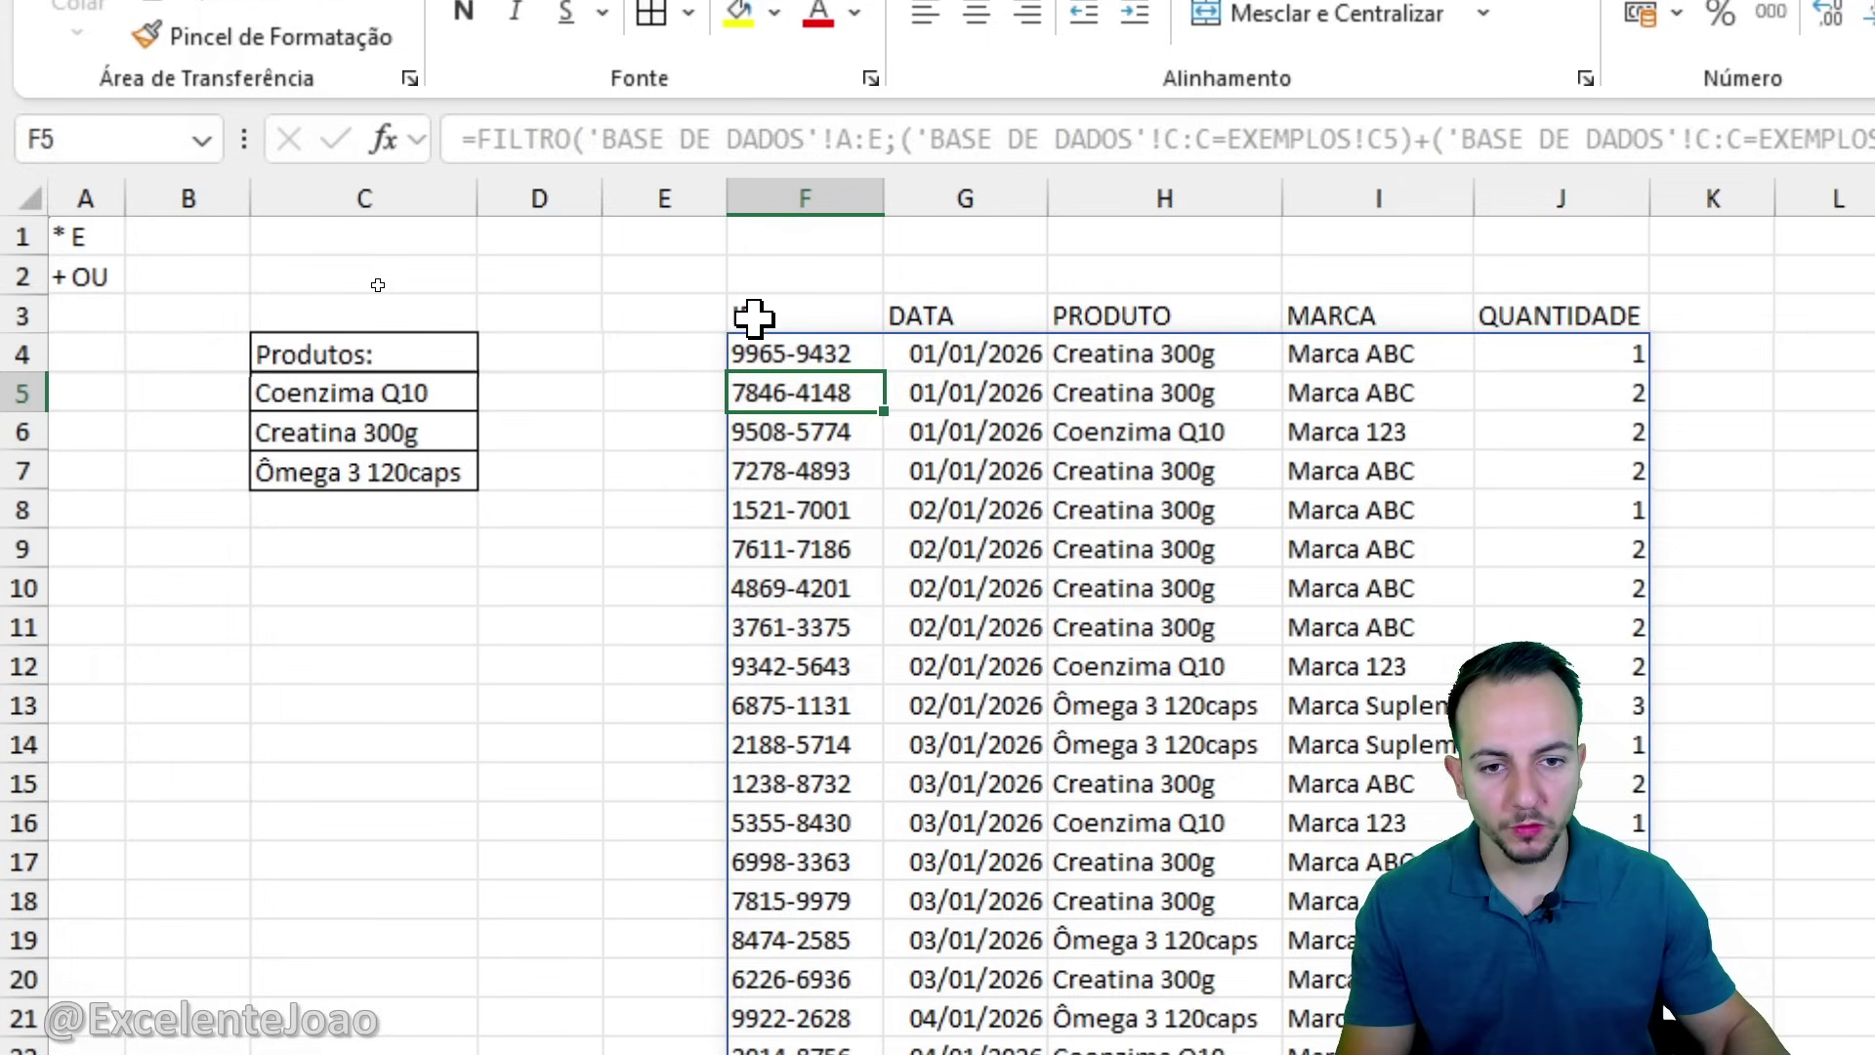
click(752, 332)
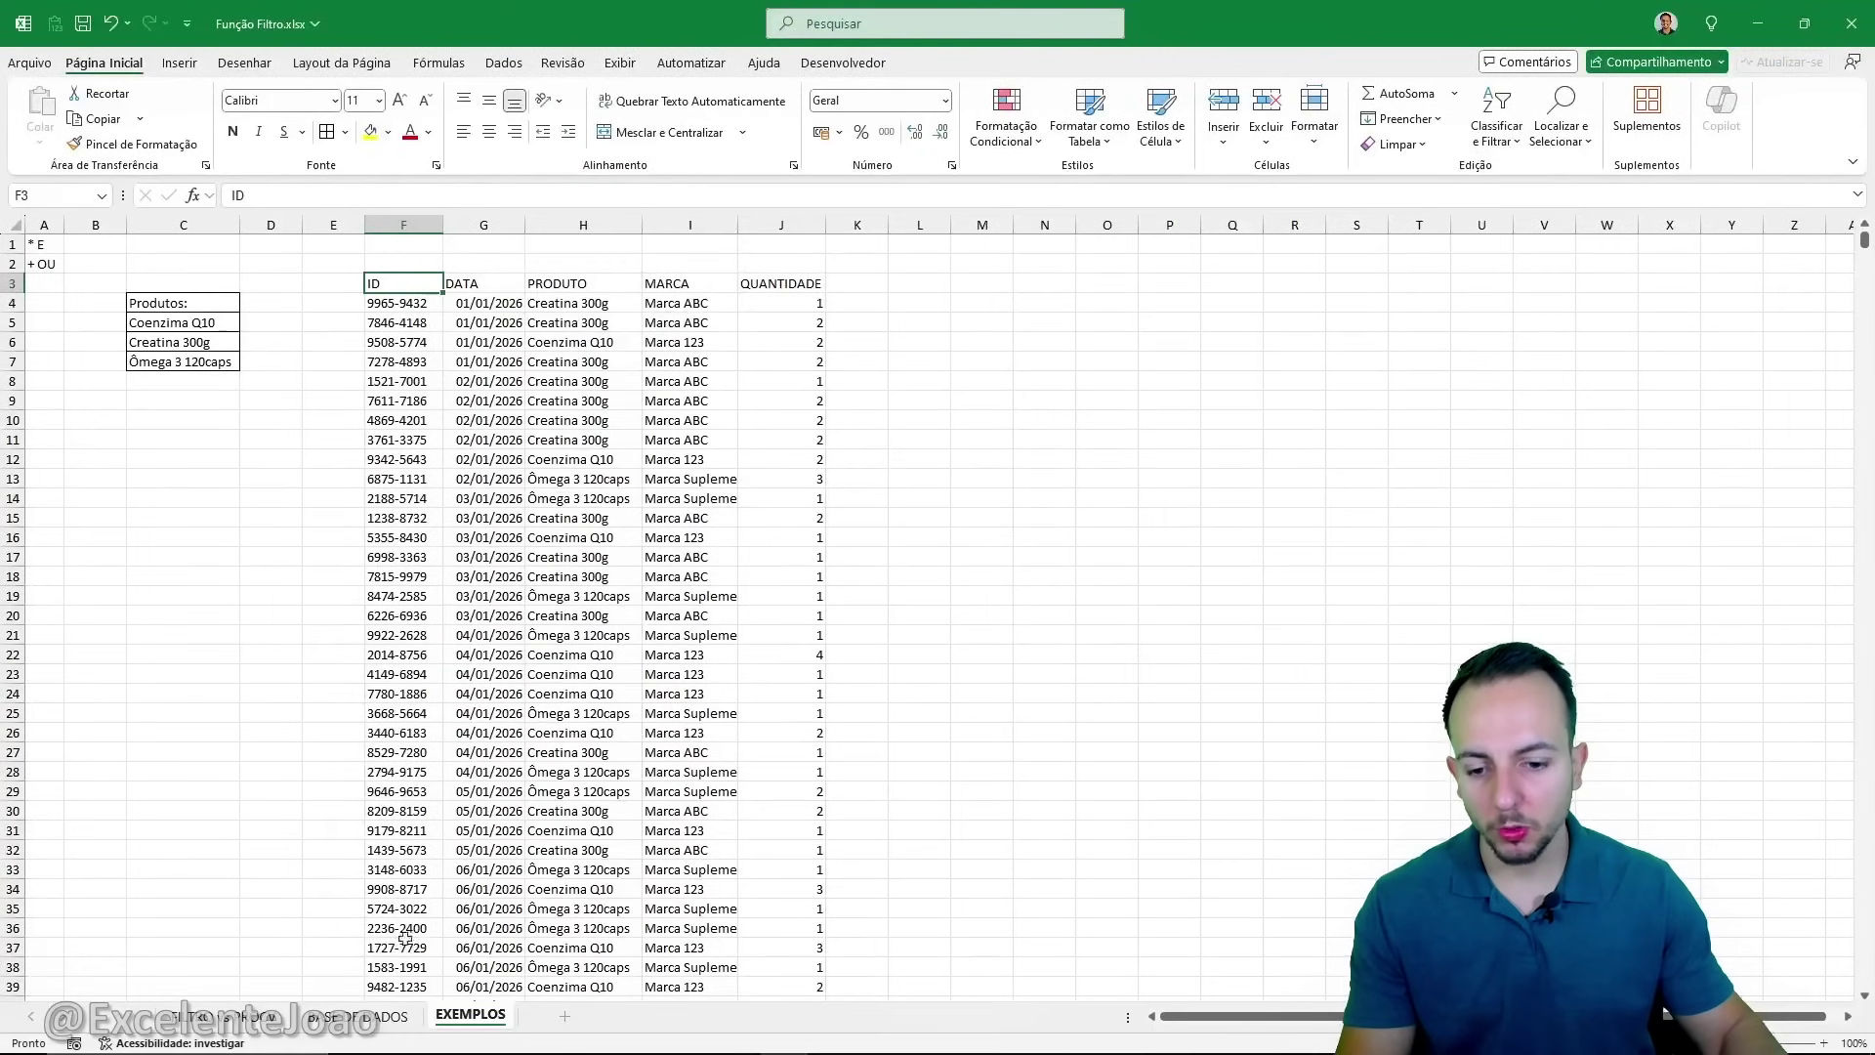
Replace the product in C5 of EXEMPLOS with Pasta Amendoim 500g copied from the PRODUTO column of BASE DE DADOS.
click(410, 1026)
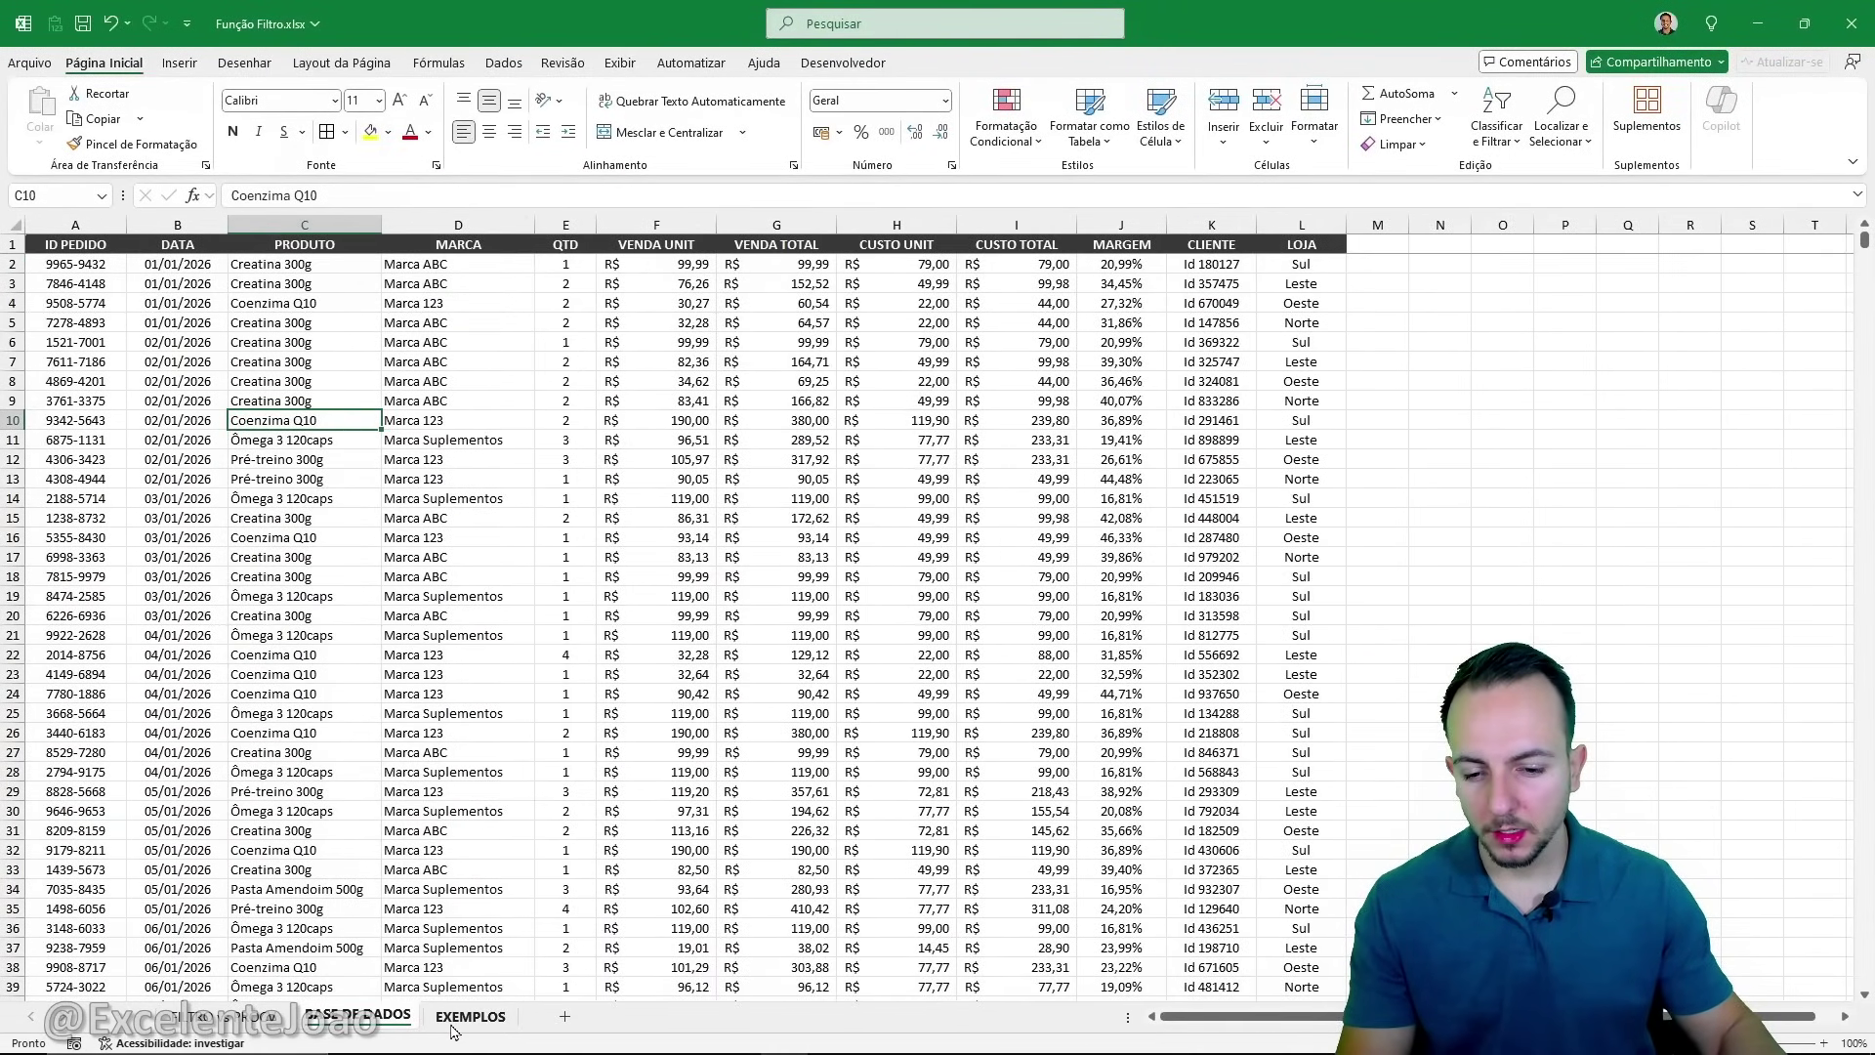
click(363, 880)
click(471, 1017)
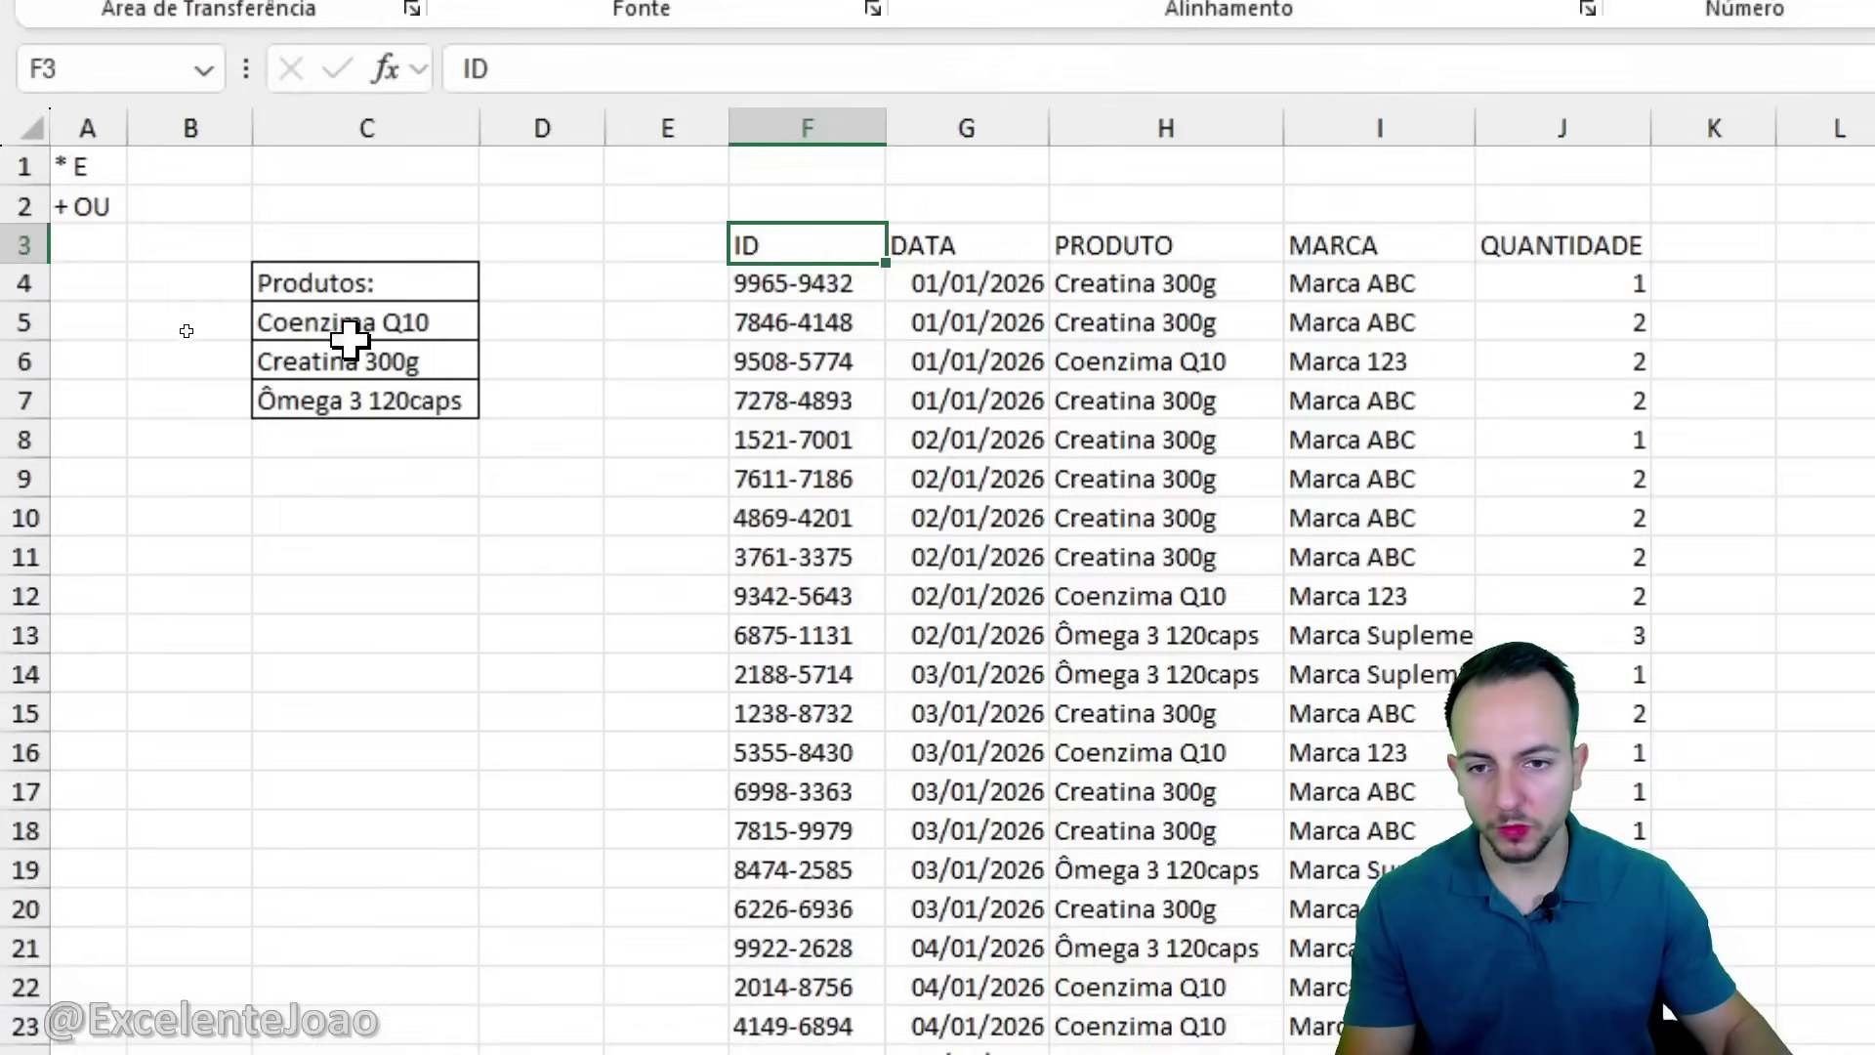
click(395, 327)
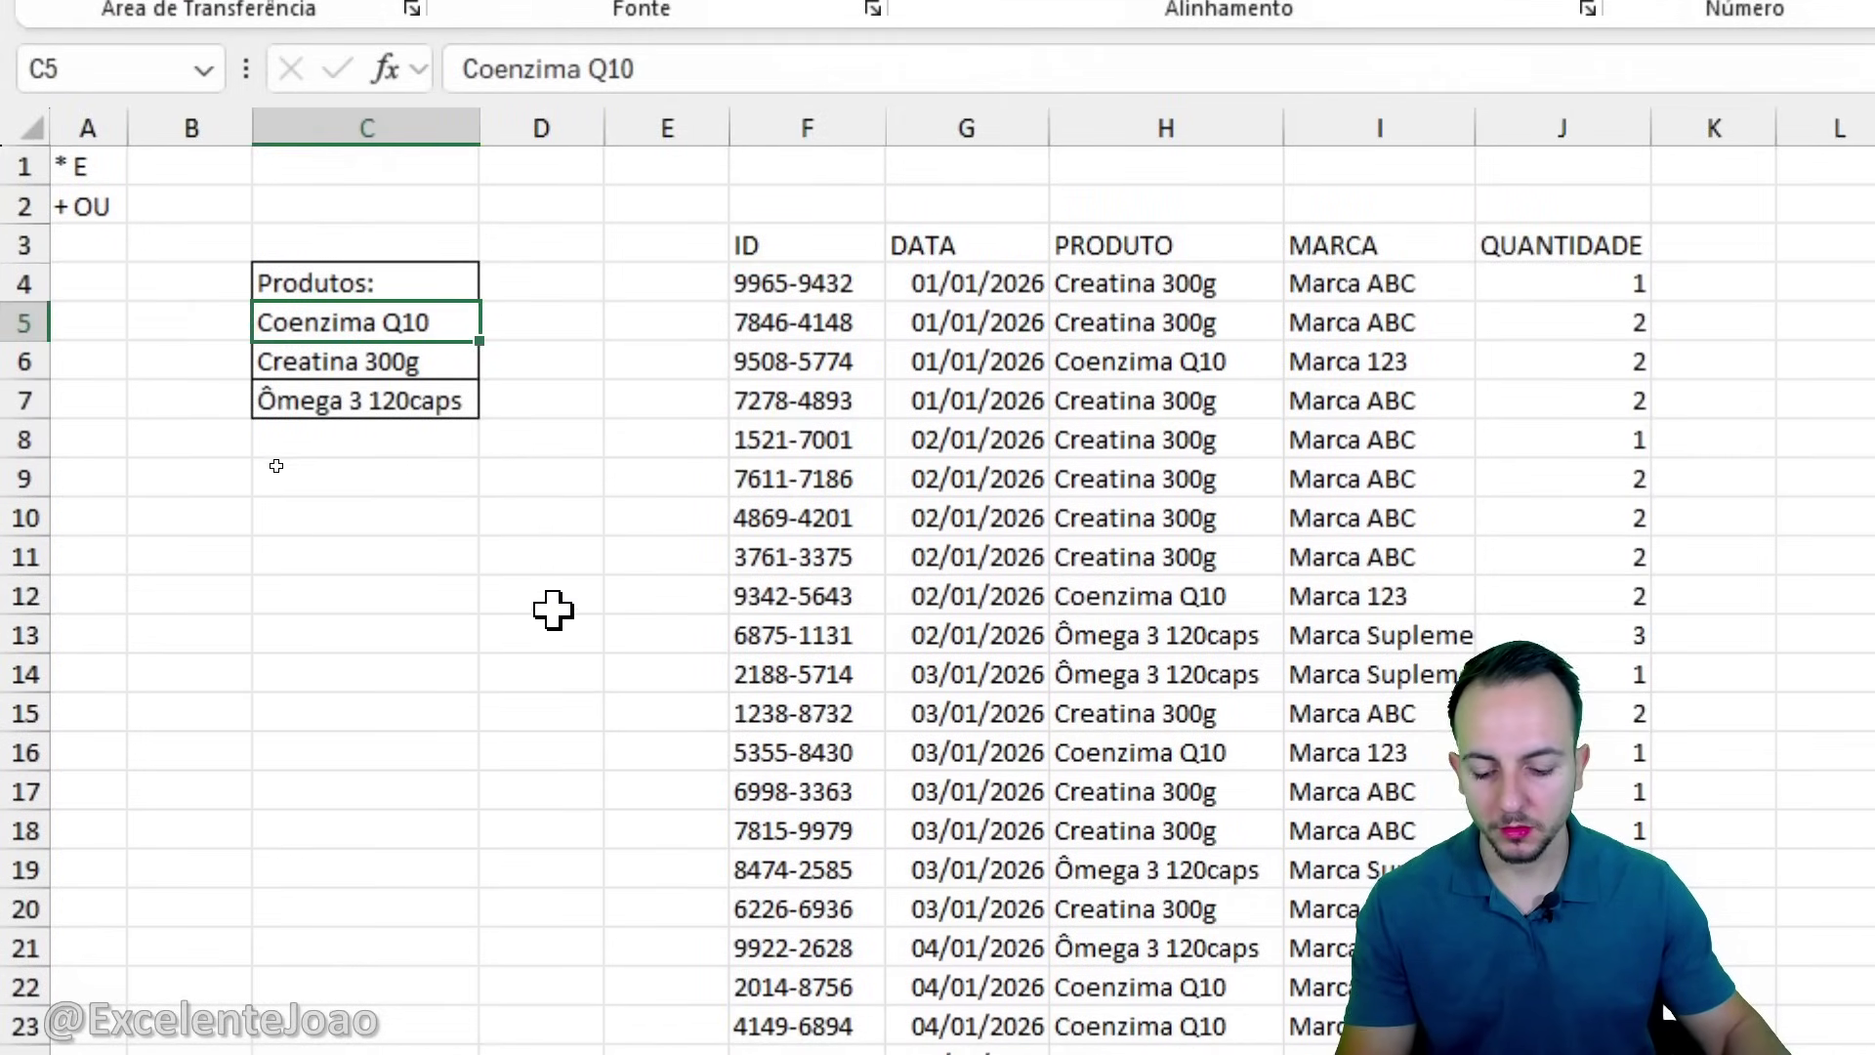
key(ctrl+v)
key(Escape)
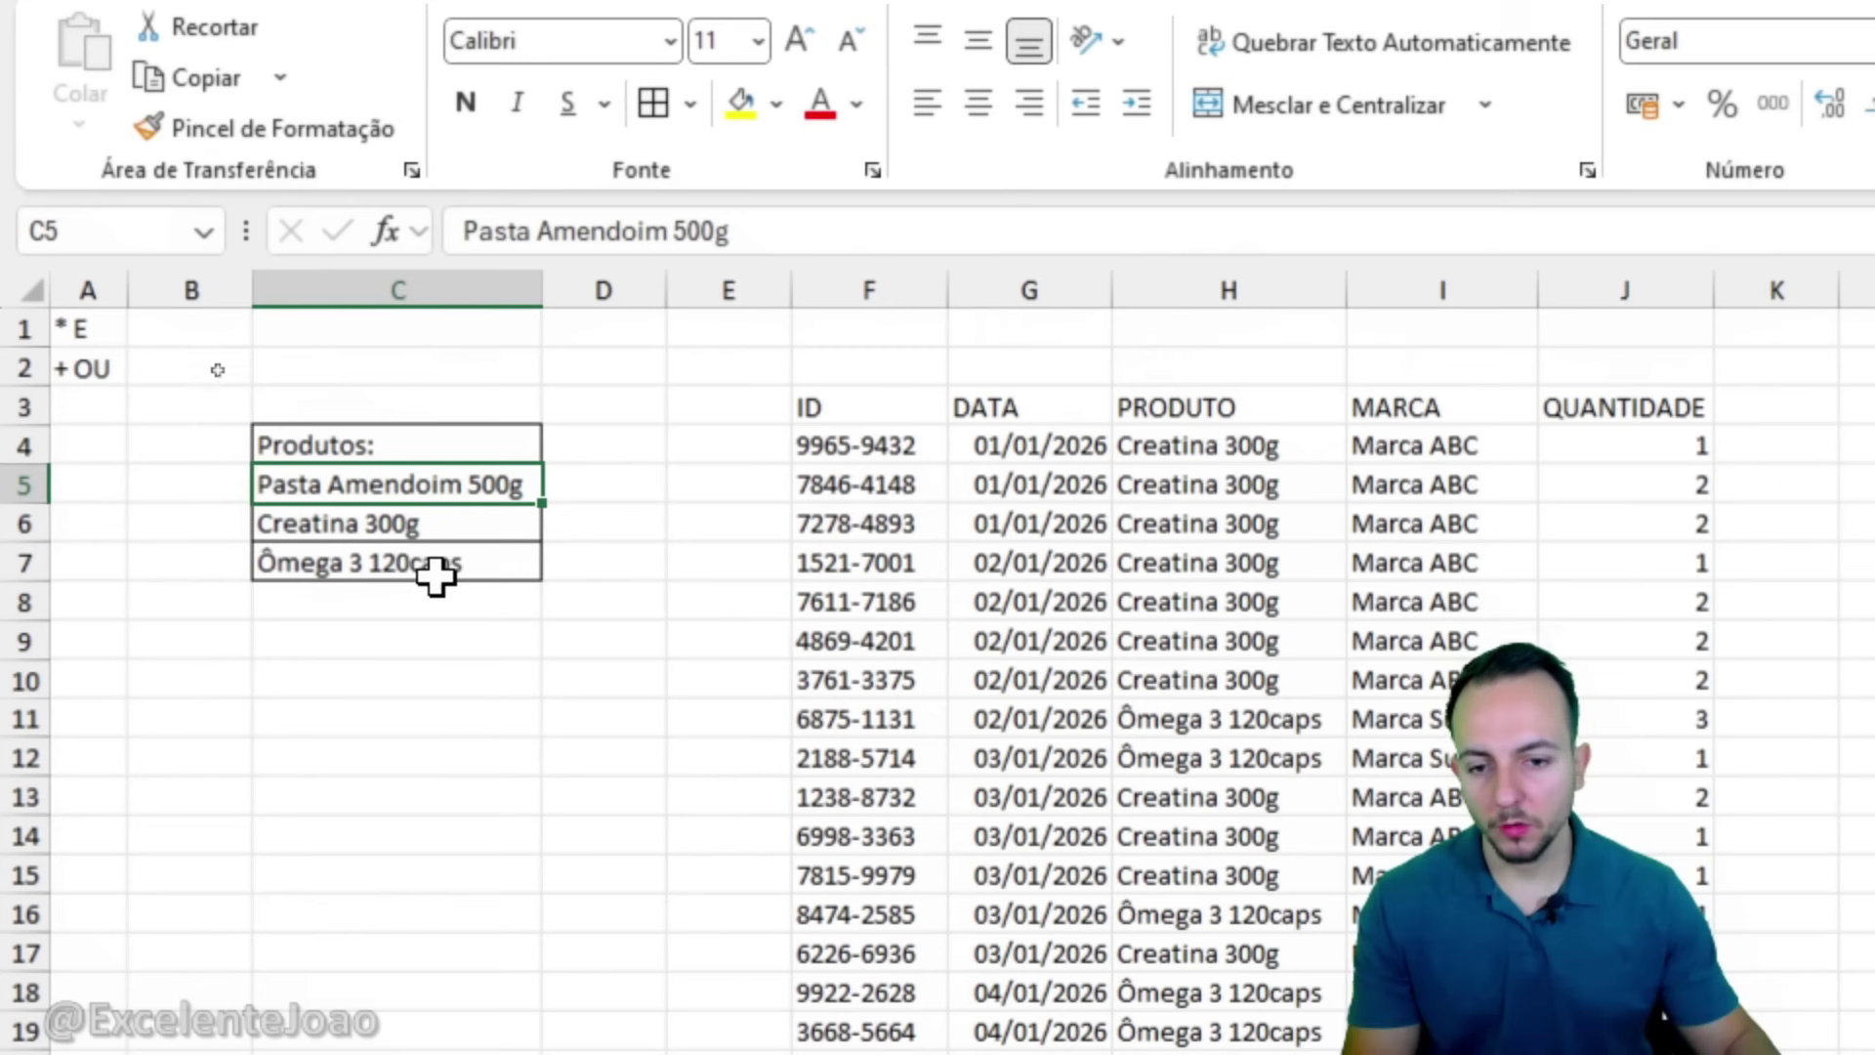
Clear the products in C7 and C6 so that only C5 filters the results.
click(396, 561)
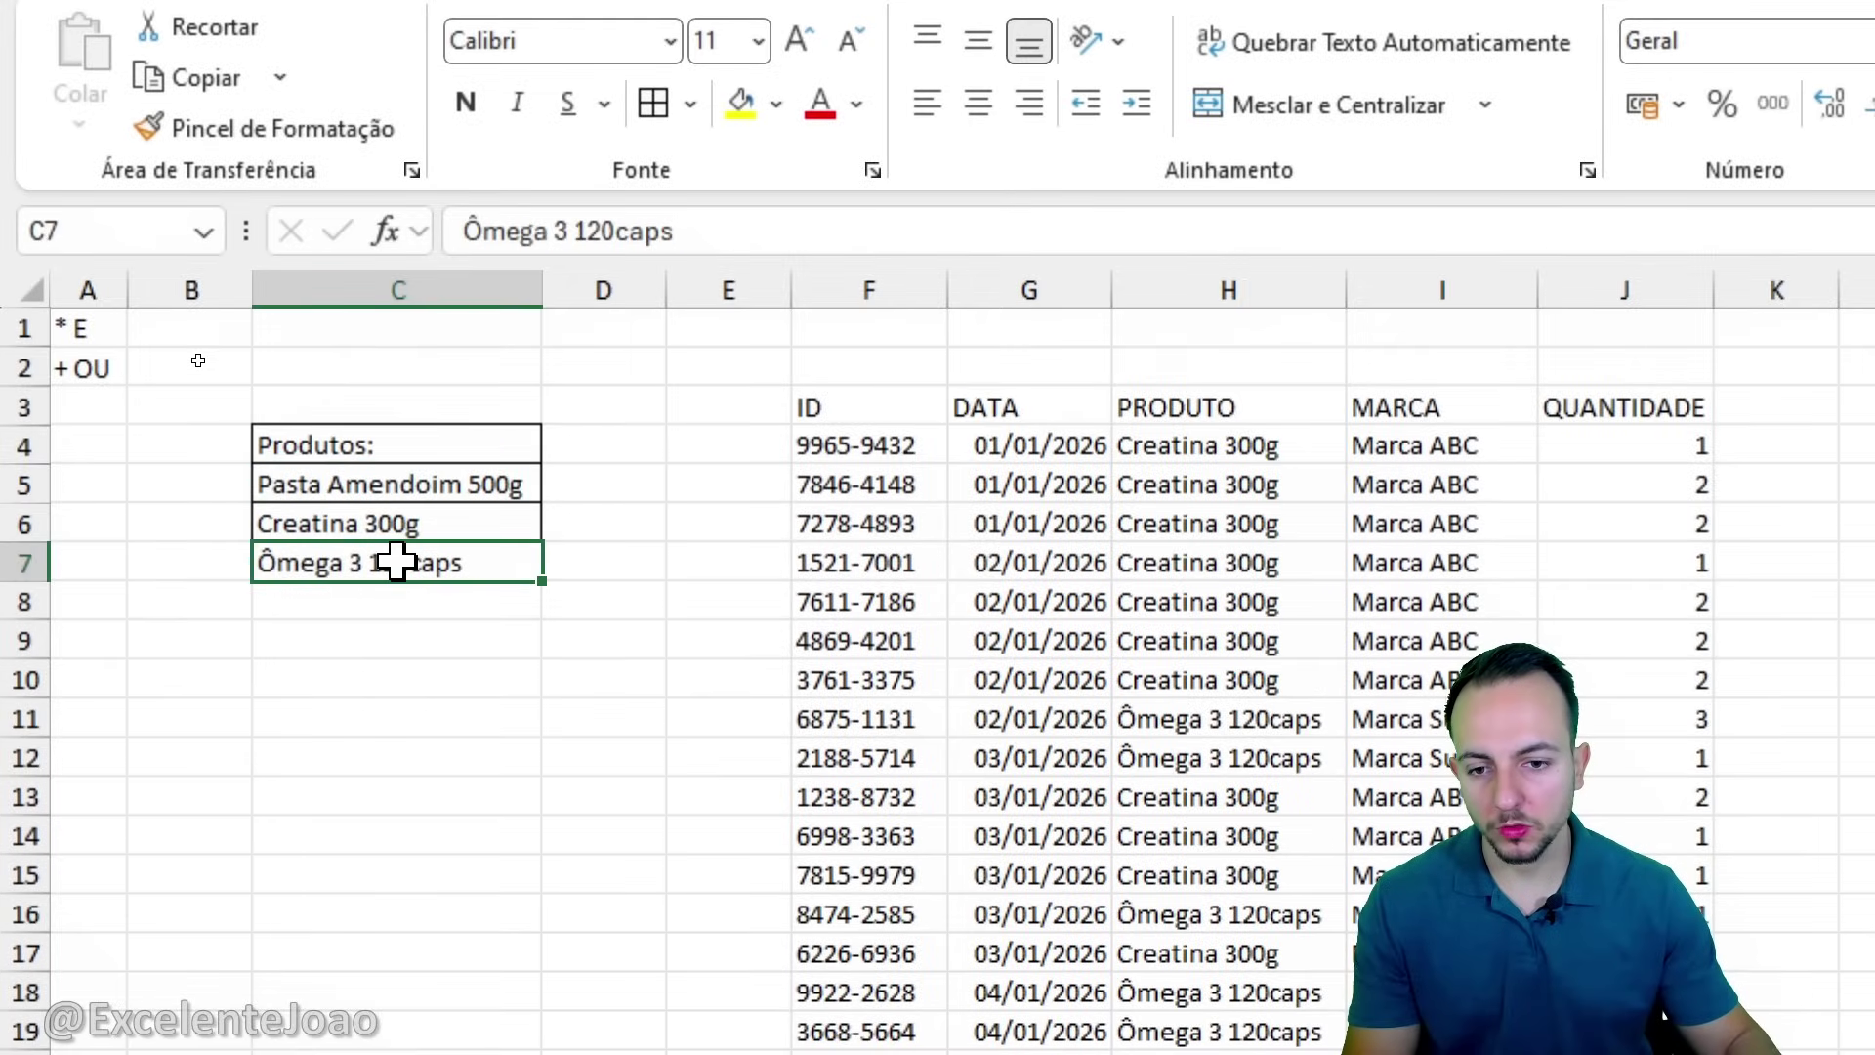
key(Delete)
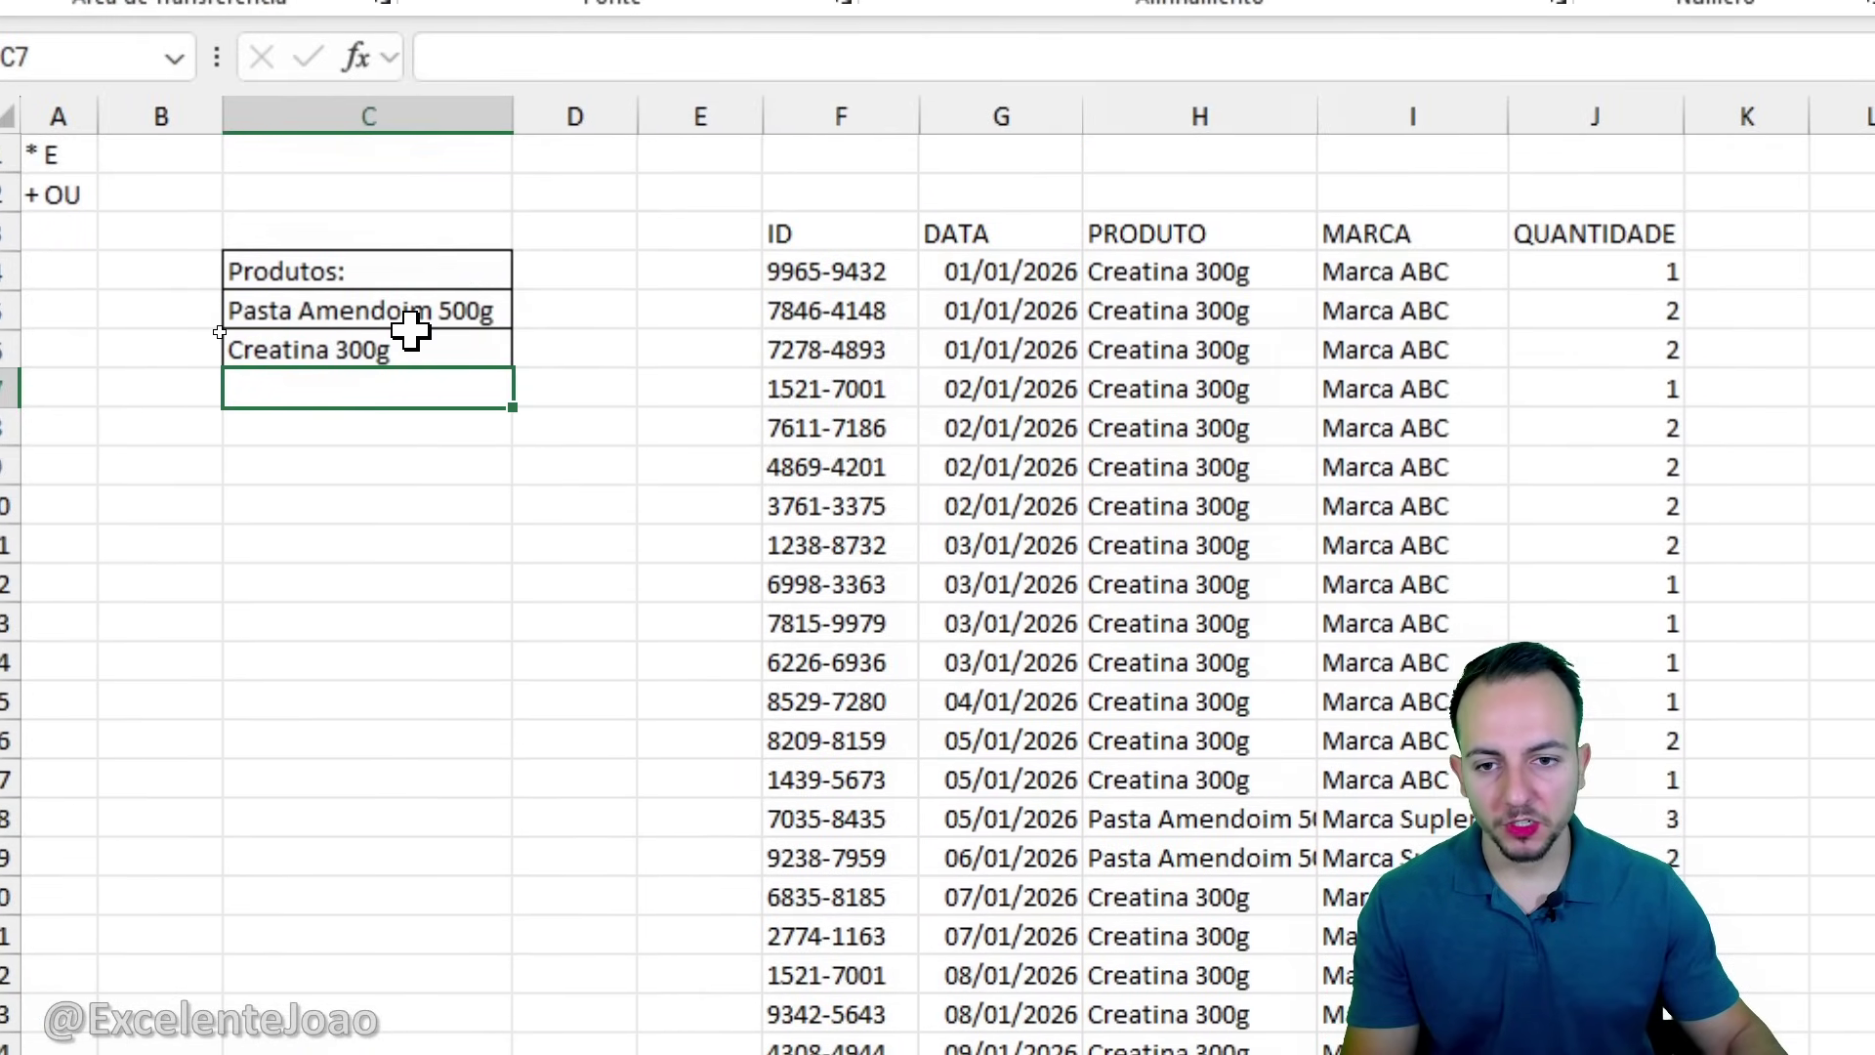
click(451, 354)
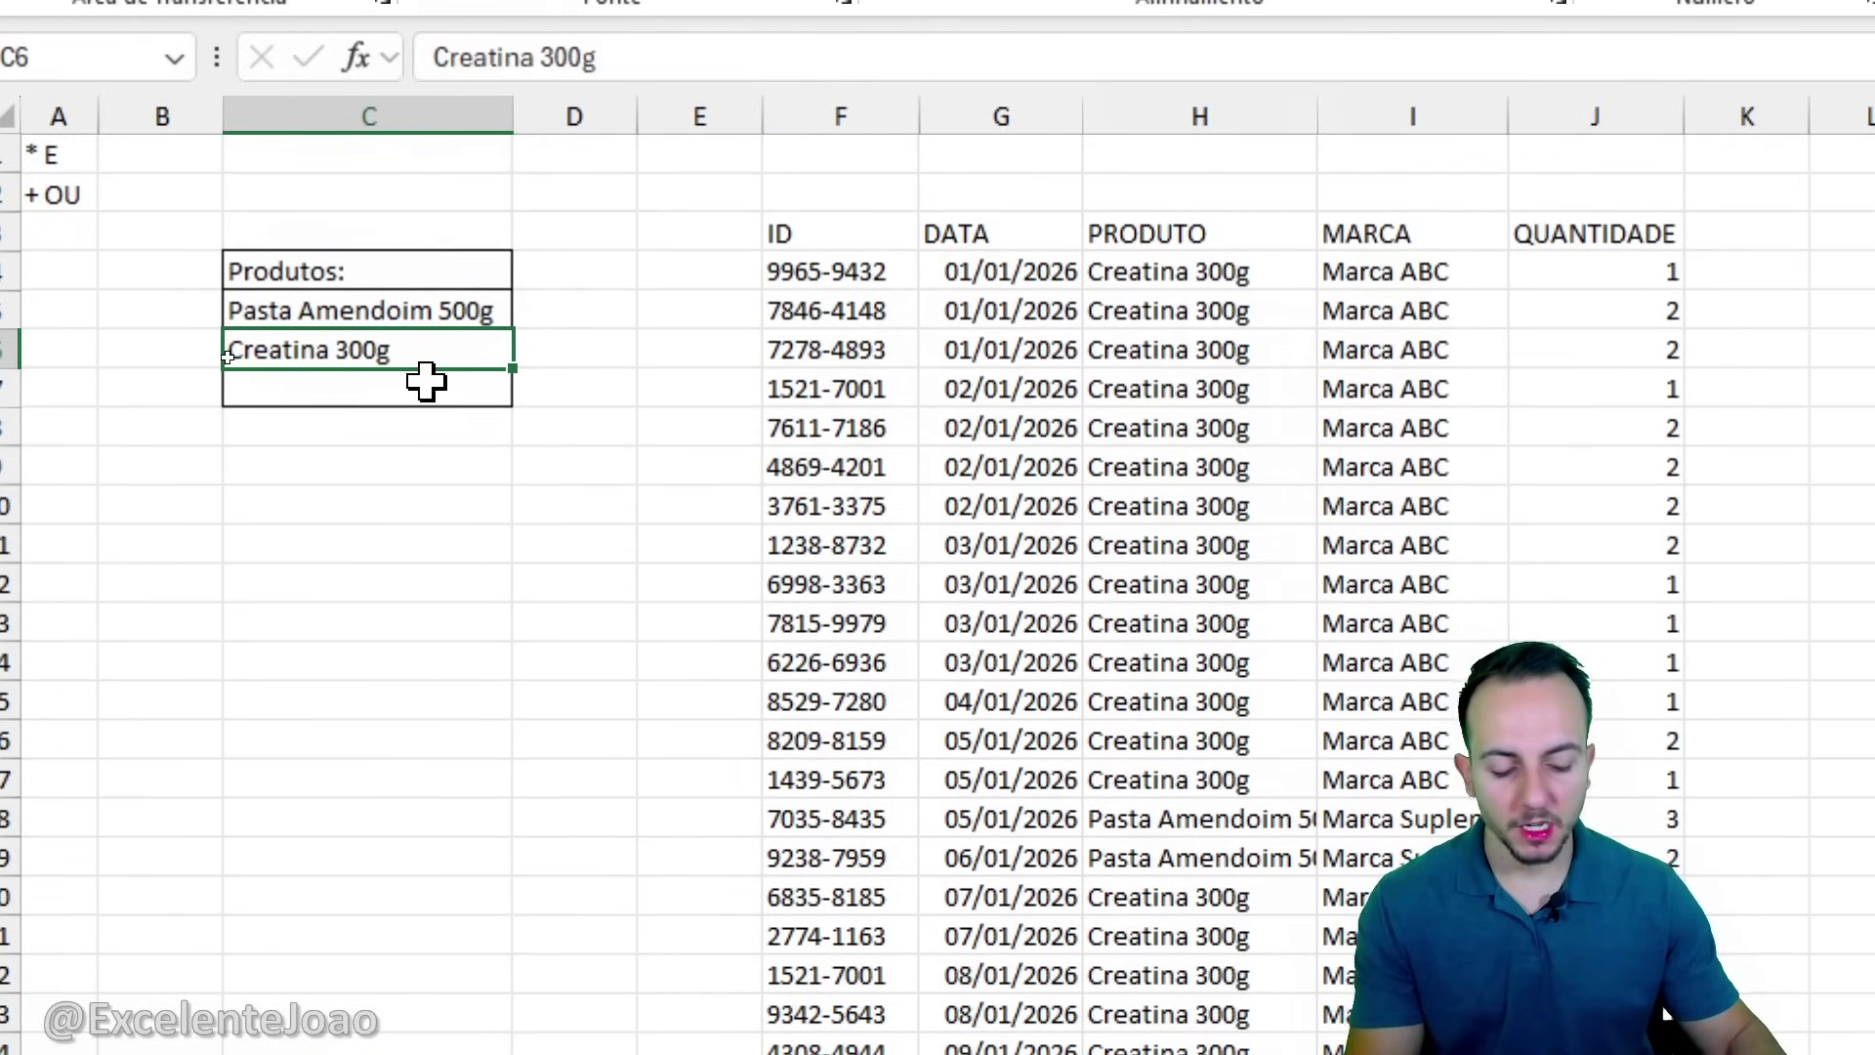
key(Delete)
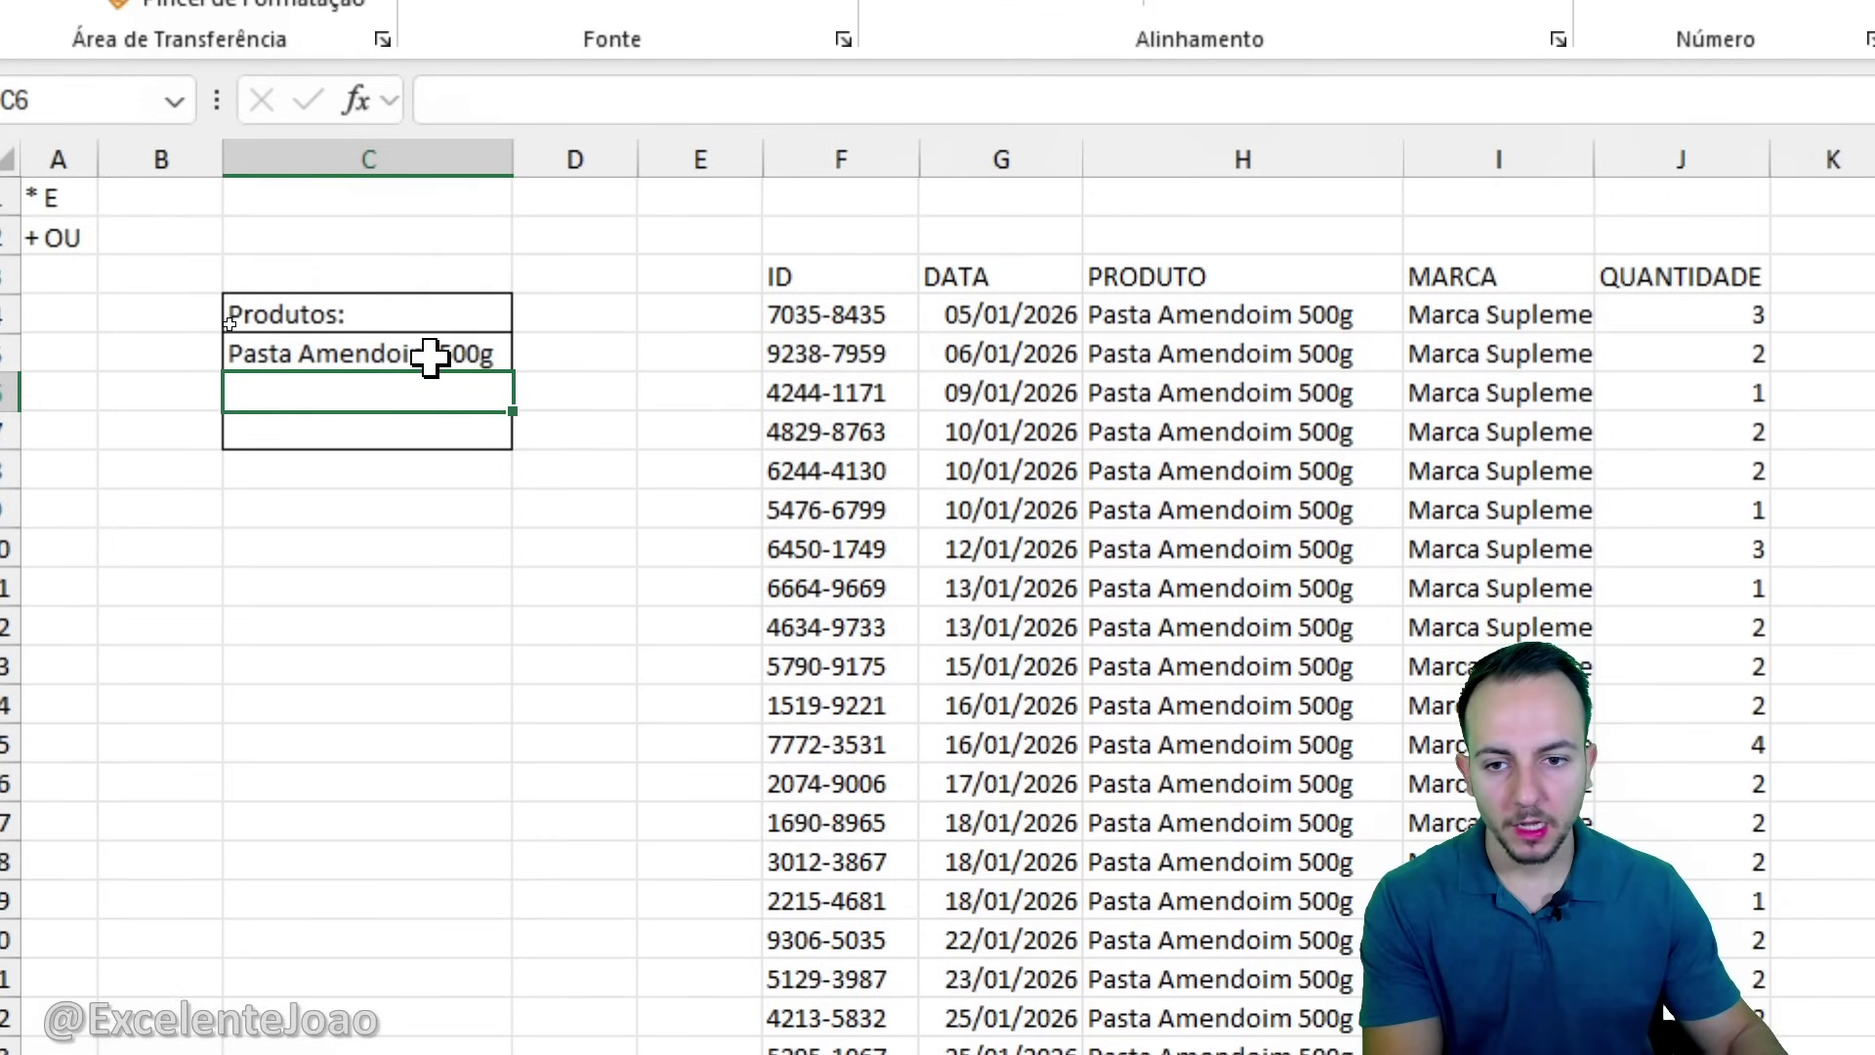
click(440, 314)
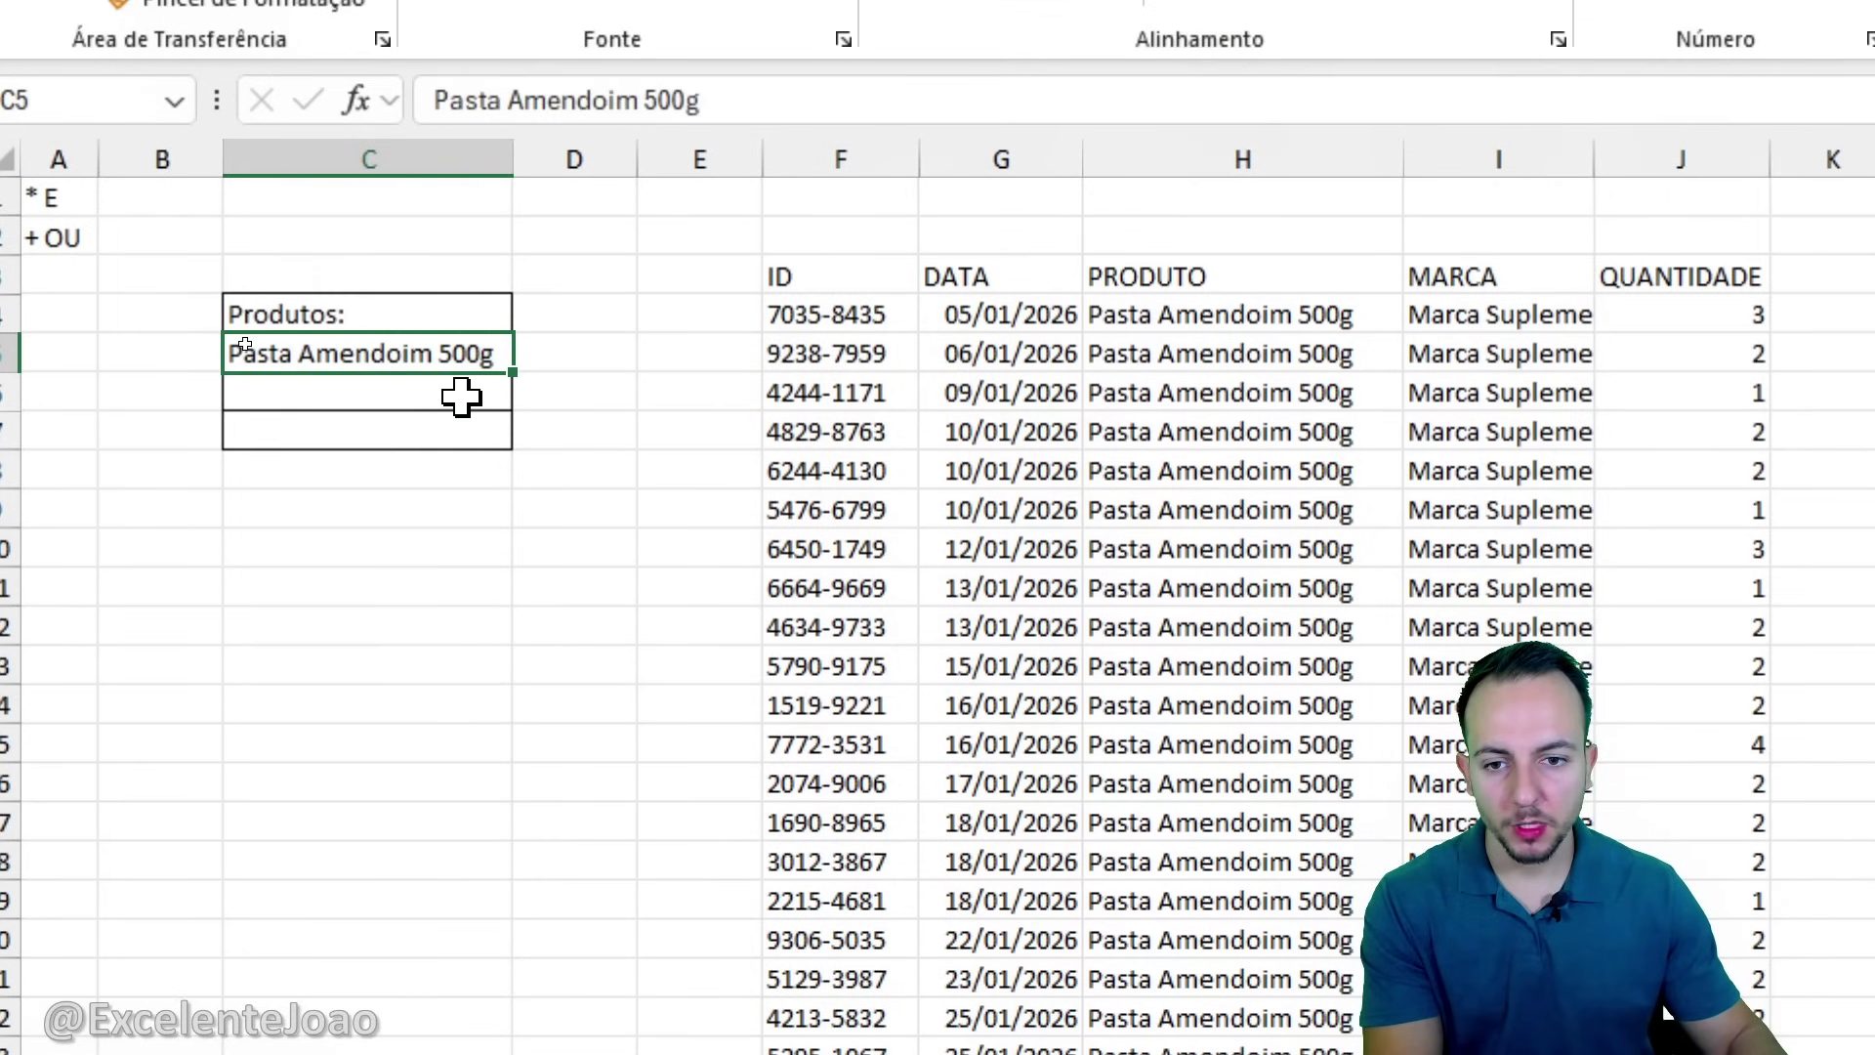
click(459, 395)
click(431, 428)
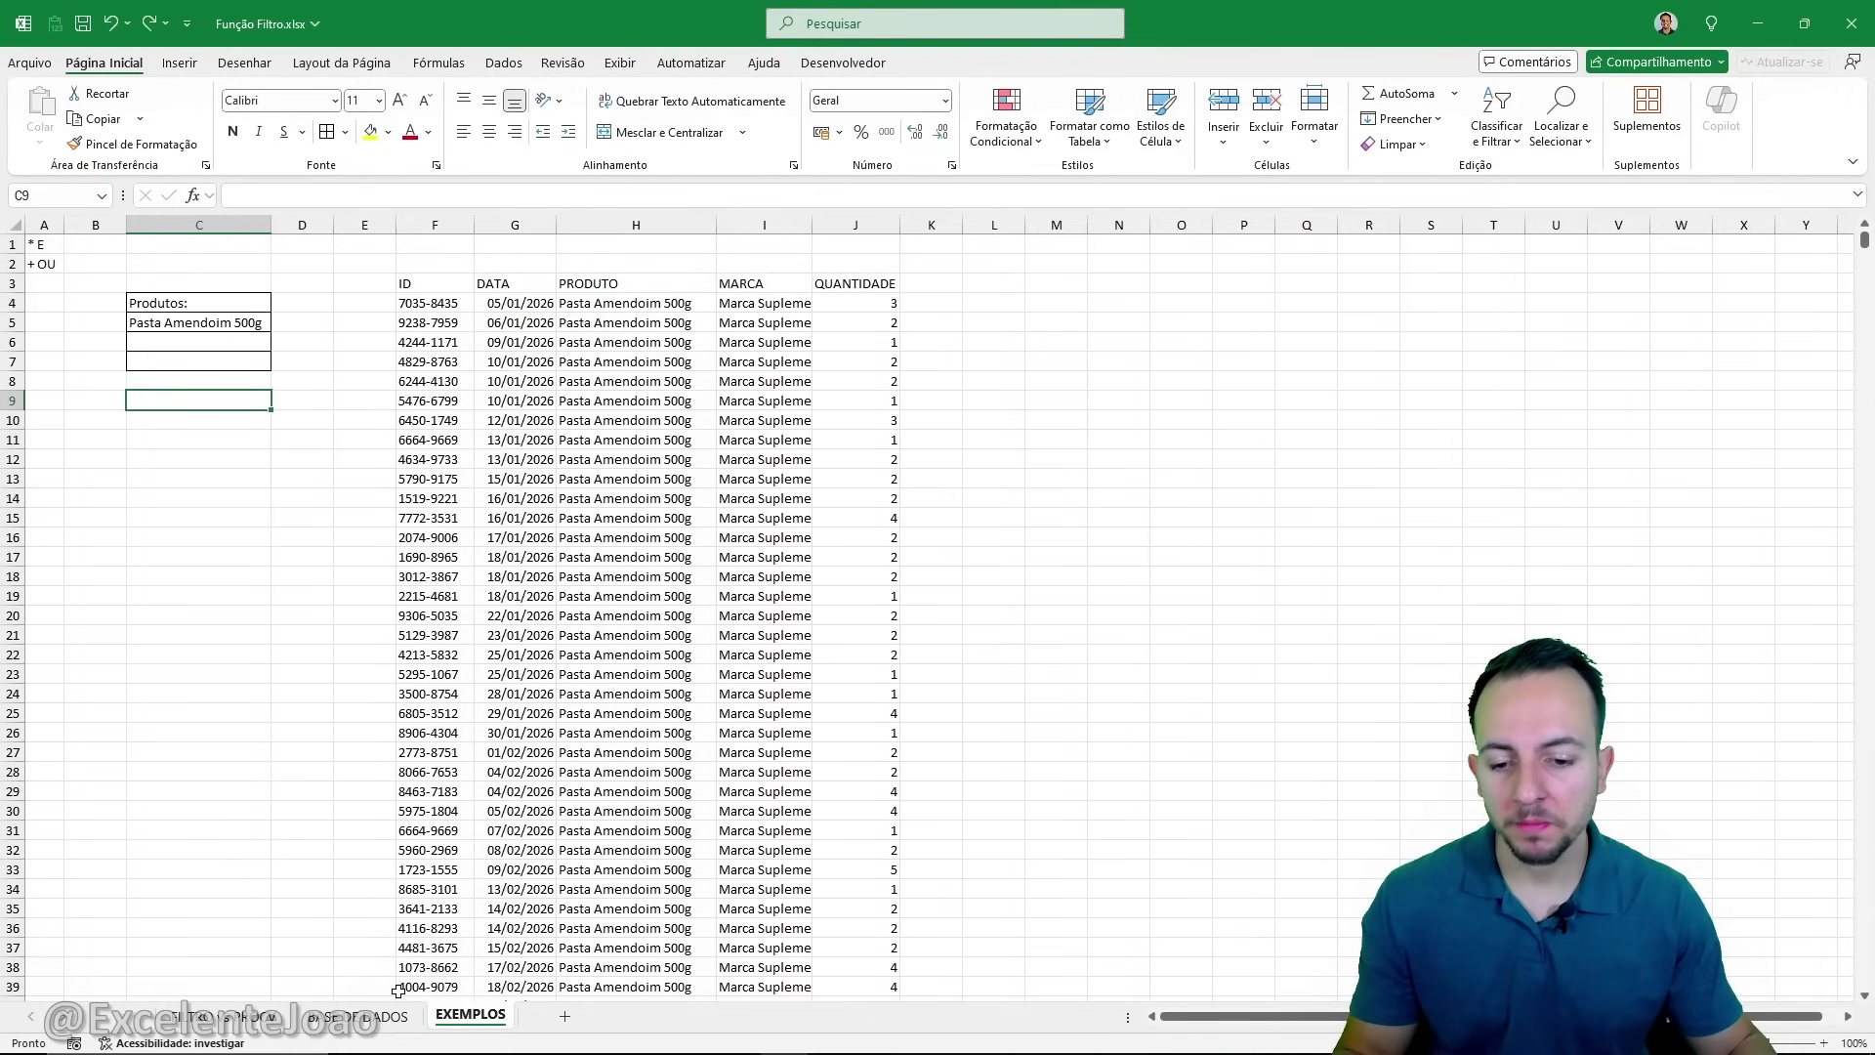
Examine the PRODUTO, MARCA and LOJA columns of BASE DE DADOS as possible filter criteria.
click(366, 1016)
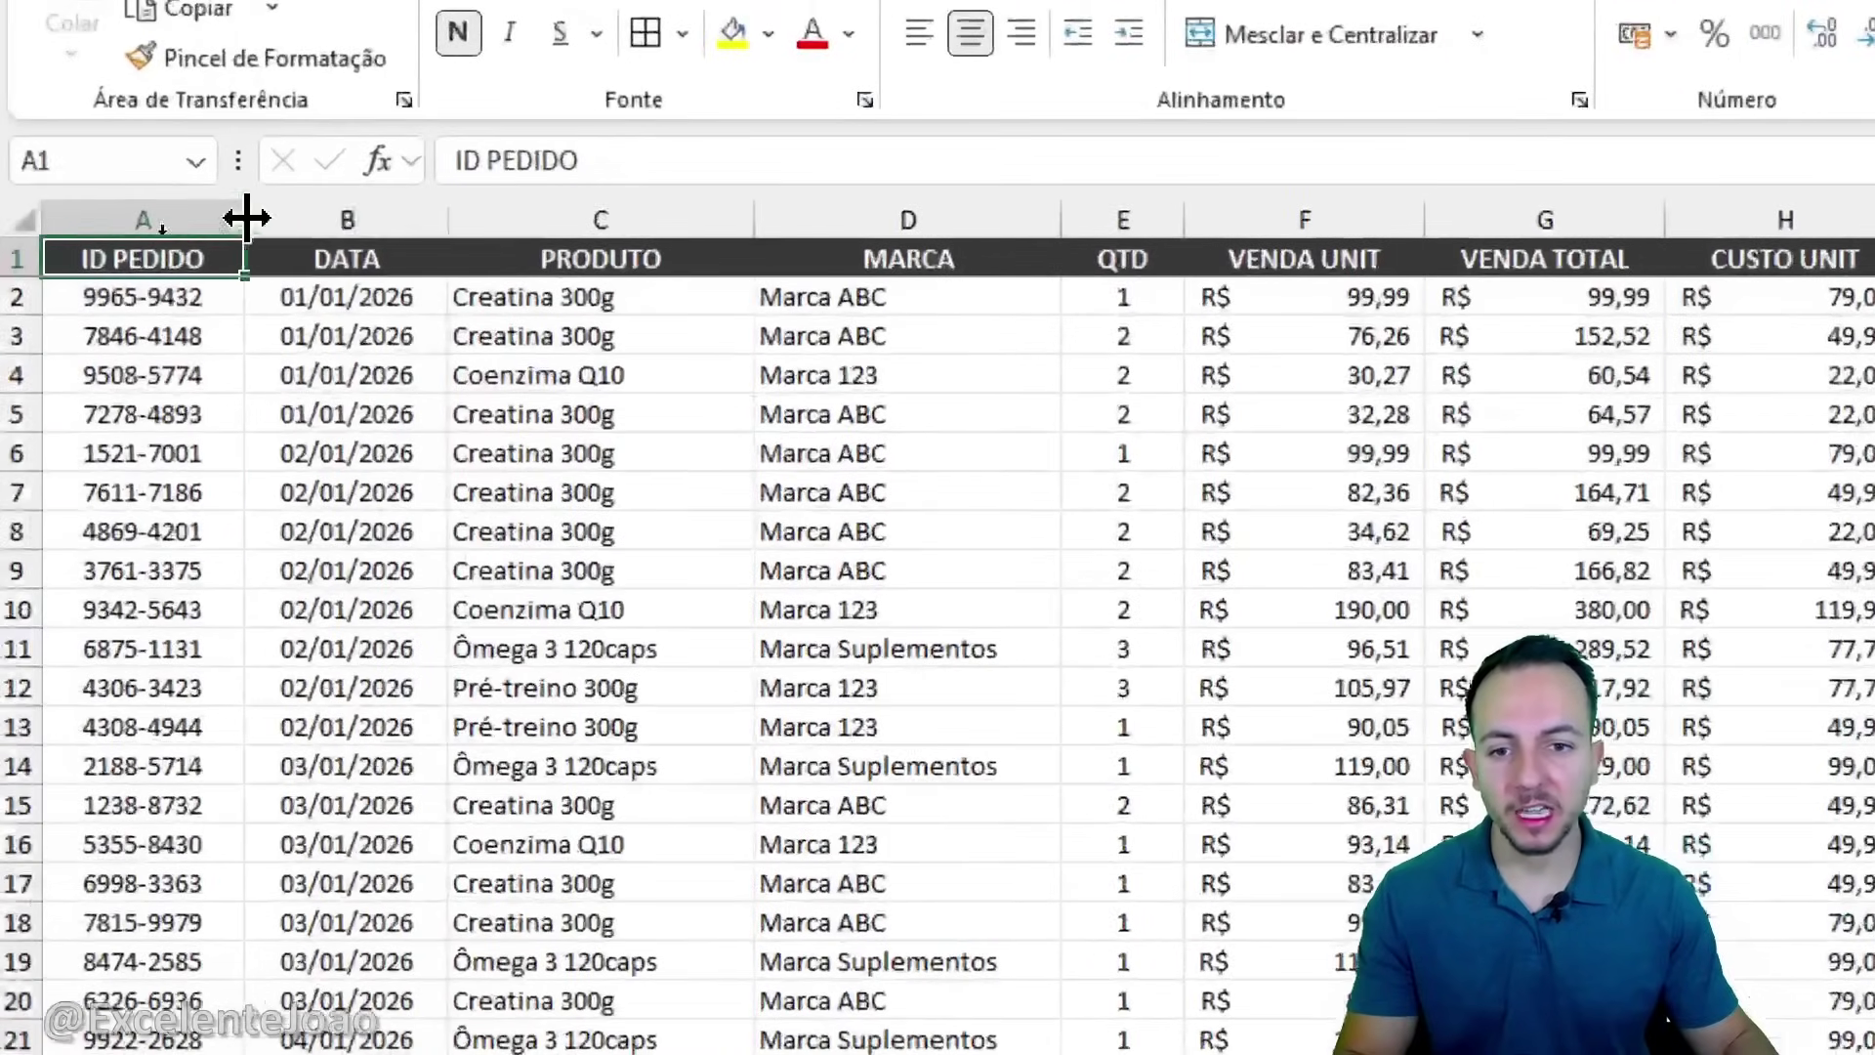
click(287, 223)
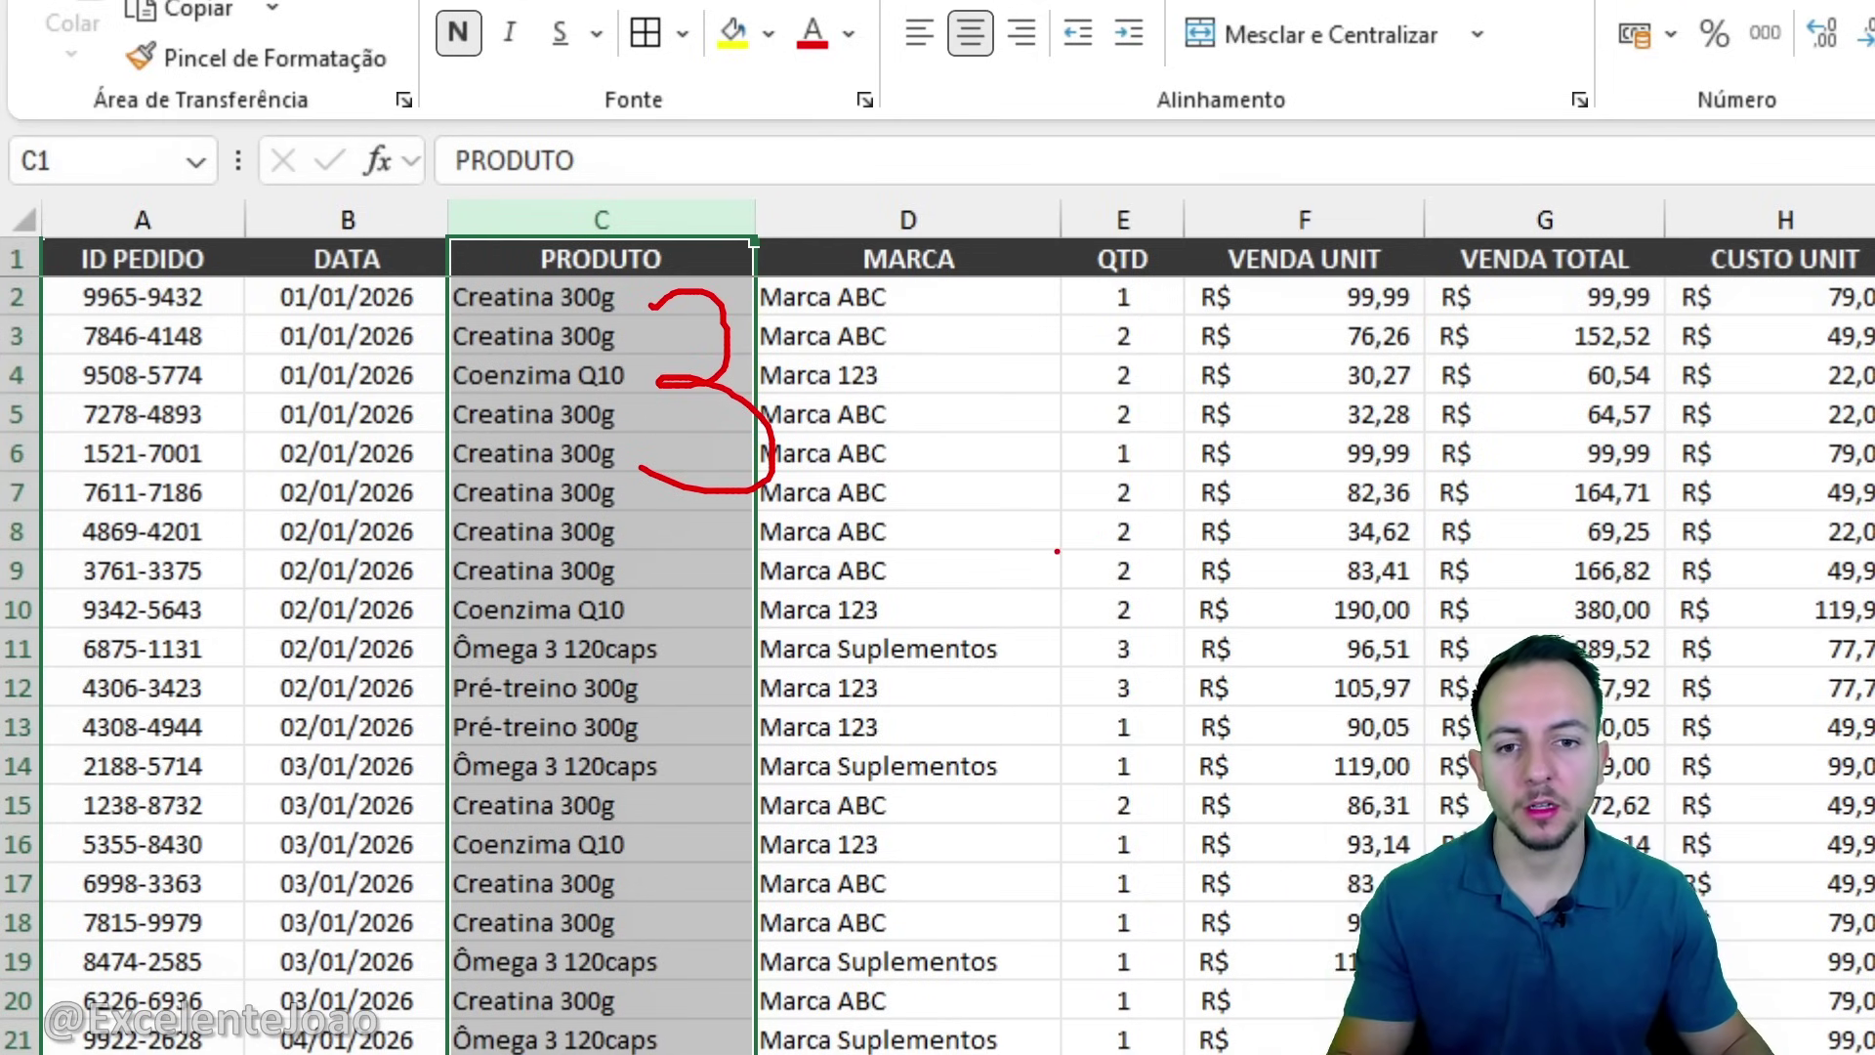
key(Escape)
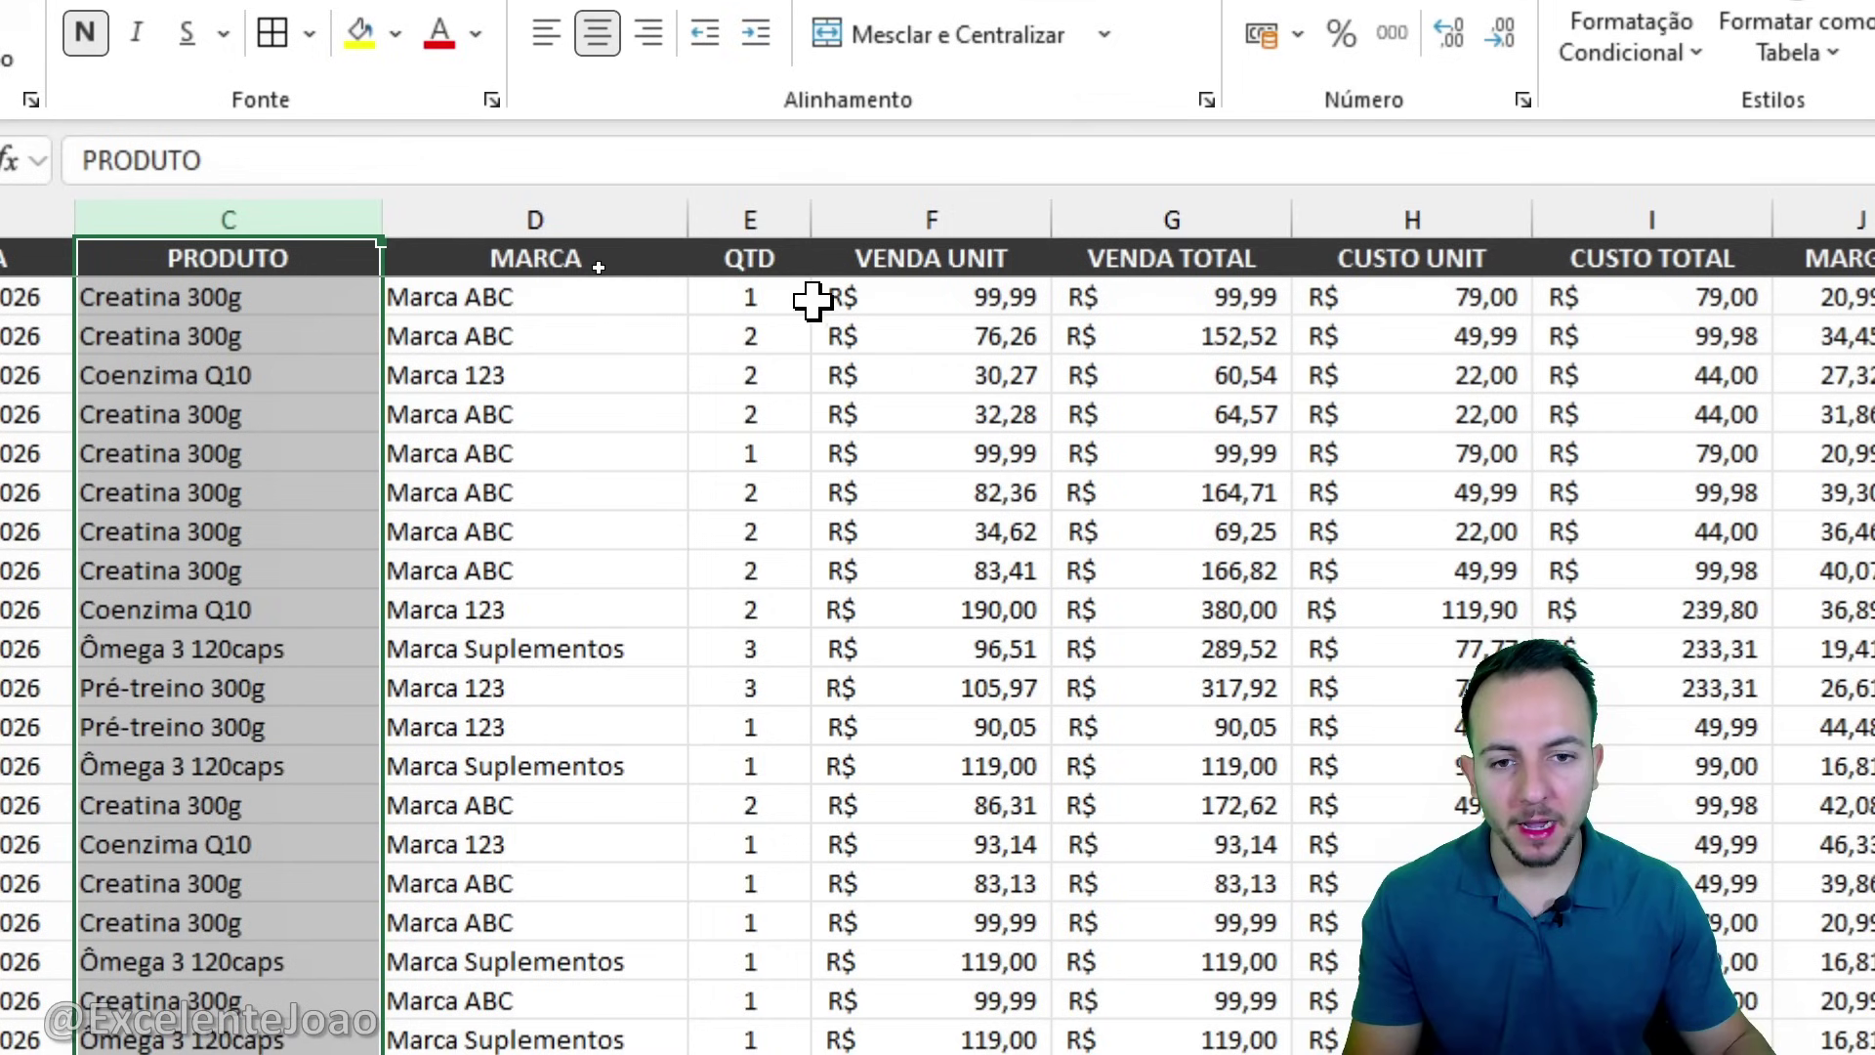
click(570, 213)
ctrl+click(302, 207)
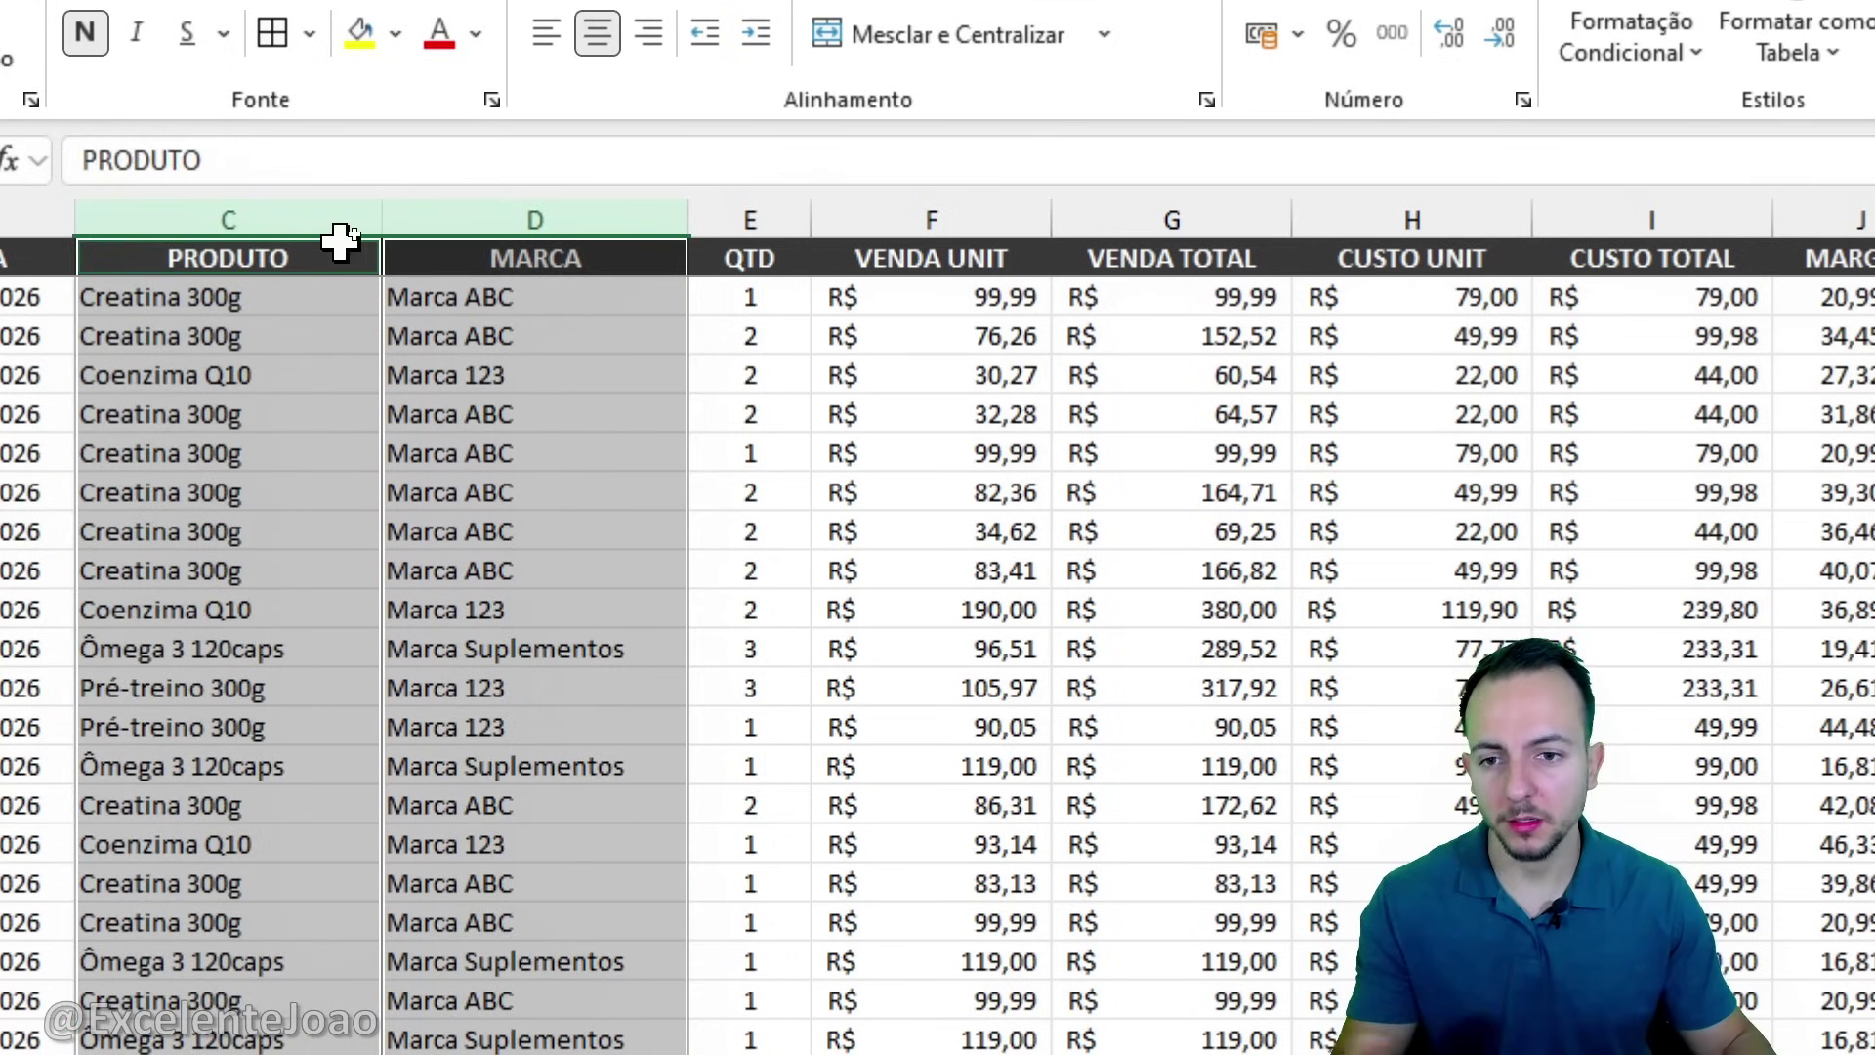
click(301, 211)
scroll(1211, 399, right, 6)
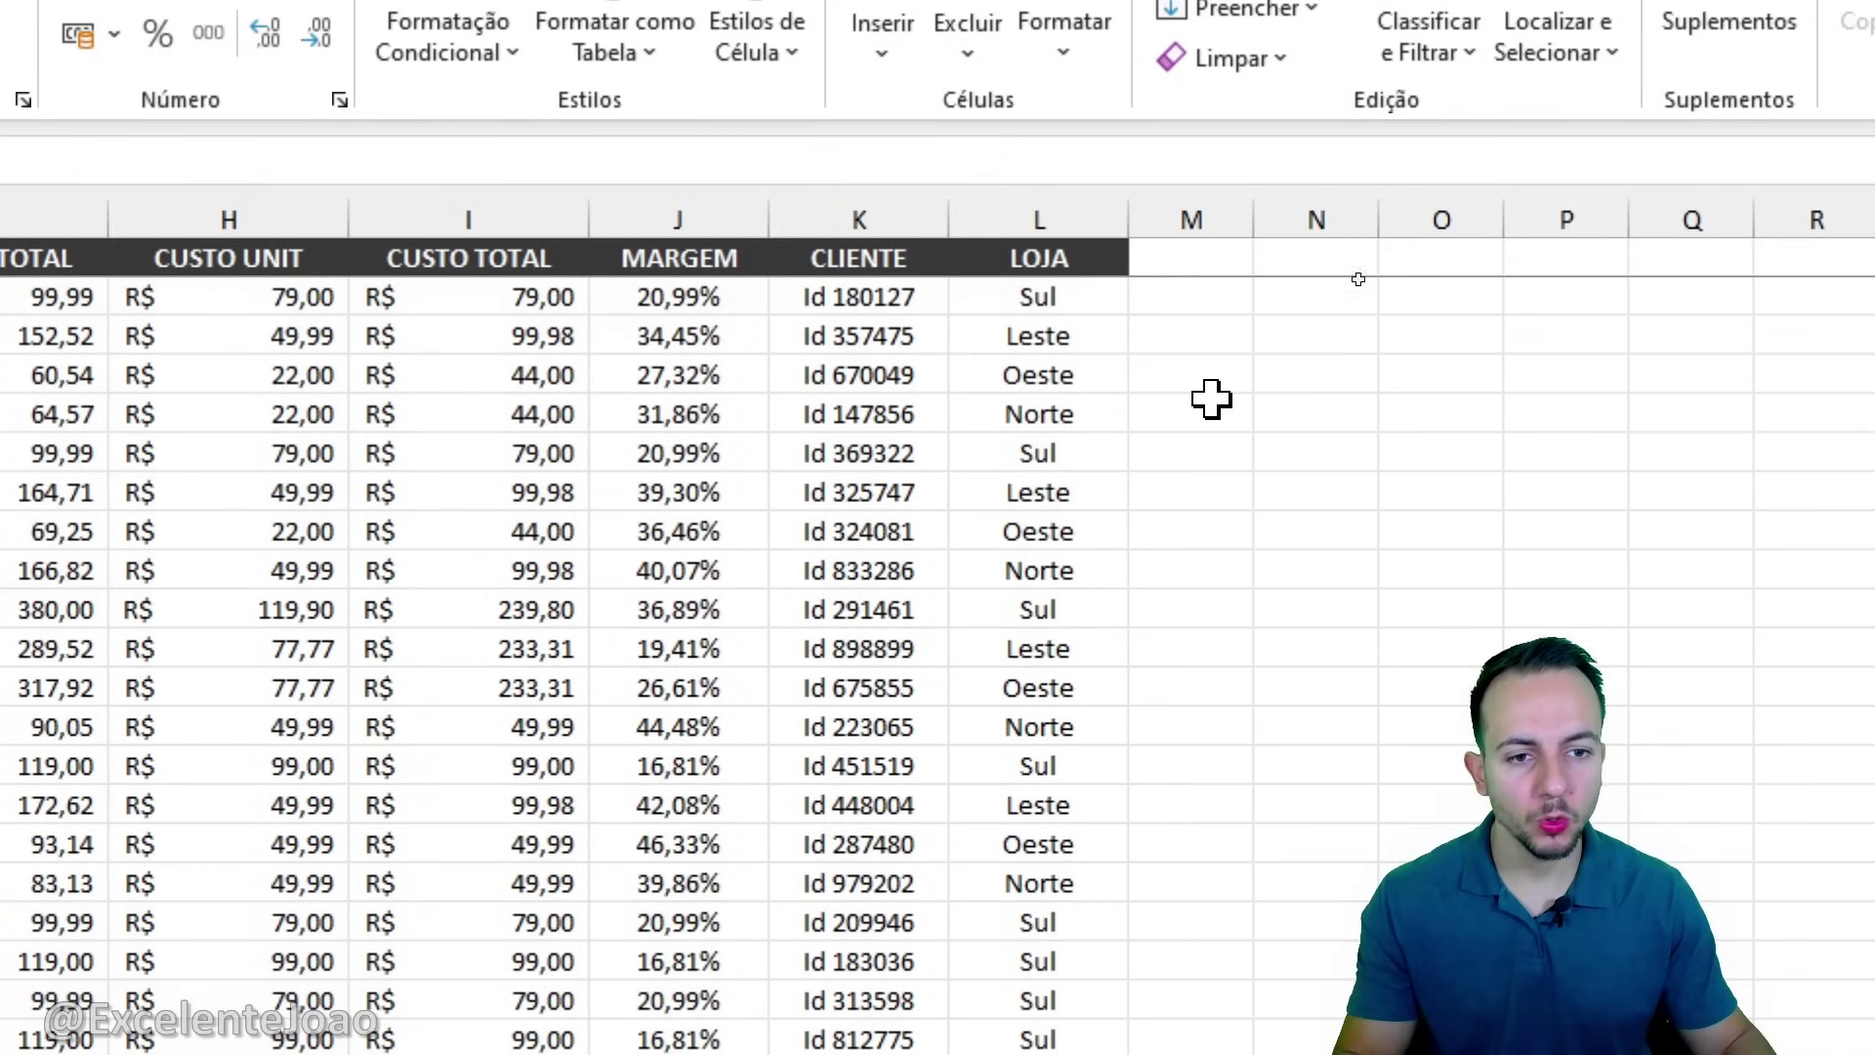
click(1074, 217)
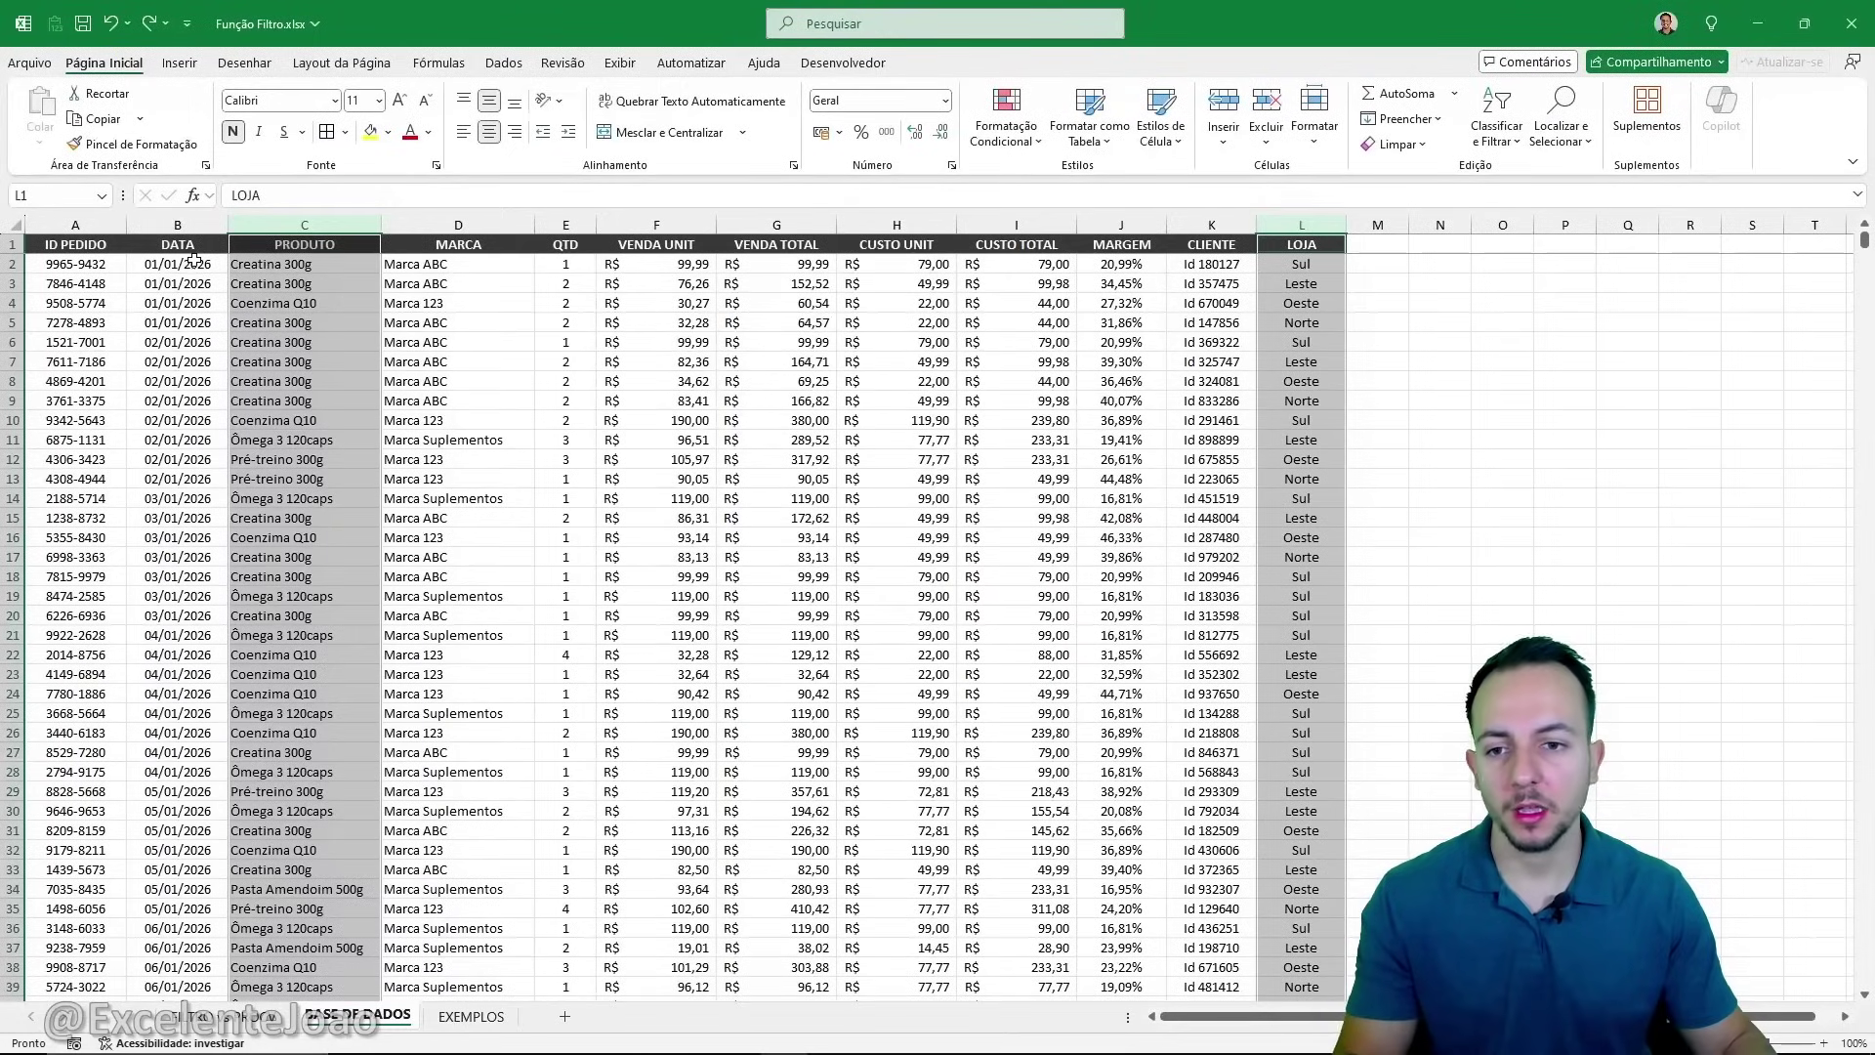
click(101, 237)
Duplicate the Produtos block C4:C7 of EXEMPLOS into the cells starting at C10.
click(457, 1017)
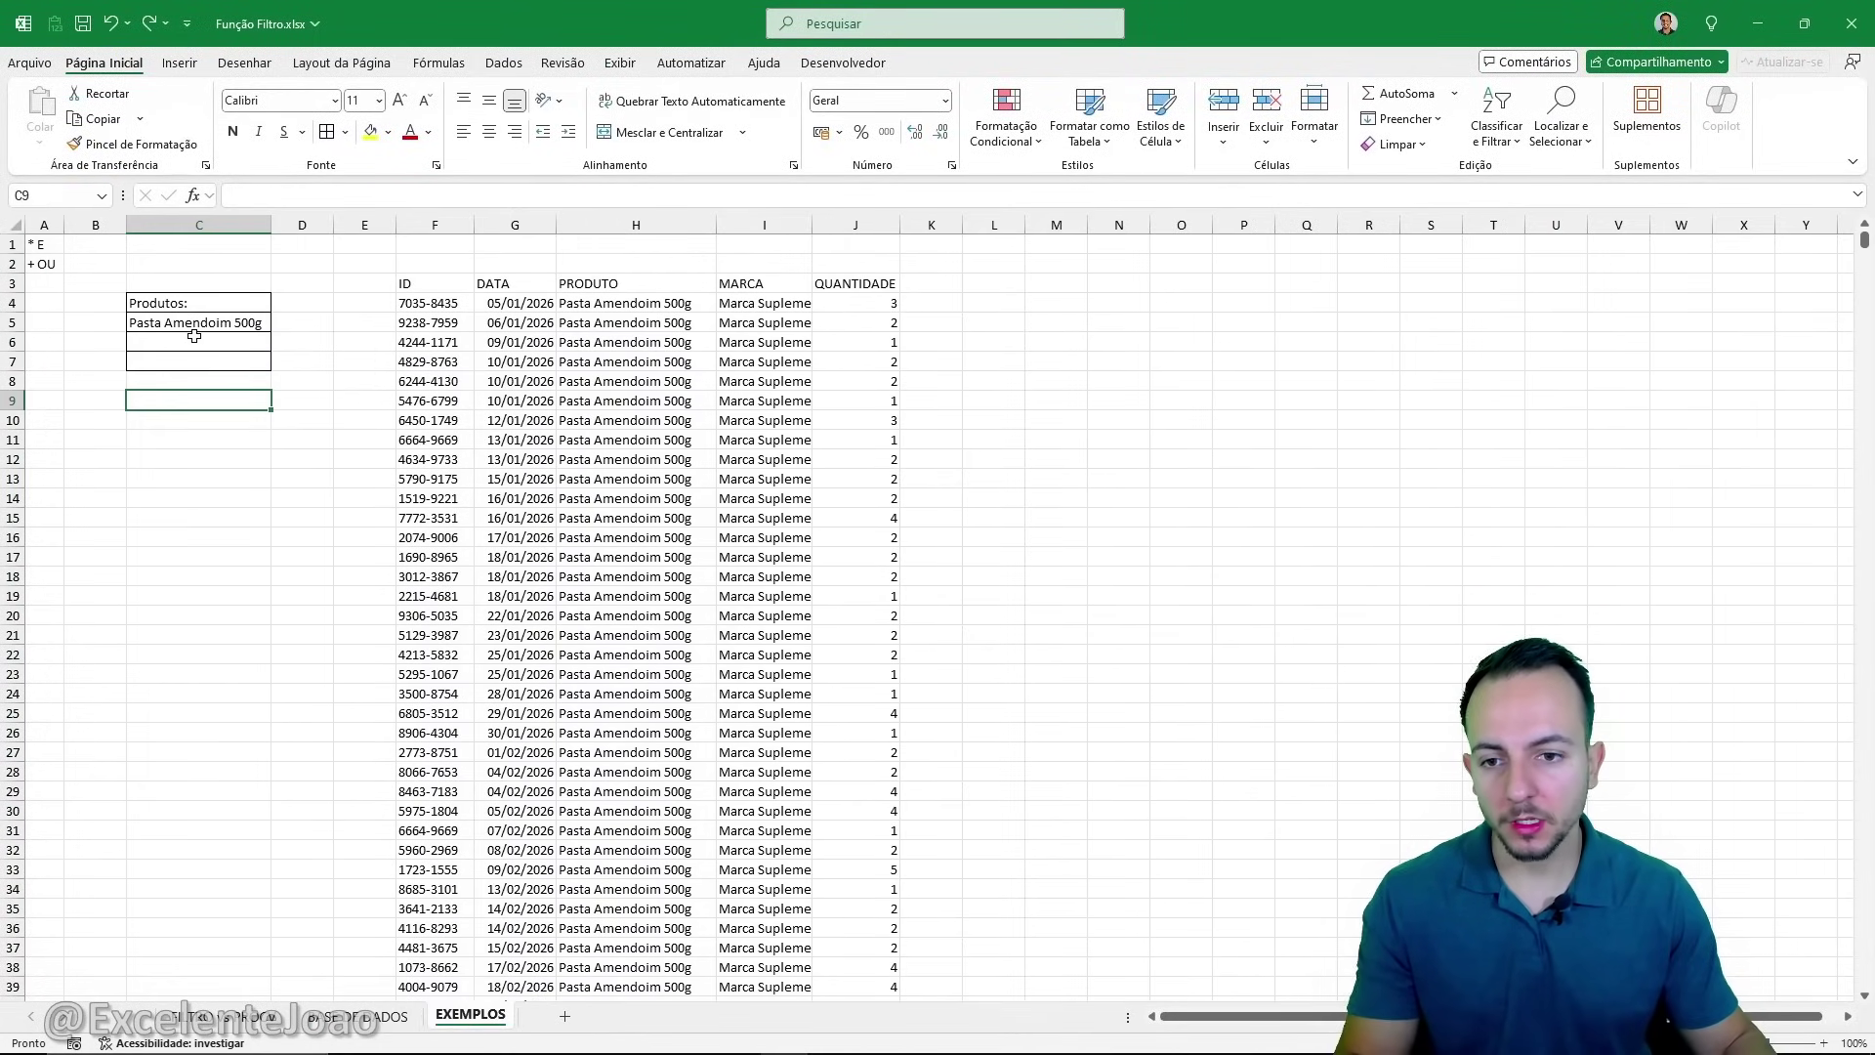
drag(175, 297, 185, 345)
drag(369, 414, 375, 446)
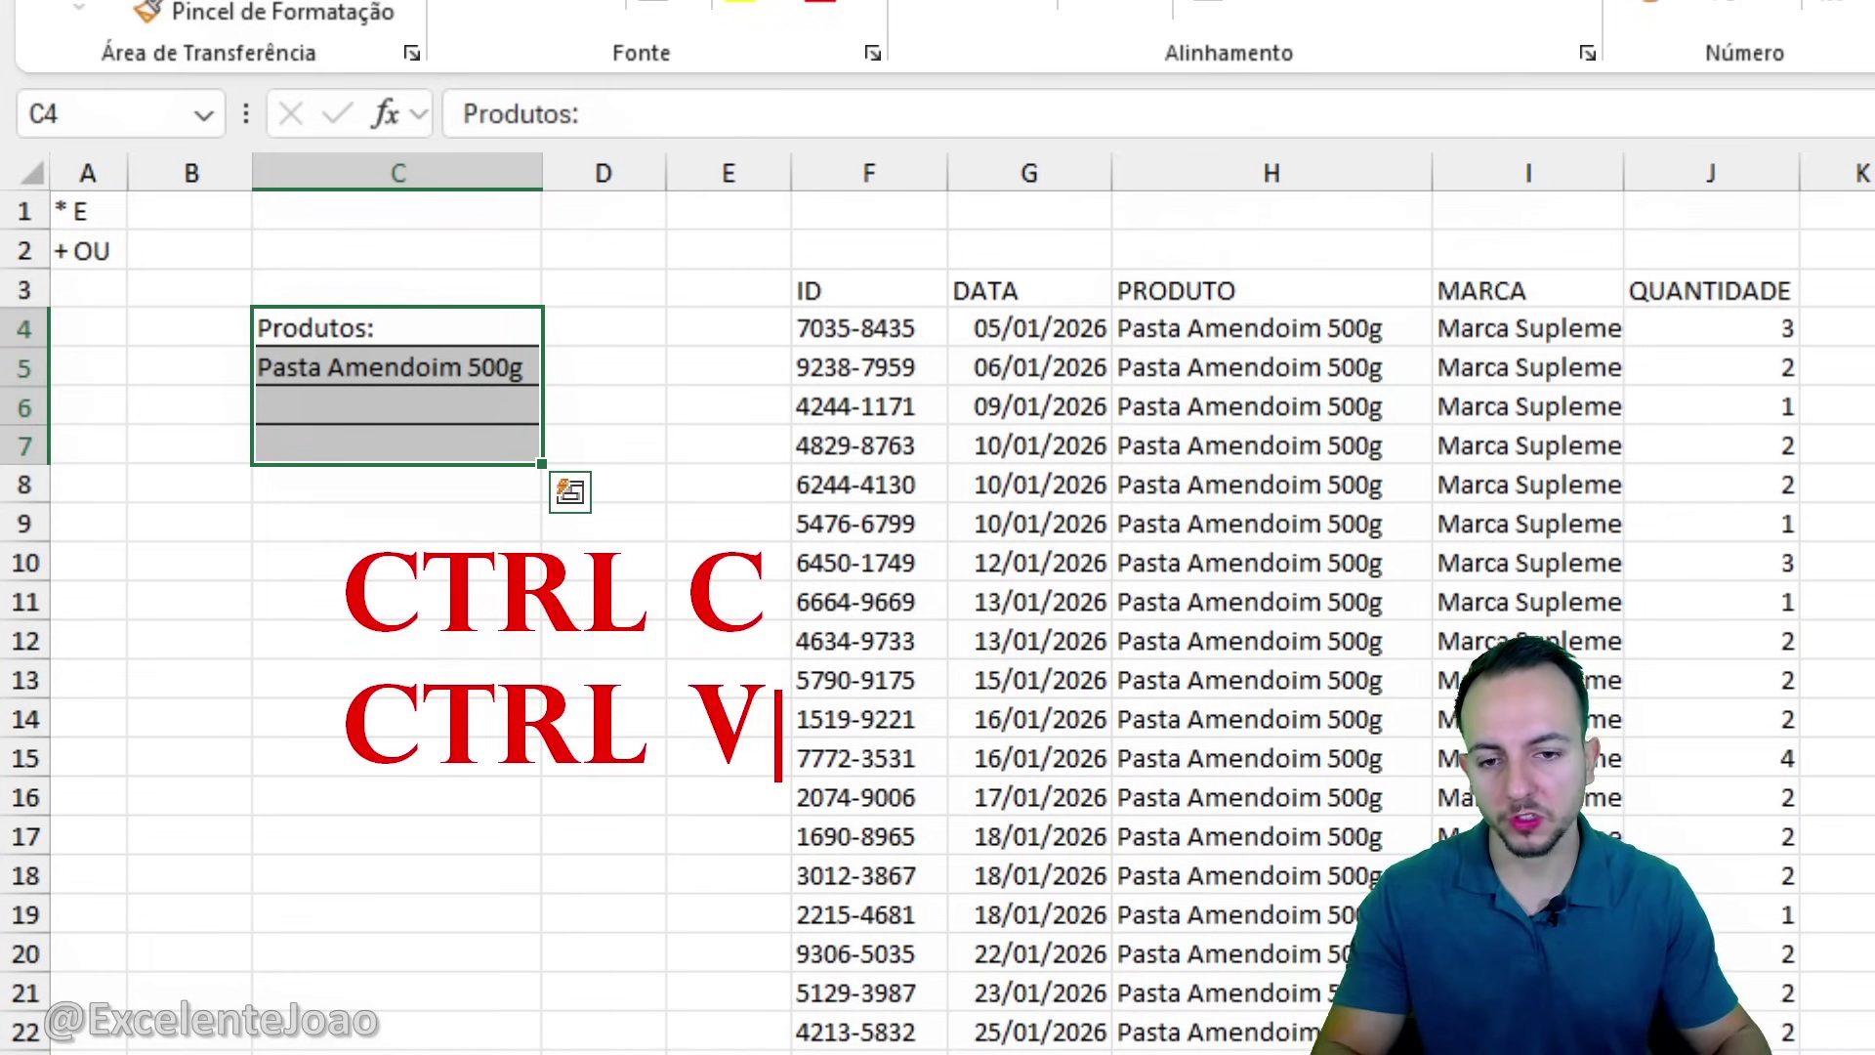
key(ctrl+c)
click(435, 574)
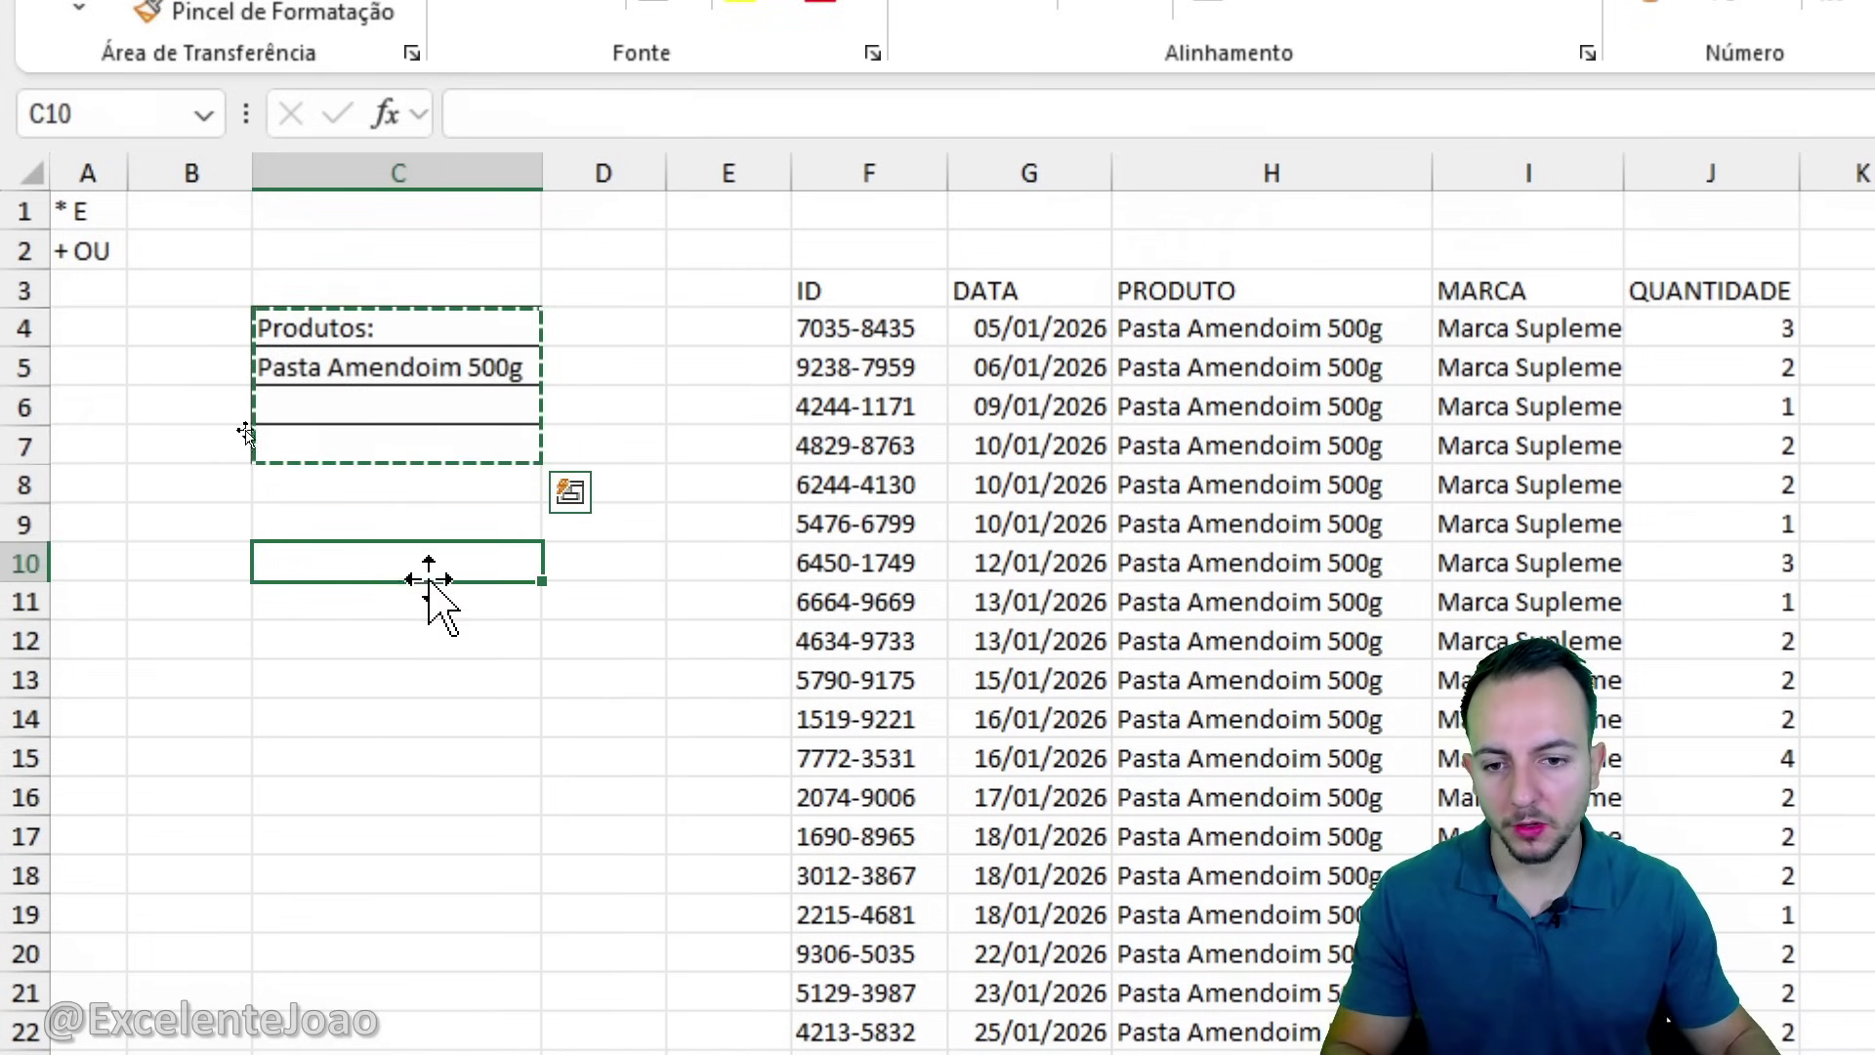
key(ctrl+v)
key(Escape)
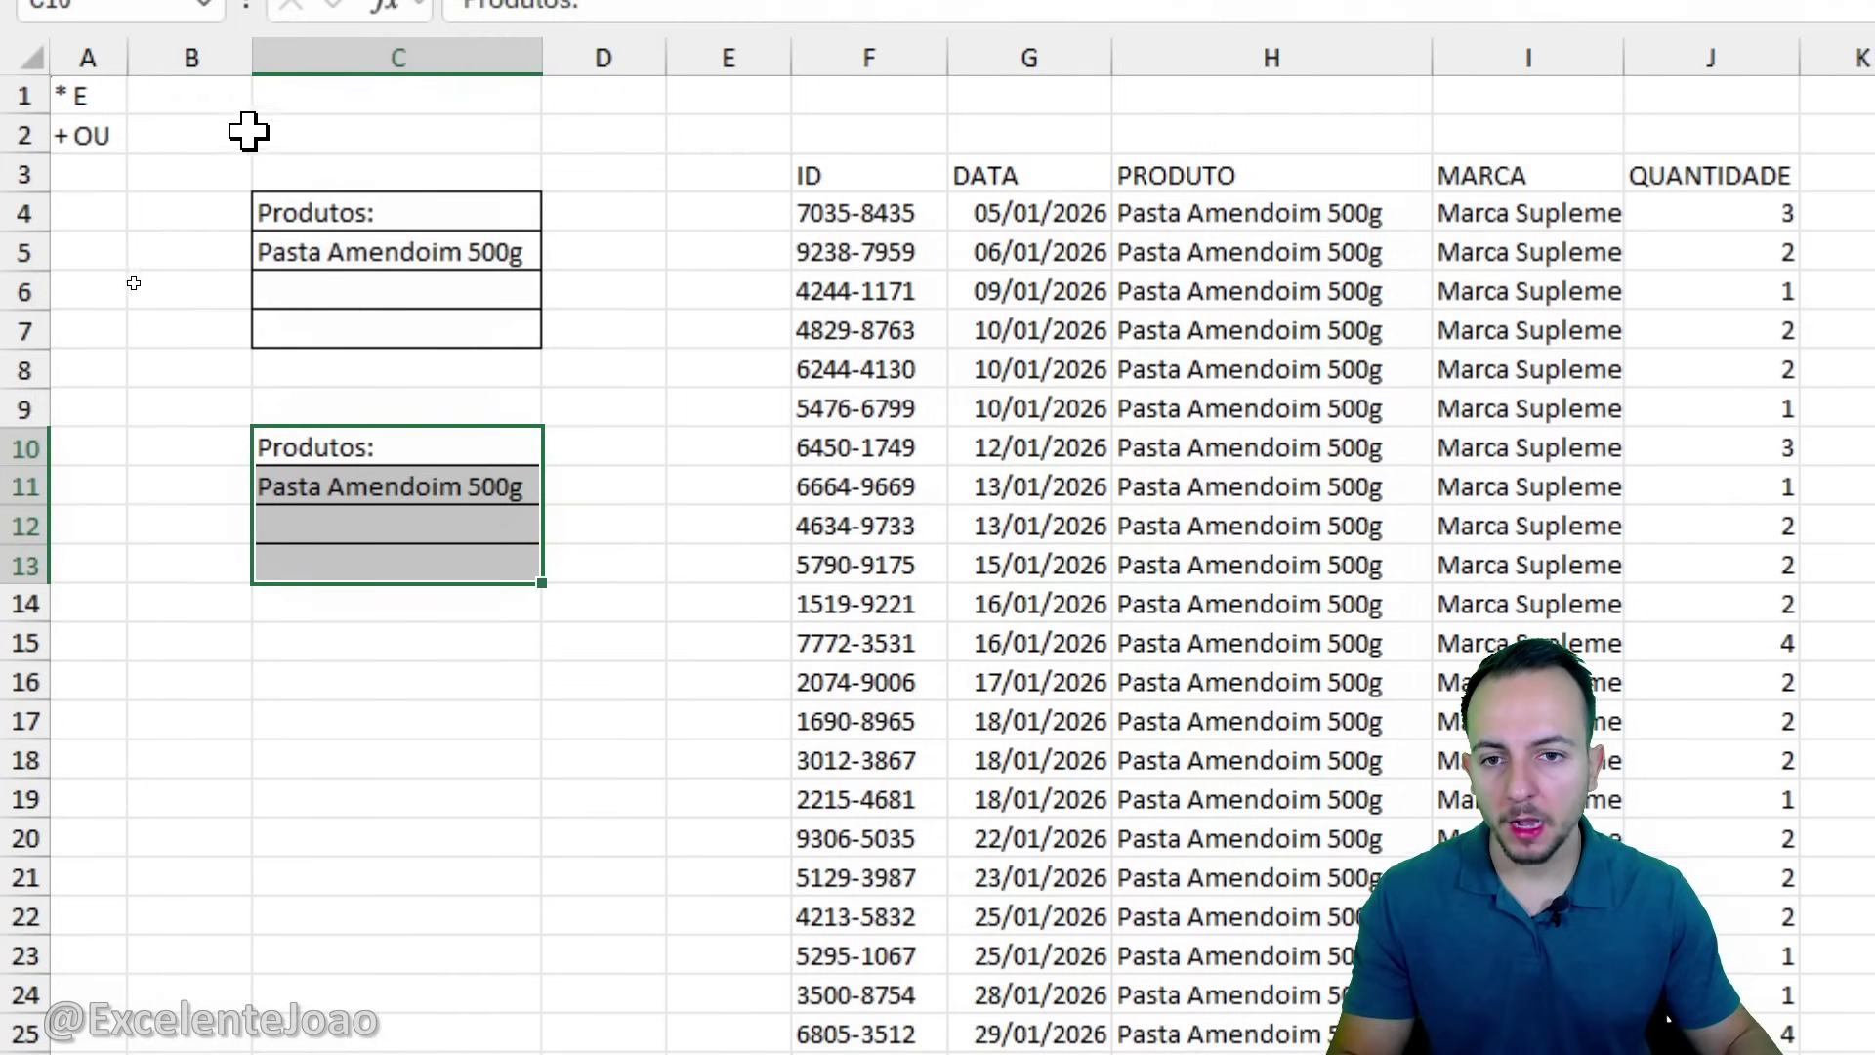
Change the copied block's header in C10 to Lojas: and clear the product beneath it in C11.
click(371, 448)
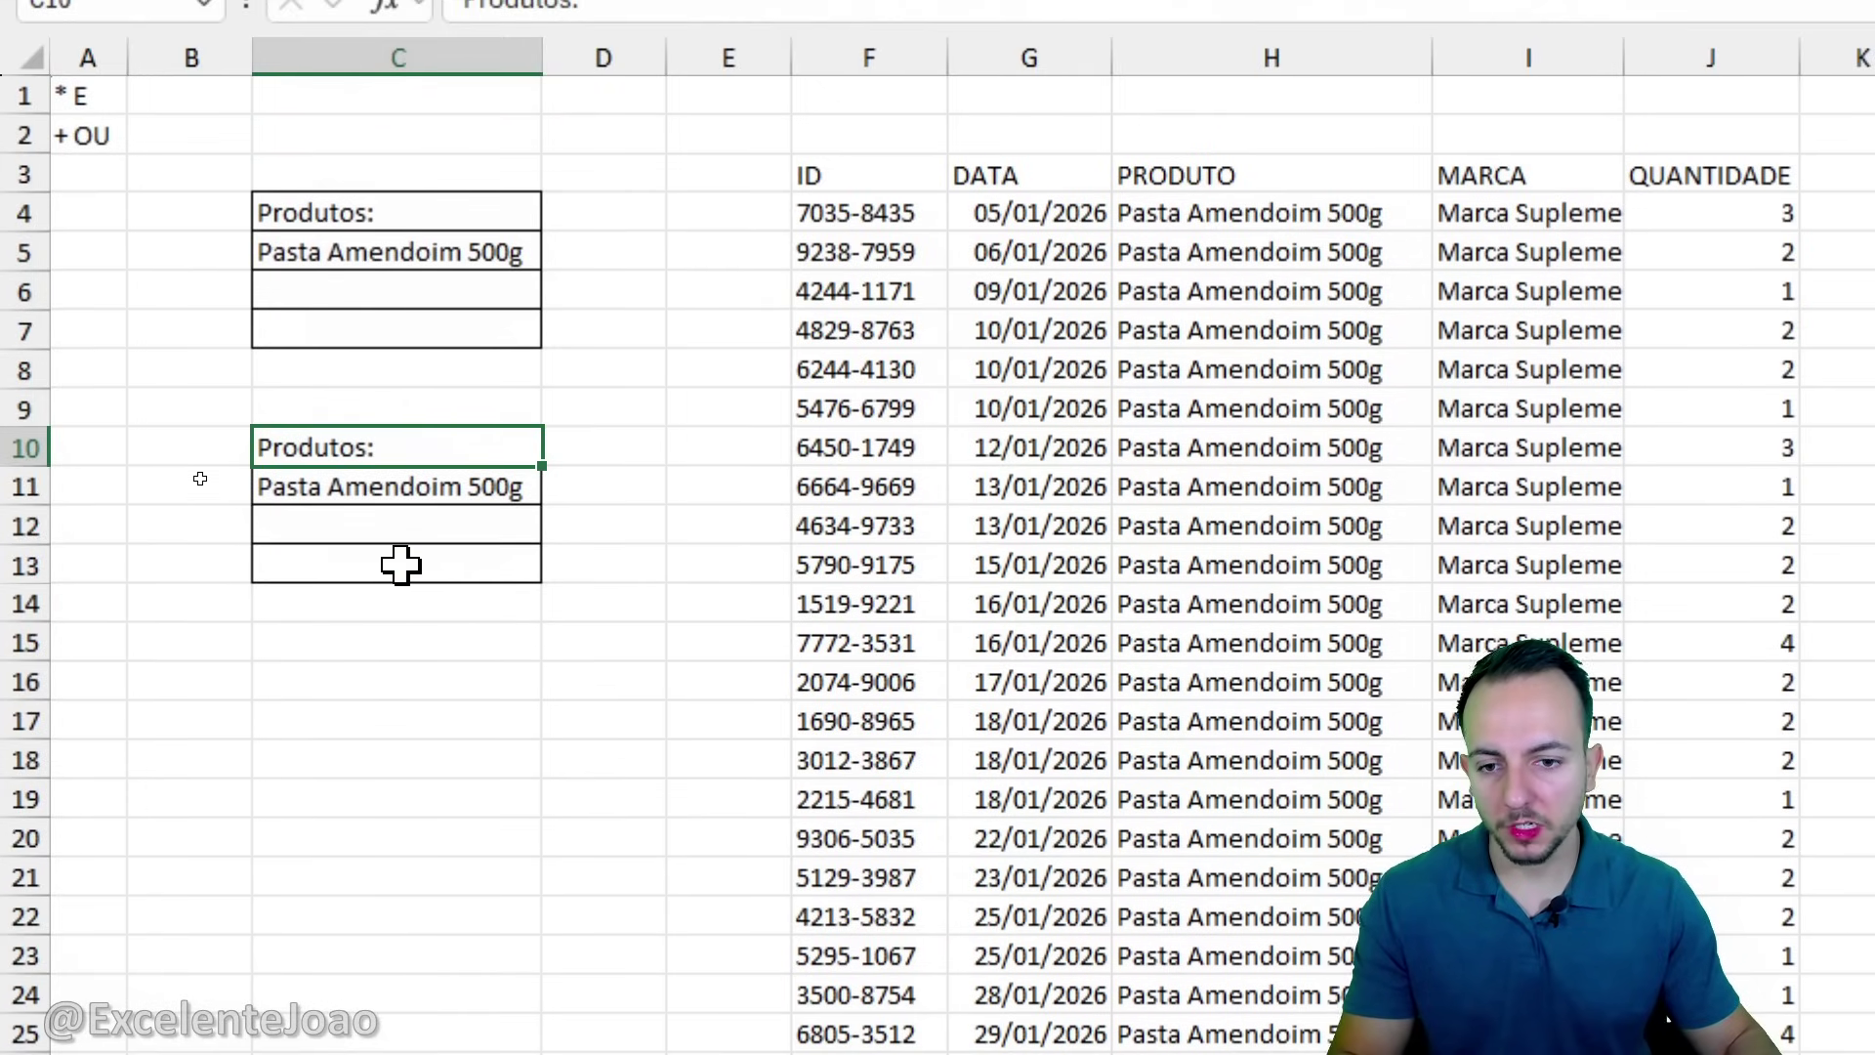
text(Lojas:)
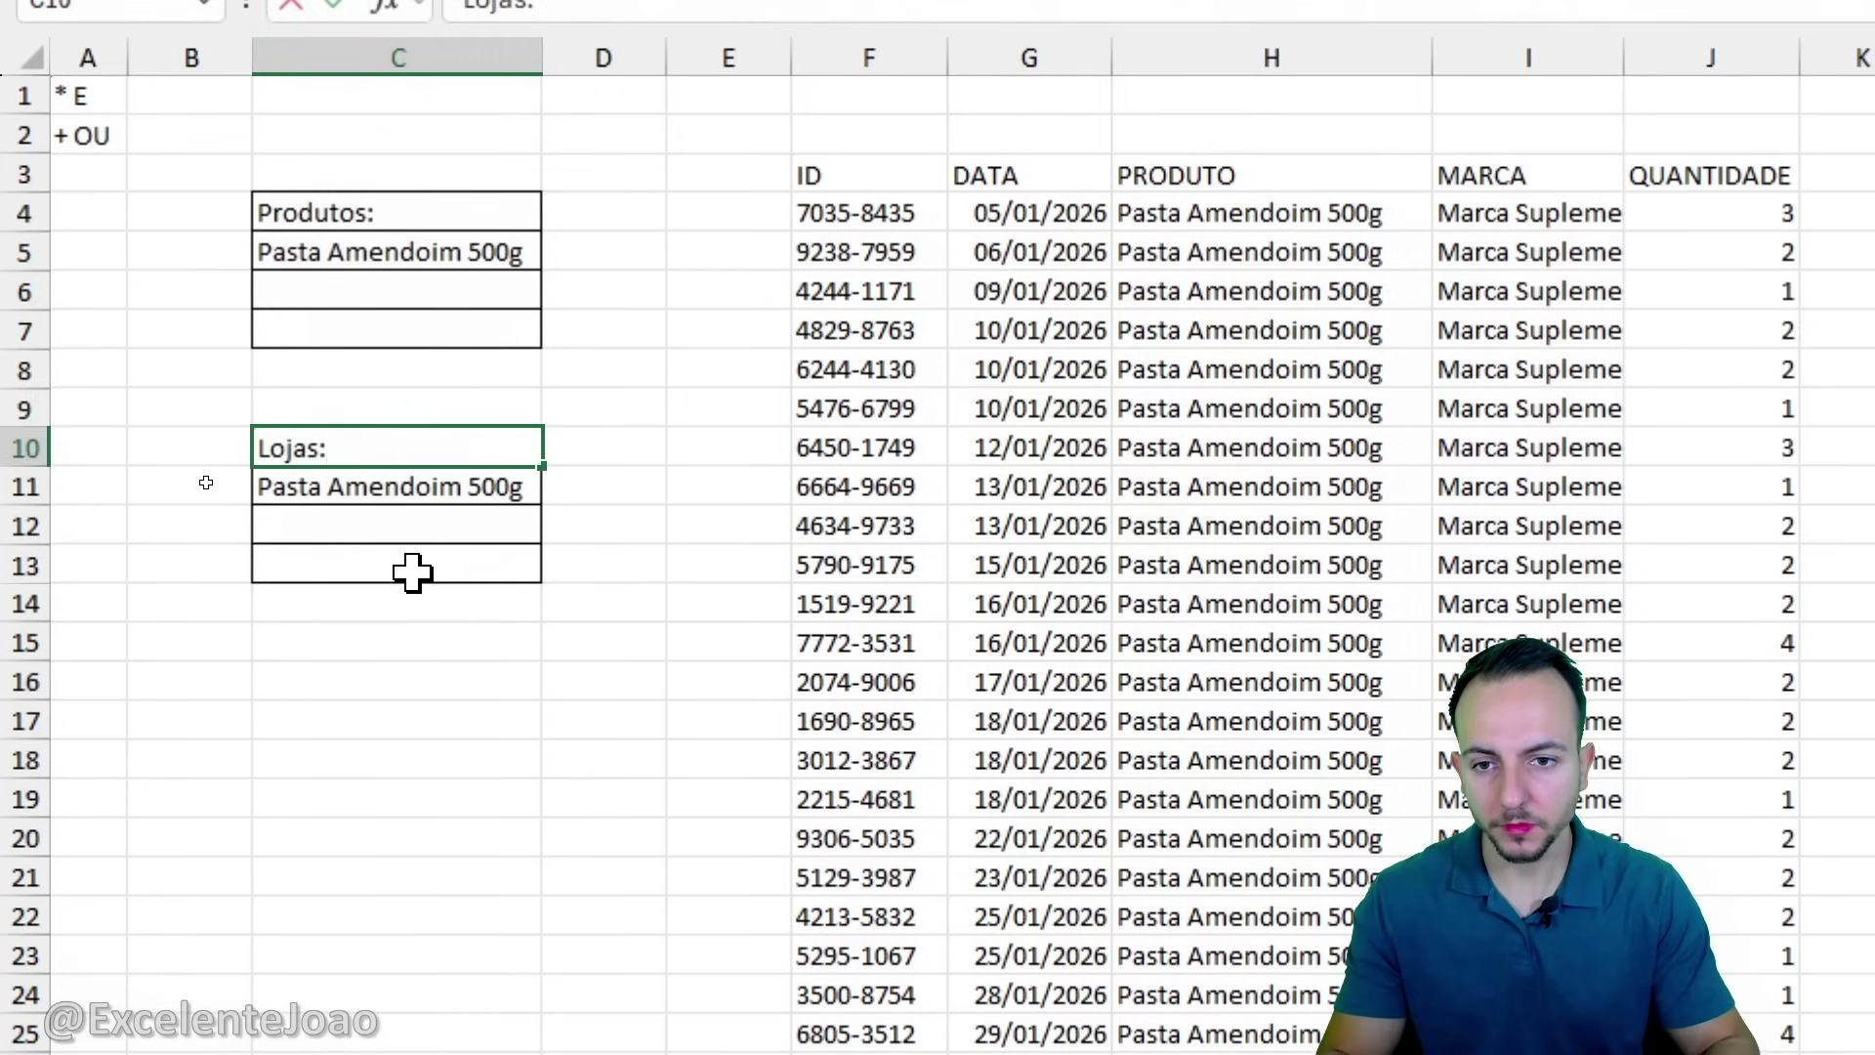
key(Return)
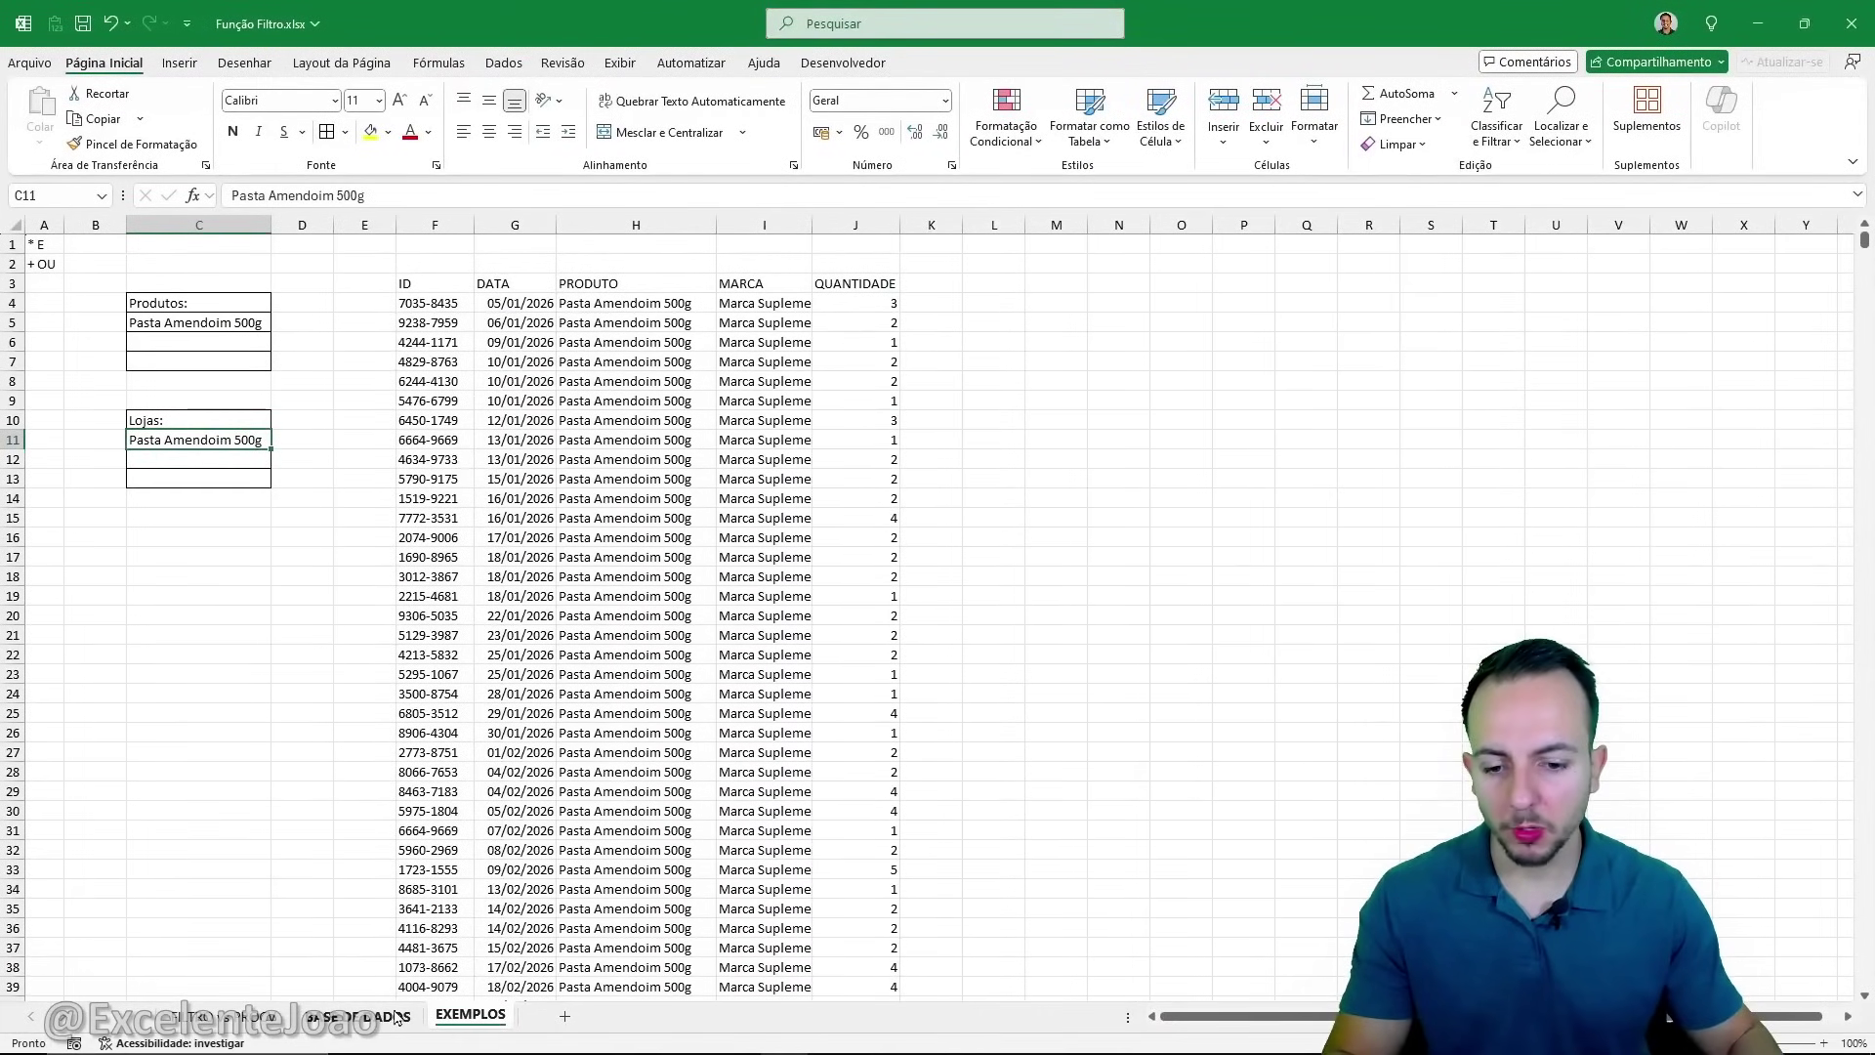
click(396, 1018)
click(470, 1017)
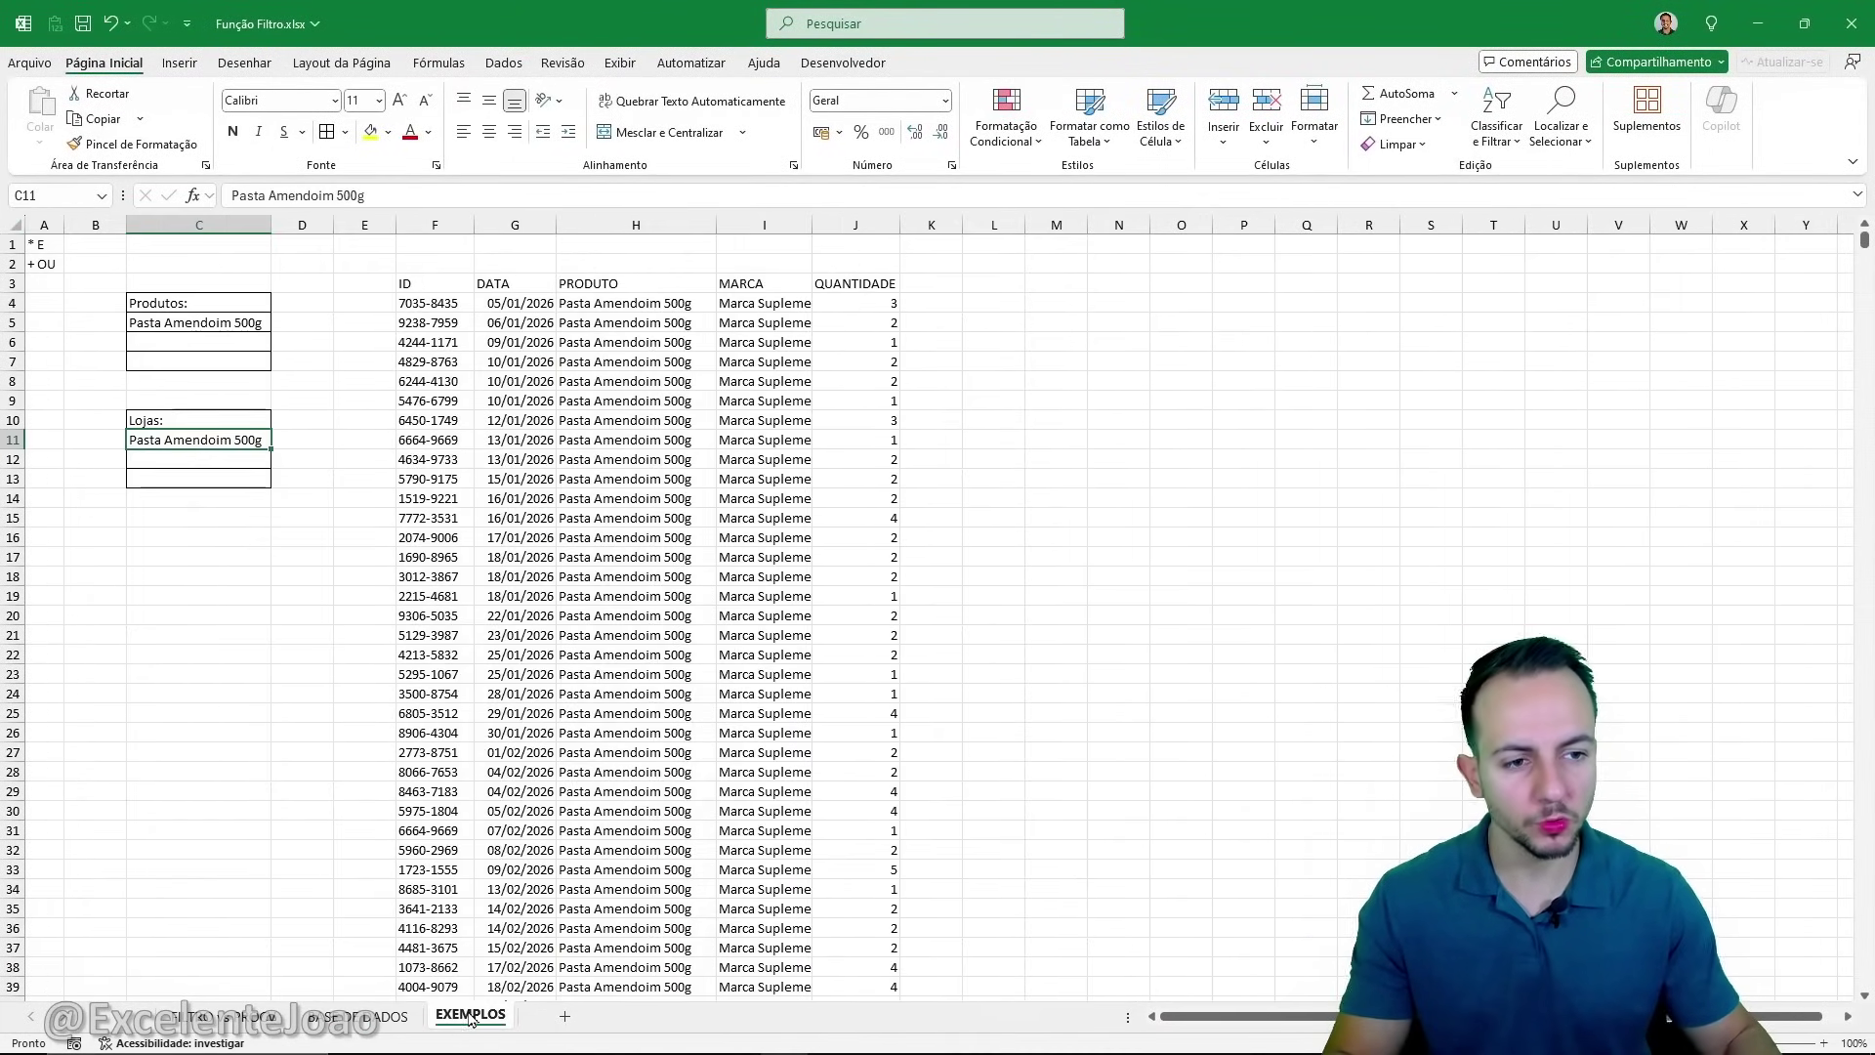
key(Delete)
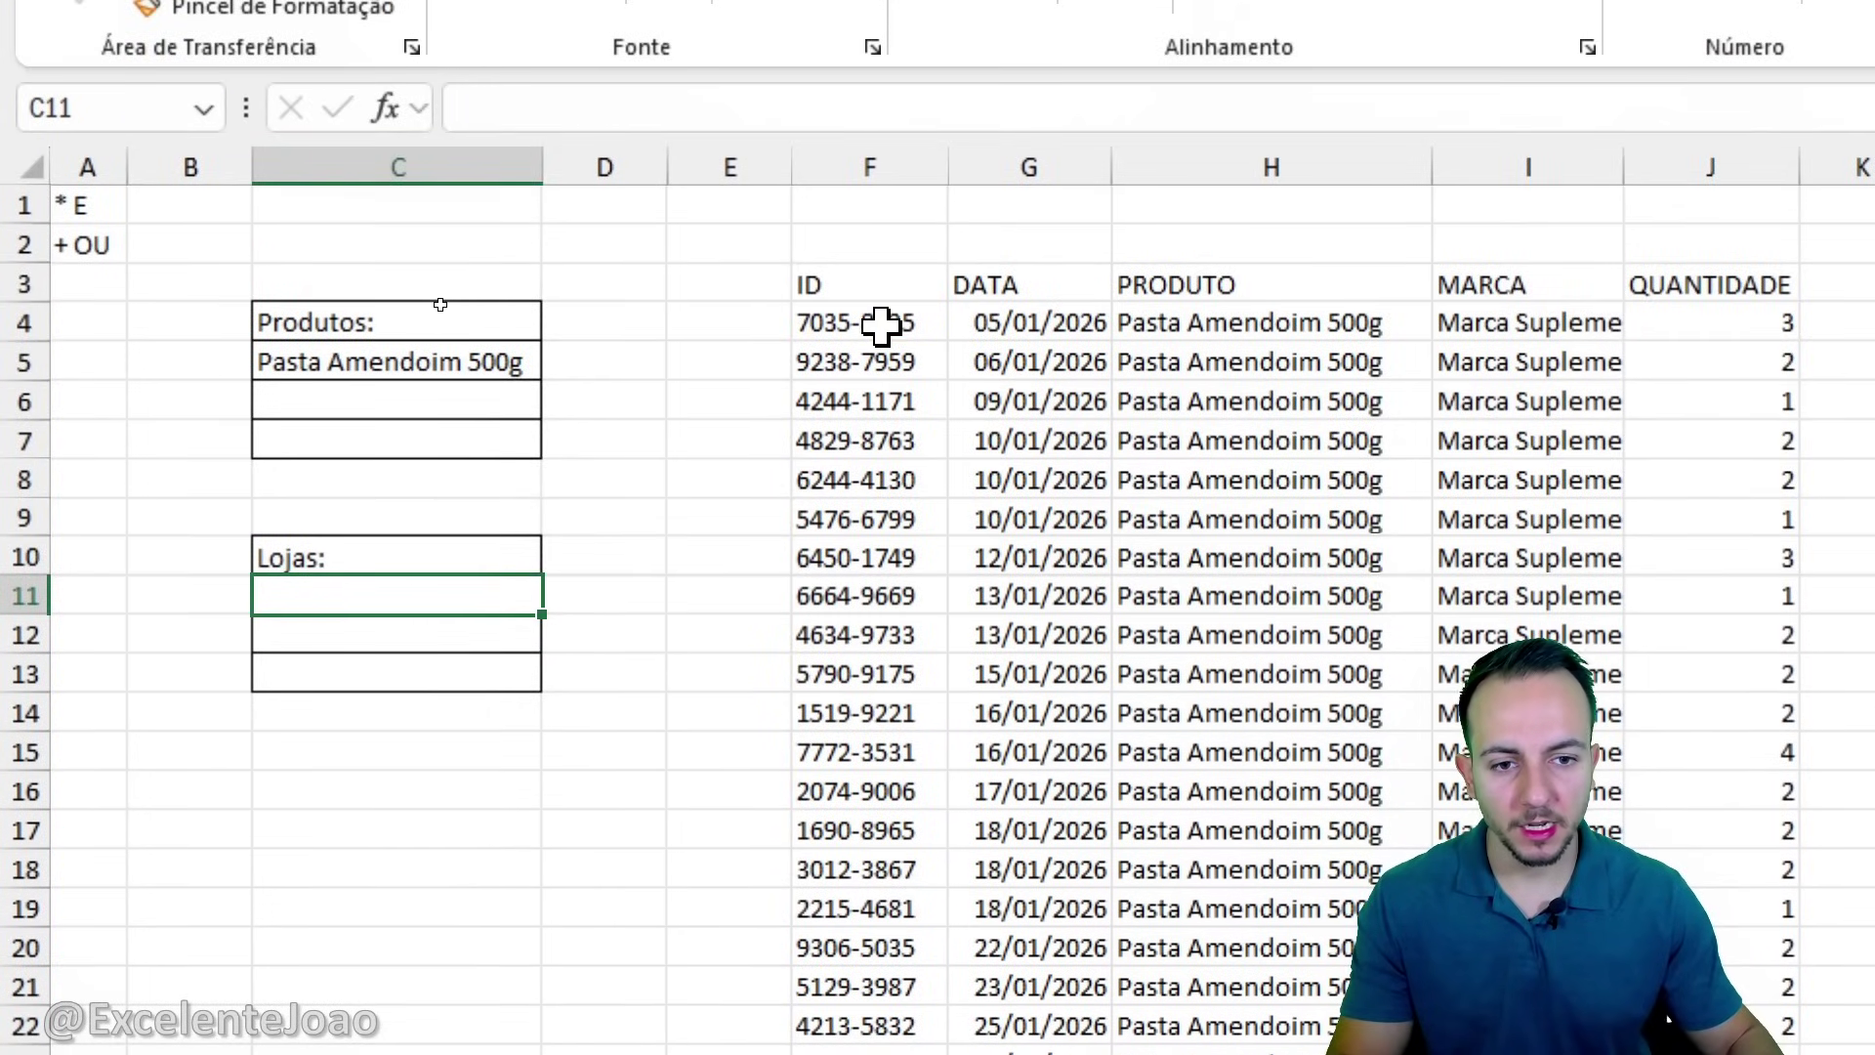
Delete the FILTRO formula from F4 and clear the remaining product from C5.
click(881, 326)
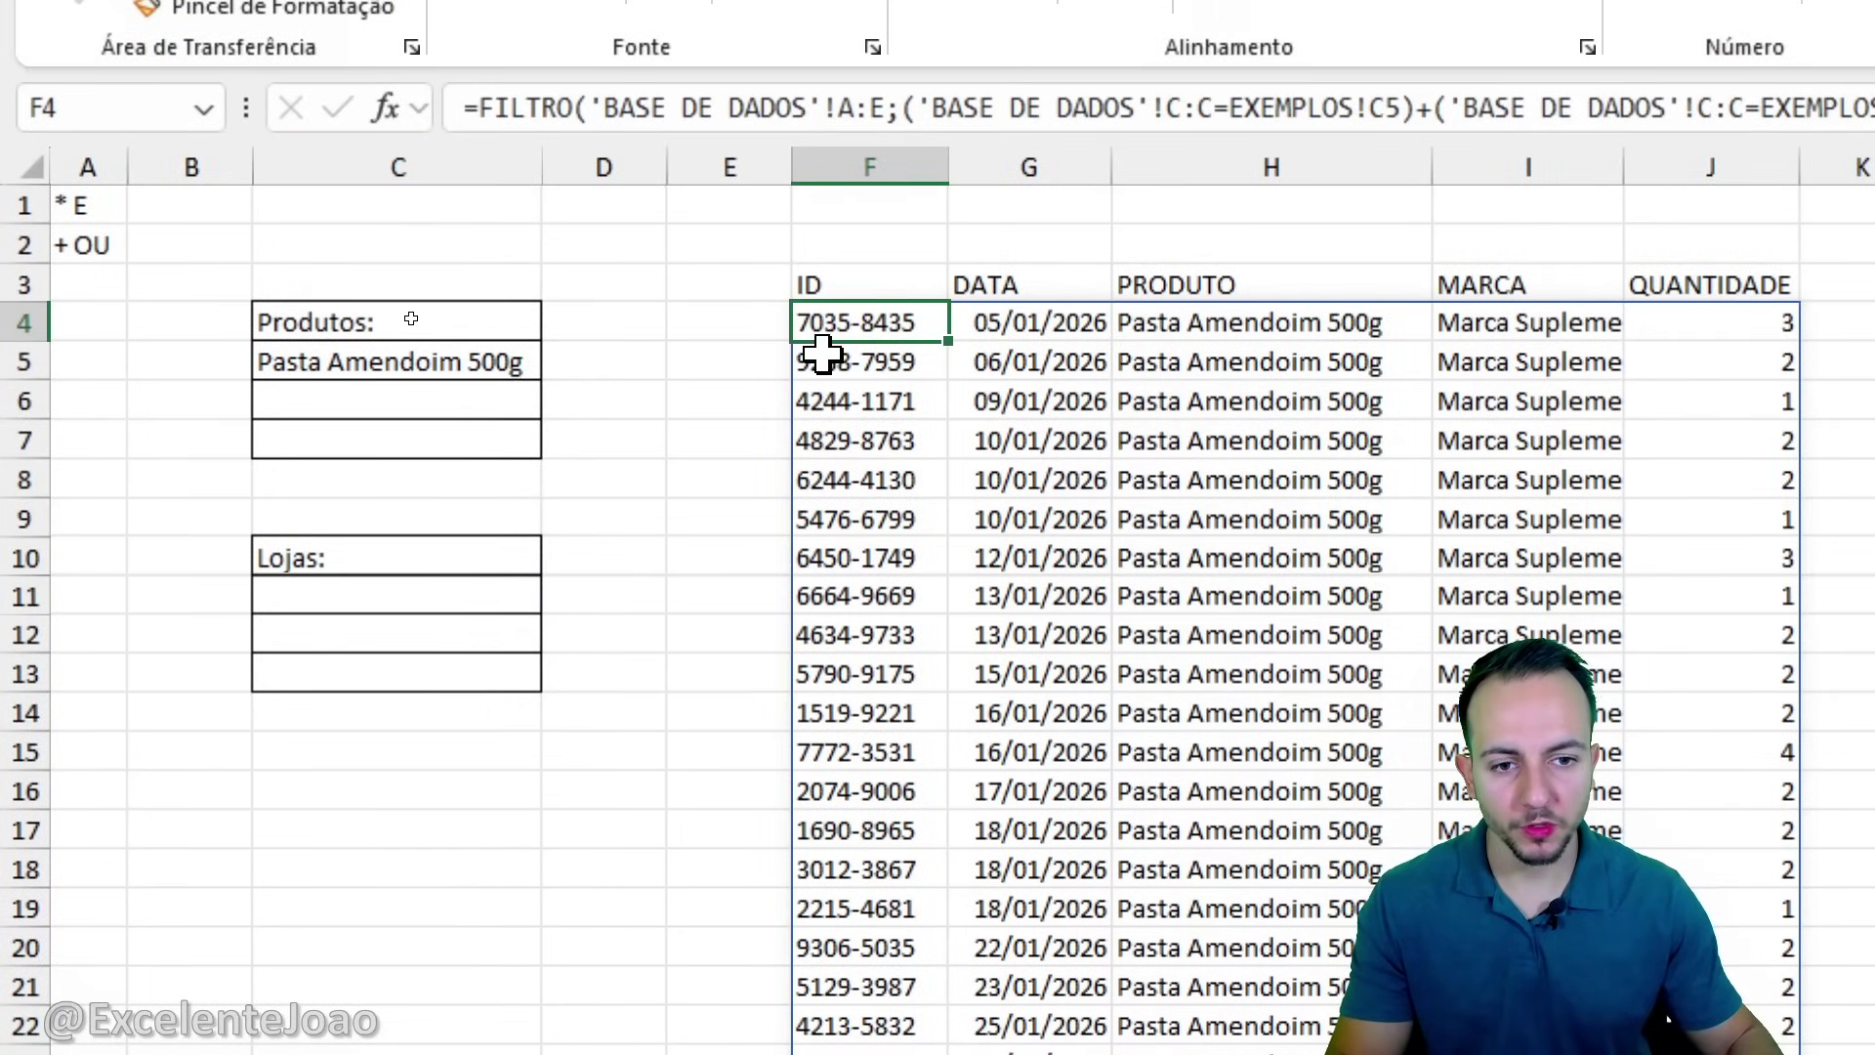
key(Escape)
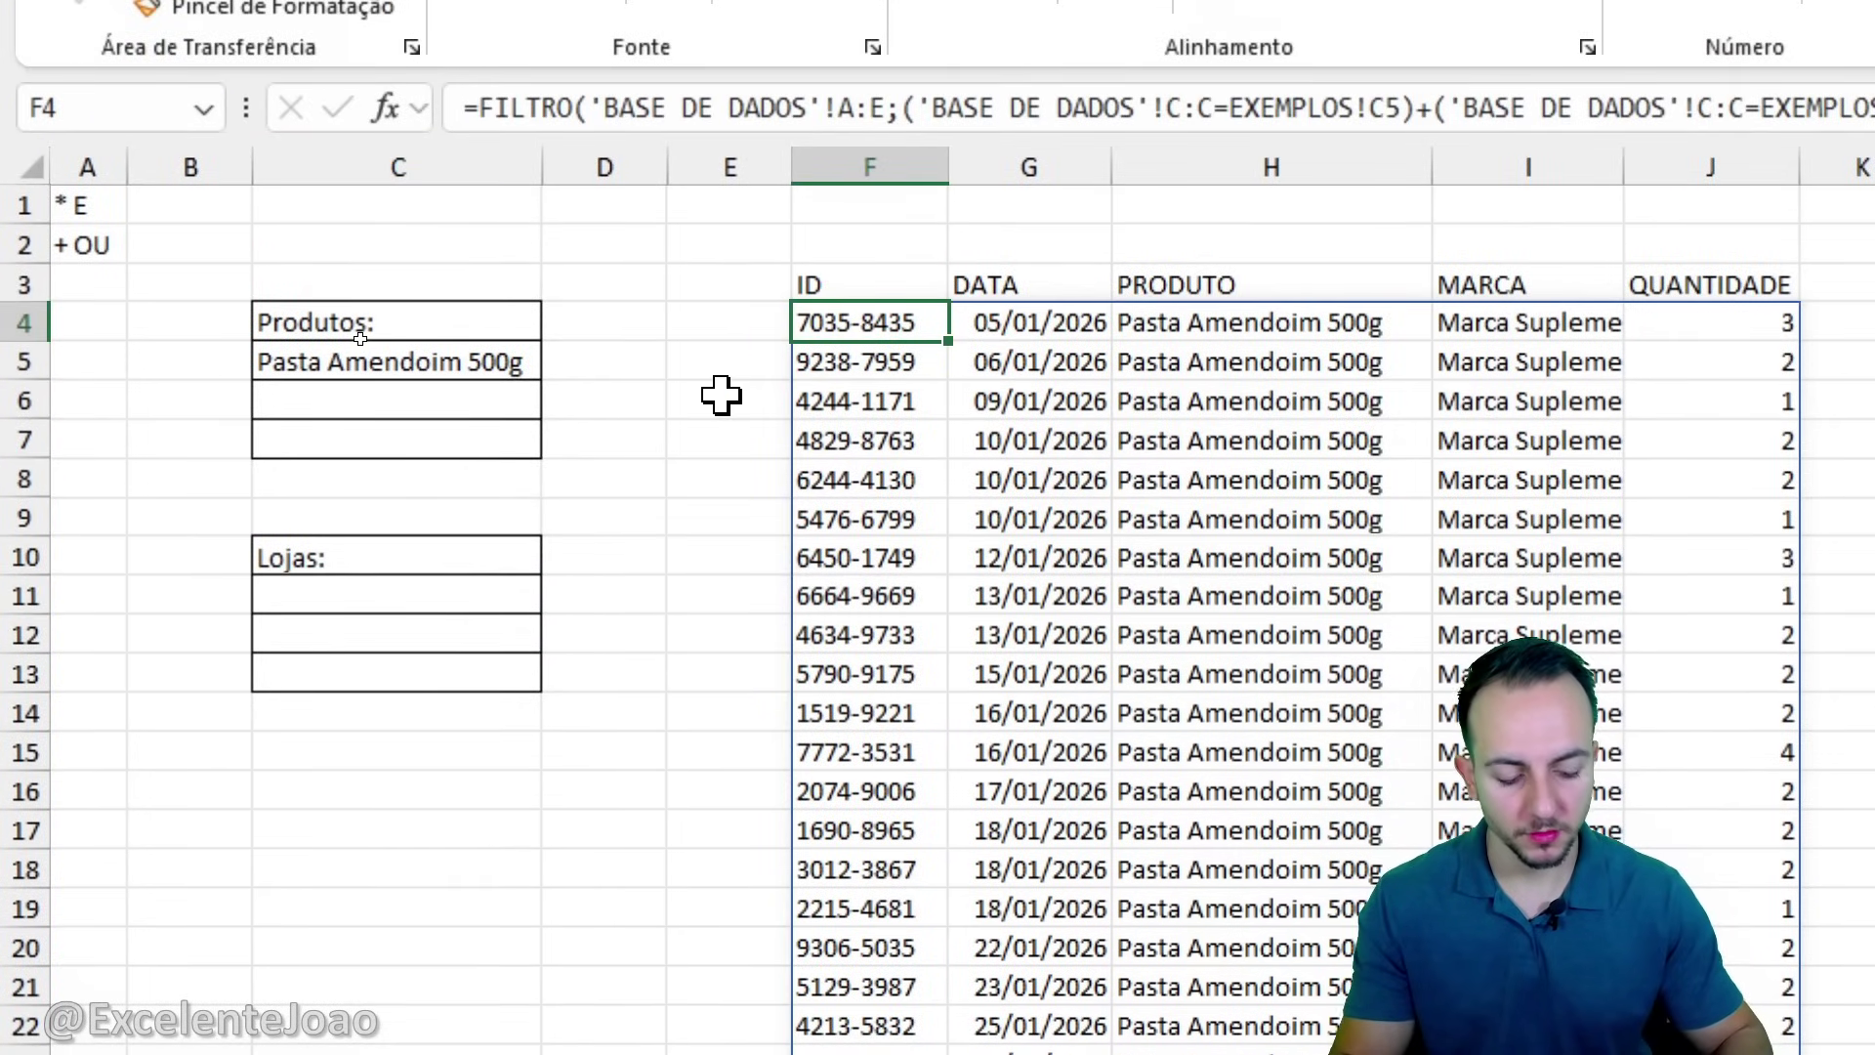
key(Delete)
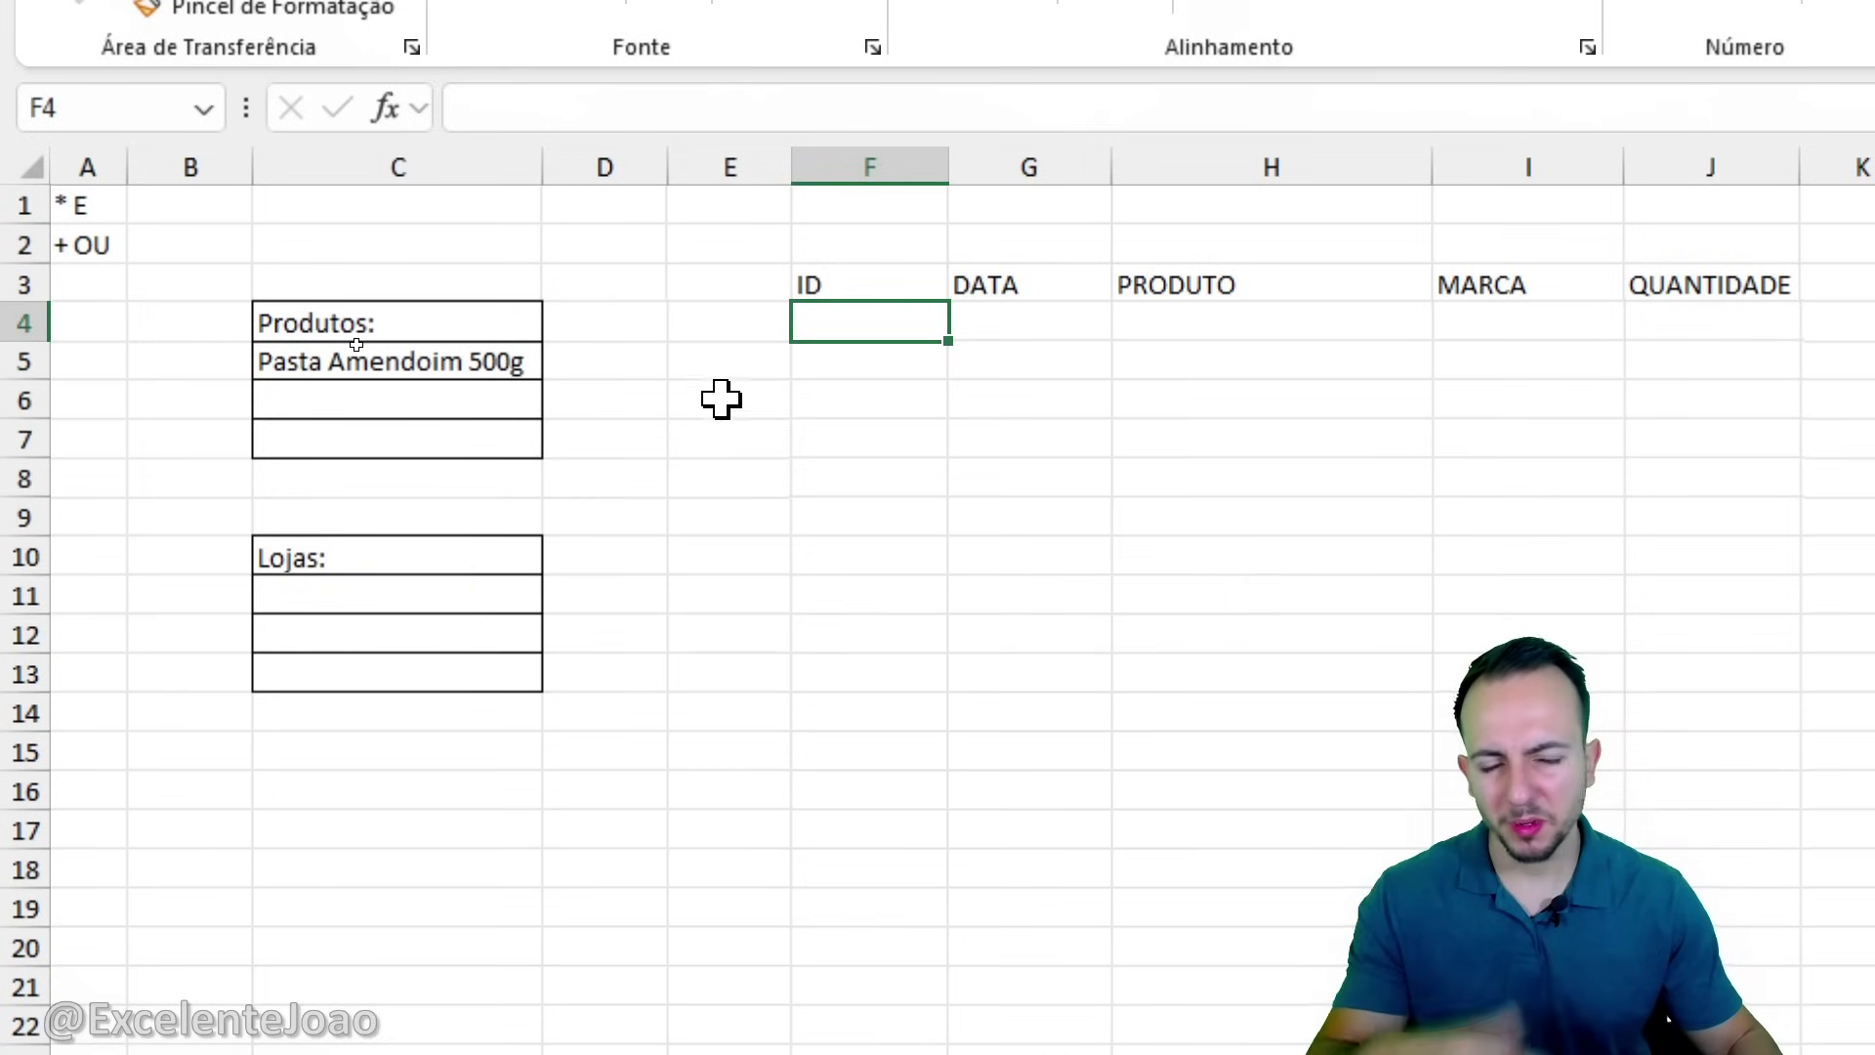
click(416, 593)
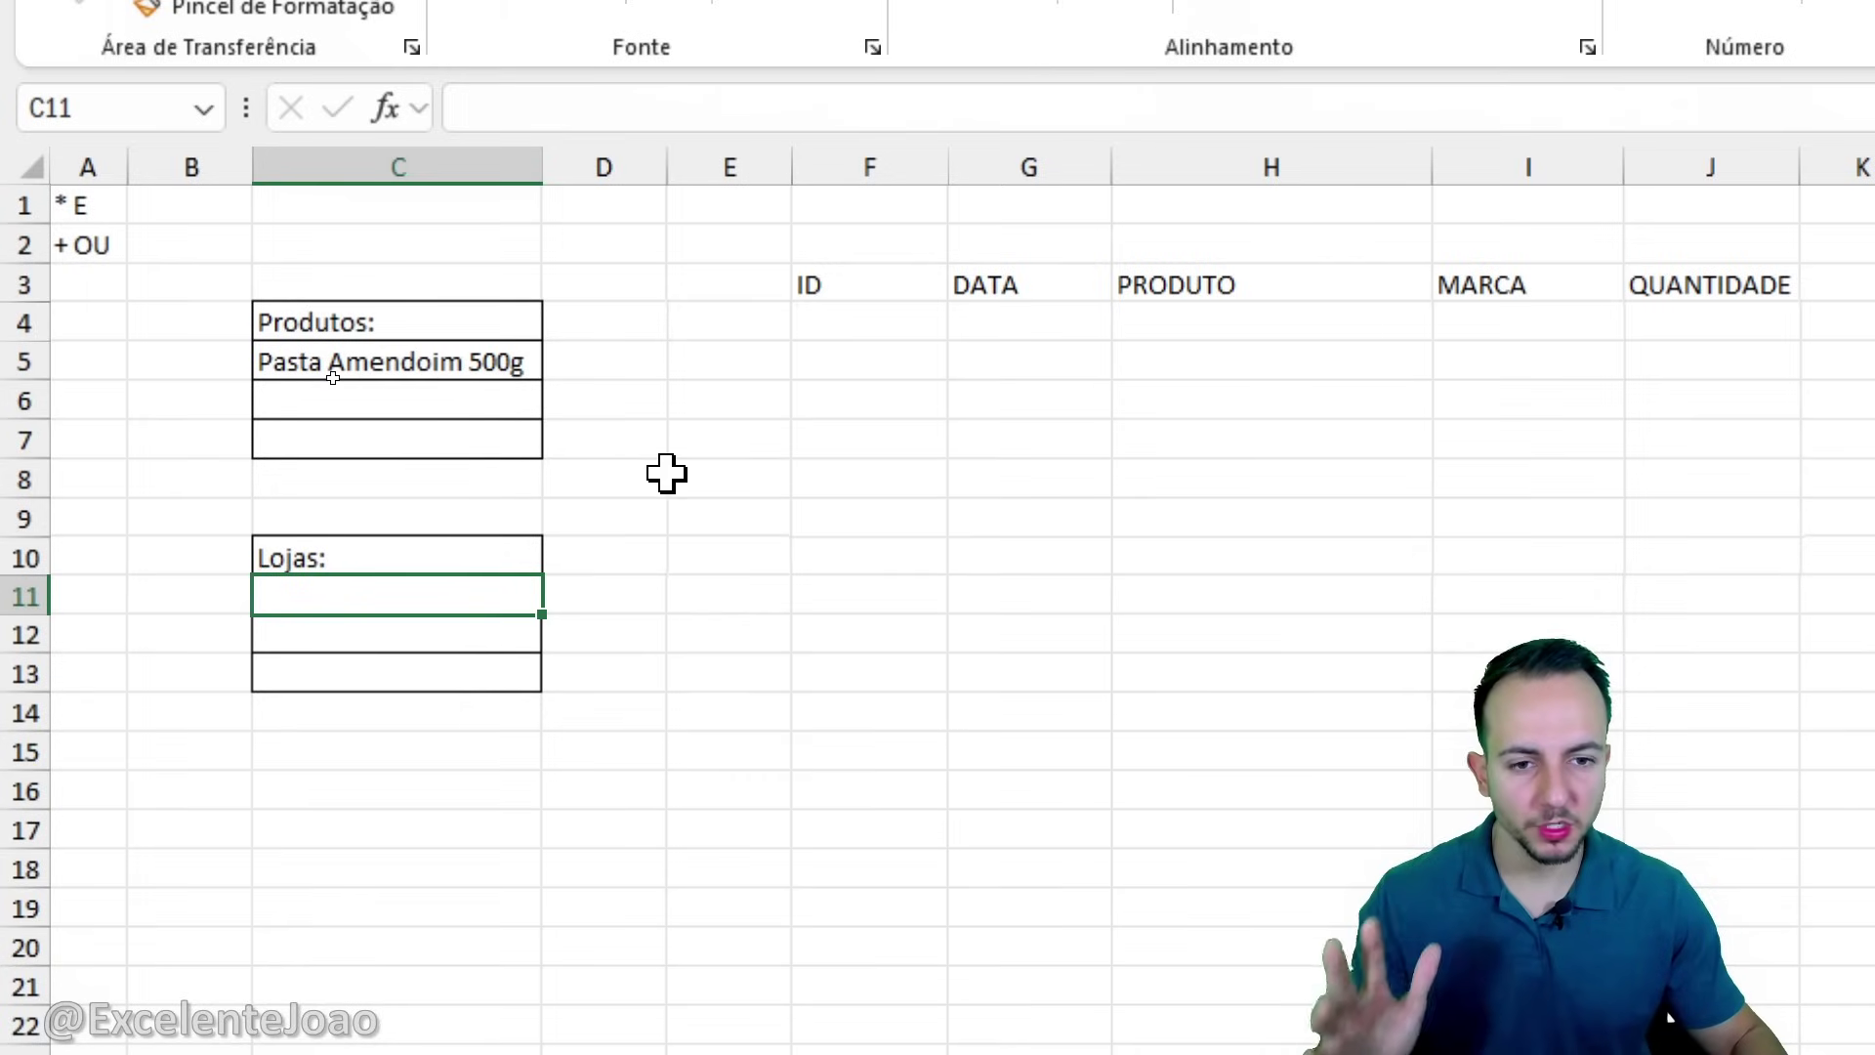
click(770, 322)
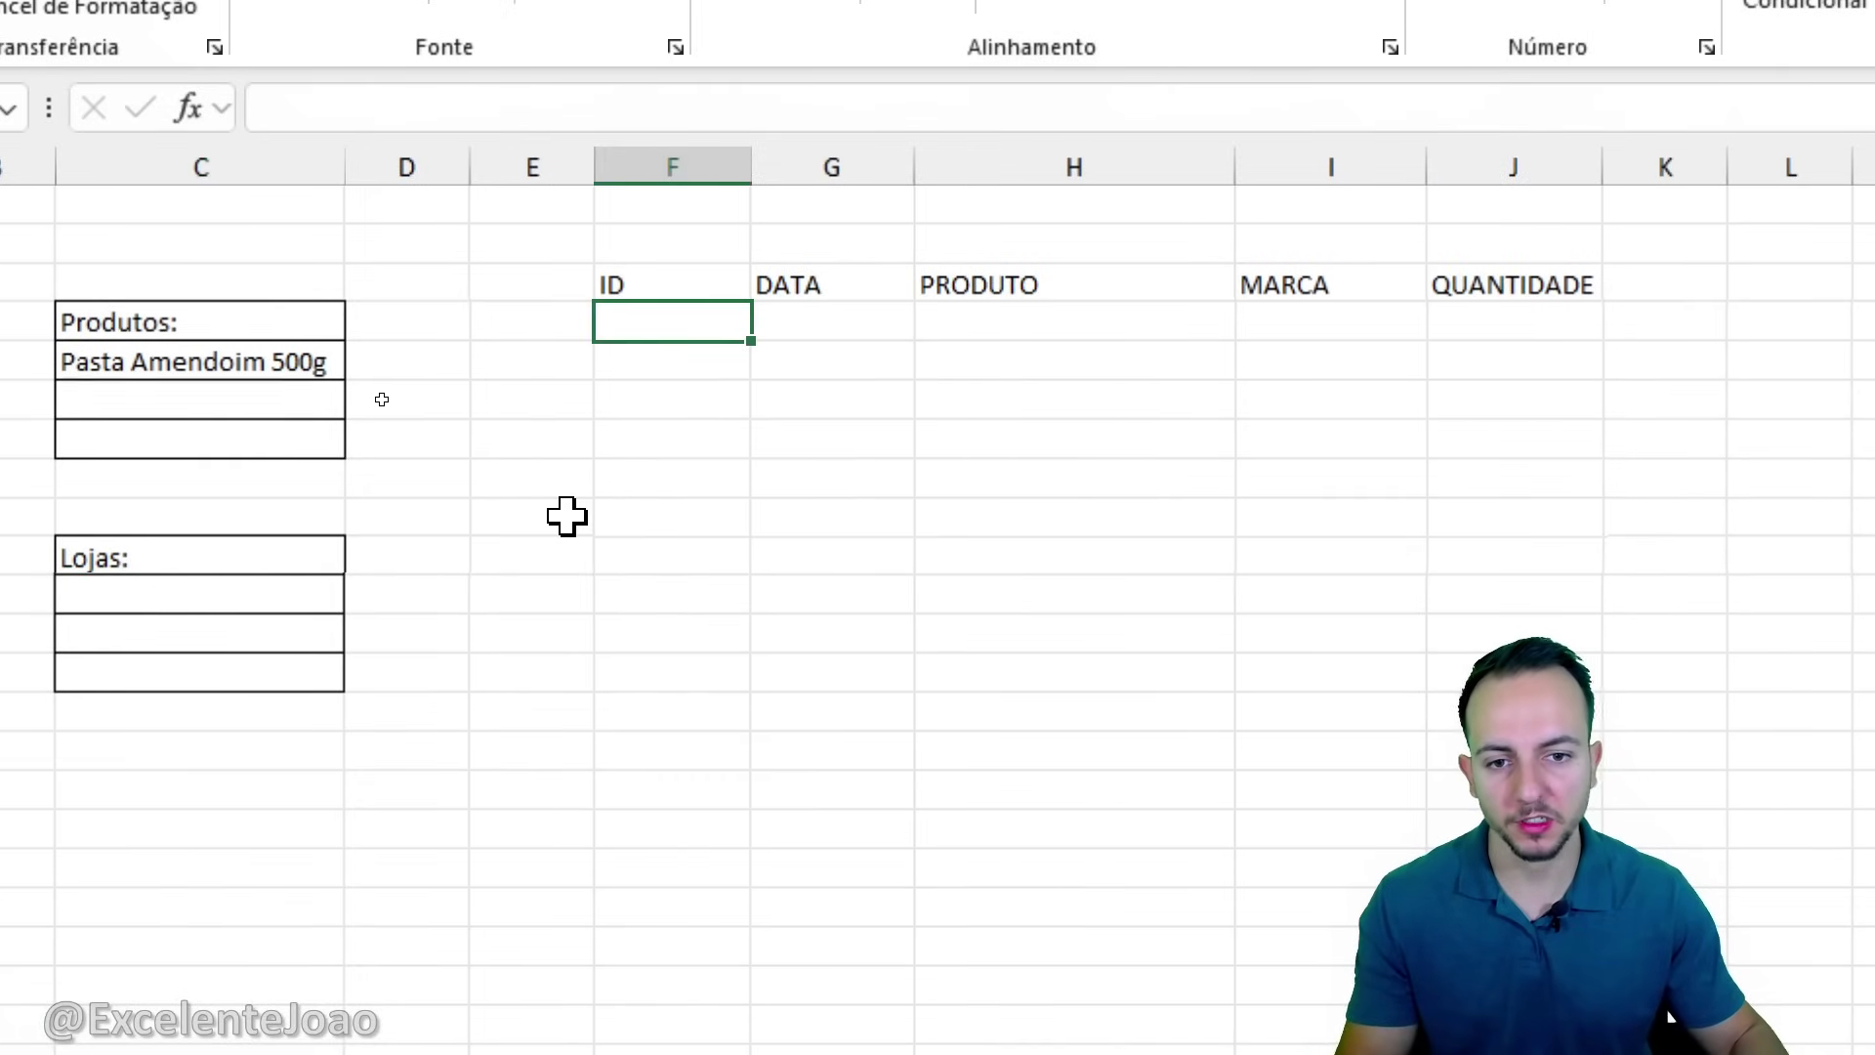
click(344, 354)
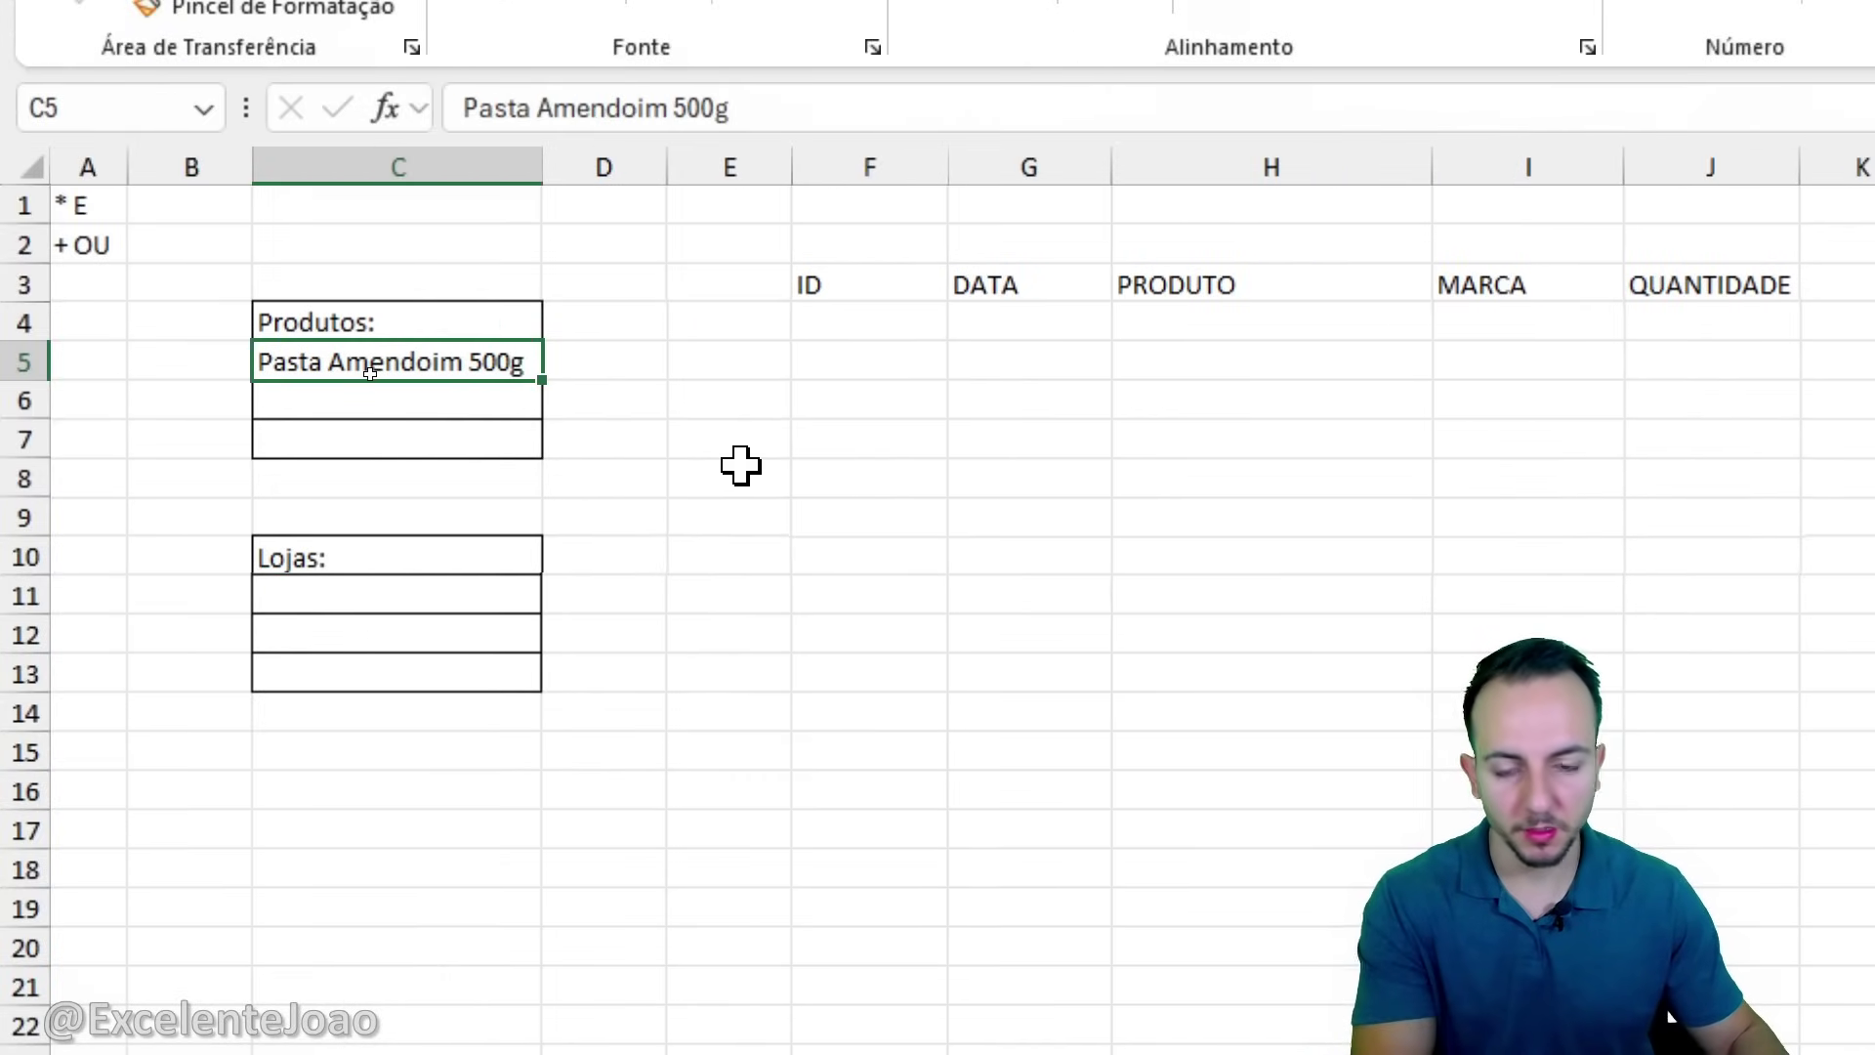
key(Delete)
Start a FILTRO formula in F4 of EXEMPLOS with BASE DE DADOS columns A:L as its array.
click(869, 322)
text(=filtro)
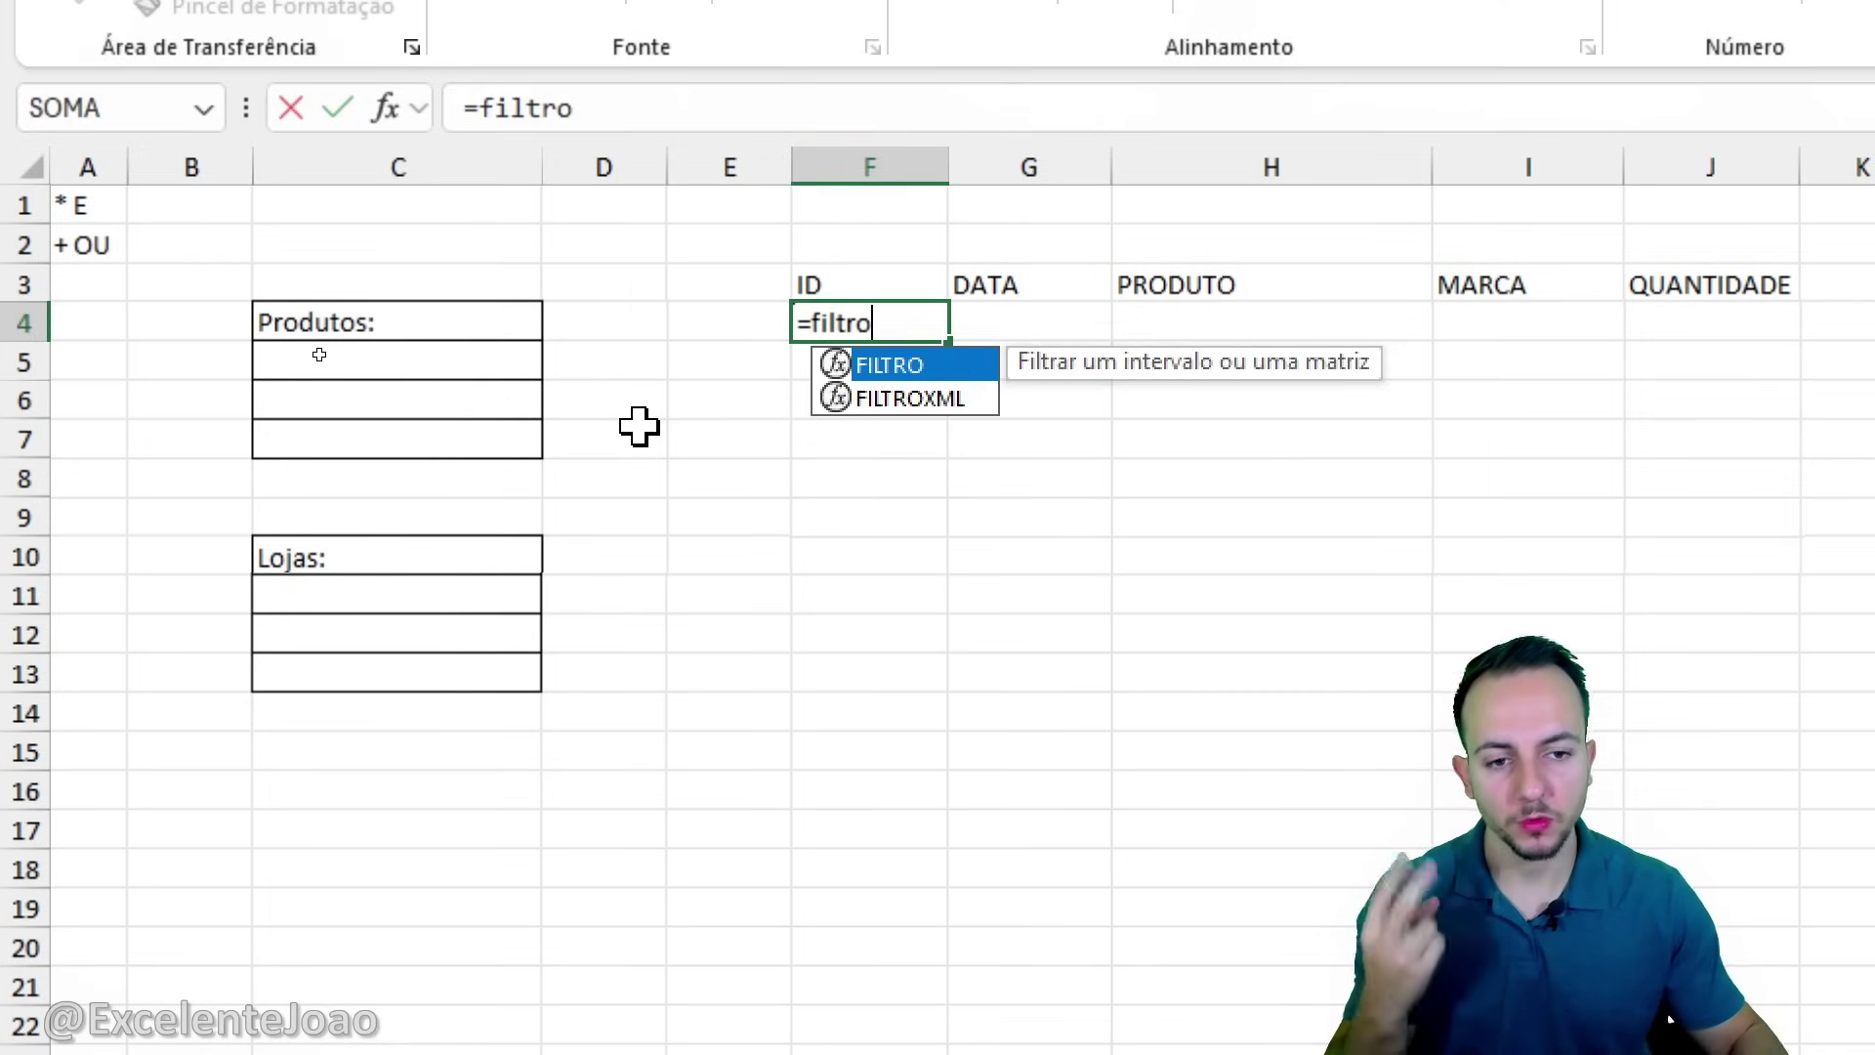
key(Tab)
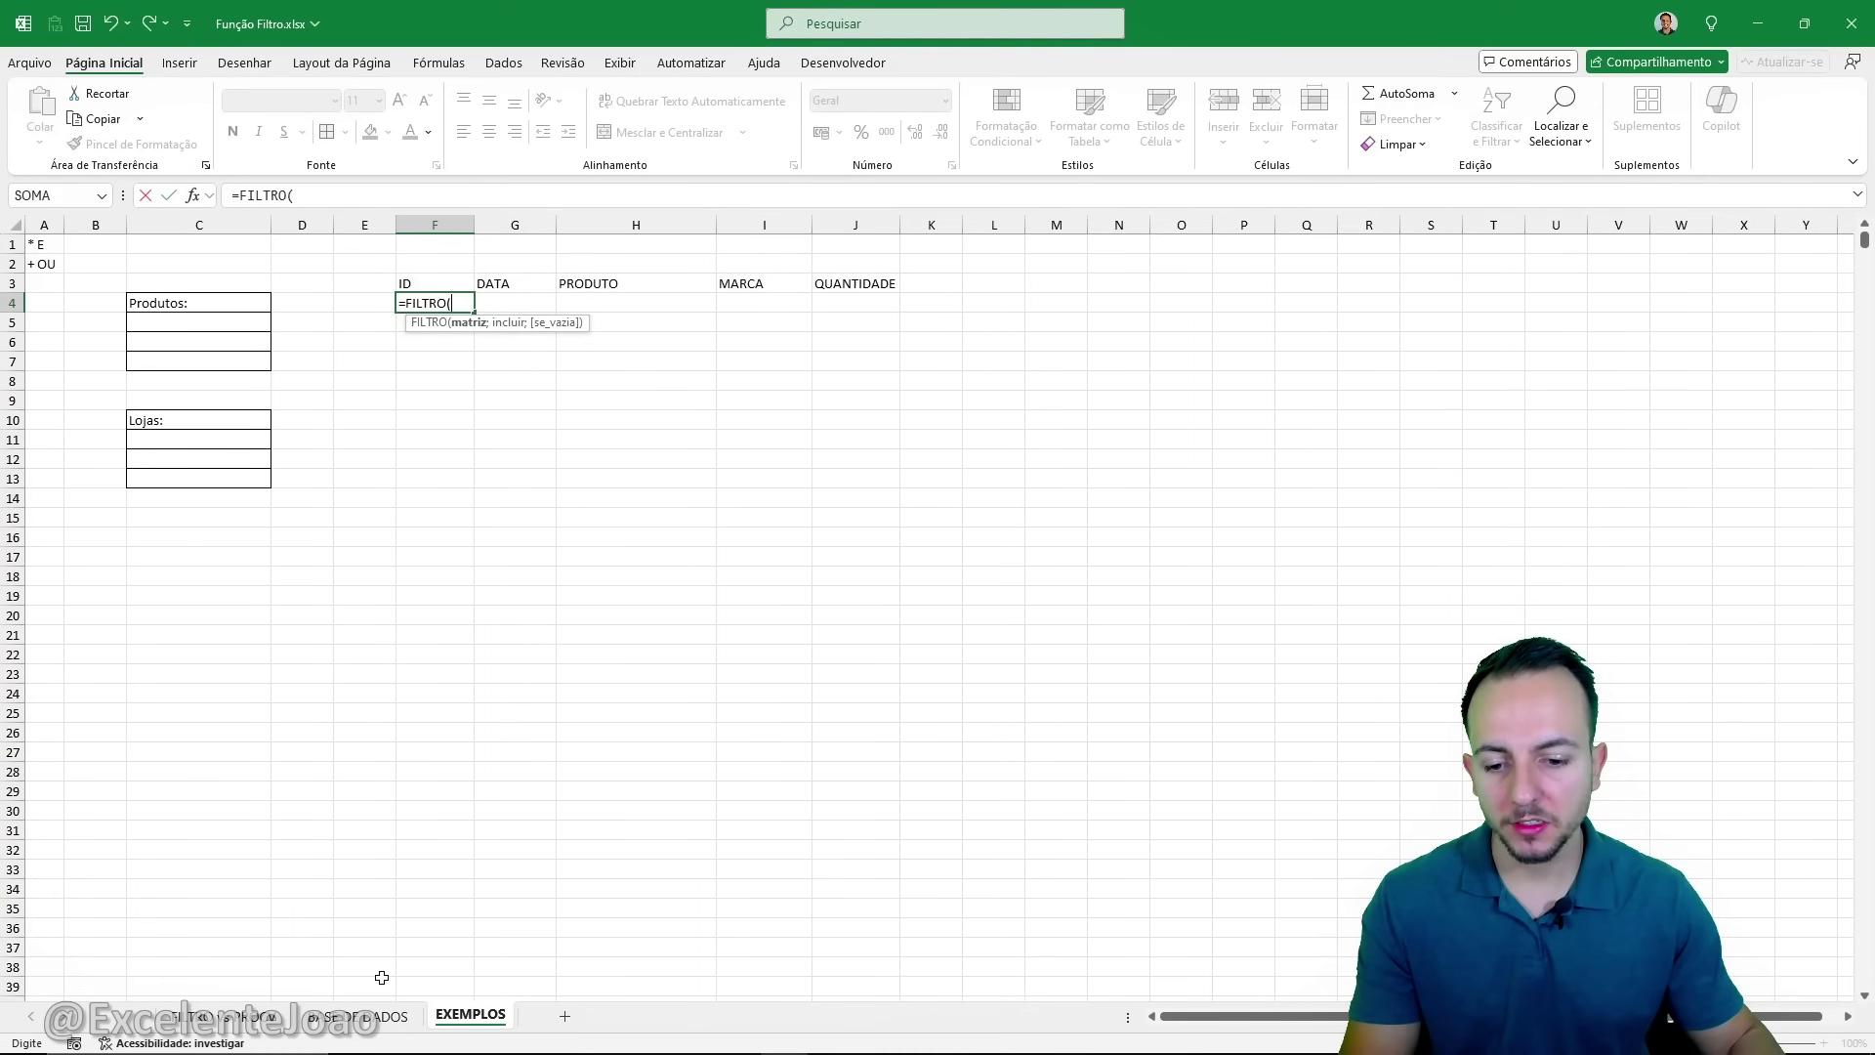
key(ctrl+Page_Up)
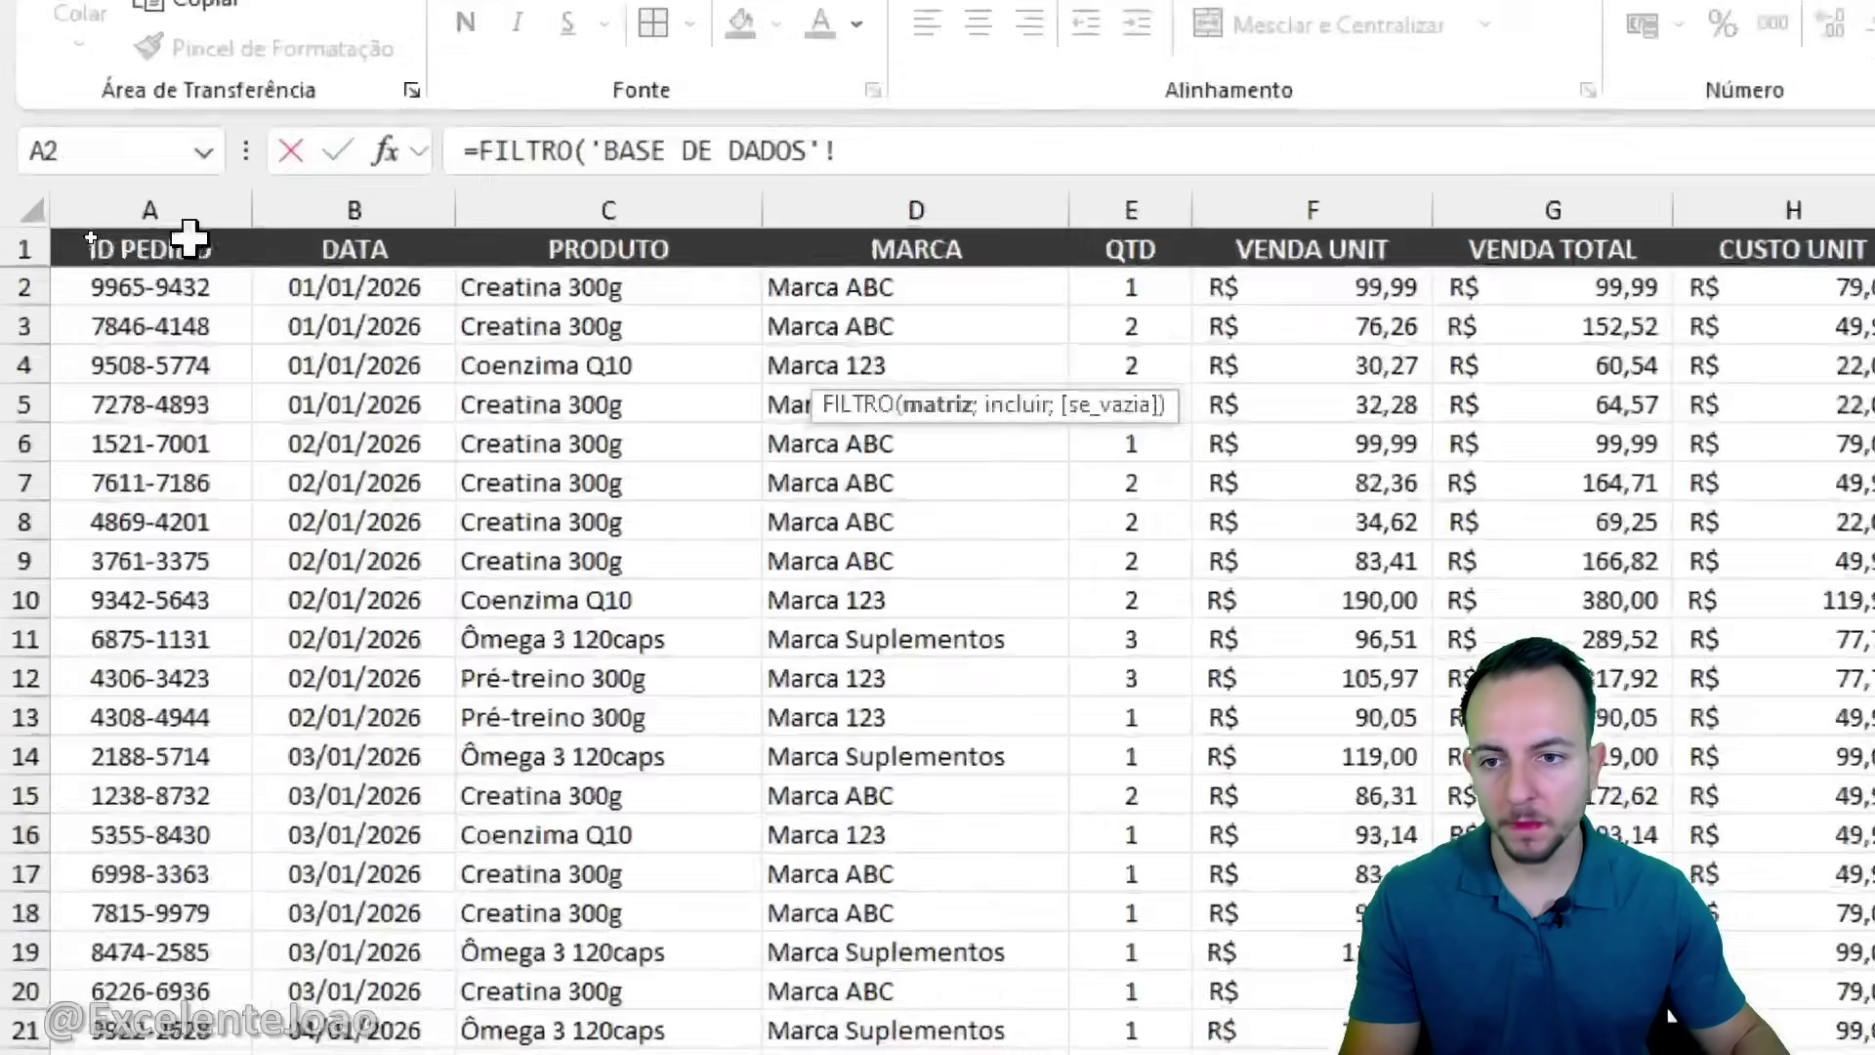
drag(147, 201, 1138, 210)
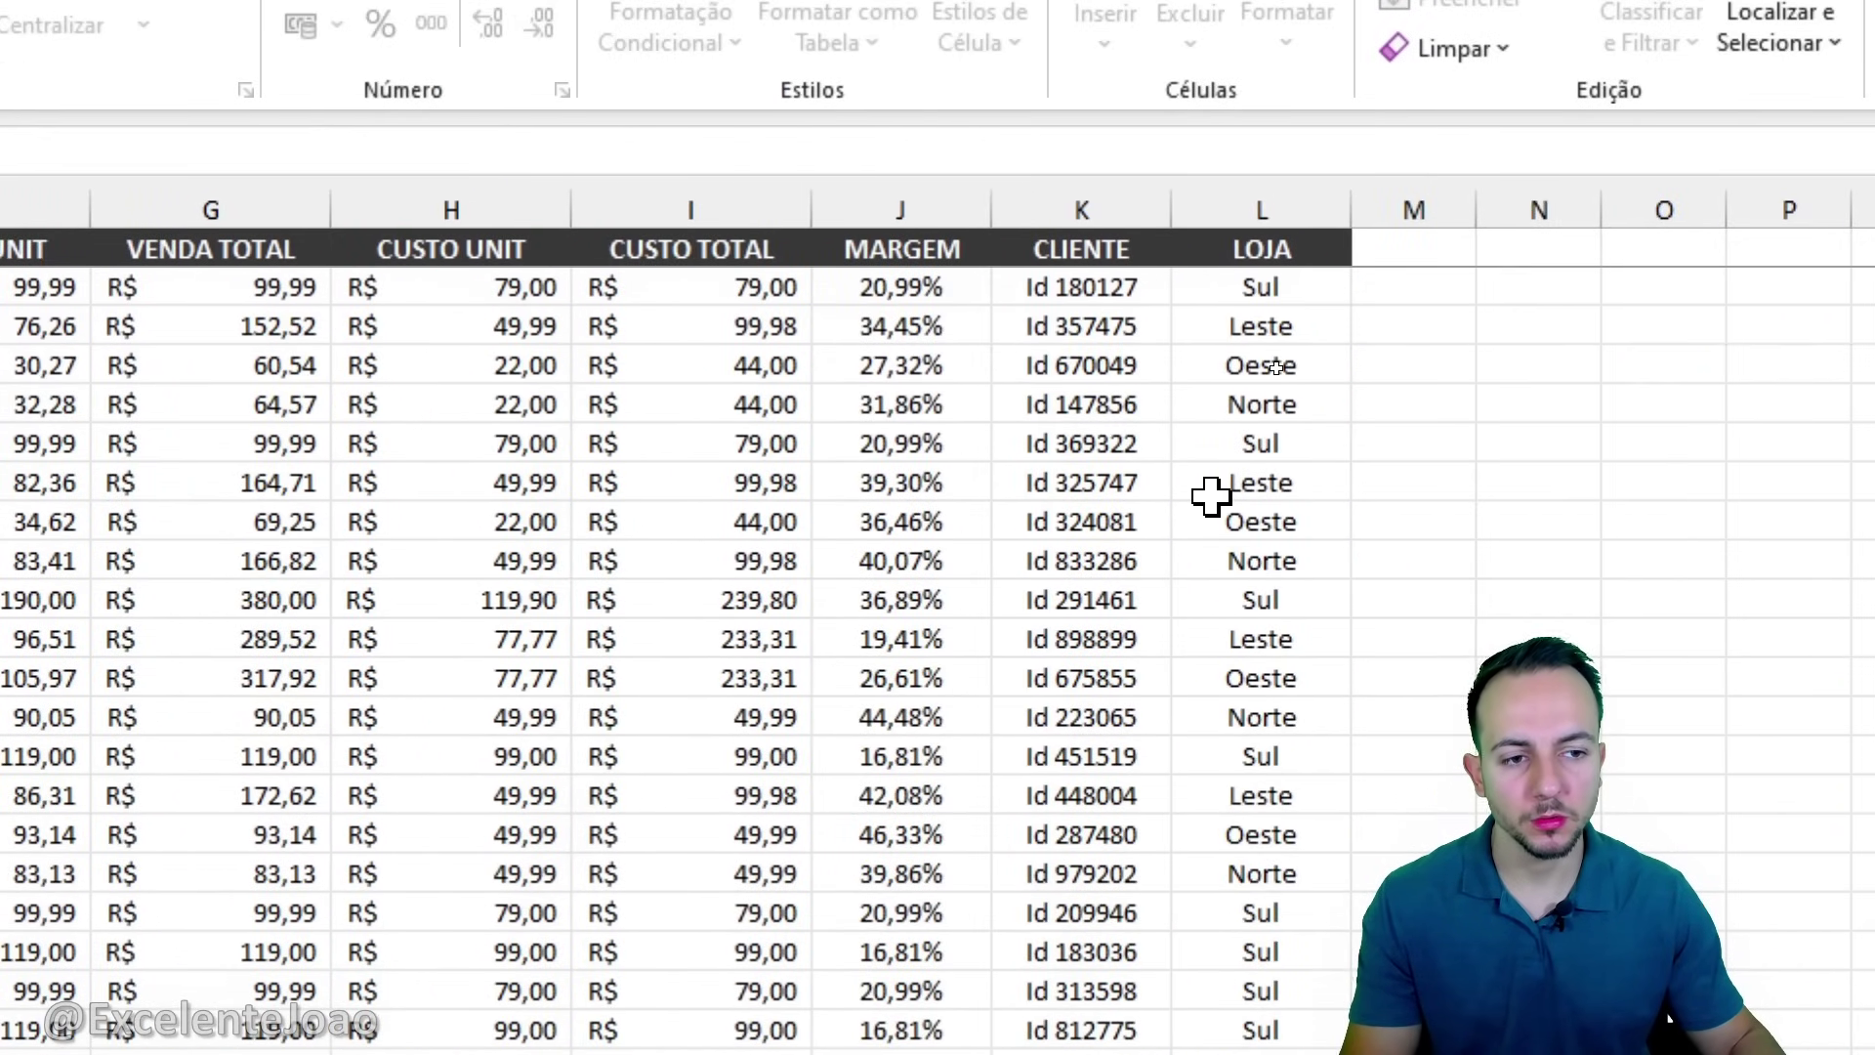
click(174, 223)
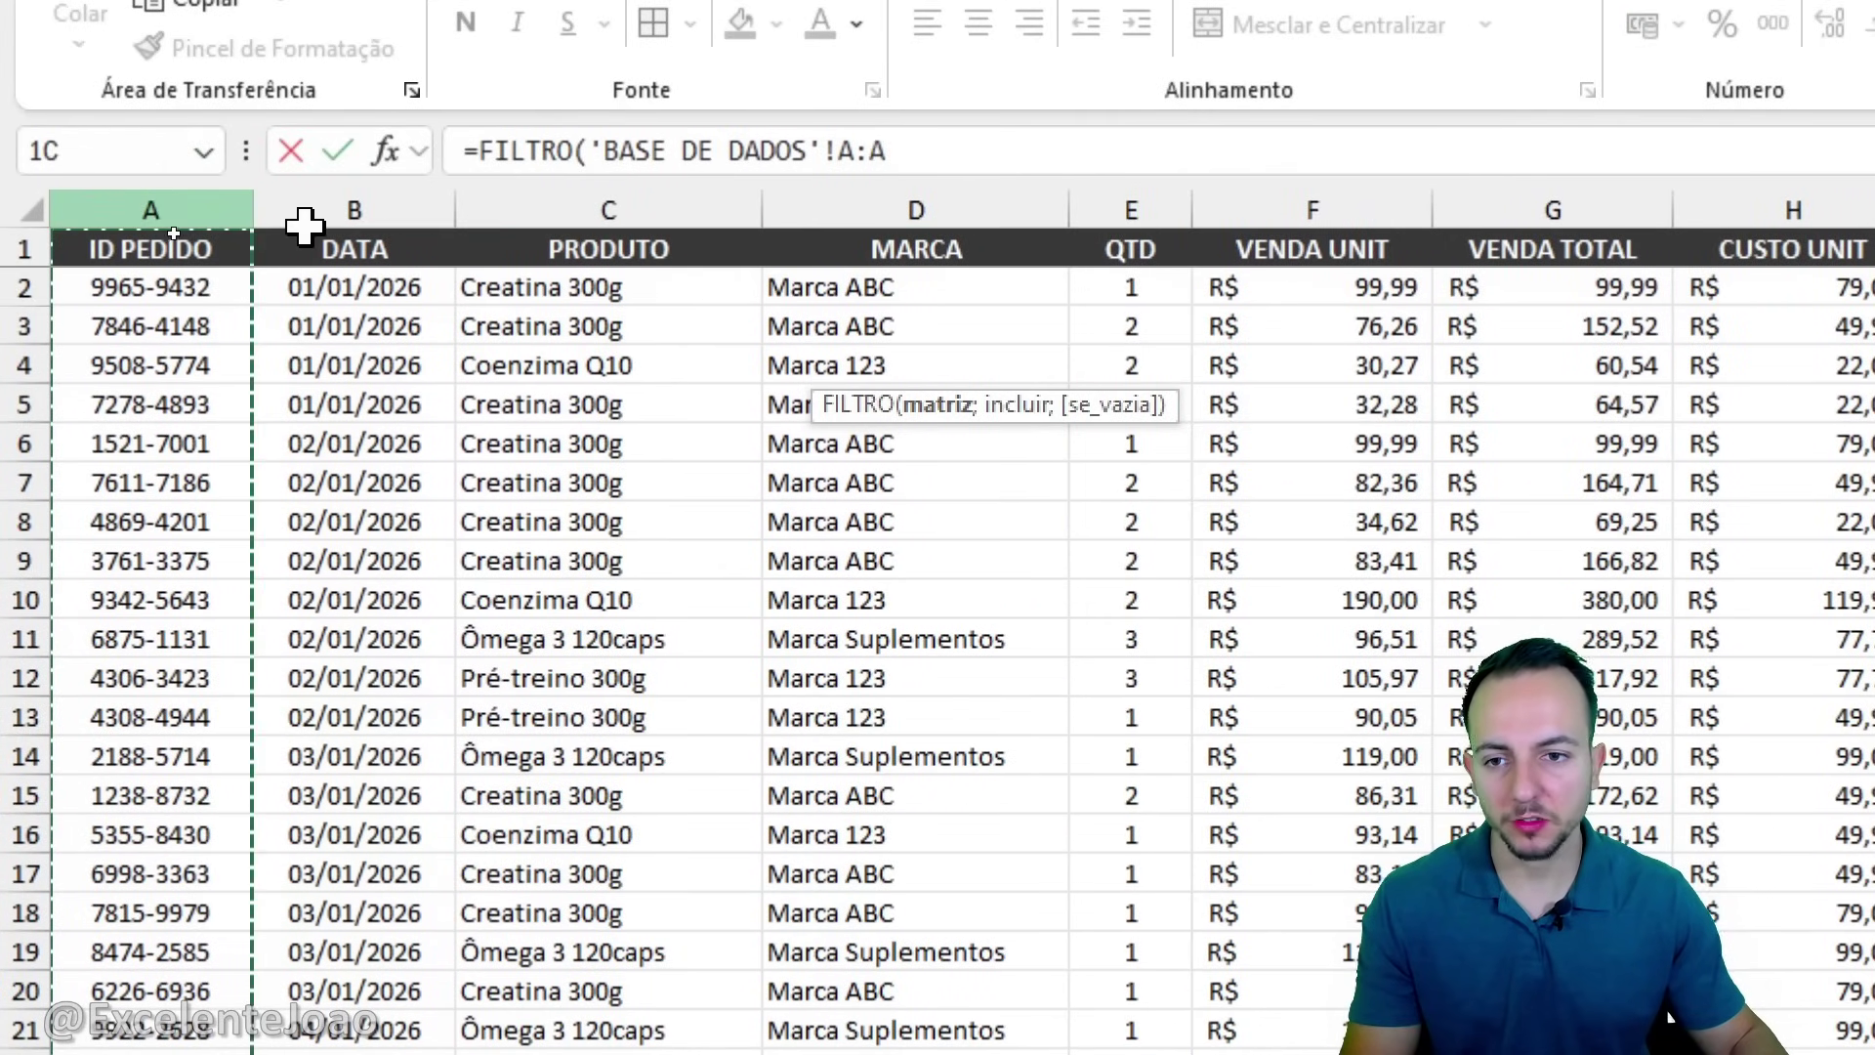
drag(174, 235, 1432, 361)
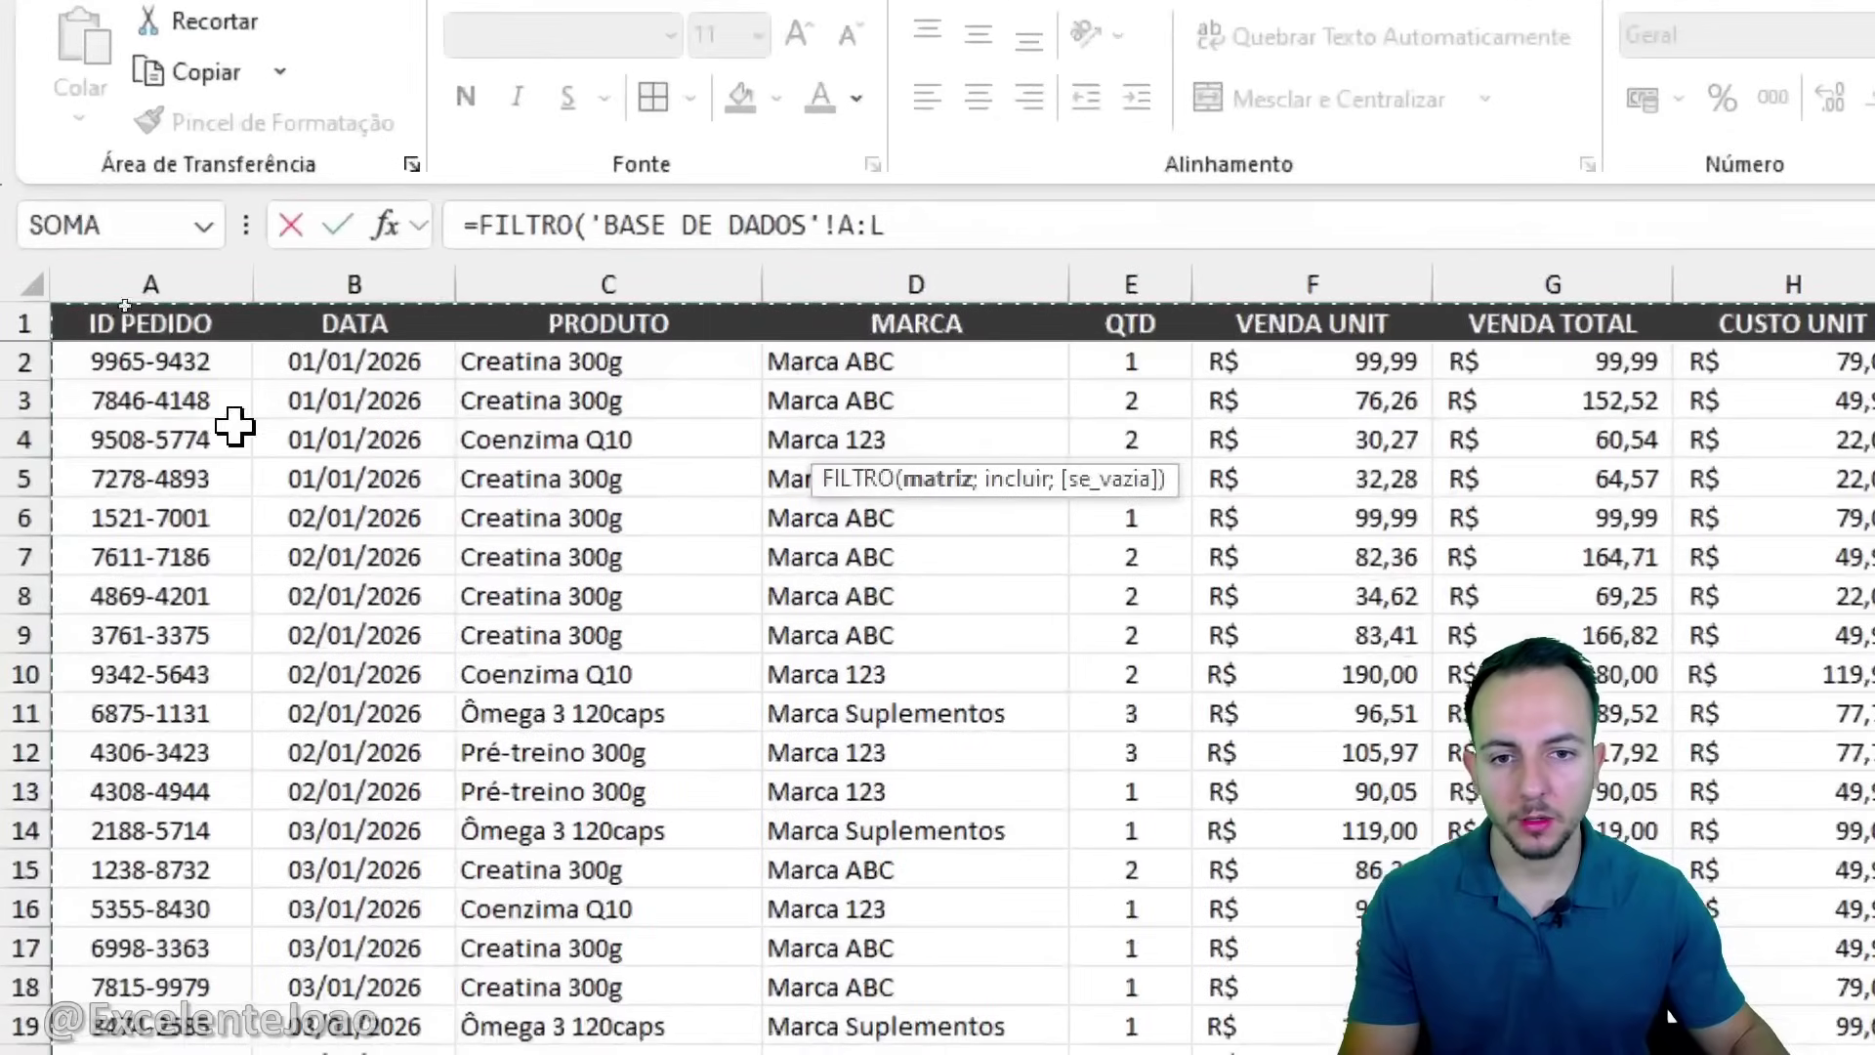
text(;)
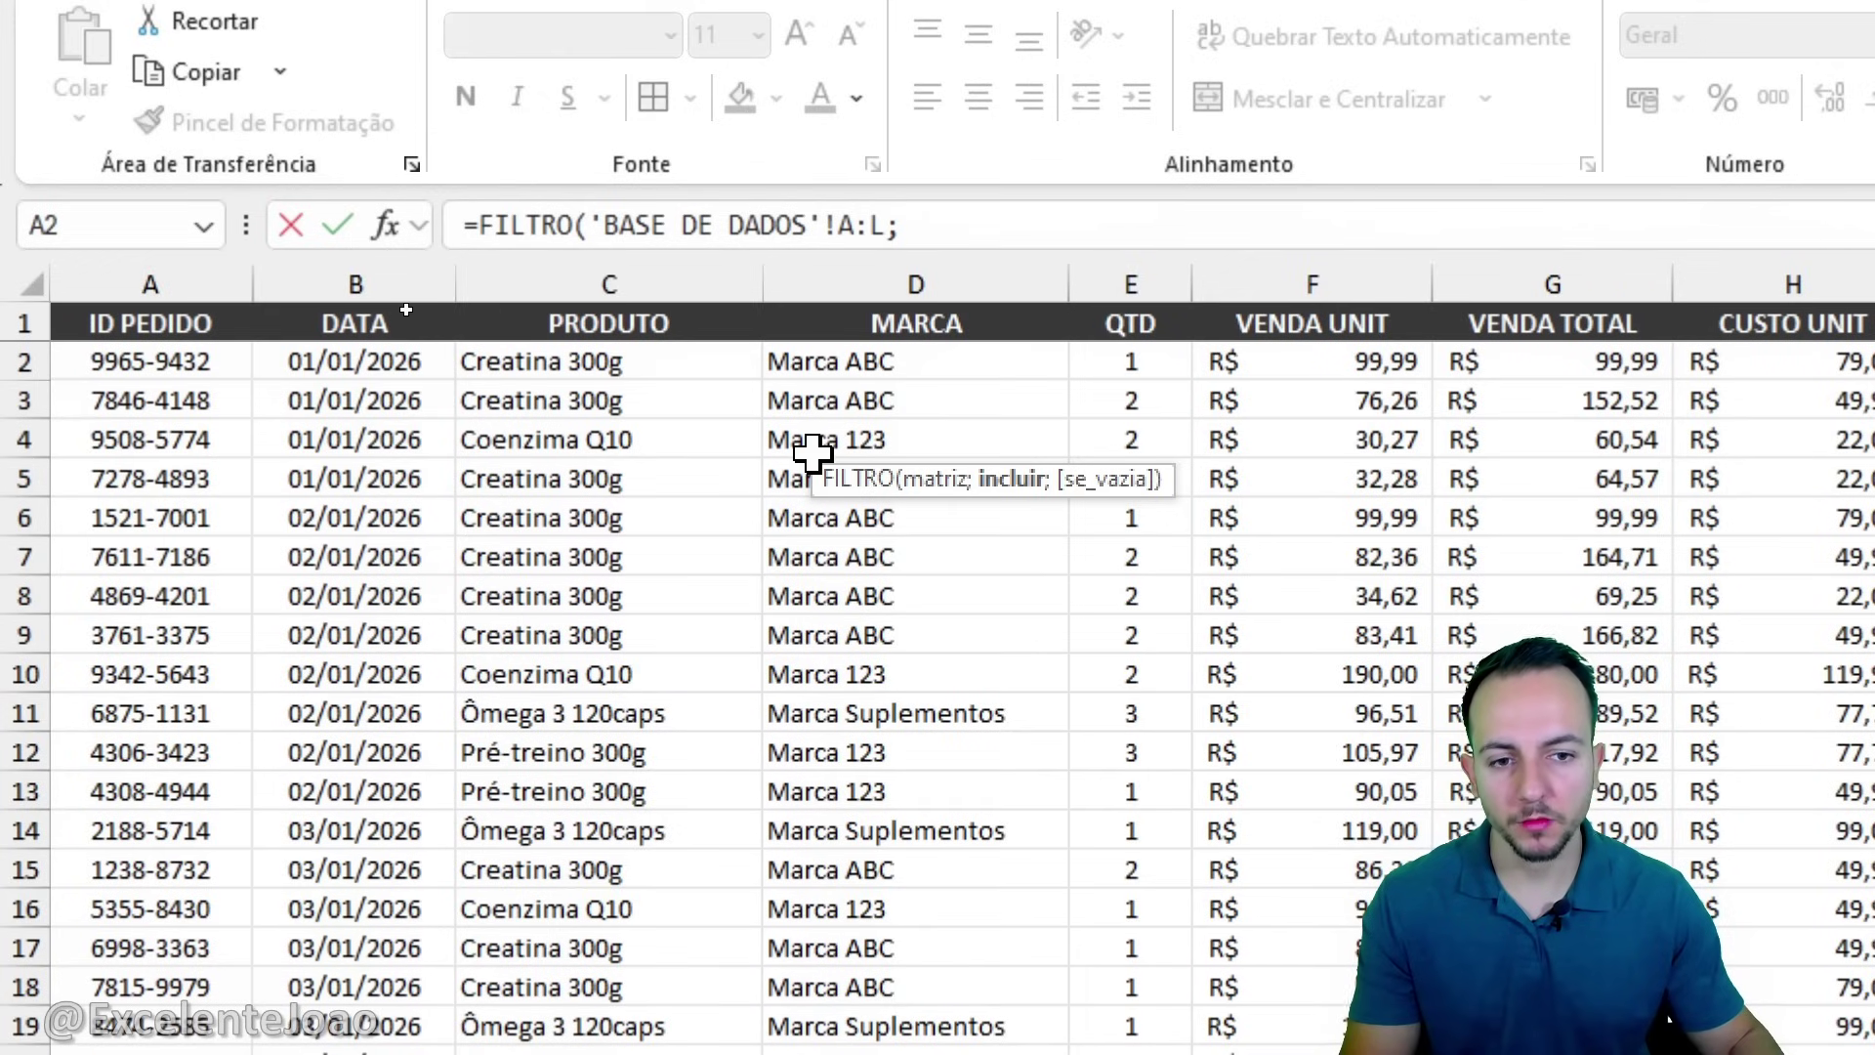
Complete the formula with the condition that BASE DE DADOS column C equals EXEMPLOS!C5.
click(652, 276)
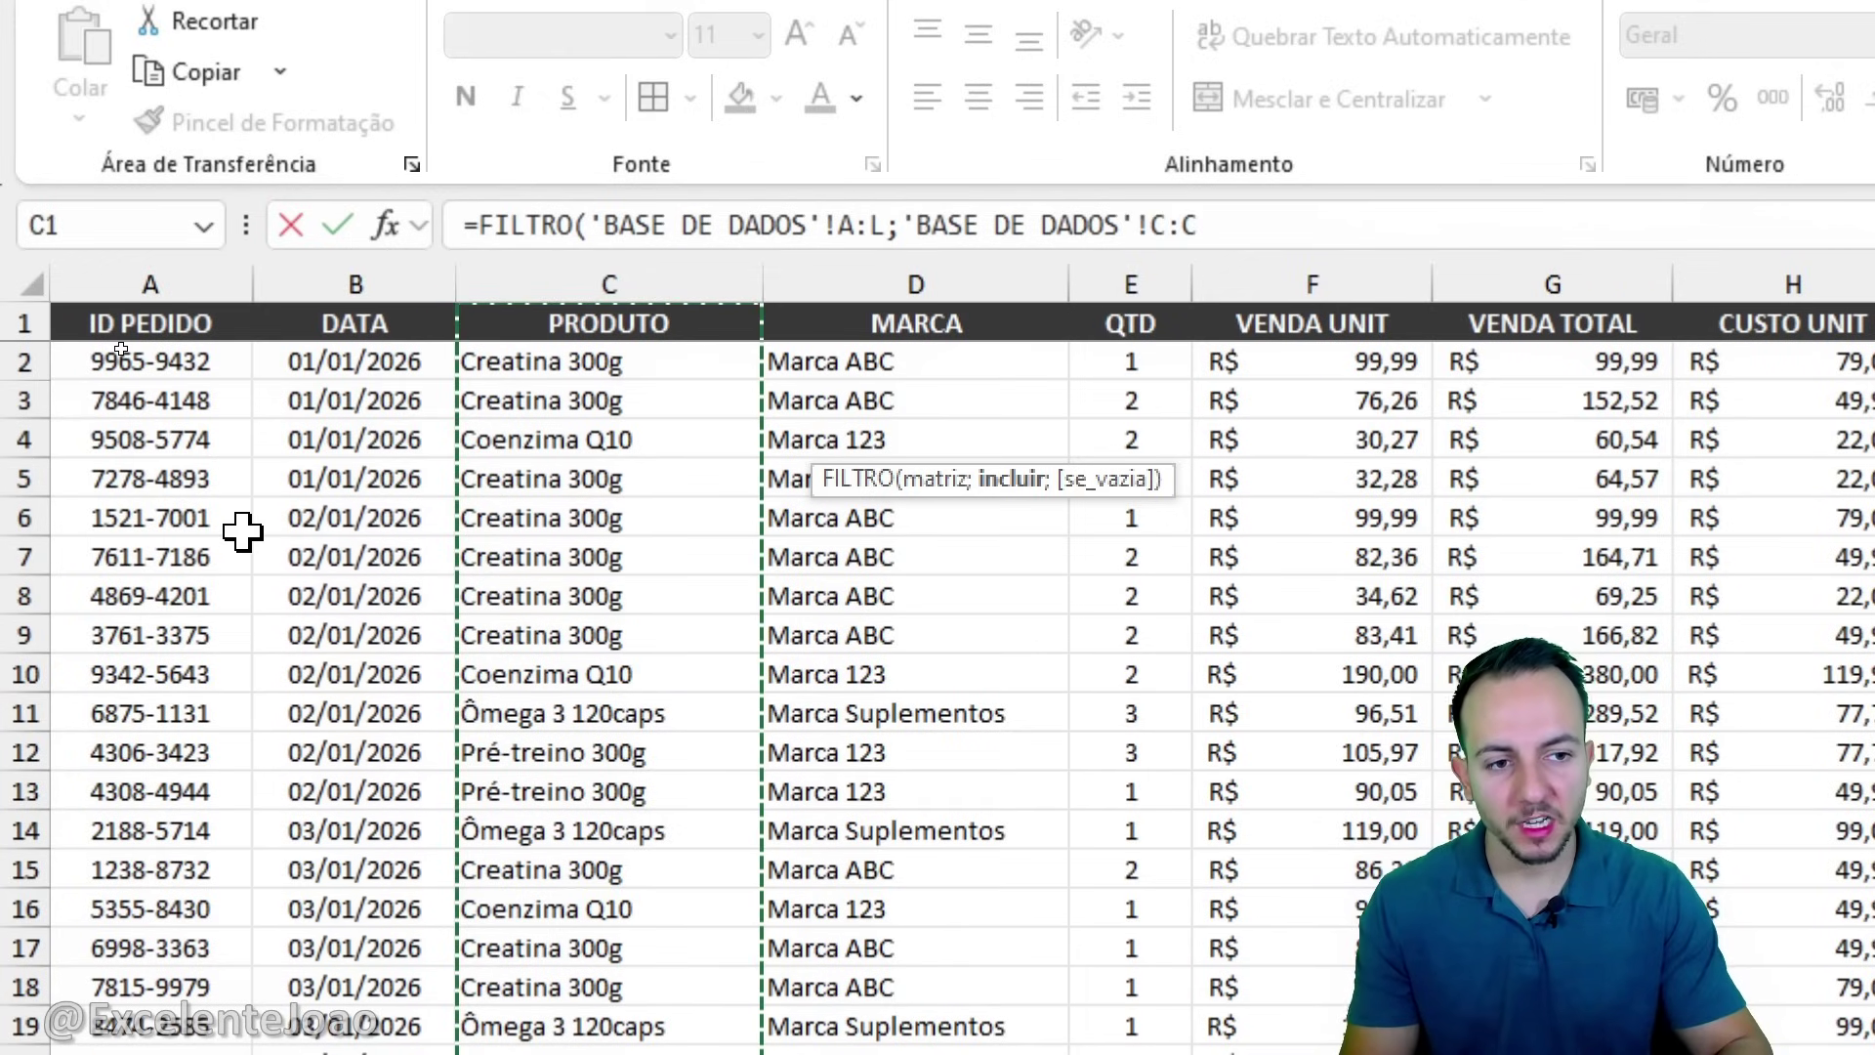
text(=)
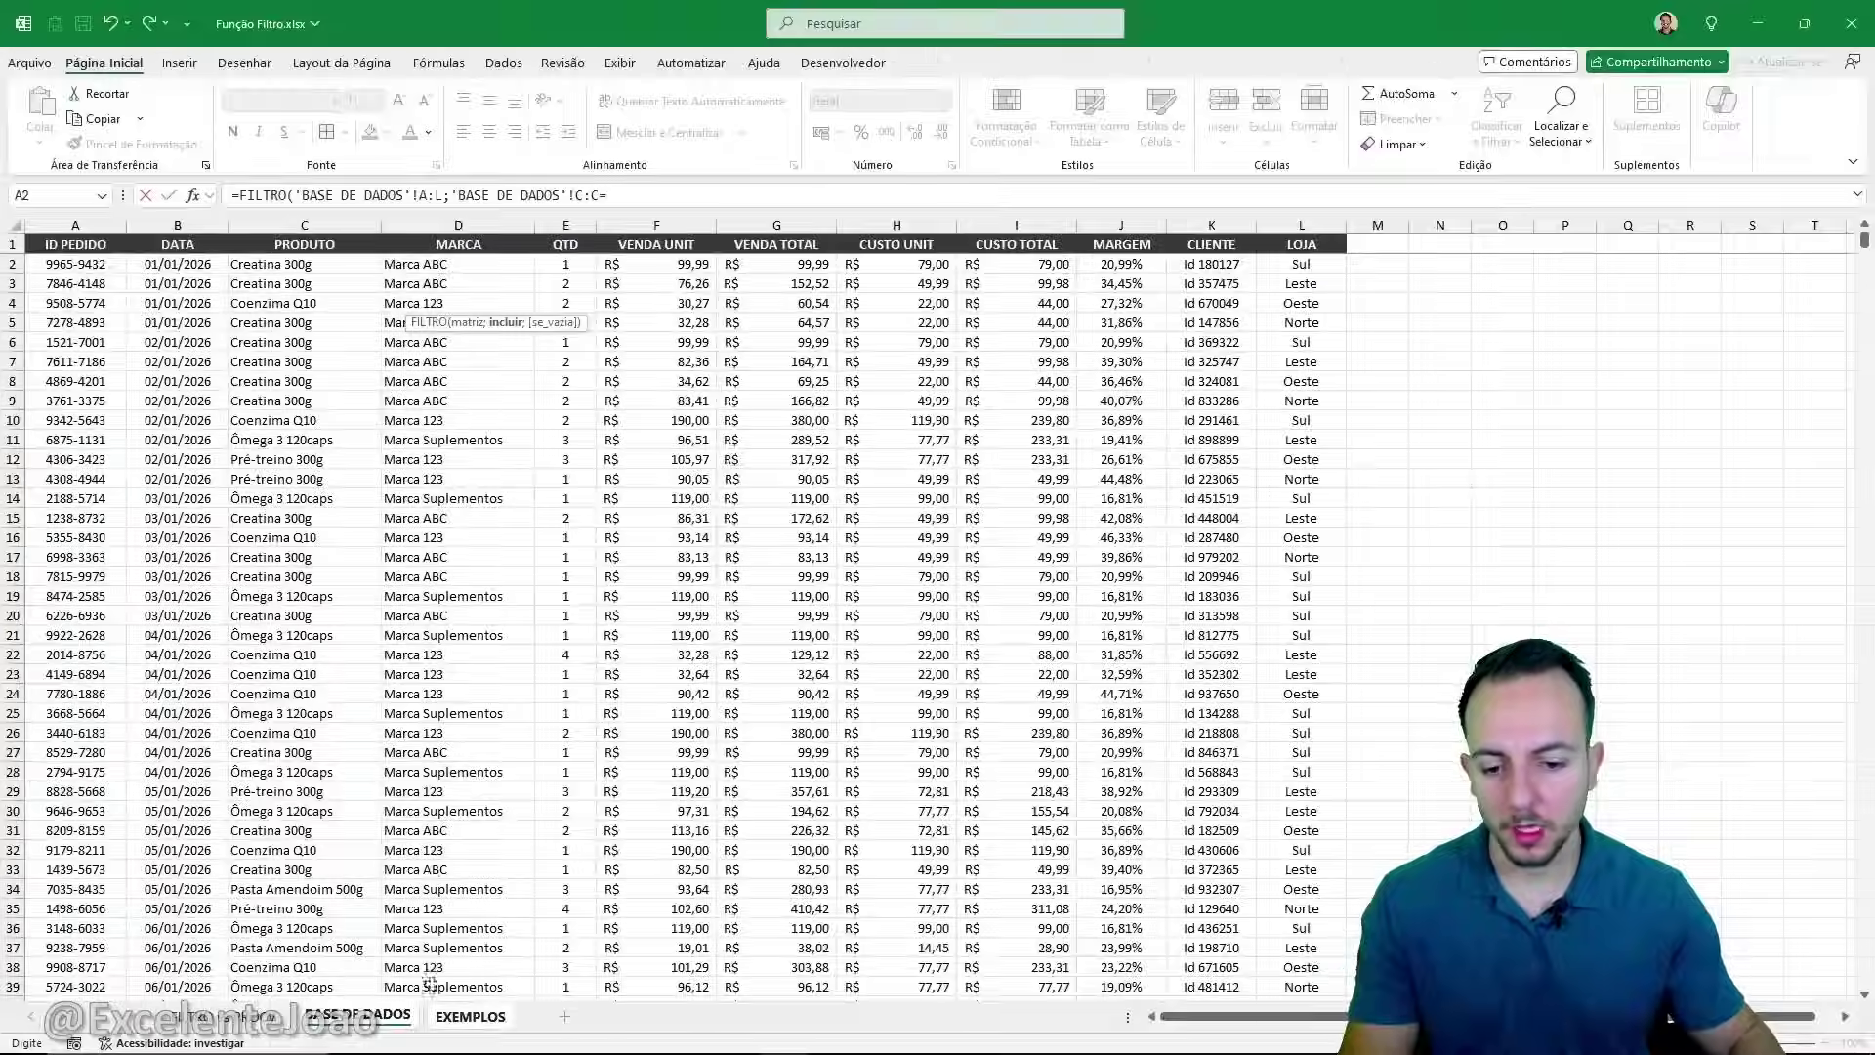
click(471, 1015)
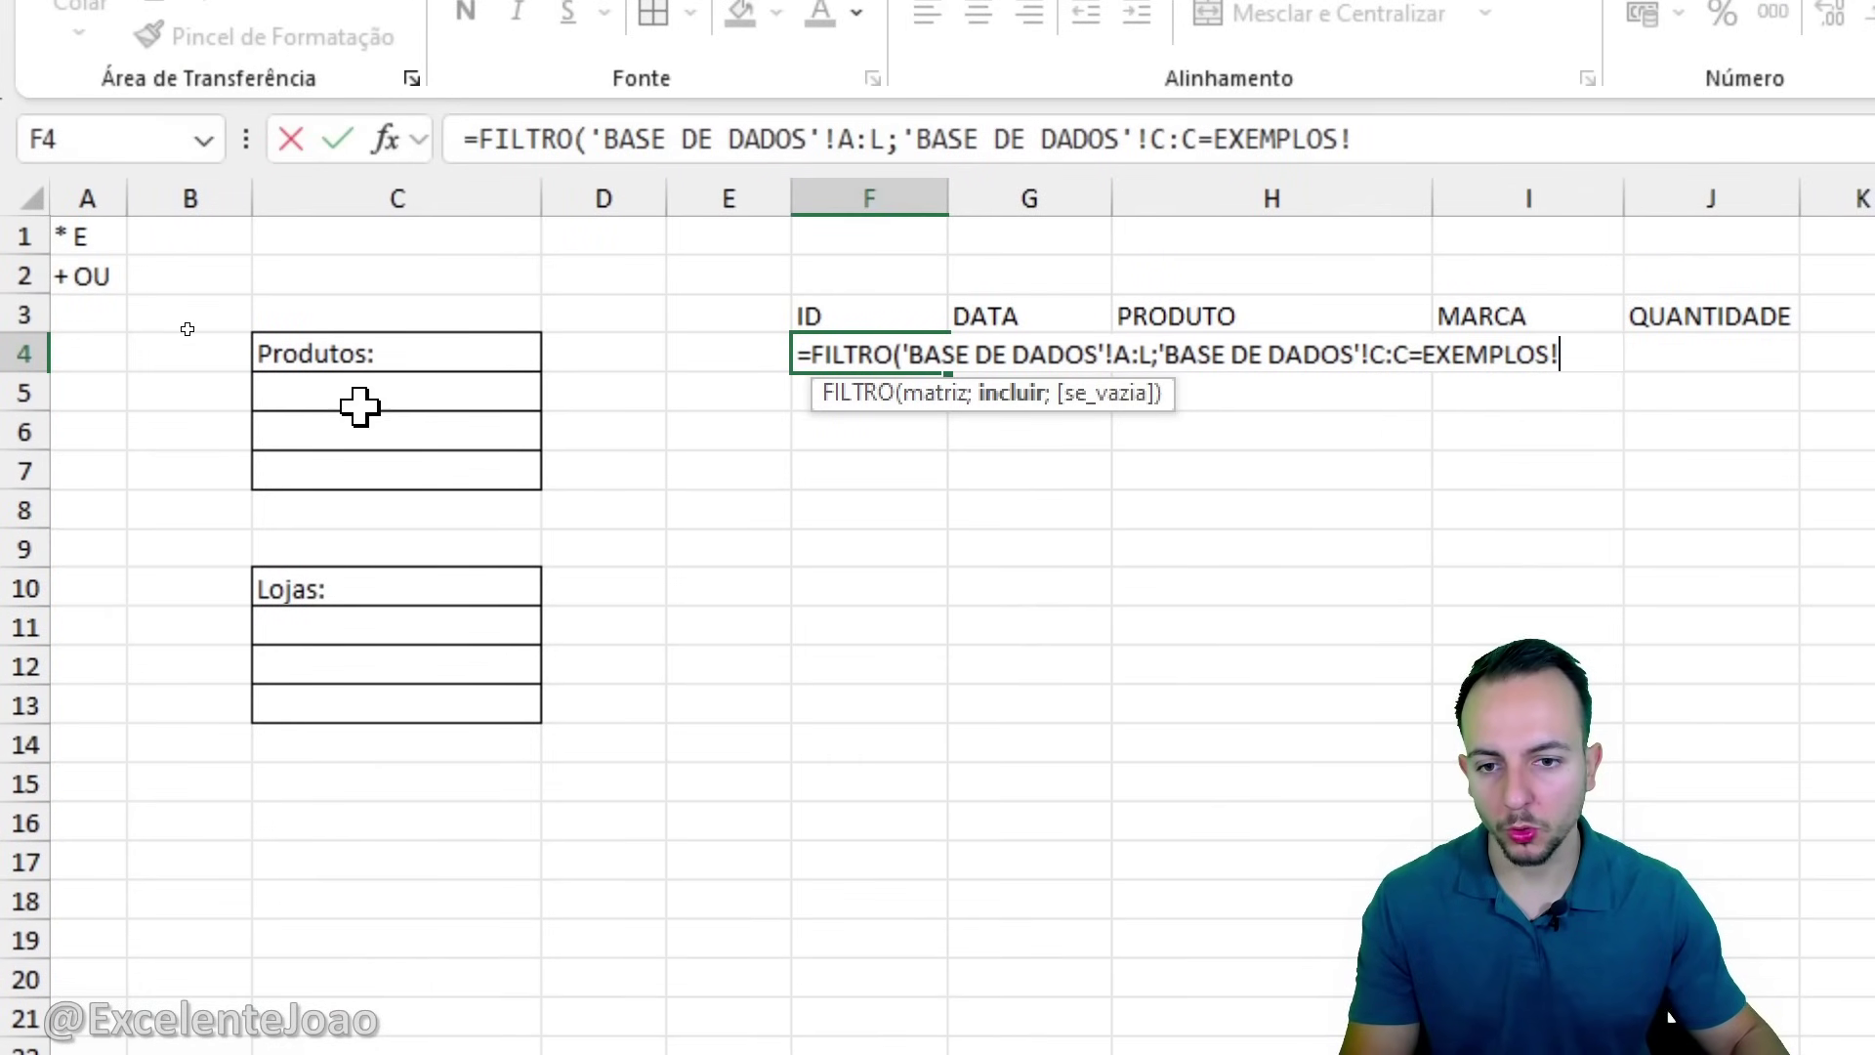
click(190, 326)
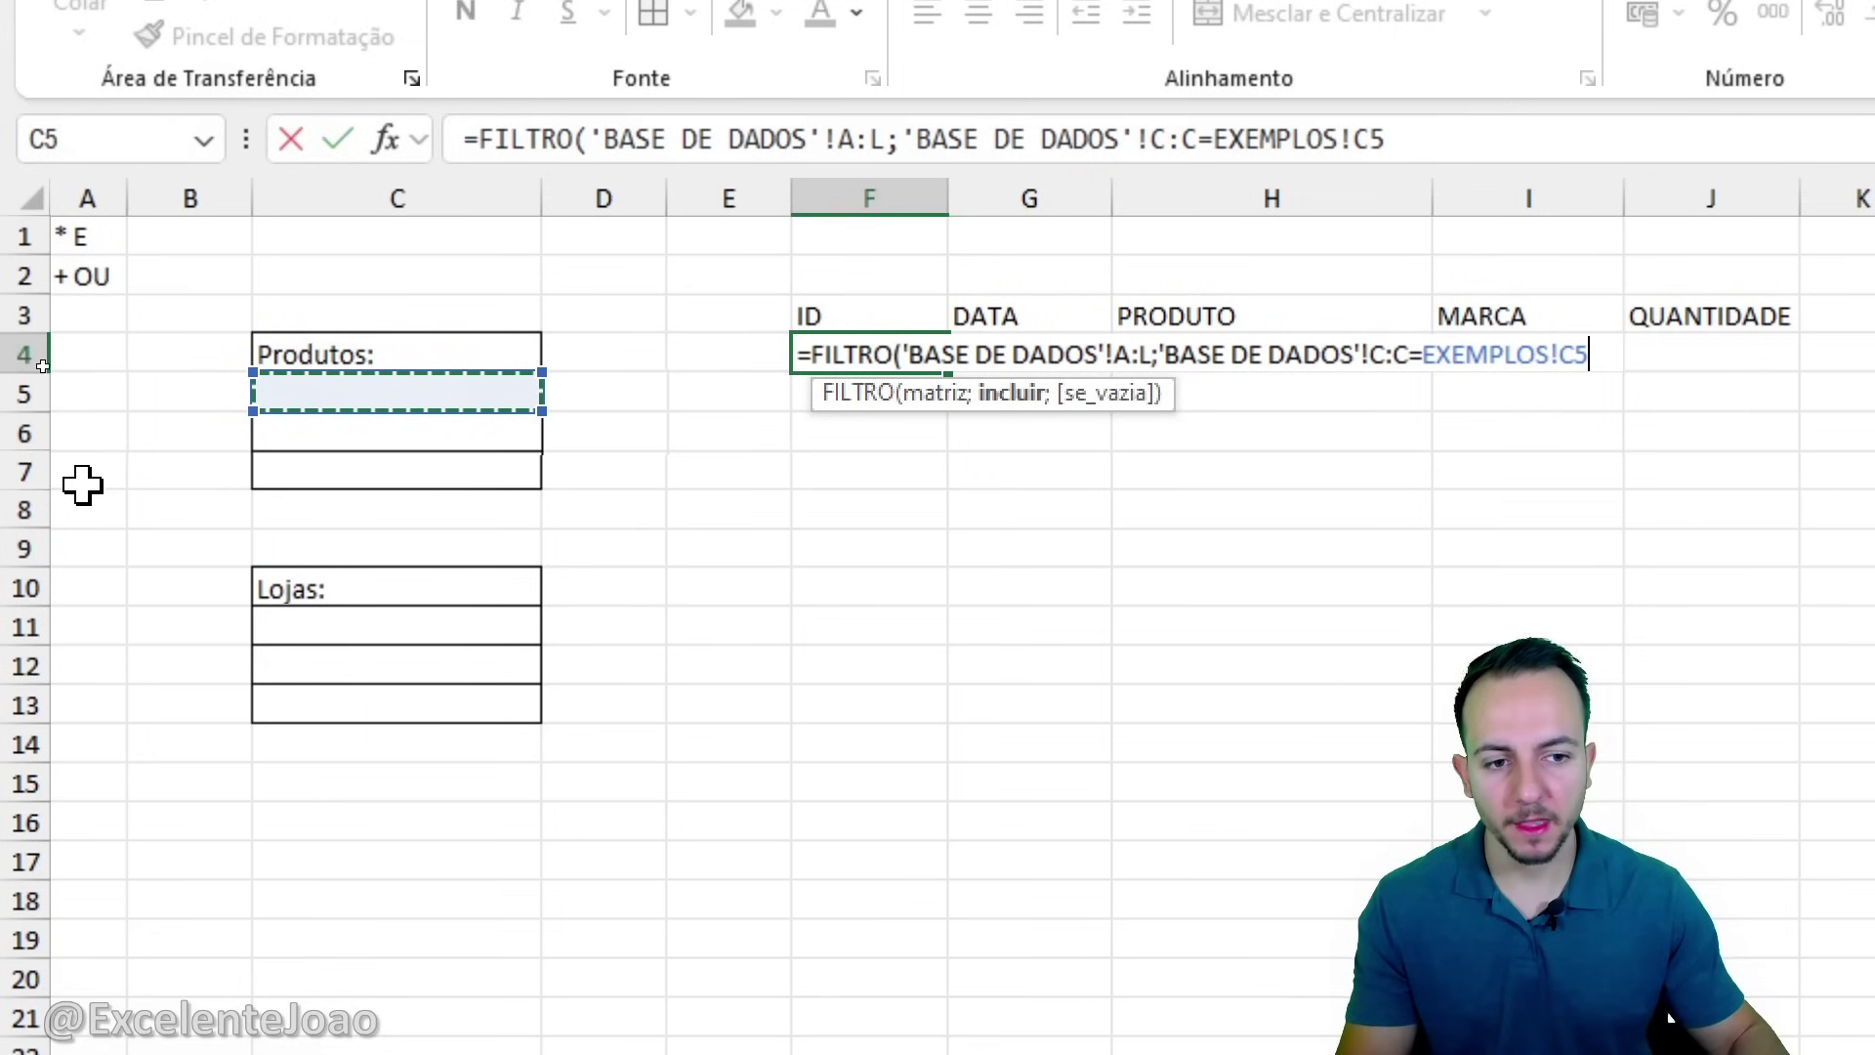
key(Return)
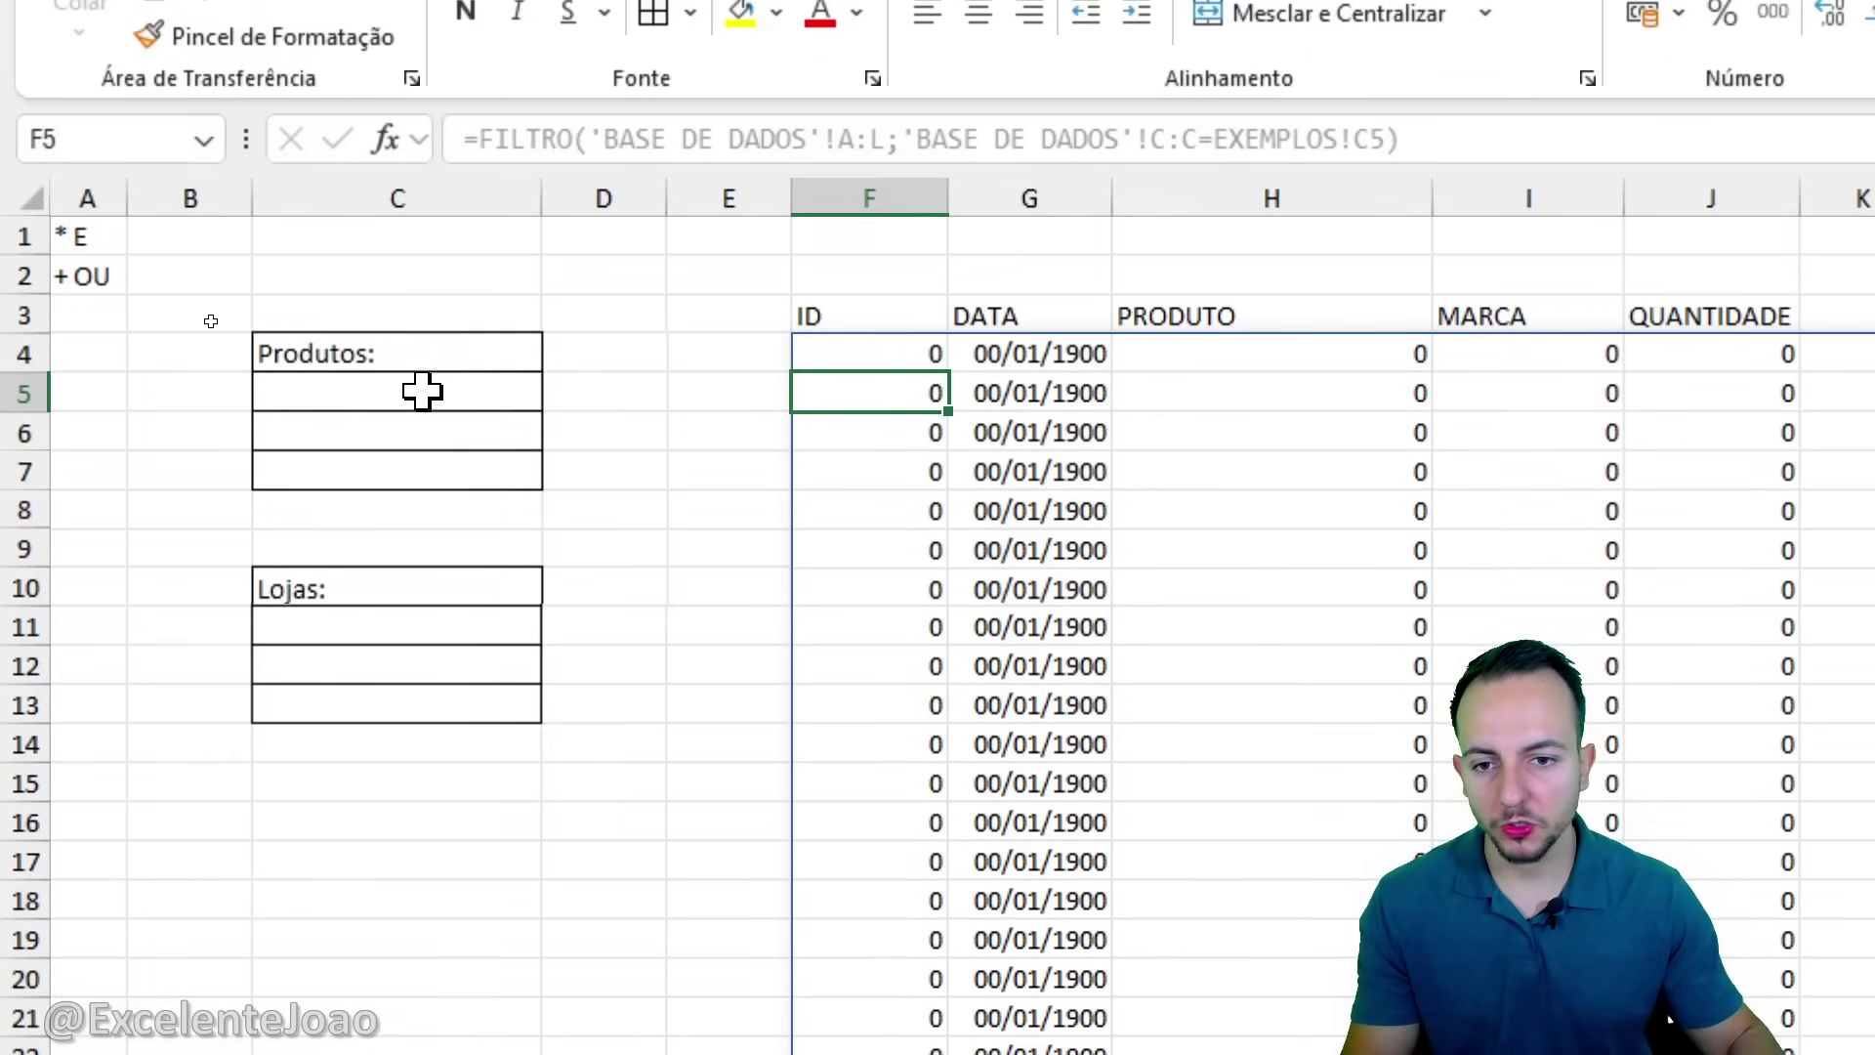
Enter Pasta de amendoim 500g as the first product in C5.
click(422, 390)
text(Pasta de amendoim)
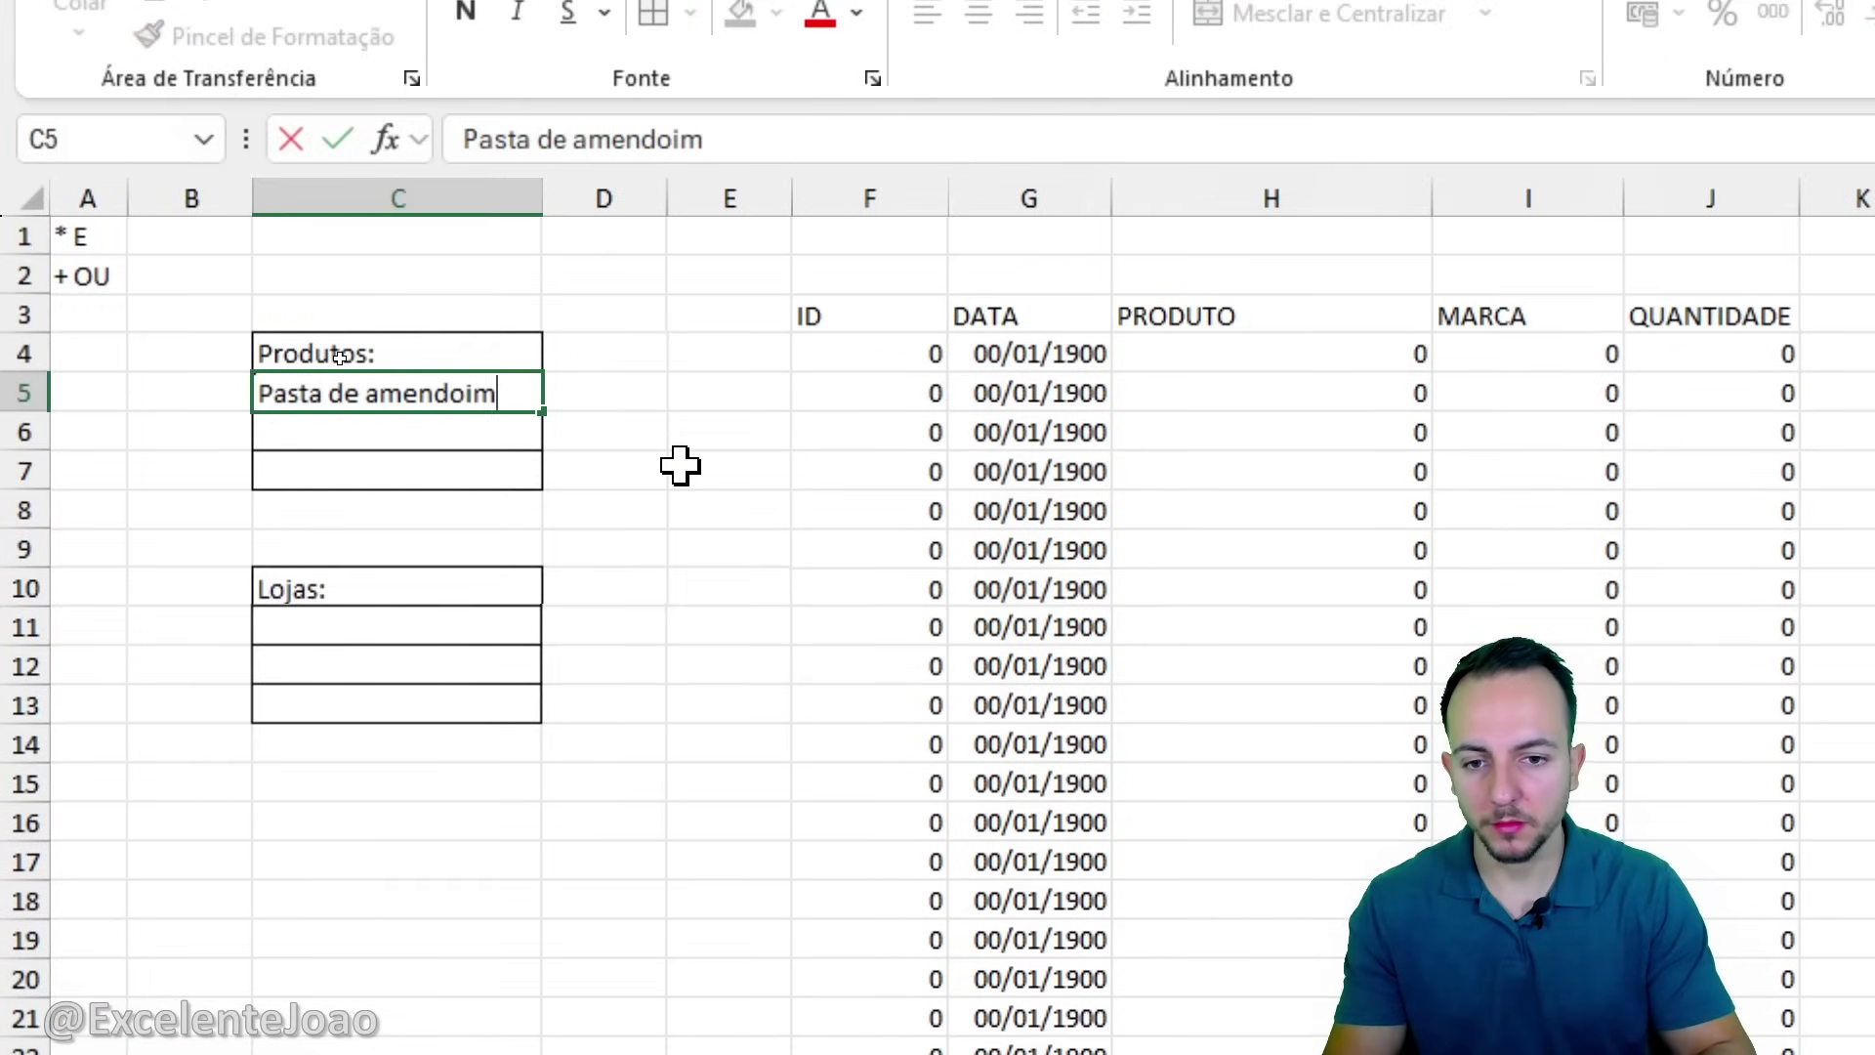
text( 500g)
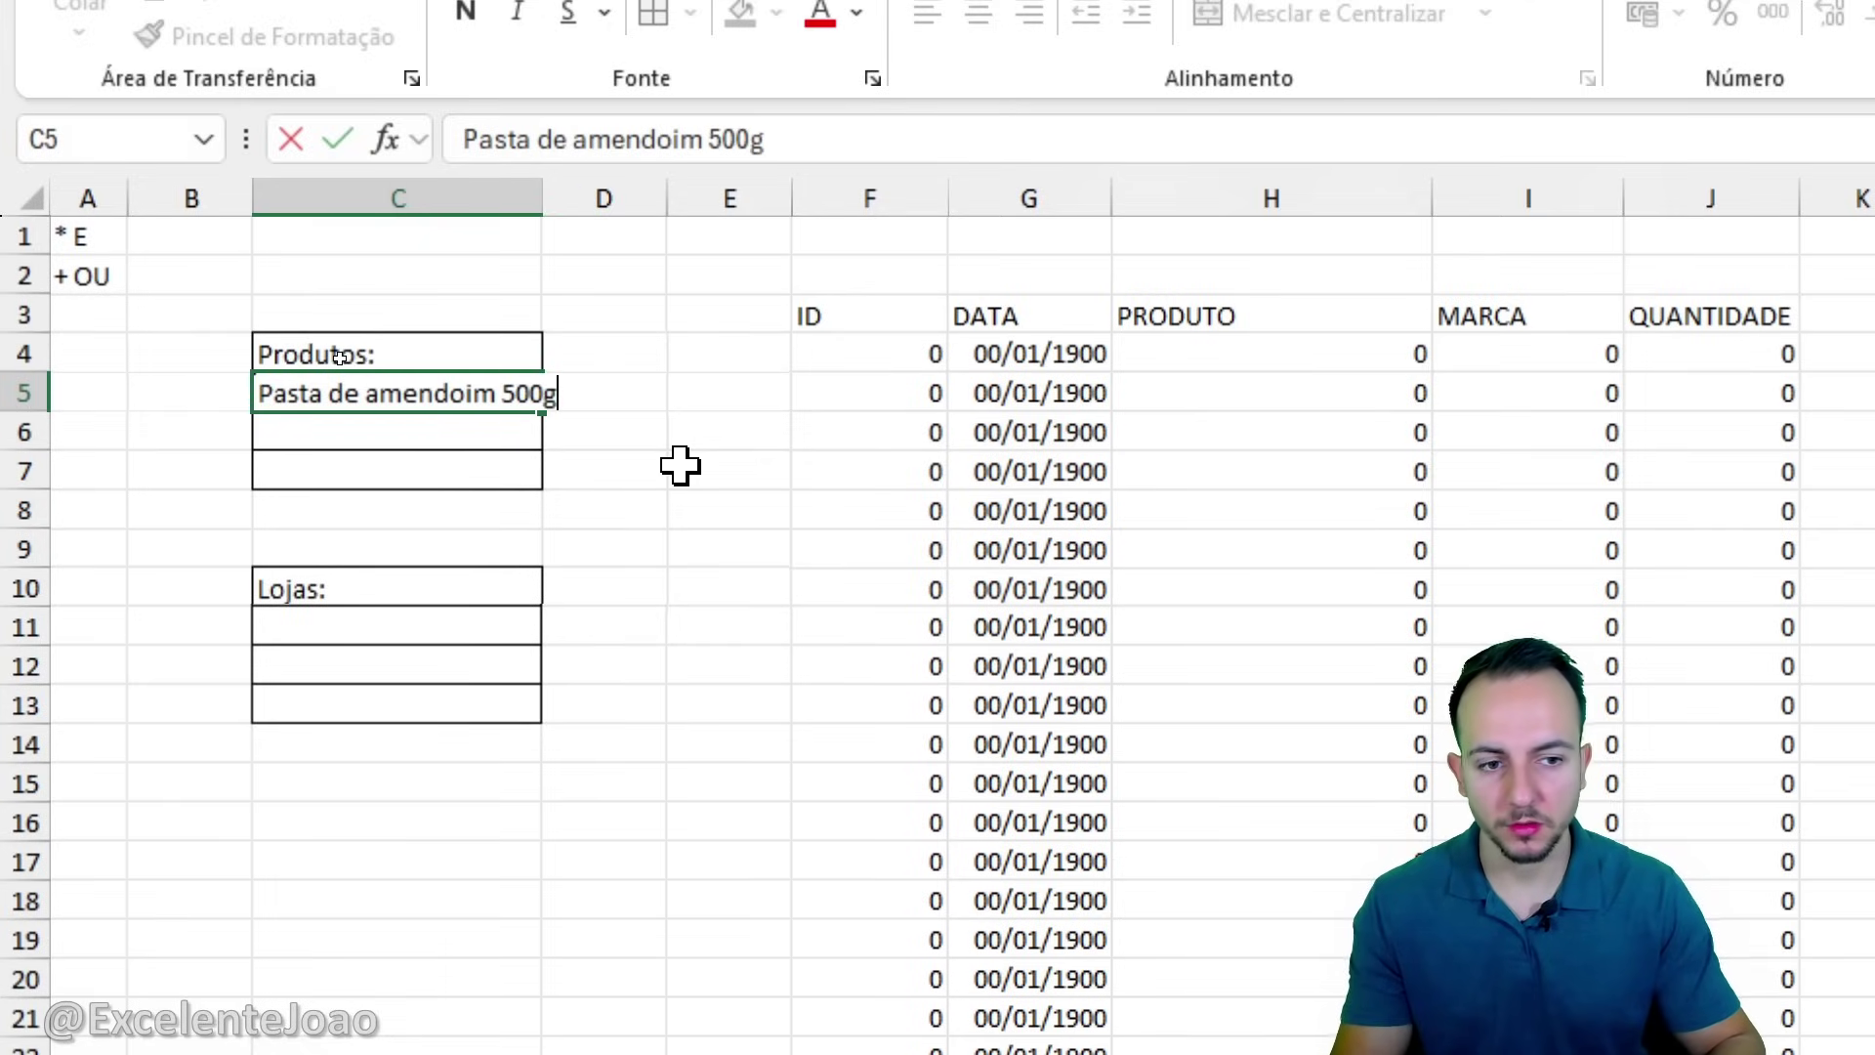
key(ctrl+Return)
key(Return)
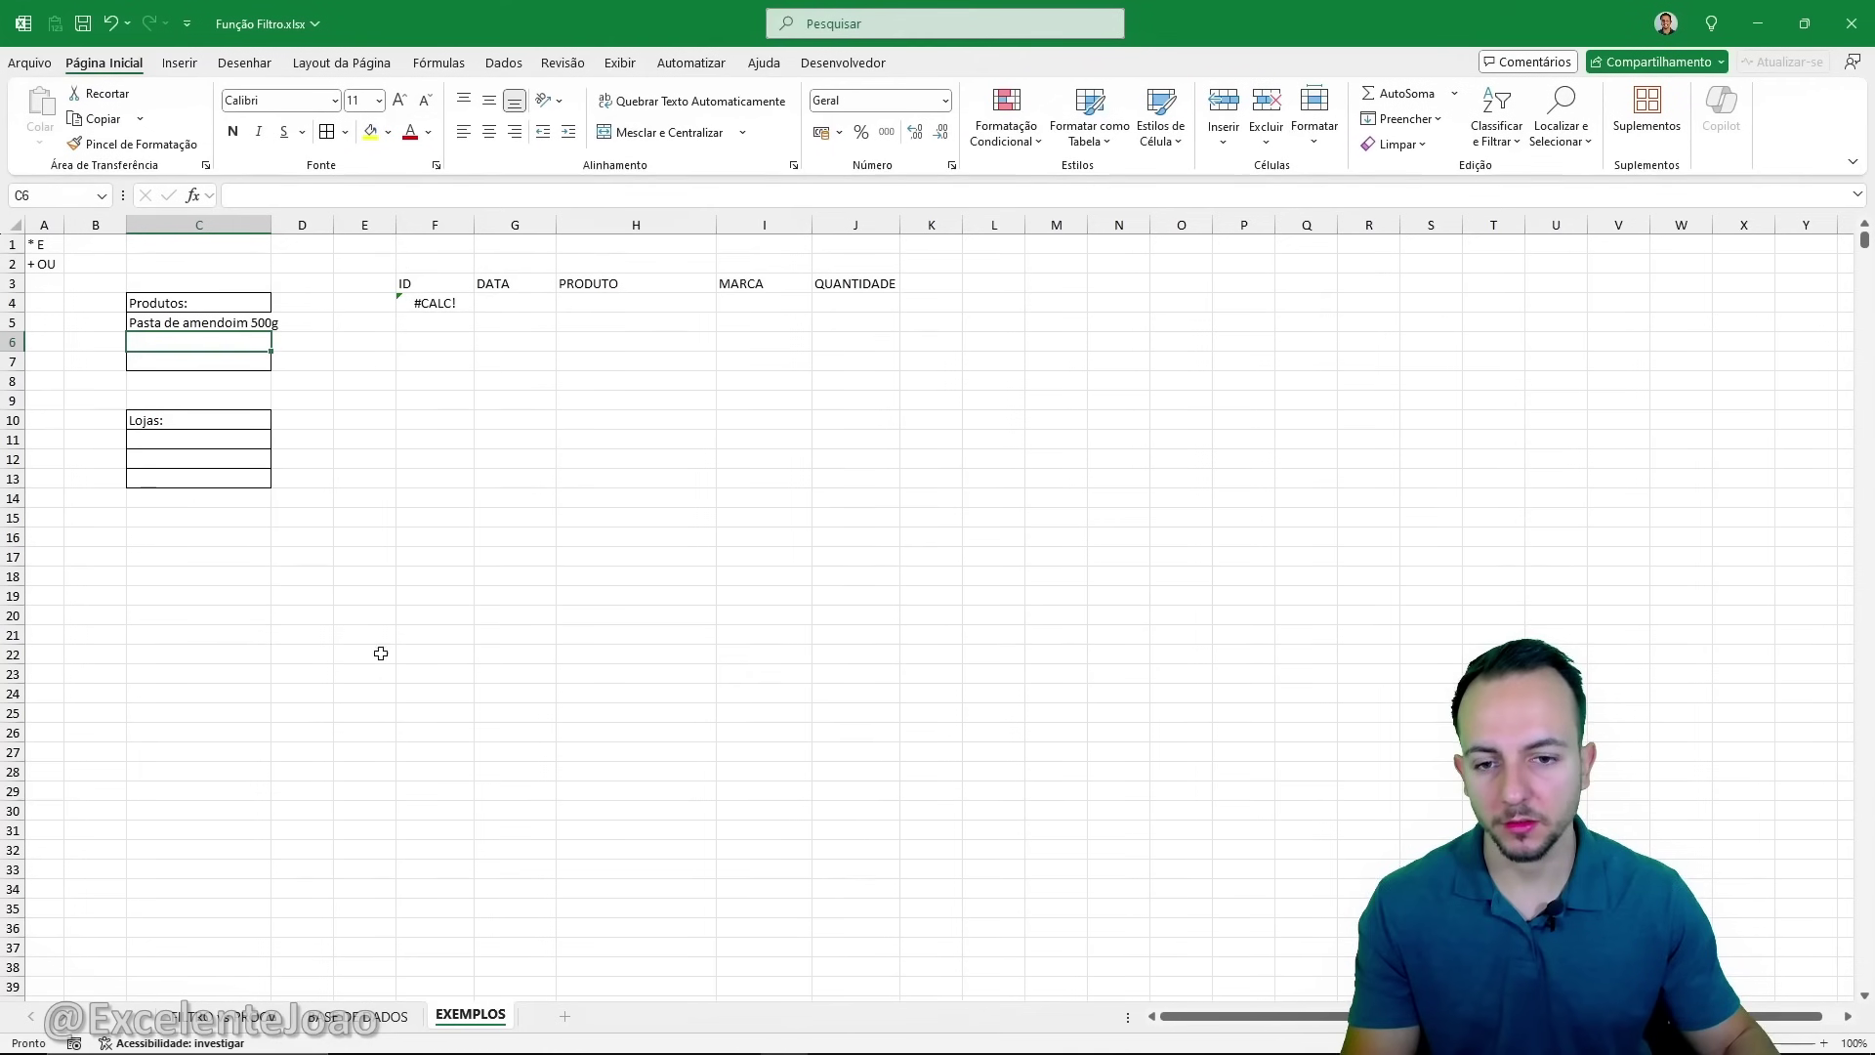
Check the product's spelling in the PRODUTO column of BASE DE DADOS and correct C5 on EXEMPLOS to Pasta amendoim 500g.
key(ctrl+Page_Up)
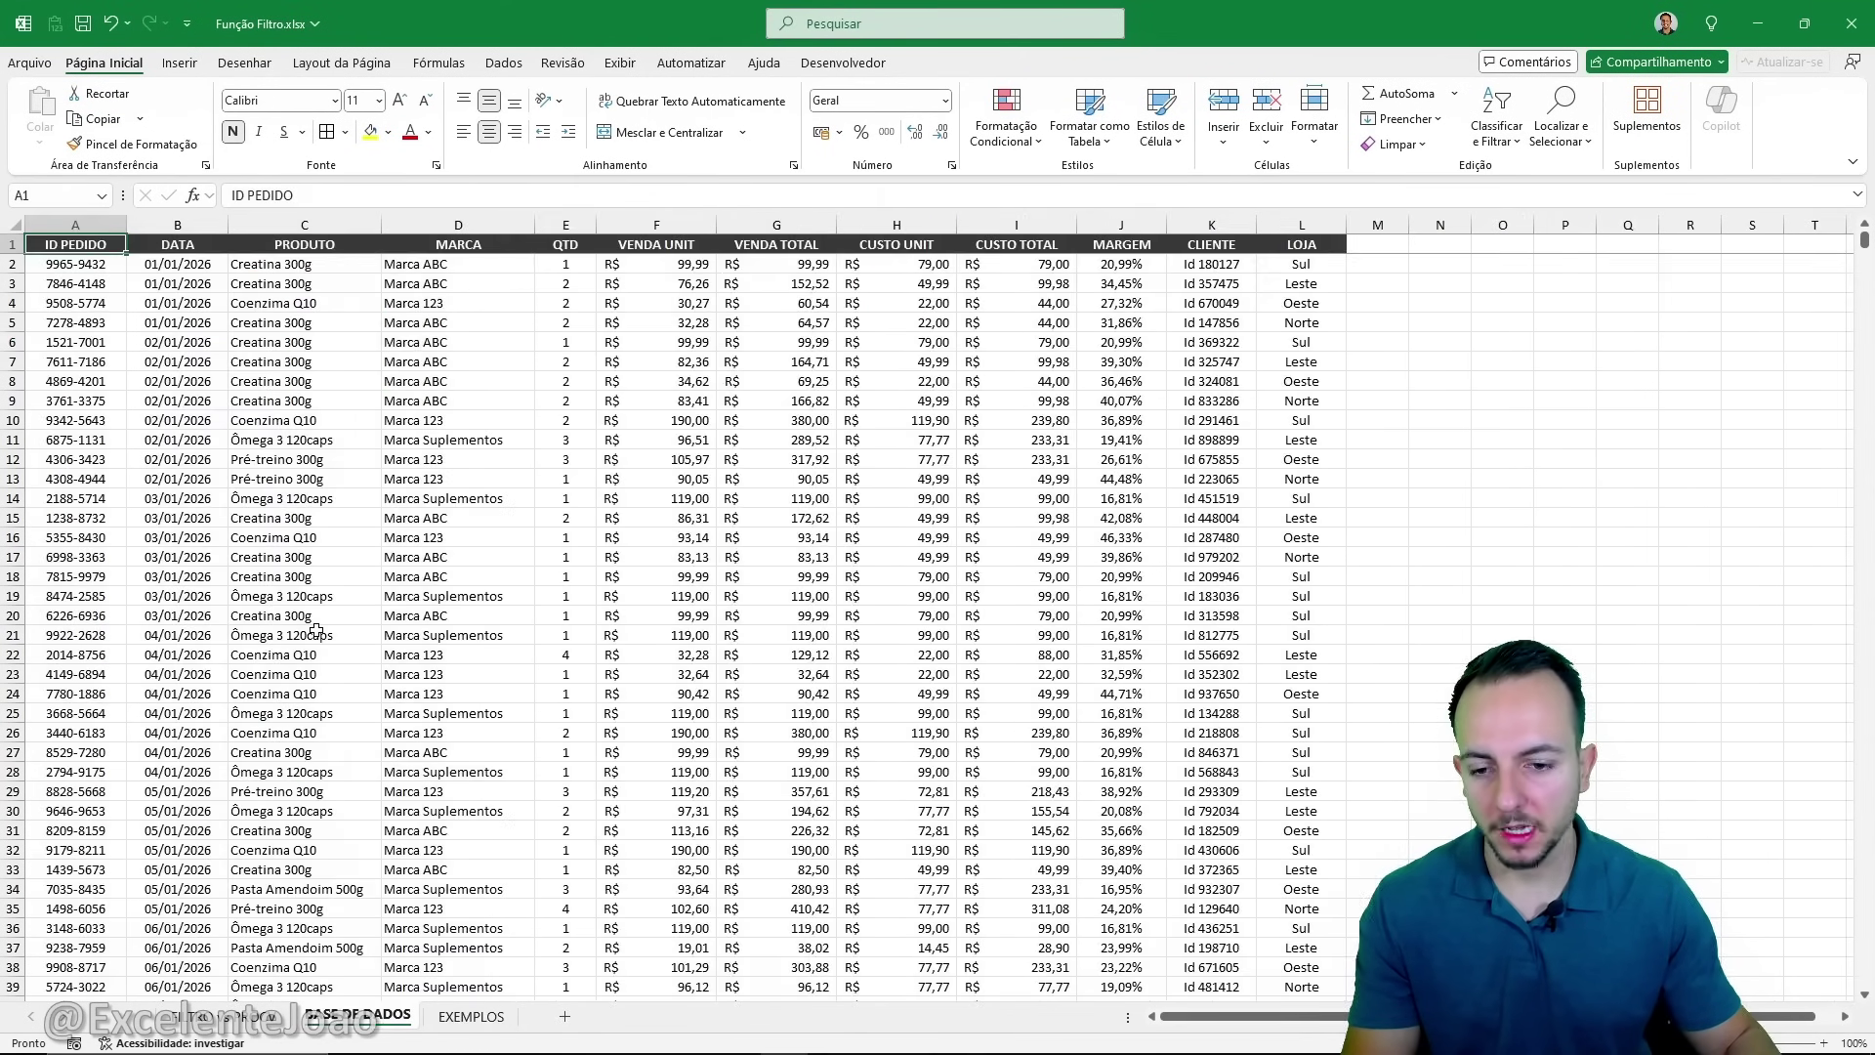
click(334, 882)
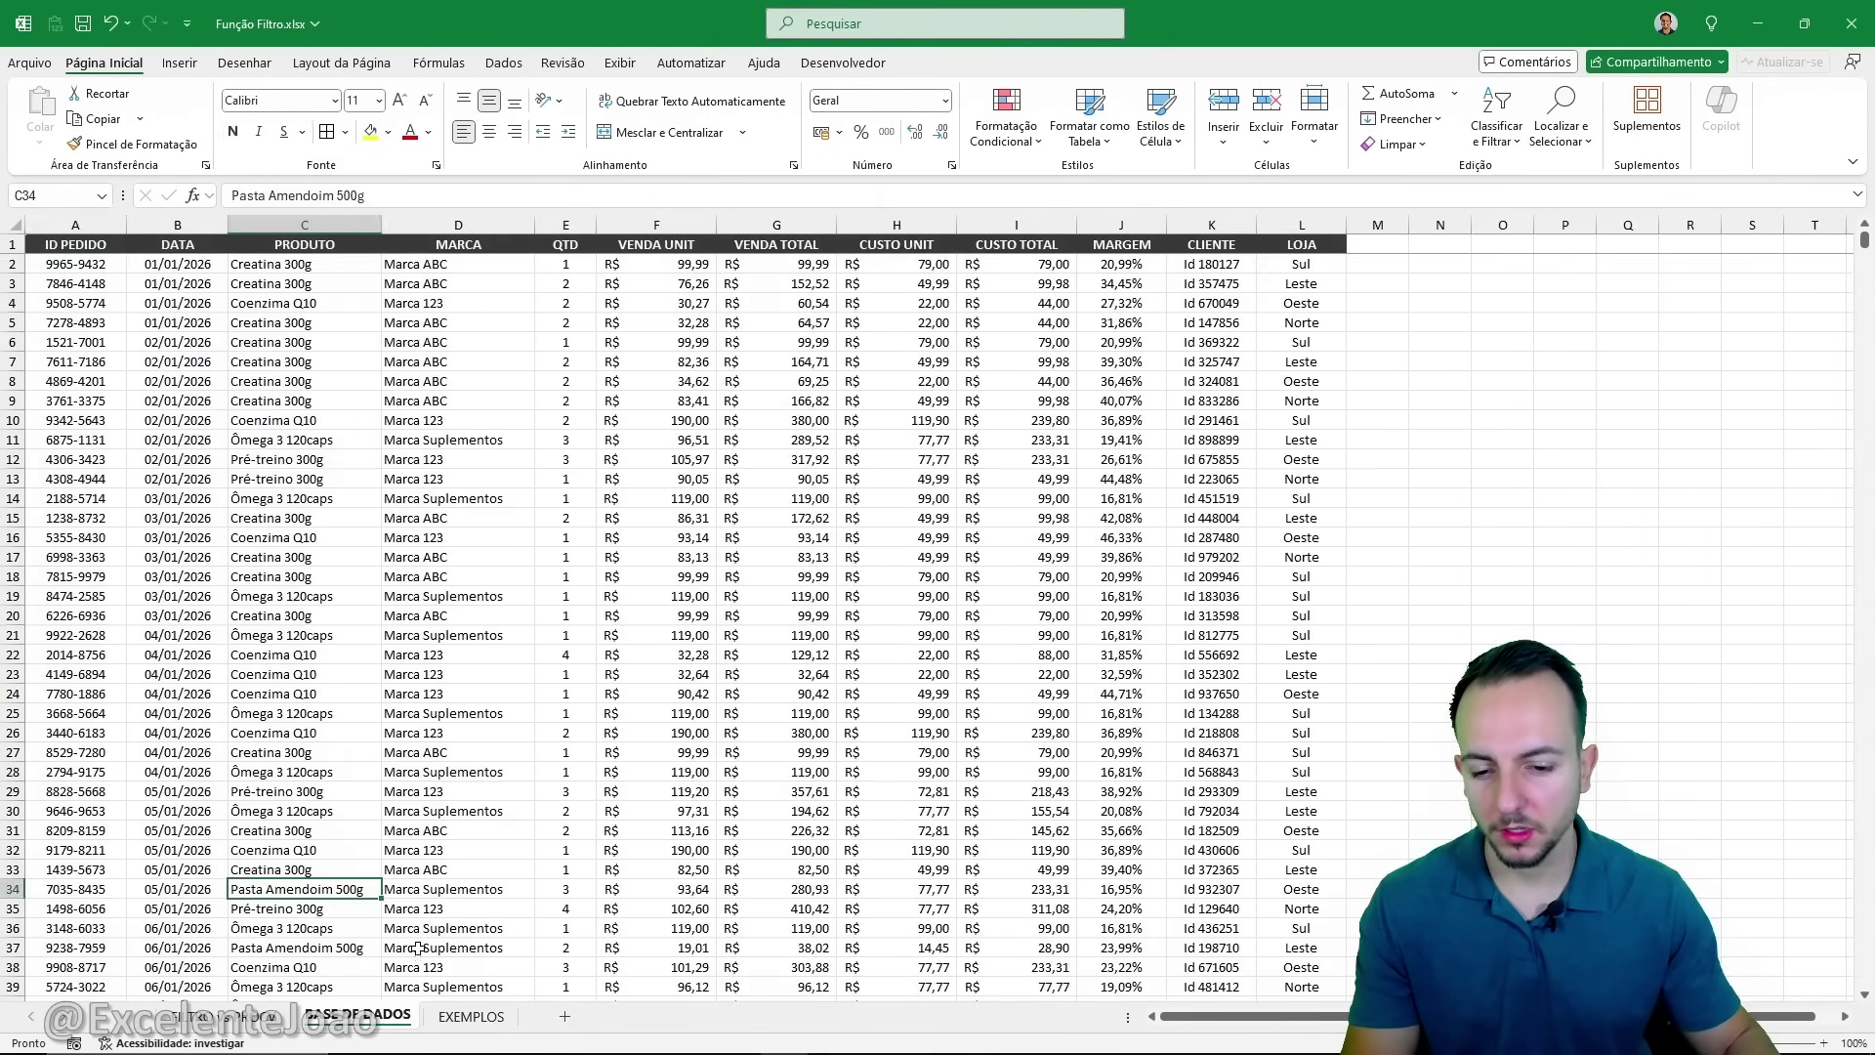
click(470, 1016)
click(162, 304)
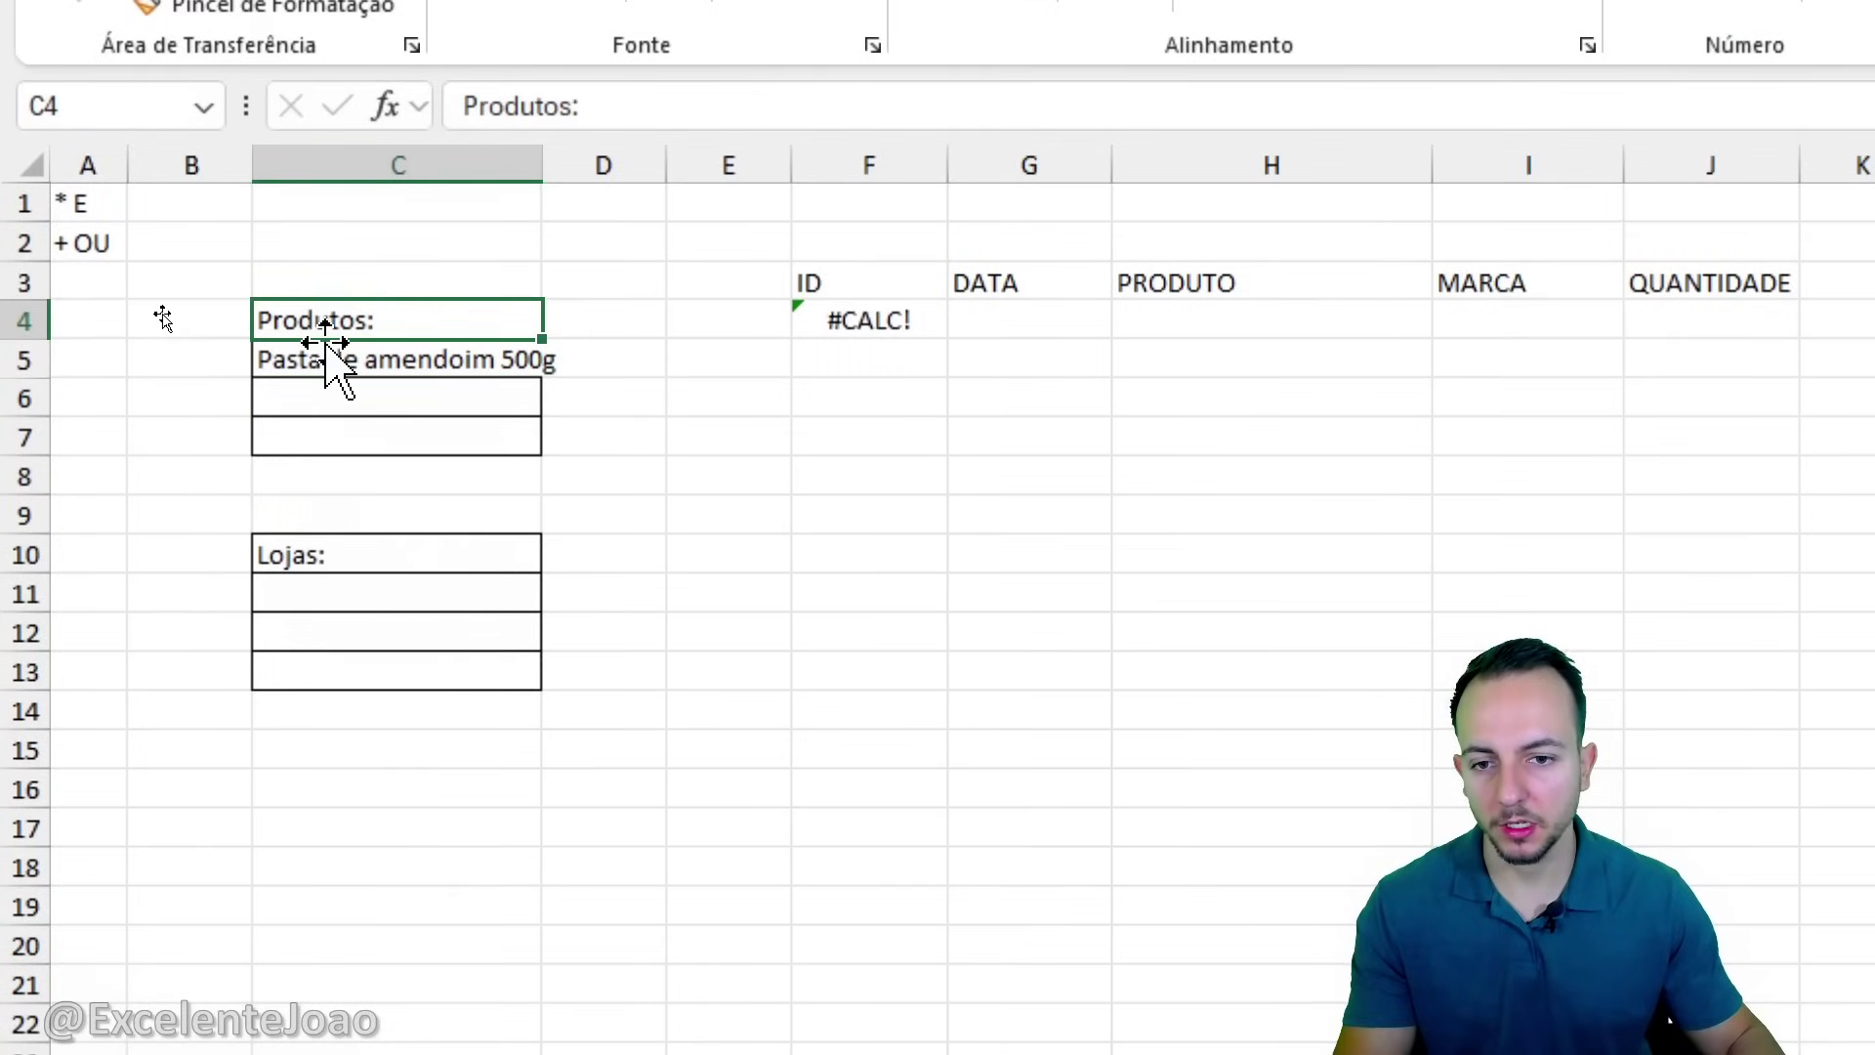
double_click(345, 359)
key(Delete)
key(Delete)
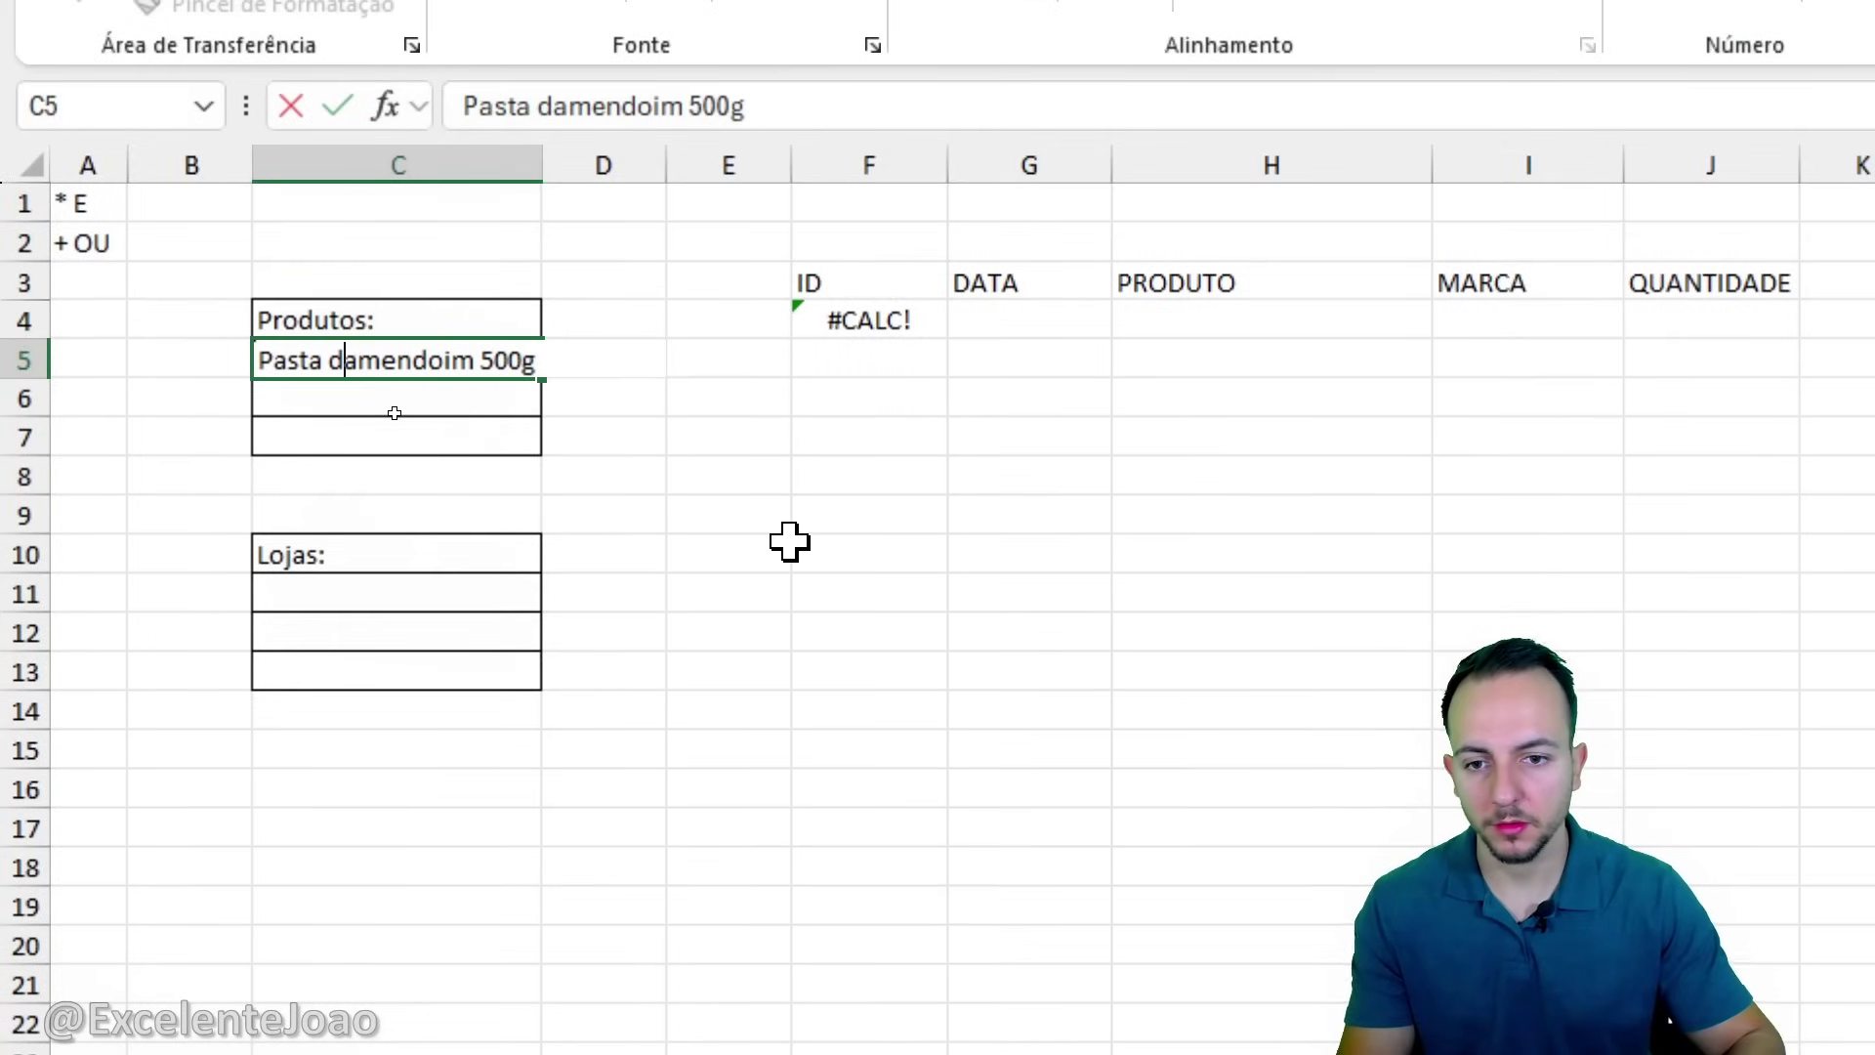
key(BackSpace)
key(Return)
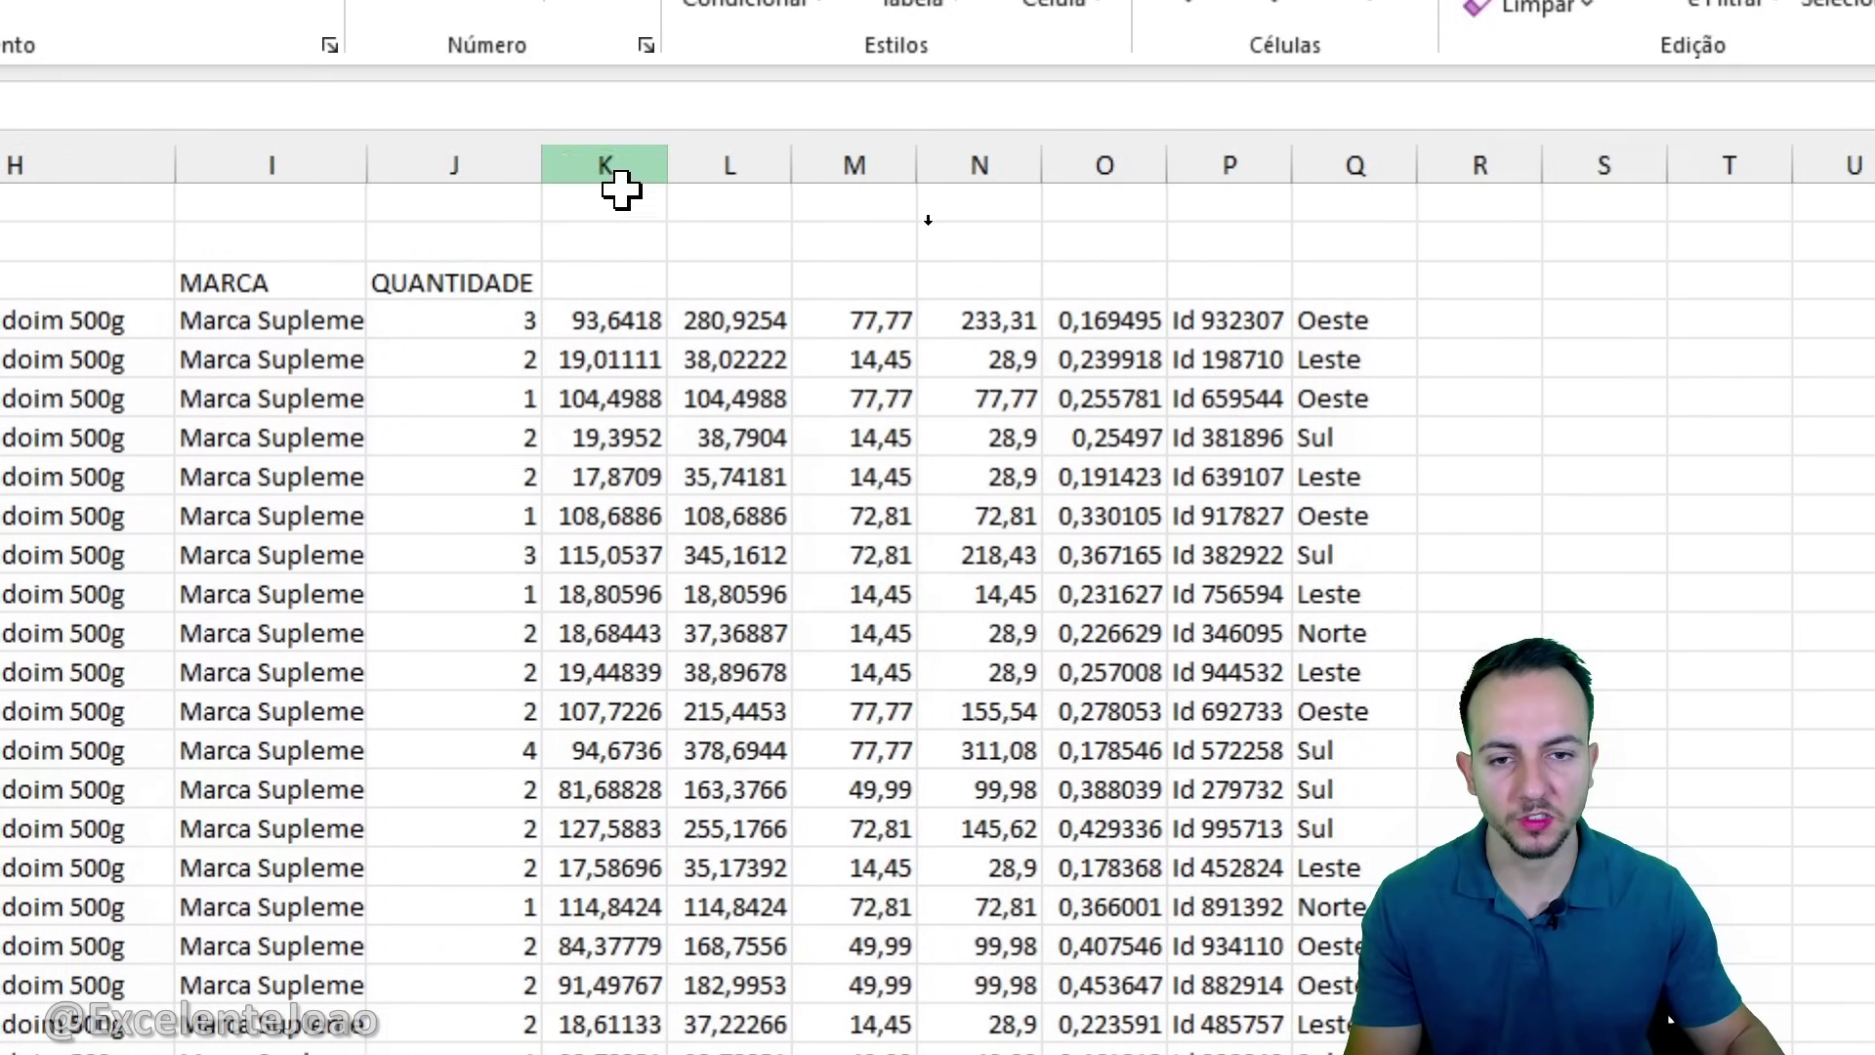
Format columns K:N of the filtered results as accounting currency and column O as a percentage.
drag(586, 142, 958, 167)
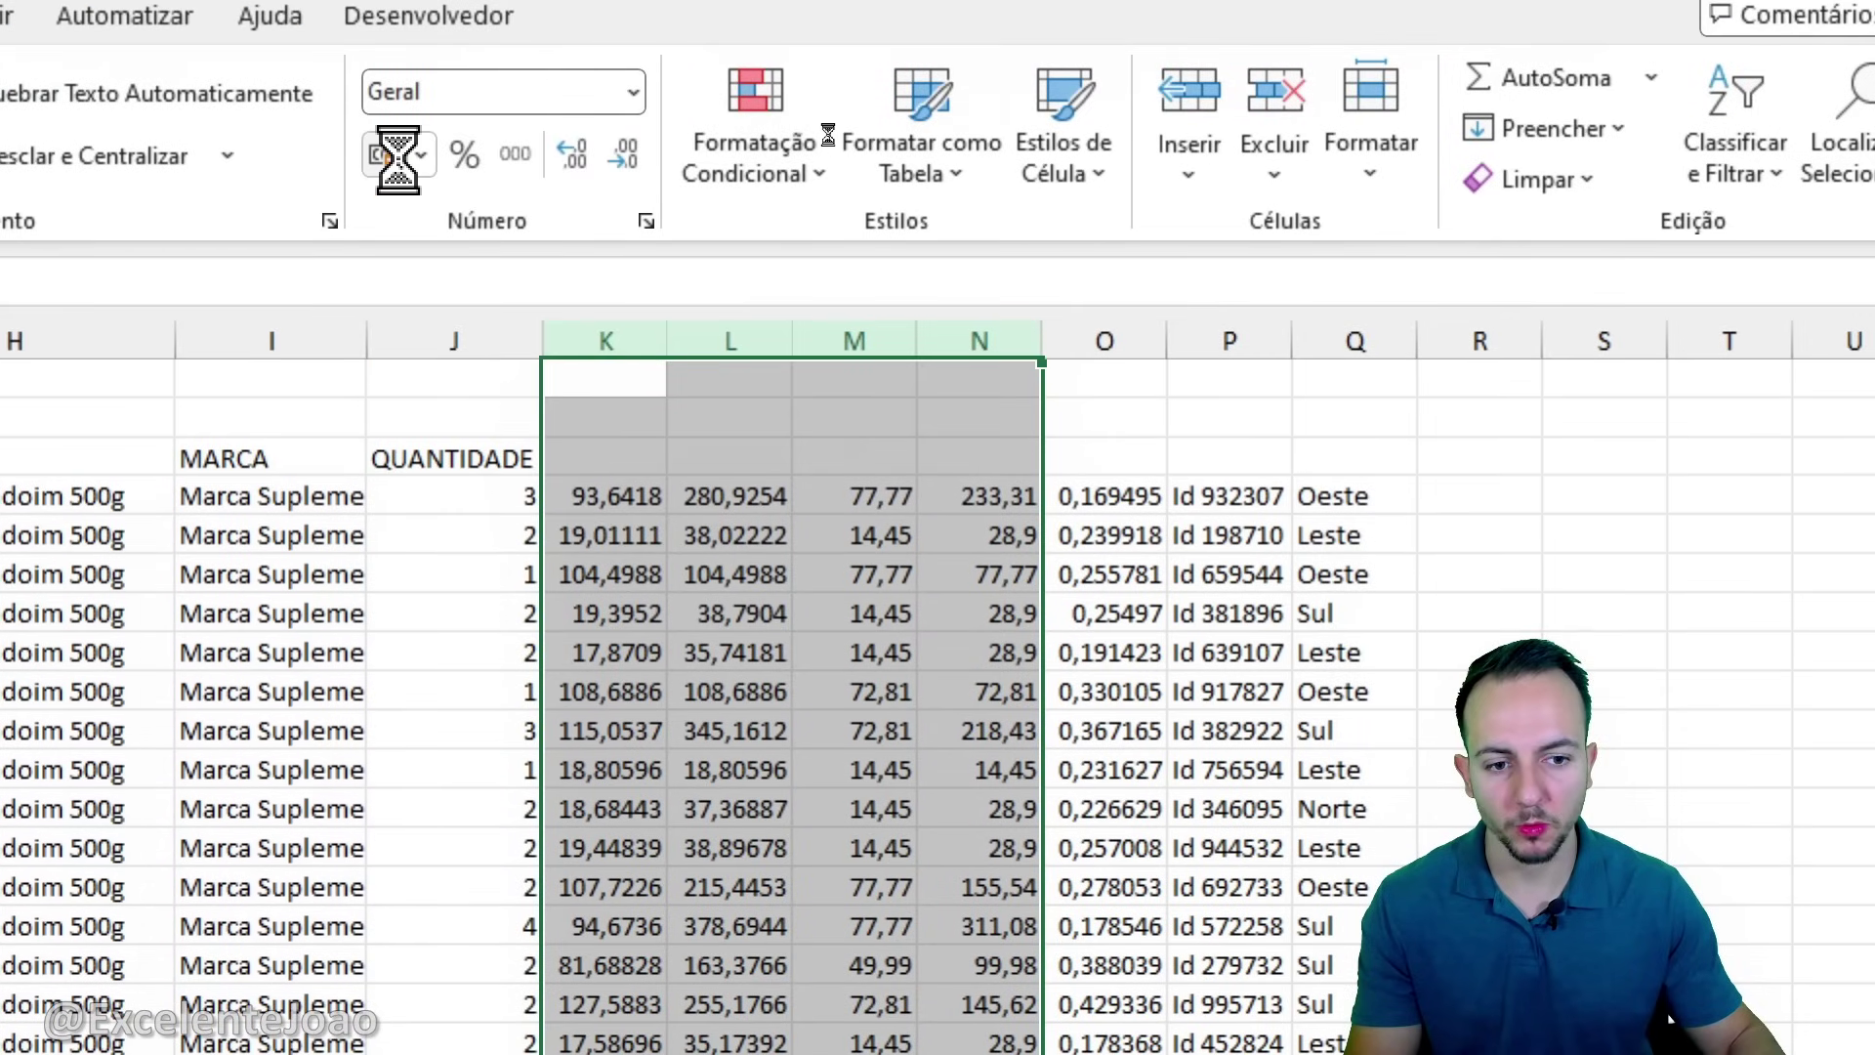
click(385, 135)
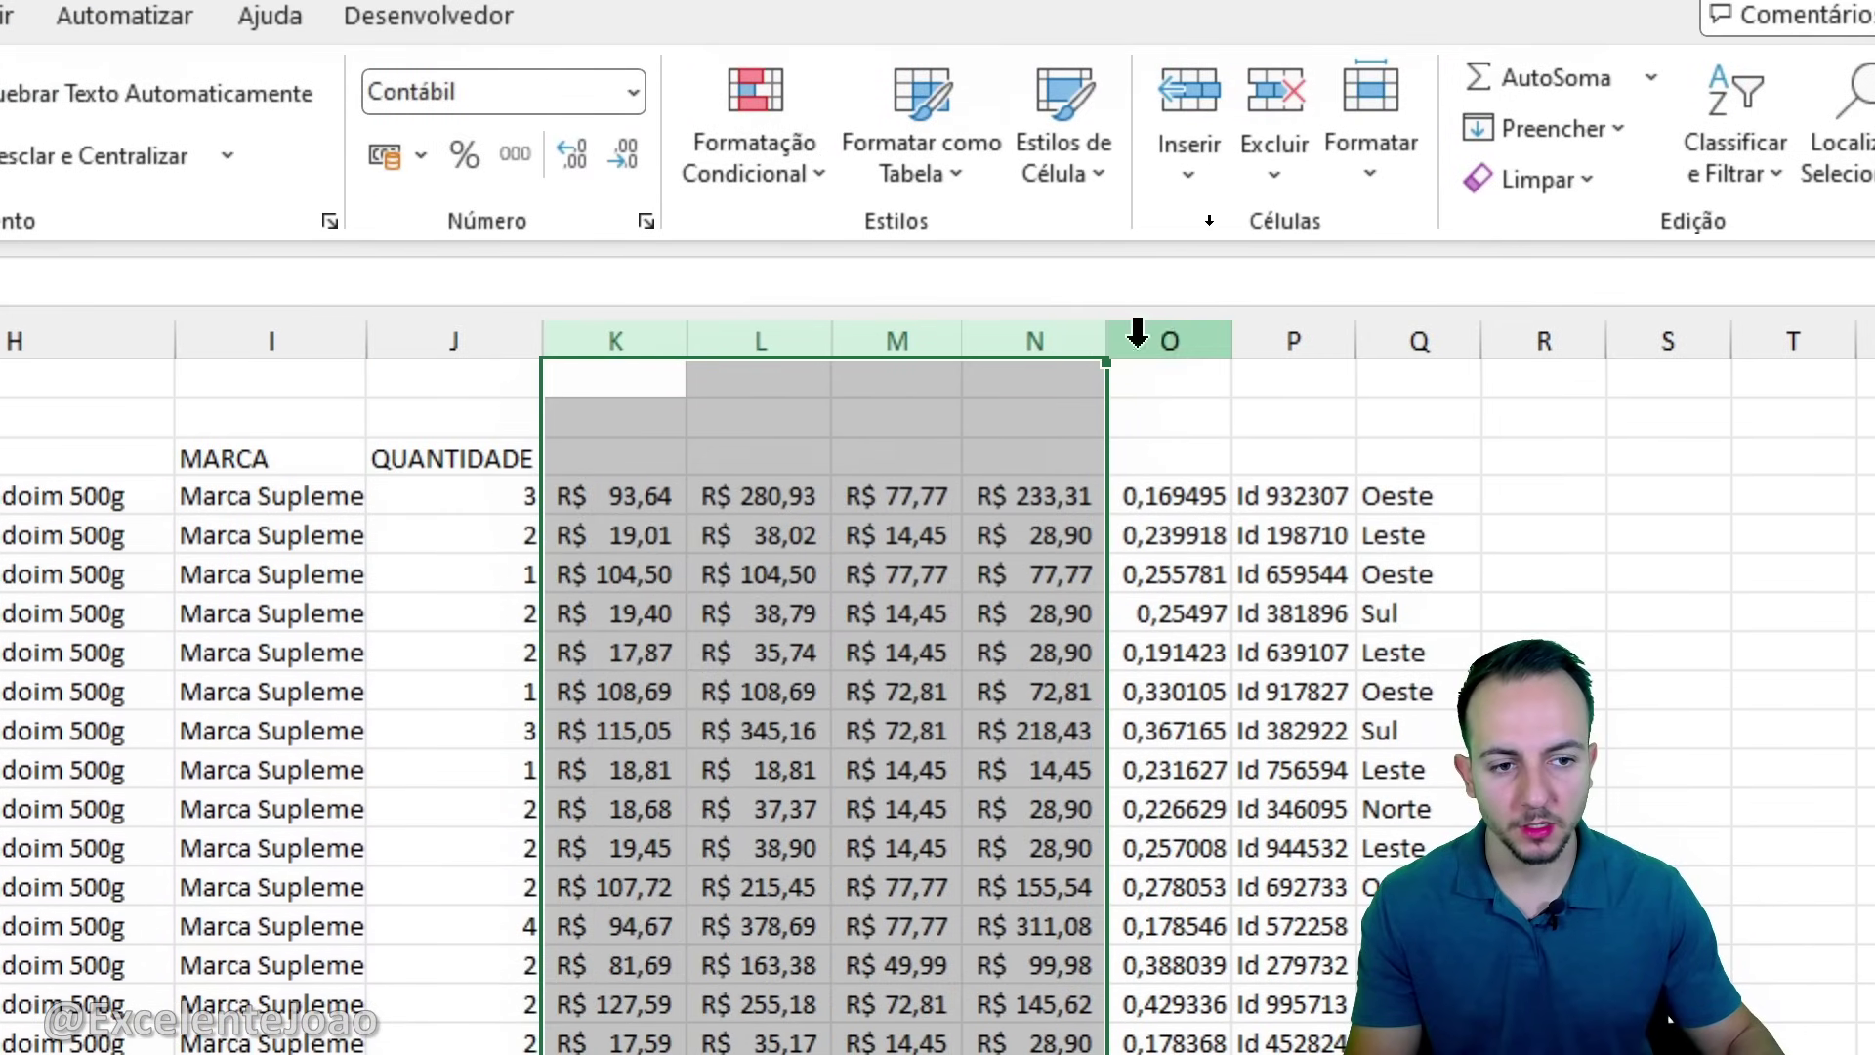
click(1133, 322)
click(464, 155)
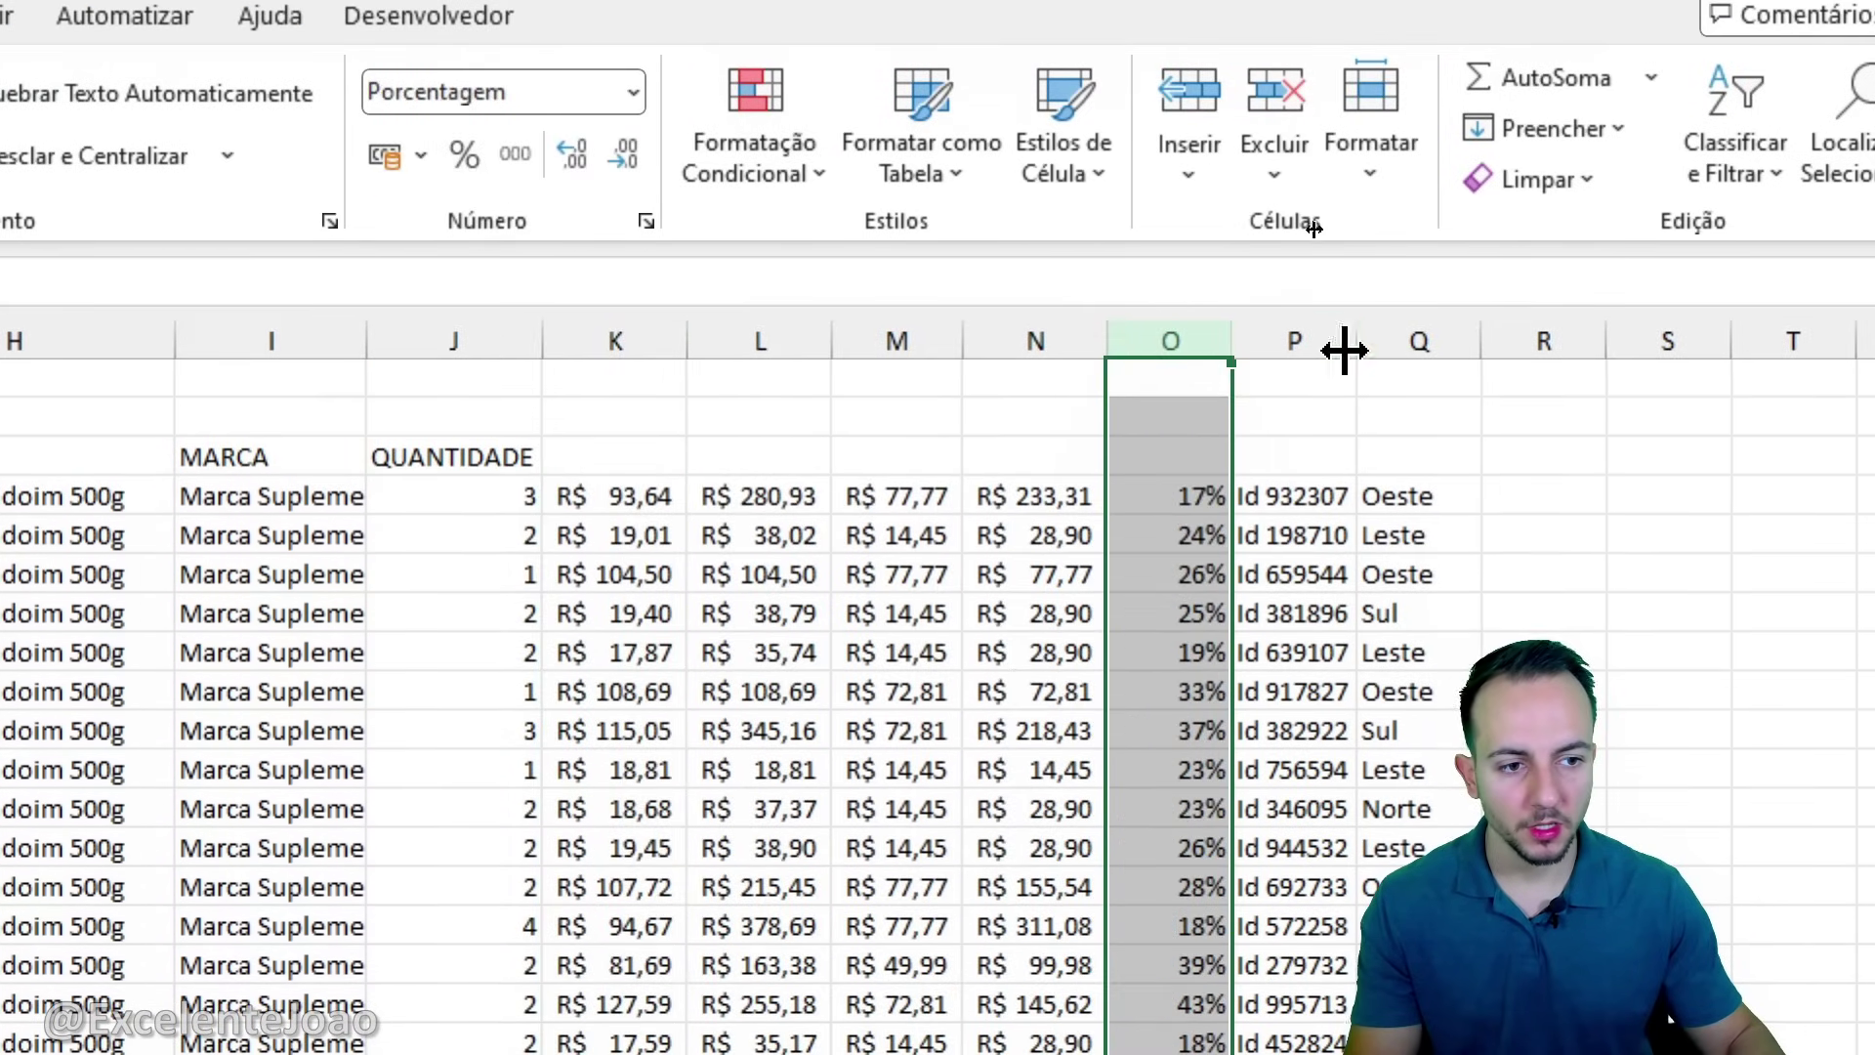
Review the unlabelled header cells K3:Q3, the criteria cells C5 and C11, and the PRODUTO values of the filtered results.
drag(684, 459, 1420, 454)
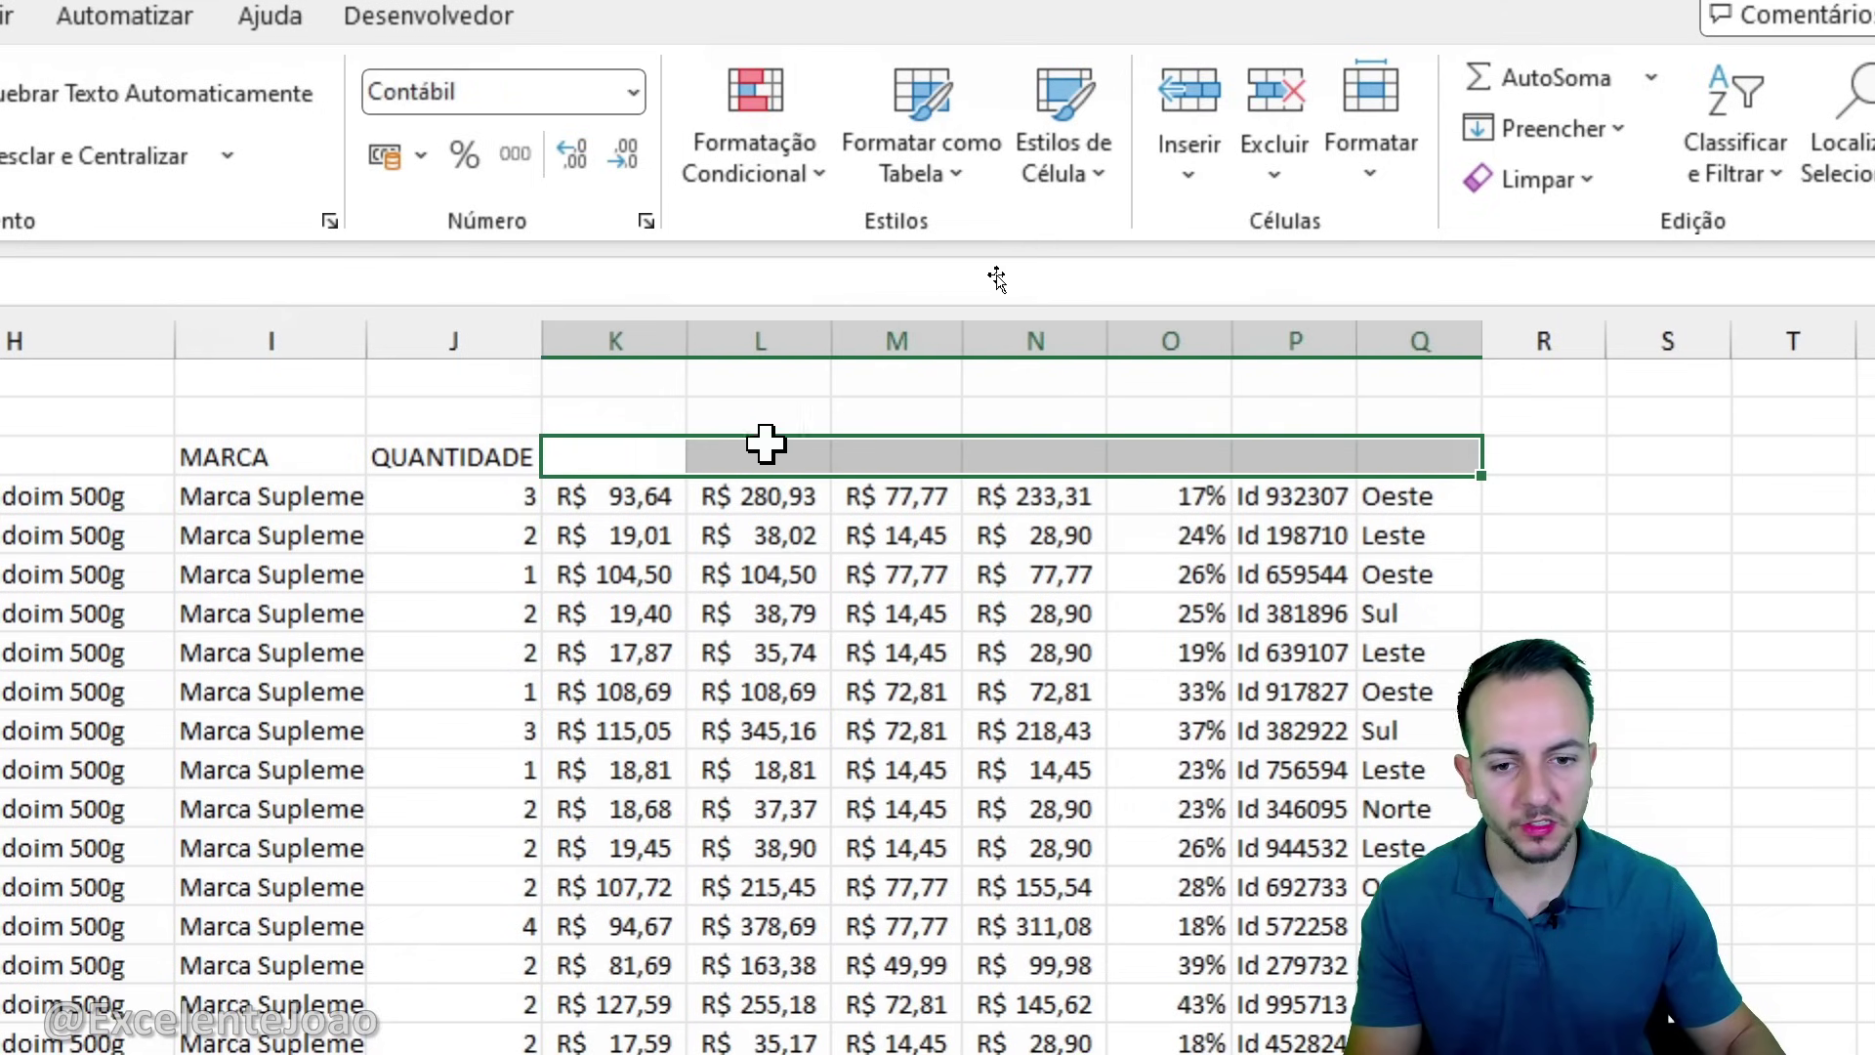
click(636, 455)
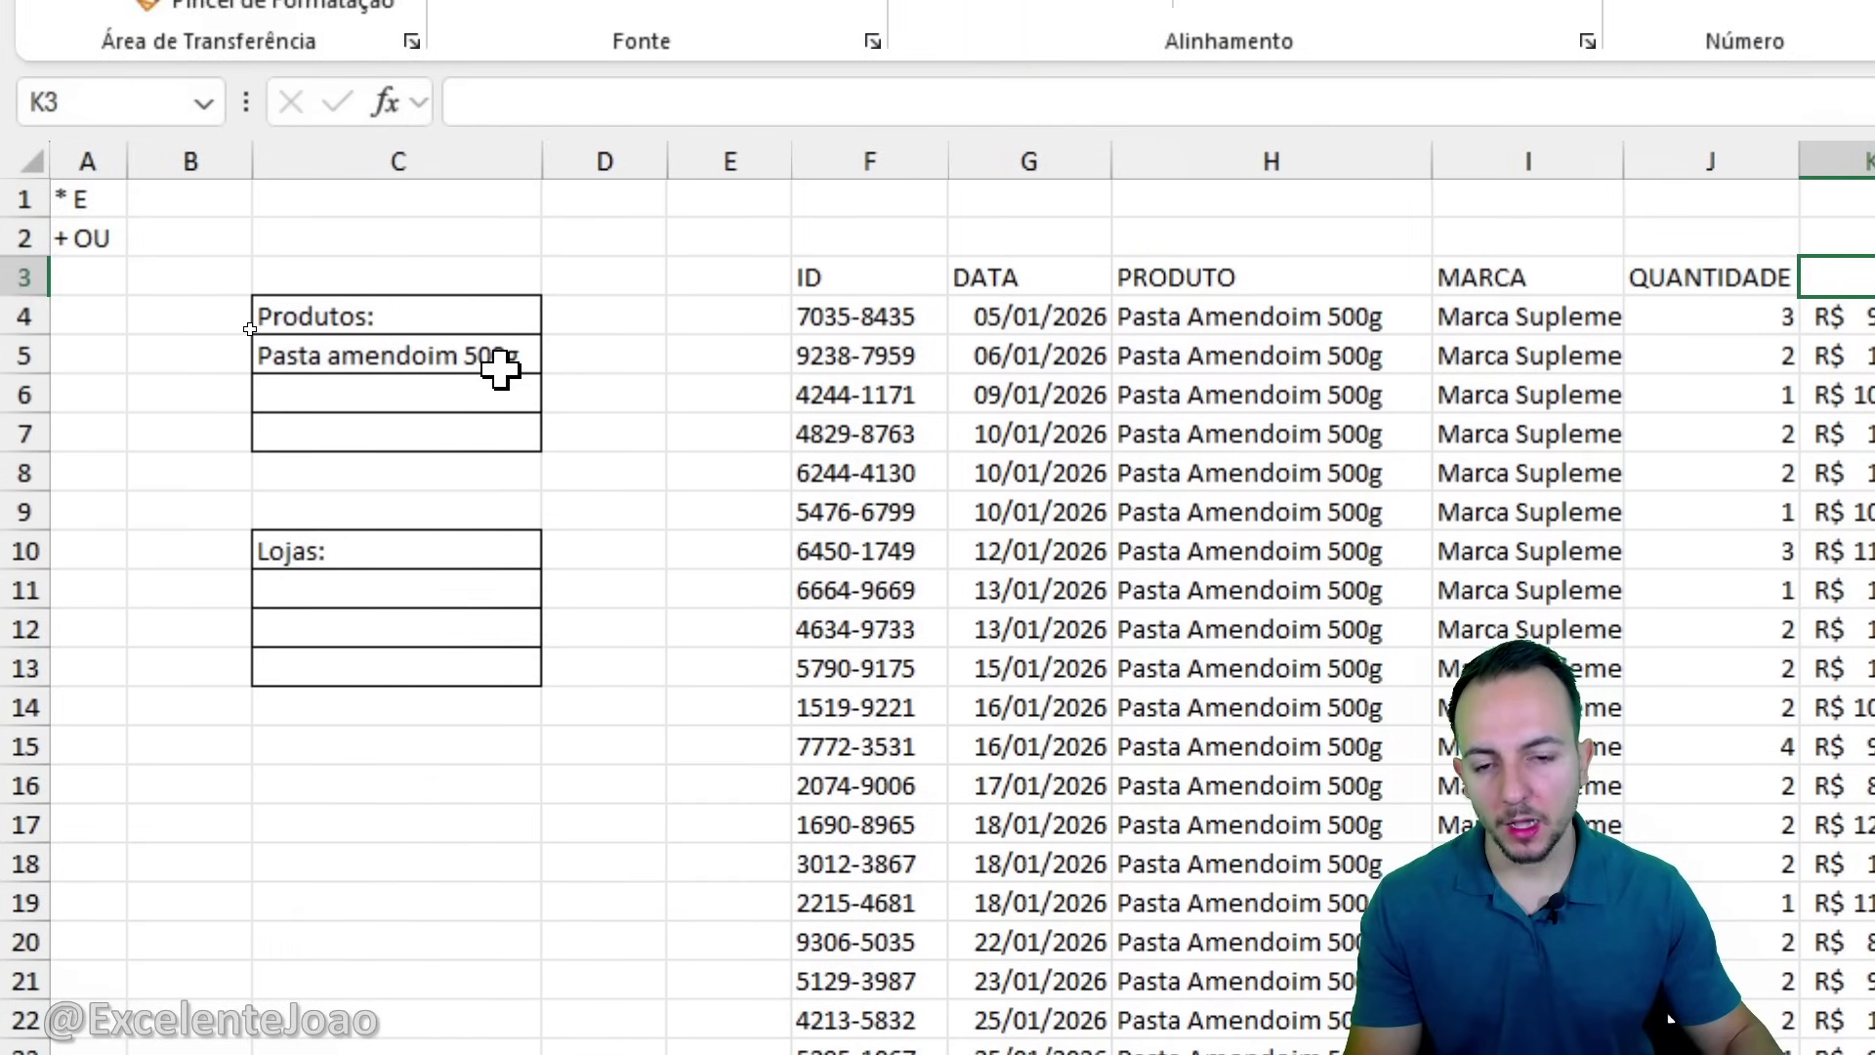
click(498, 310)
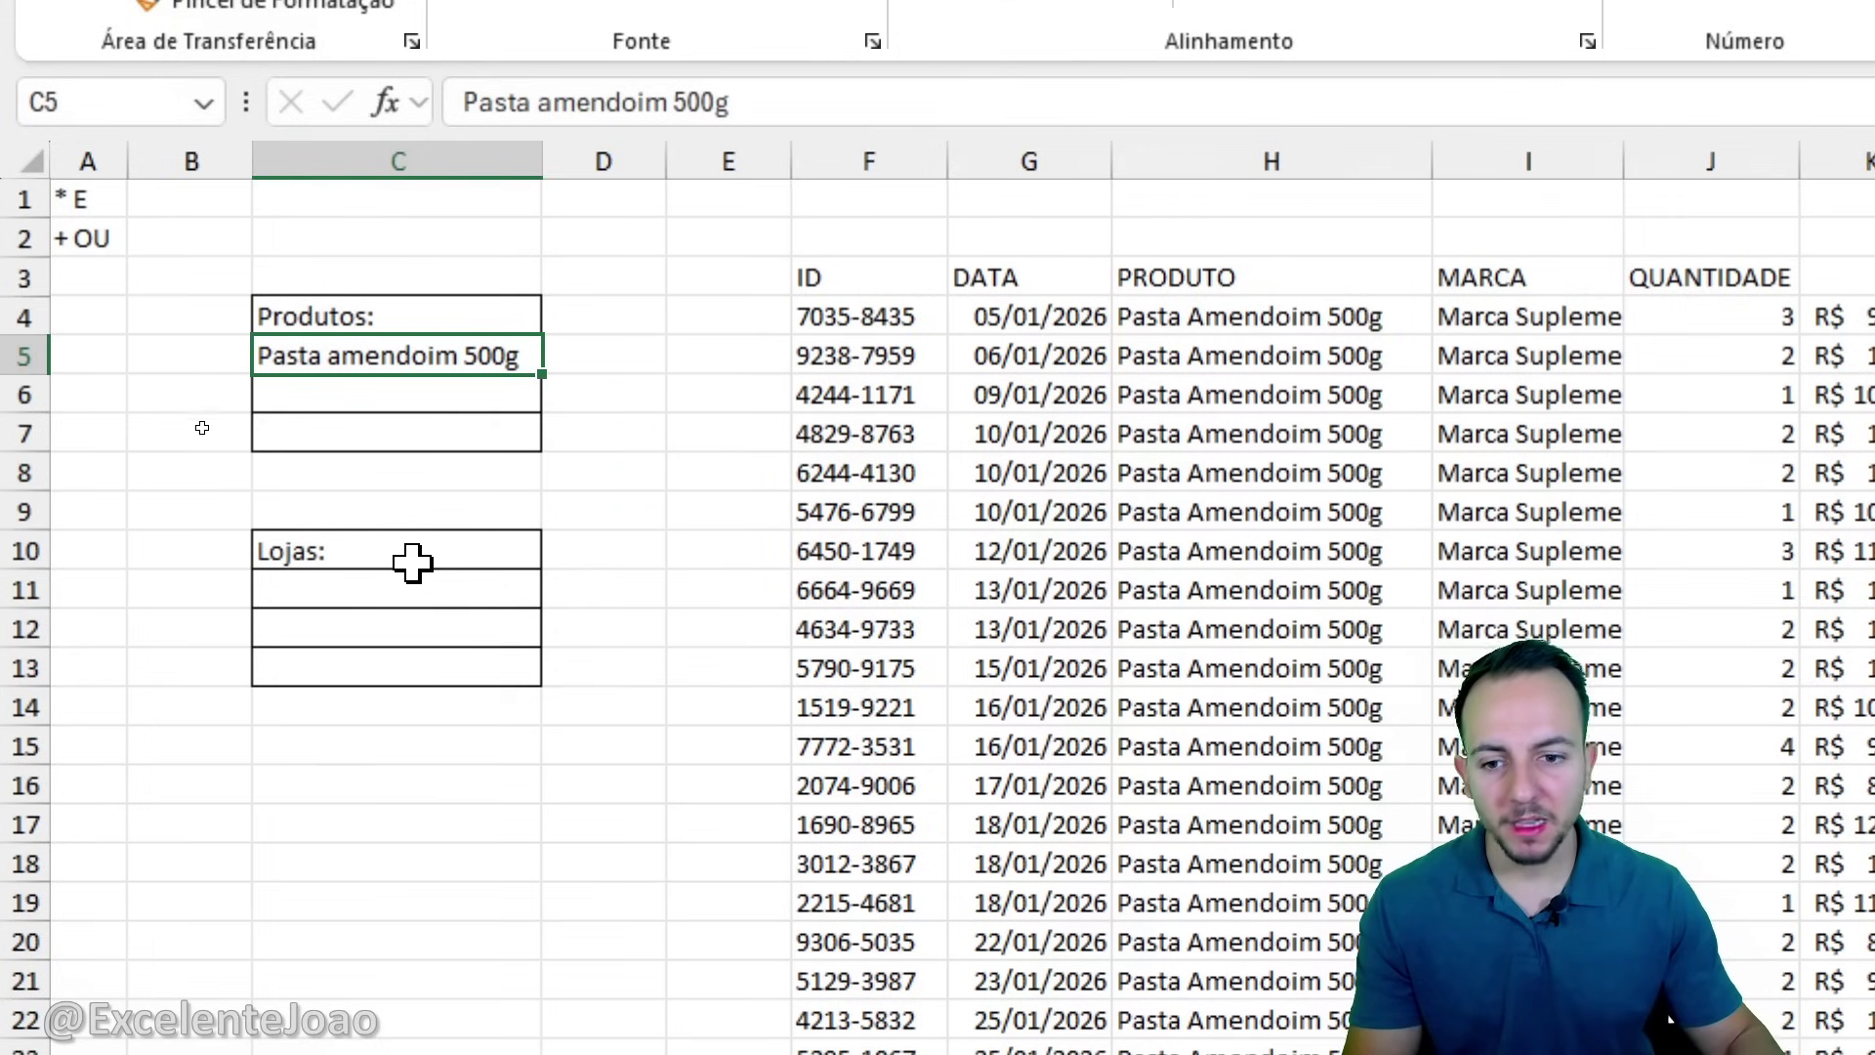
click(391, 591)
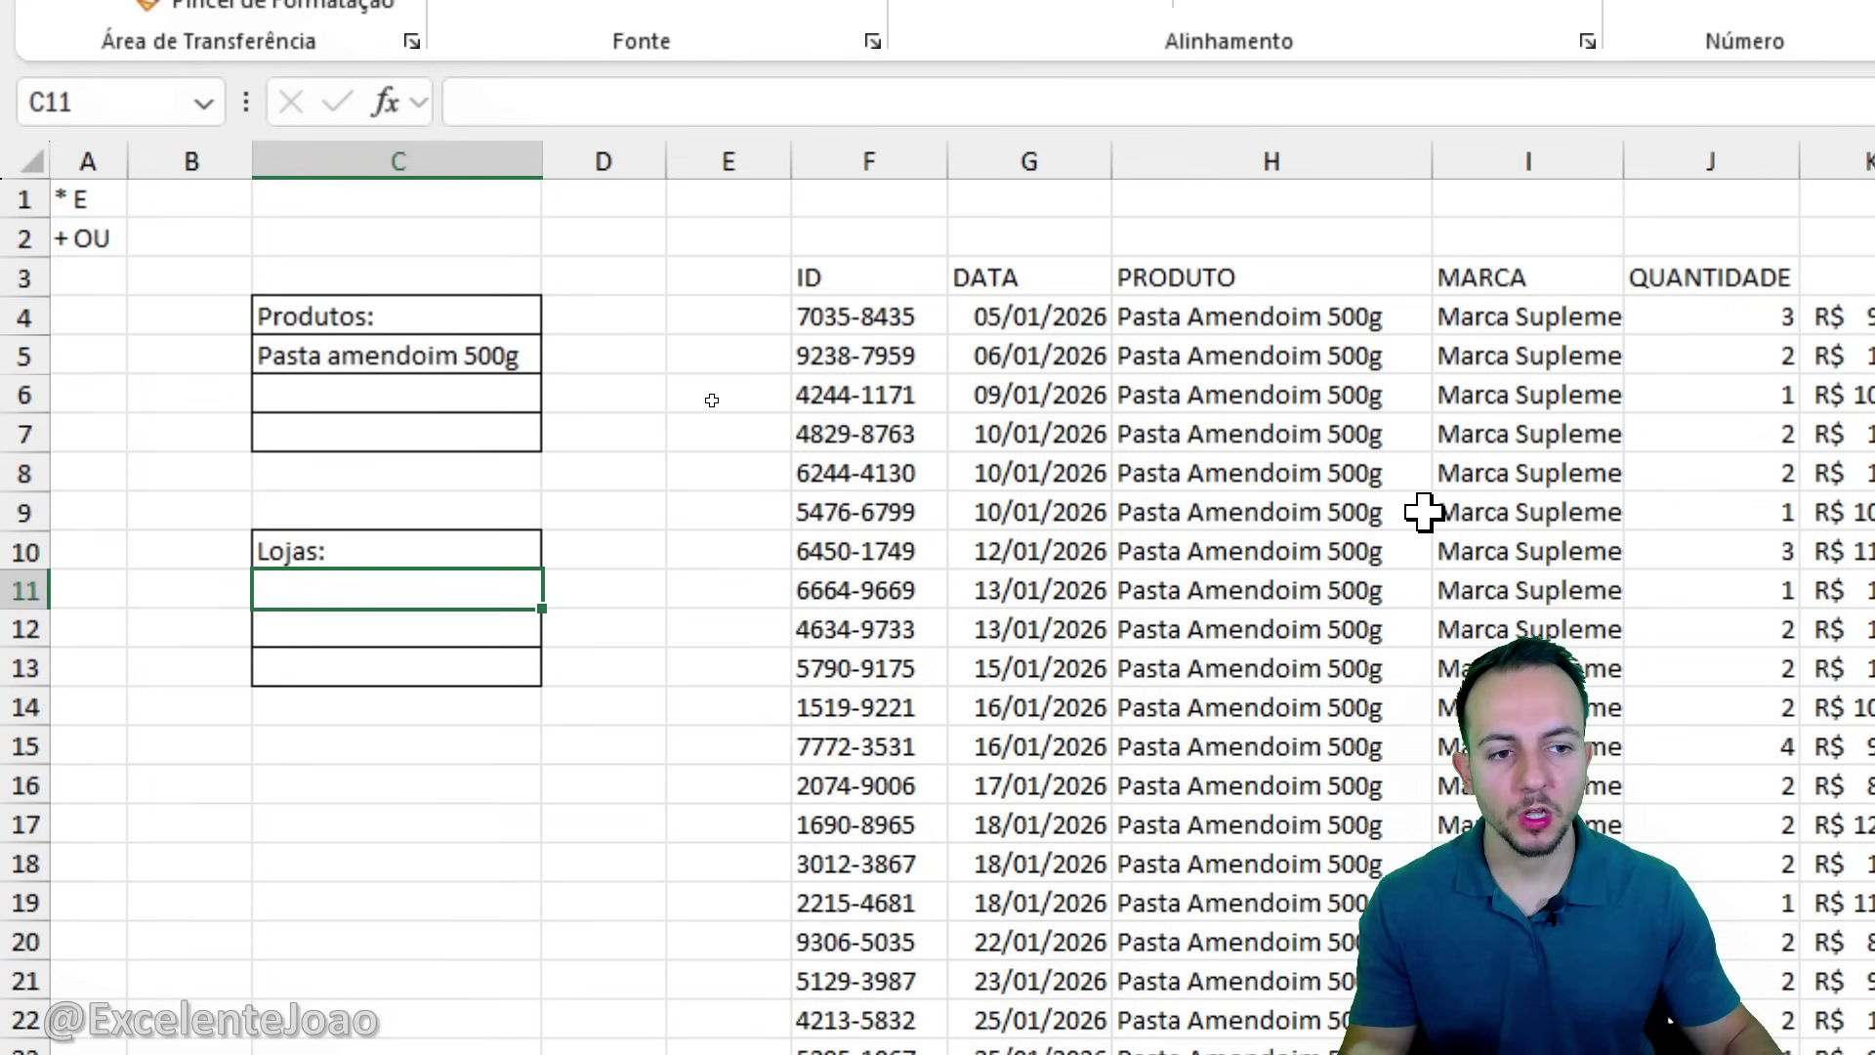
drag(1067, 314, 1017, 699)
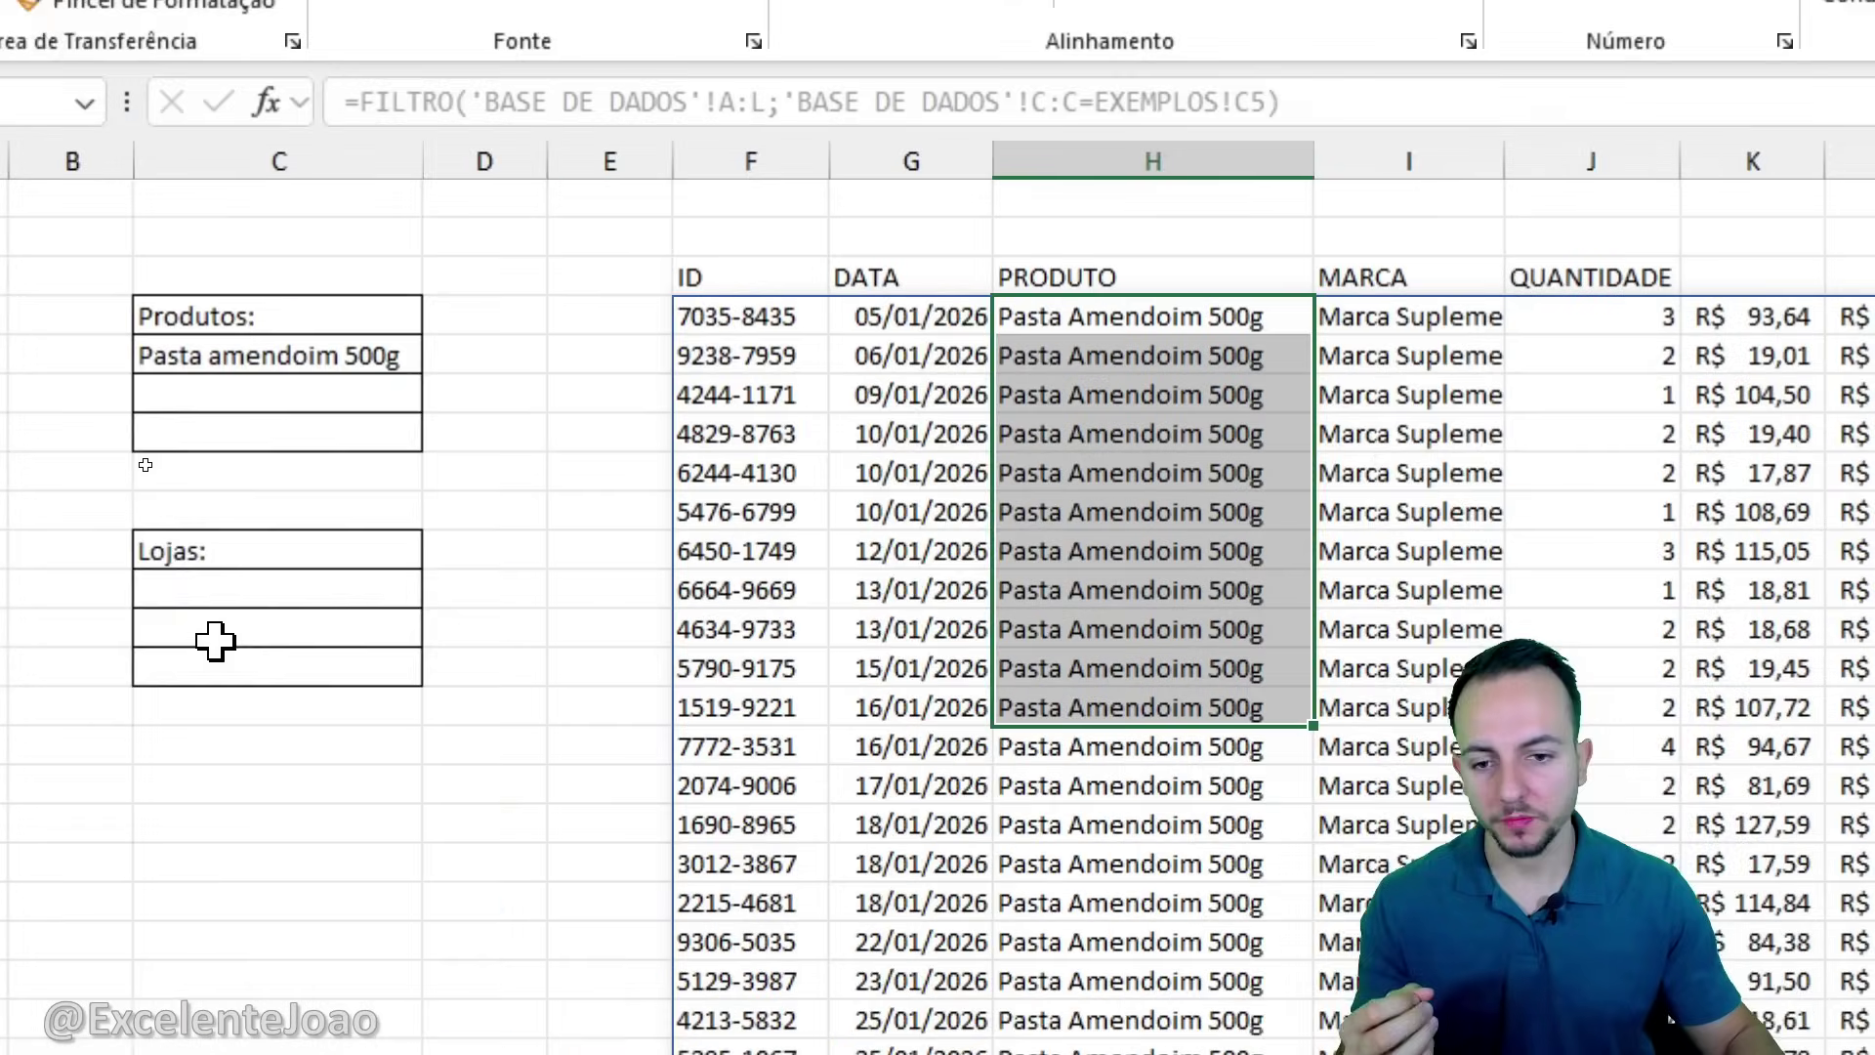
Enter Sul as the first store in C11 under Lojas:.
mouse_move(440, 586)
mouse_down()
mouse_move(384, 674)
mouse_move(403, 586)
mouse_up()
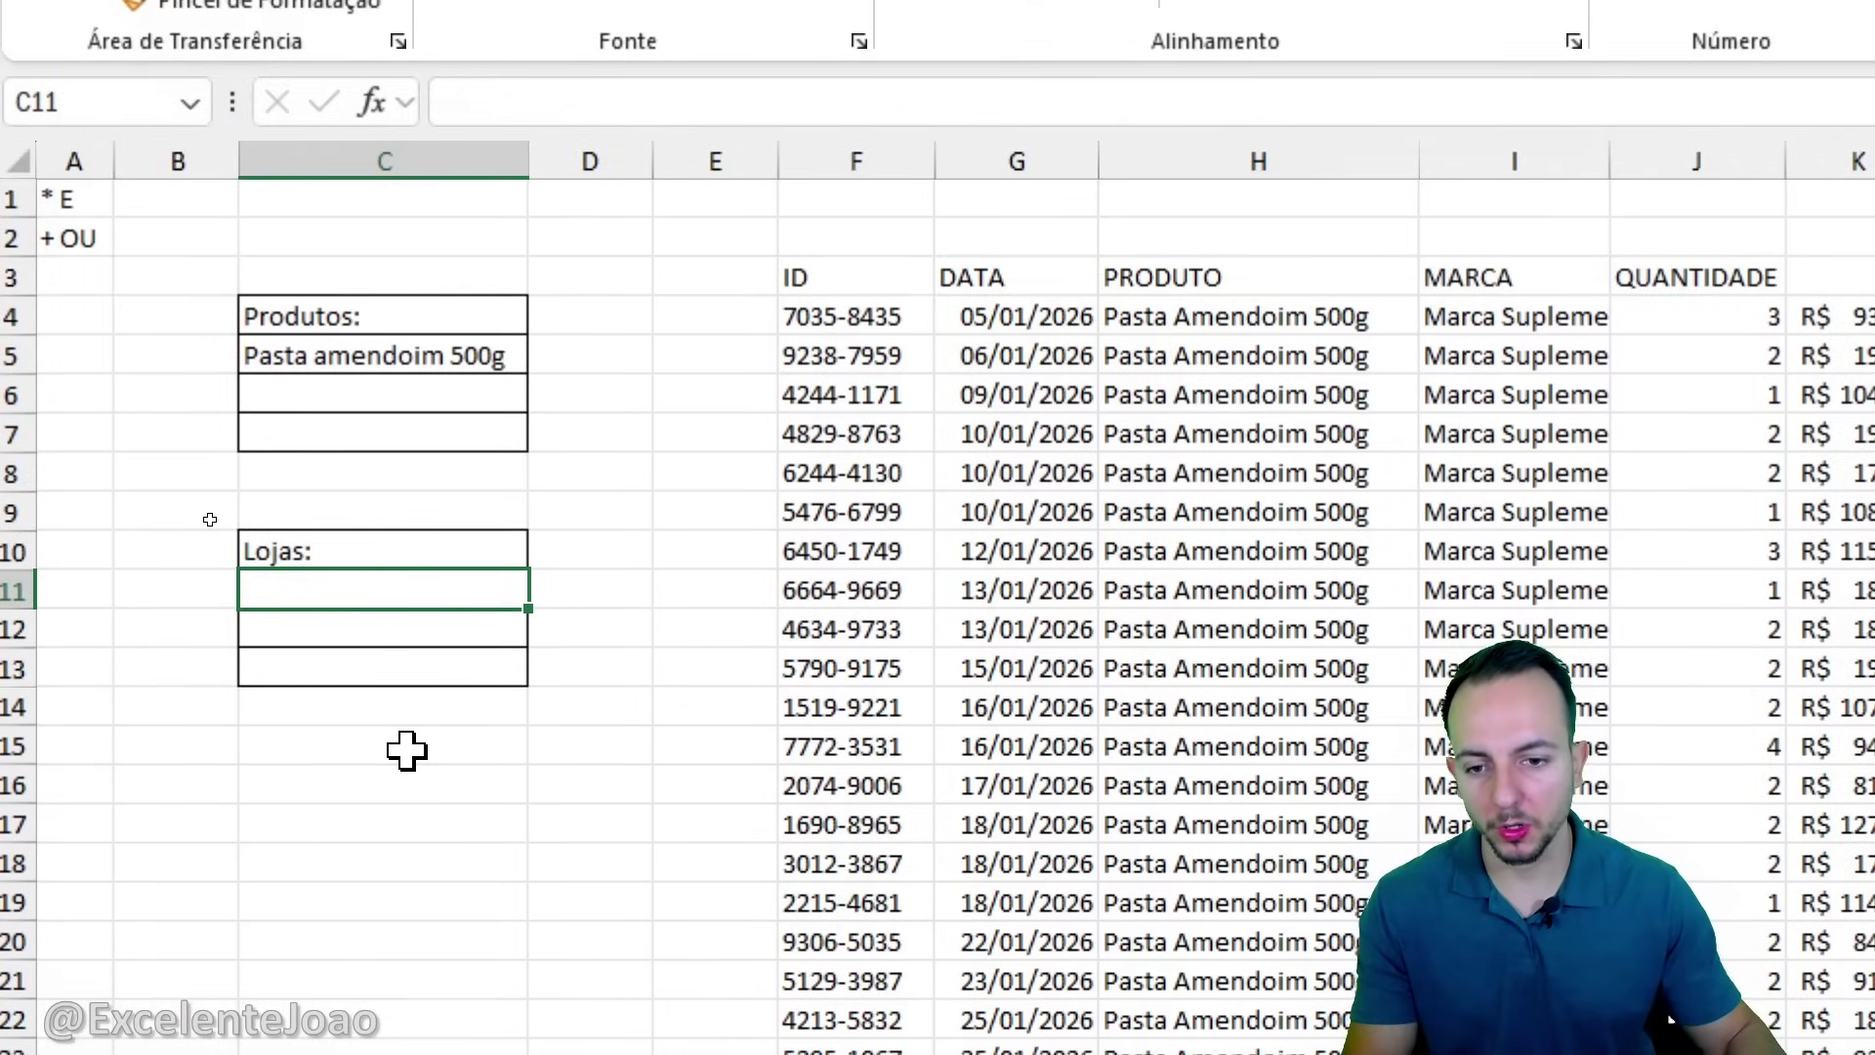
text(Sul)
key(Return)
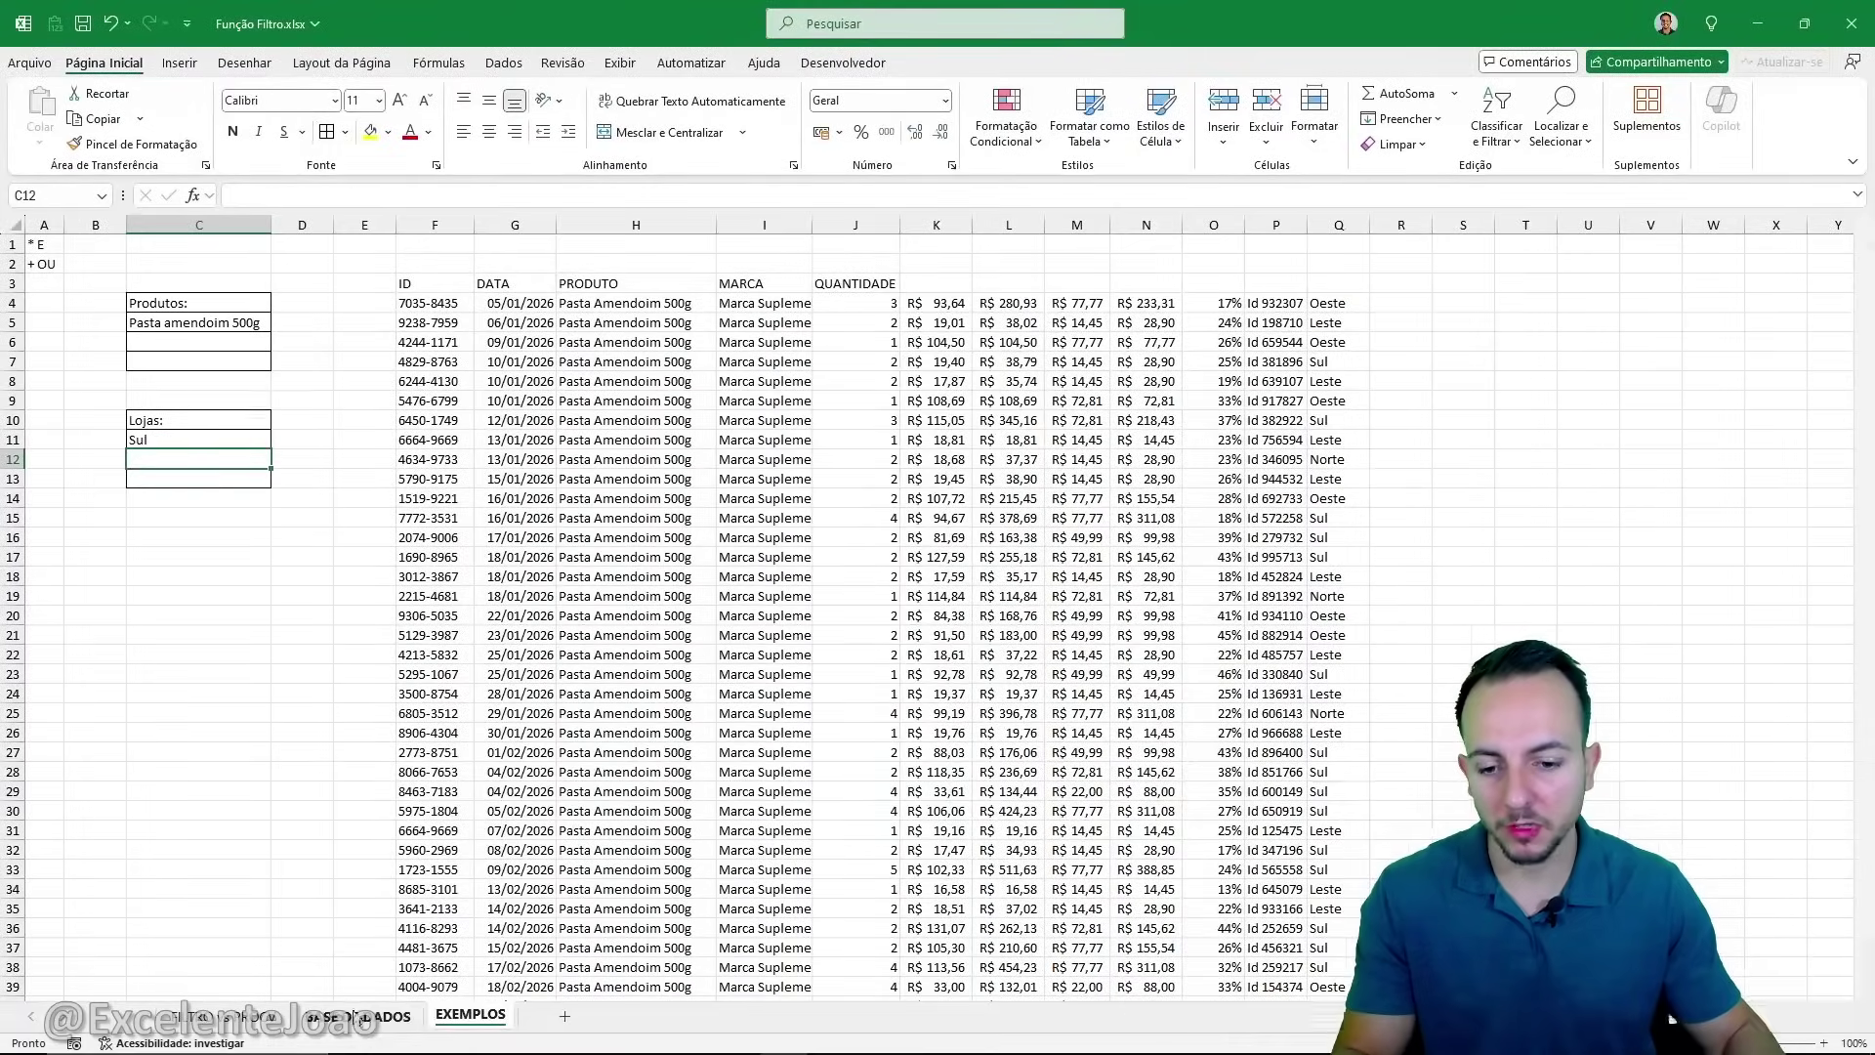
Examine the LOJA and PRODUTO columns of BASE DE DADOS as two criteria that apply to the same row.
click(386, 1018)
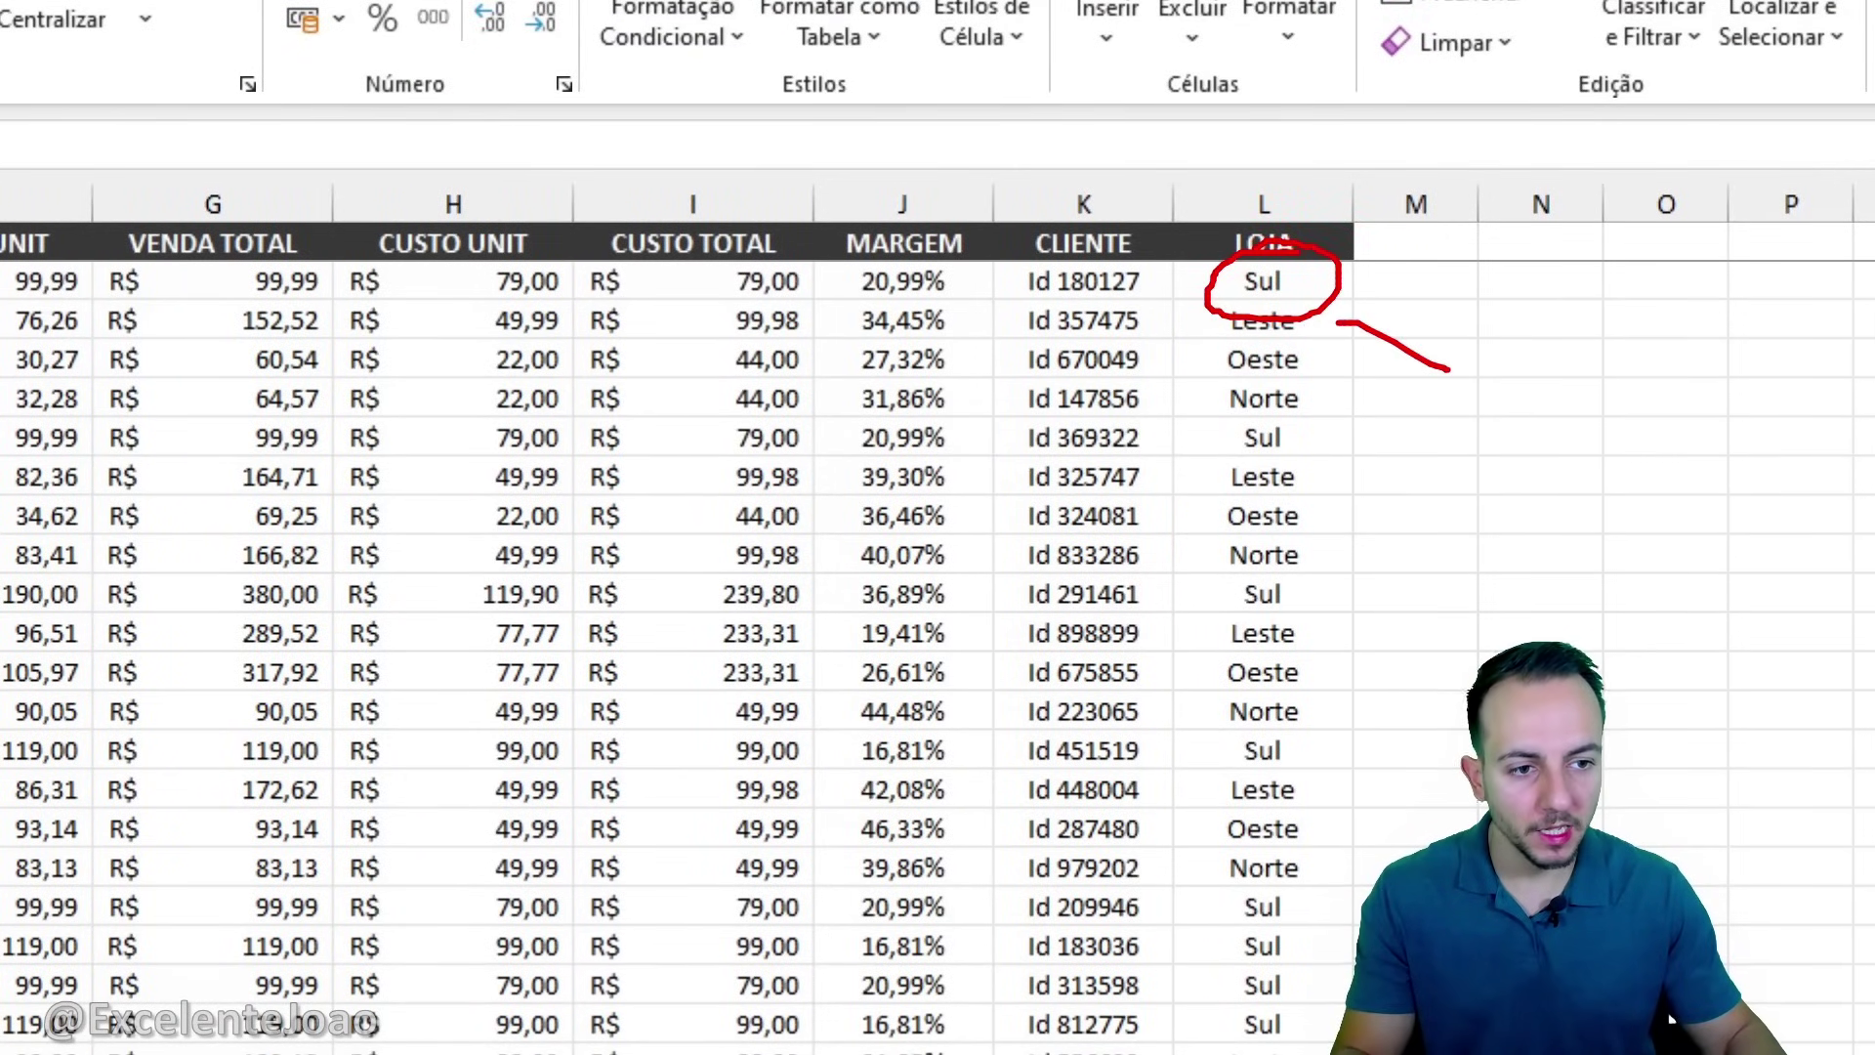
key(Escape)
key(ctrl+2)
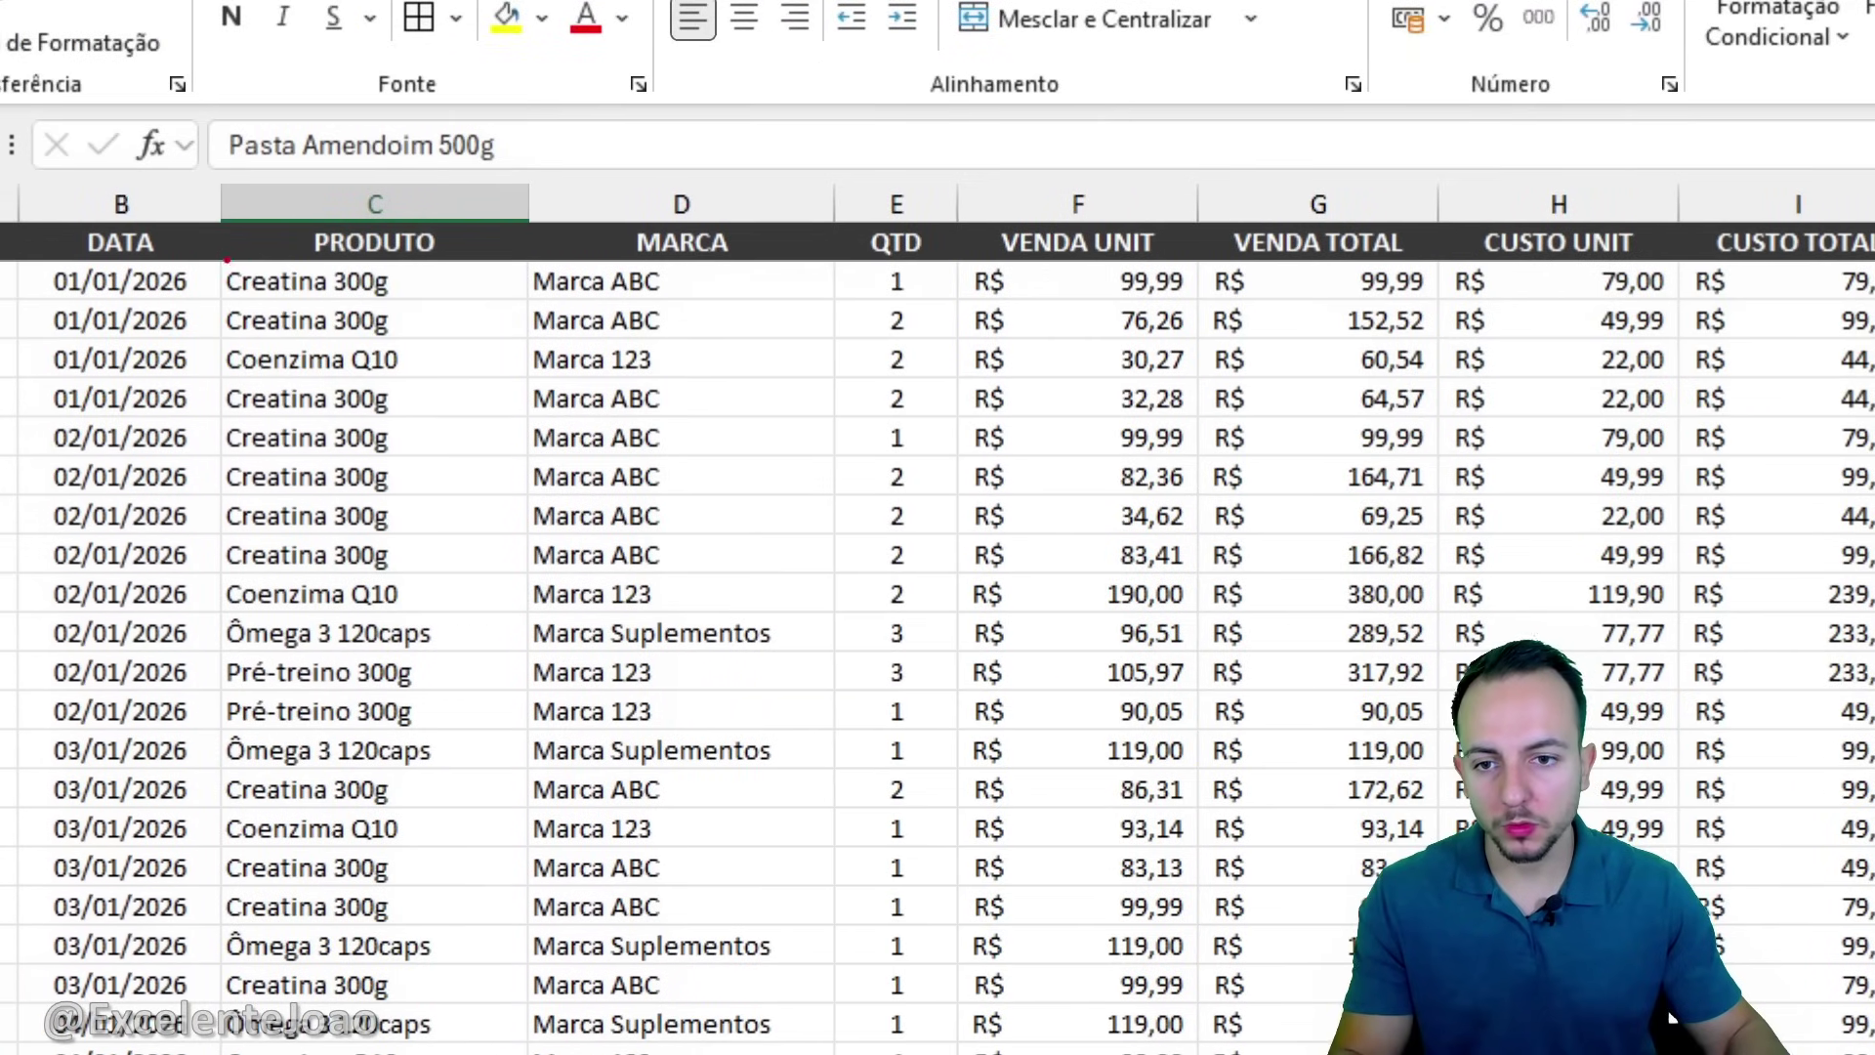
drag(209, 256, 420, 305)
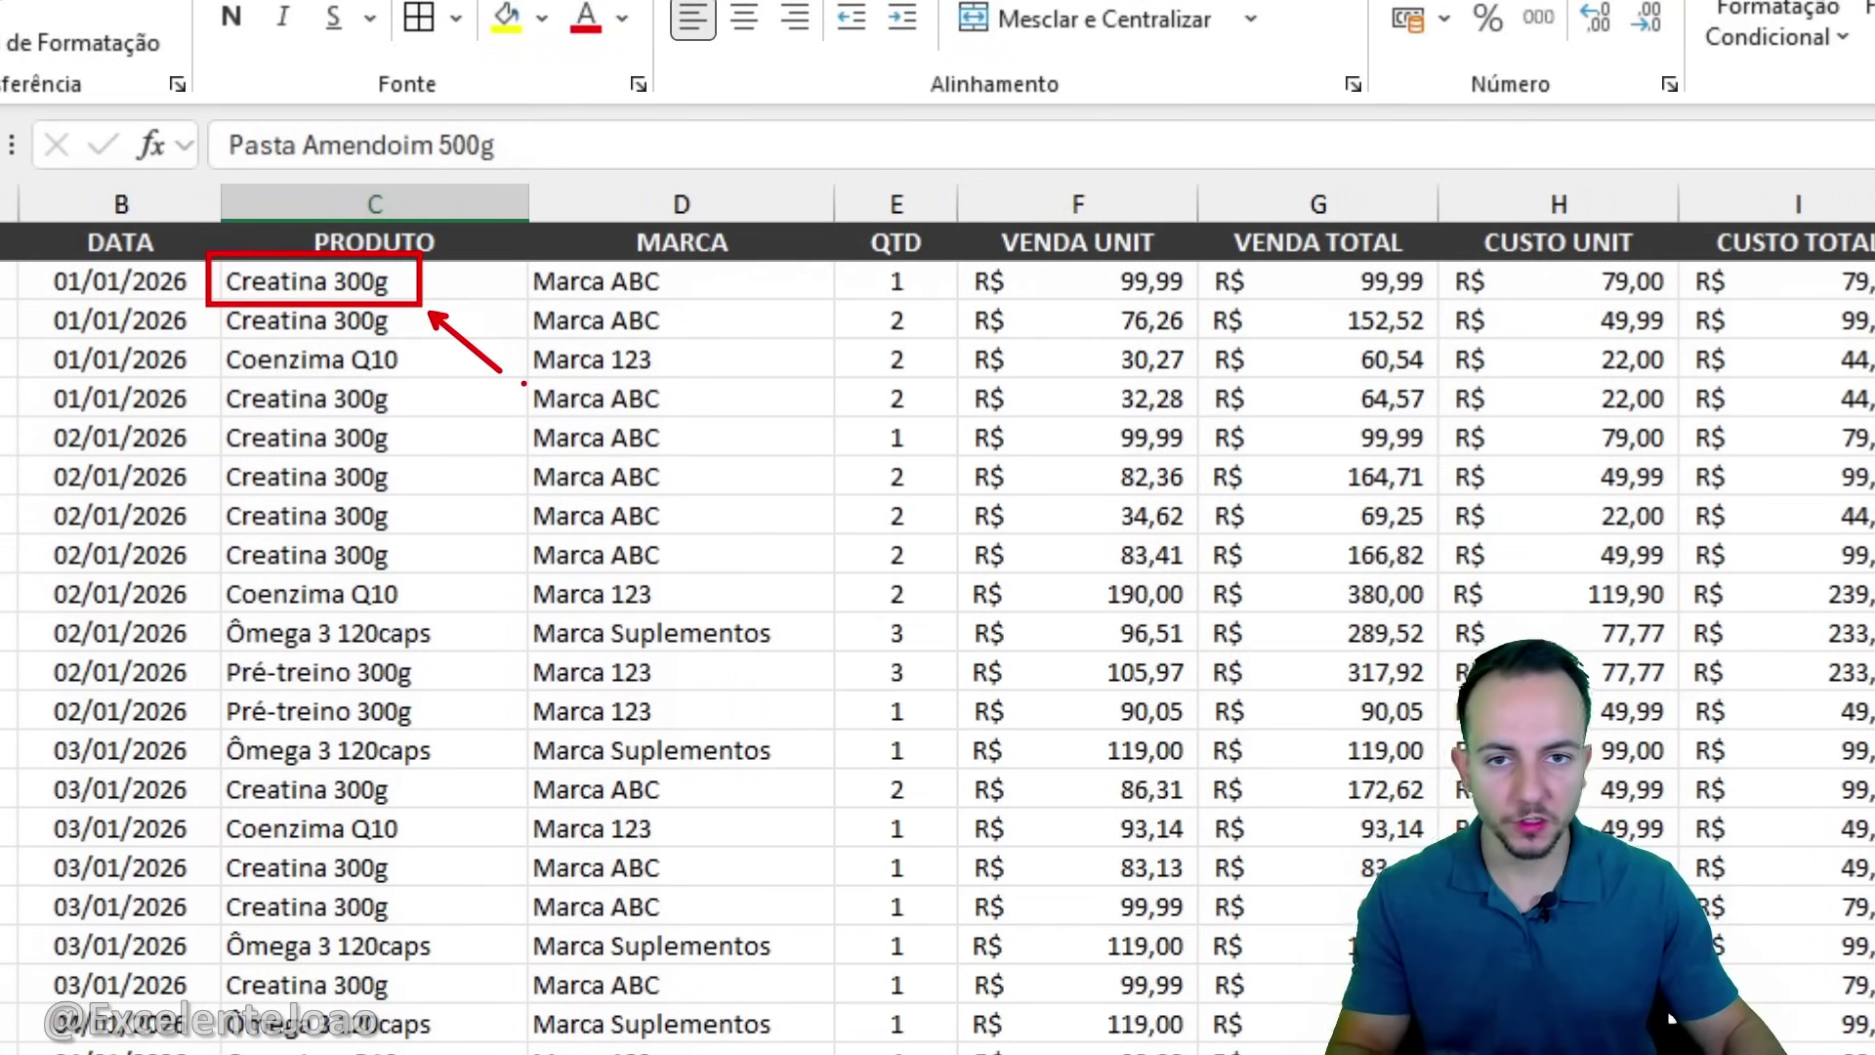
key(Escape)
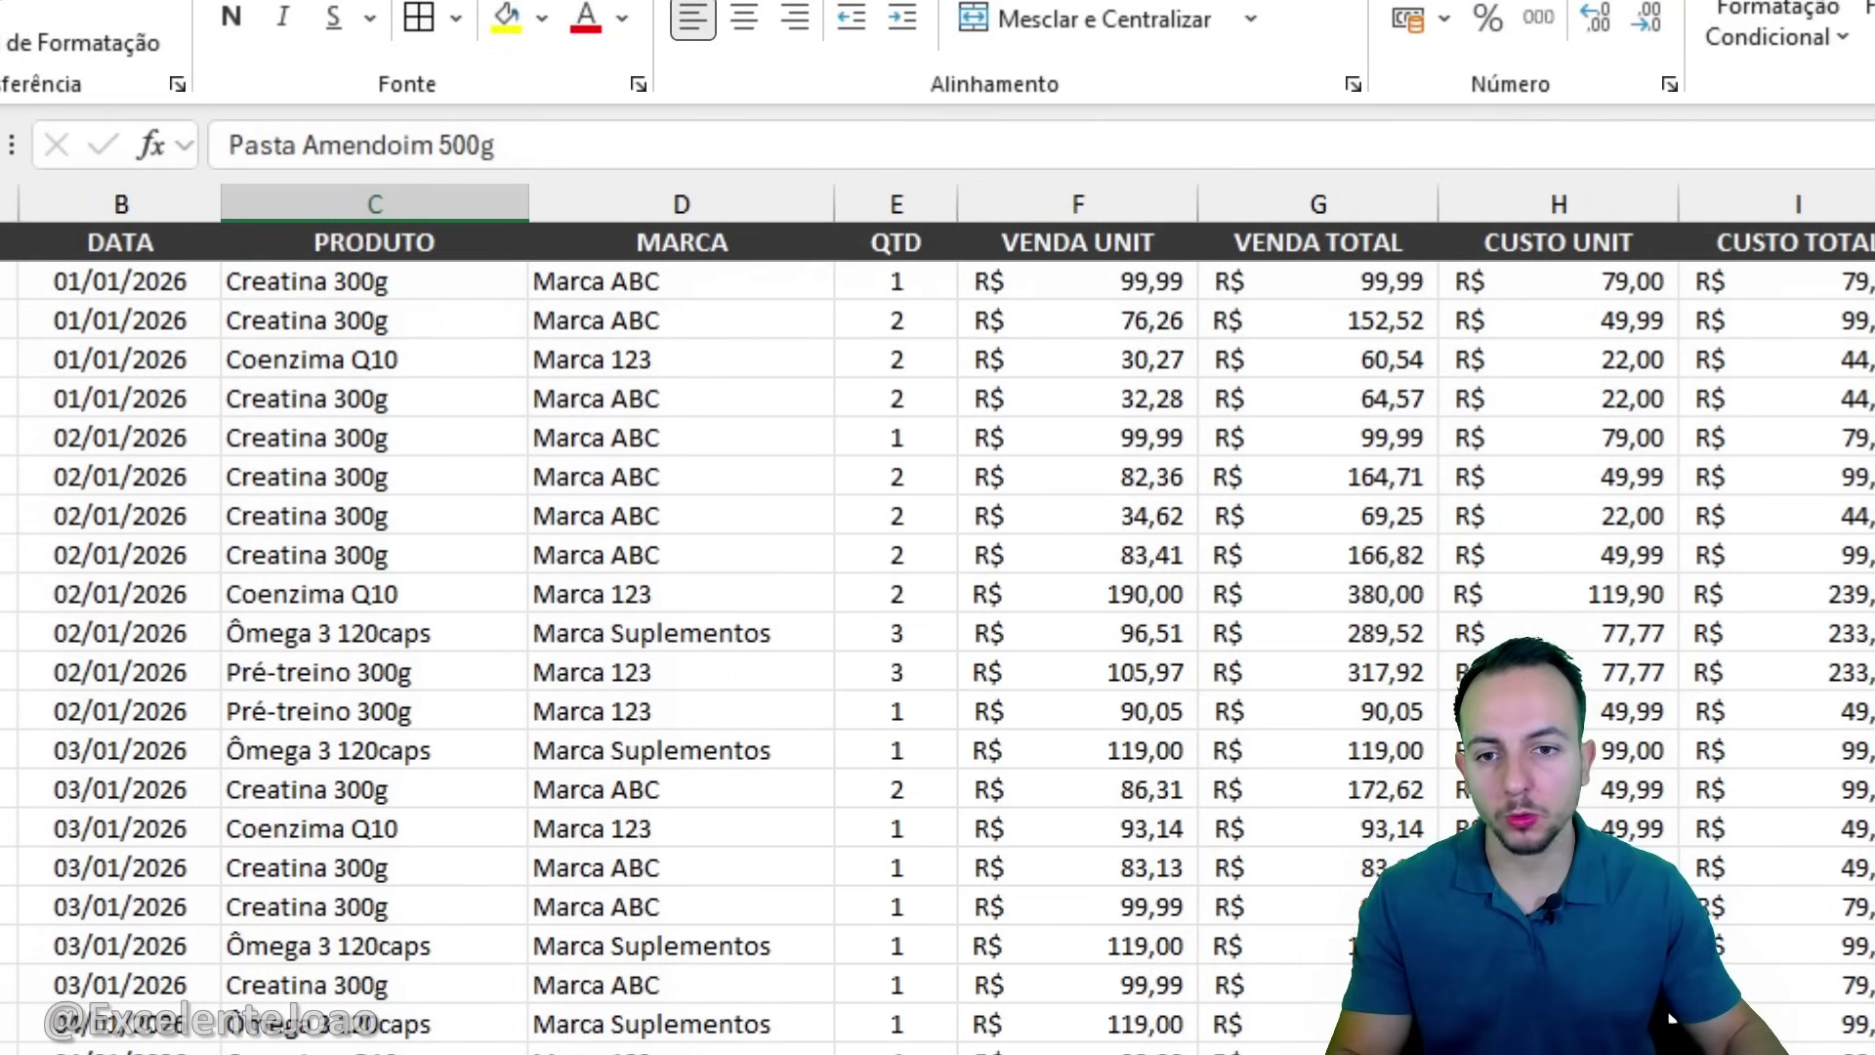
mouse_move(301, 228)
mouse_down()
mouse_move(266, 900)
mouse_move(335, 200)
mouse_up()
key(Escape)
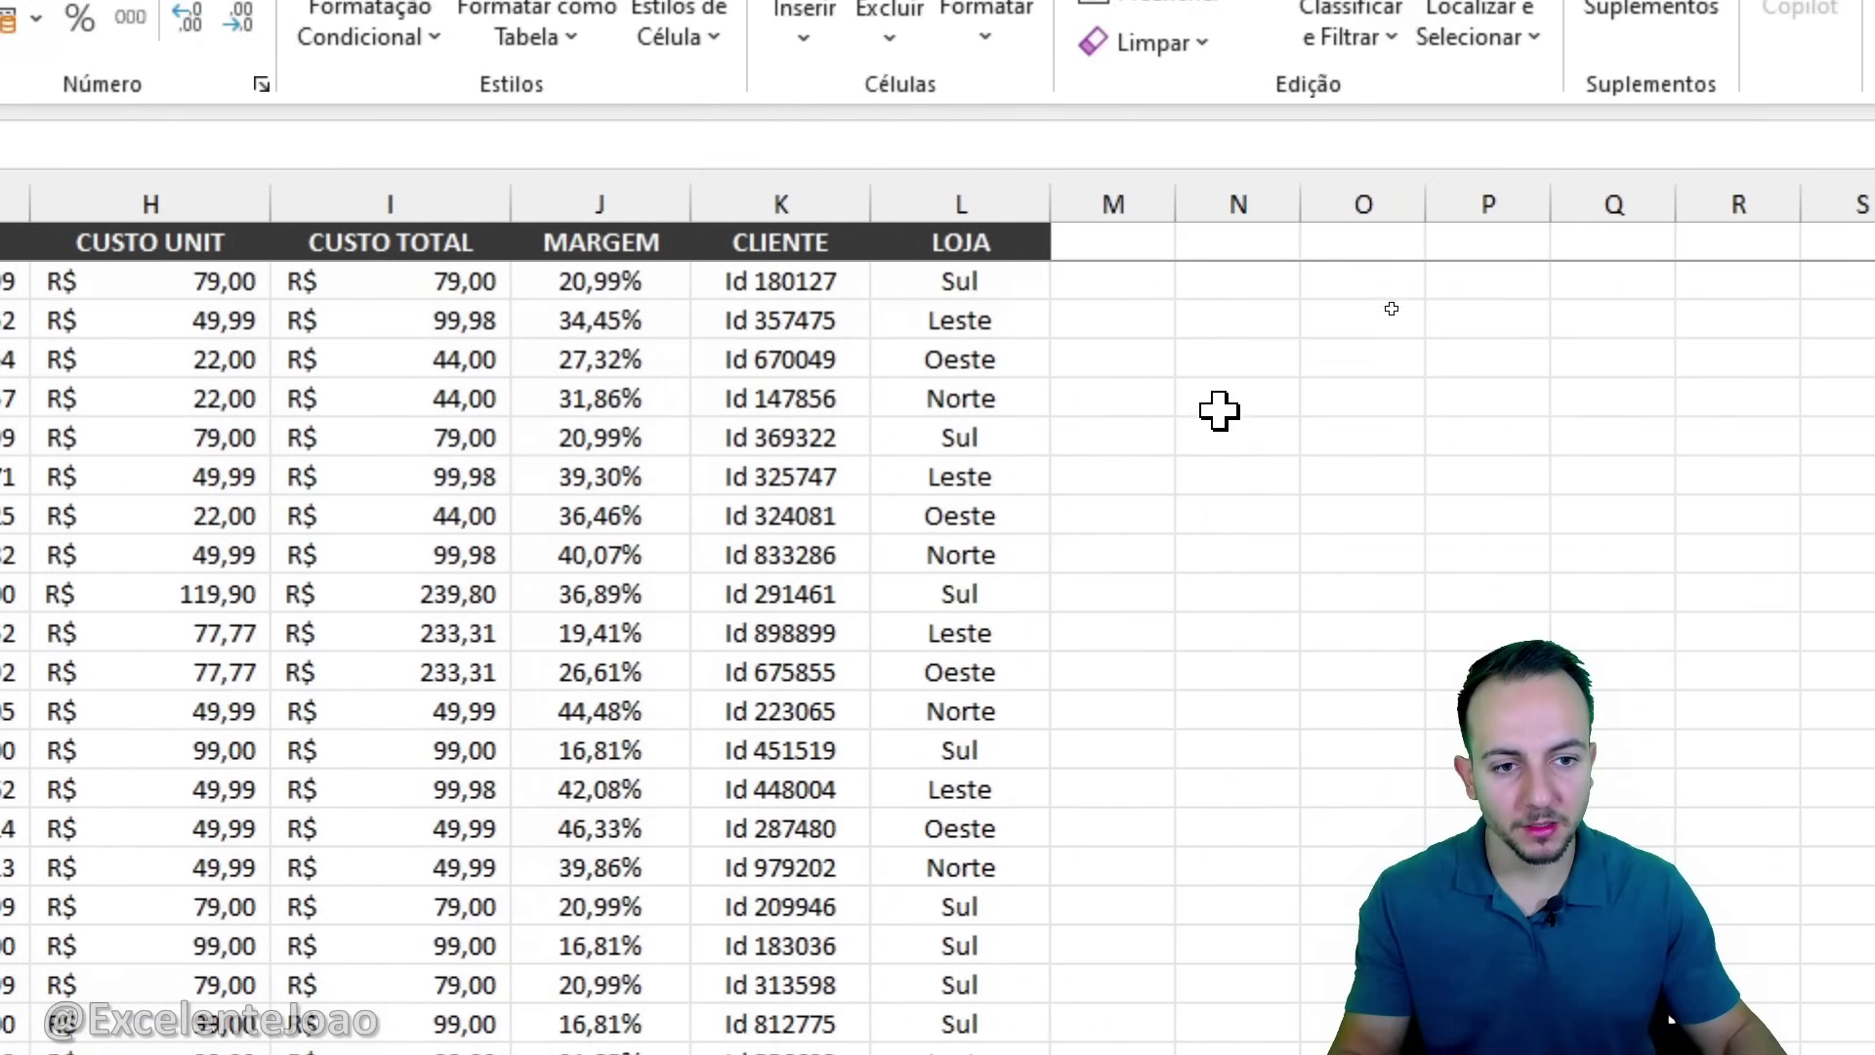
Review the LOJA values in L2:L17 of BASE DE DADOS.
drag(1006, 278, 1023, 868)
key(ctrl+q)
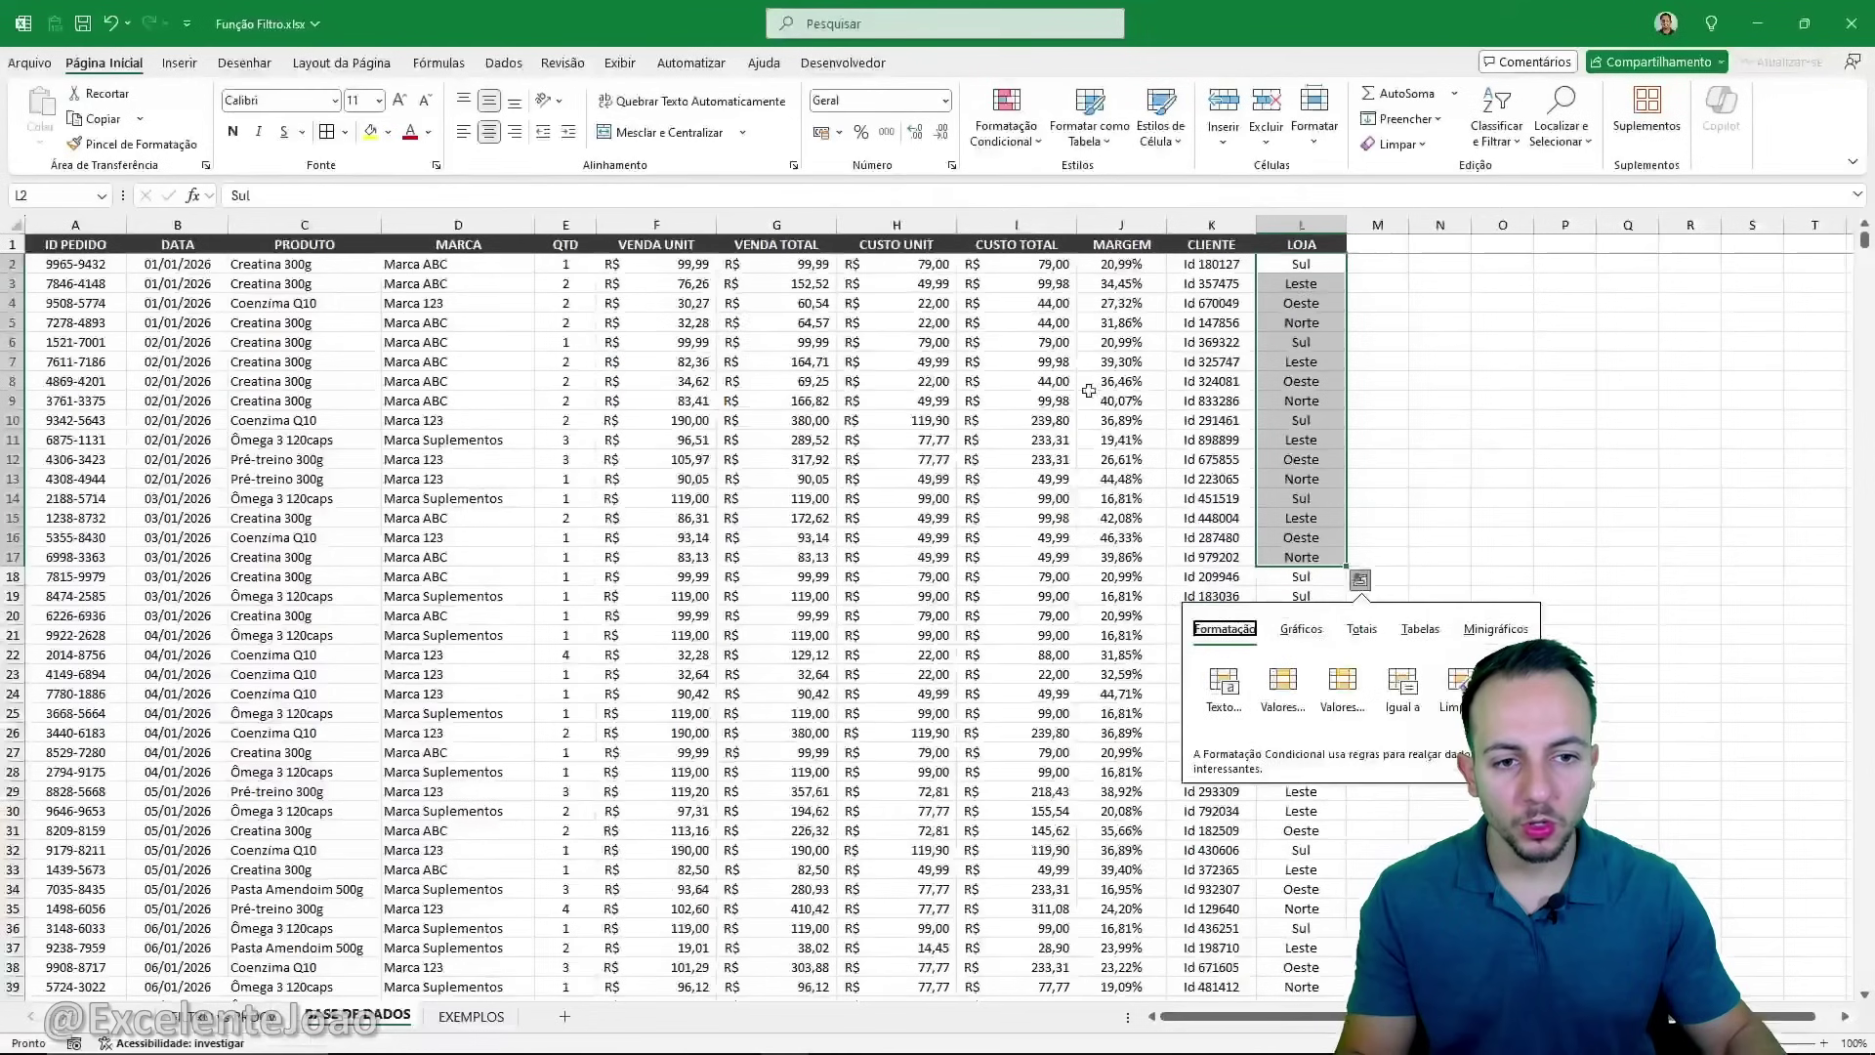
click(1040, 400)
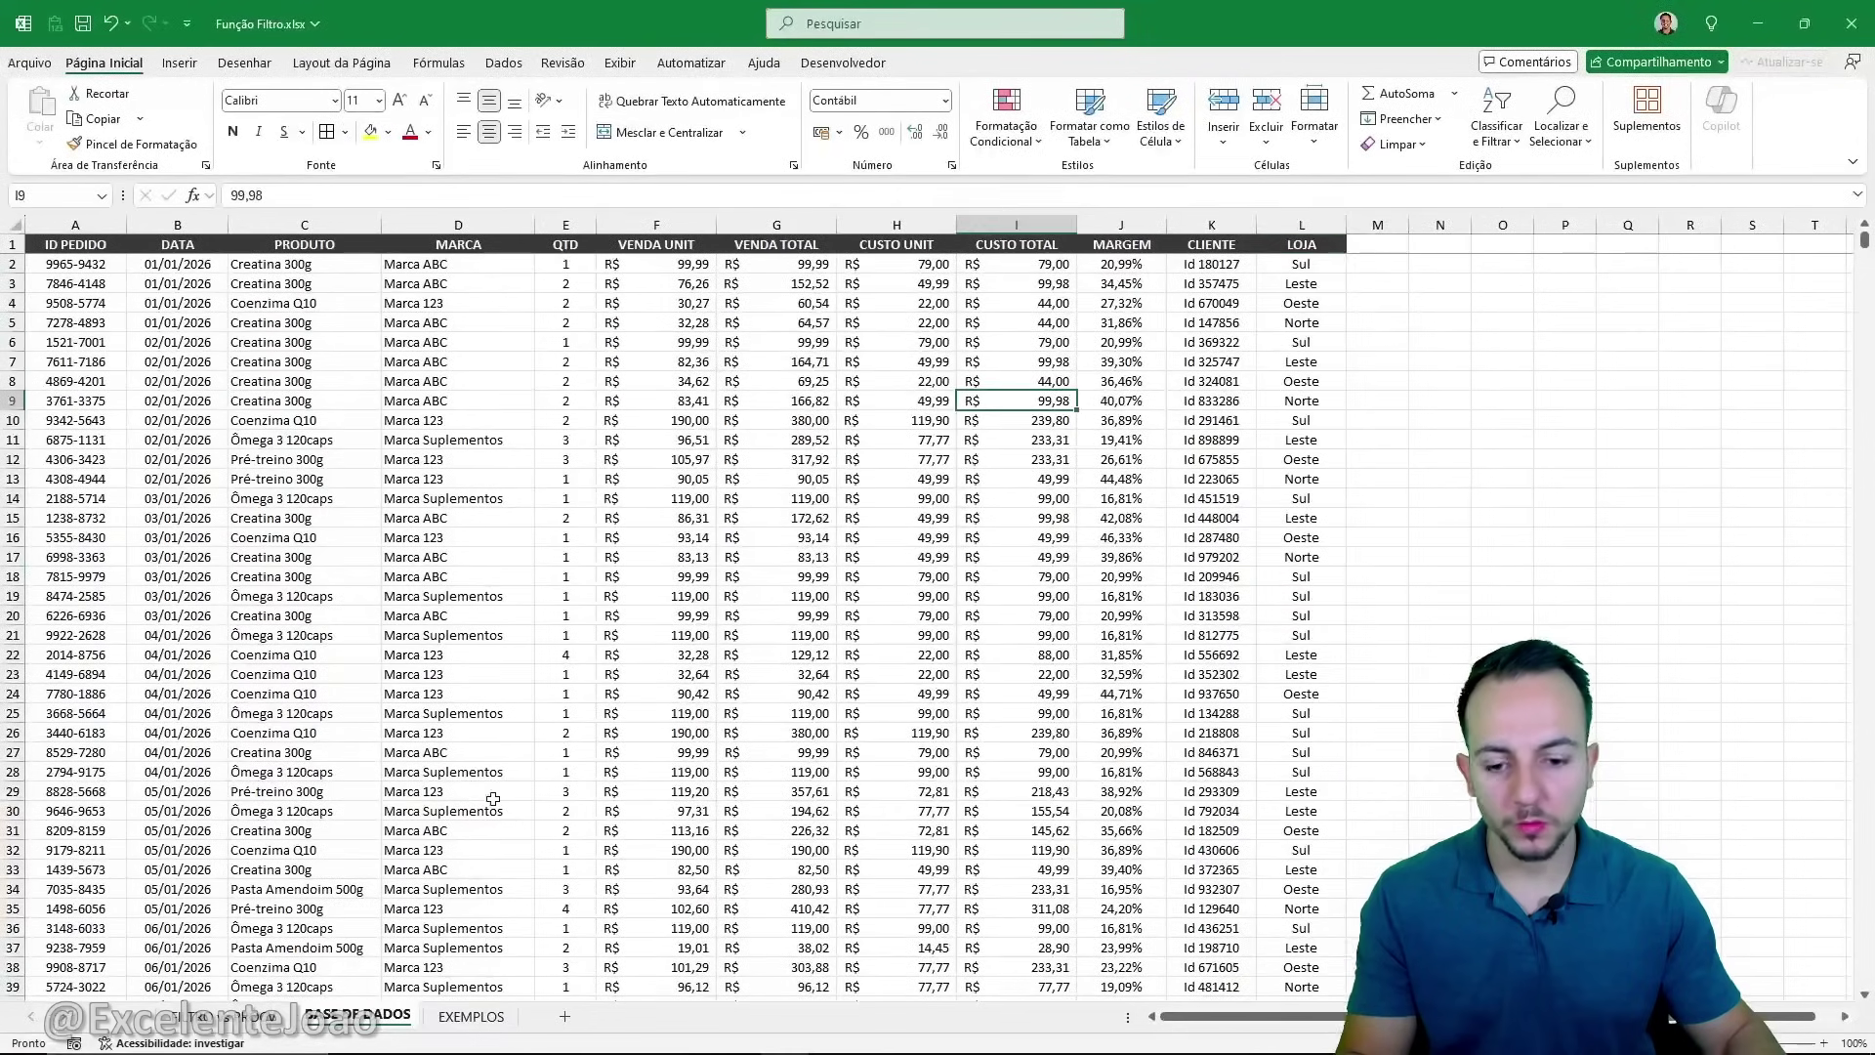
In the FILTRO formula in F4 of EXEMPLOS, enclose the product criterion 'BASE DE DADOS'!C:C=EXEMPLOS!C5 in its own parentheses.
click(471, 1017)
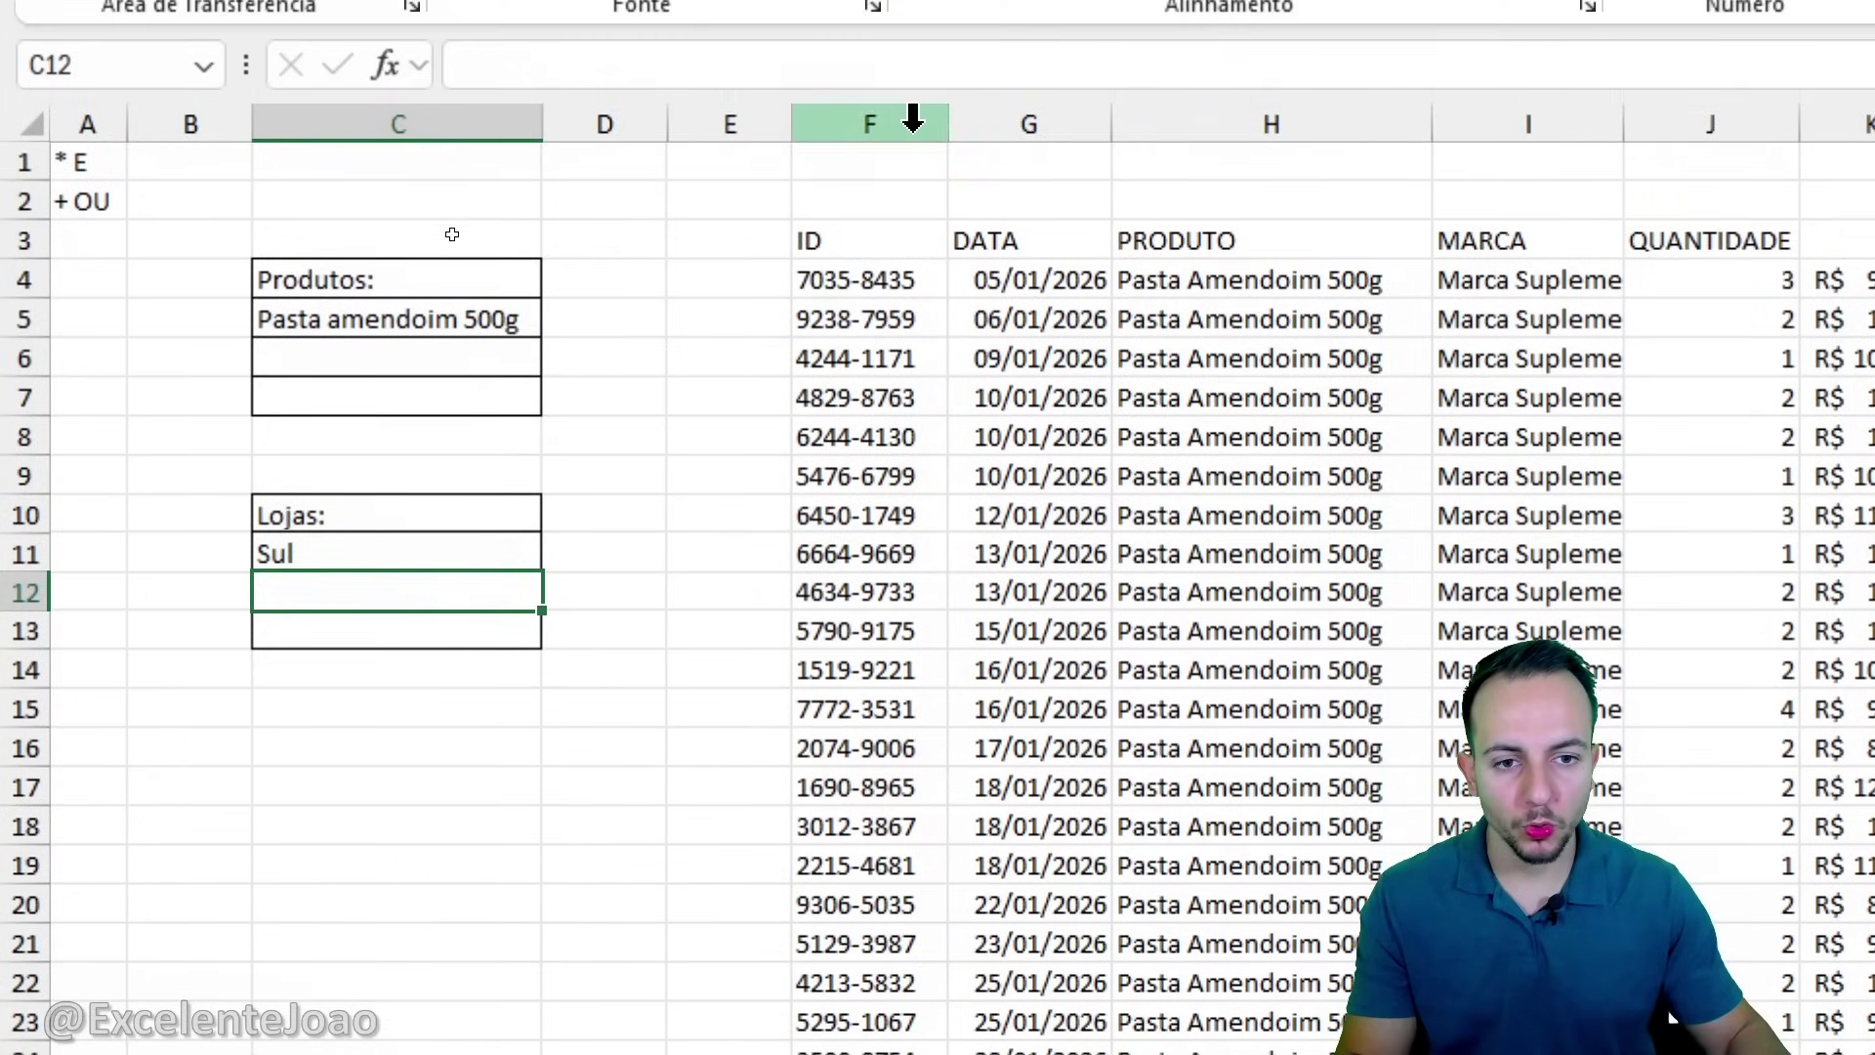
click(899, 280)
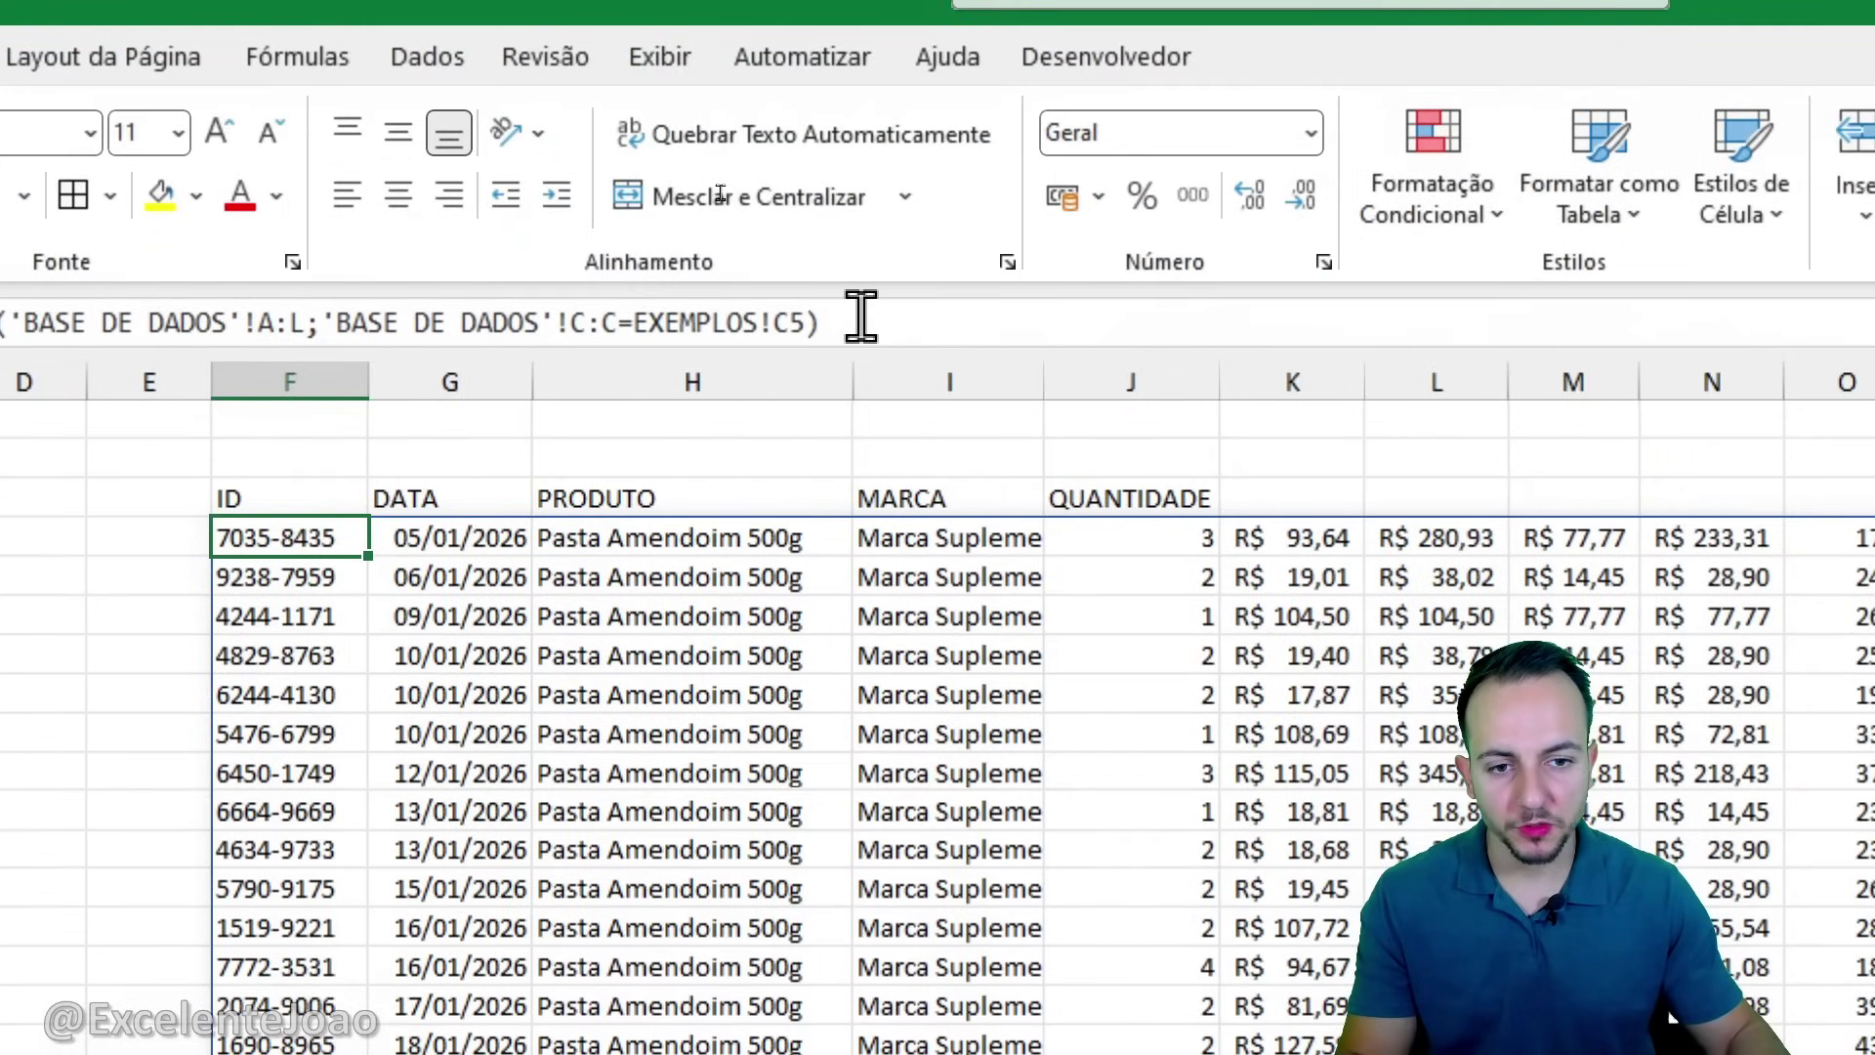
click(862, 316)
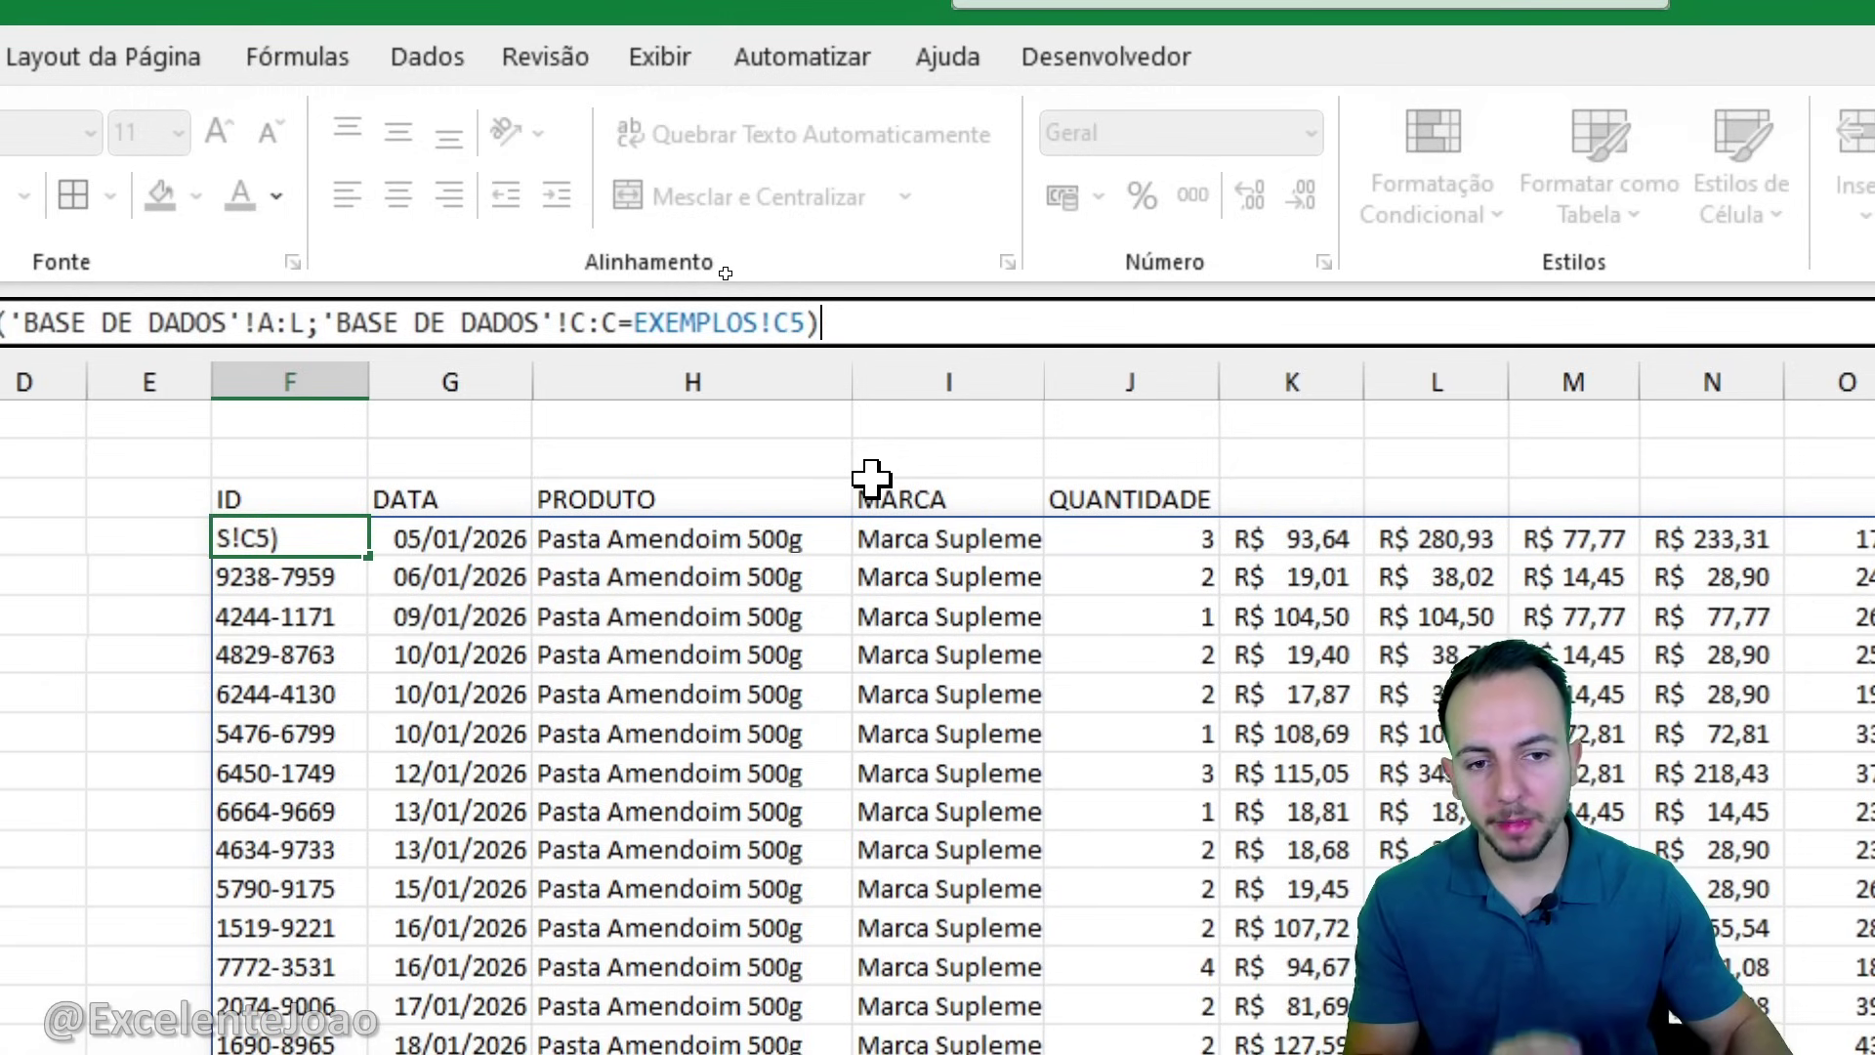
key(BackSpace)
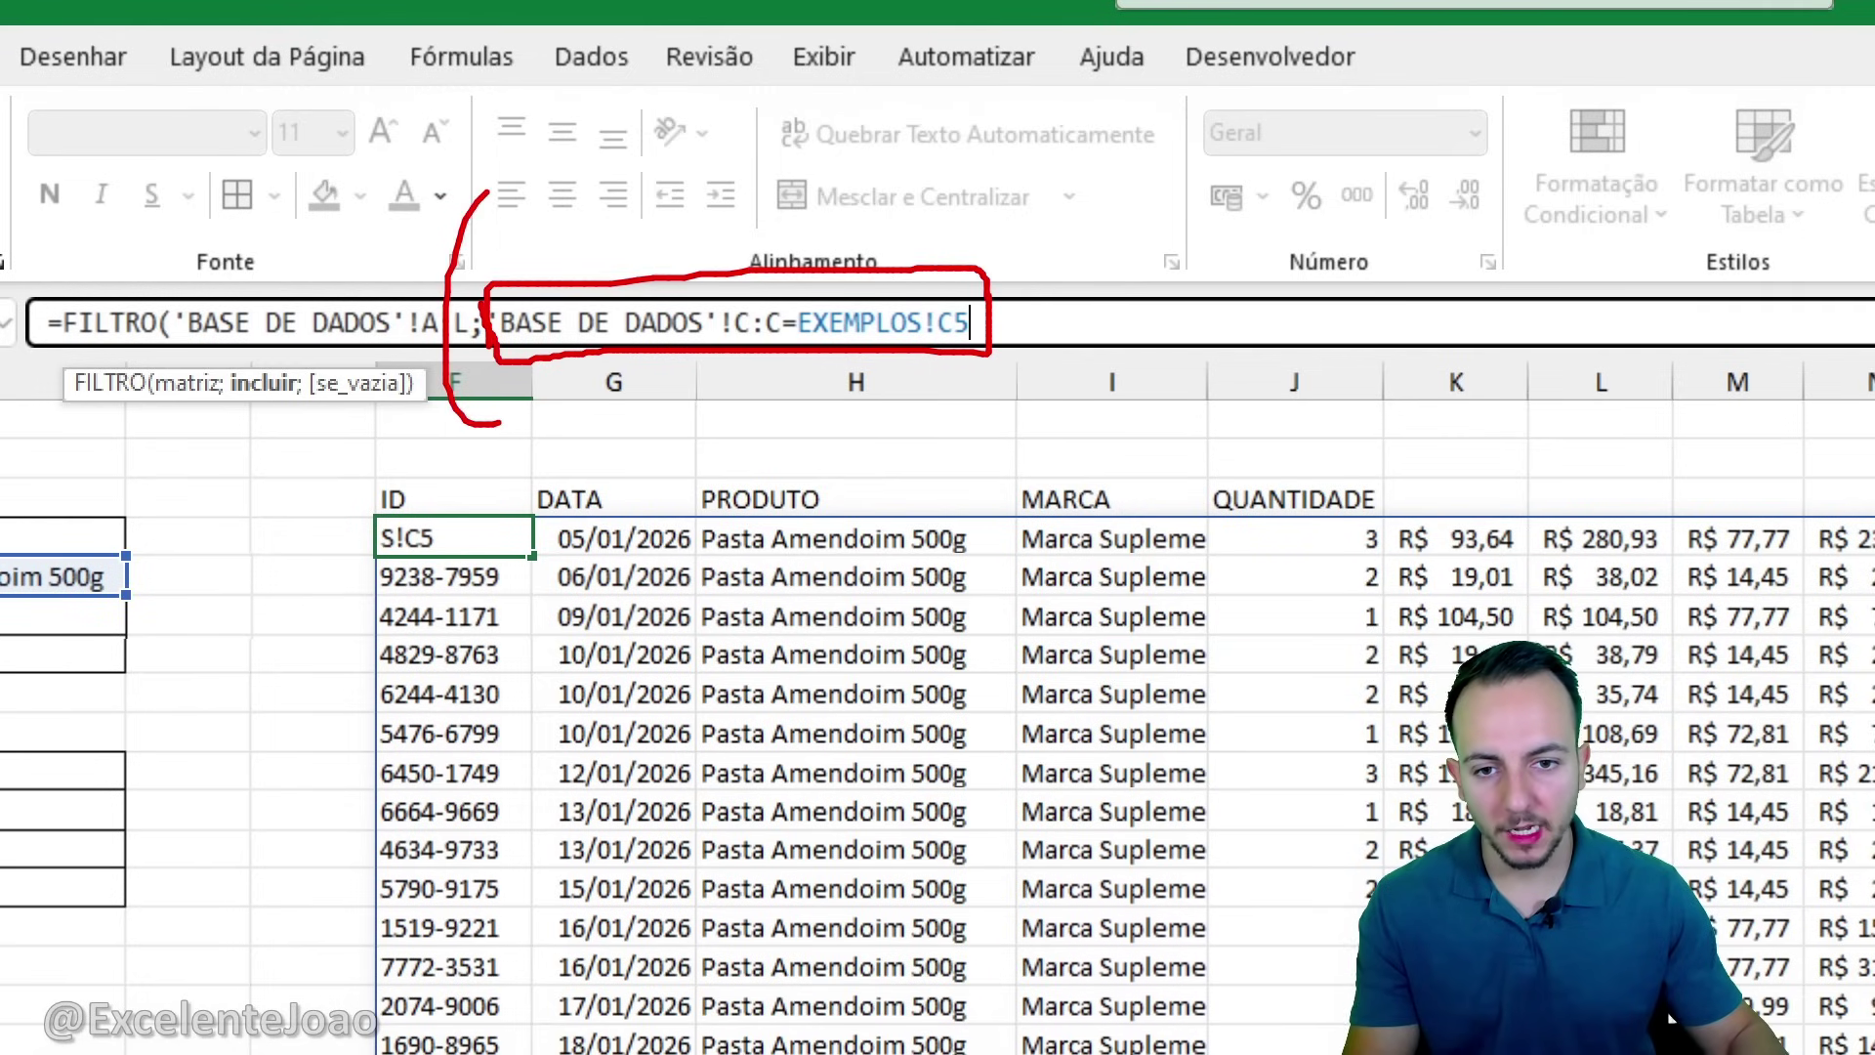
click(485, 322)
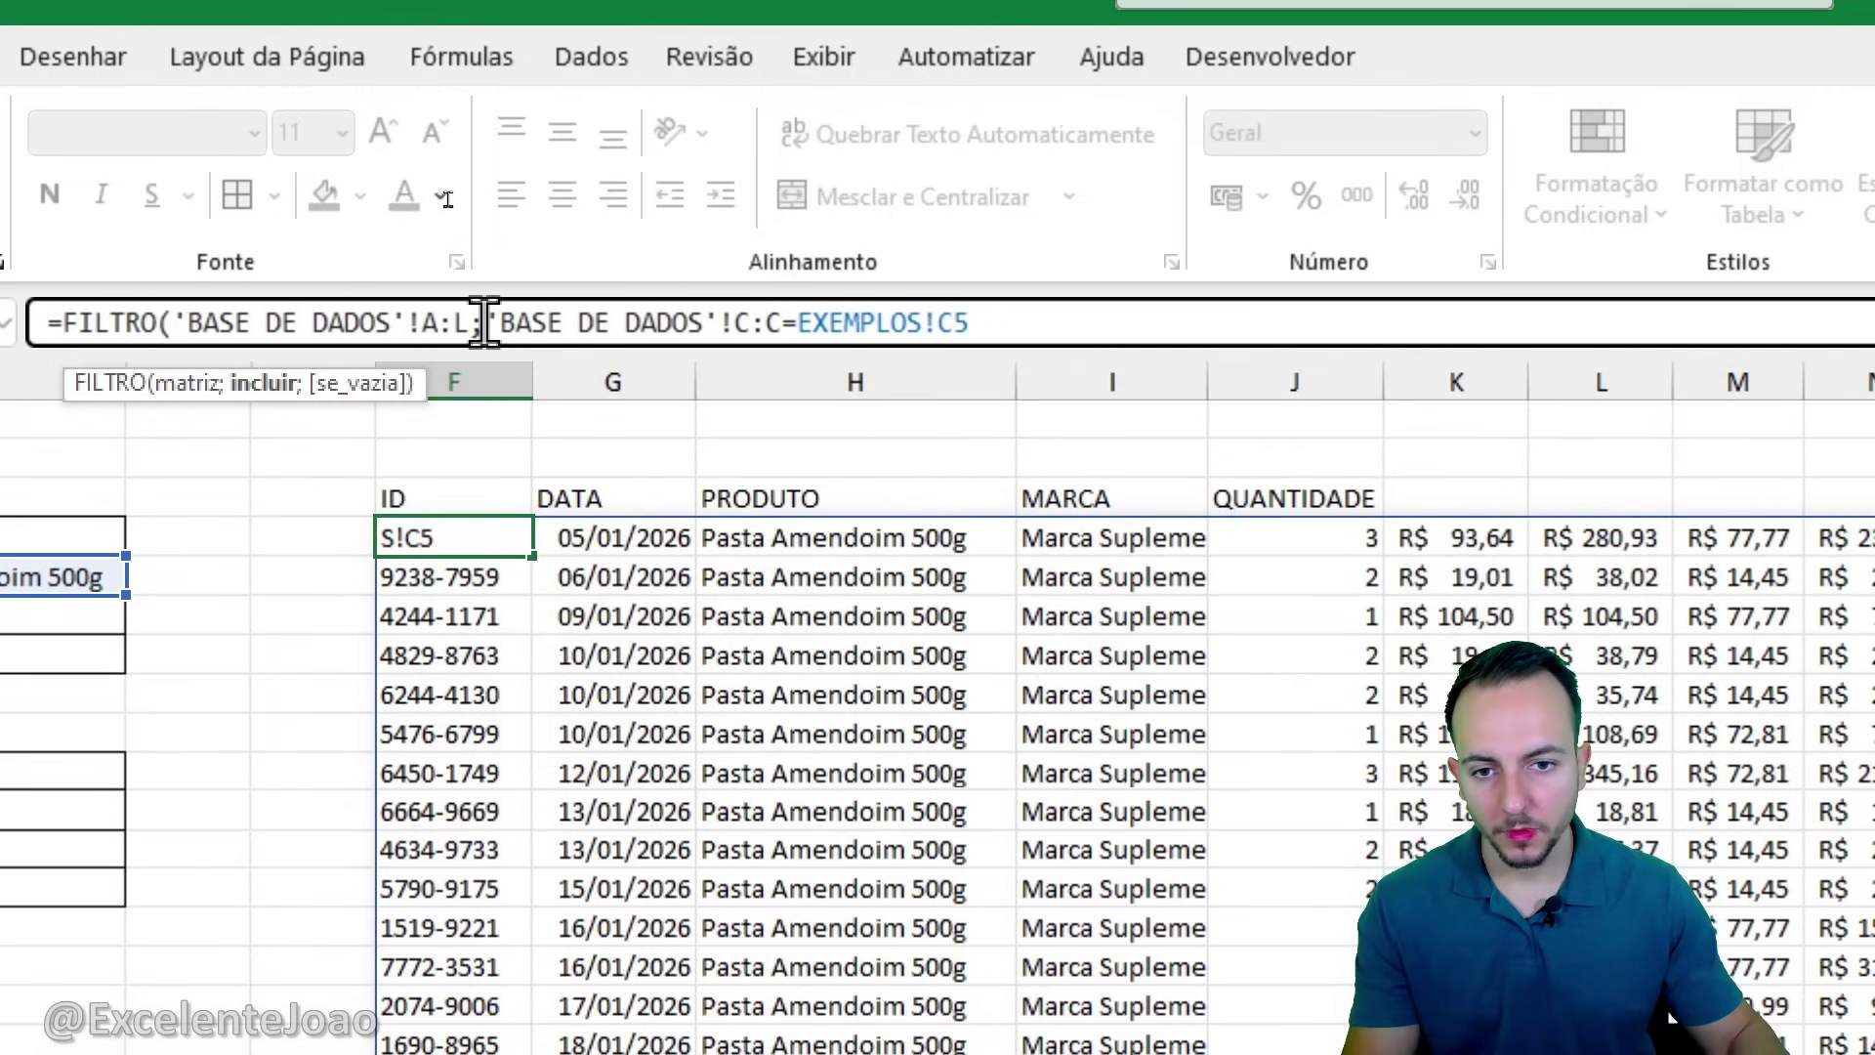
text(()
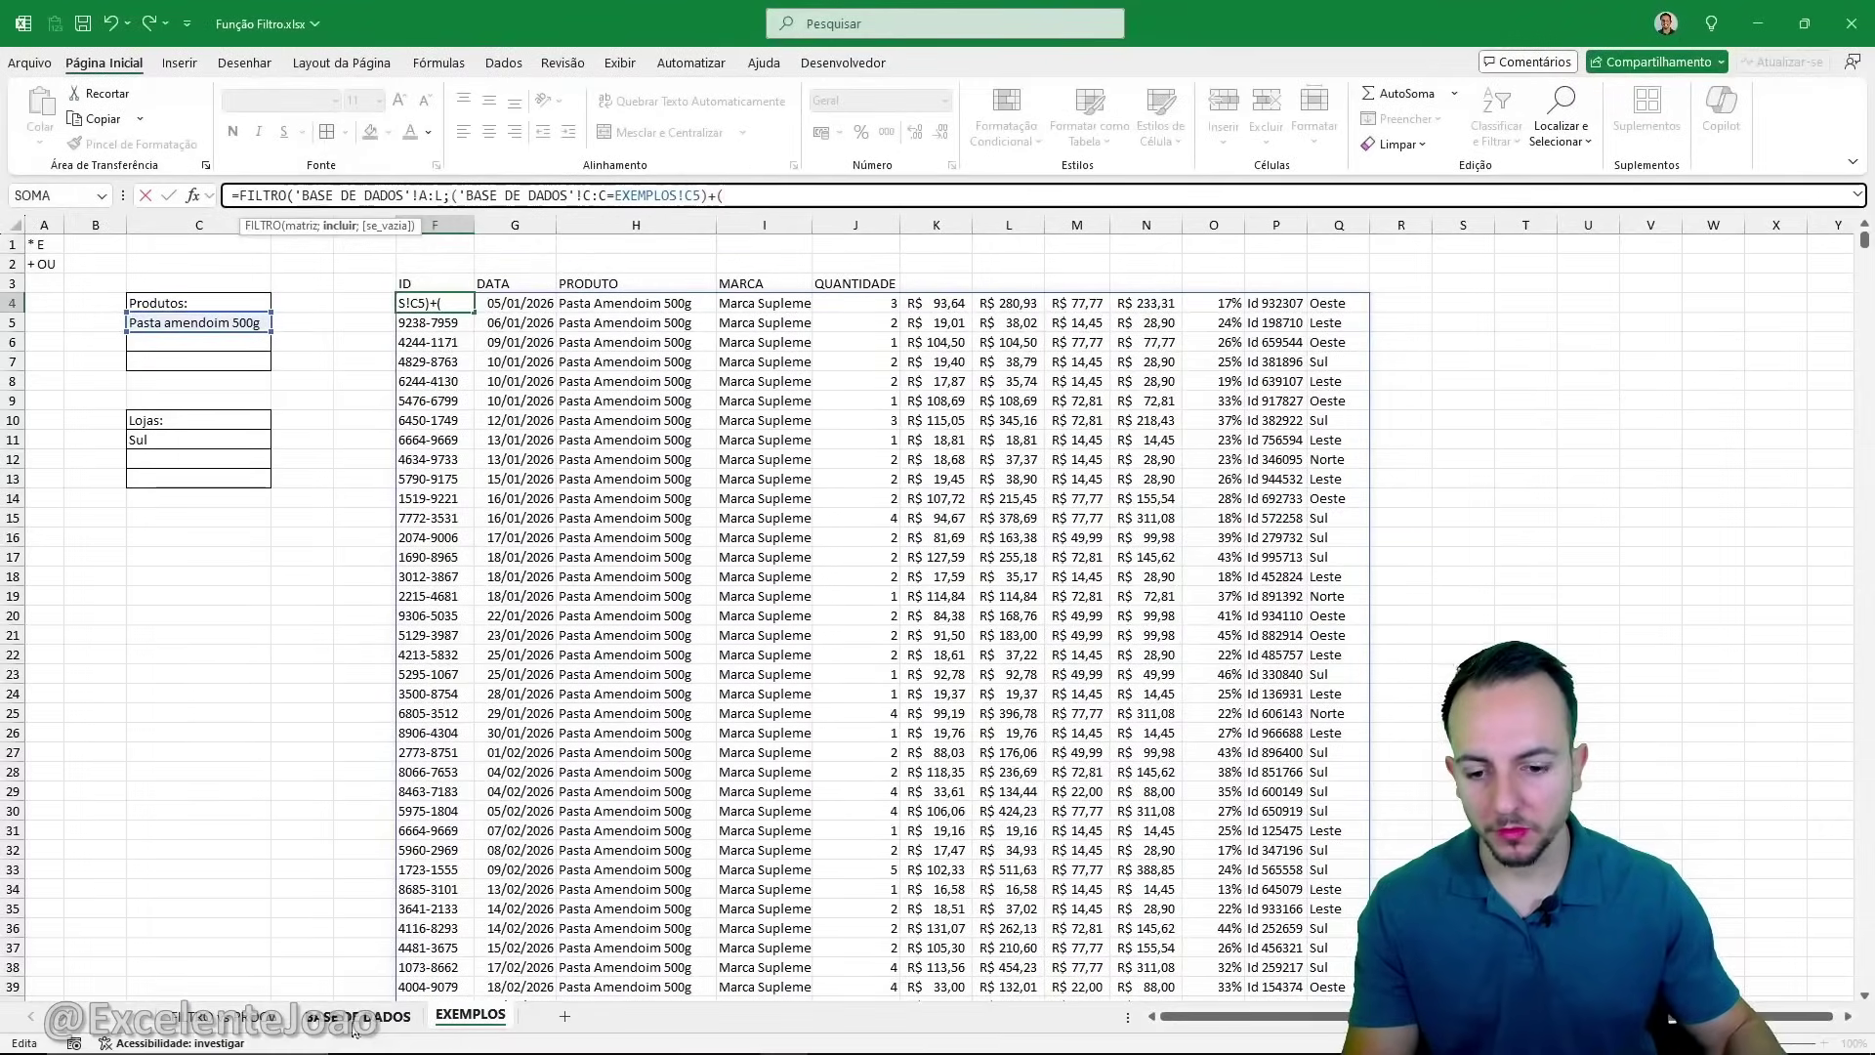
Complete the FILTRO formula in F4 by adding the store criterion as an OU condition: +('BASE DE DADOS'!L:L=EXEMPLOS!C11).
click(353, 1018)
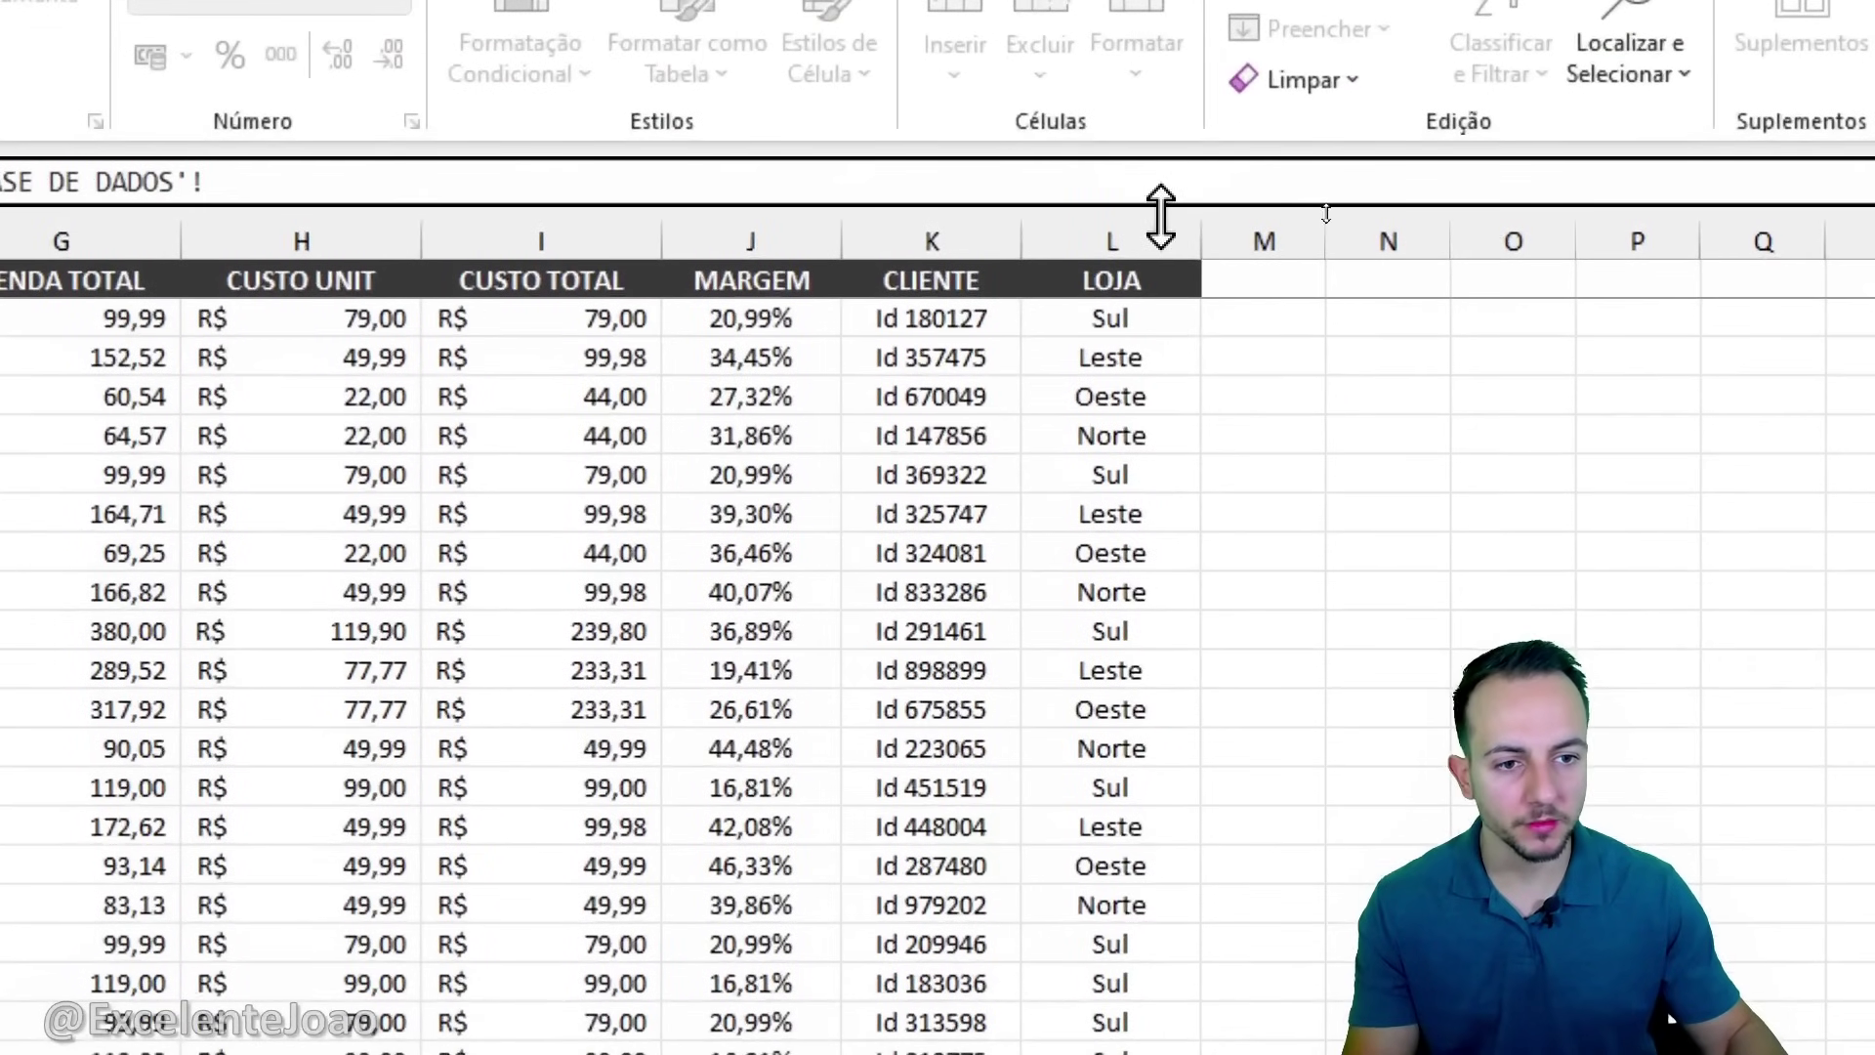
click(1302, 226)
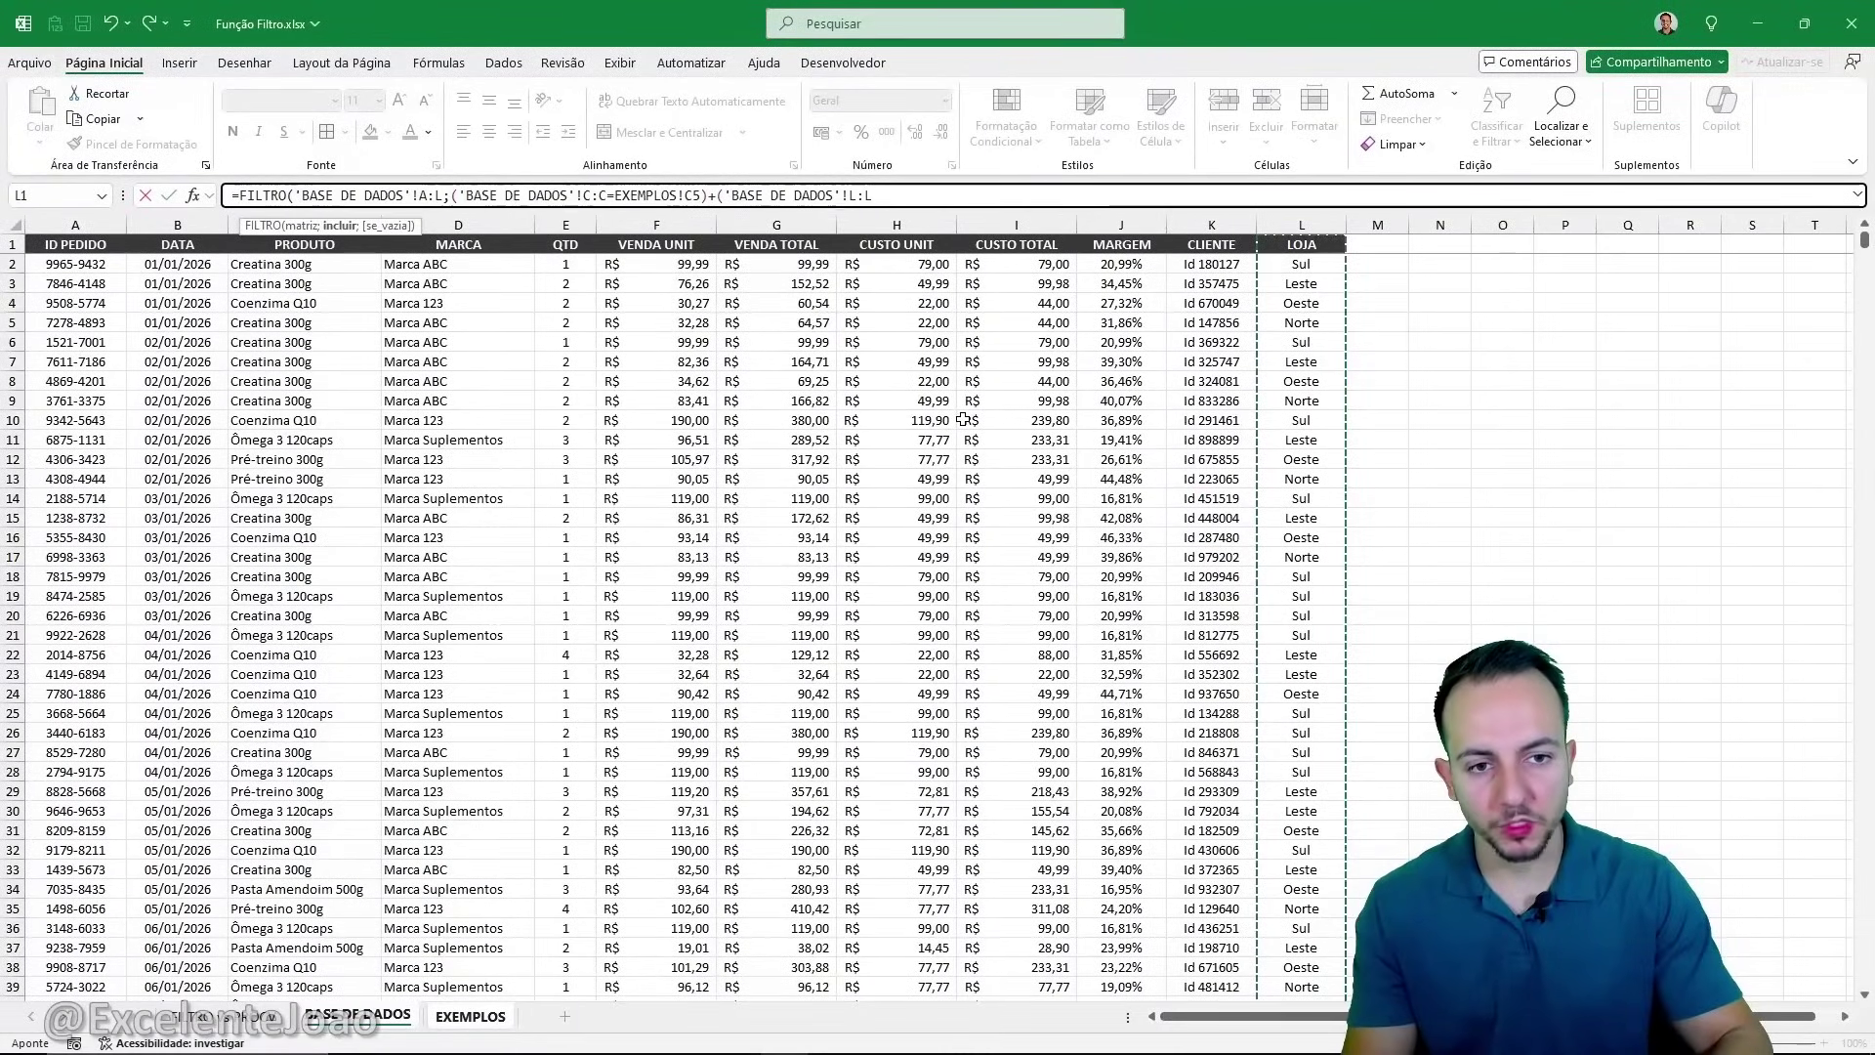
text(=)
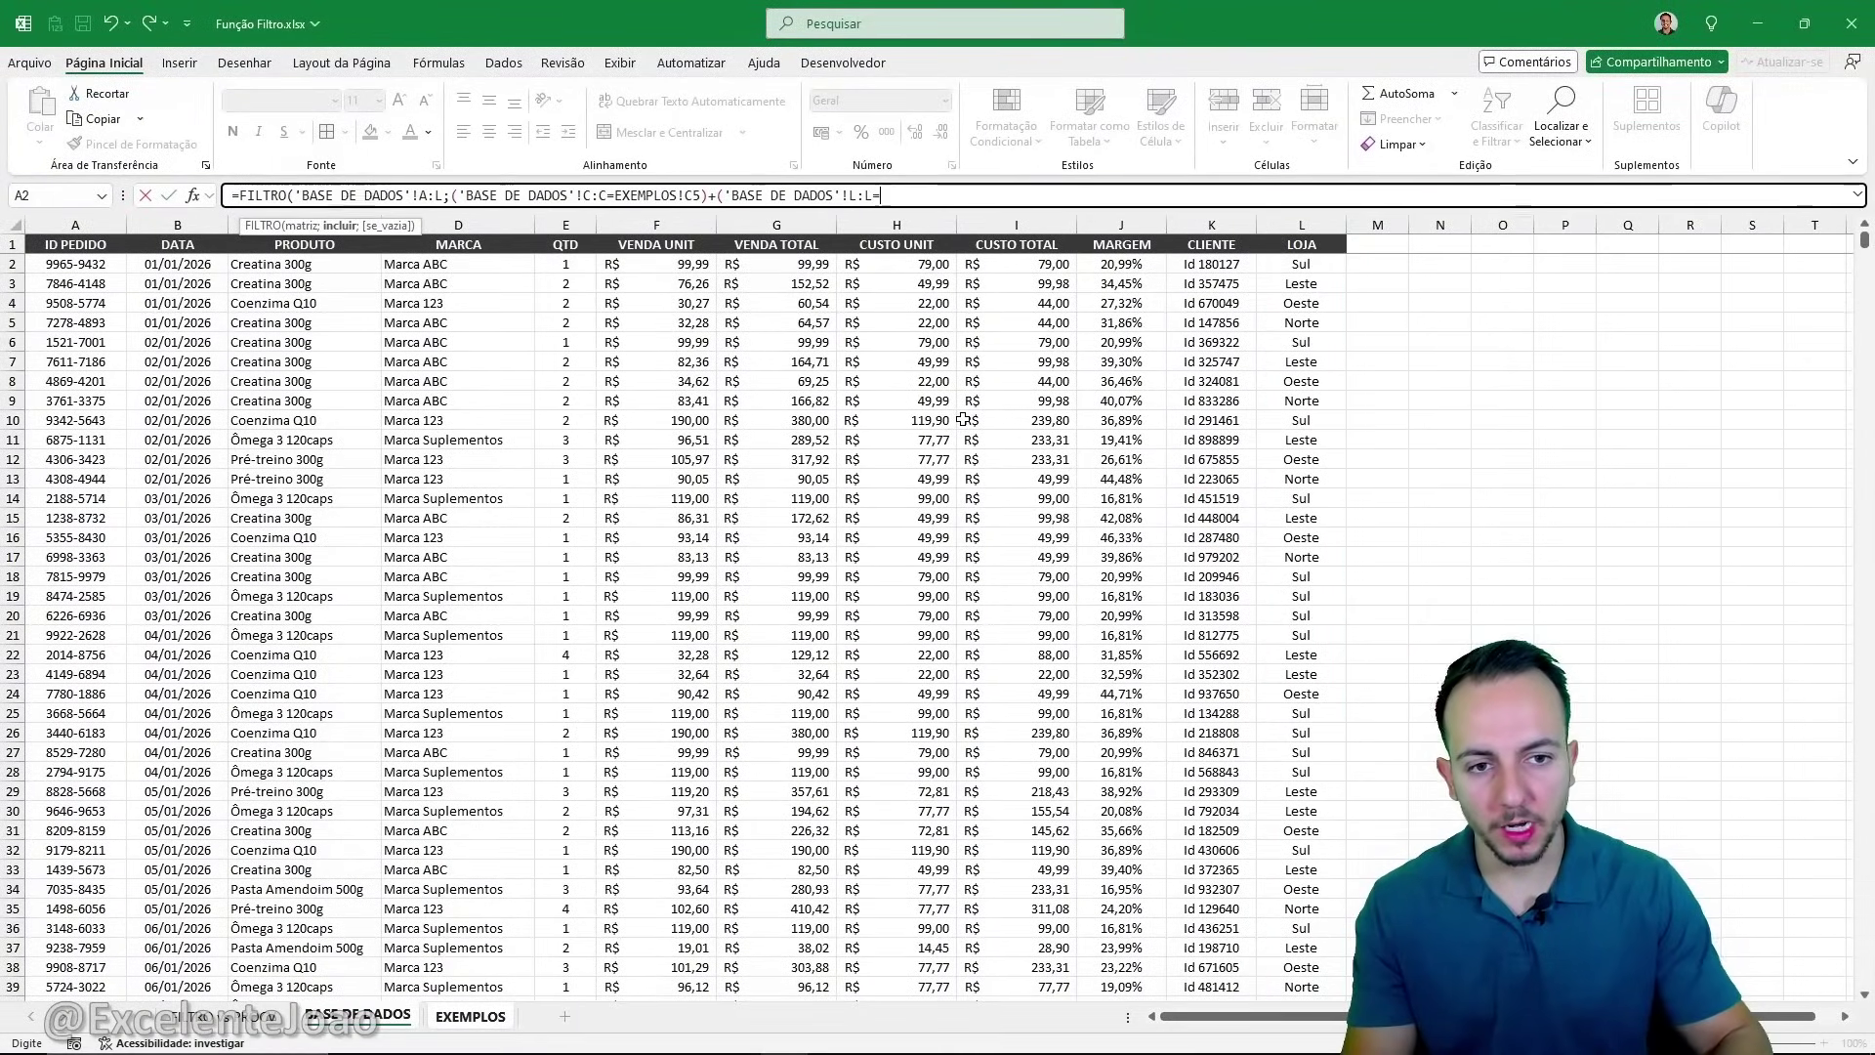
click(471, 1016)
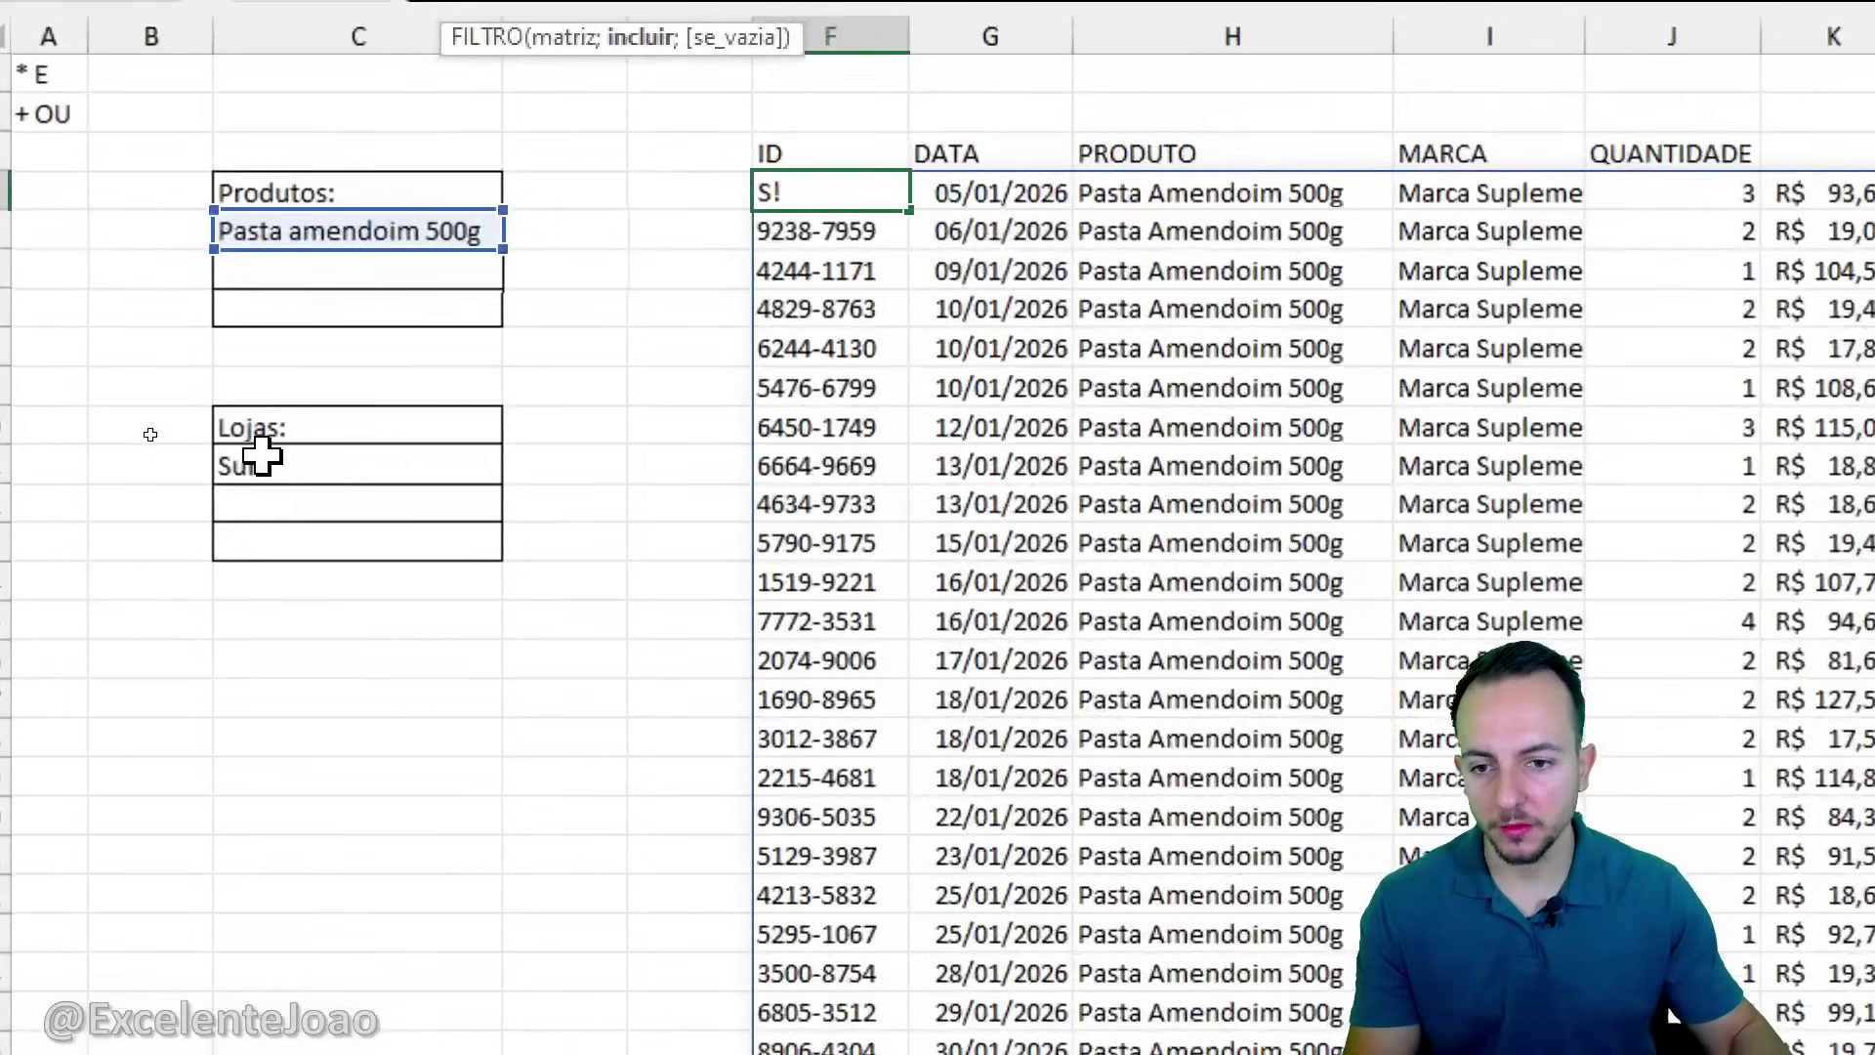
click(200, 438)
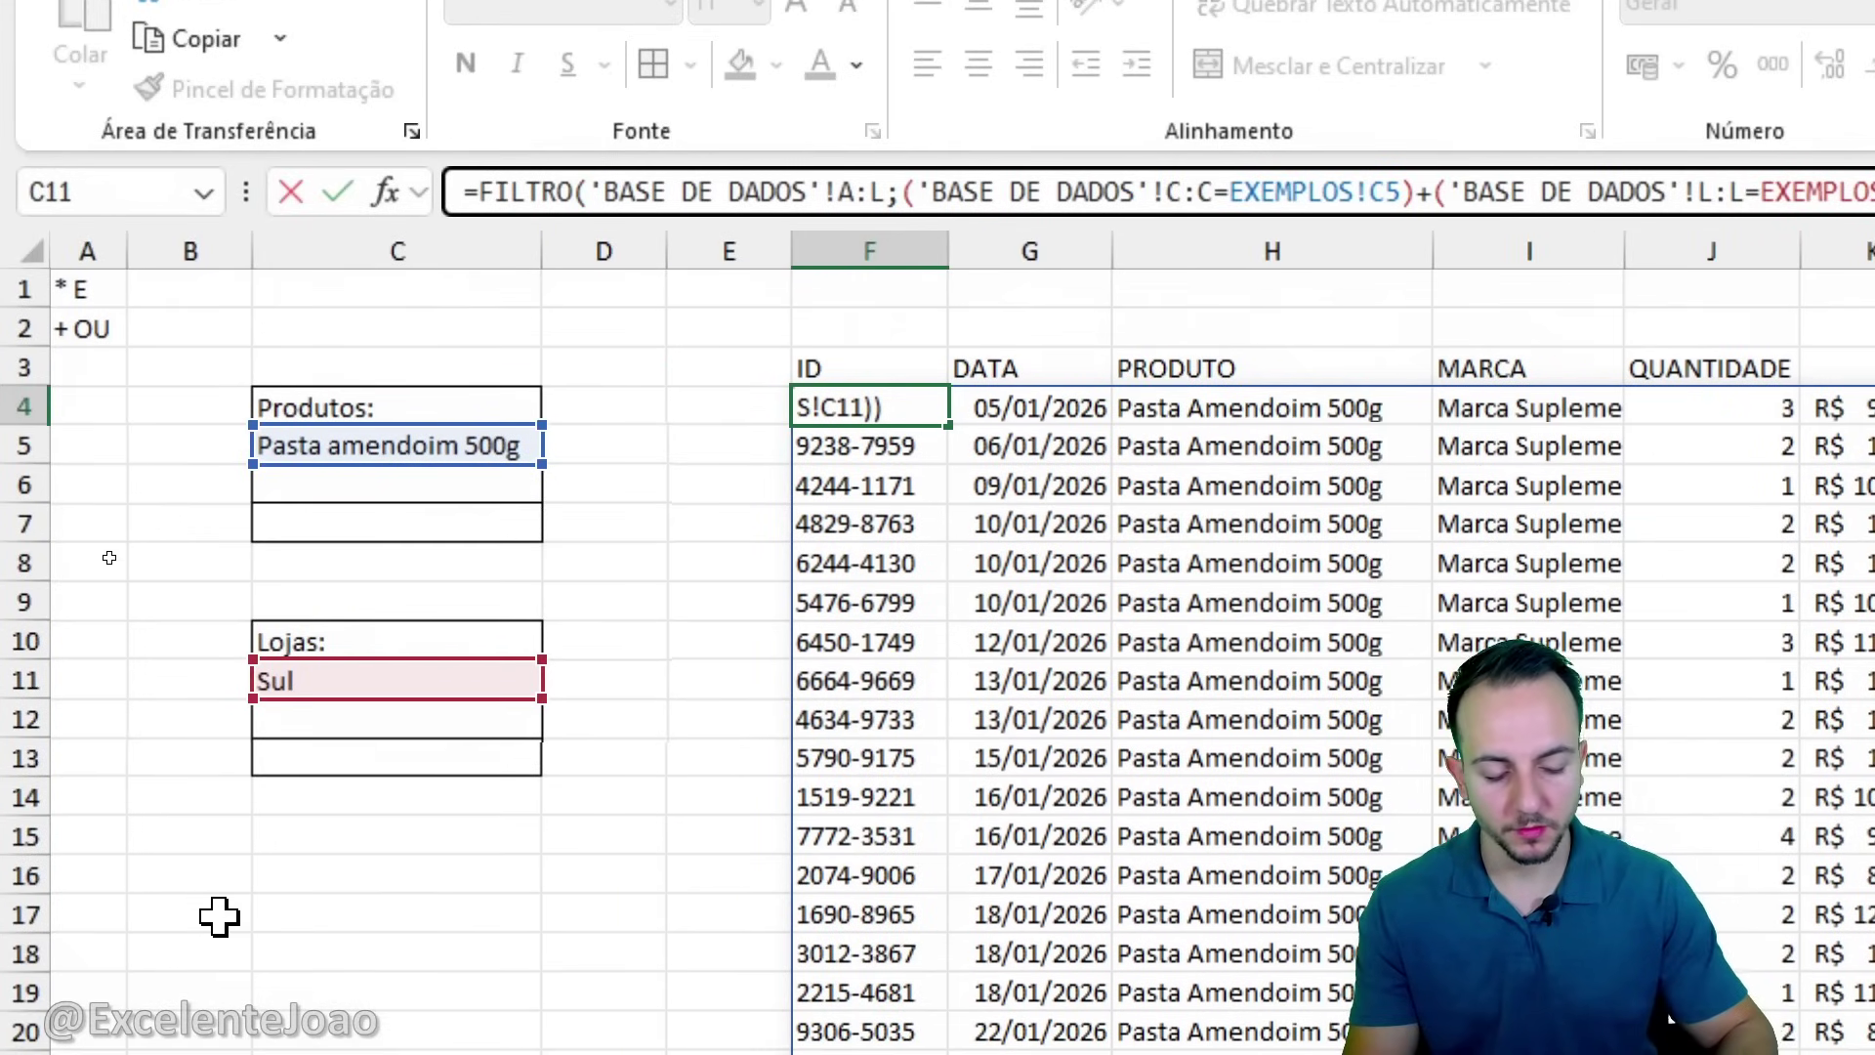
key(Return)
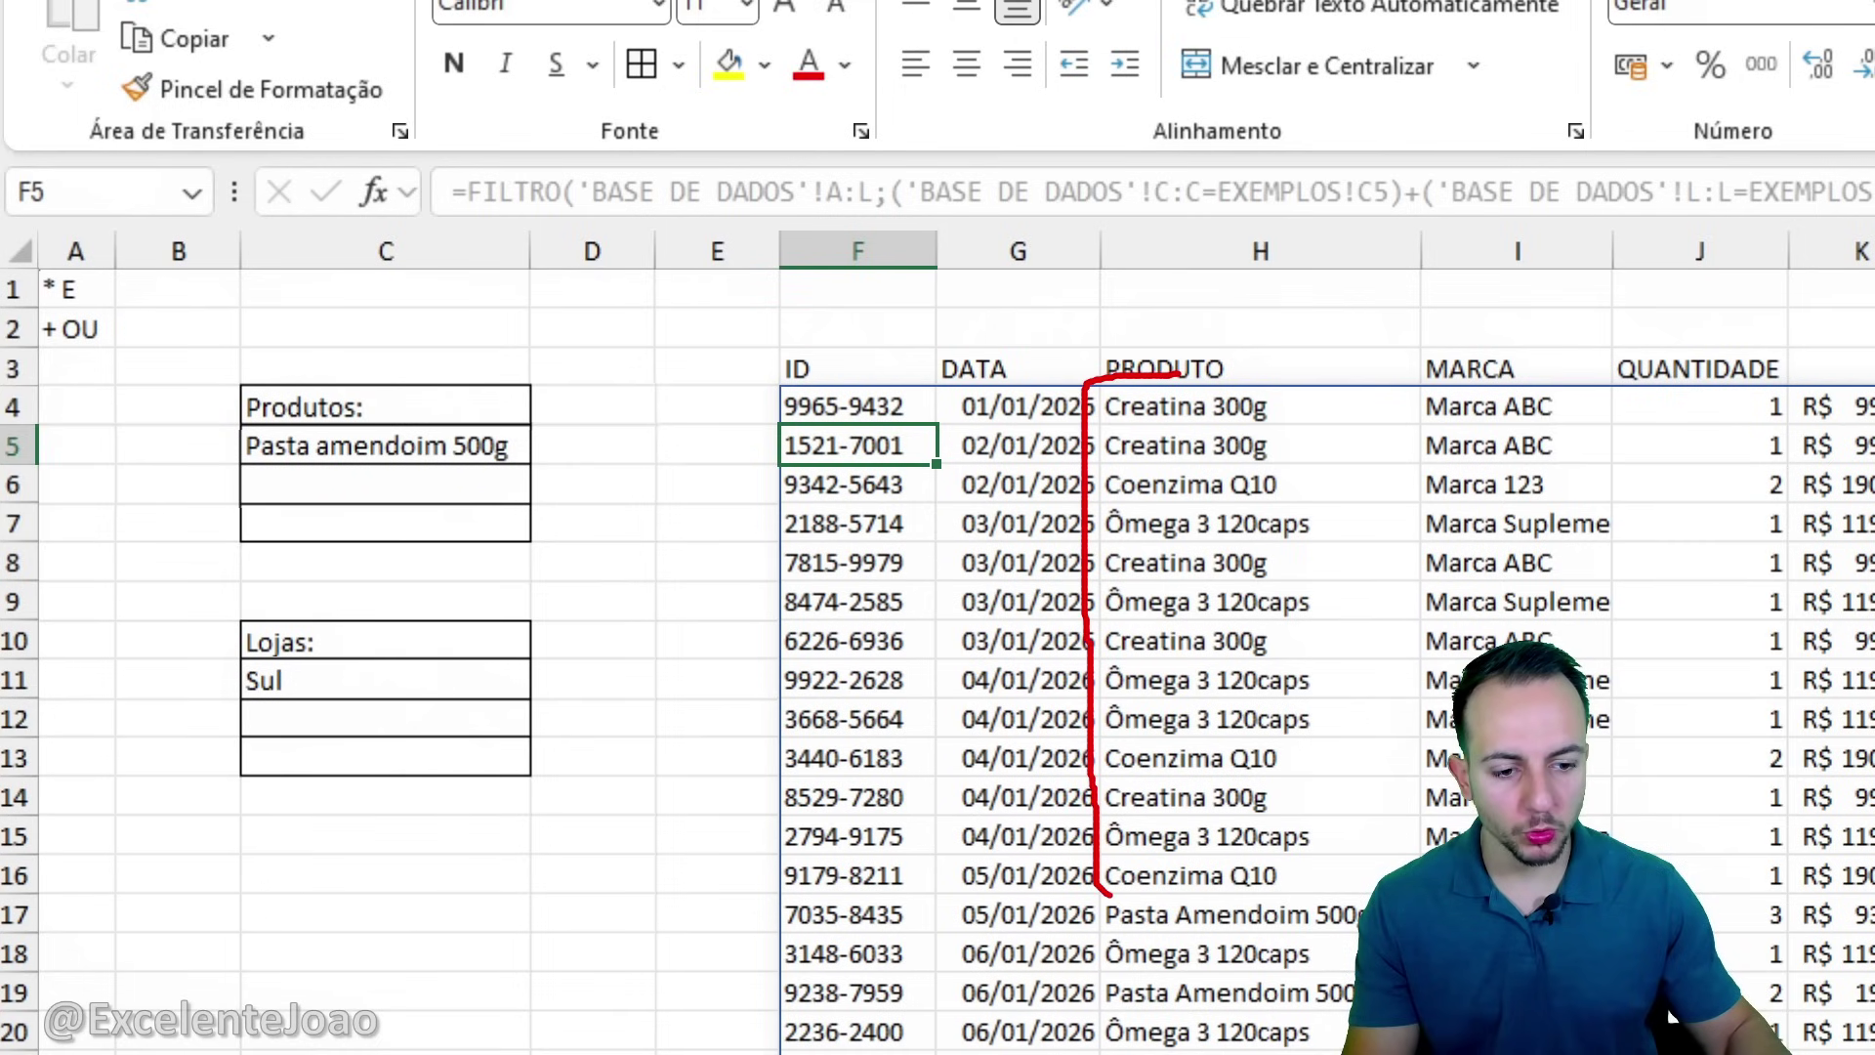
Examine the PRODUTO values in column H and the store values in column Q of the filtered results, including row 17.
mouse_move(1108, 894)
mouse_down()
mouse_move(1314, 839)
mouse_move(1338, 416)
mouse_move(1145, 384)
mouse_up()
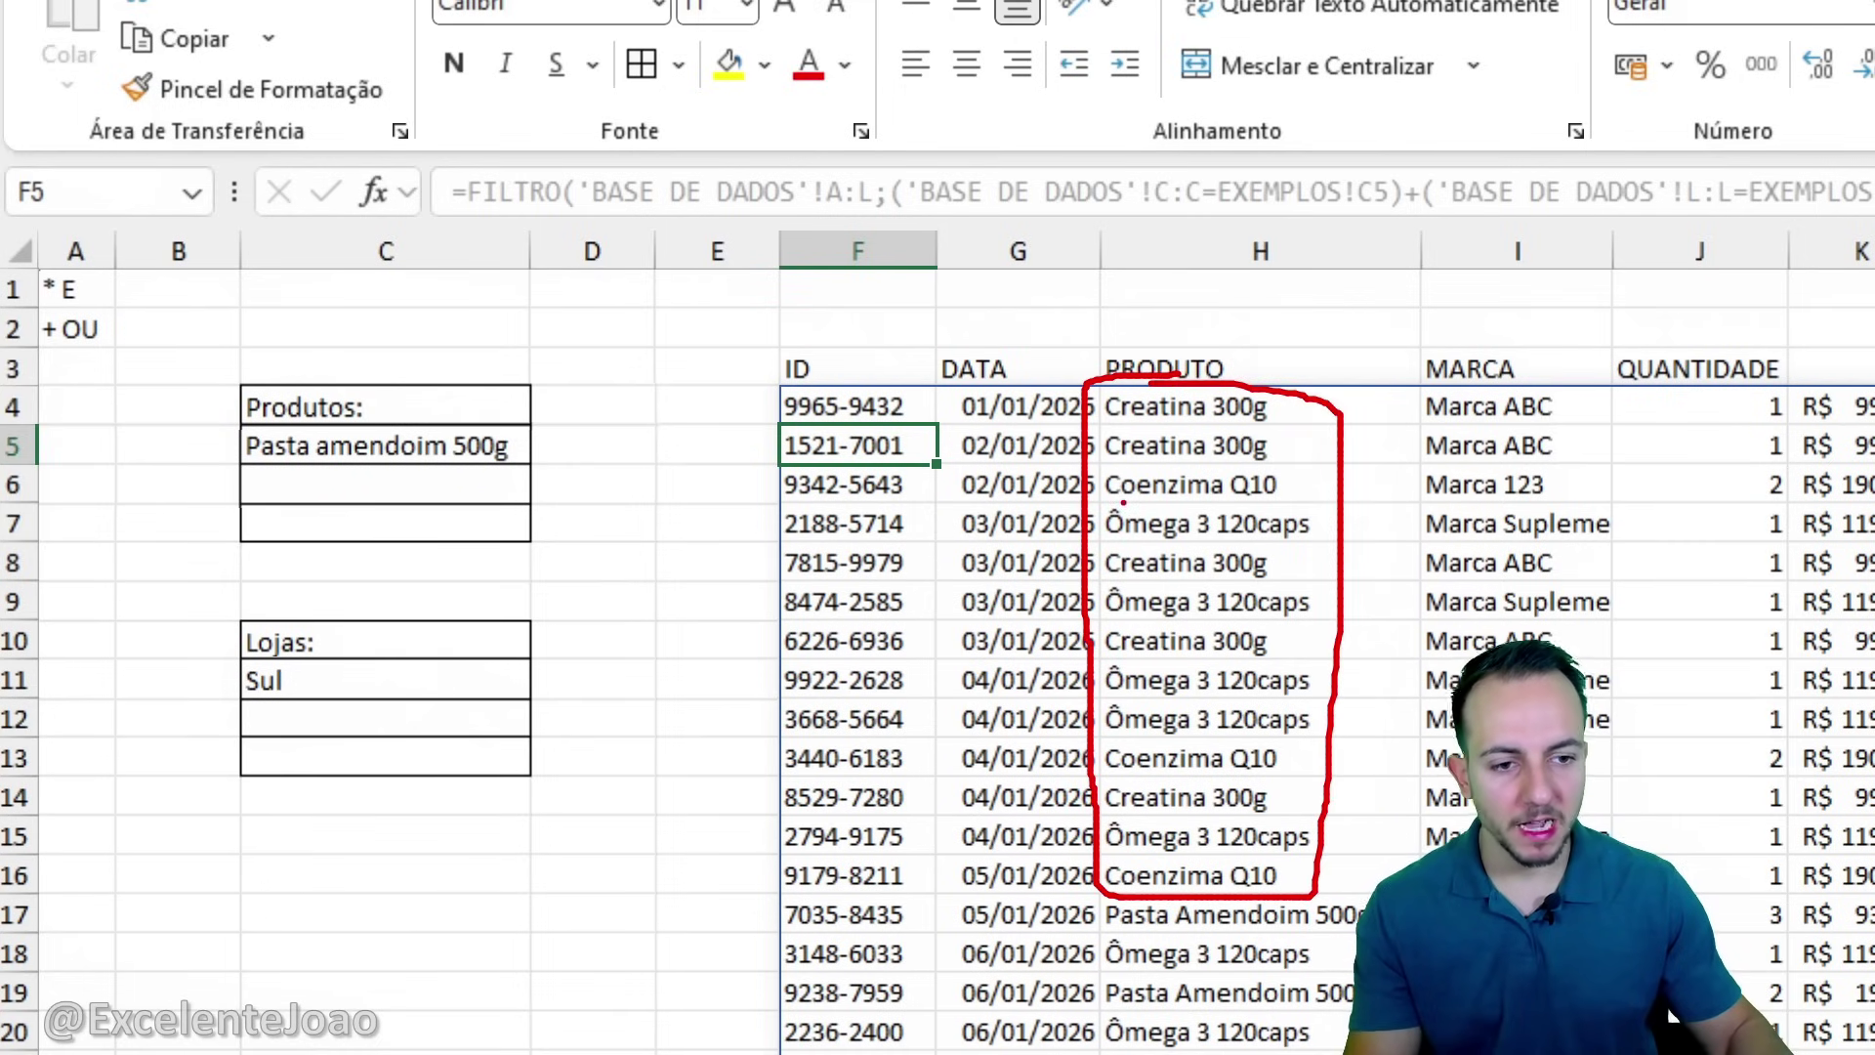
key(Escape)
mouse_move(887, 362)
mouse_down()
mouse_move(776, 533)
mouse_move(777, 874)
mouse_move(887, 774)
mouse_move(885, 363)
mouse_up()
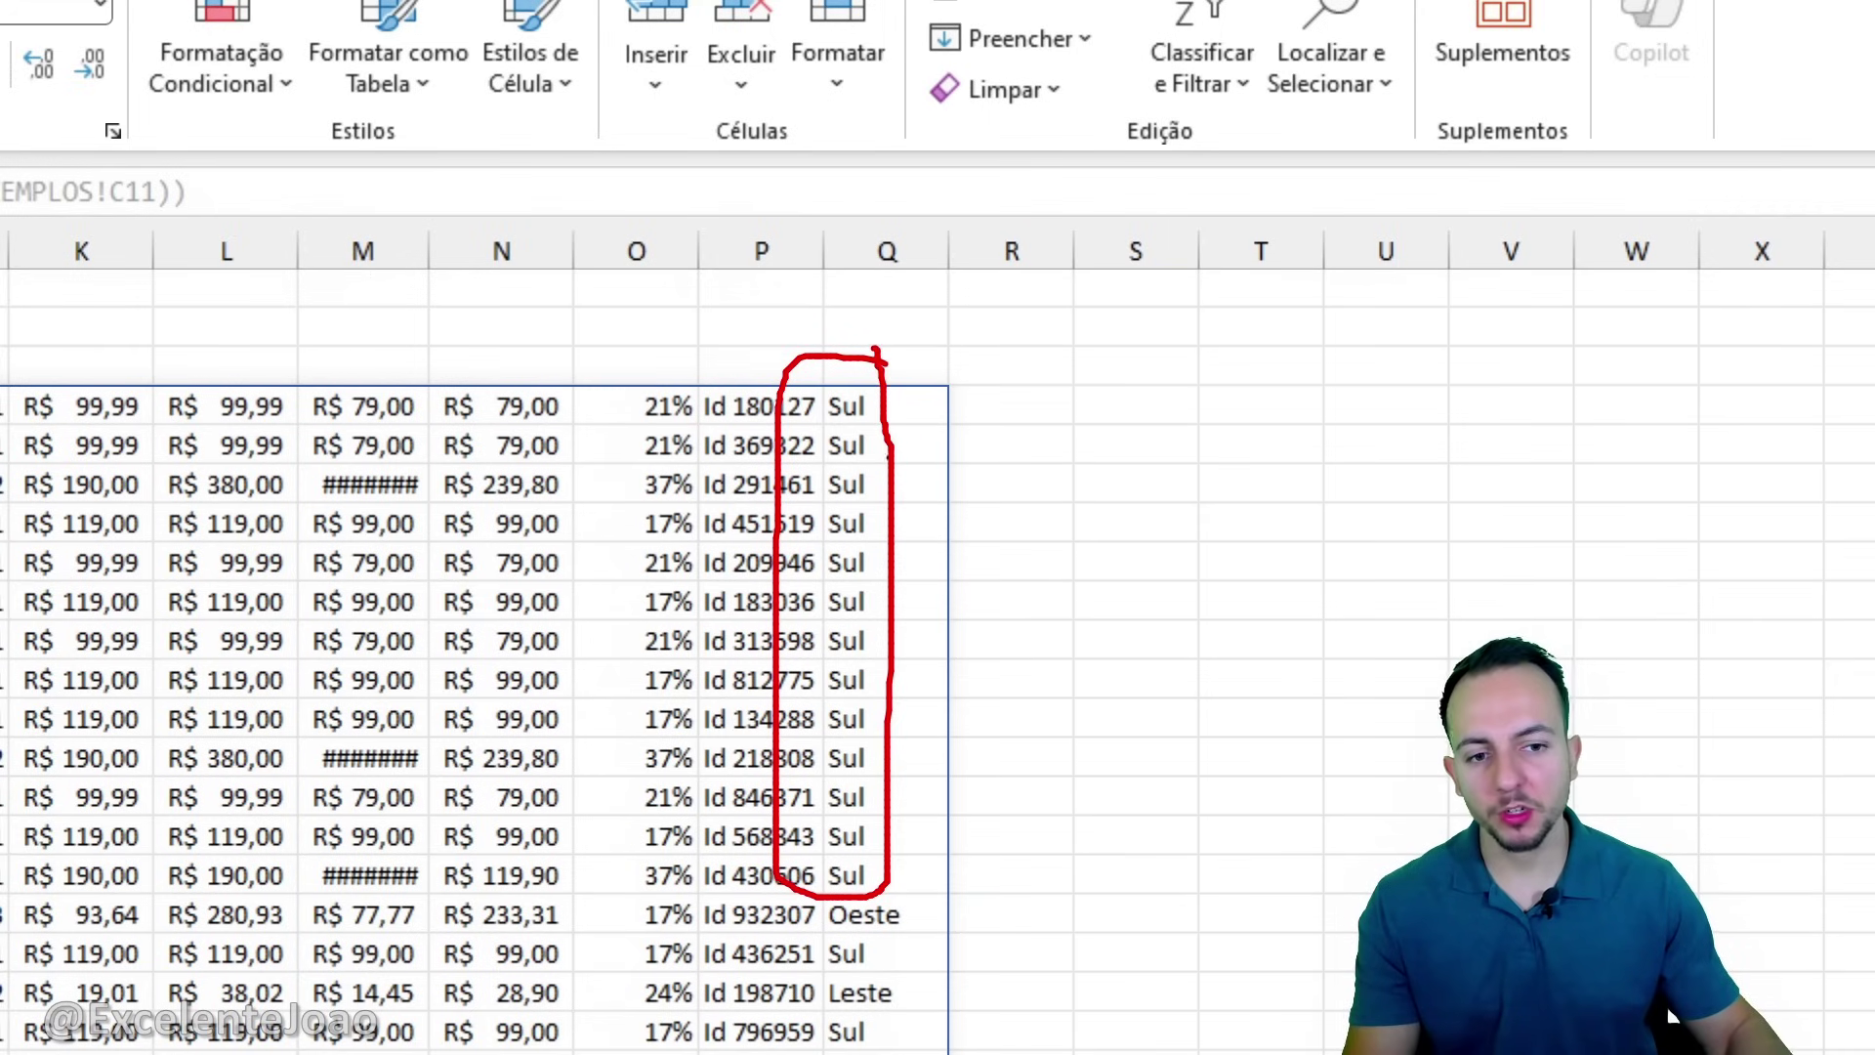
key(e)
drag(810, 867, 949, 938)
key(Escape)
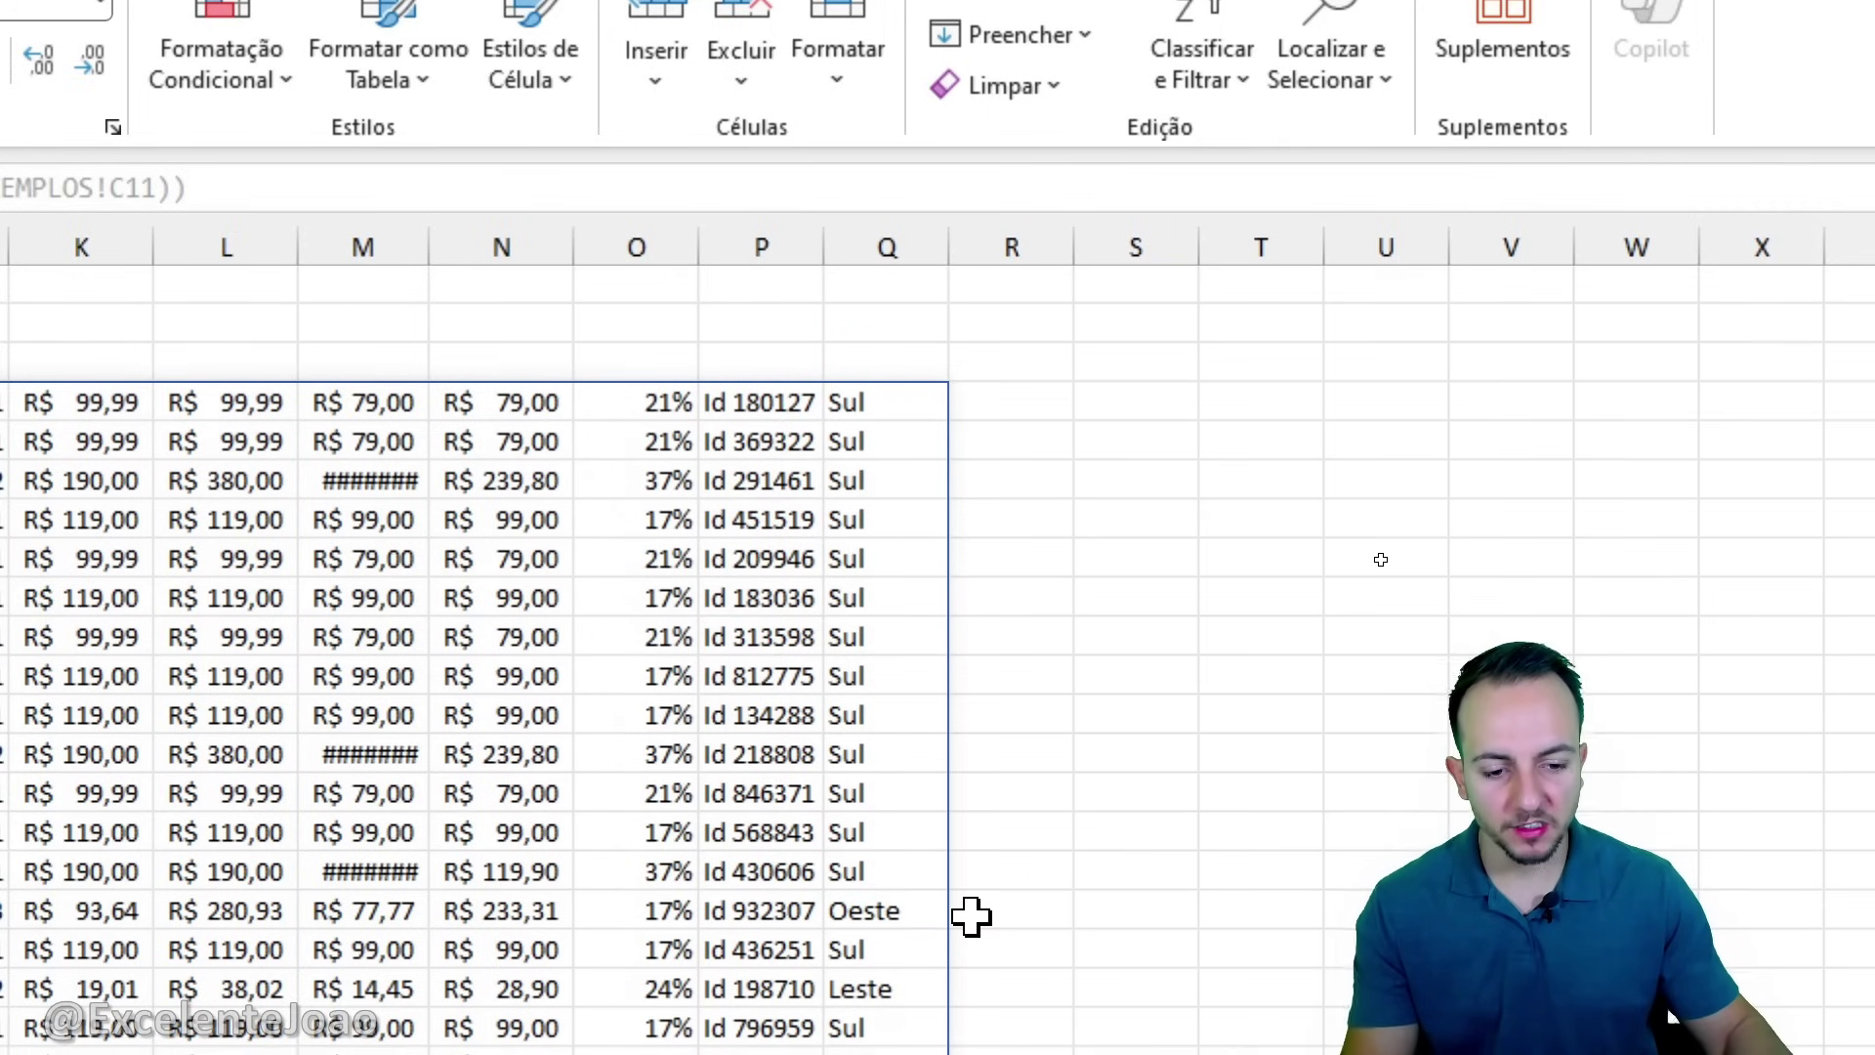
click(1033, 914)
key(shift+space)
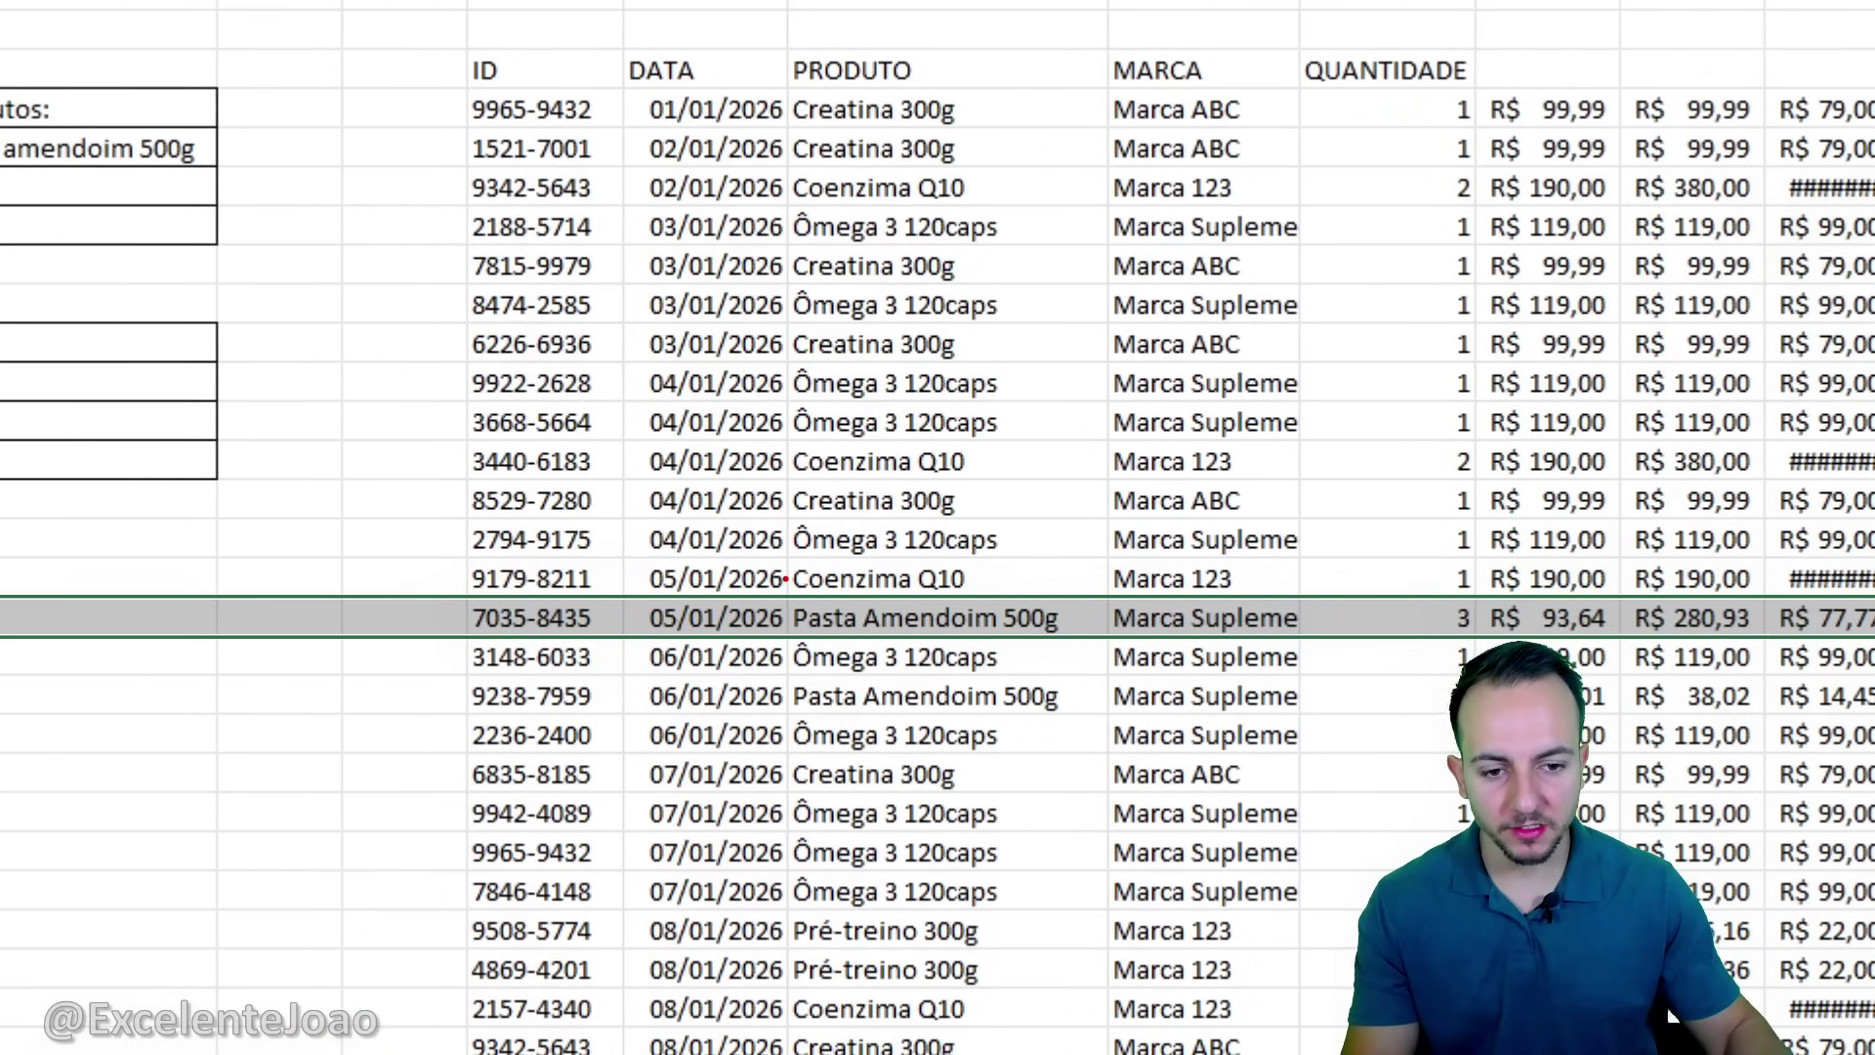
drag(785, 579, 1081, 640)
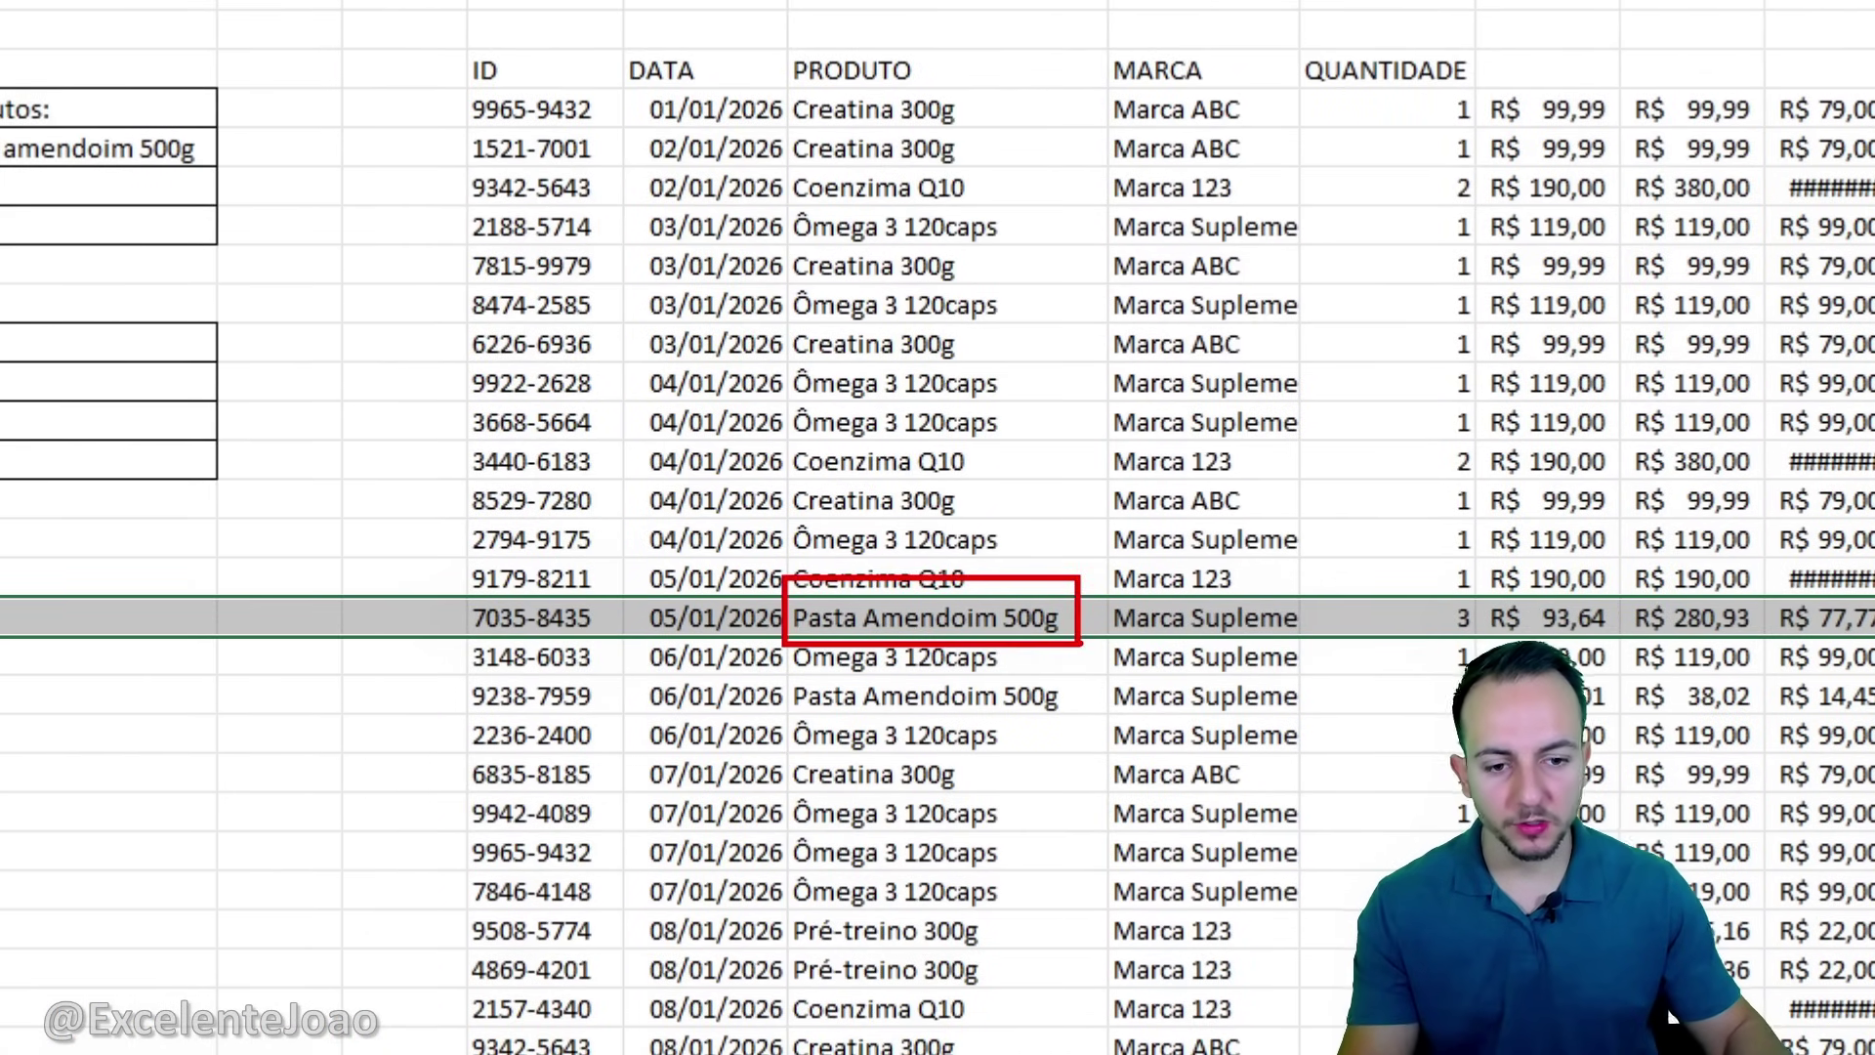
key(Escape)
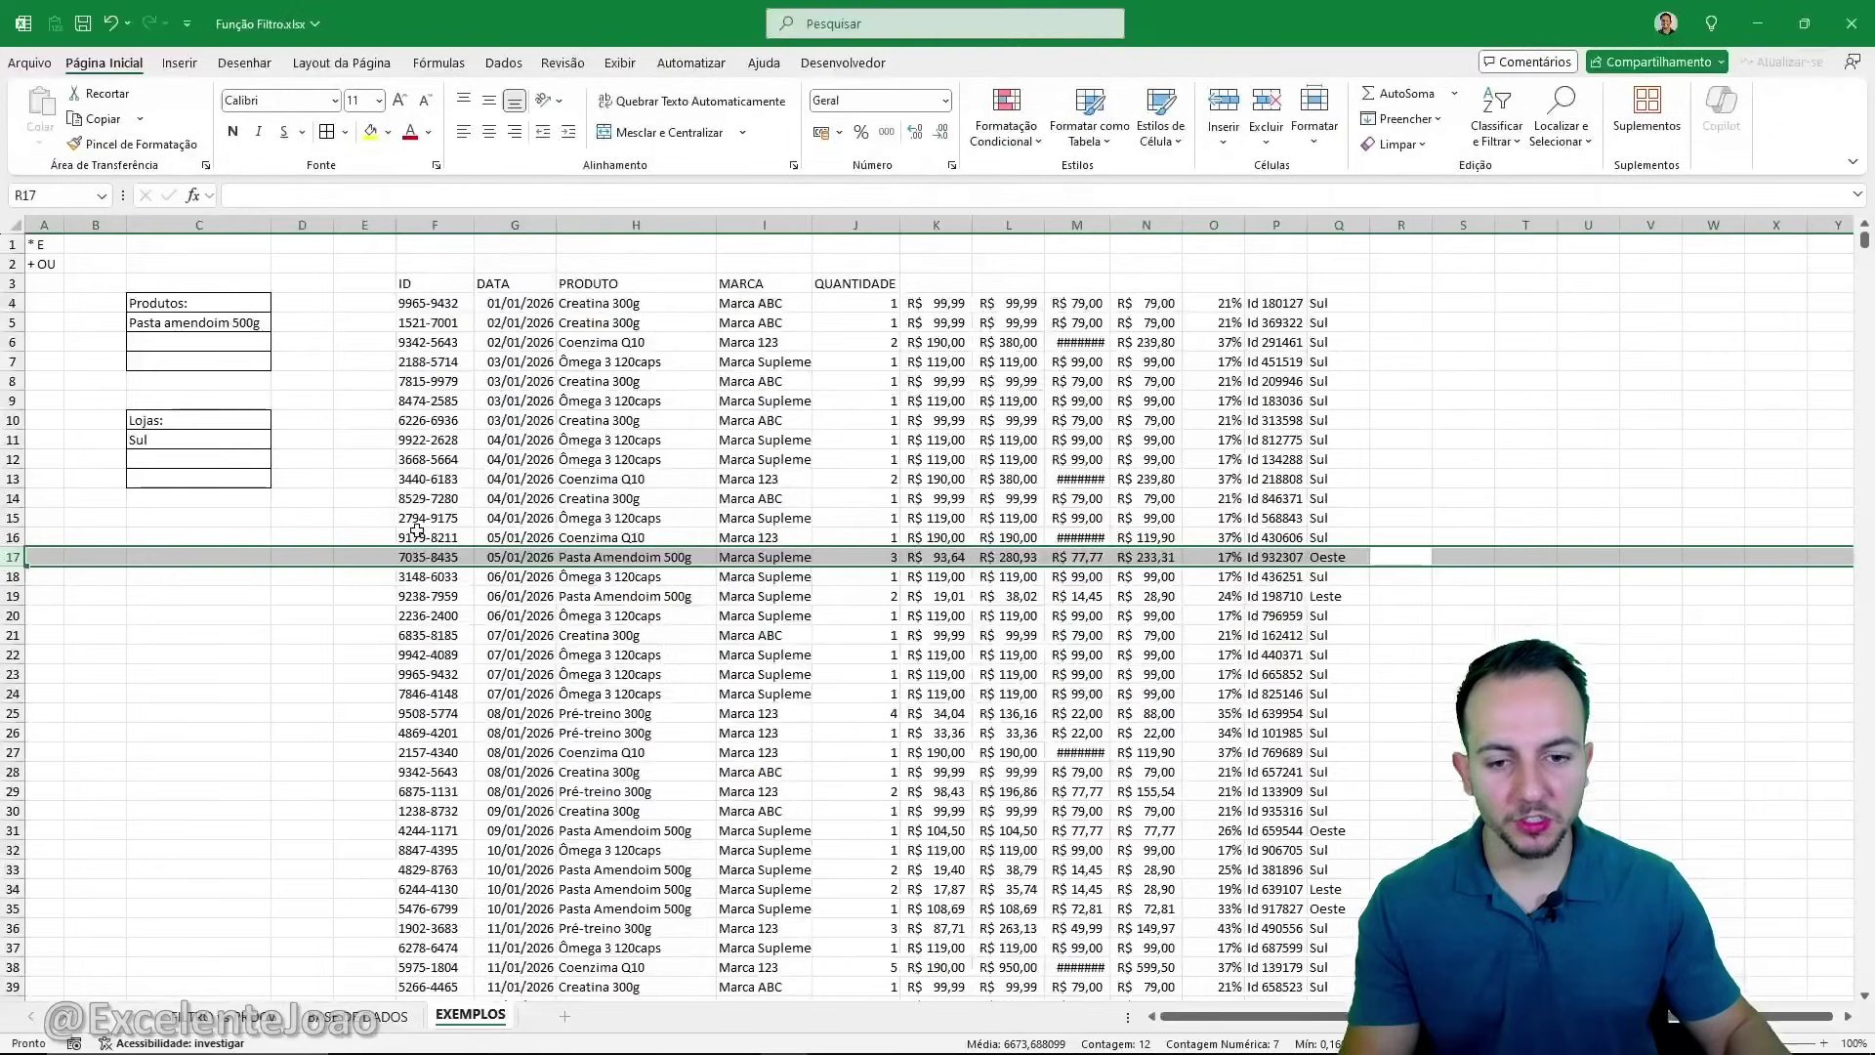
Compare the criteria in C5 and C11 with result columns H and Q and the first result row under the OU condition.
click(210, 441)
click(1326, 221)
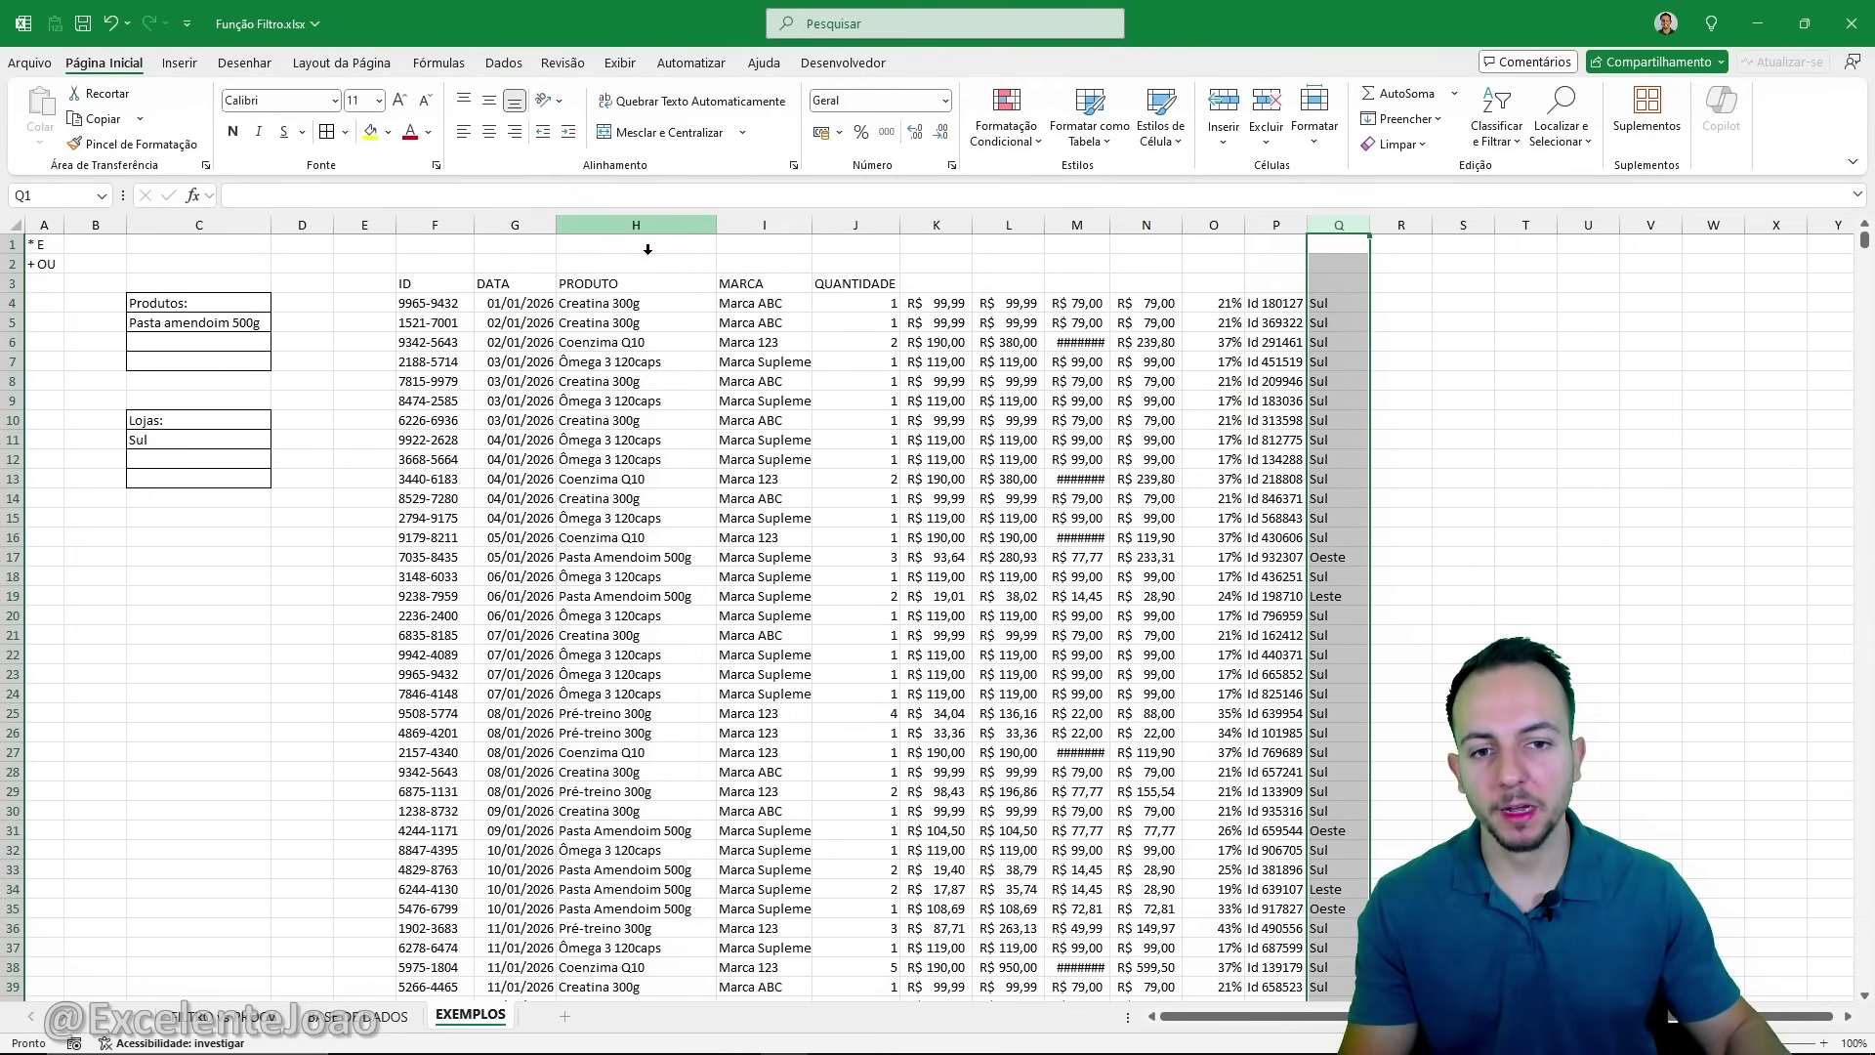
click(648, 227)
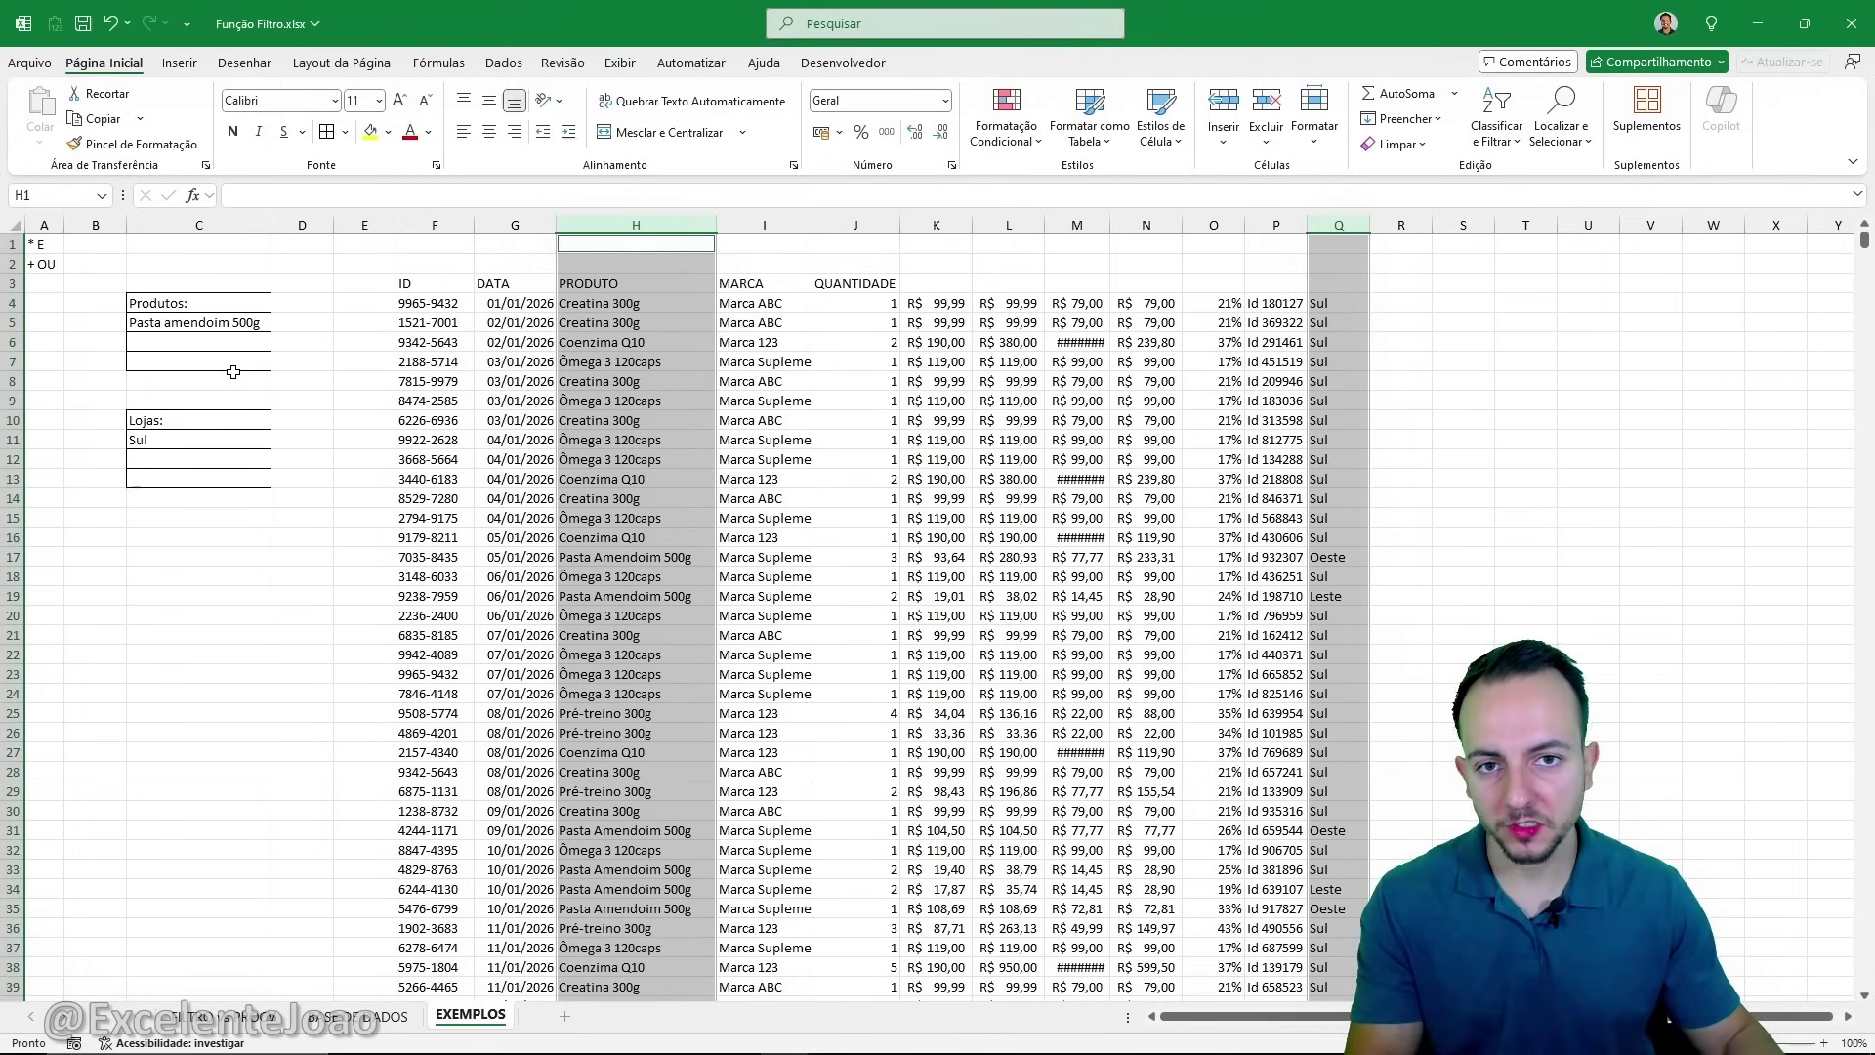
click(185, 561)
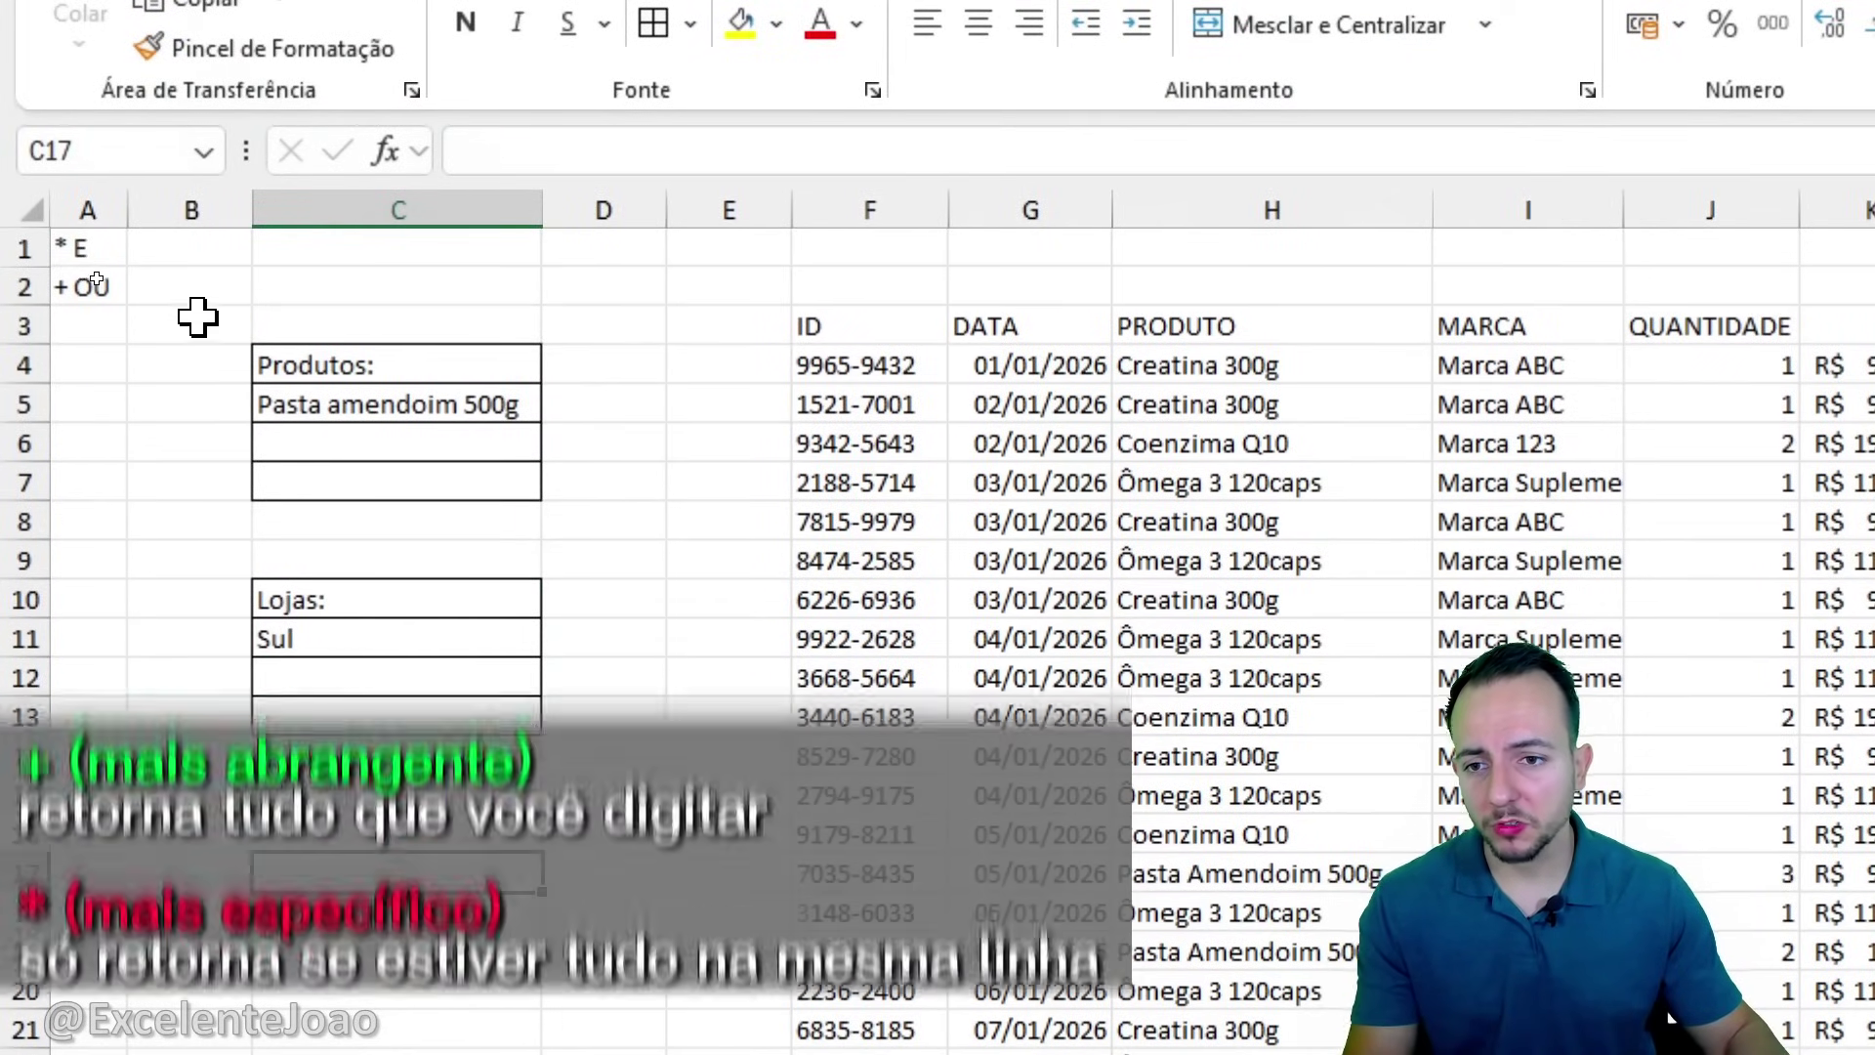
key(e)
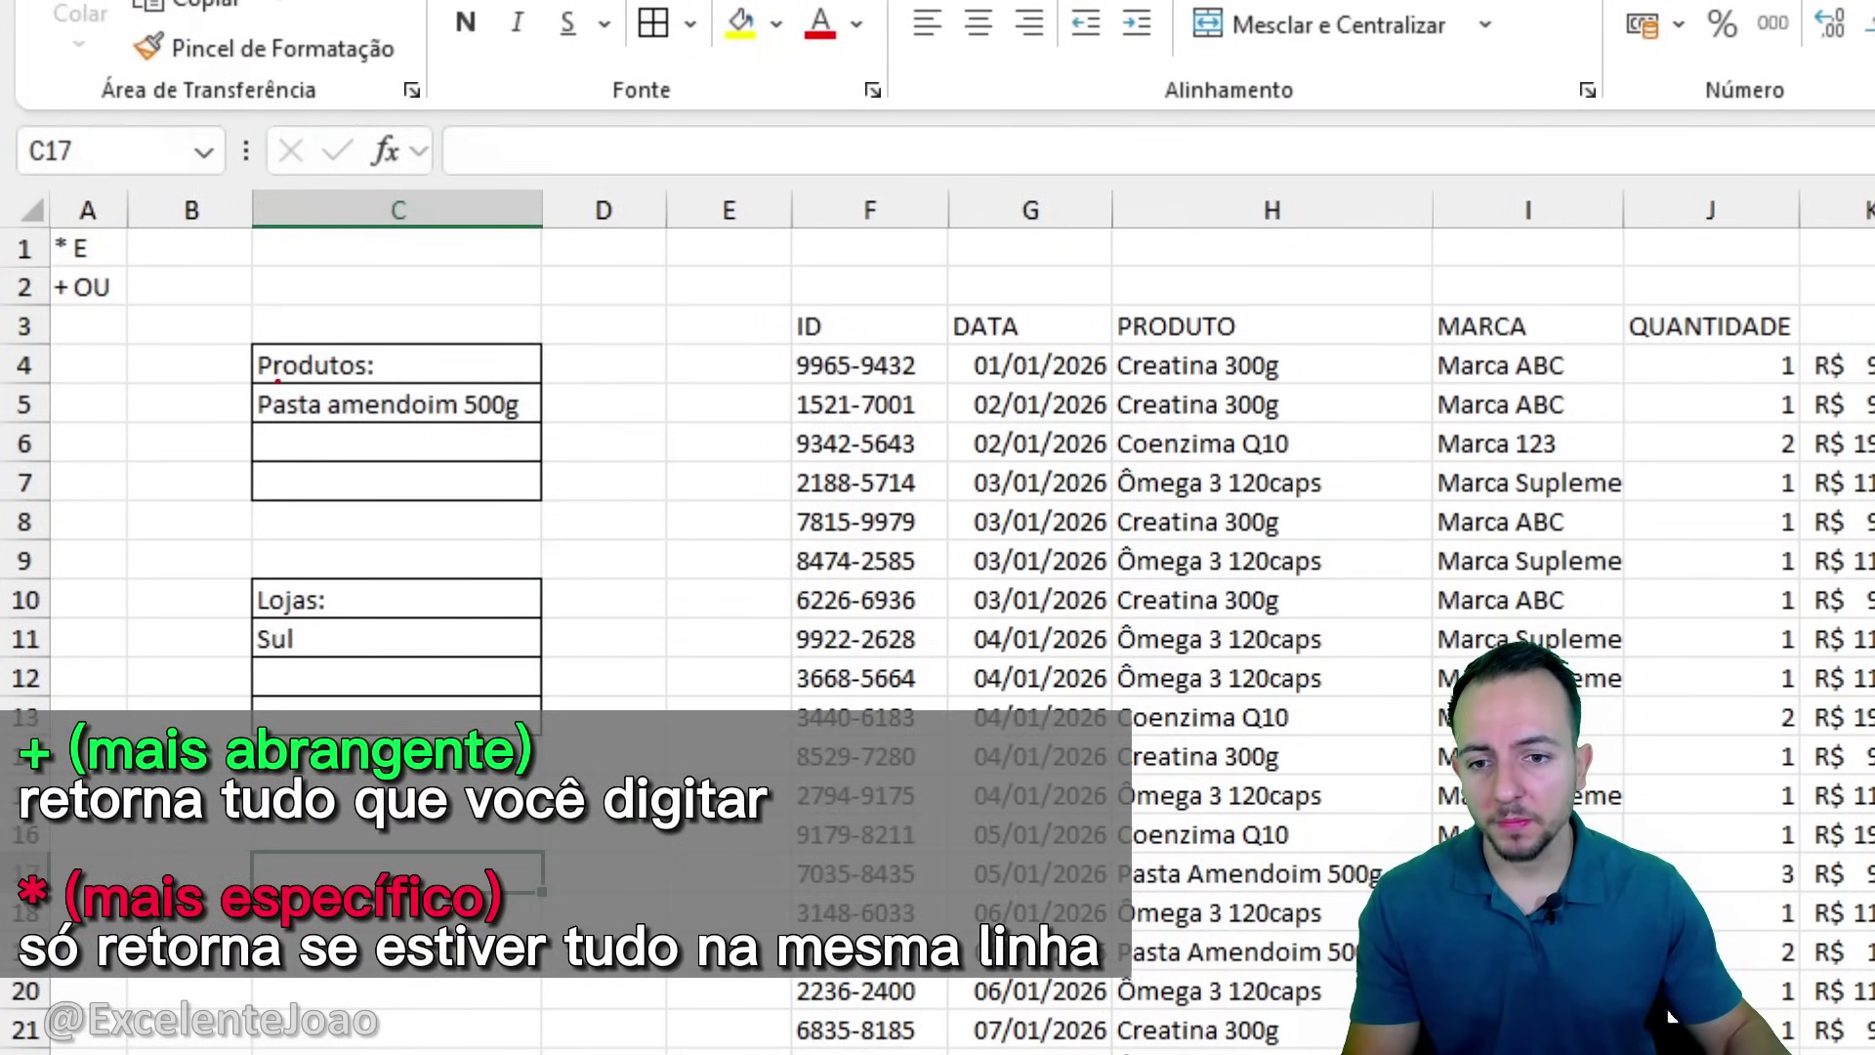
click(837, 368)
drag(837, 369, 1367, 368)
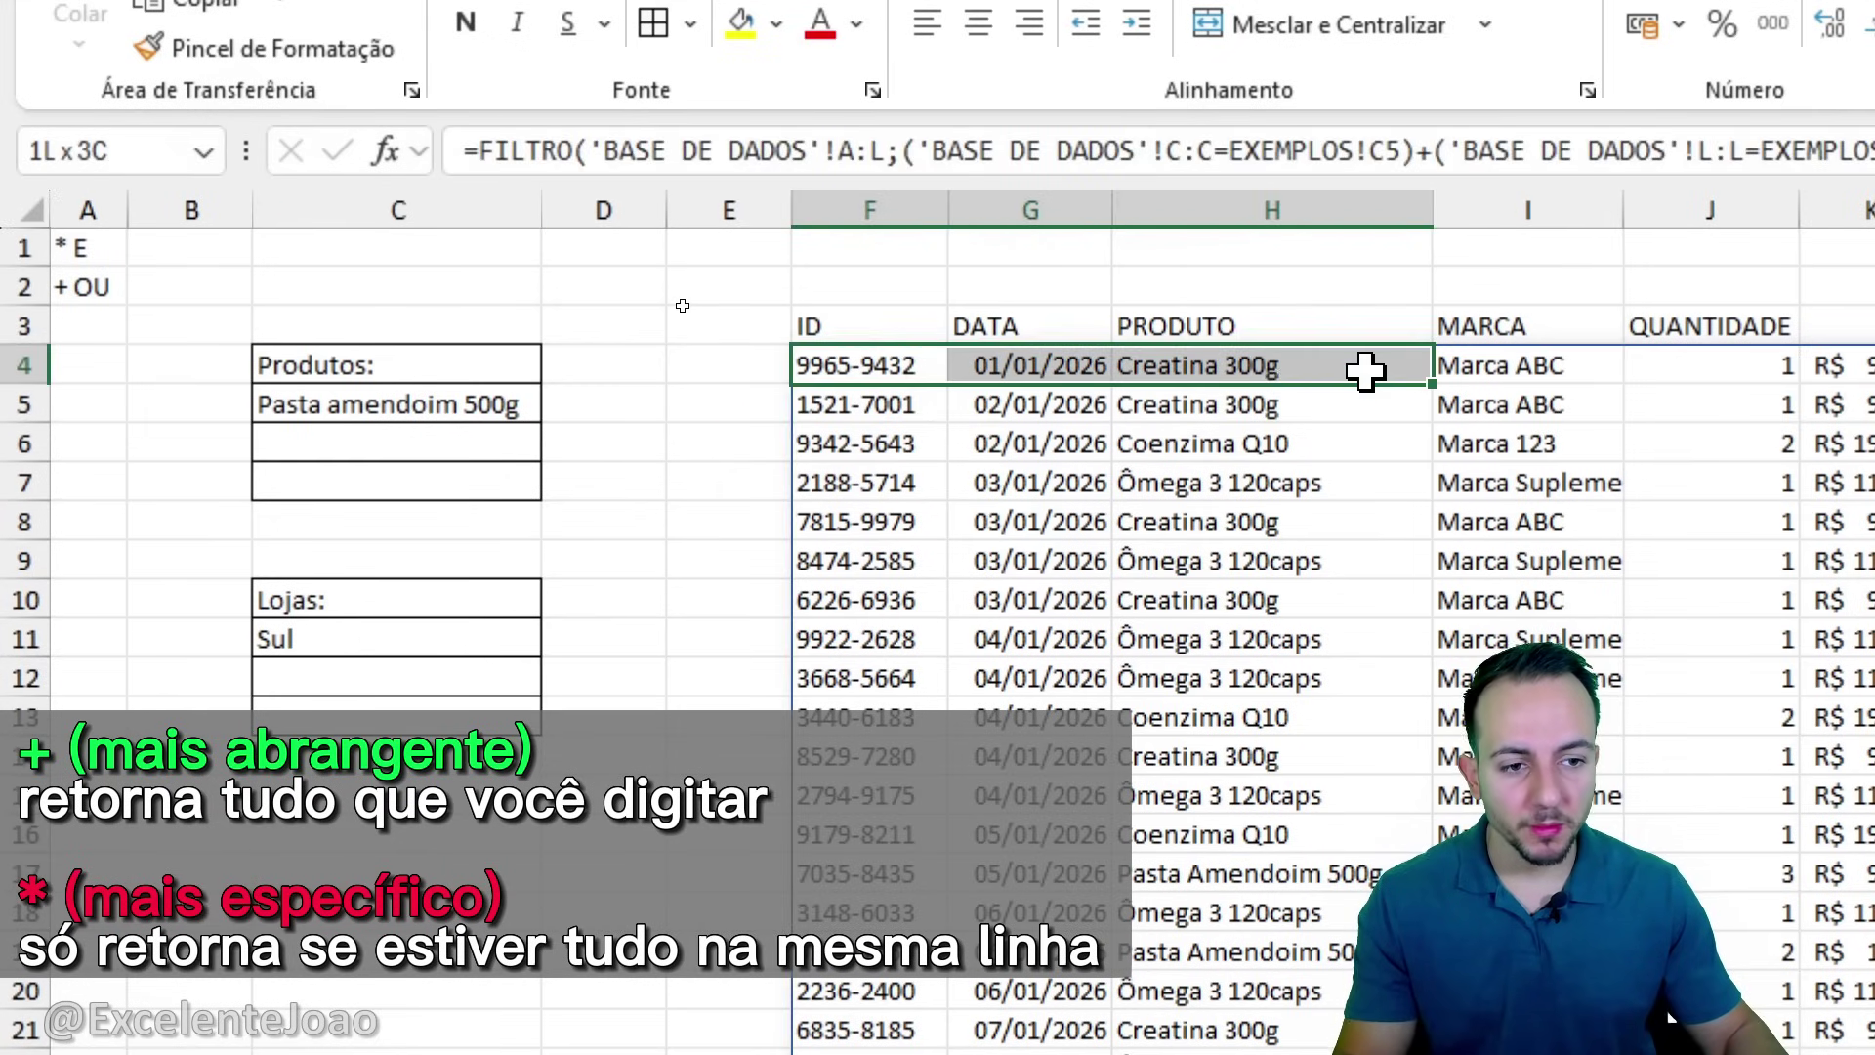
click(598, 449)
mouse_move(211, 374)
mouse_down()
mouse_move(283, 433)
mouse_move(543, 433)
mouse_up()
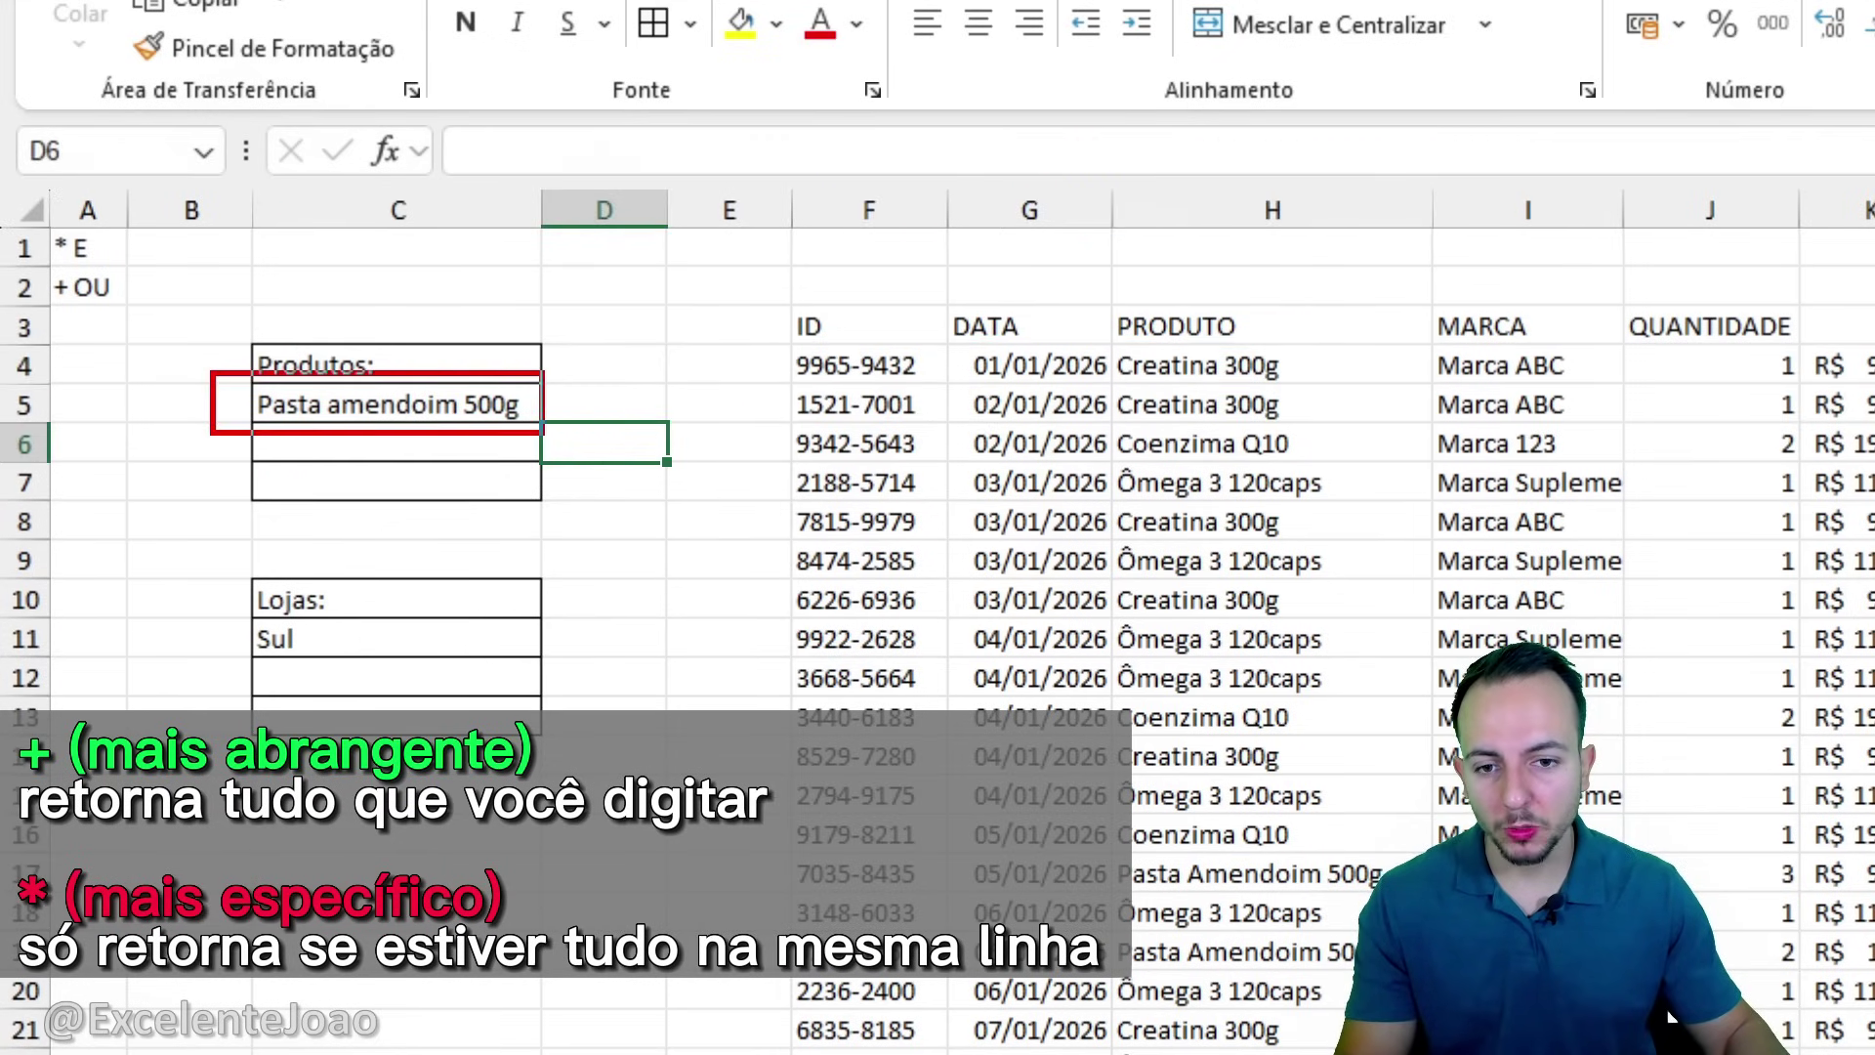
mouse_move(221, 608)
mouse_down()
mouse_move(338, 669)
mouse_move(221, 670)
mouse_up()
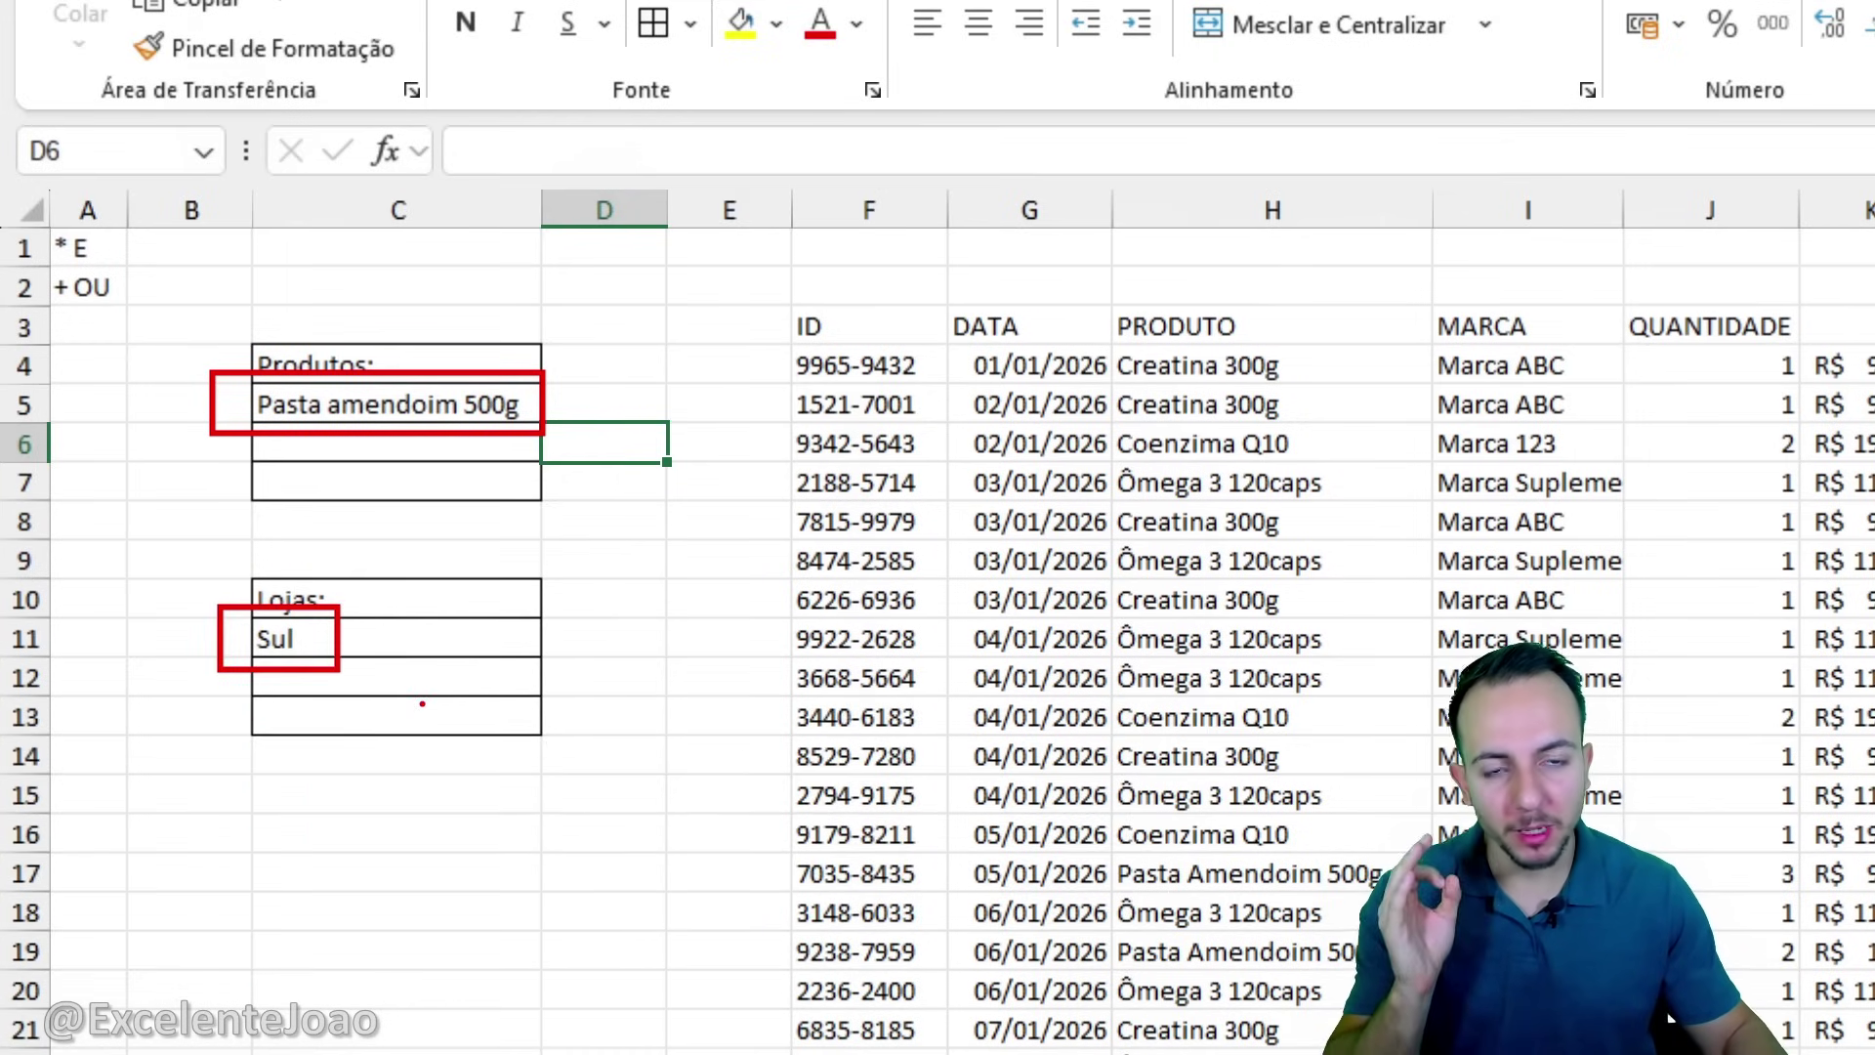
key(Escape)
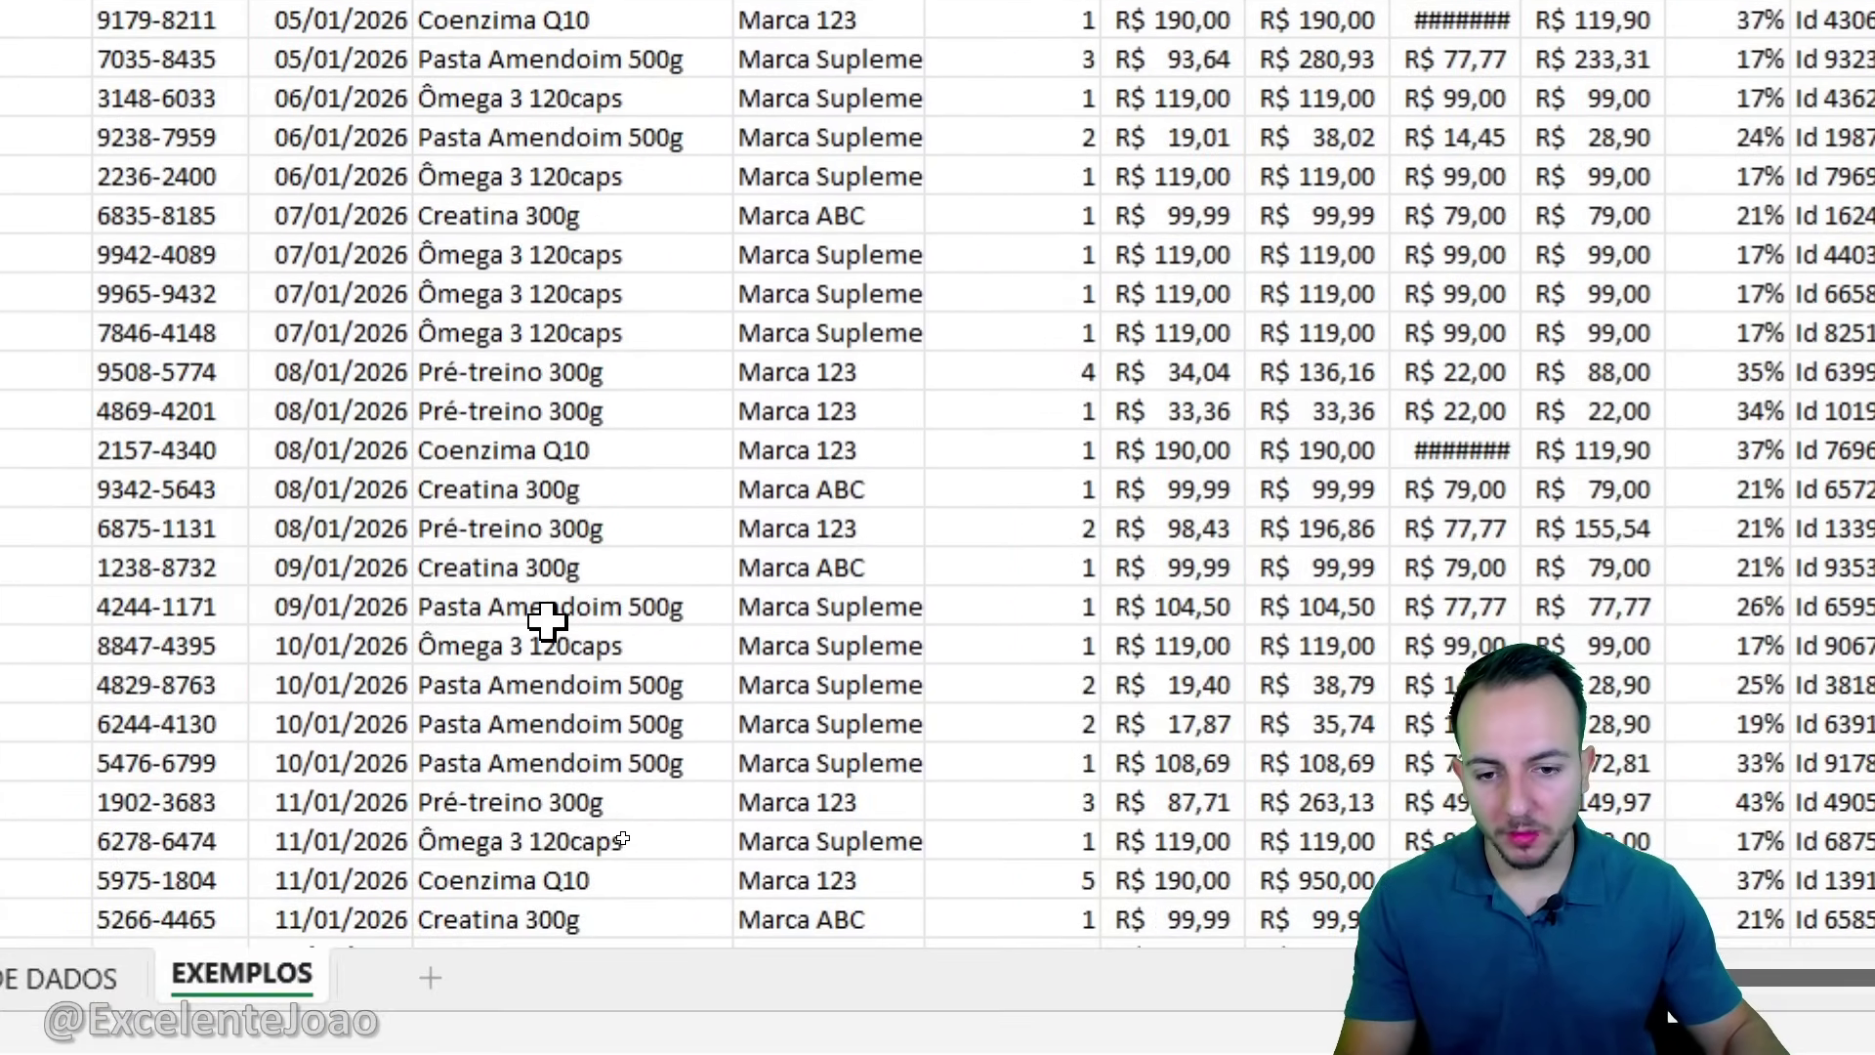
Check result rows 31 and 9 for which criterion each one meets, against the Produtos: and Lojas: lists.
click(544, 613)
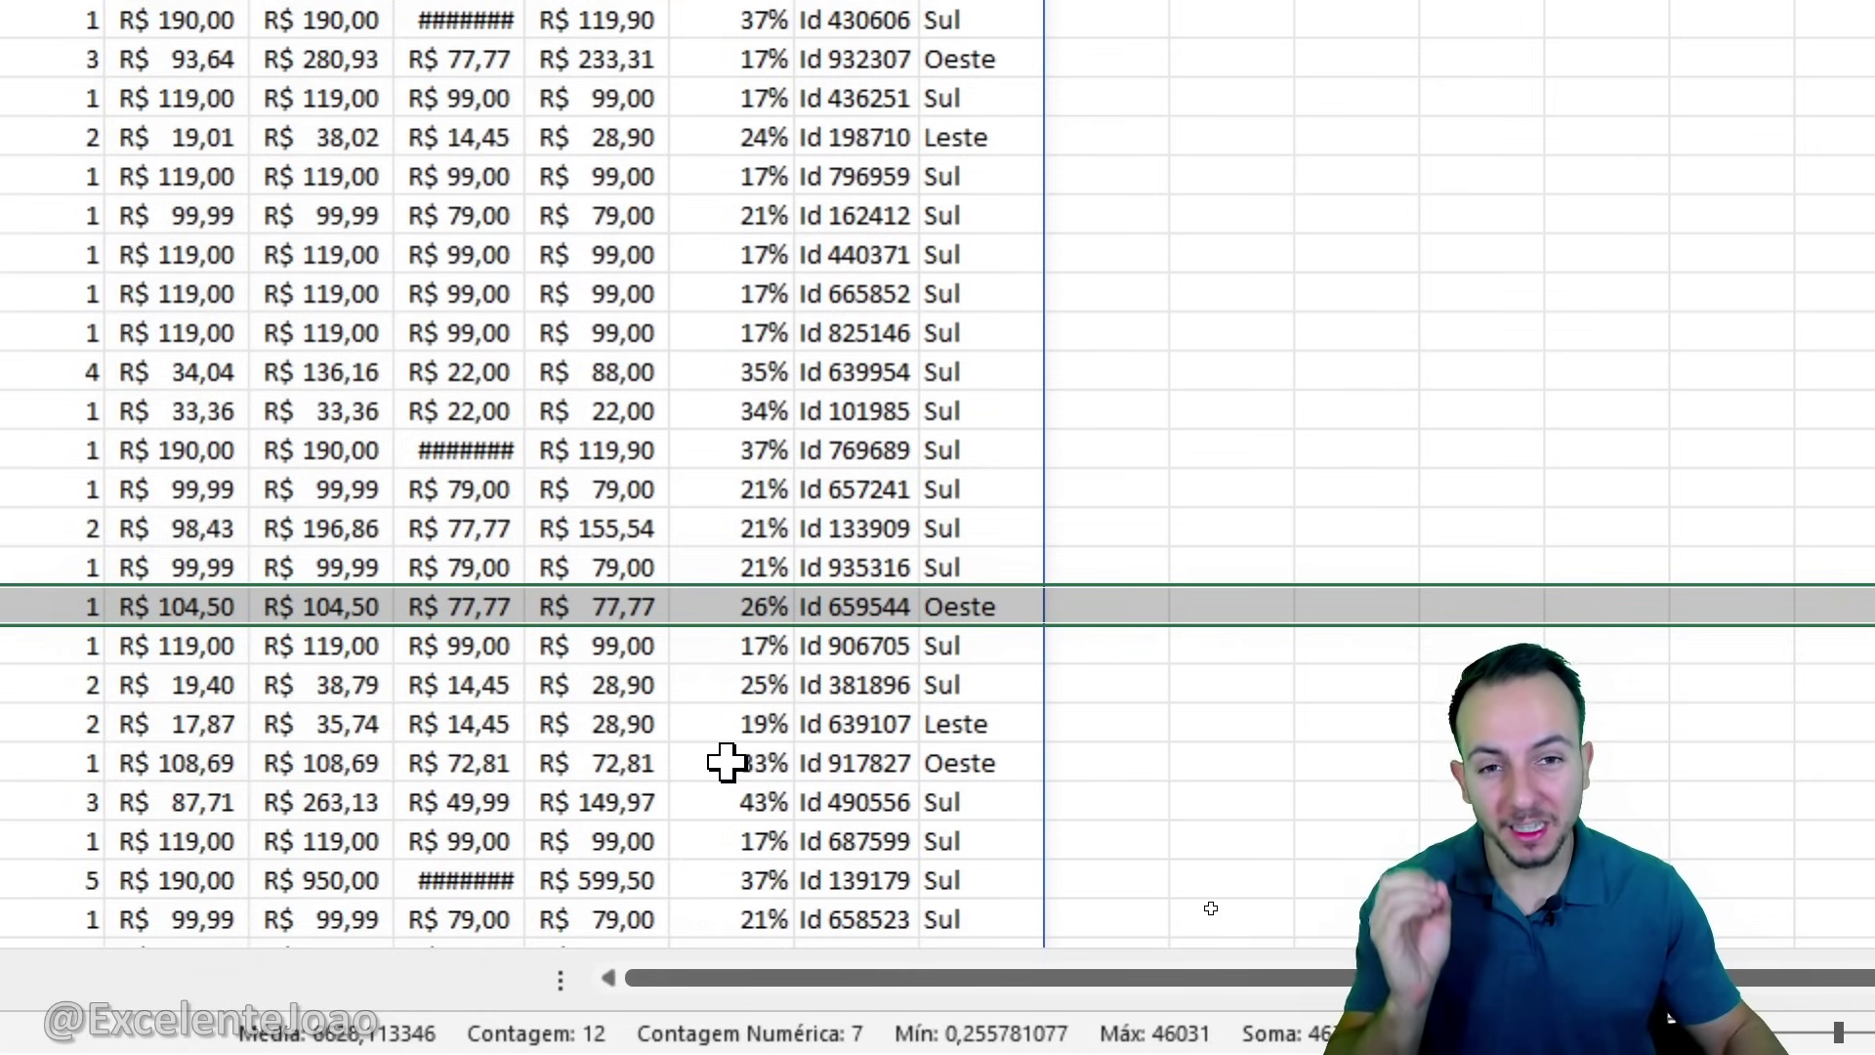
scroll(235, 625, left, 6)
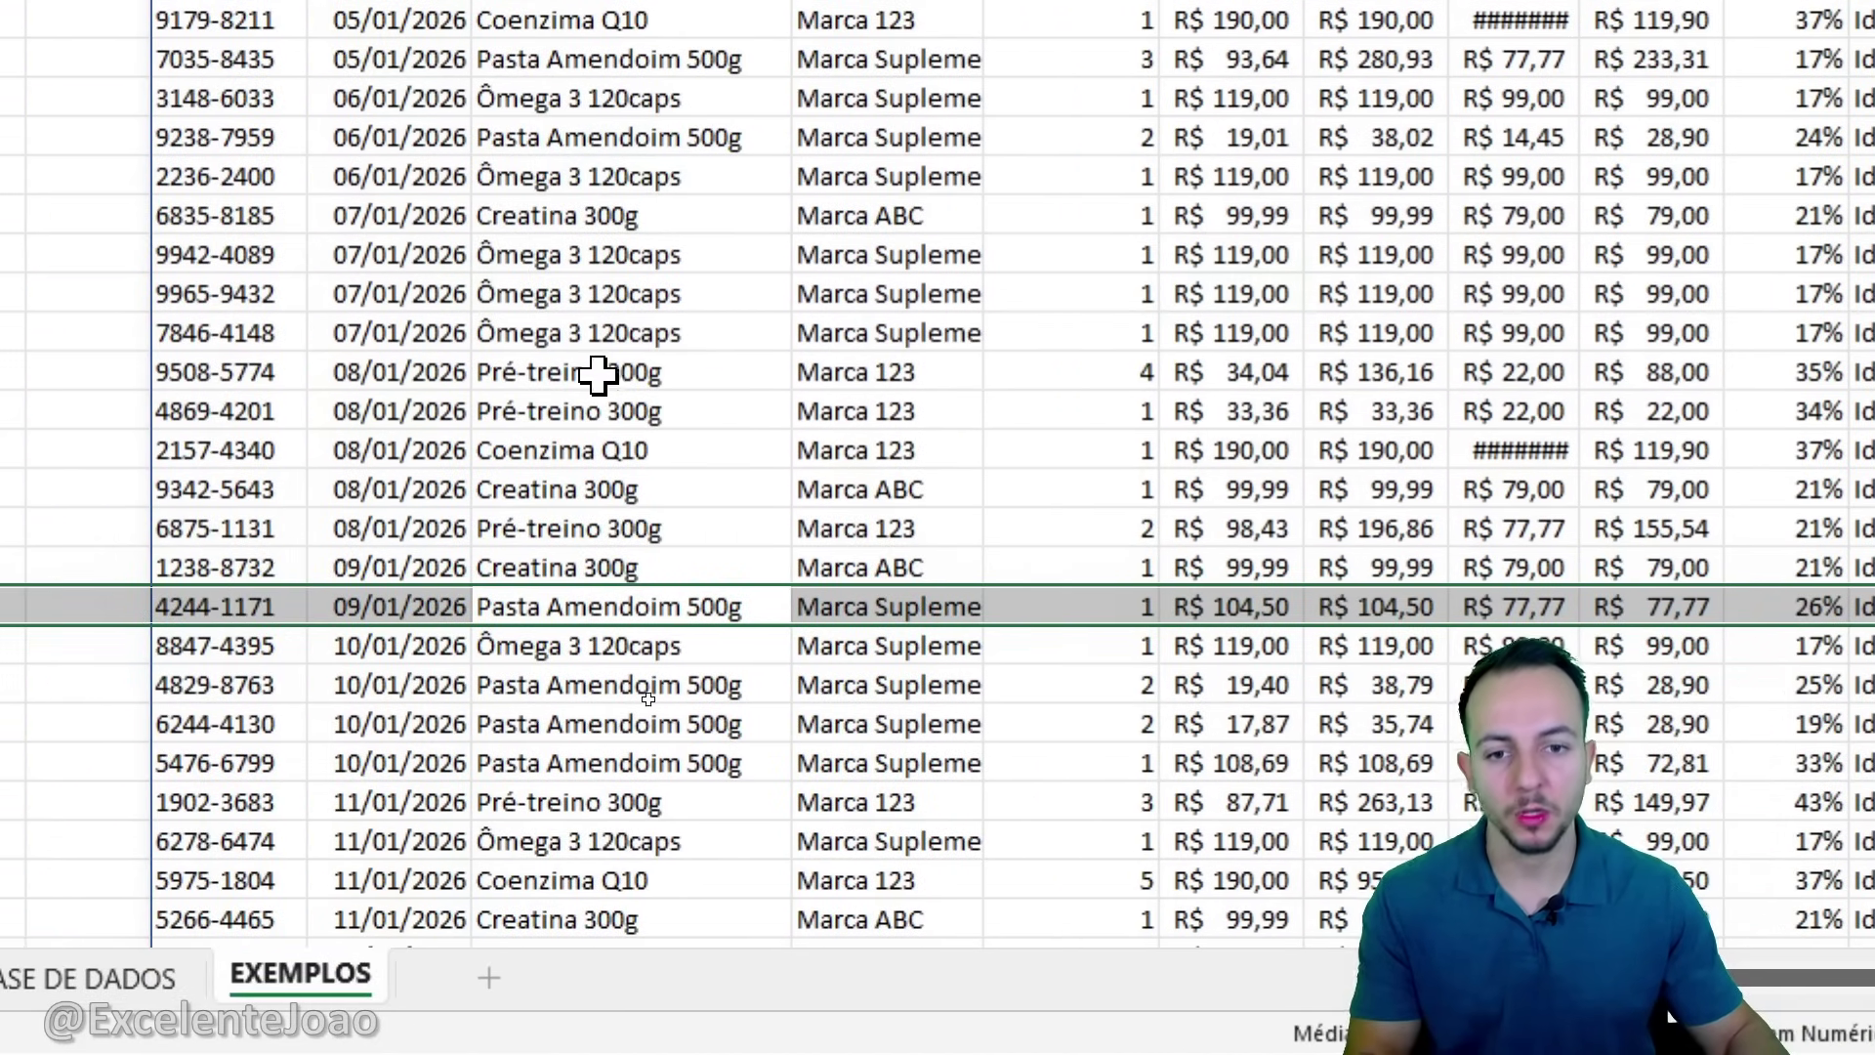
scroll(875, 130, up, 3)
scroll(875, 130, up, 2)
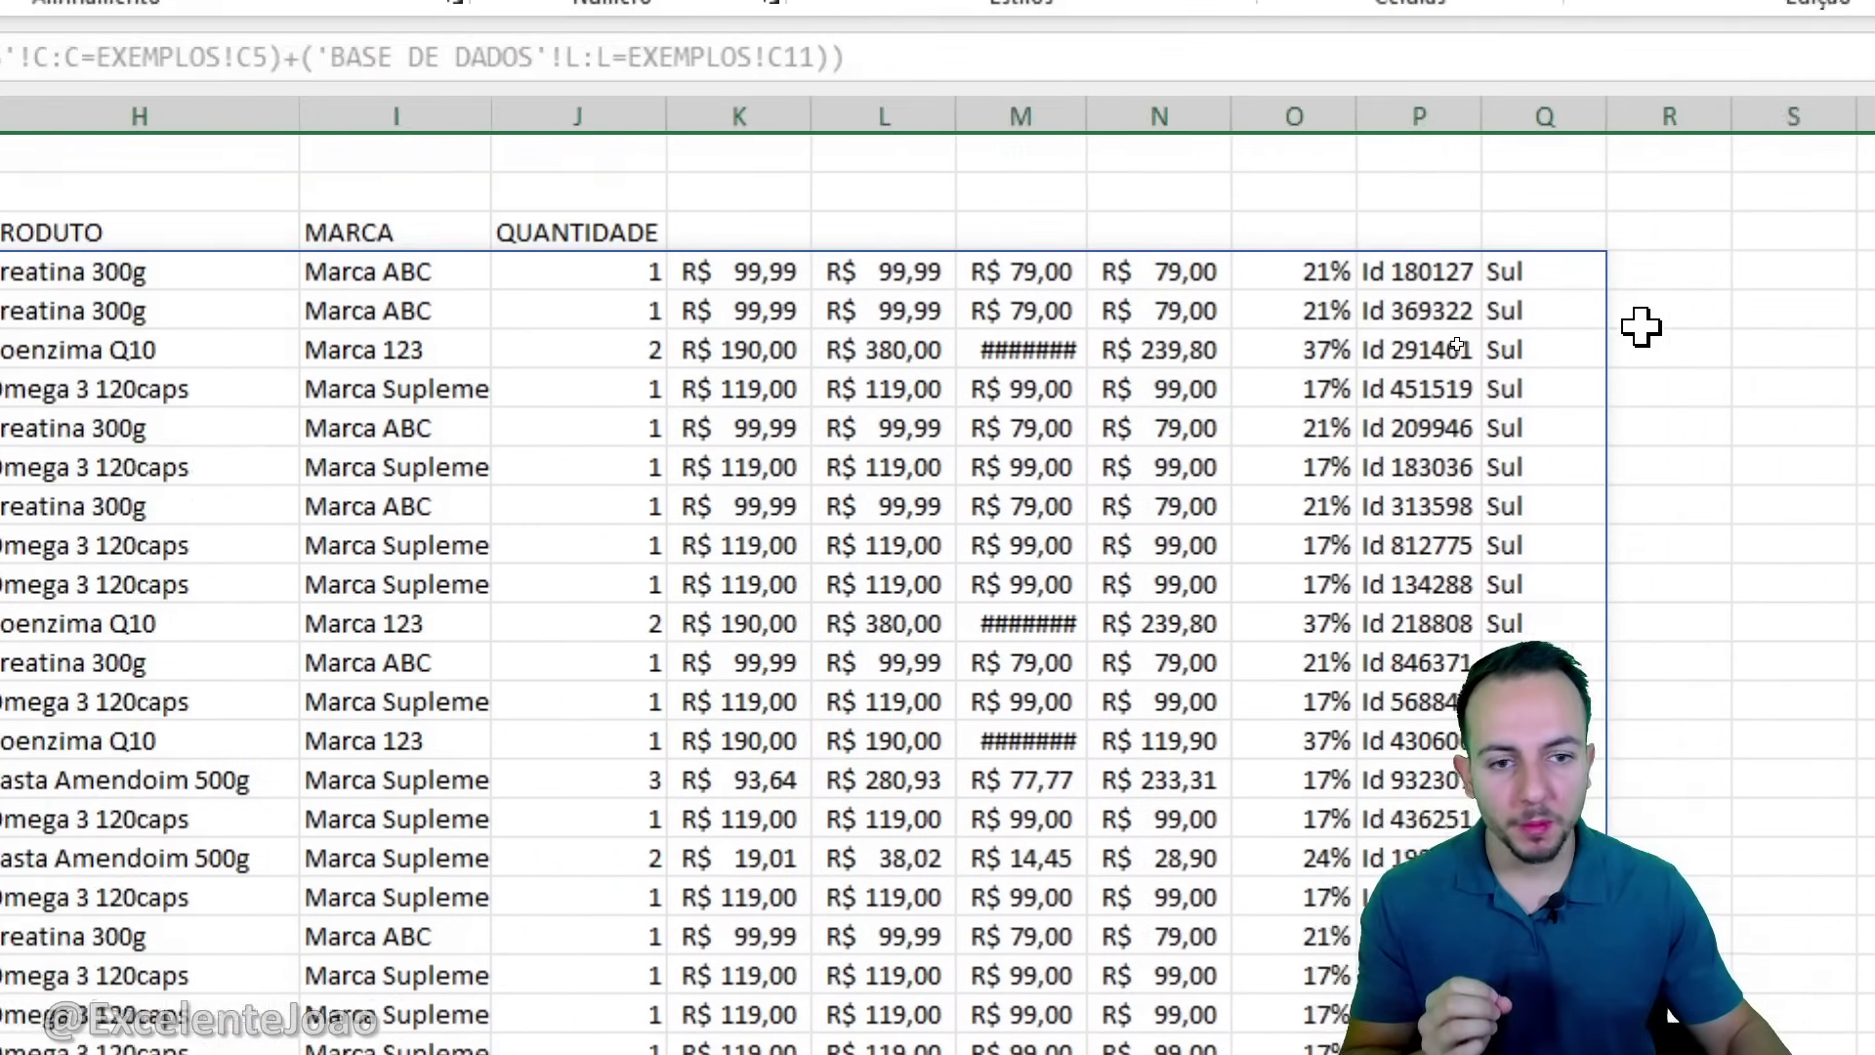
click(1352, 472)
key(shift+space)
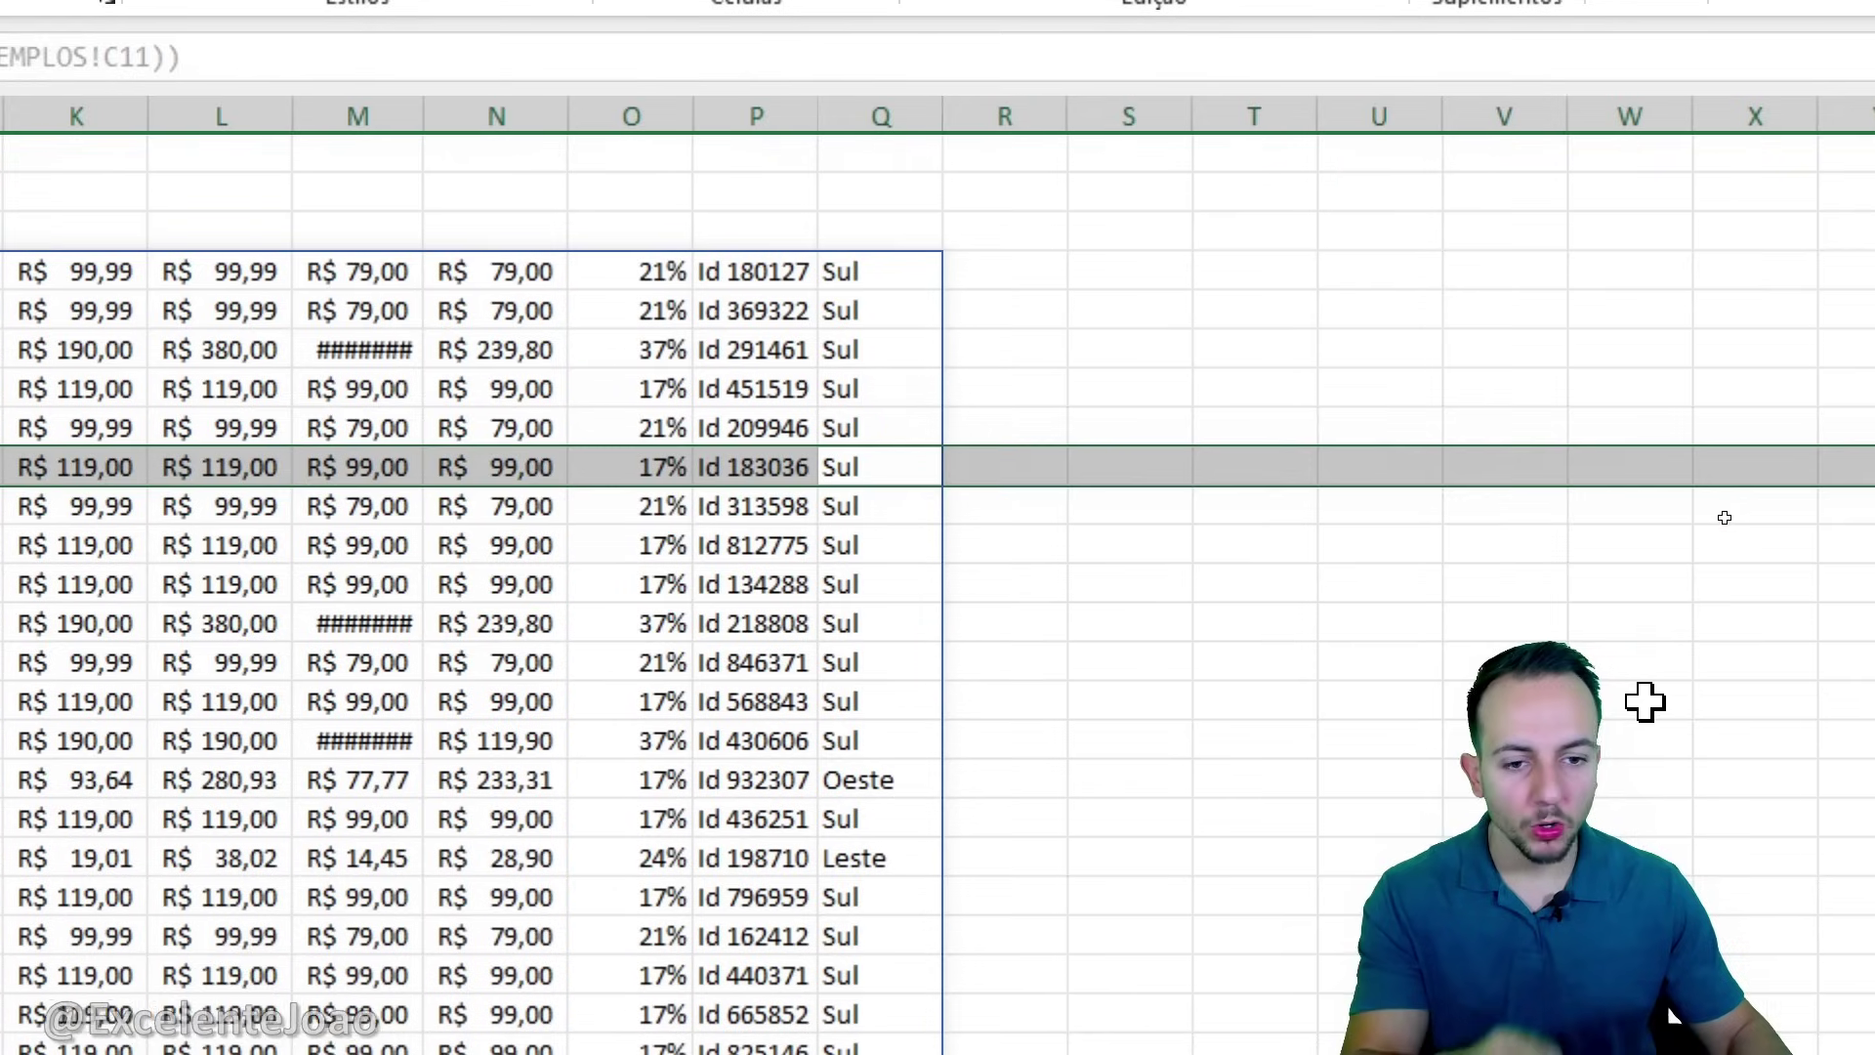
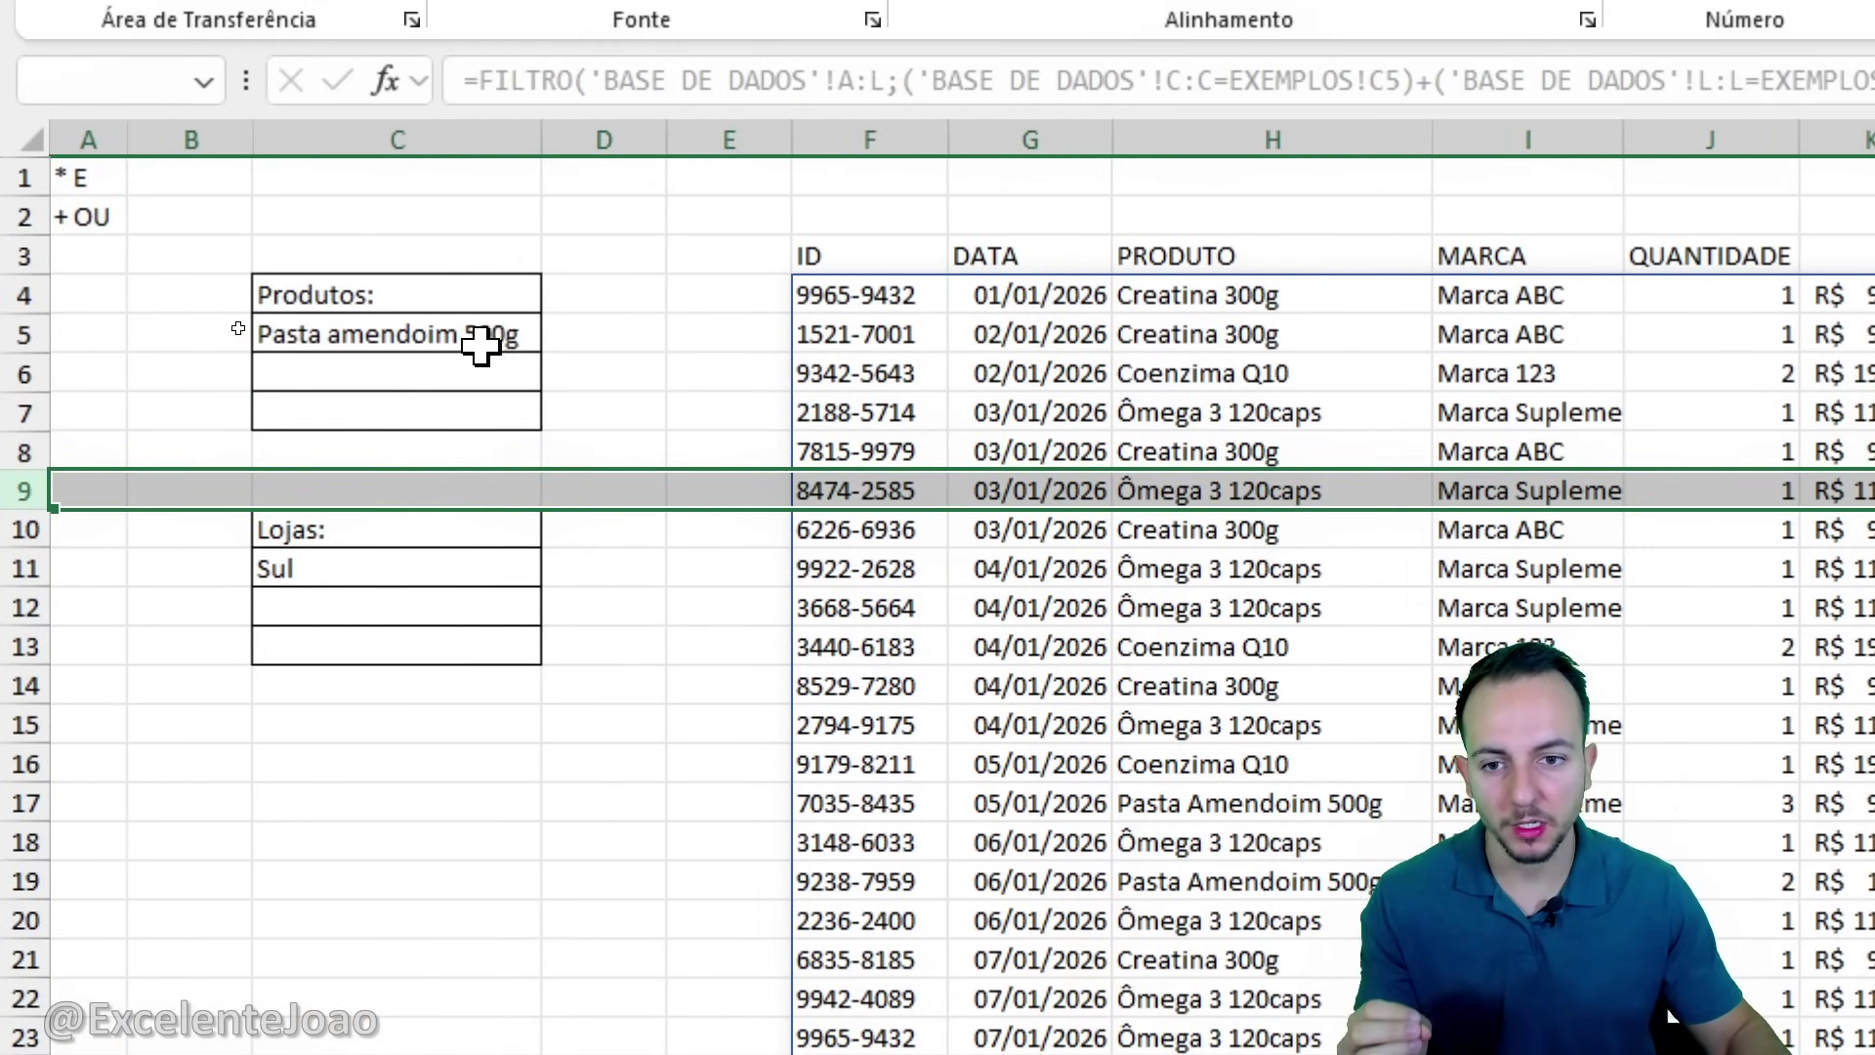
click(478, 344)
mouse_move(464, 278)
mouse_down()
mouse_move(577, 293)
mouse_move(303, 320)
mouse_up()
mouse_move(185, 469)
mouse_down()
mouse_move(353, 453)
mouse_move(218, 478)
mouse_up()
mouse_move(412, 770)
mouse_down()
mouse_move(156, 835)
mouse_move(322, 797)
mouse_up()
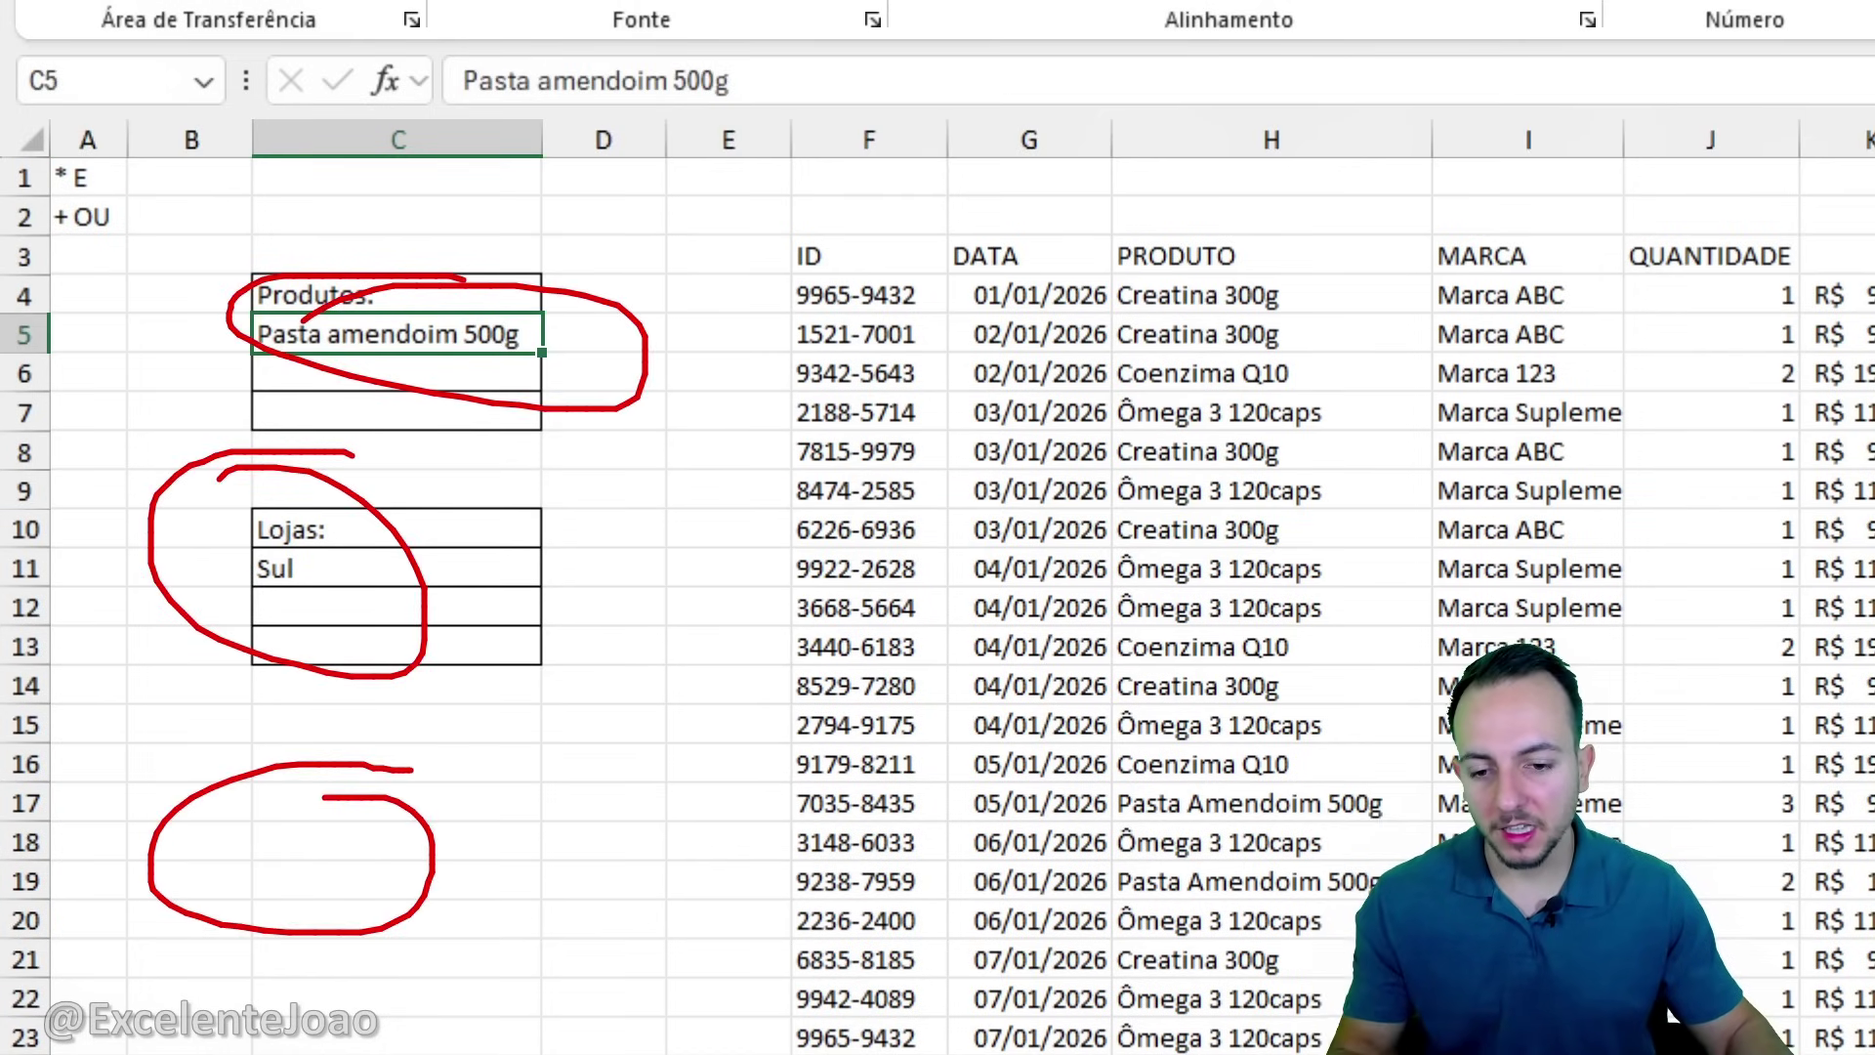
drag(373, 986, 256, 1047)
key(Escape)
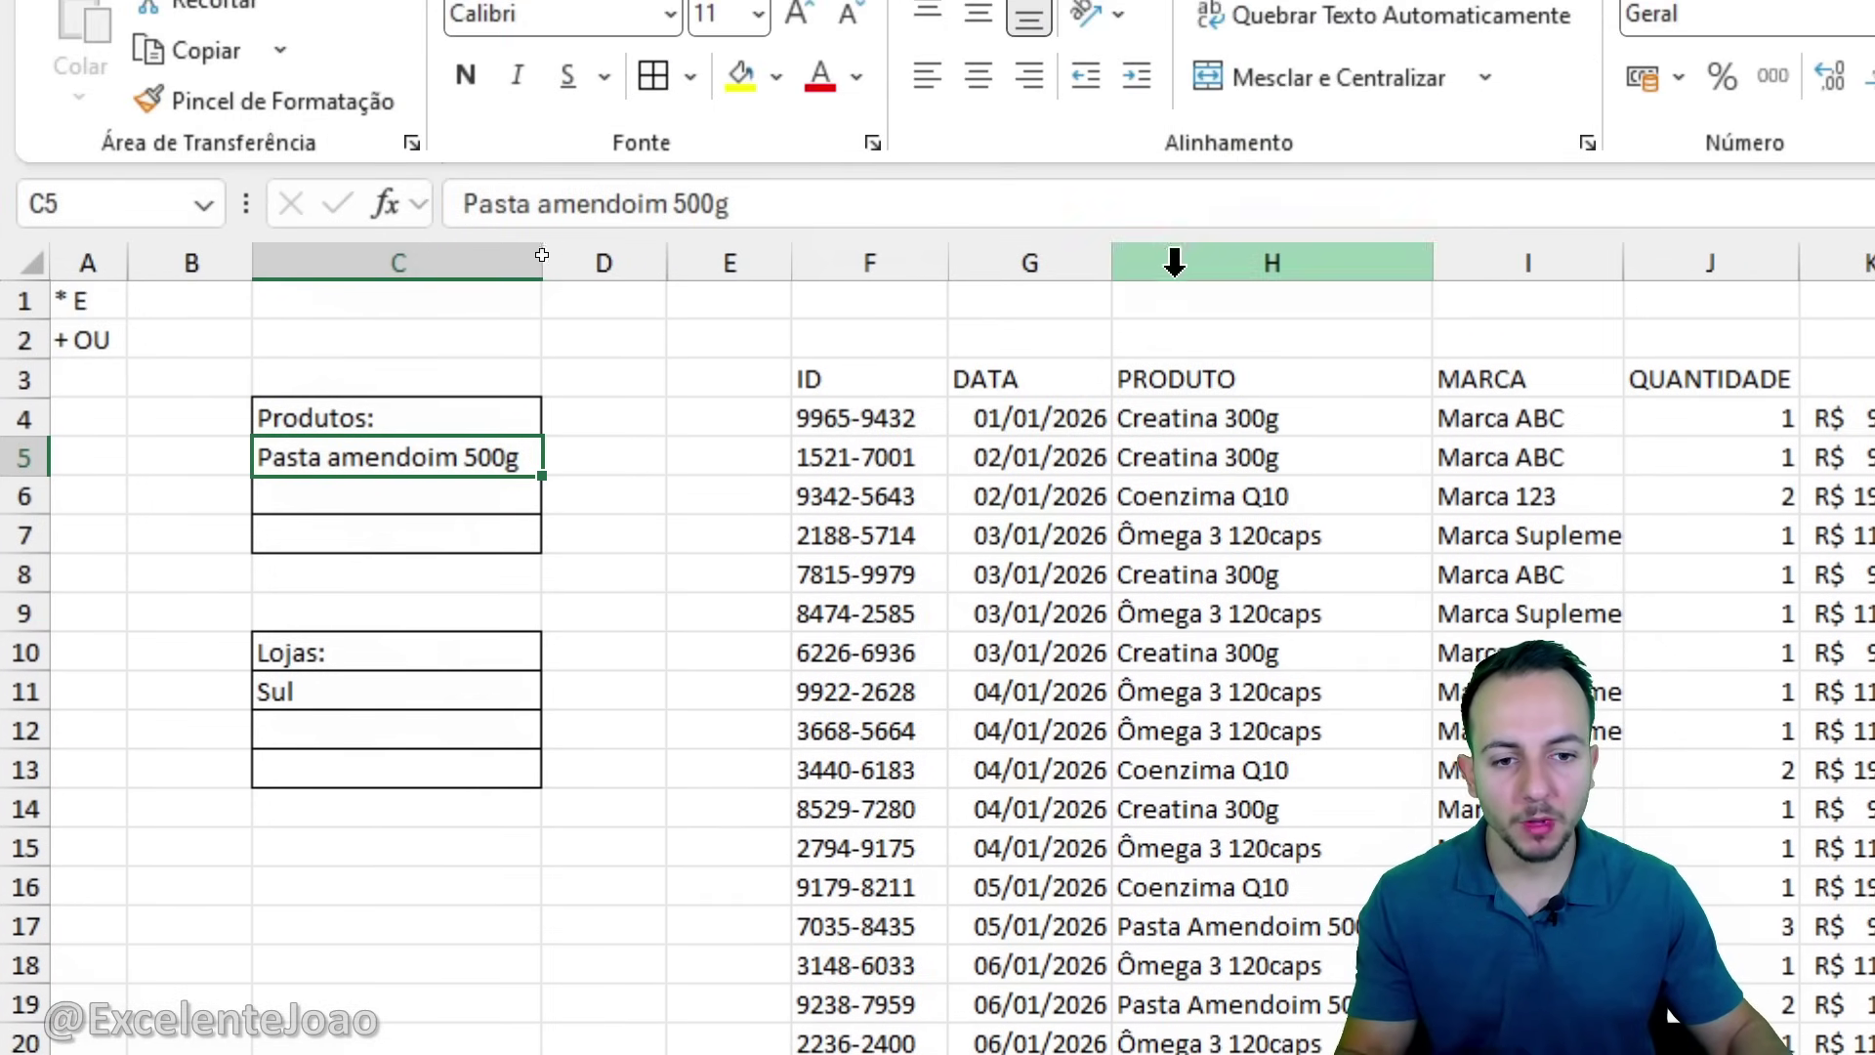
Change the F4 FILTRO formula to combine the product and store criteria with * (E) instead of +.
click(918, 234)
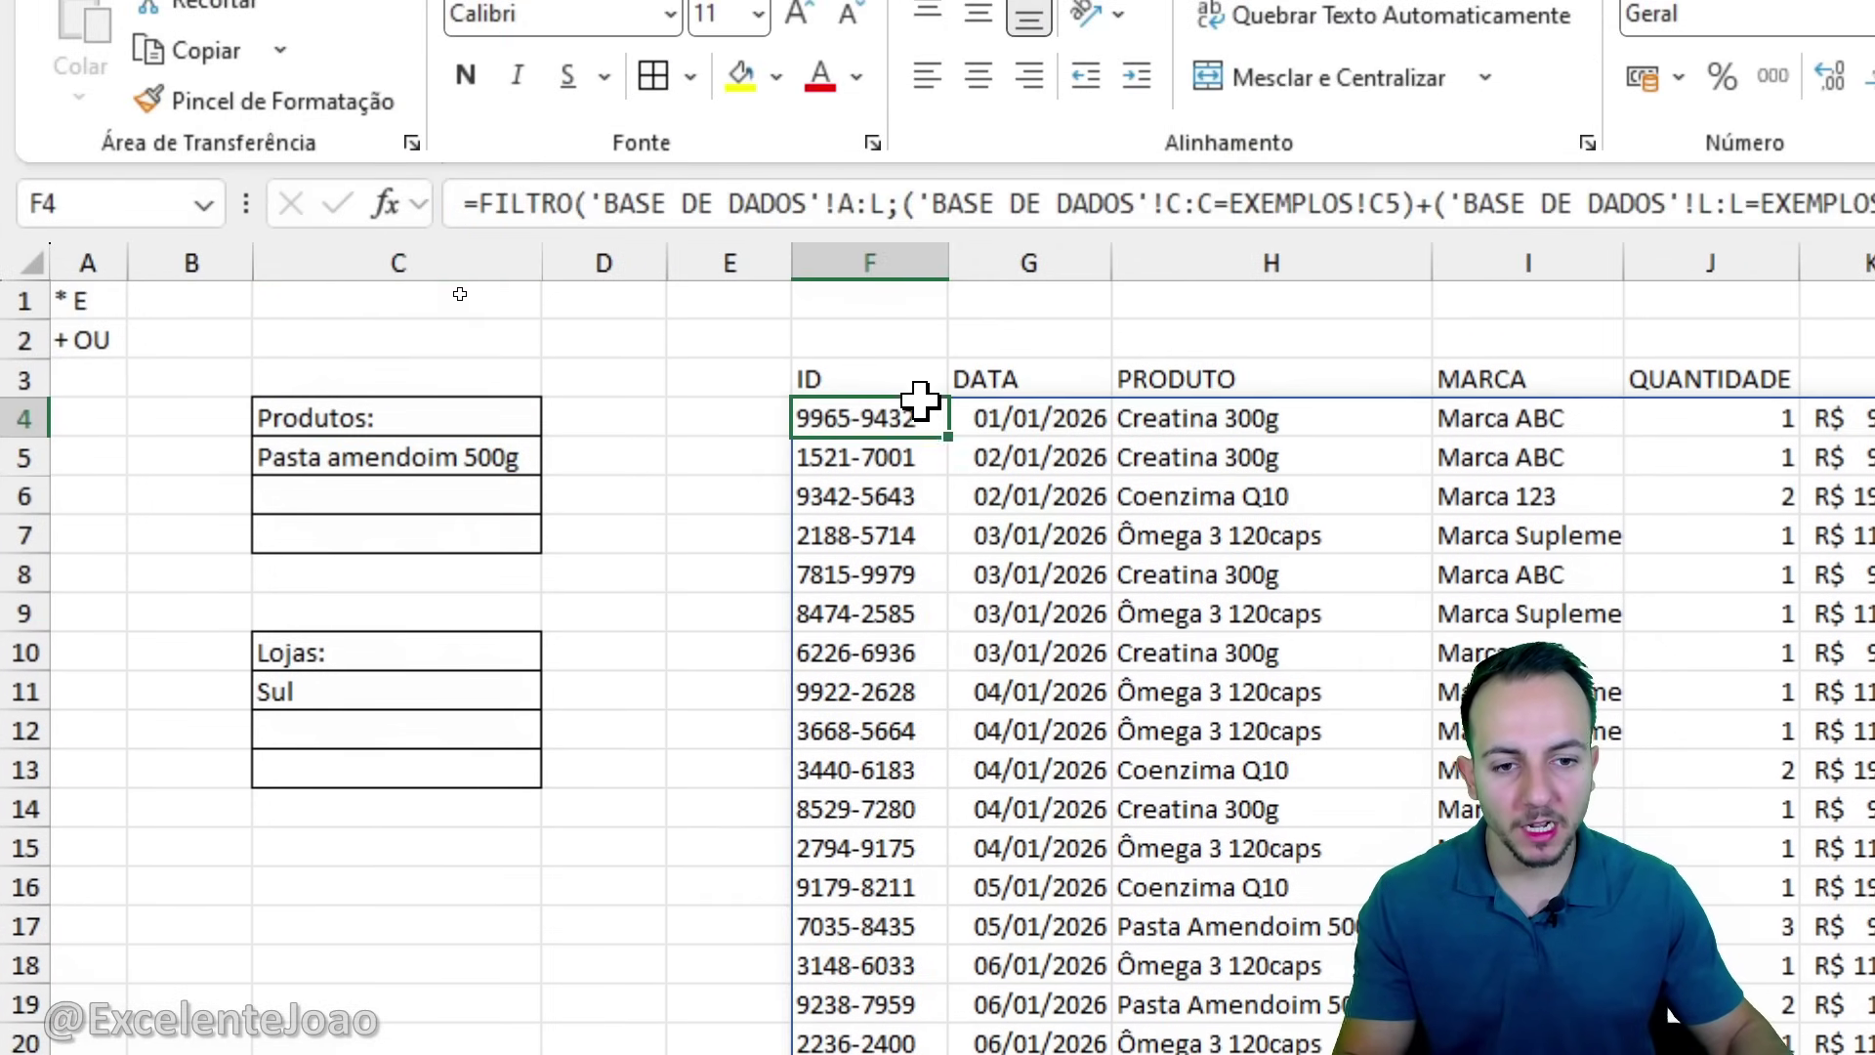
drag(923, 203, 926, 325)
key(Escape)
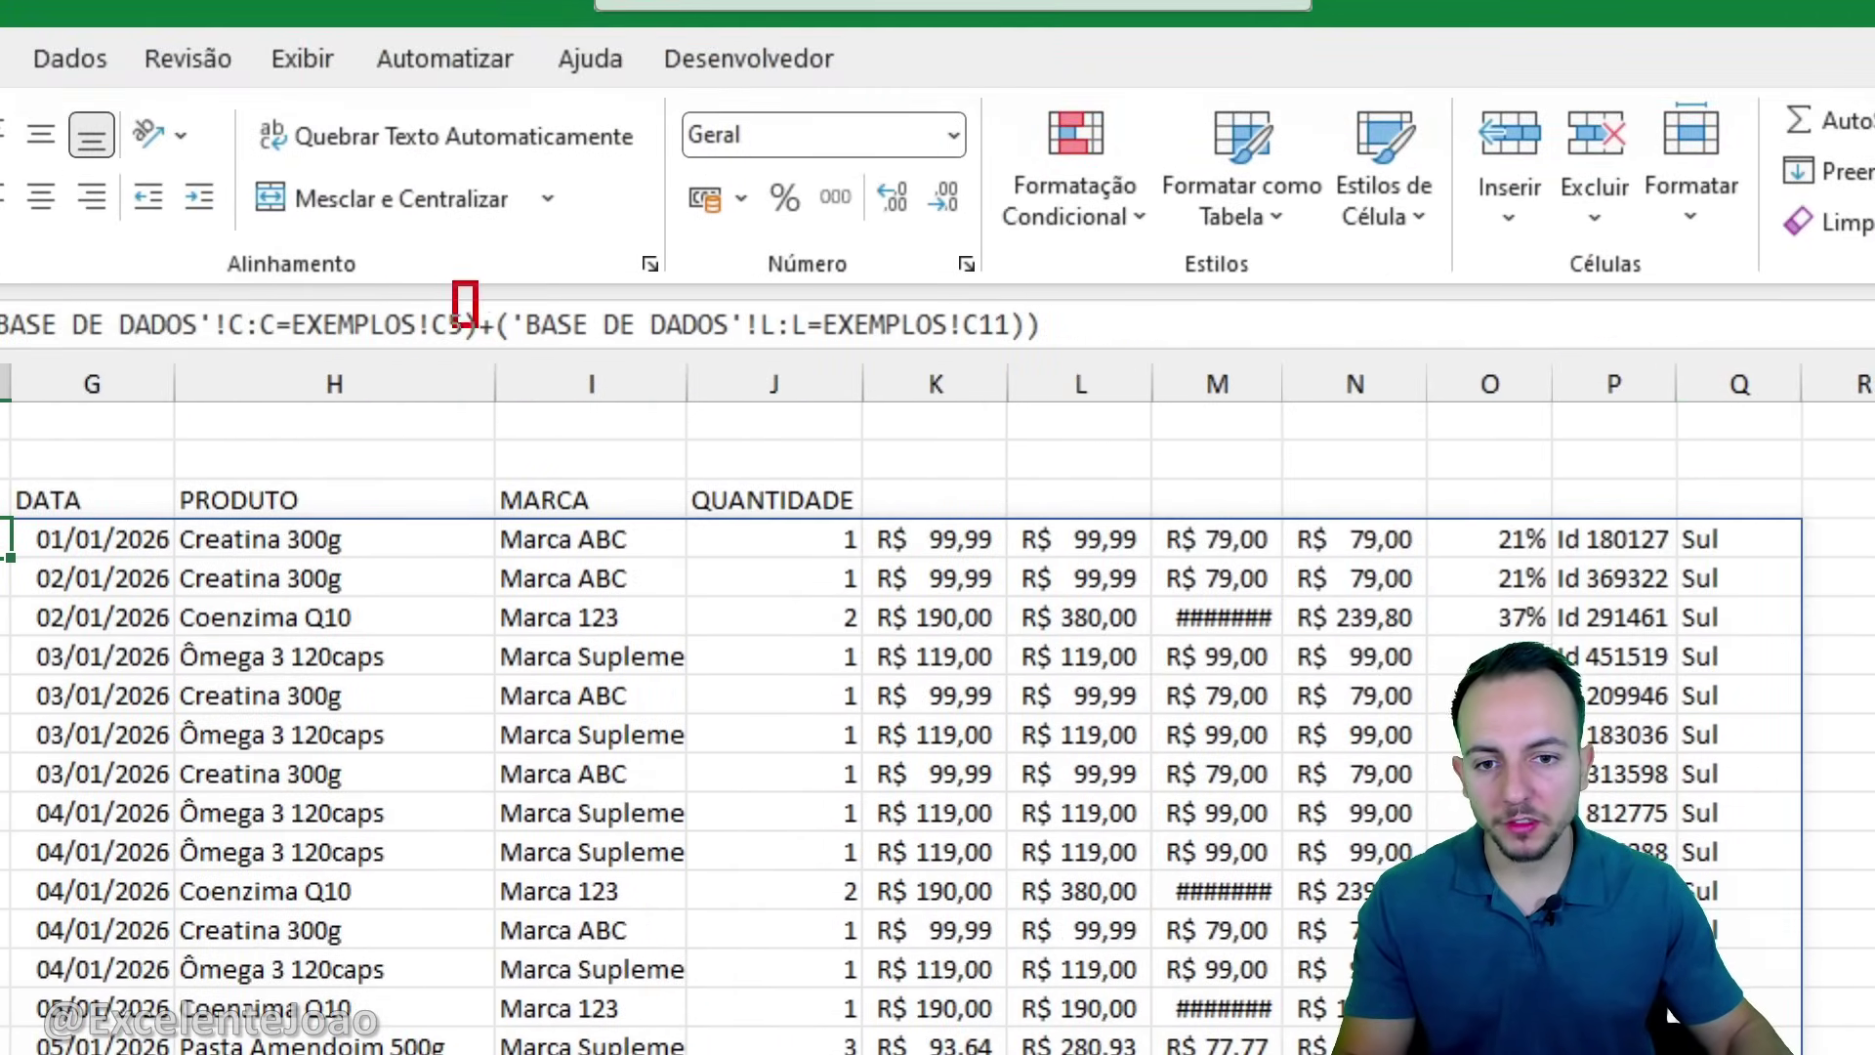
drag(477, 326, 513, 369)
key(Escape)
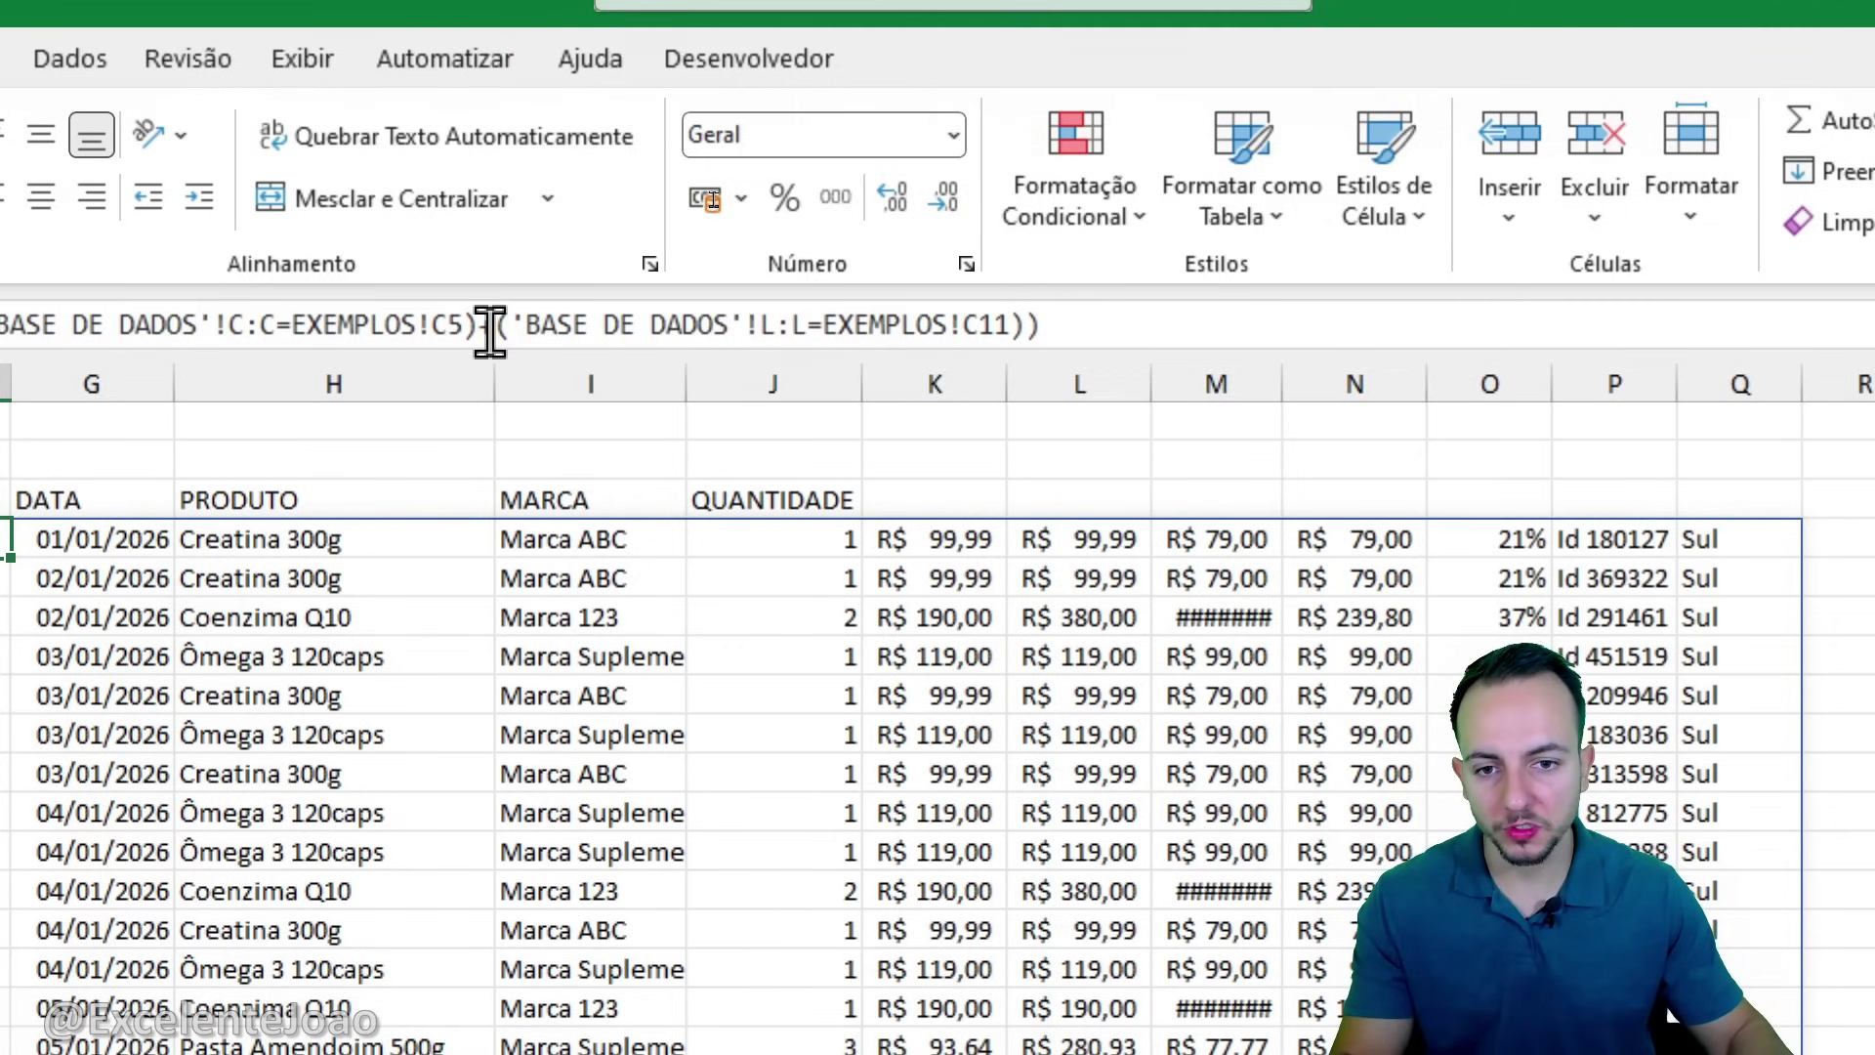
double_click(485, 326)
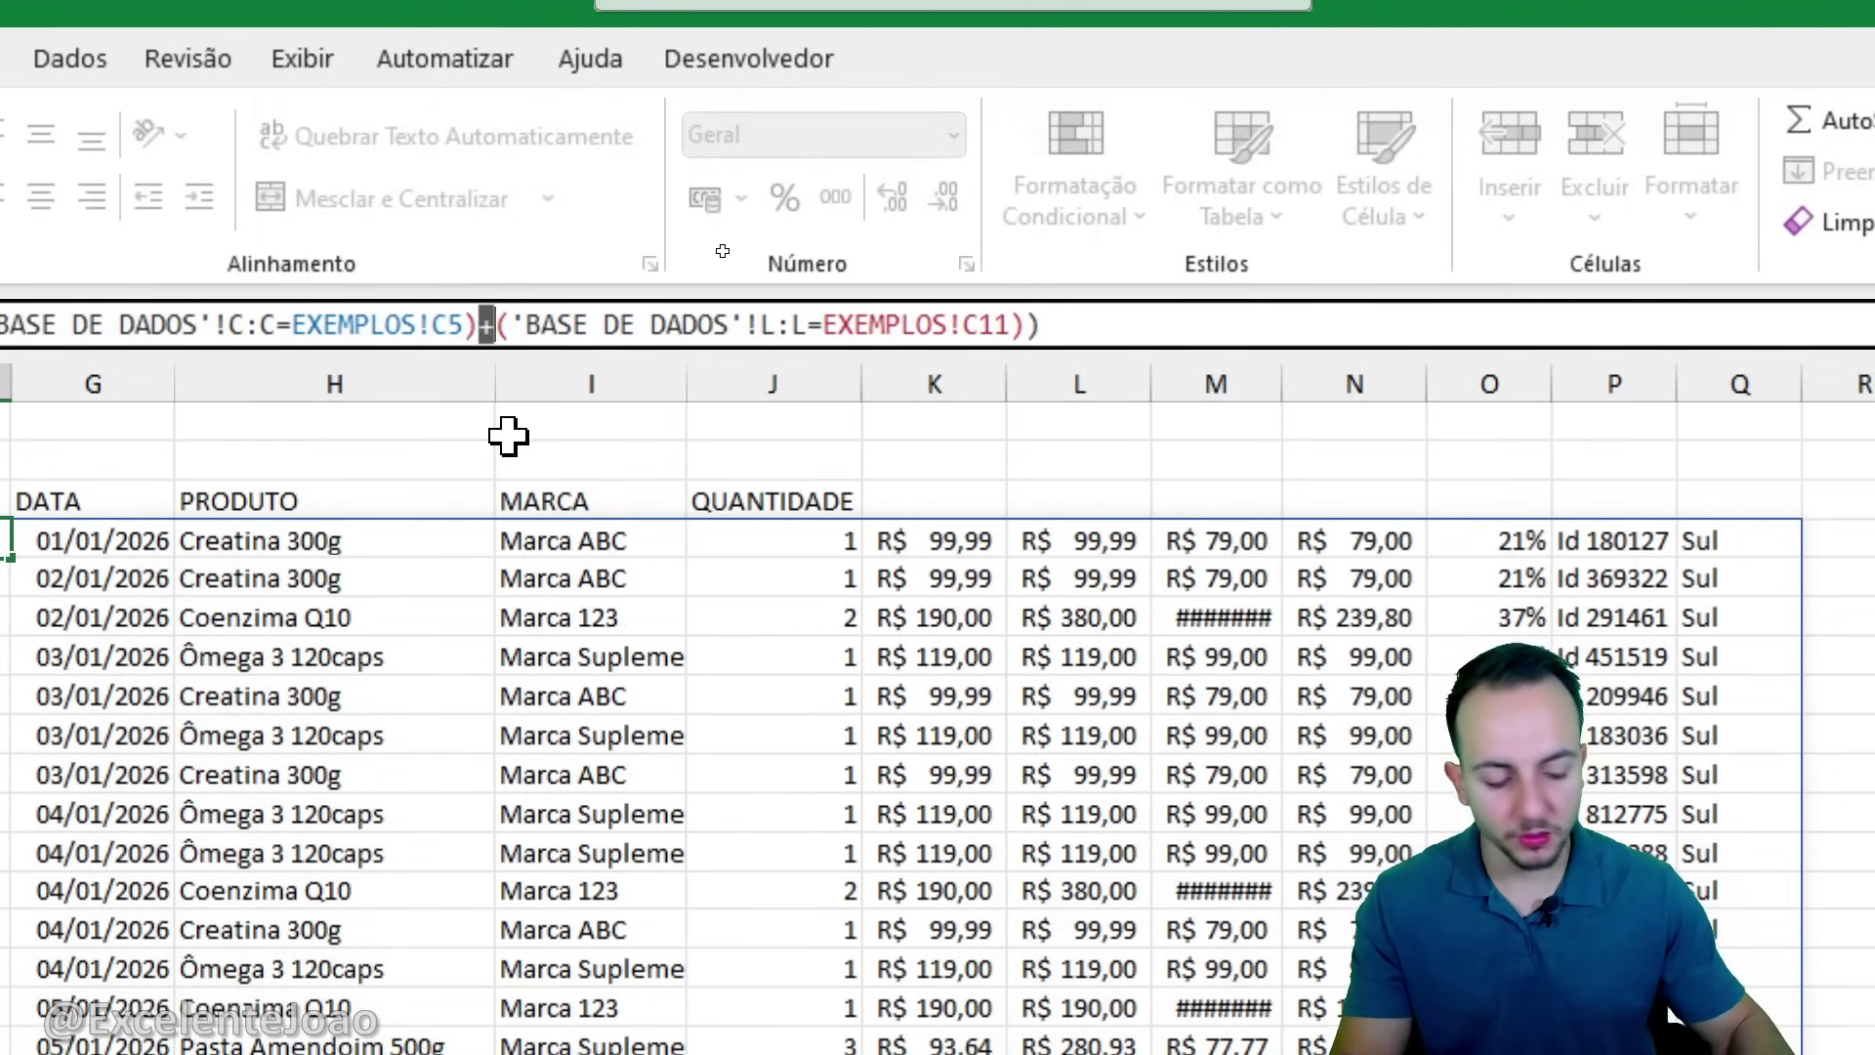
text(*)
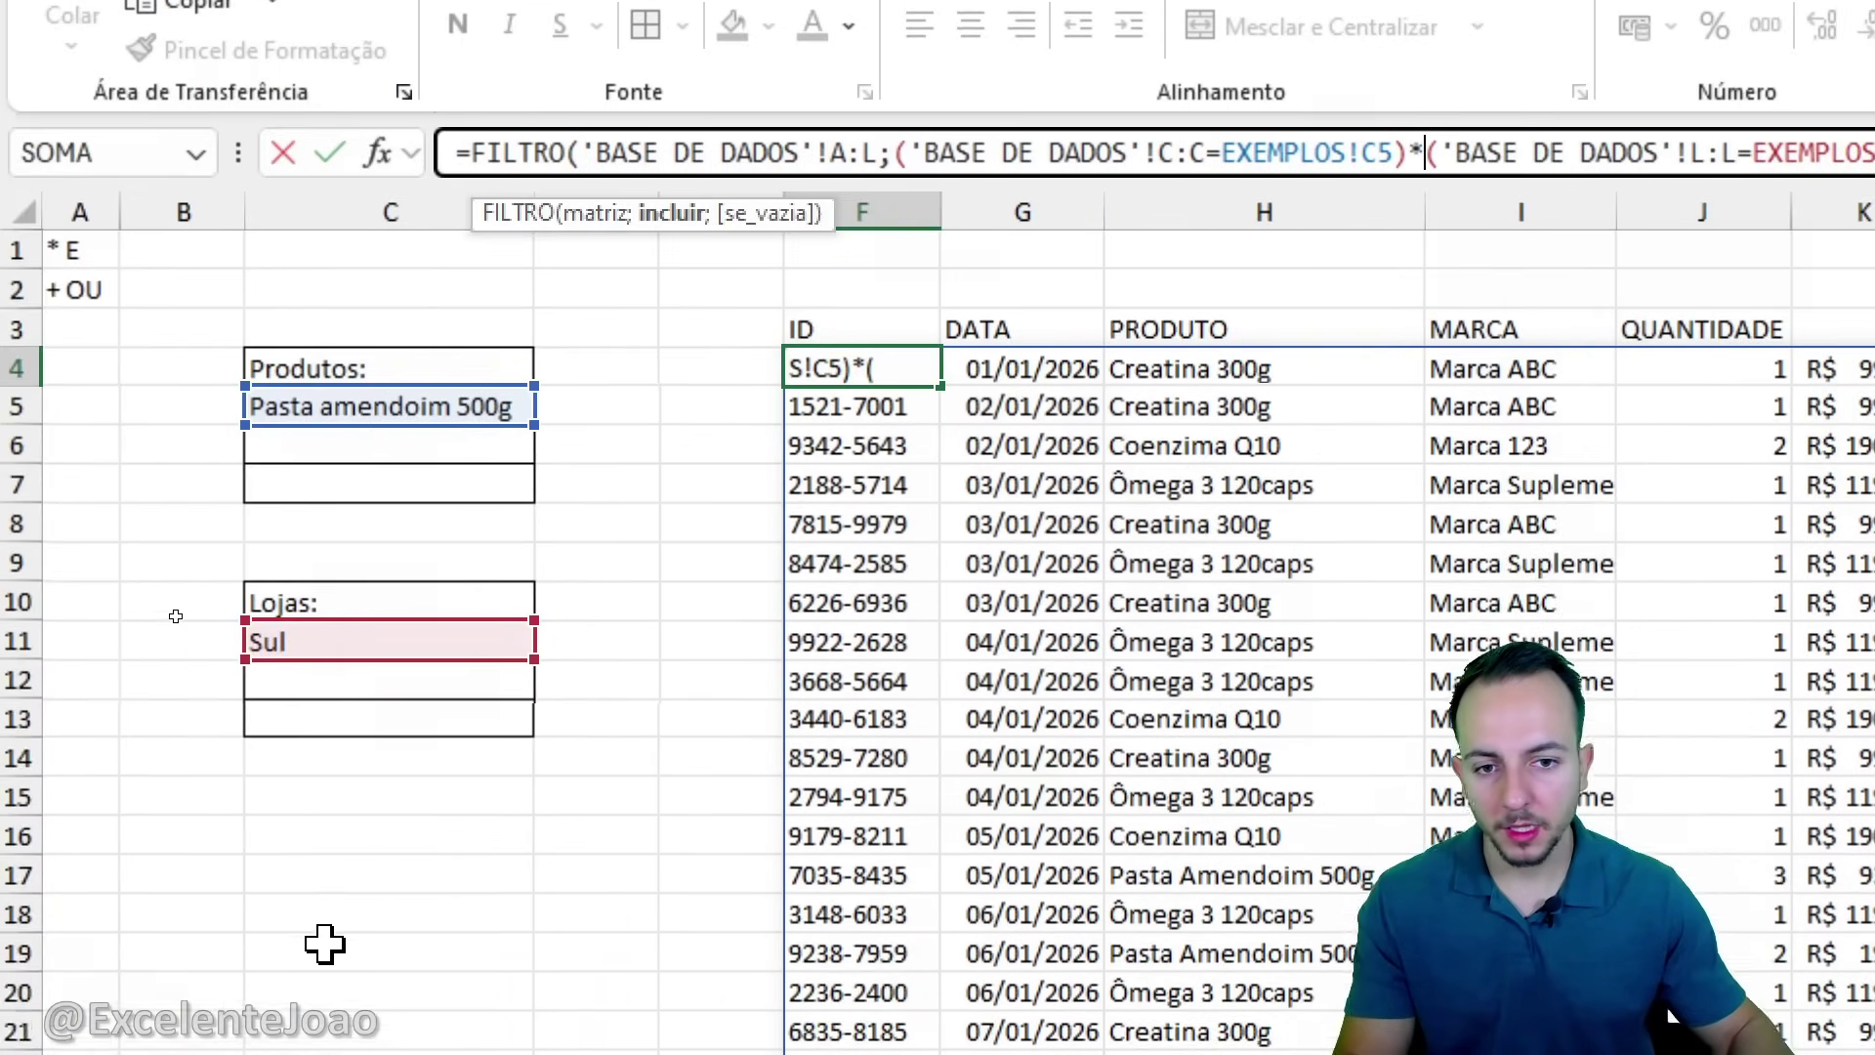
key(Return)
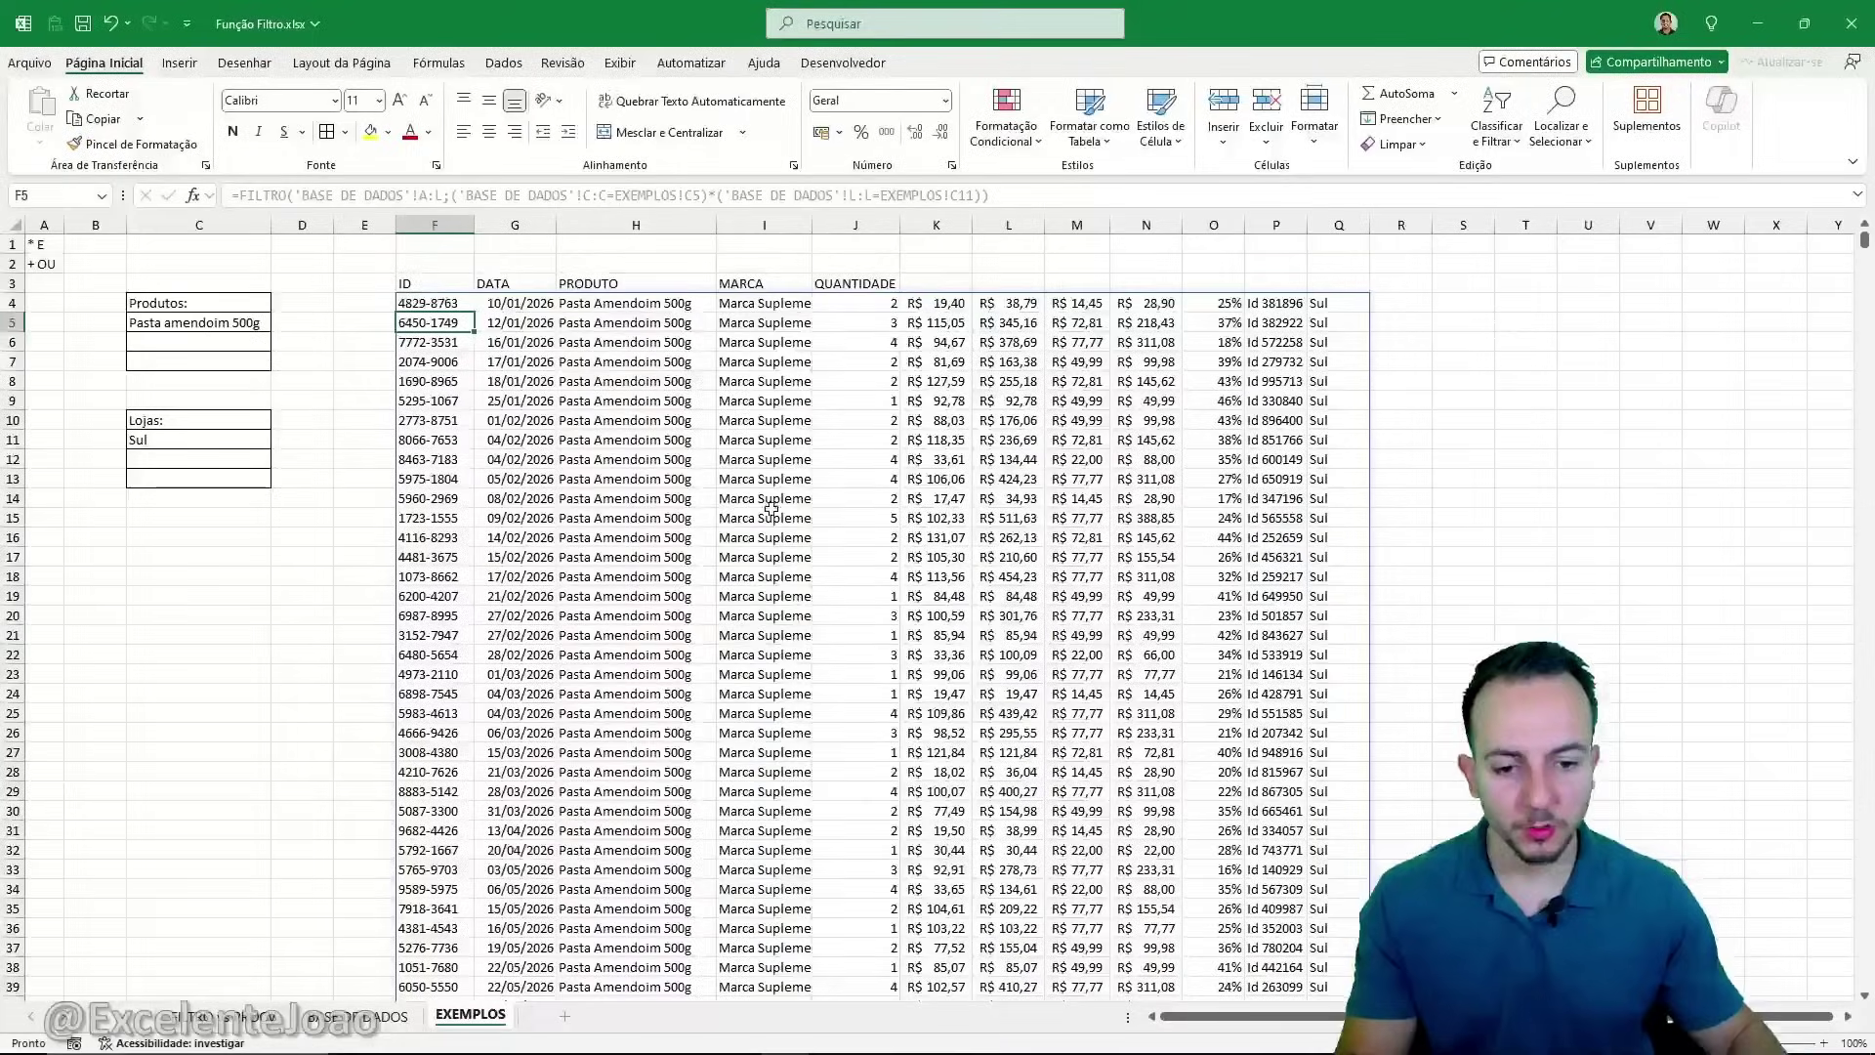
Check the product and store columns of the filtered results under the E condition.
scroll(1668, 648, down, 5)
scroll(1668, 648, up, 5)
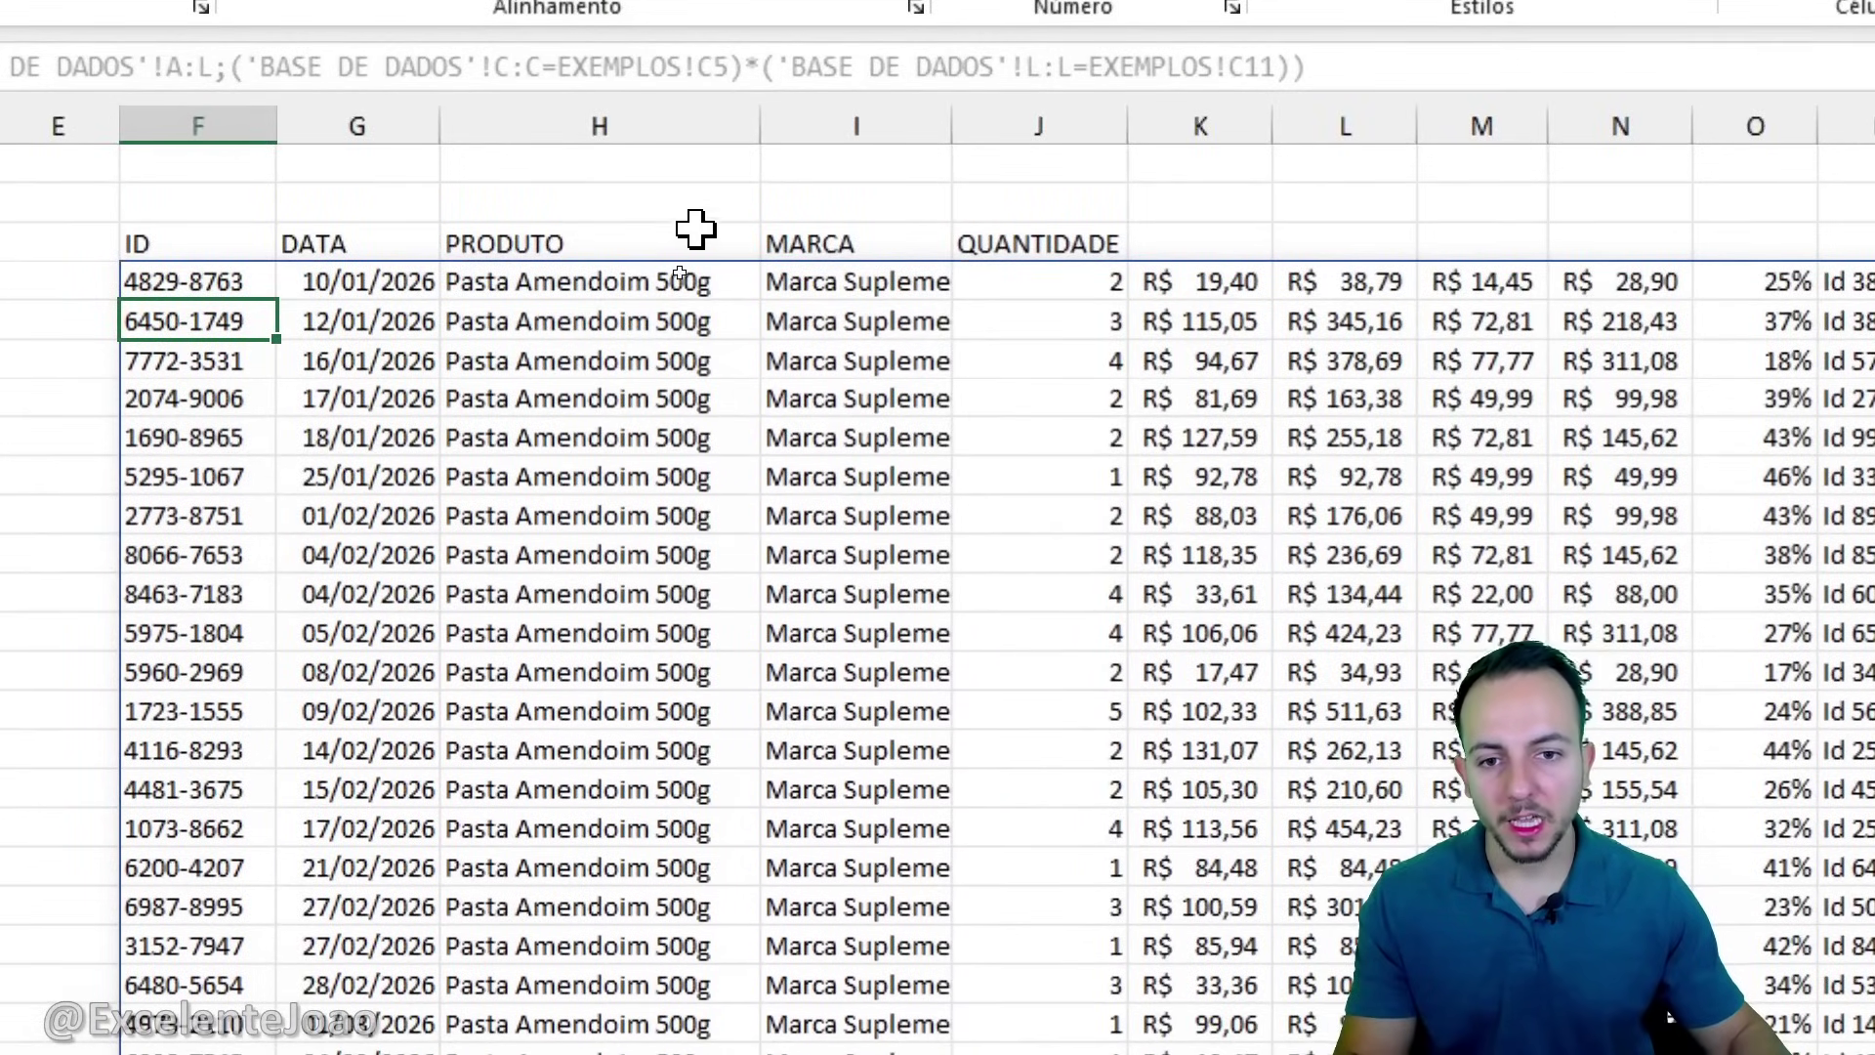
mouse_move(640, 204)
mouse_down()
mouse_move(478, 172)
mouse_move(539, 626)
mouse_move(727, 186)
mouse_move(640, 203)
mouse_up()
key(Escape)
mouse_move(1050, 210)
mouse_down()
mouse_move(996, 189)
mouse_move(1074, 283)
mouse_up()
key(Escape)
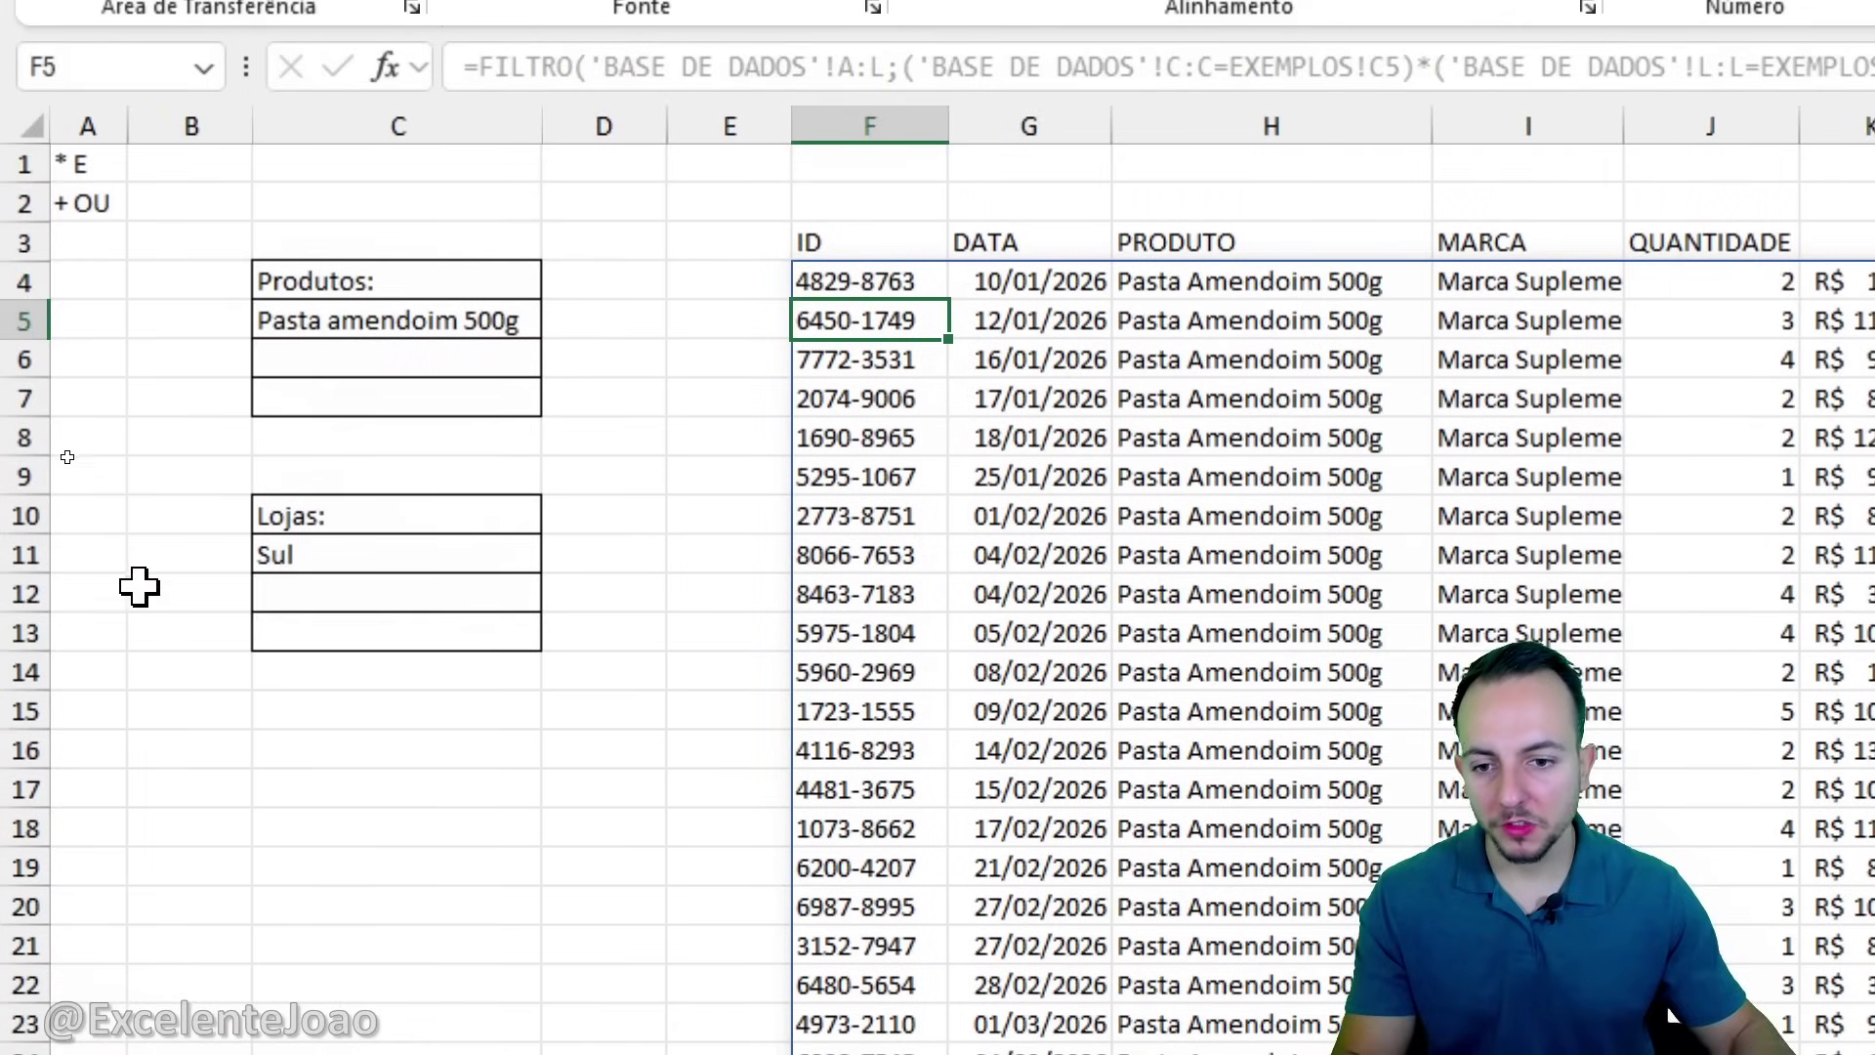
Set the store criterion in C11 to Oeste.
click(387, 567)
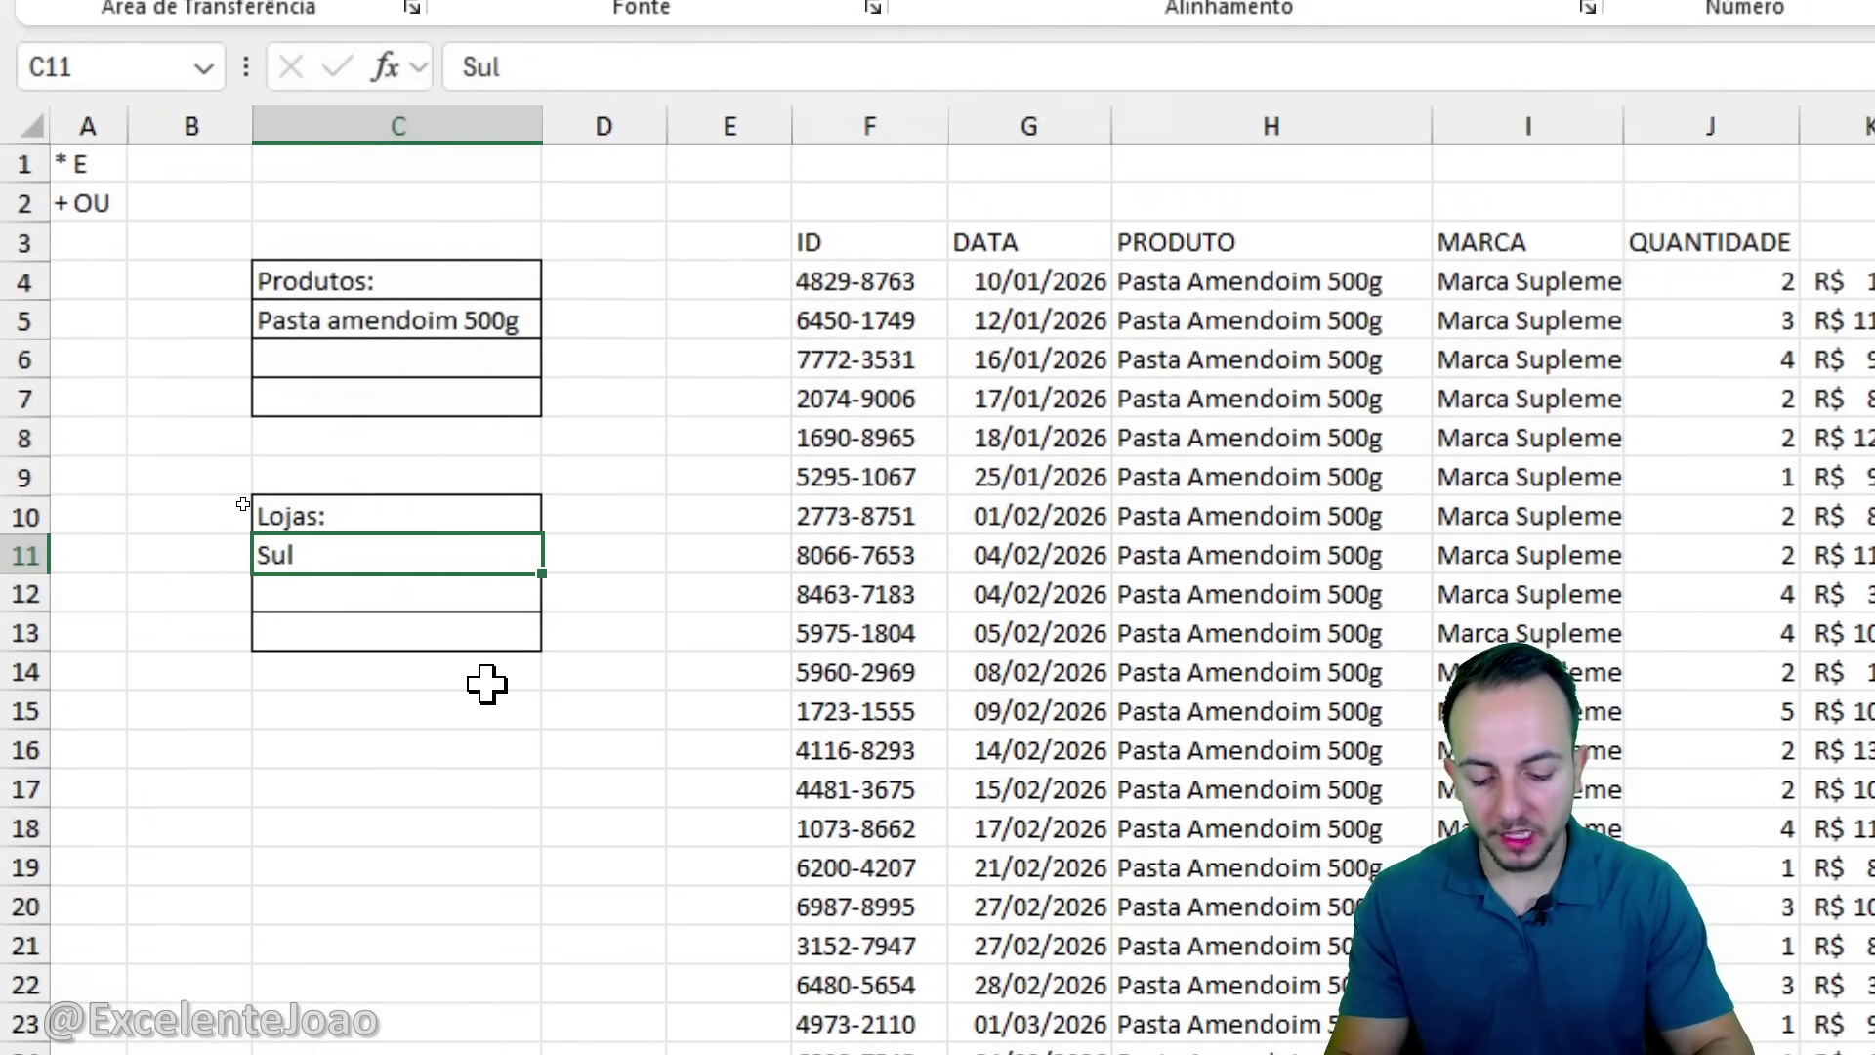
text(O)
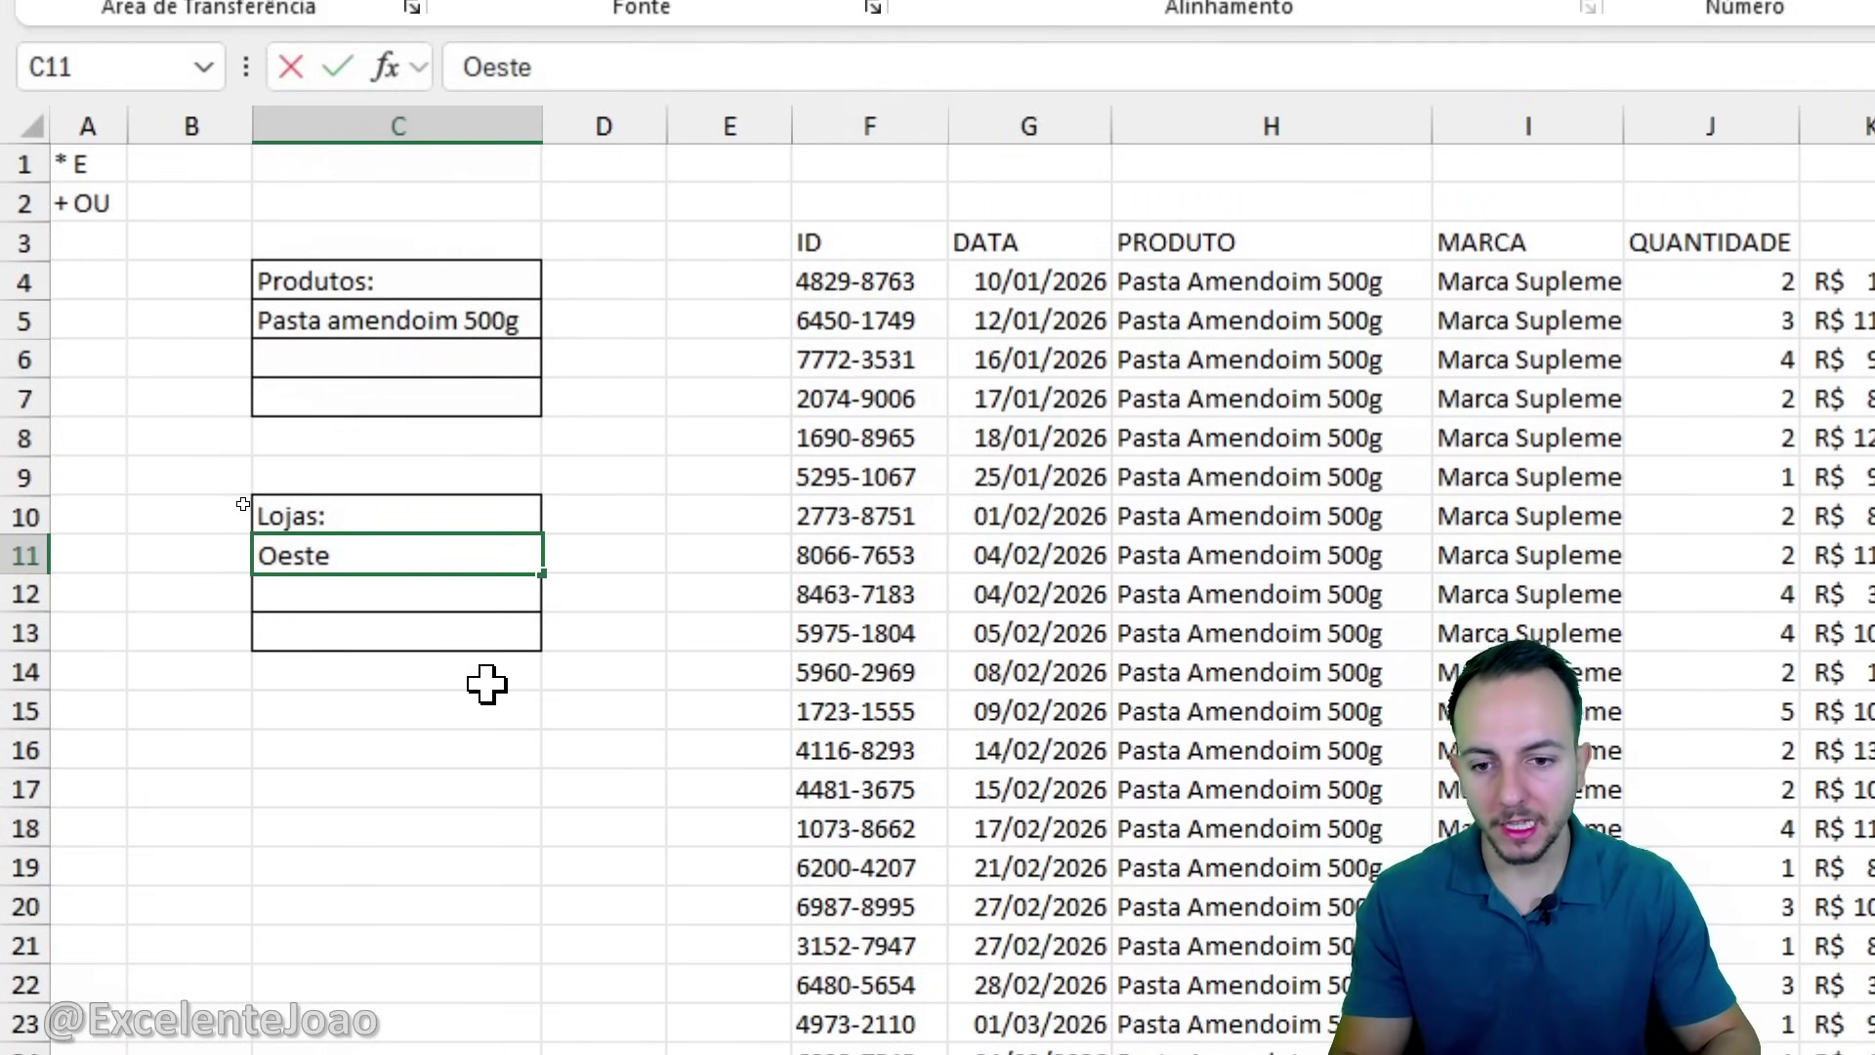
text(este)
key(ctrl+Return)
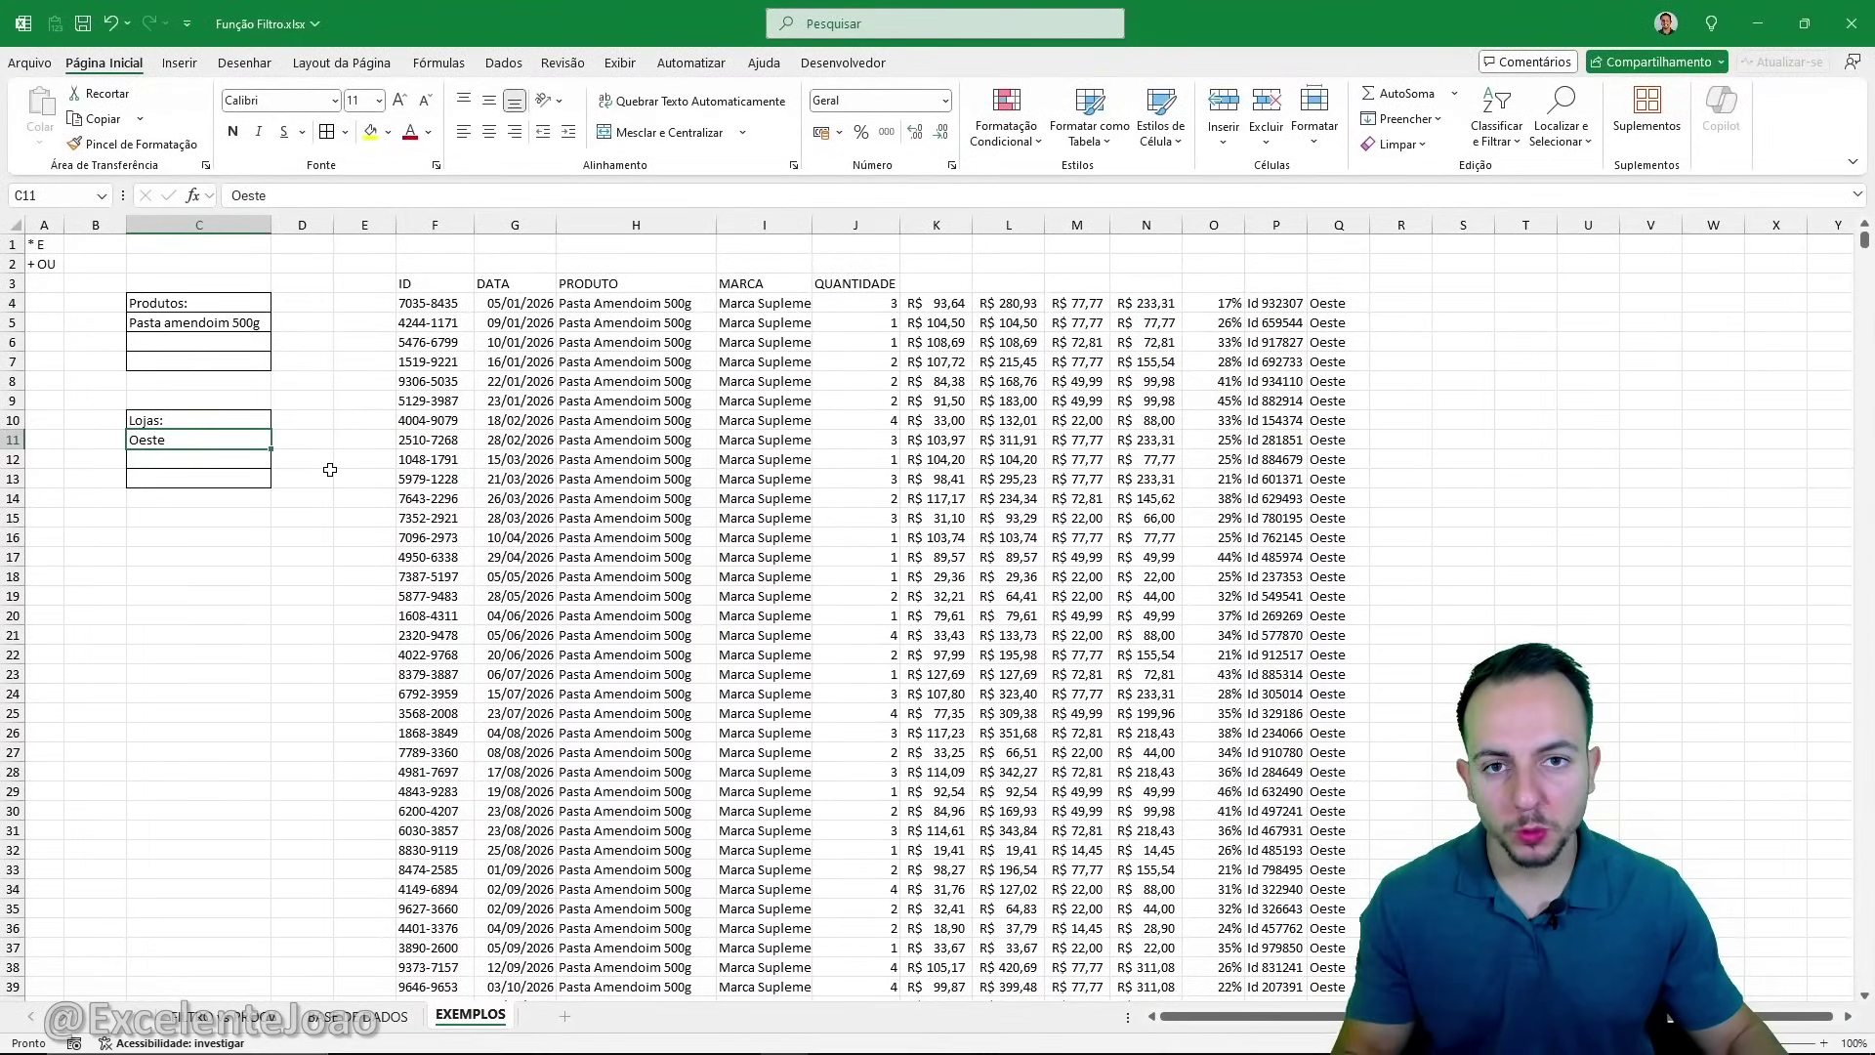
Review the criteria lists in column C and go through the filtered rows along the ID column.
drag(235, 272, 205, 556)
click(435, 393)
key(Down)
key(Down)
key(Down)
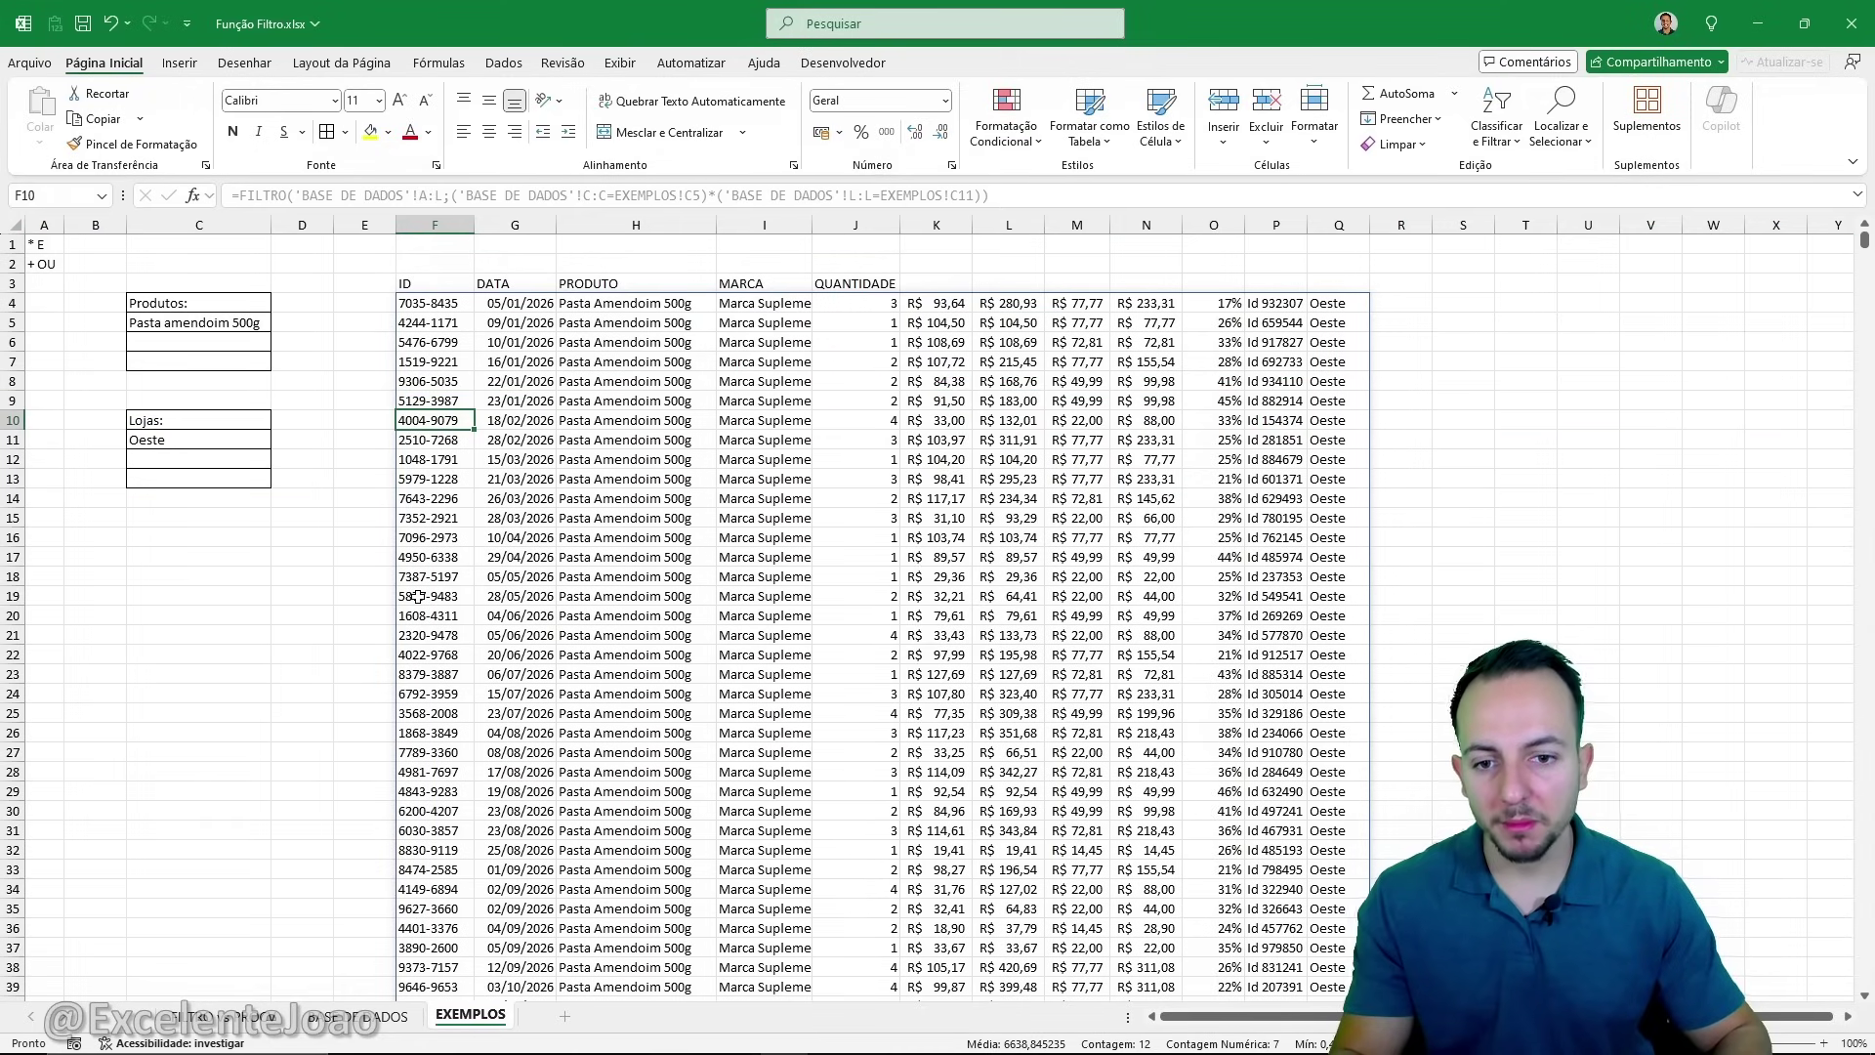
key(Down)
key(Down)
key(Down)
key(Down)
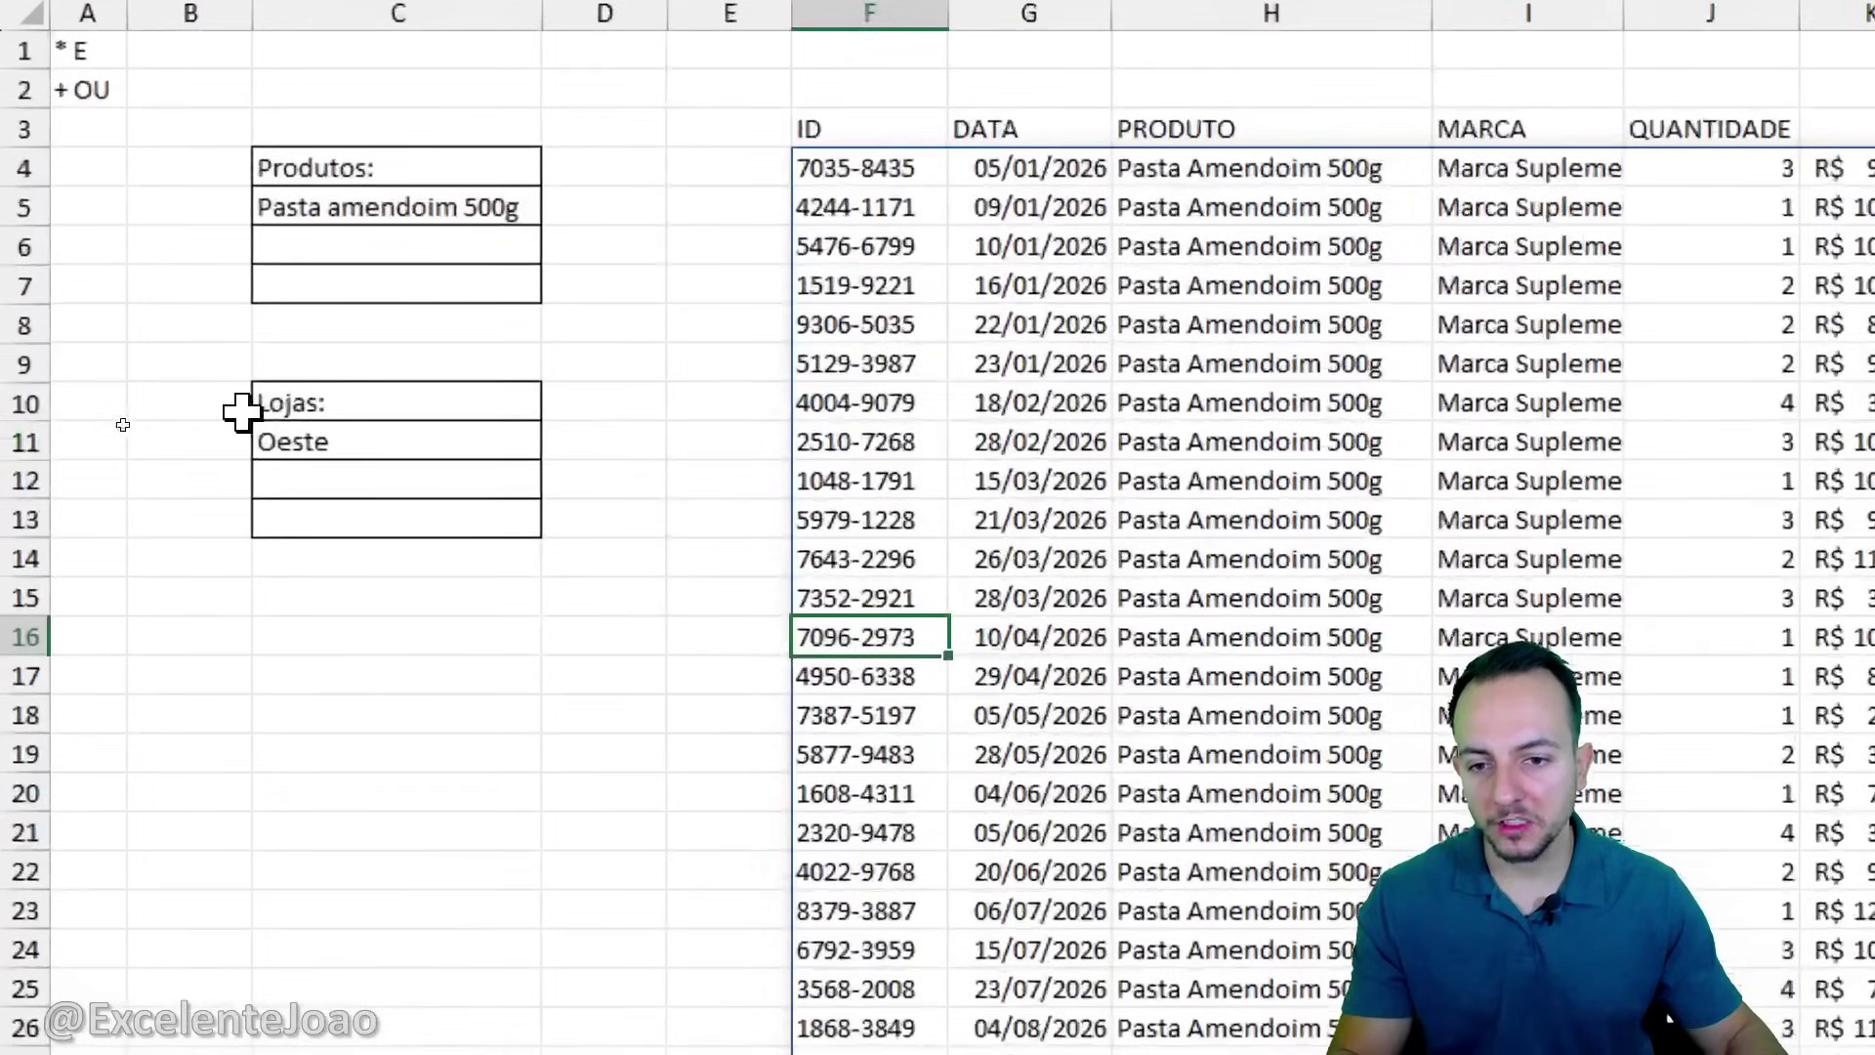
Copy the Lojas: block from C10:C13 to C16 to create a third criteria block.
drag(137, 421, 162, 470)
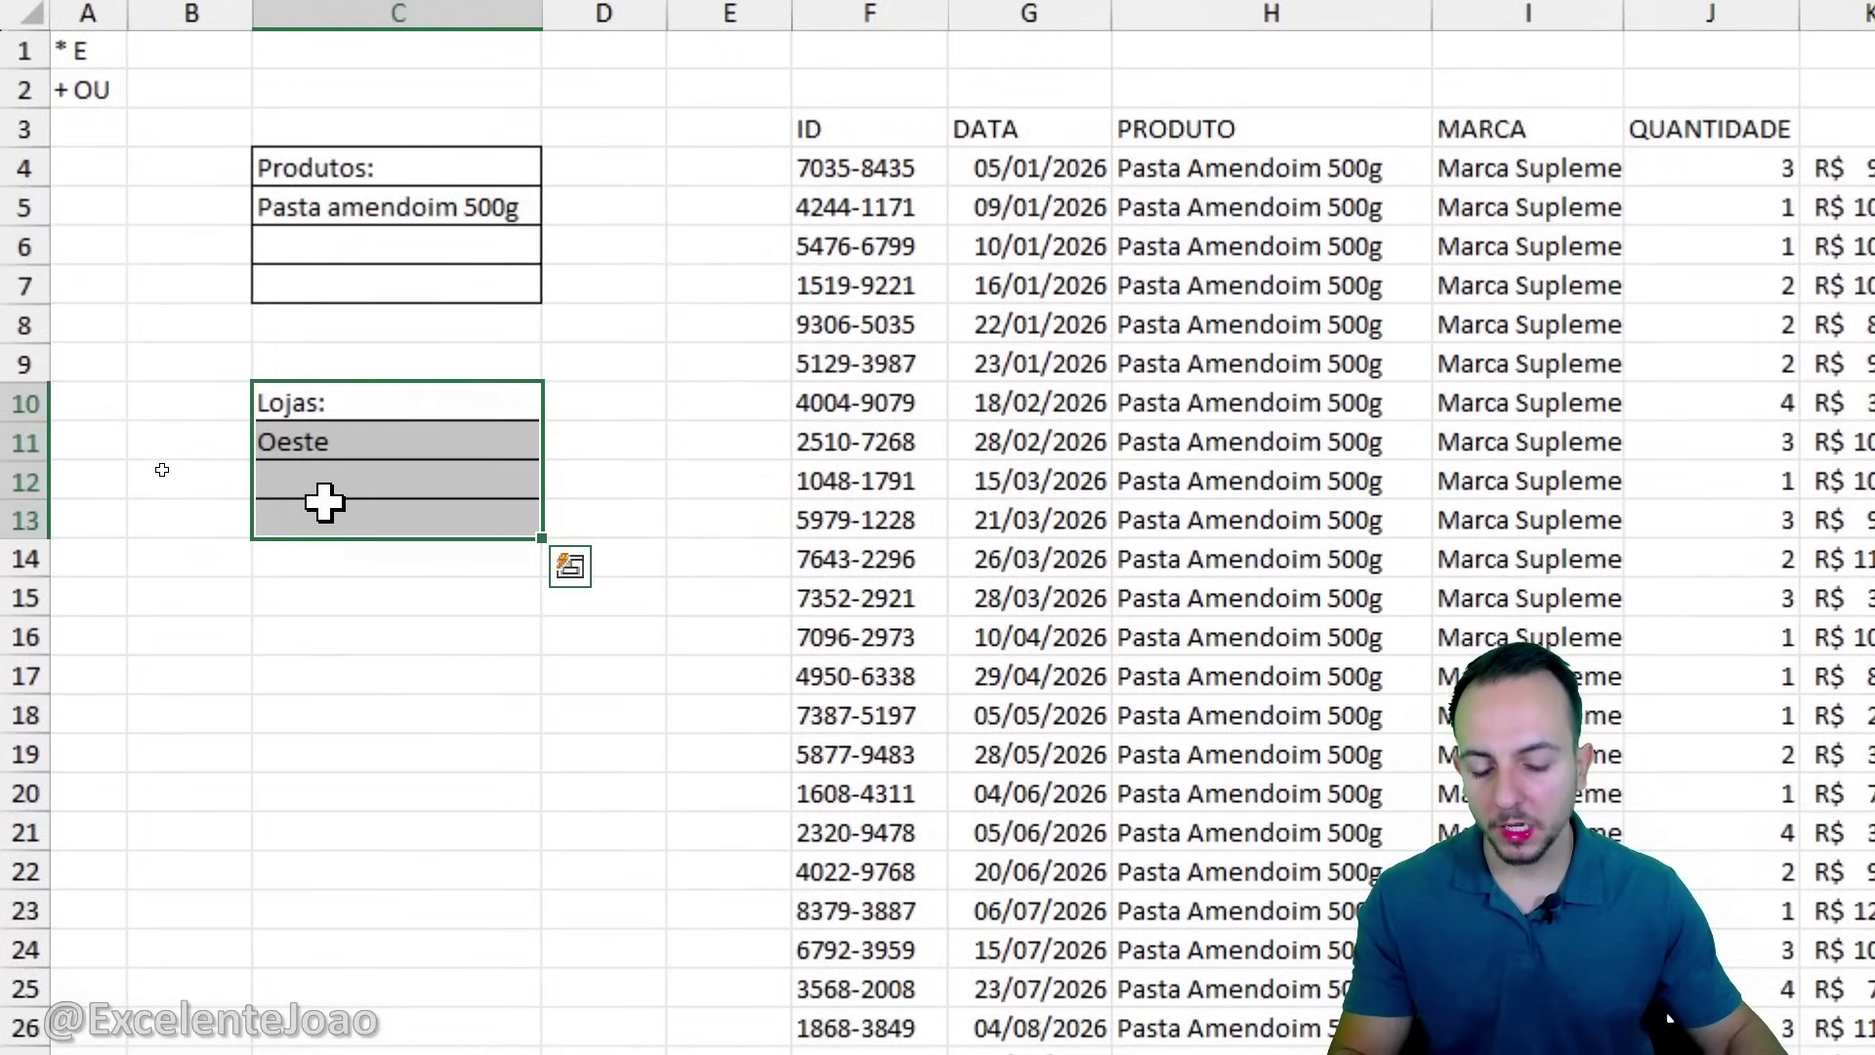
key(ctrl+c)
click(371, 637)
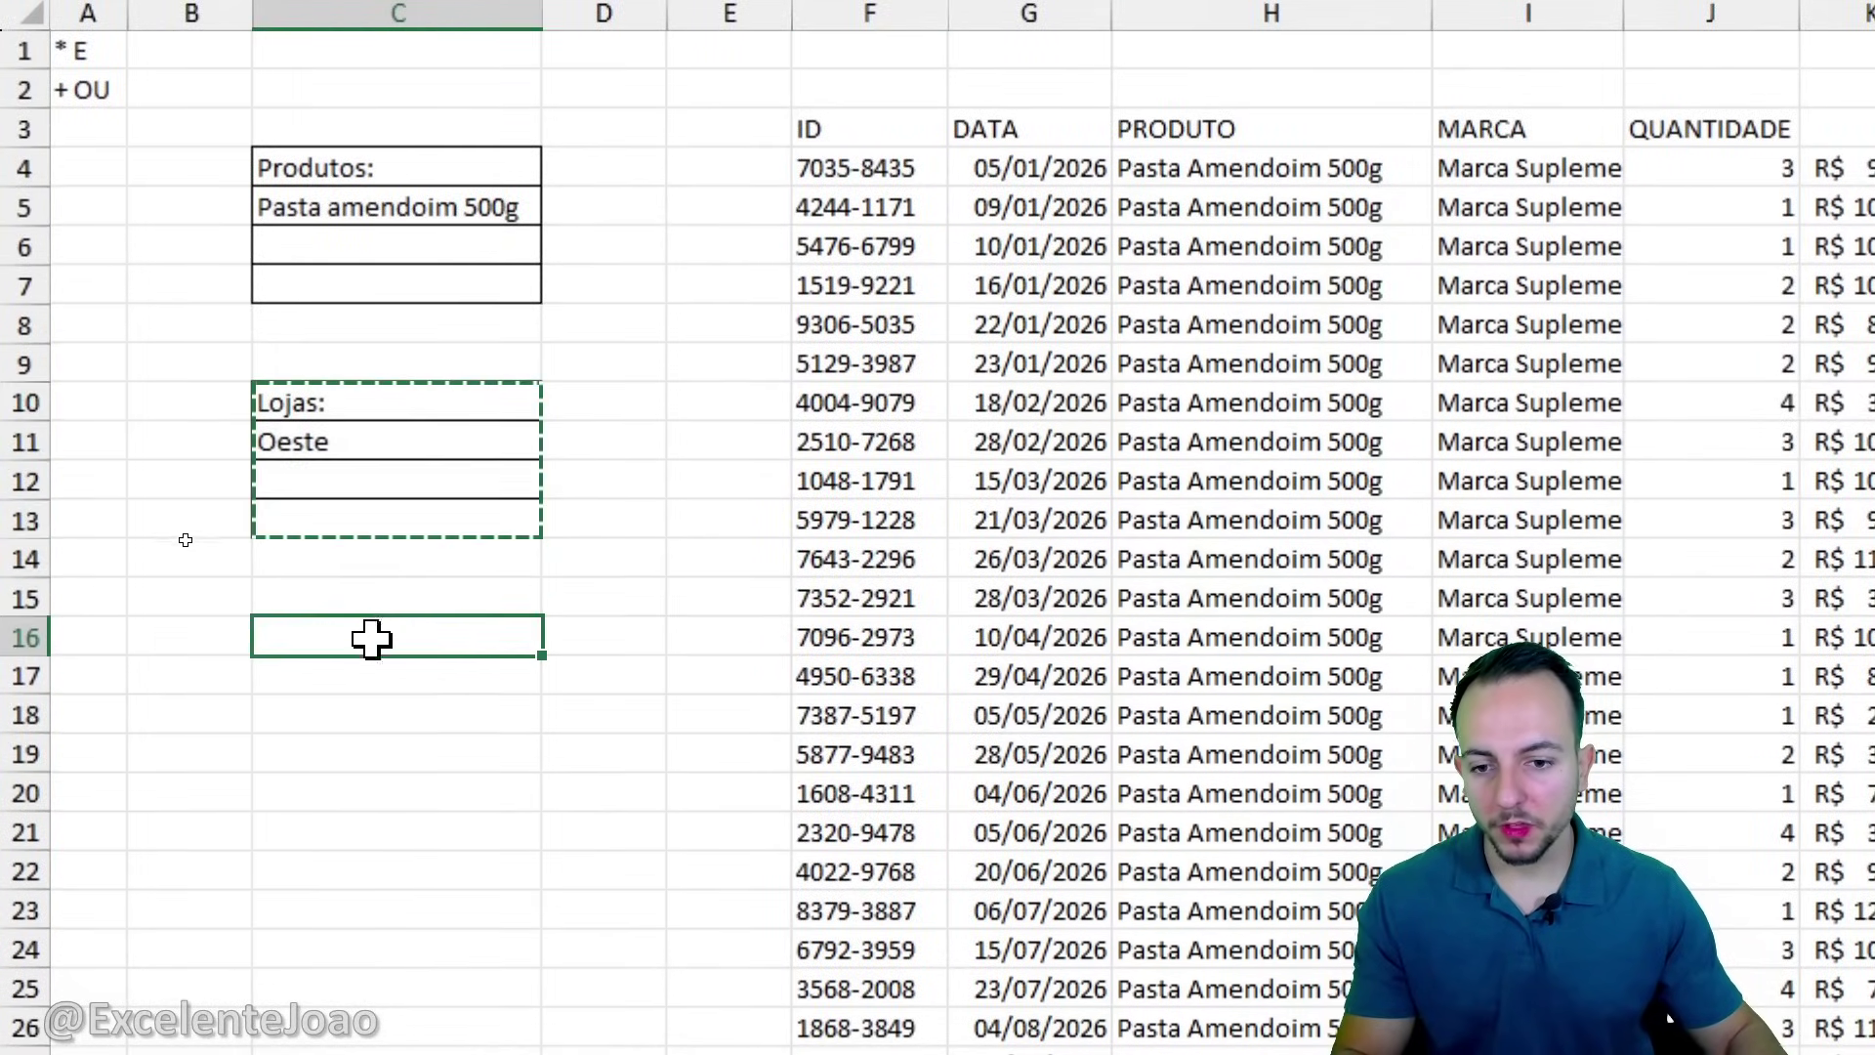
key(ctrl+v)
Set the store criterion in C11 to Norte.
drag(410, 167, 423, 322)
click(358, 452)
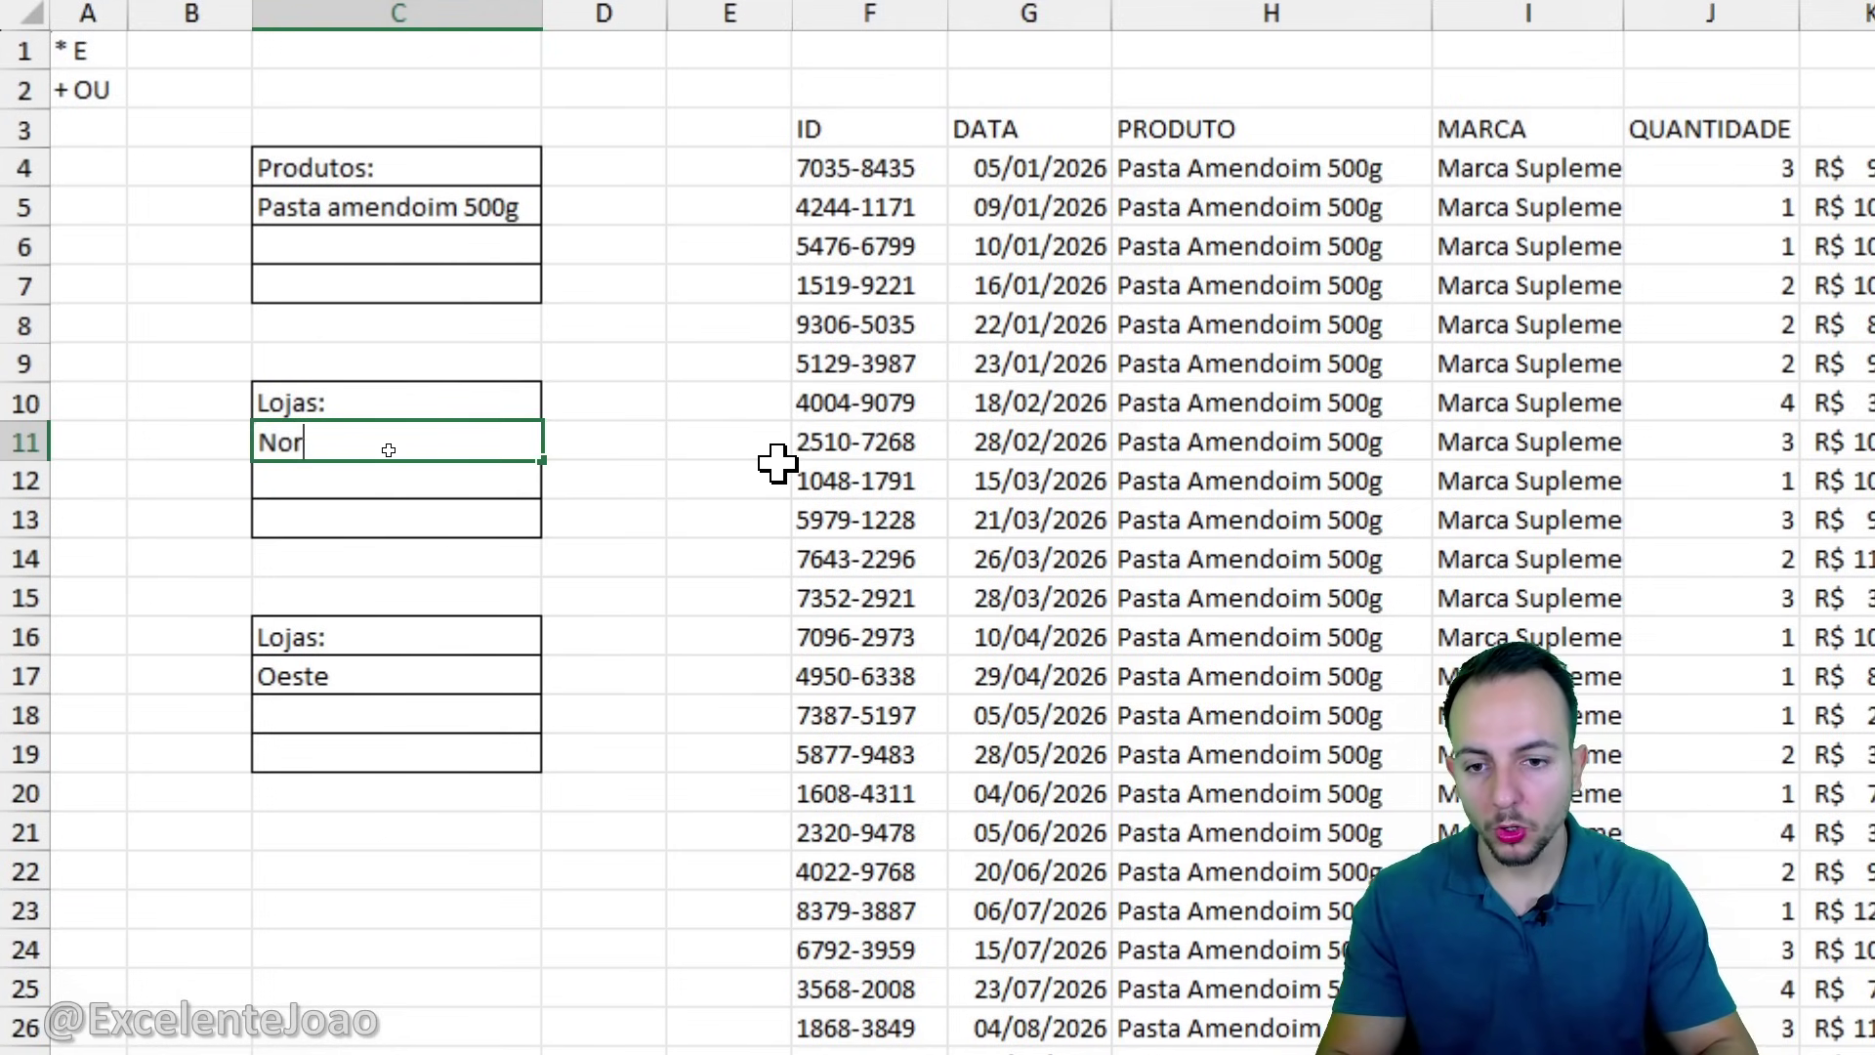
text(Norte)
key(Return)
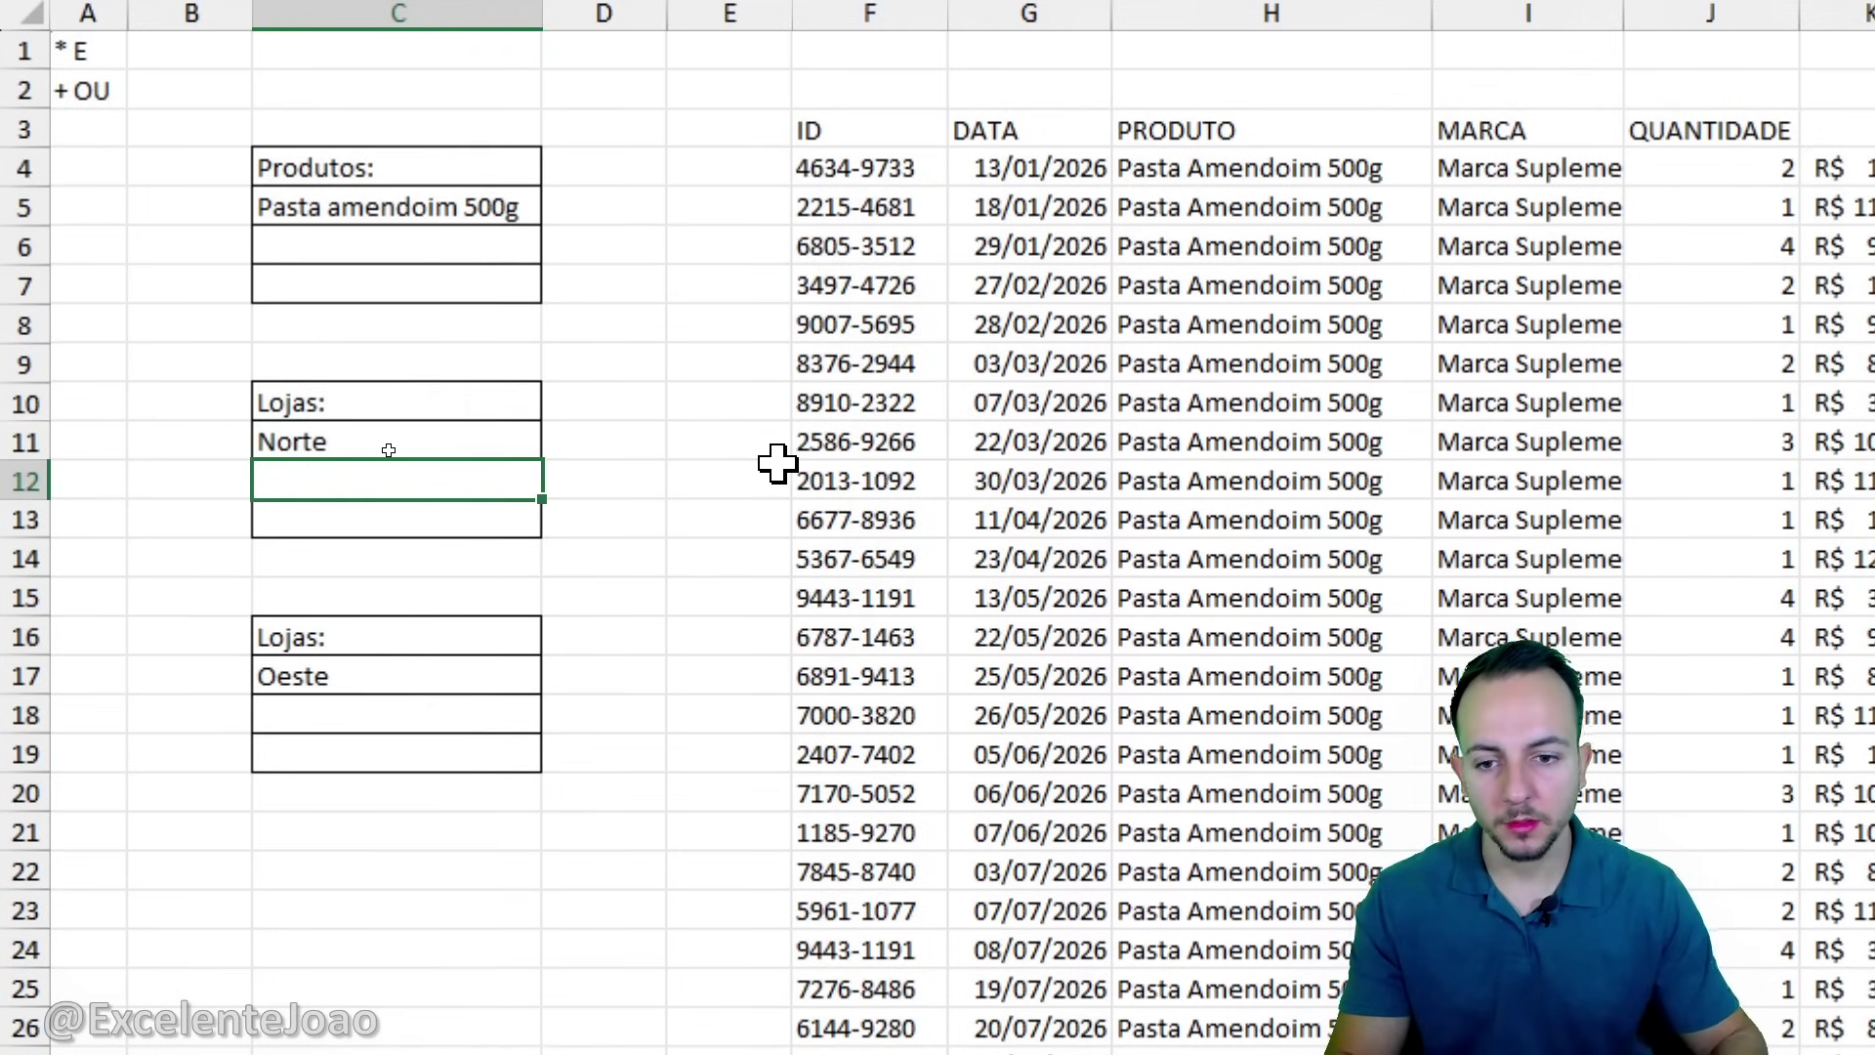
Title the copied block in C16 Quantidade: and enter 2 as its criterion in C17.
click(438, 640)
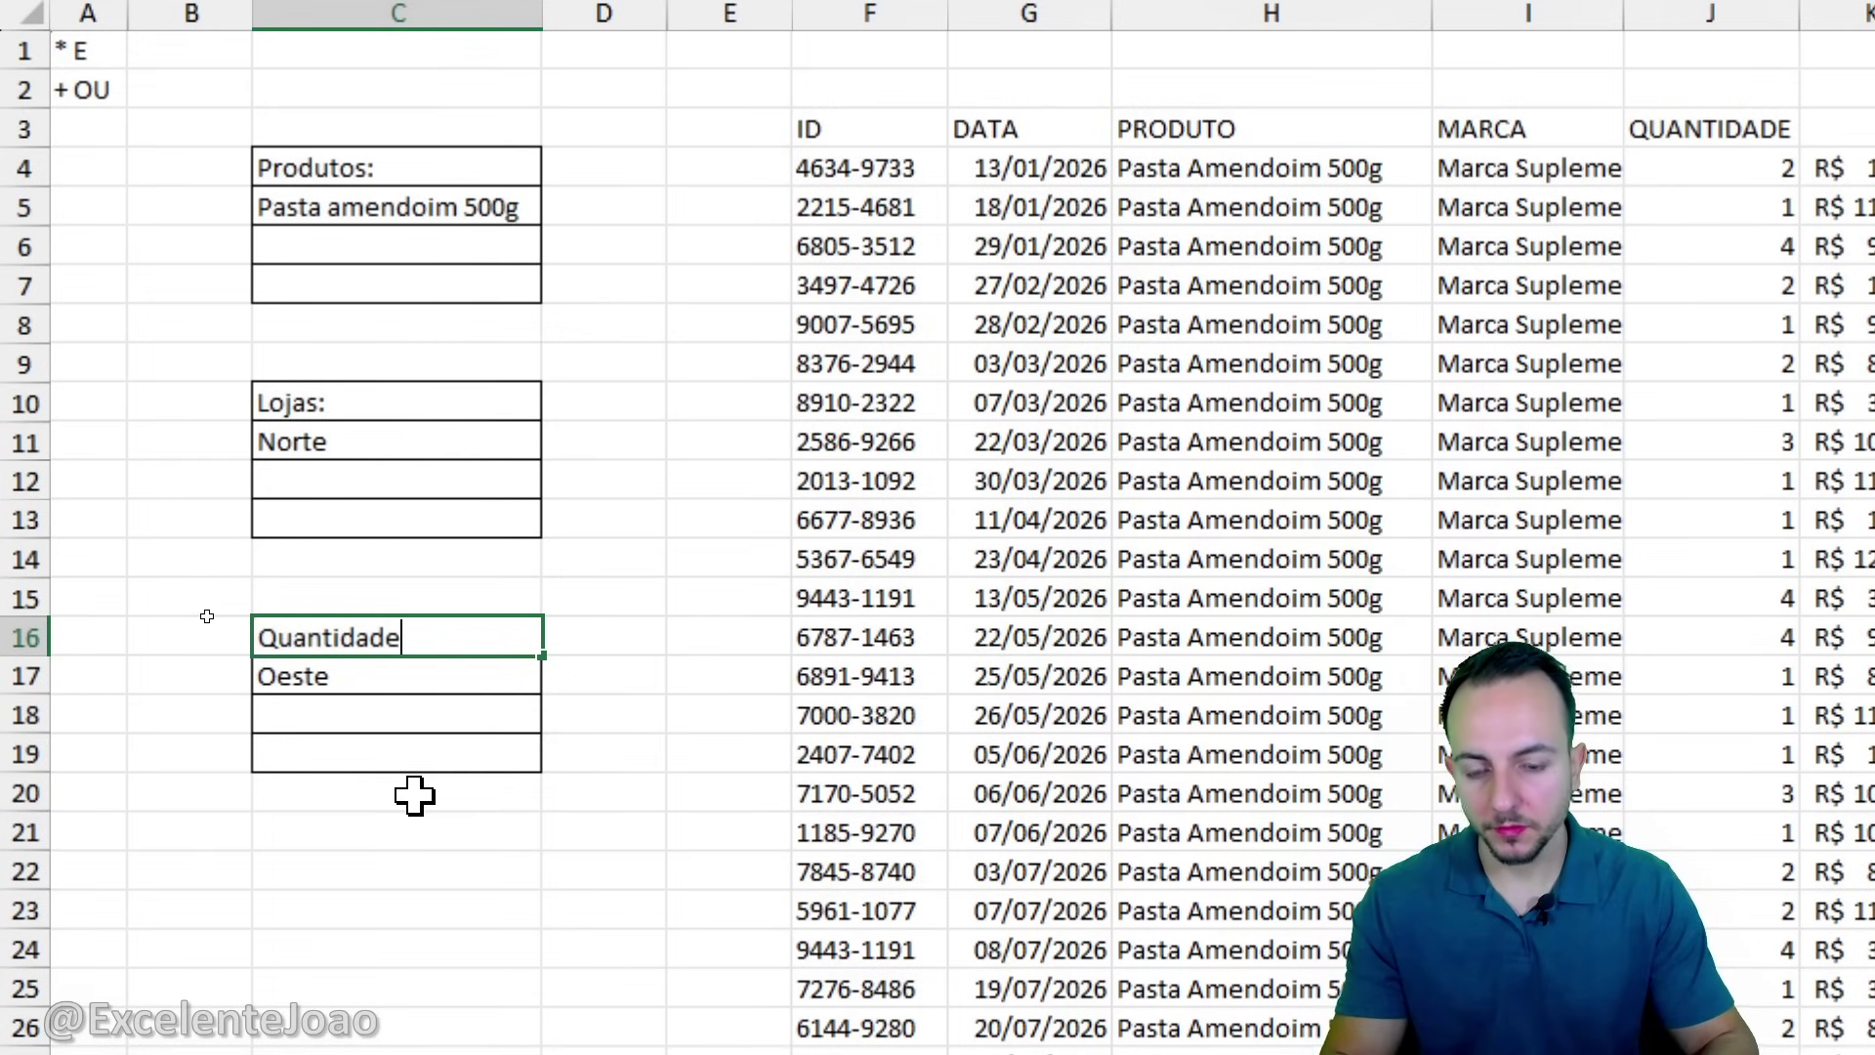
key(Down)
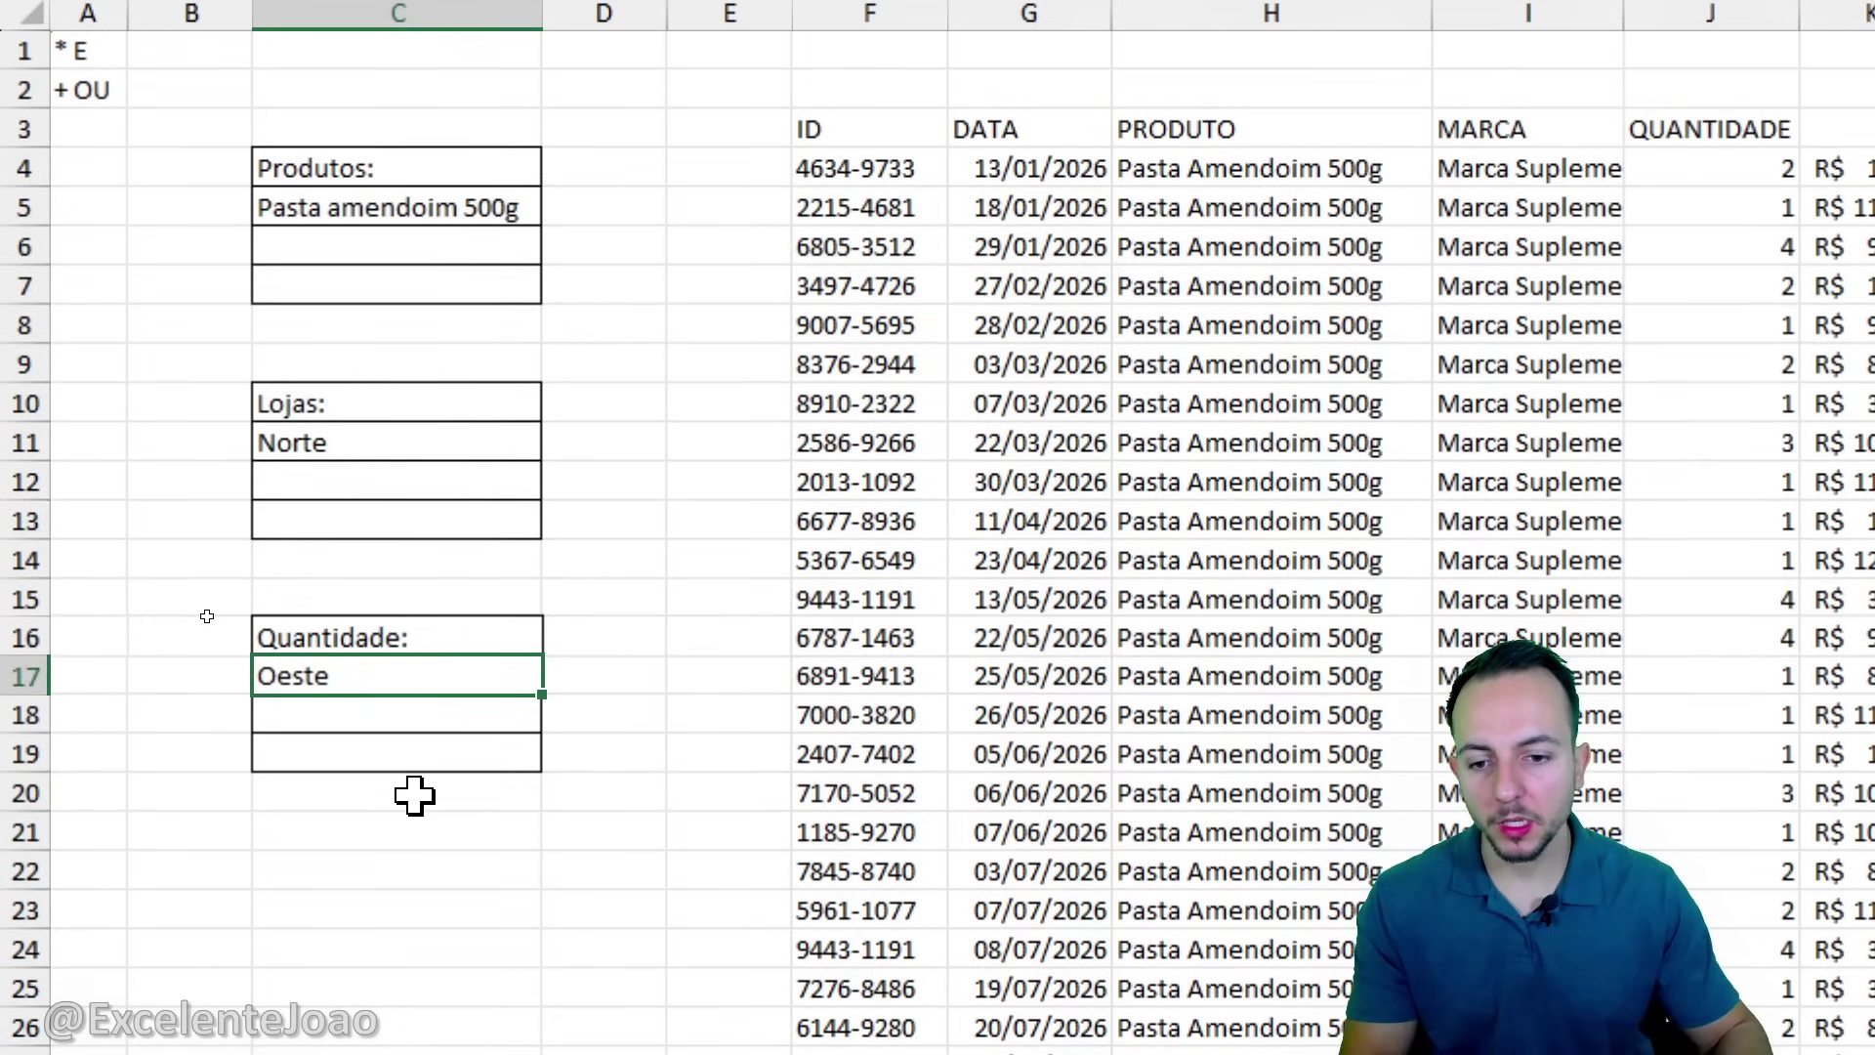
text(3)
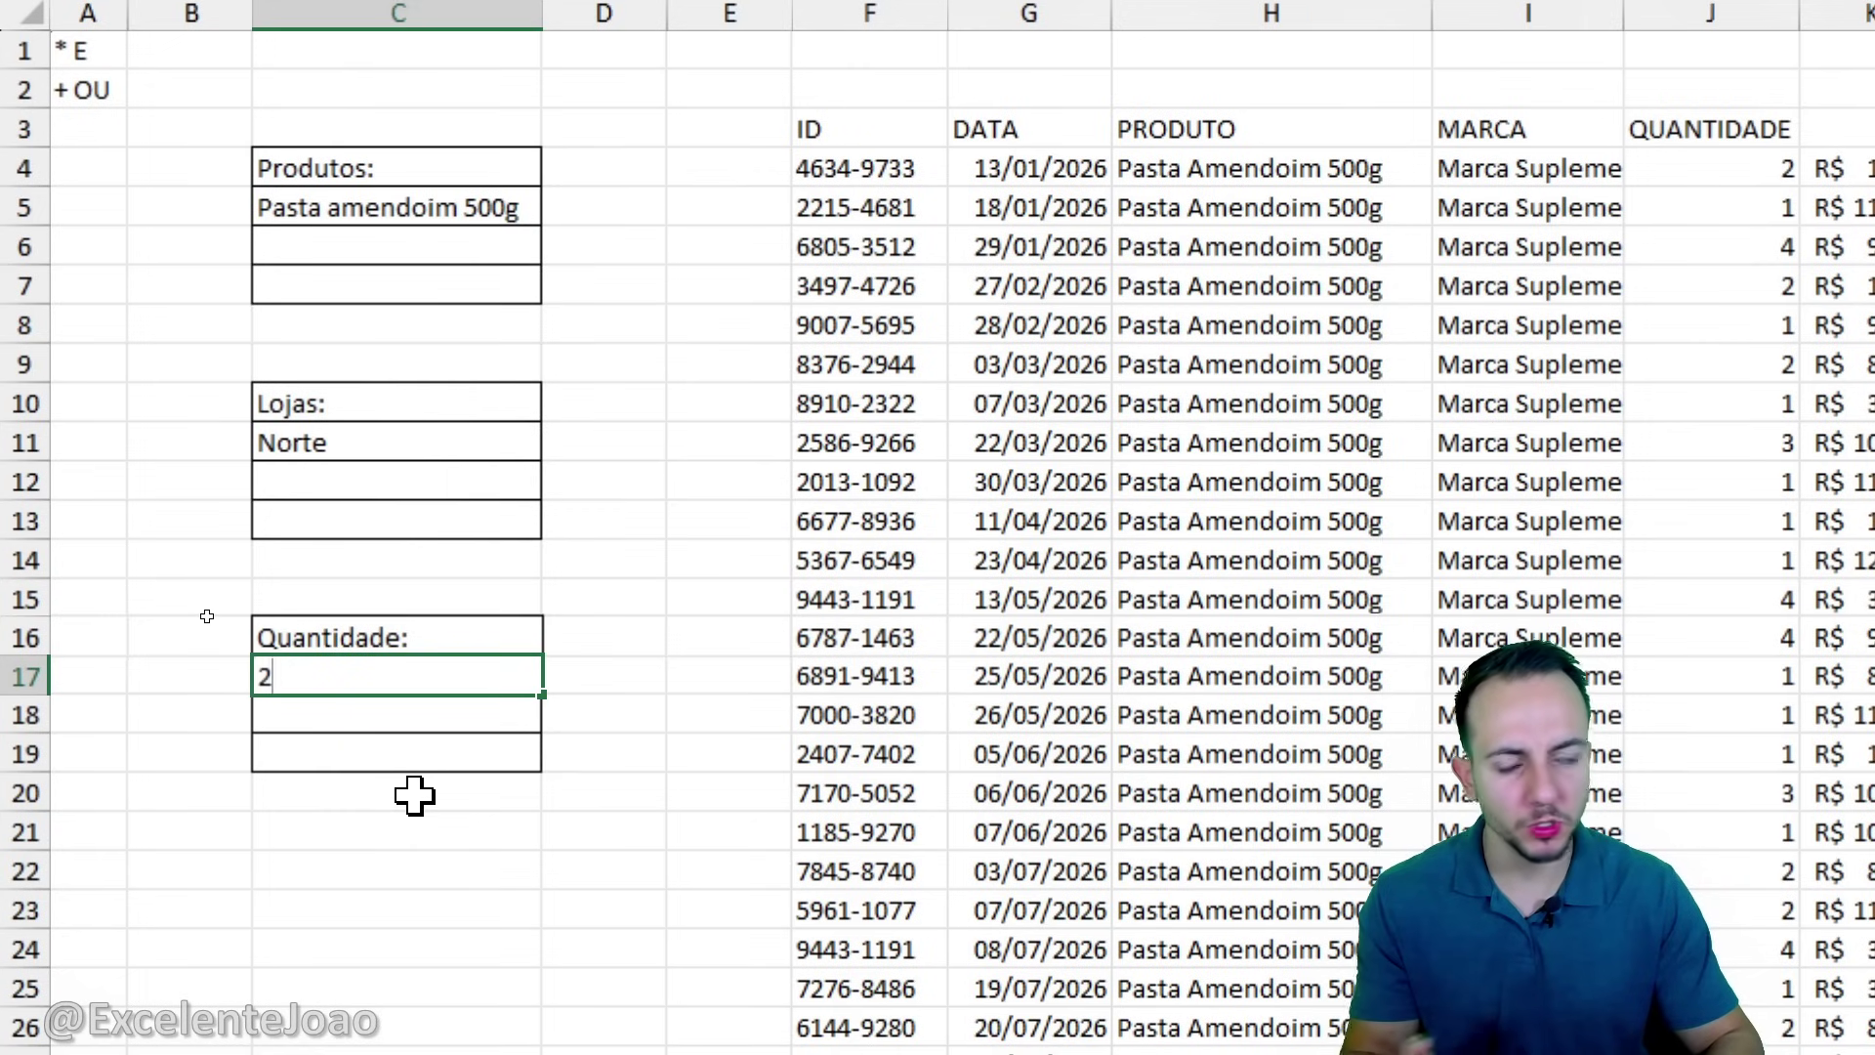
key(Return)
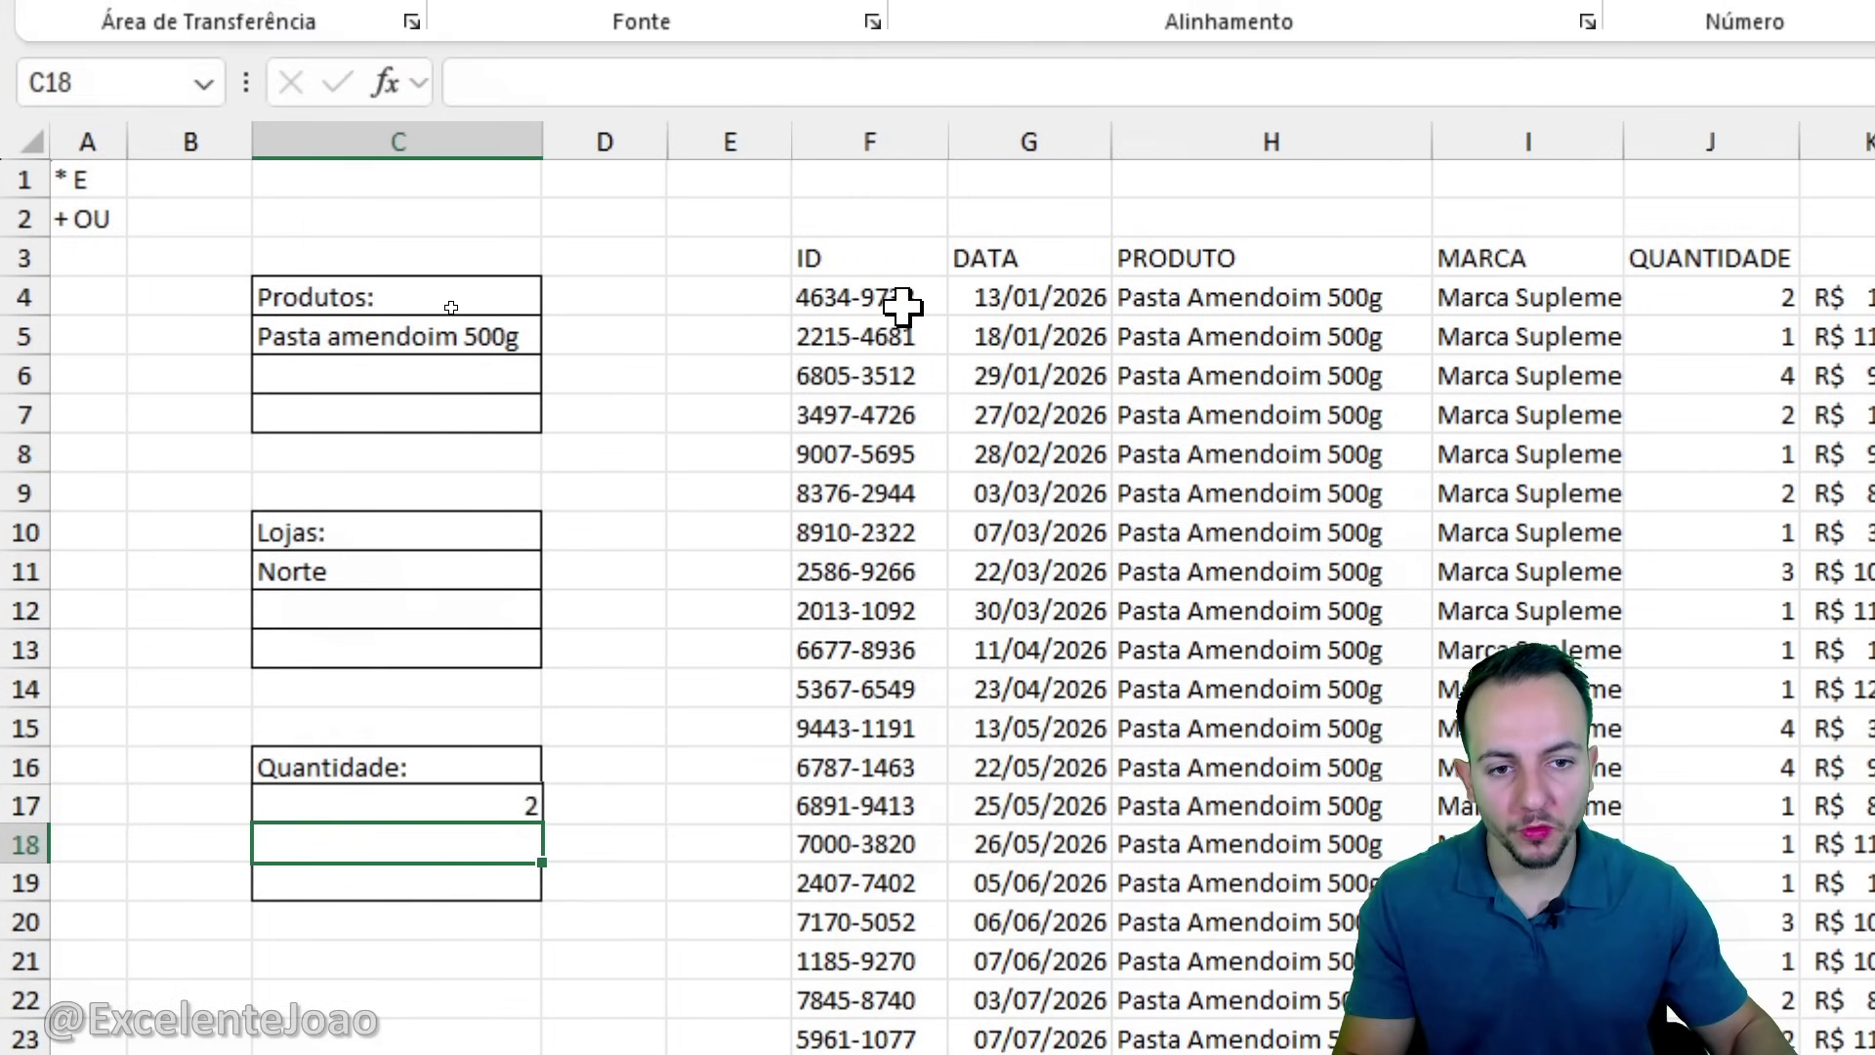
Add a minimum-quantity E condition to the FILTRO formula in F4: *('BASE DE DADOS'!E:E>=EXEMPLOS!C17).
click(902, 305)
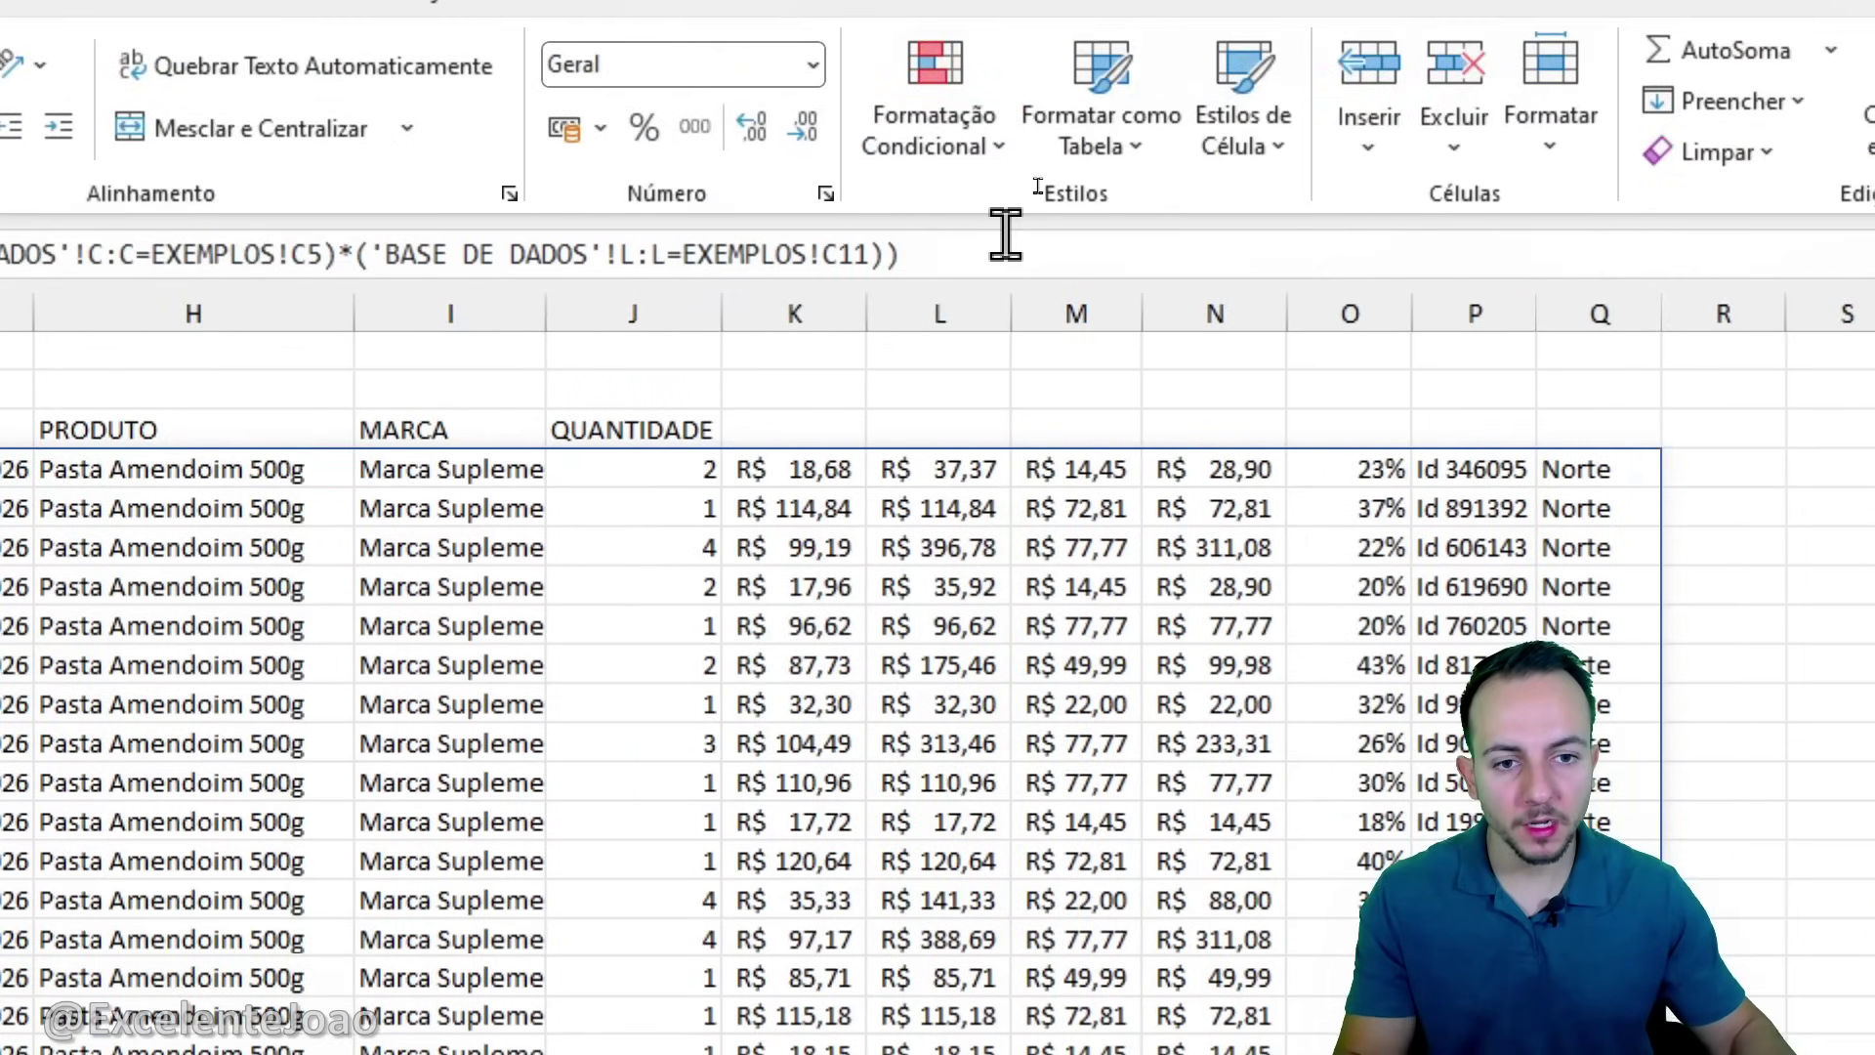
click(994, 234)
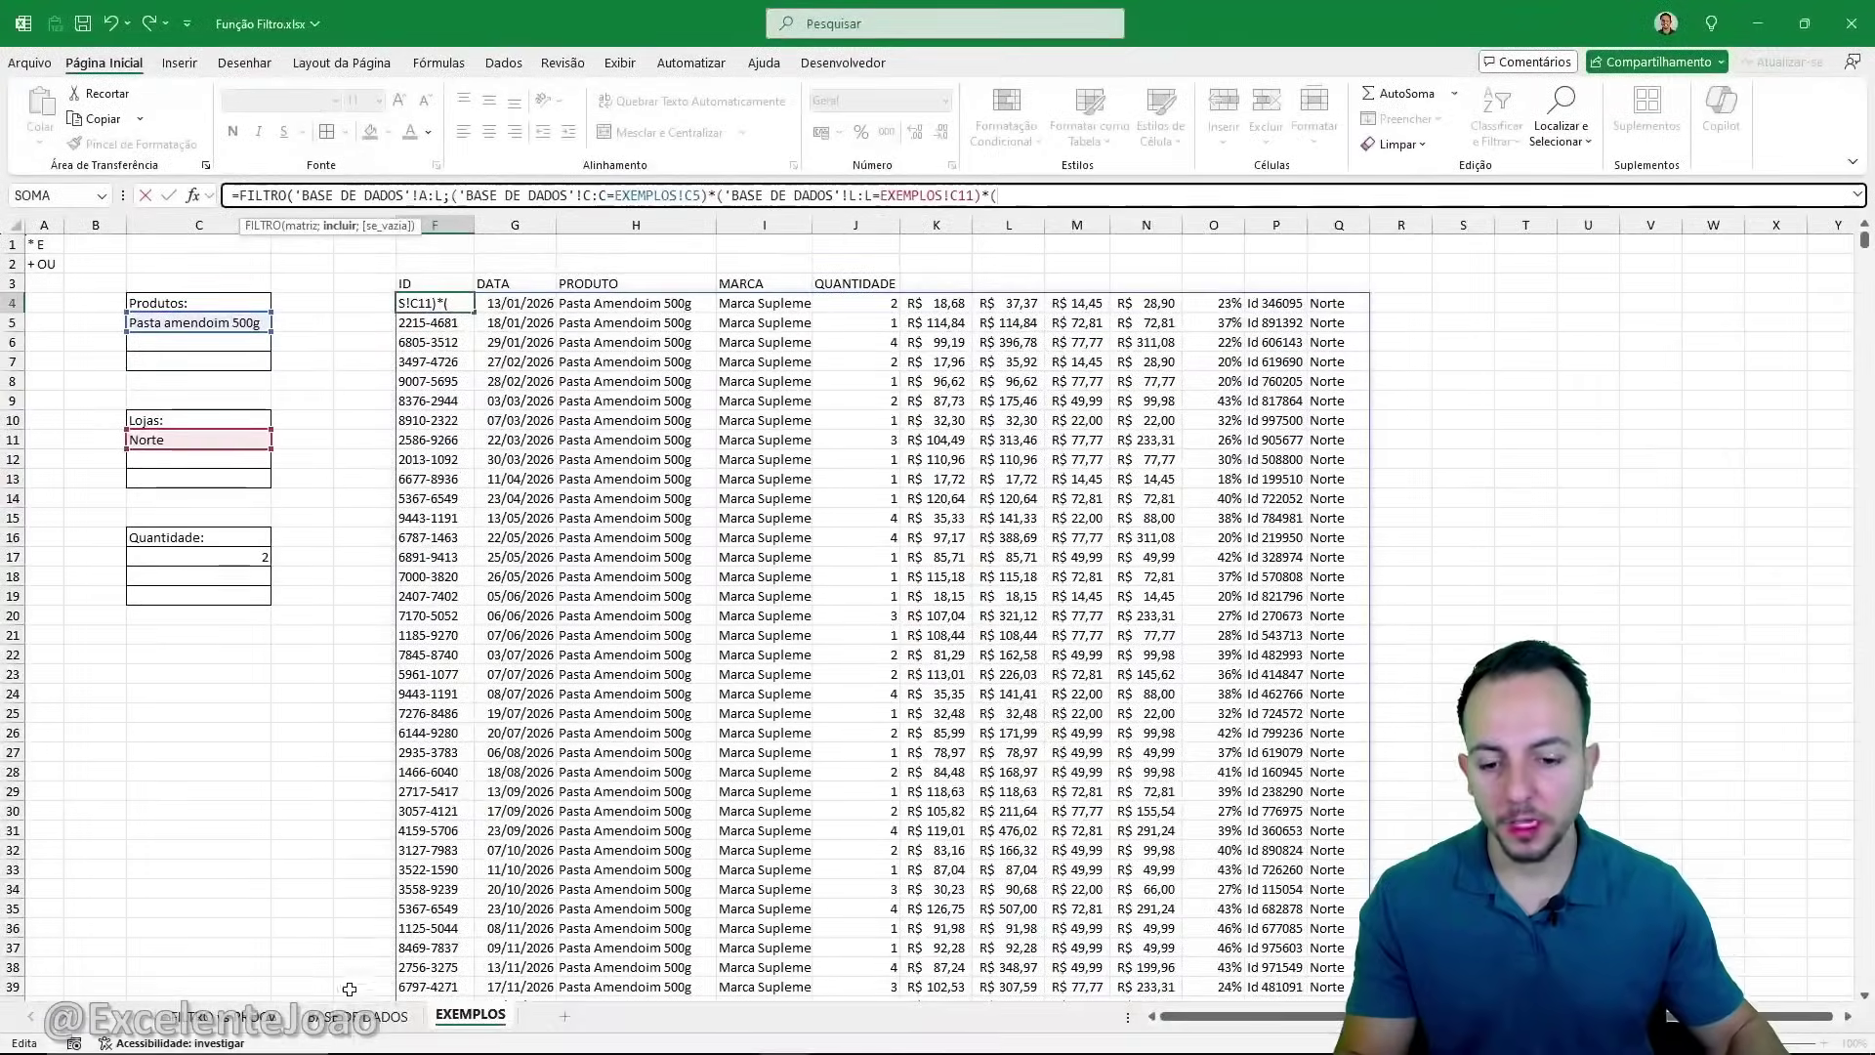
click(357, 1016)
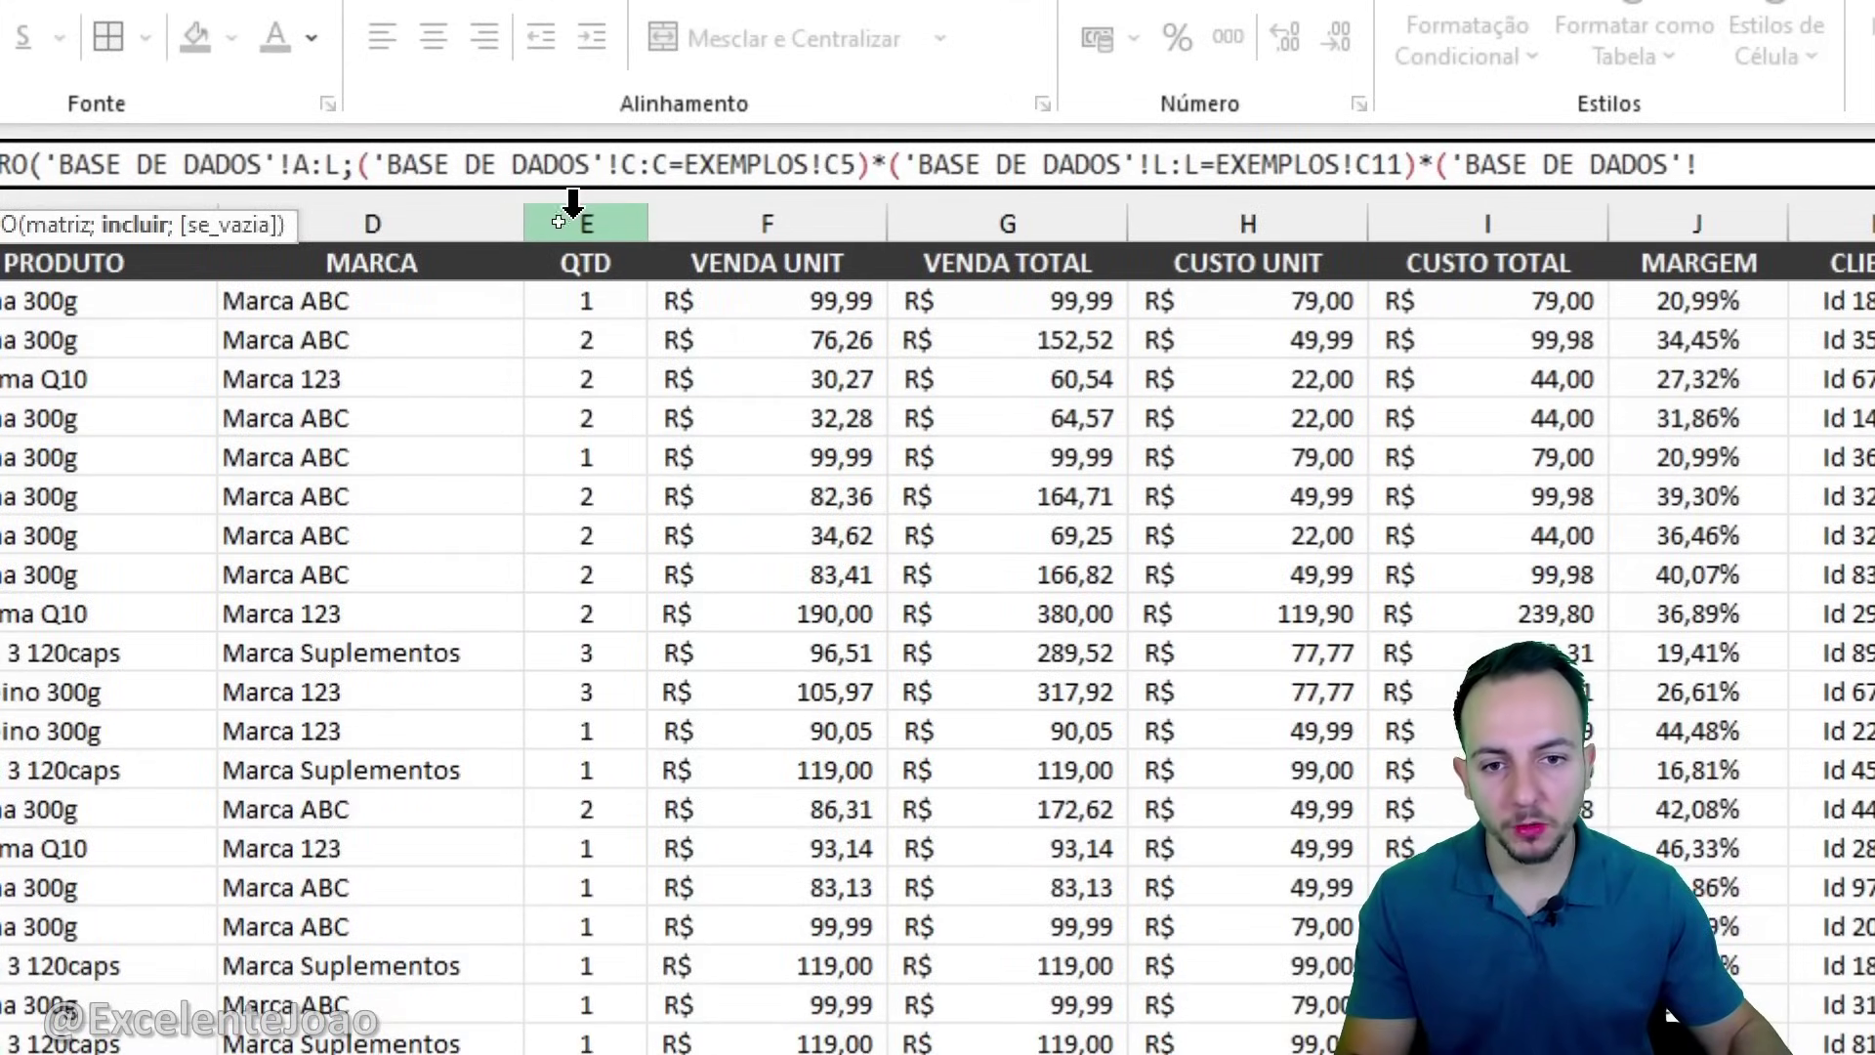
click(574, 205)
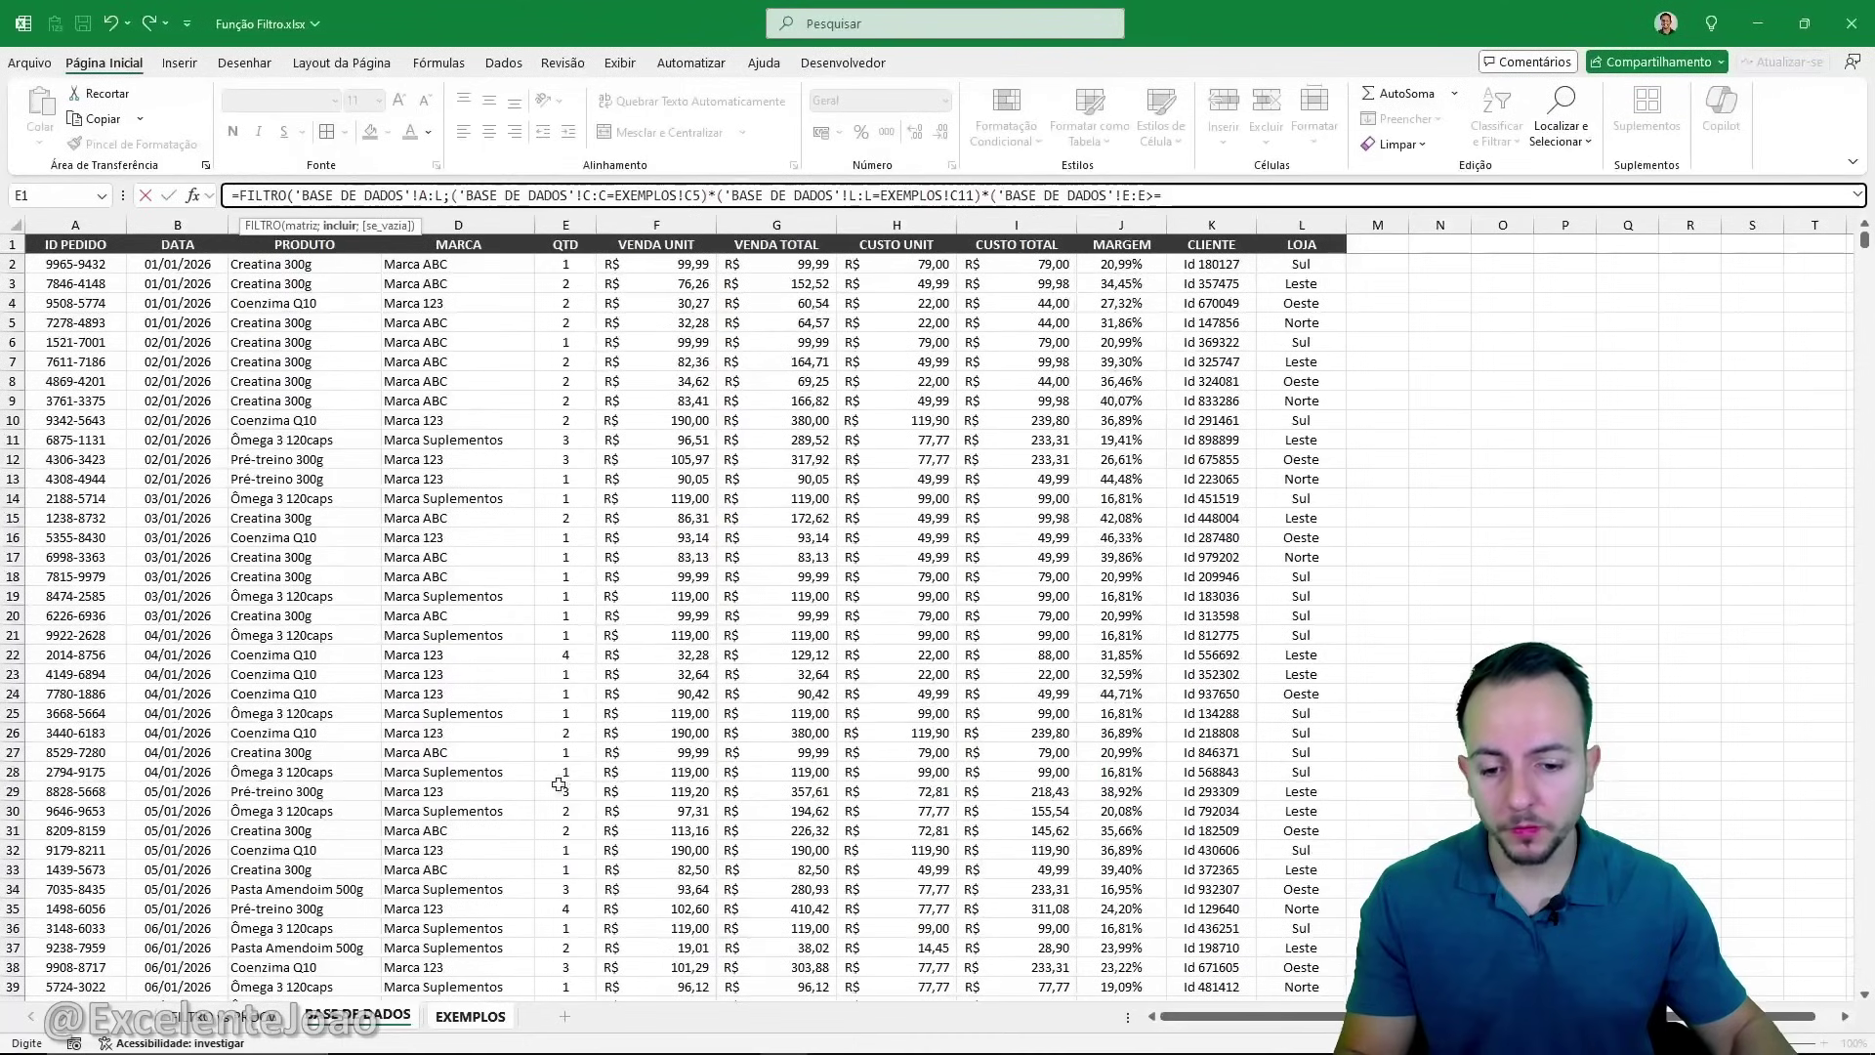
click(469, 1016)
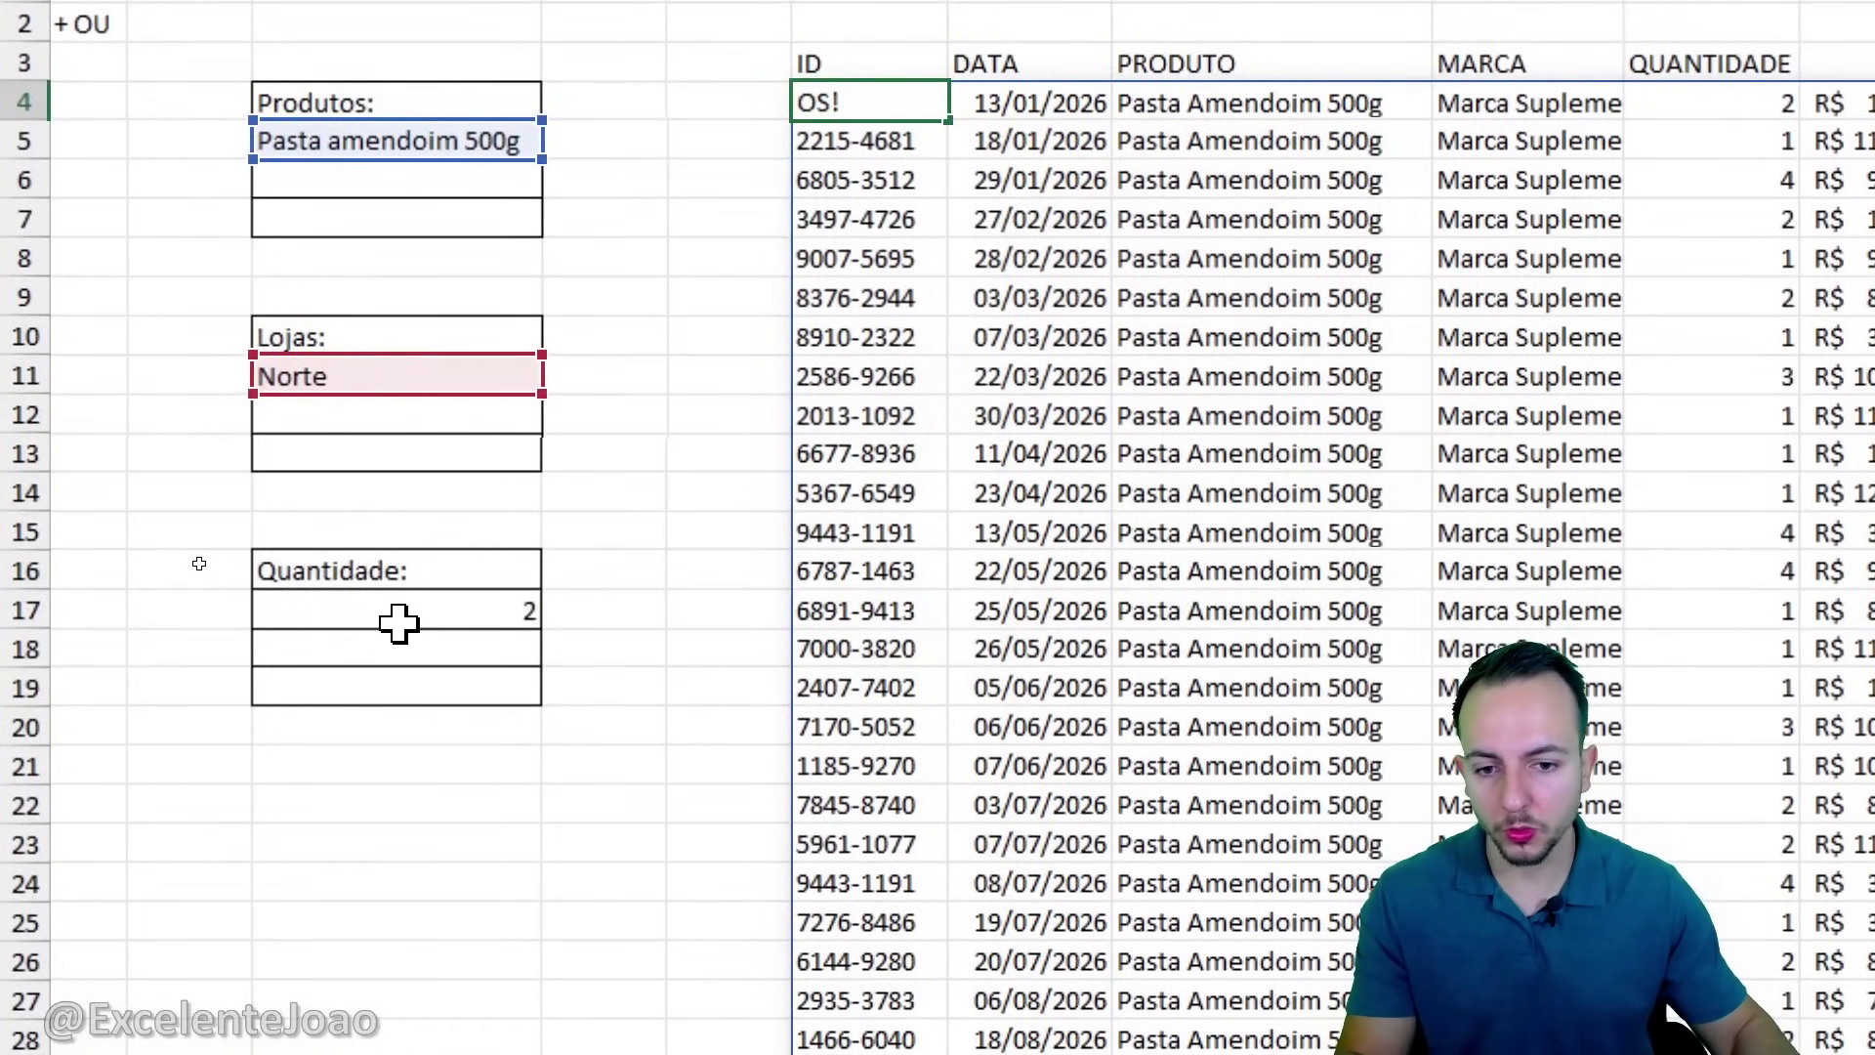
click(398, 615)
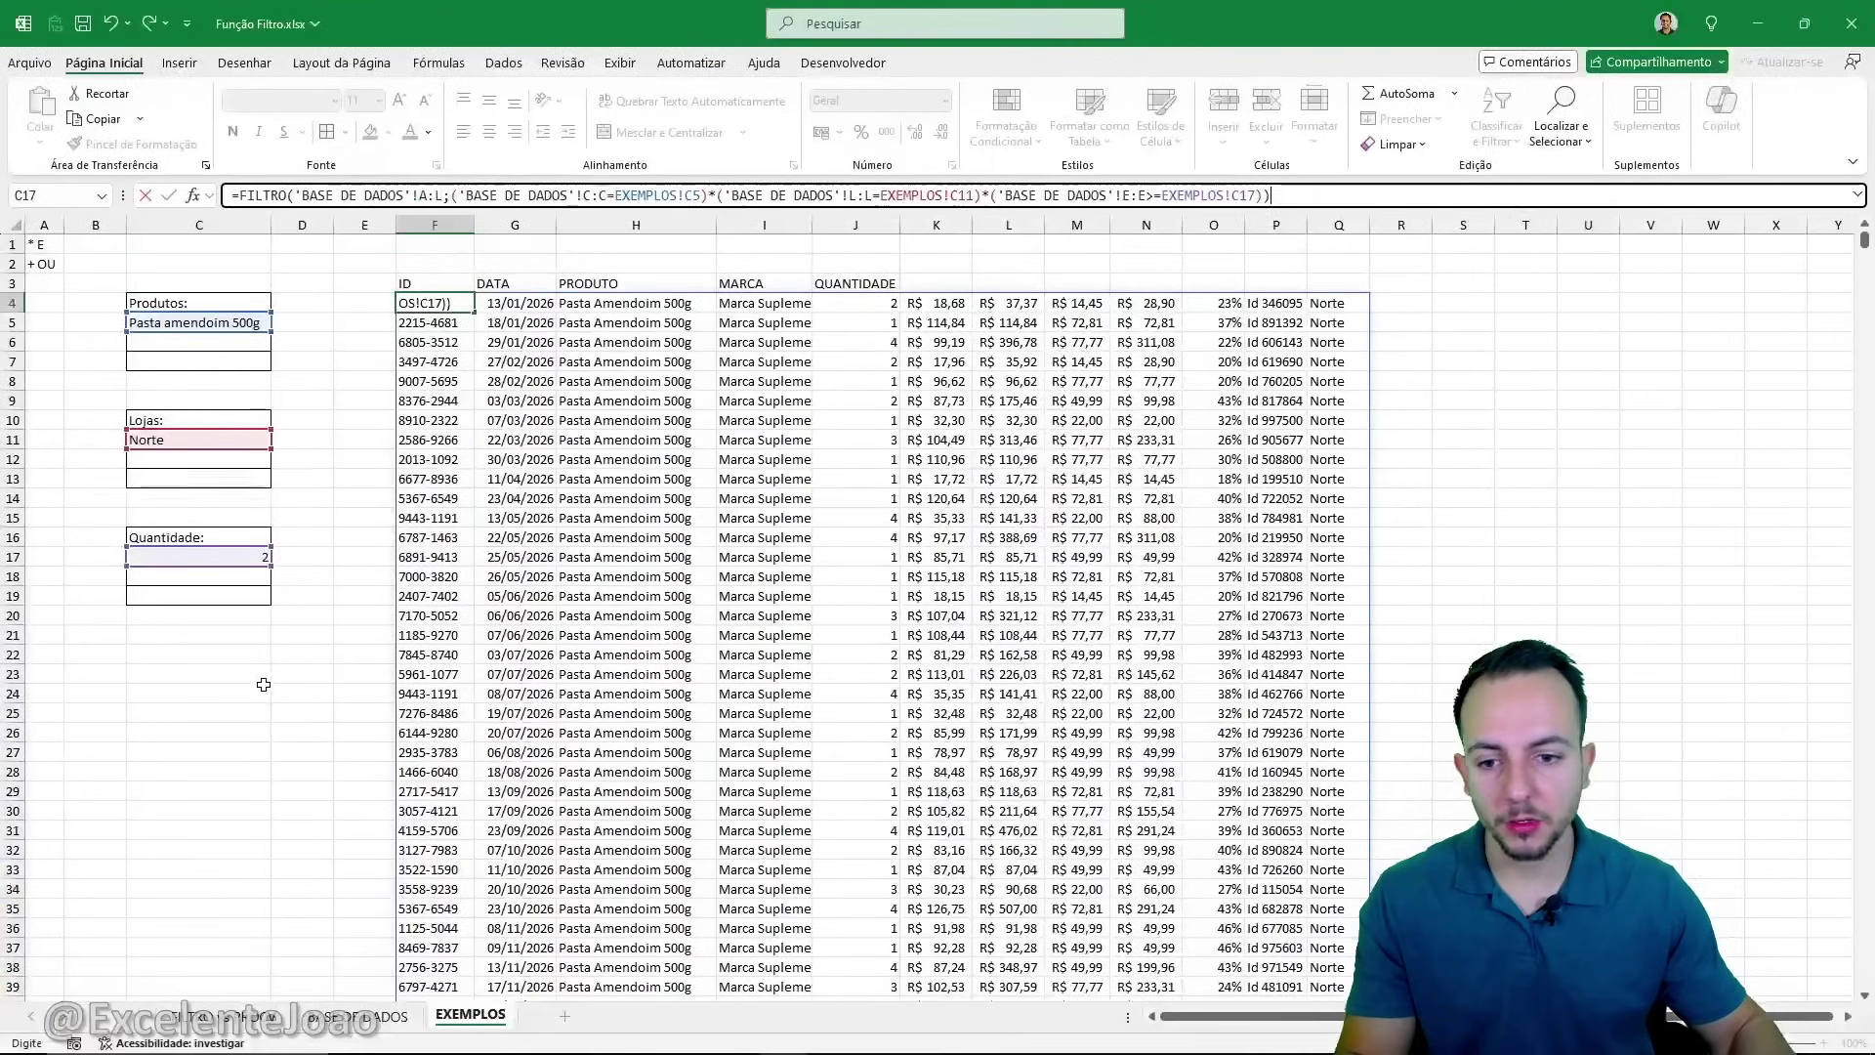
key(Return)
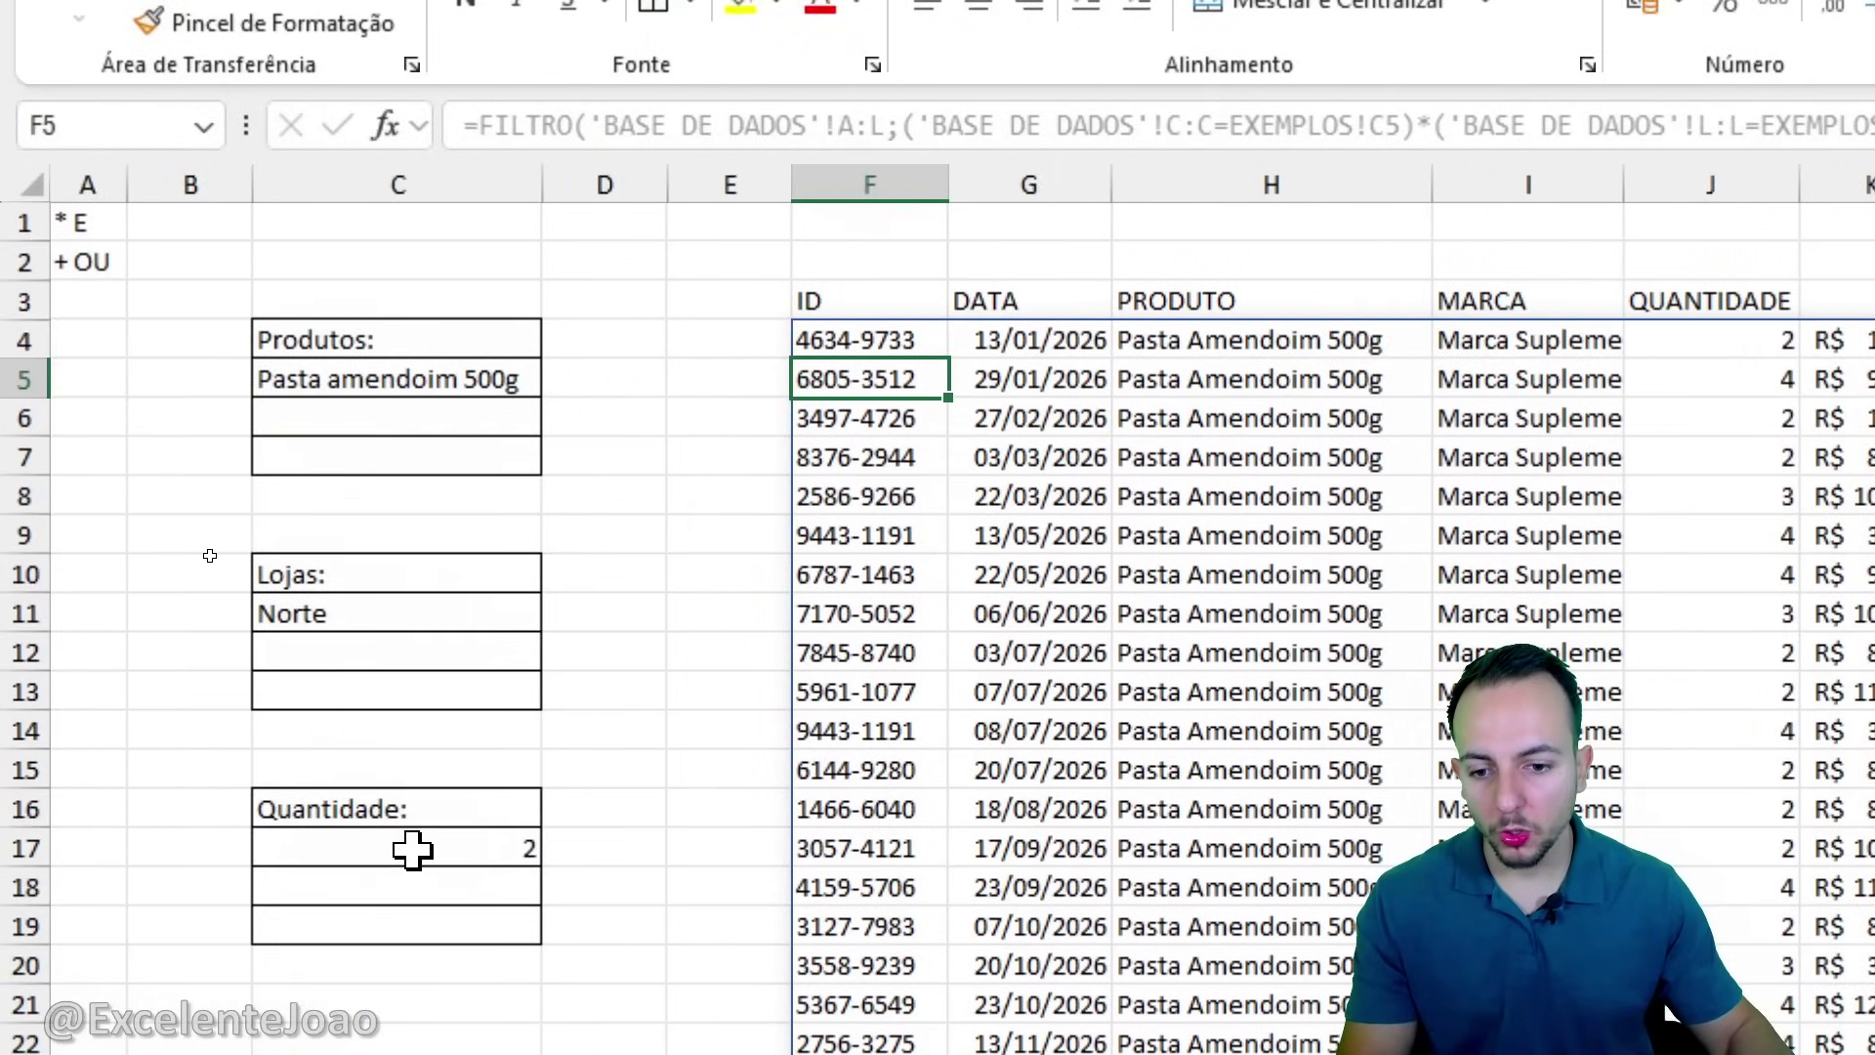
Set the quantity criterion in C17 to 3.
click(410, 847)
text(3)
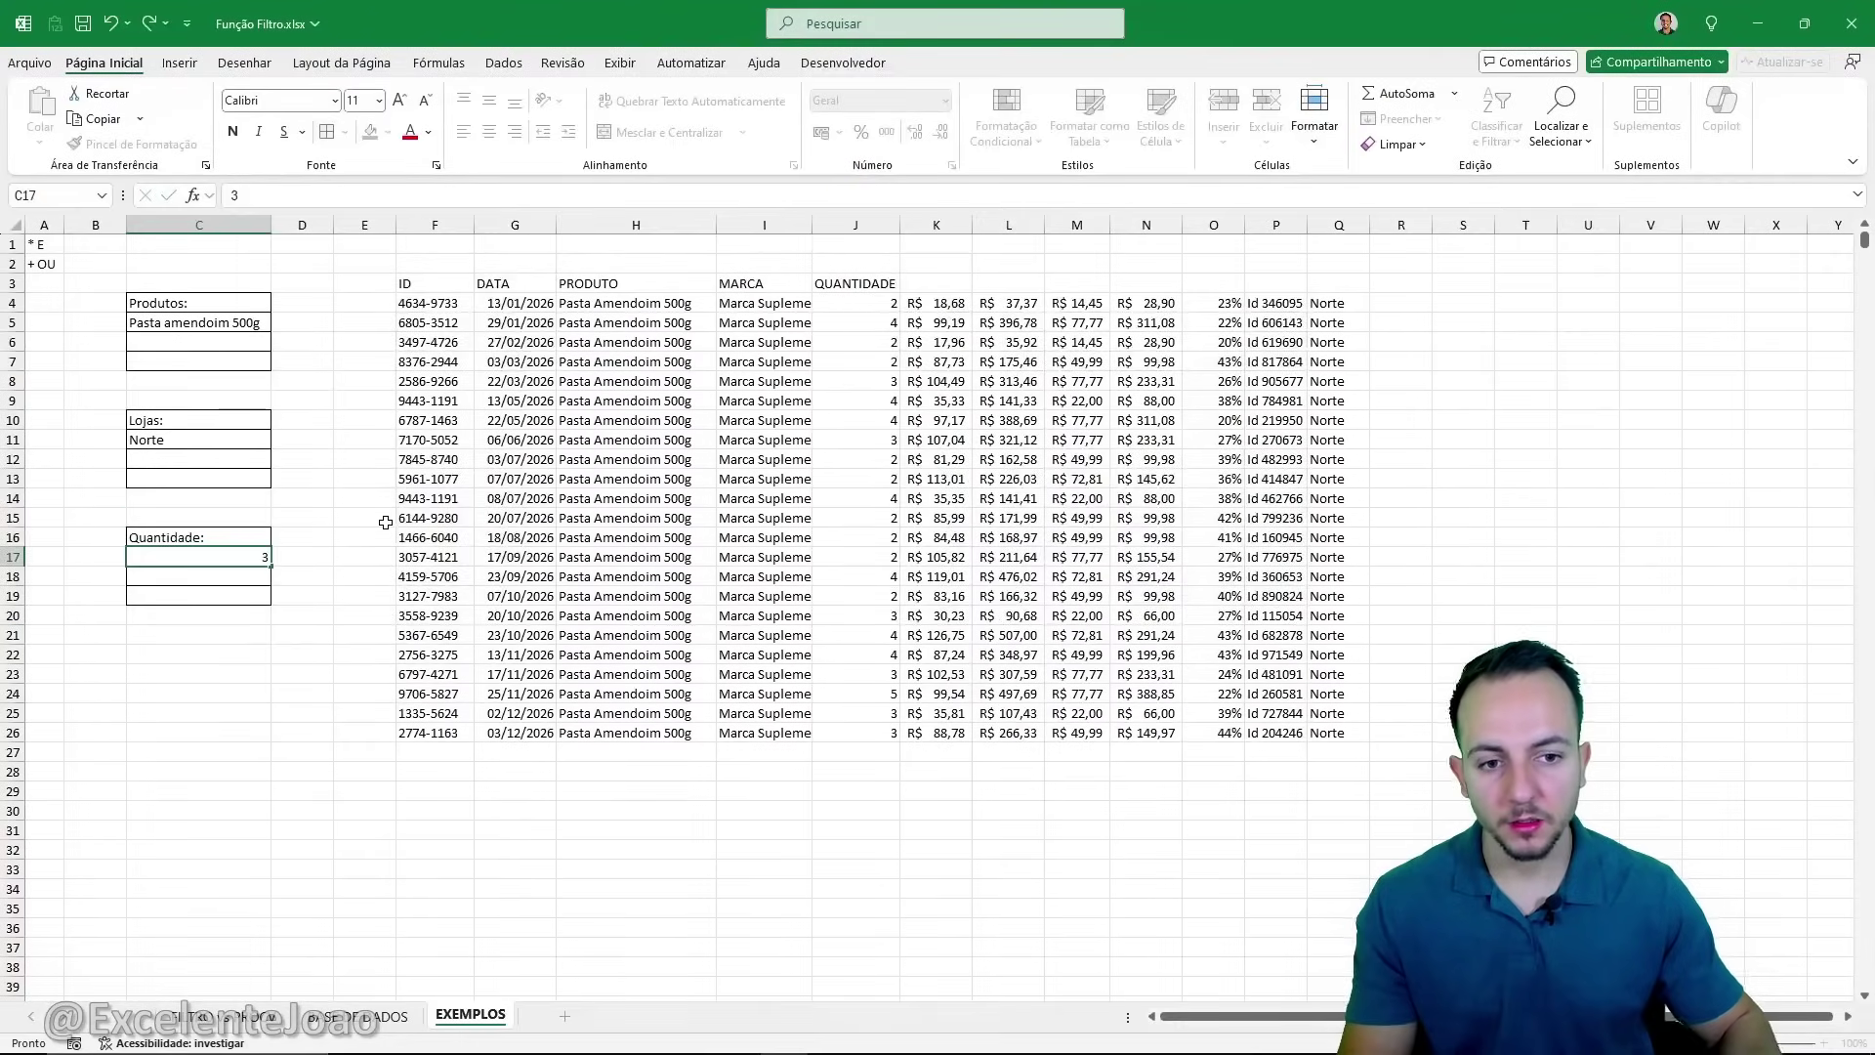
key(Return)
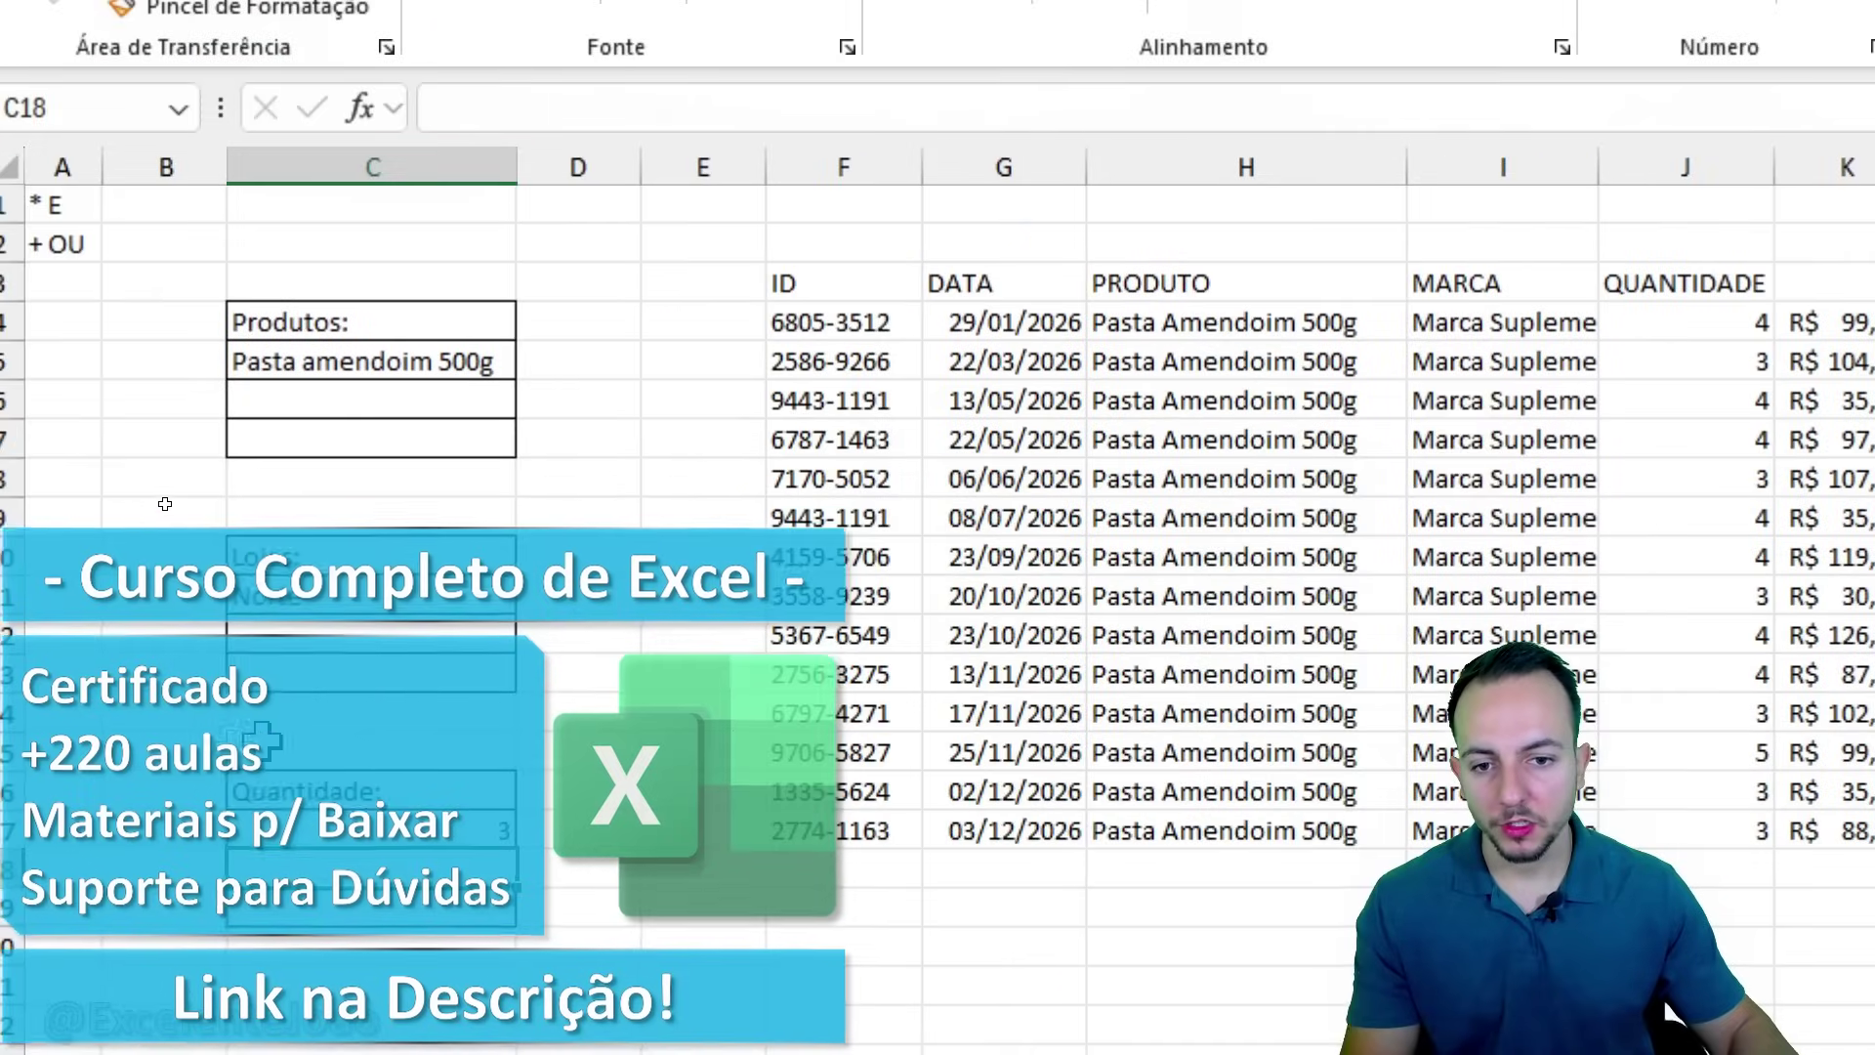
Set the product criterion in C5 to Creatina 300g and the quantity criterion in C17 to 4.
click(414, 366)
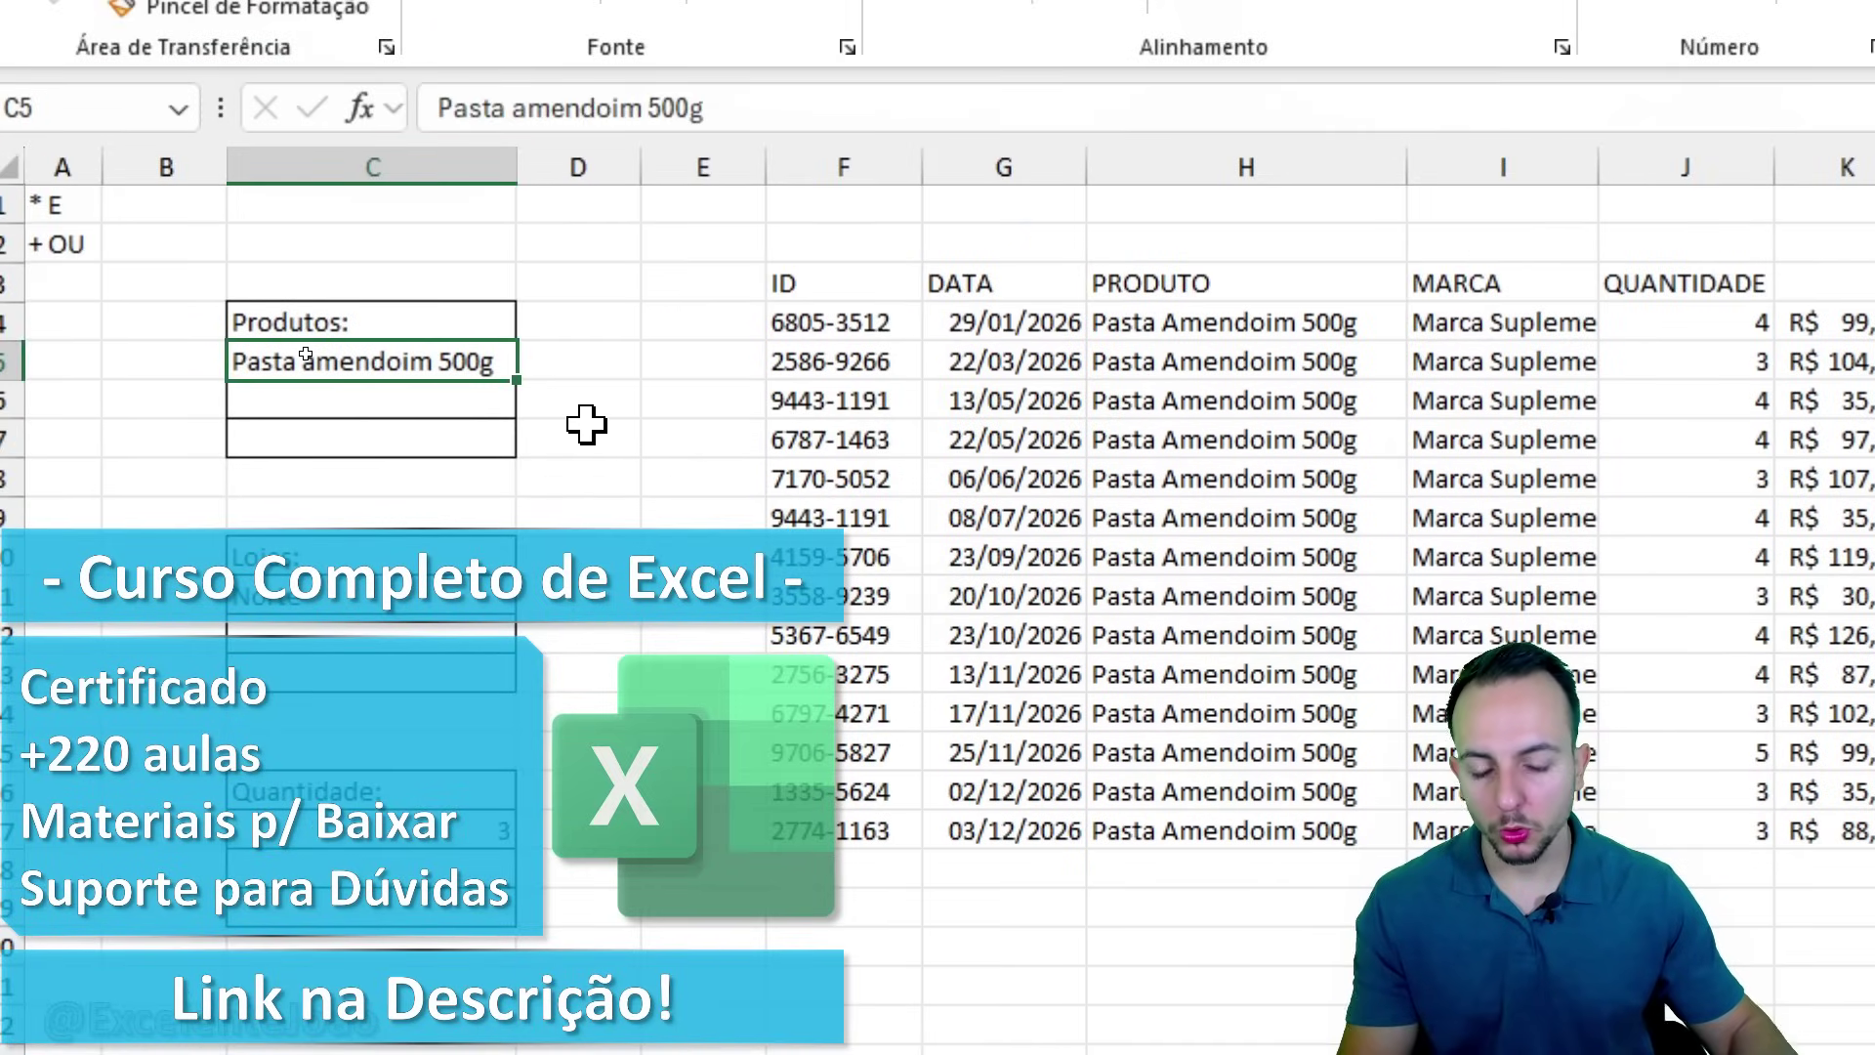
text(Creatina)
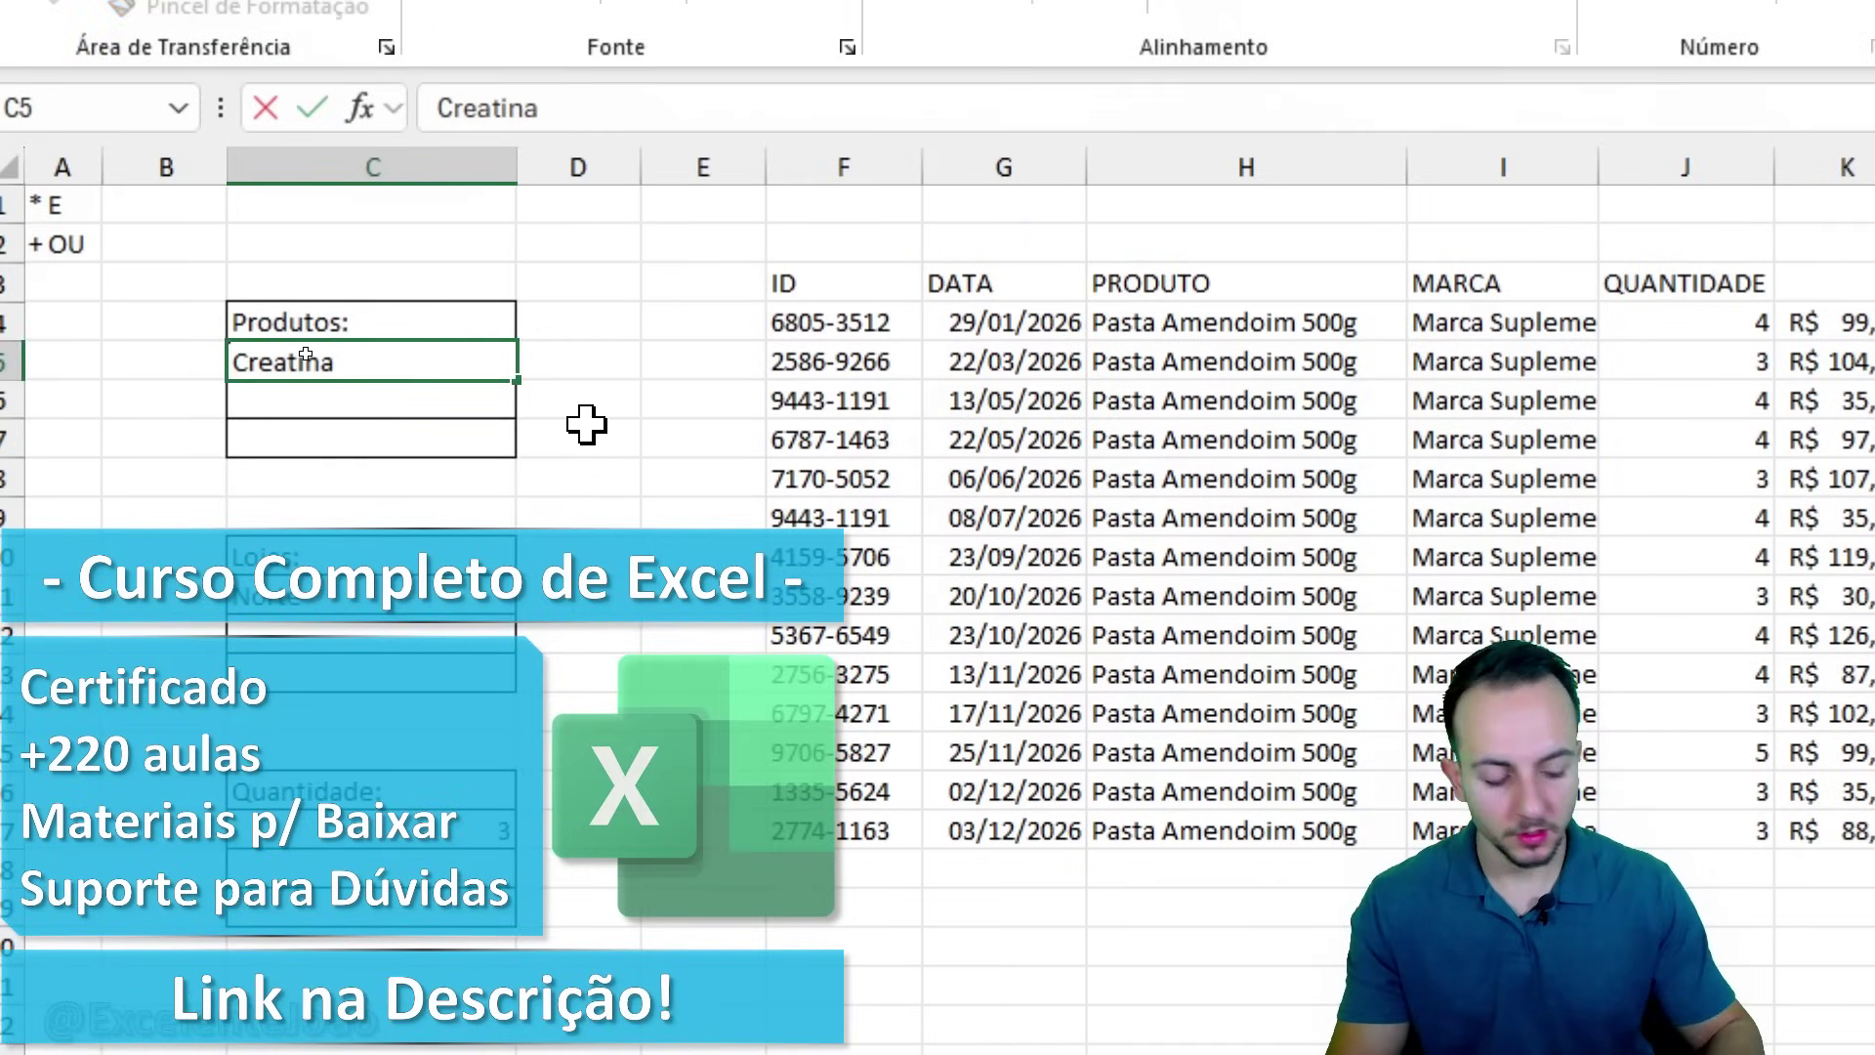
text( 300g)
key(Return)
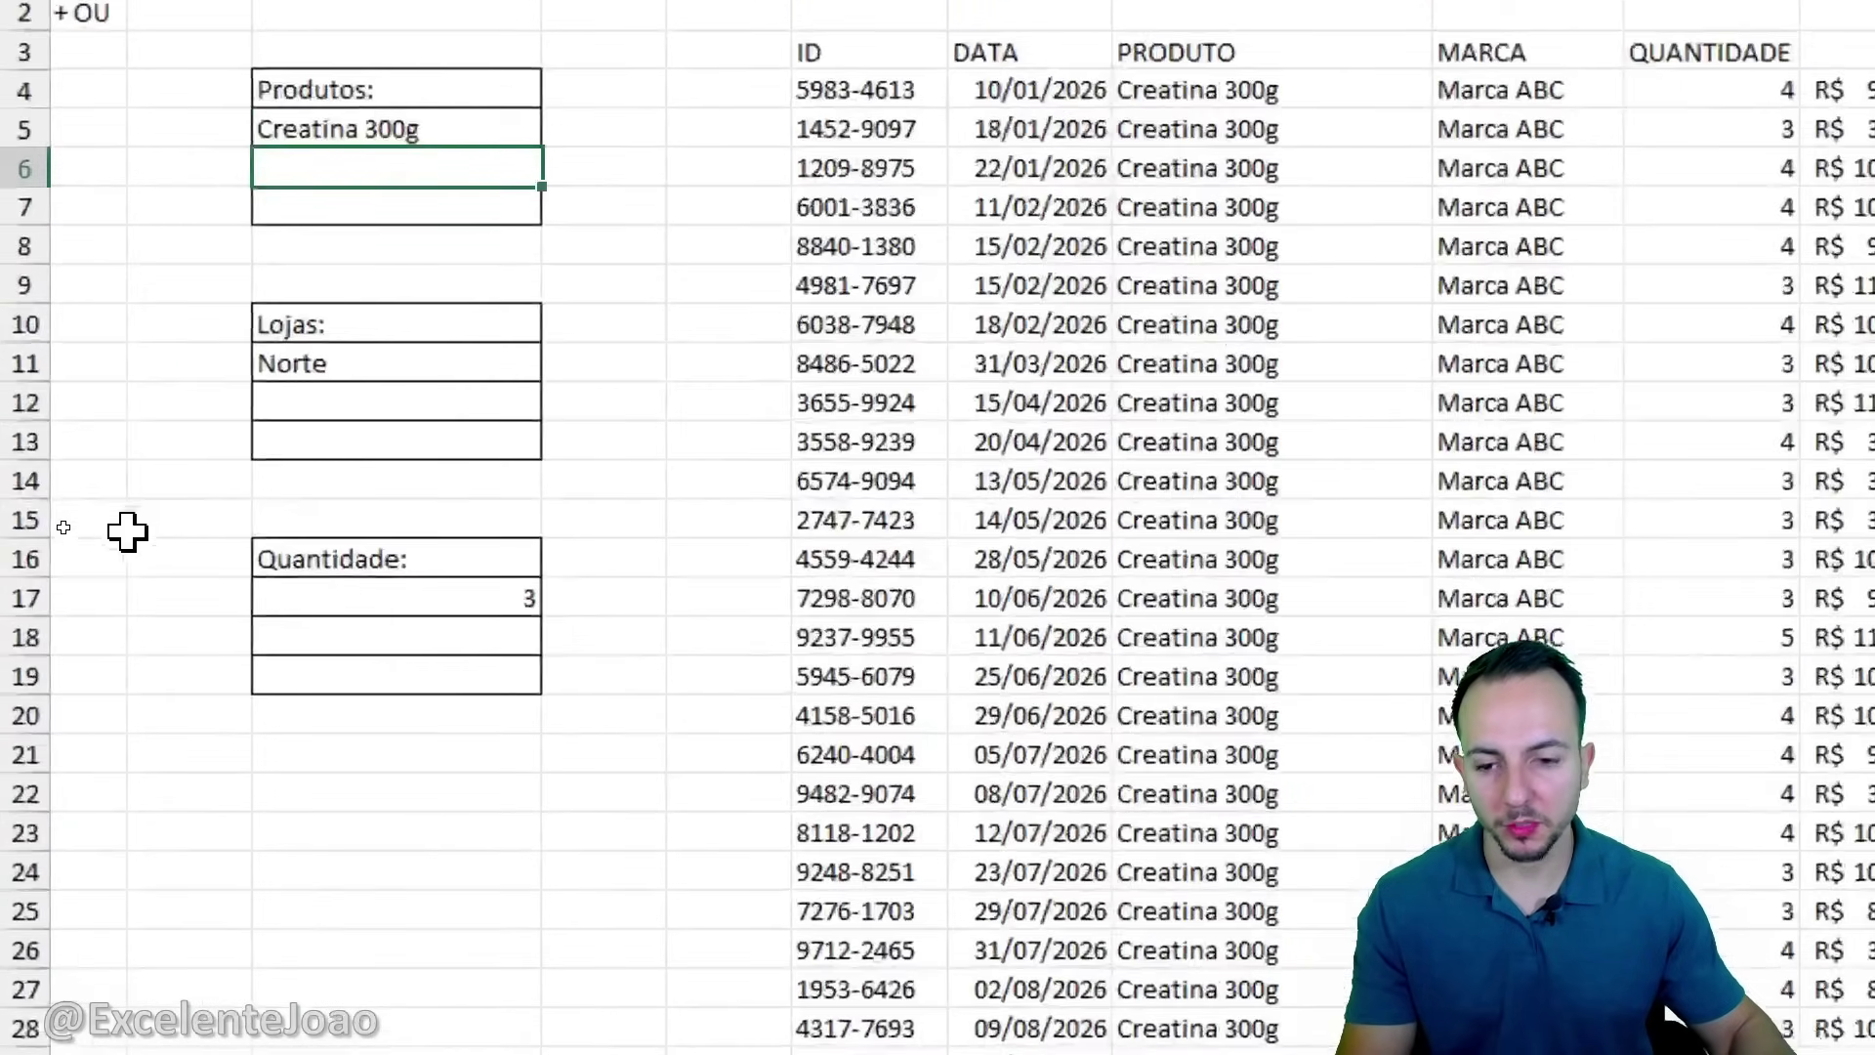
click(186, 557)
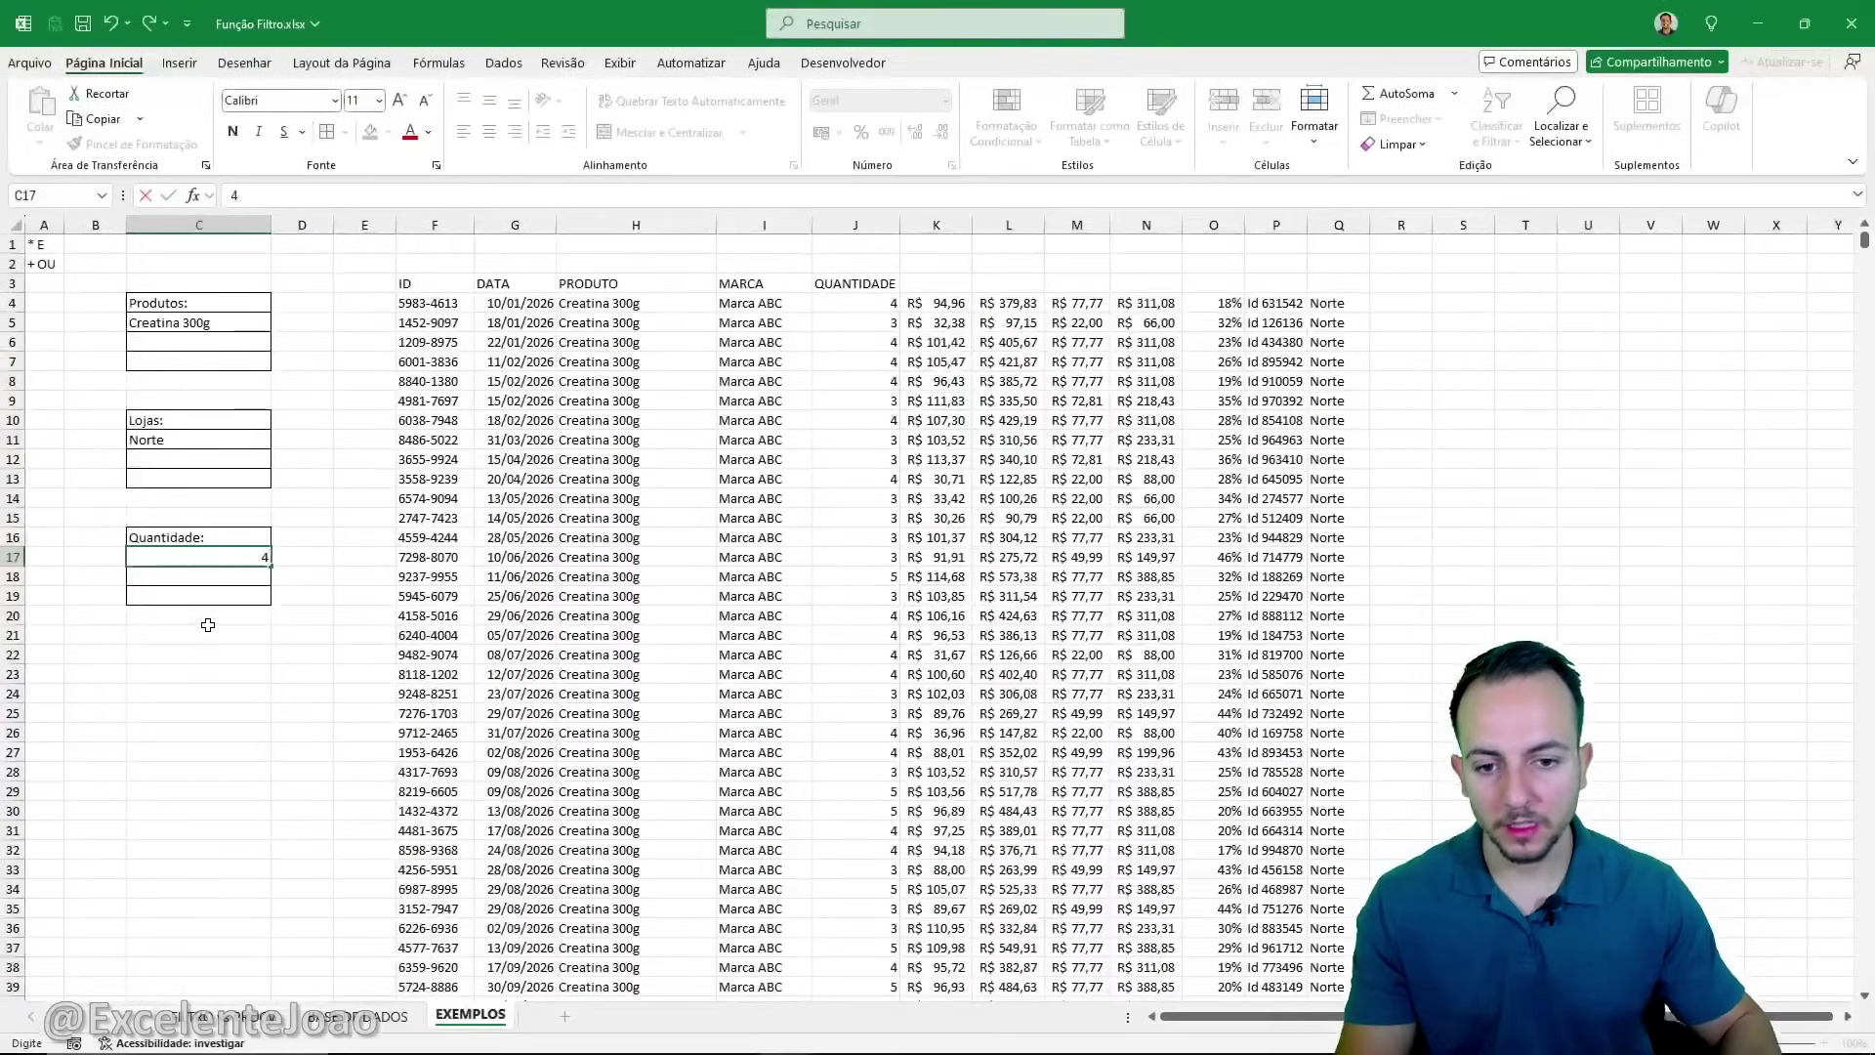
key(Return)
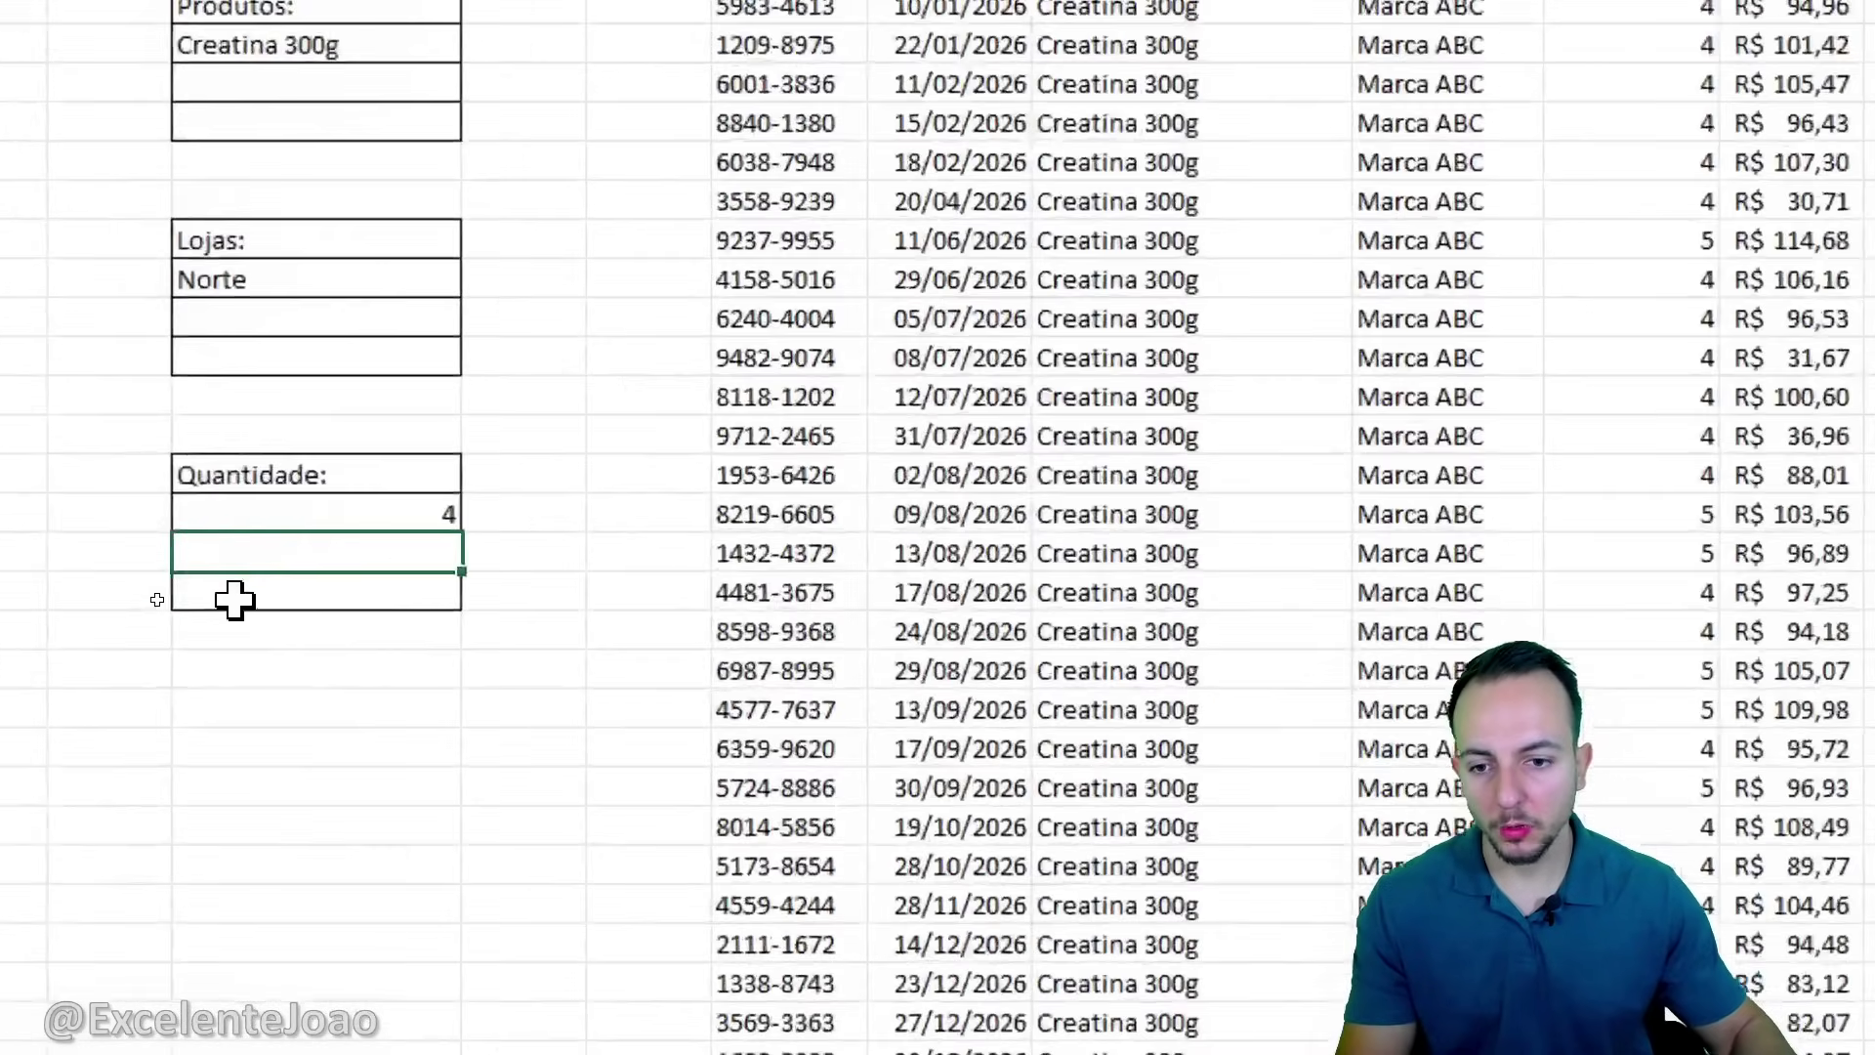
Set the quantity criterion in C17 to 5.
key(Up)
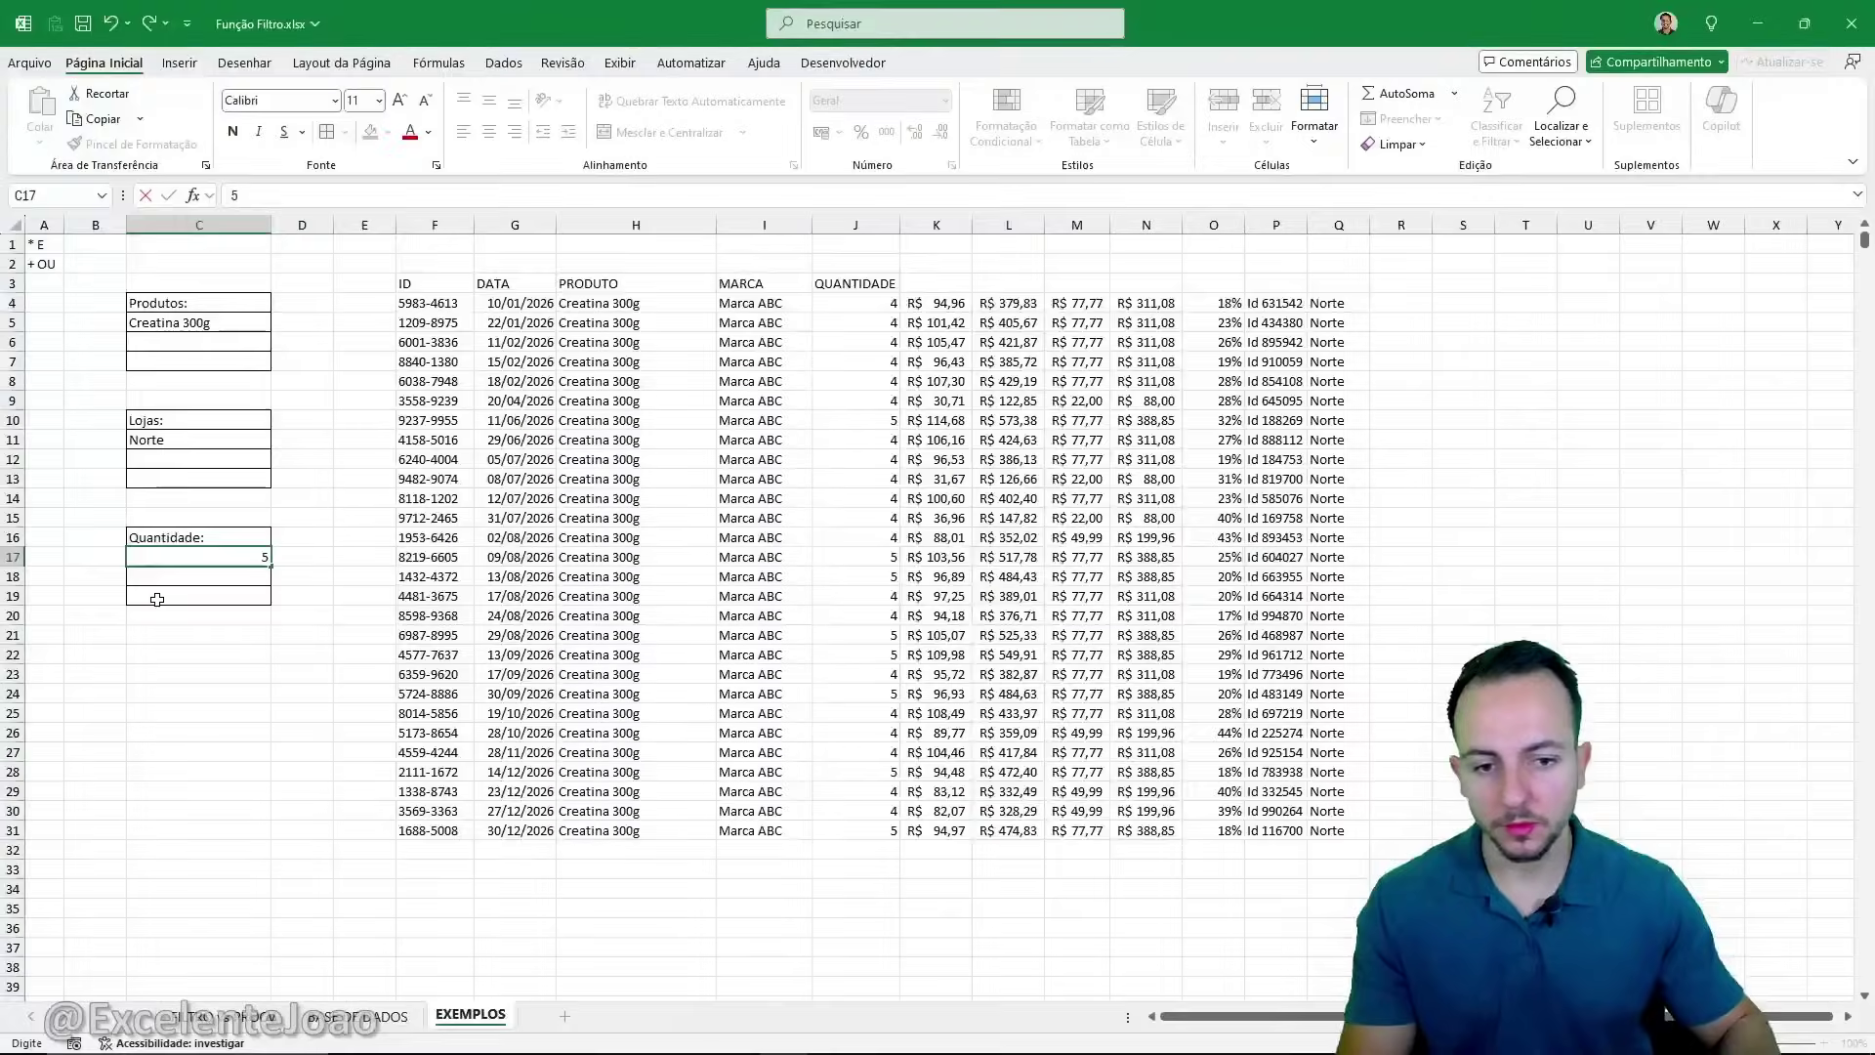
key(Return)
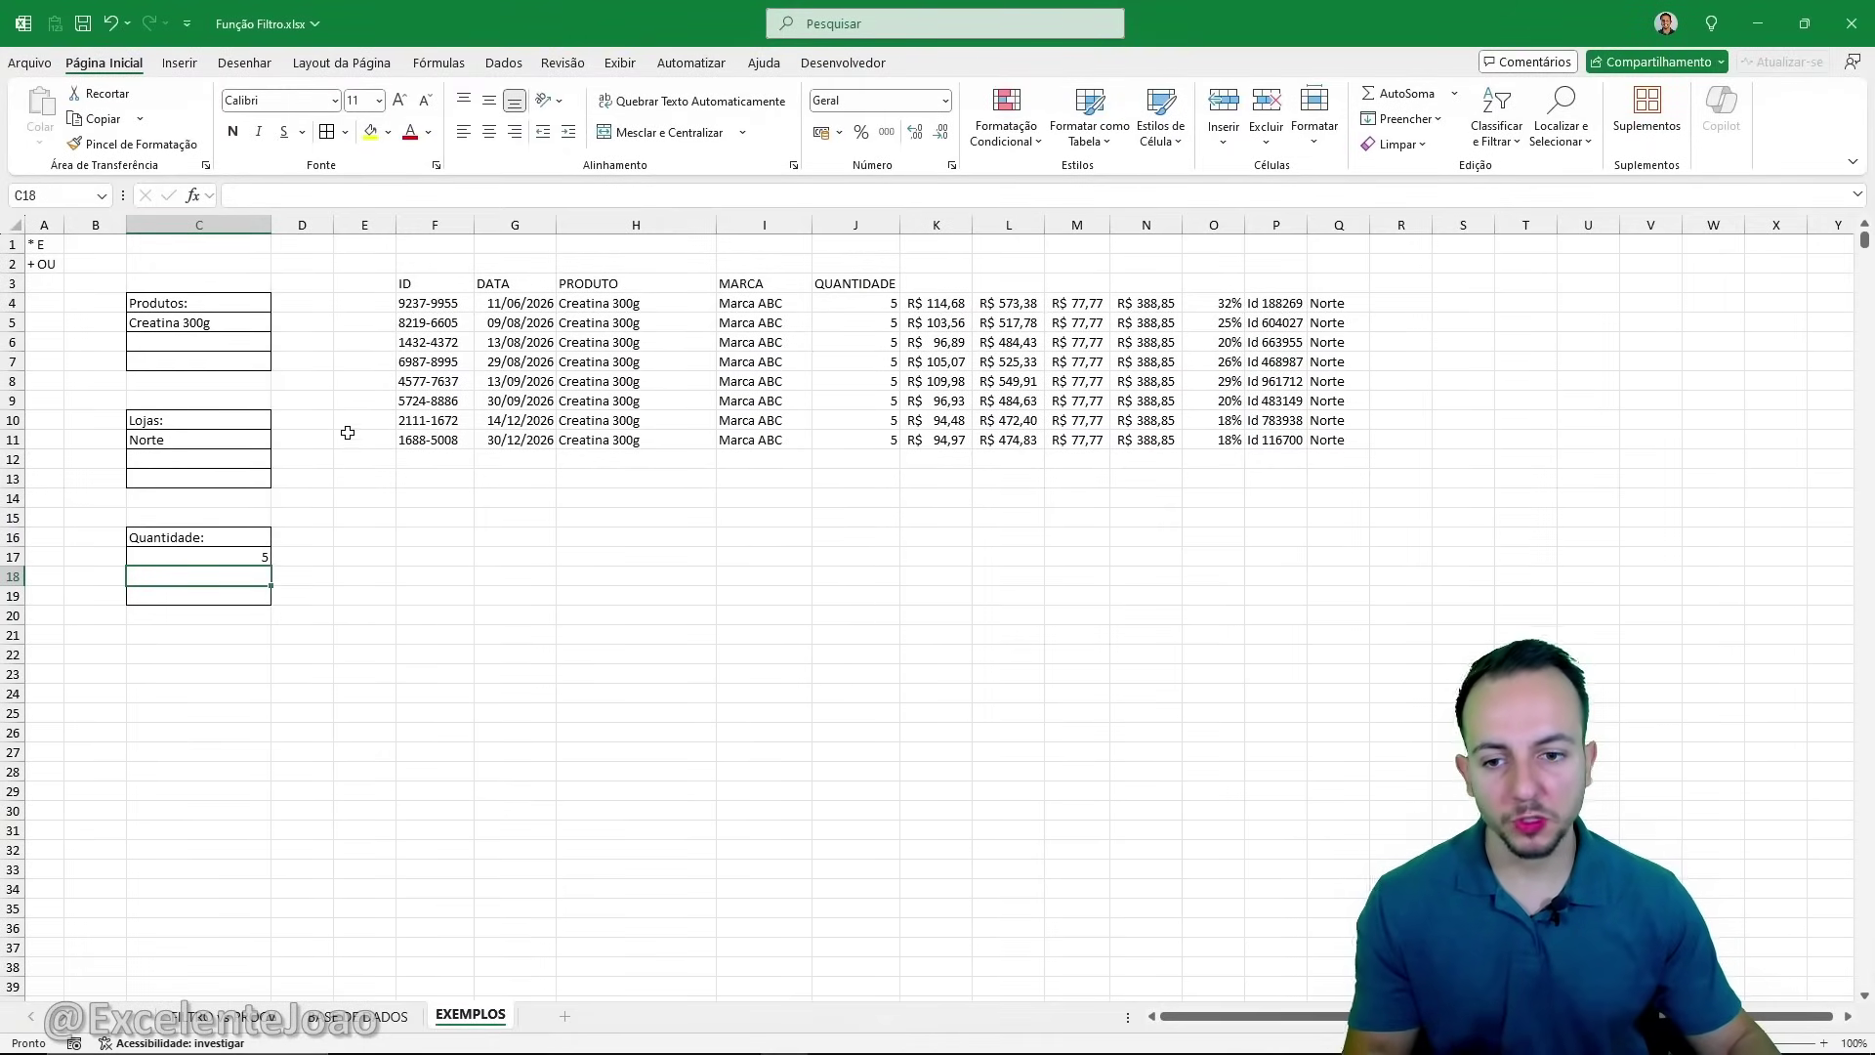
Check the FILTRO result rows on EXEMPLOS one by one against the product, store and minimum quantity criteria.
click(238, 307)
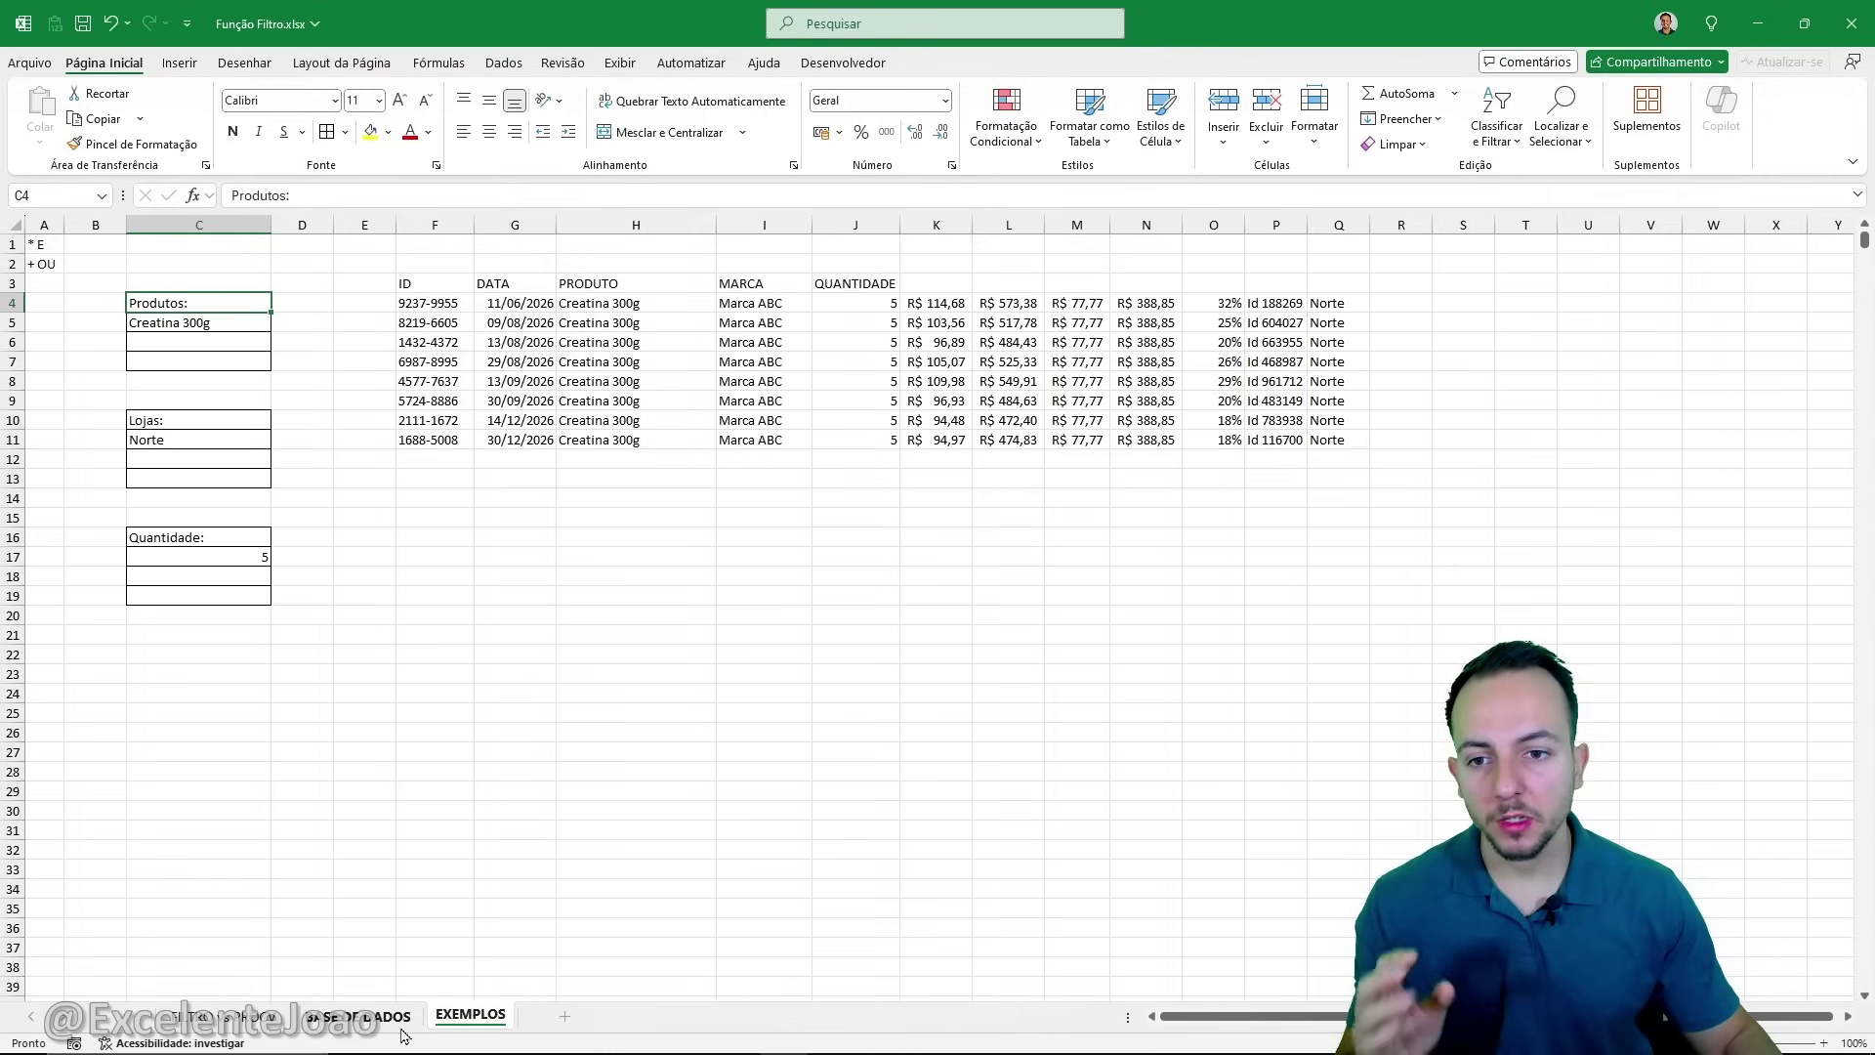
click(624, 360)
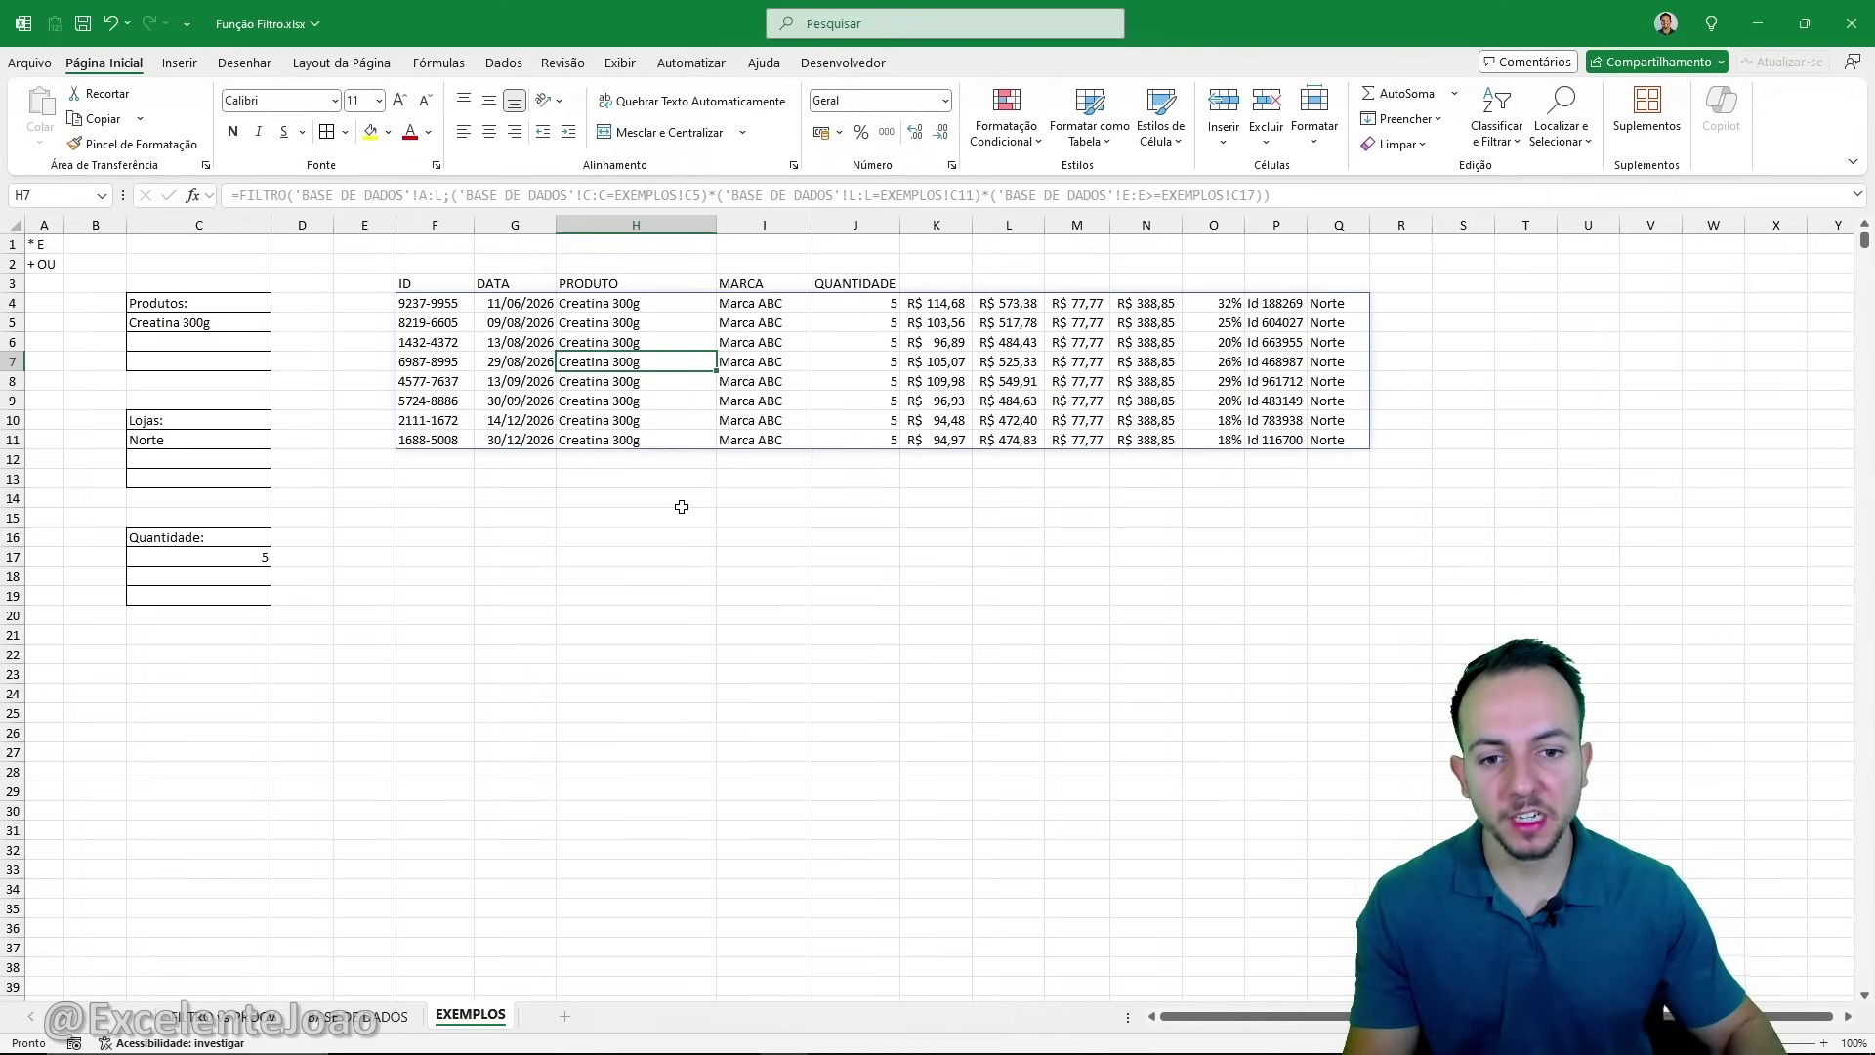
key(shift+space)
key(Down)
key(shift+space)
key(Down)
key(shift+space)
key(Down)
key(shift+space)
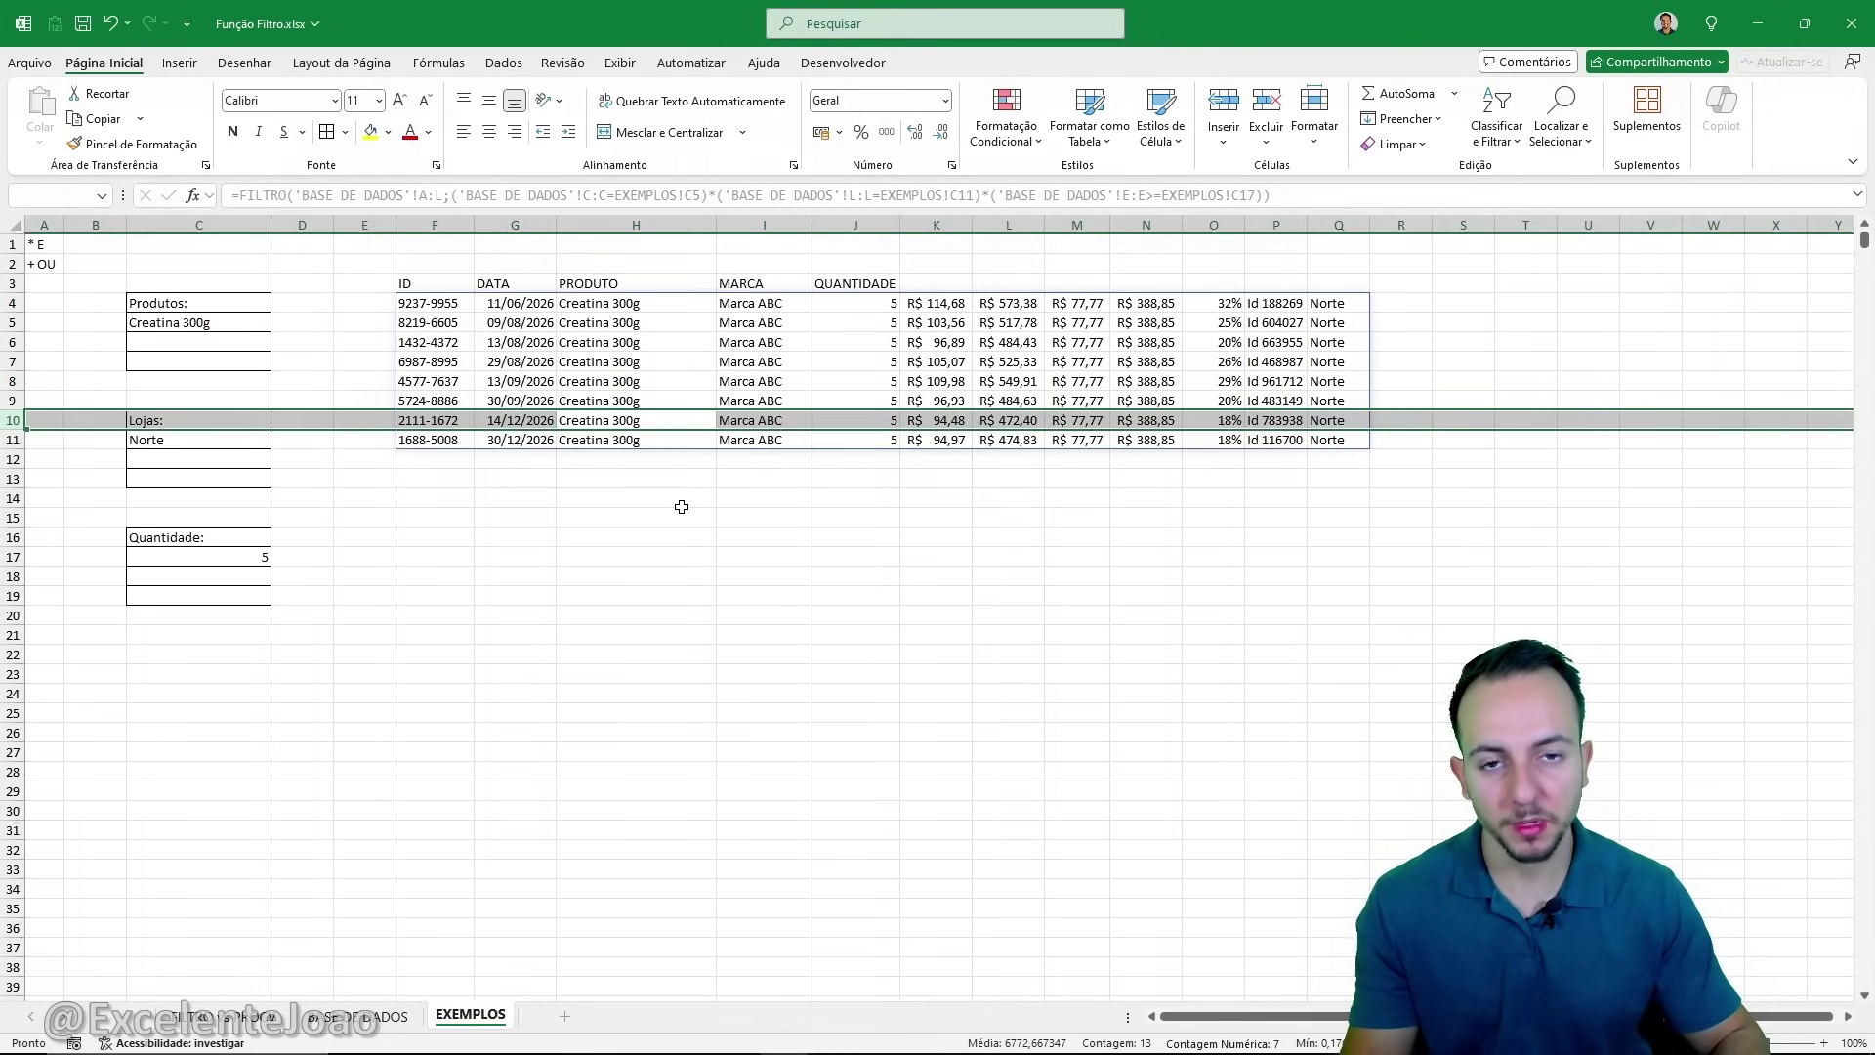
key(Down)
click(633, 563)
click(508, 570)
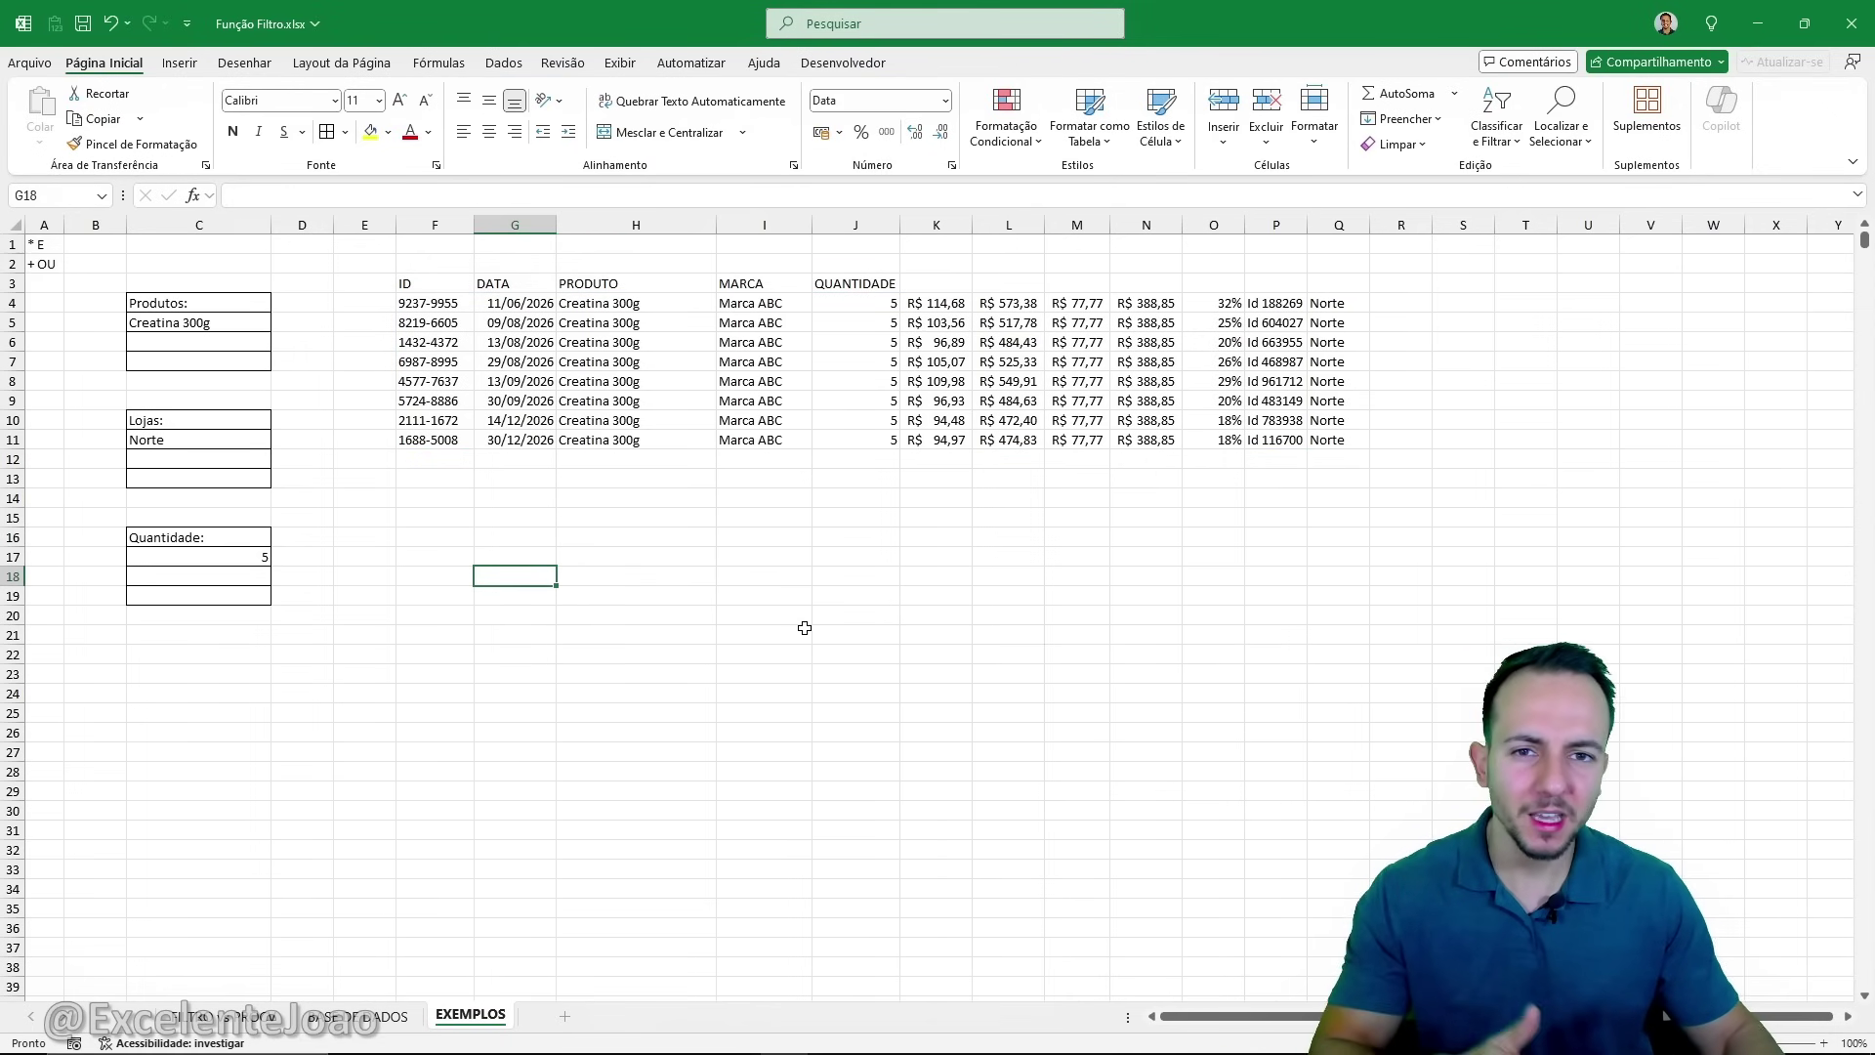
Review the column headers on BASE DE DADOS and the FILTRO and PROCX comparison sheet, finishing back on EXEMPLOS.
click(371, 1015)
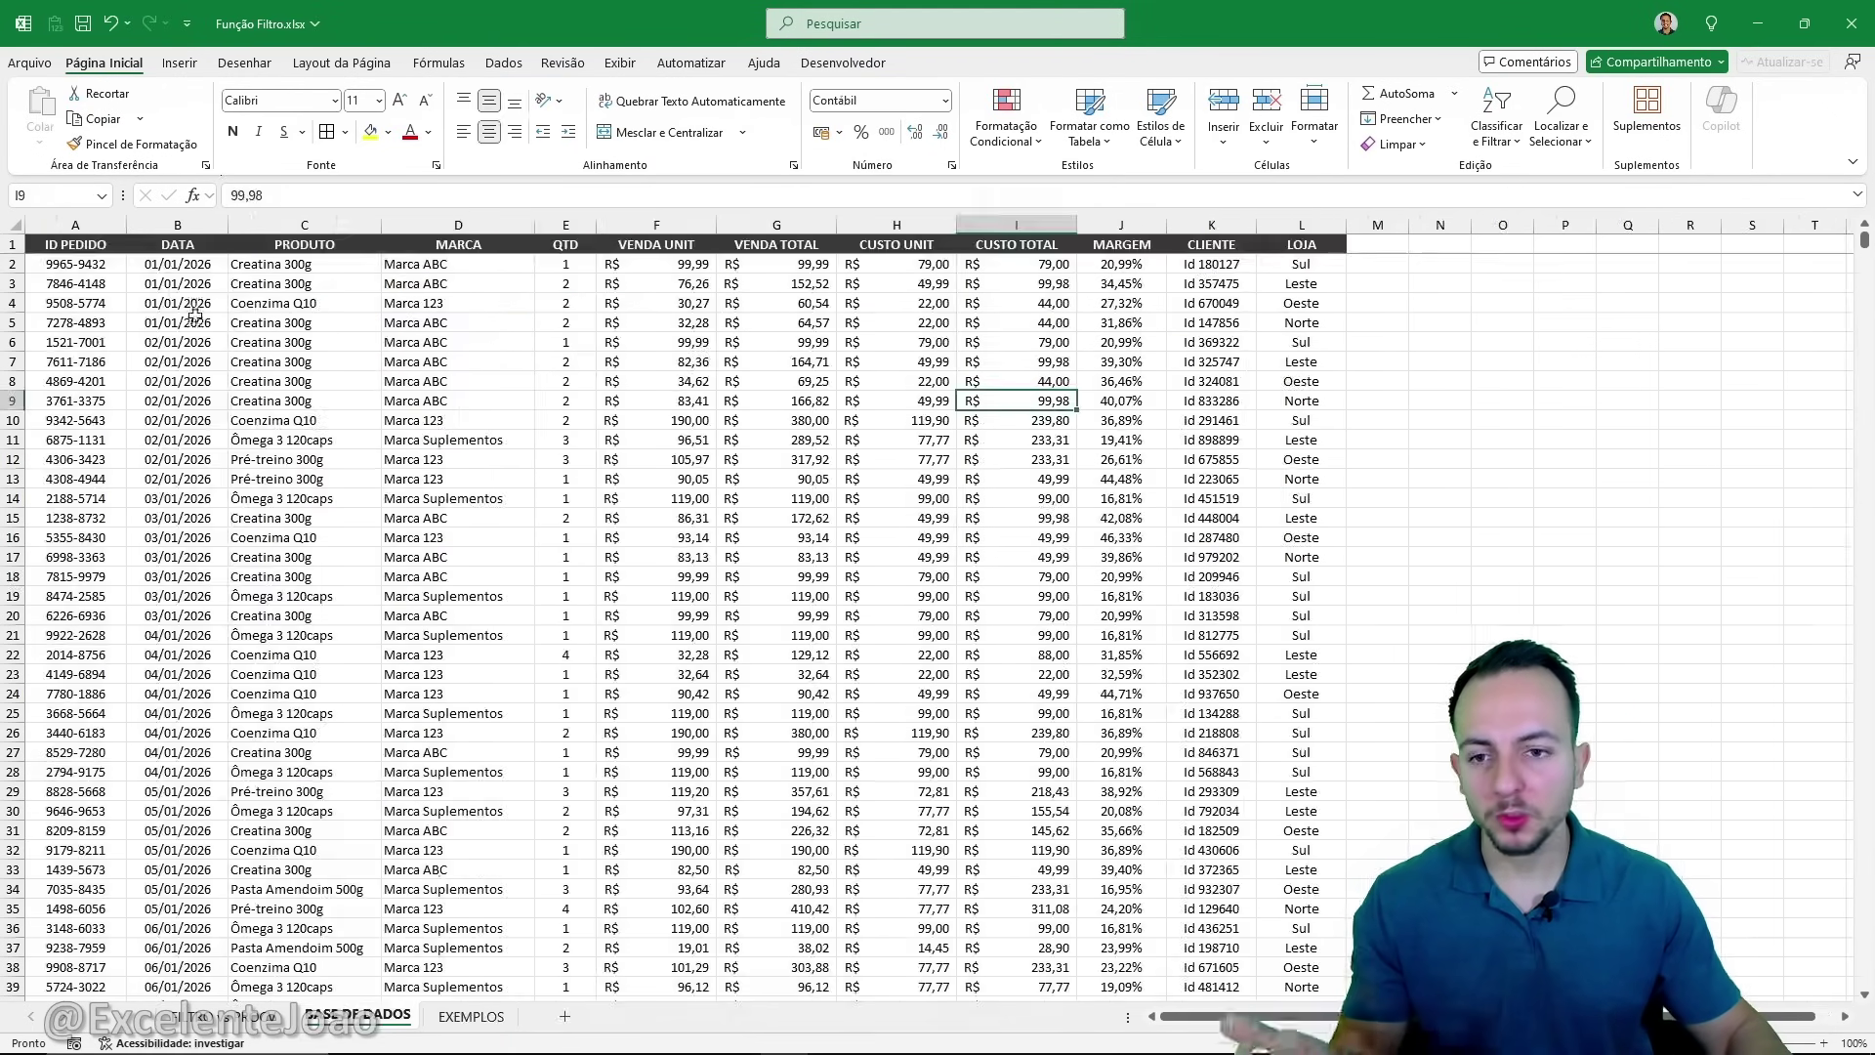
drag(74, 226, 1304, 226)
click(297, 246)
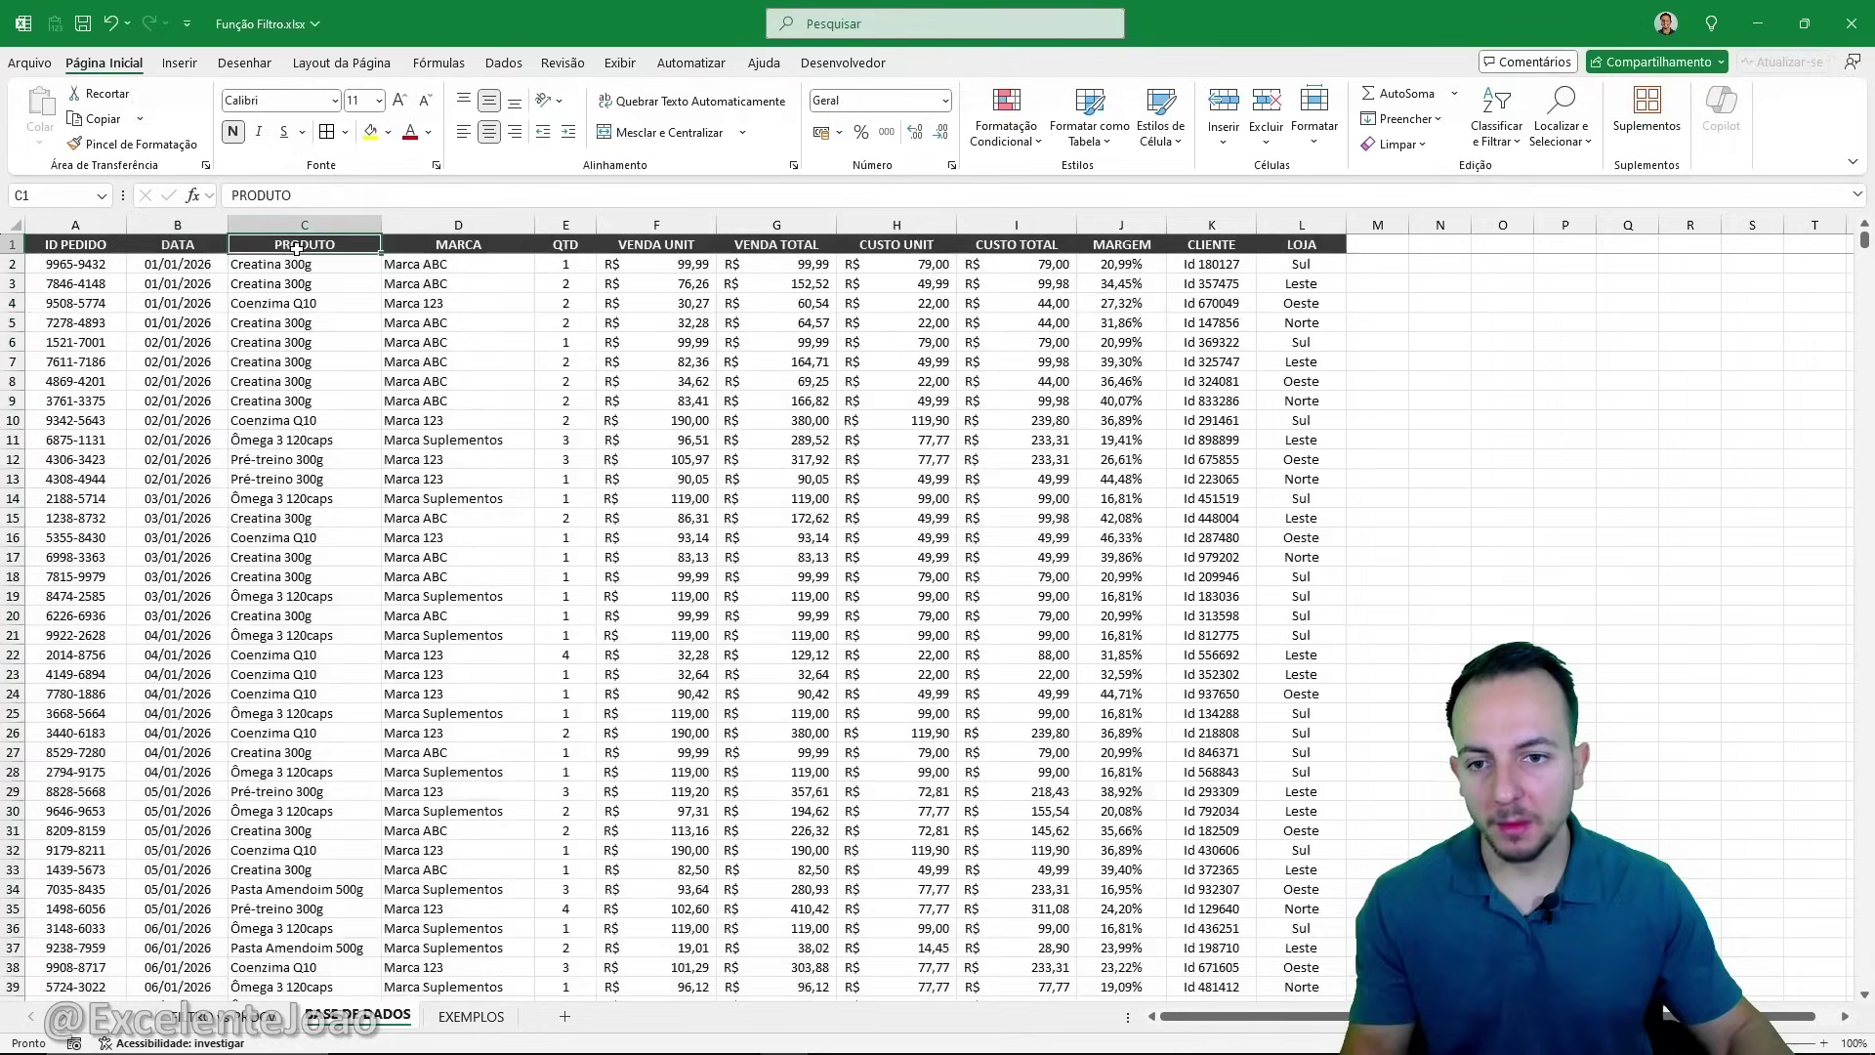
click(124, 245)
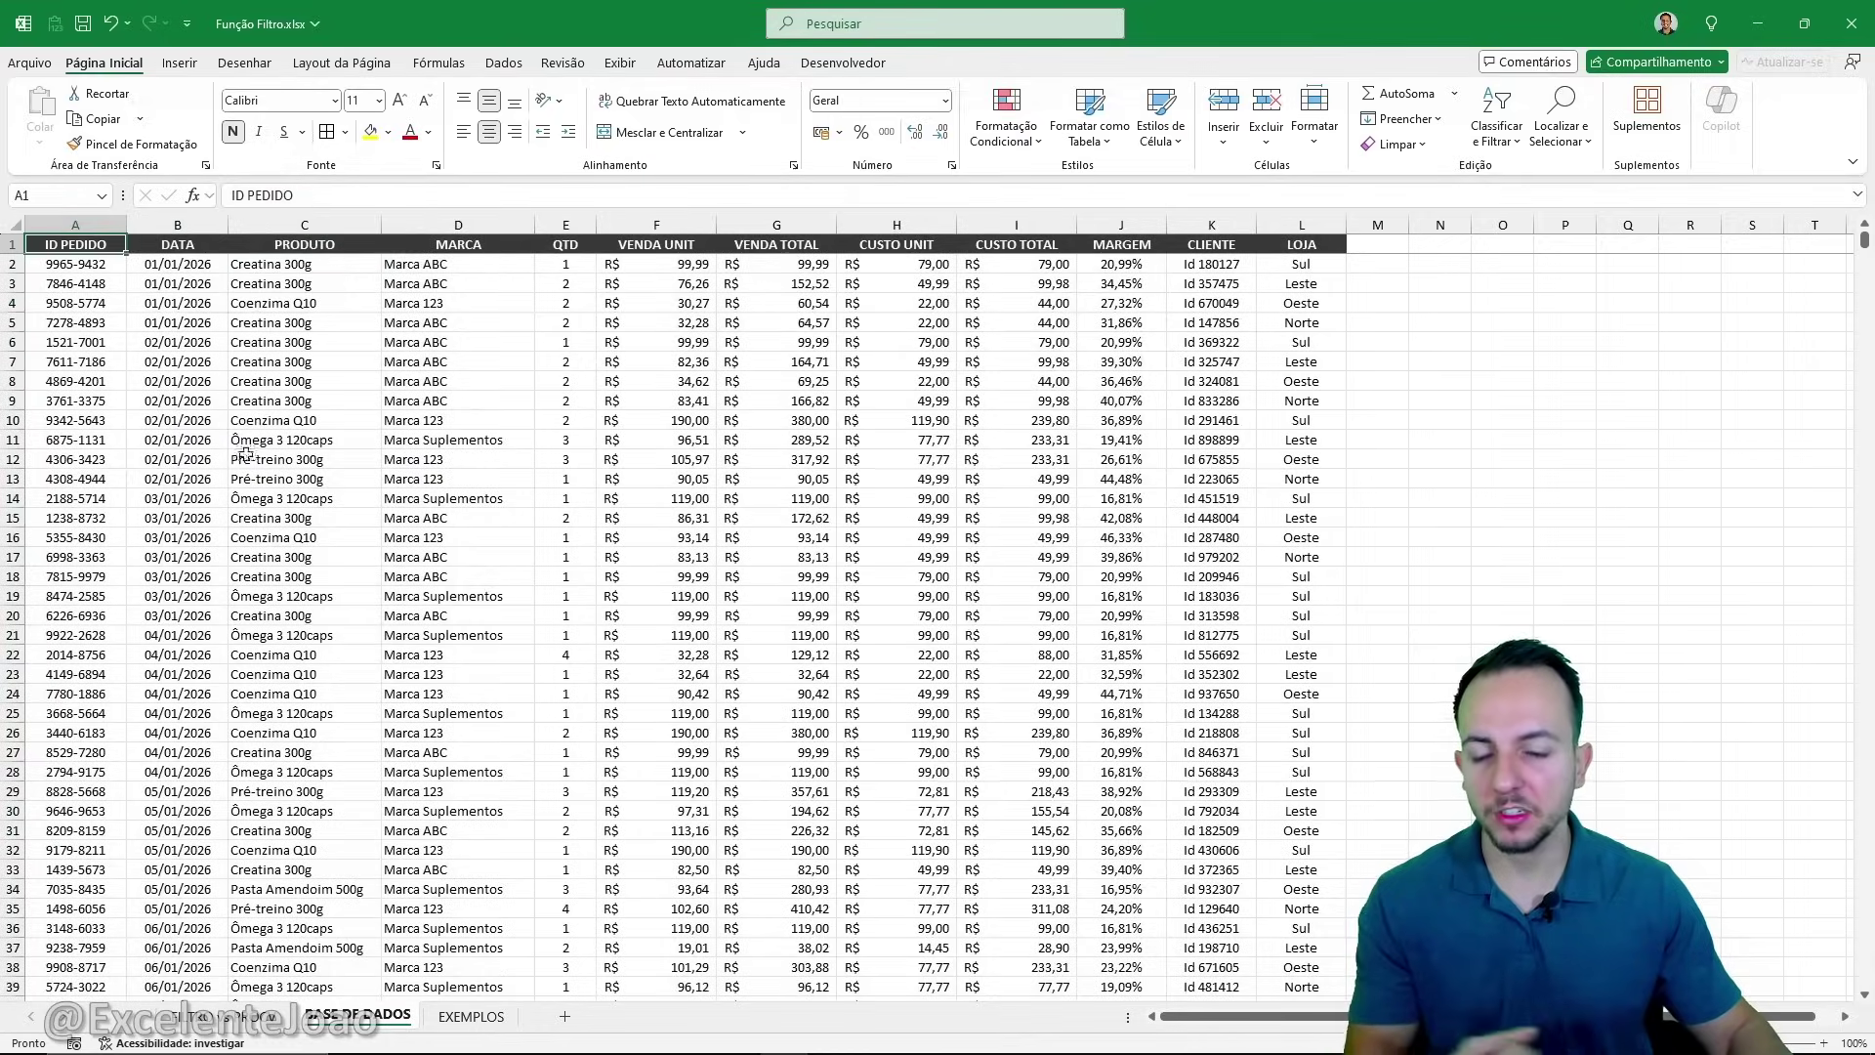
click(274, 1012)
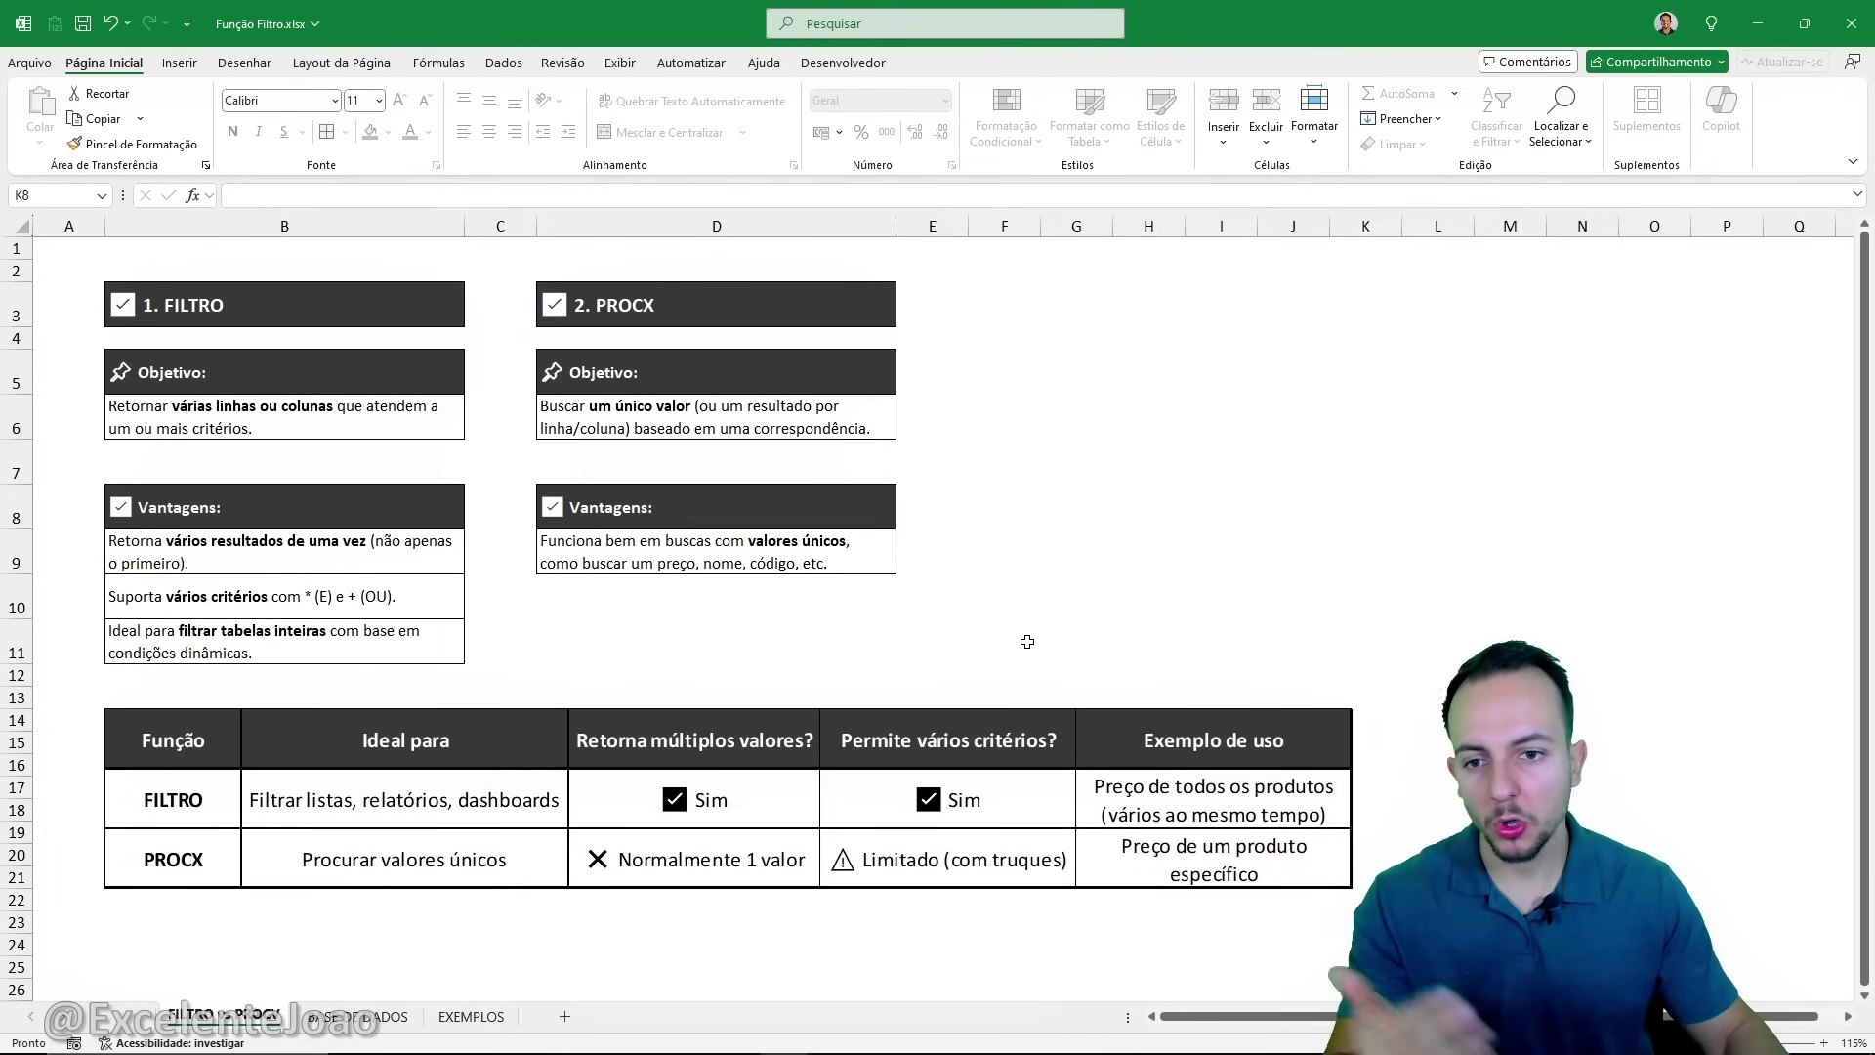
click(376, 1016)
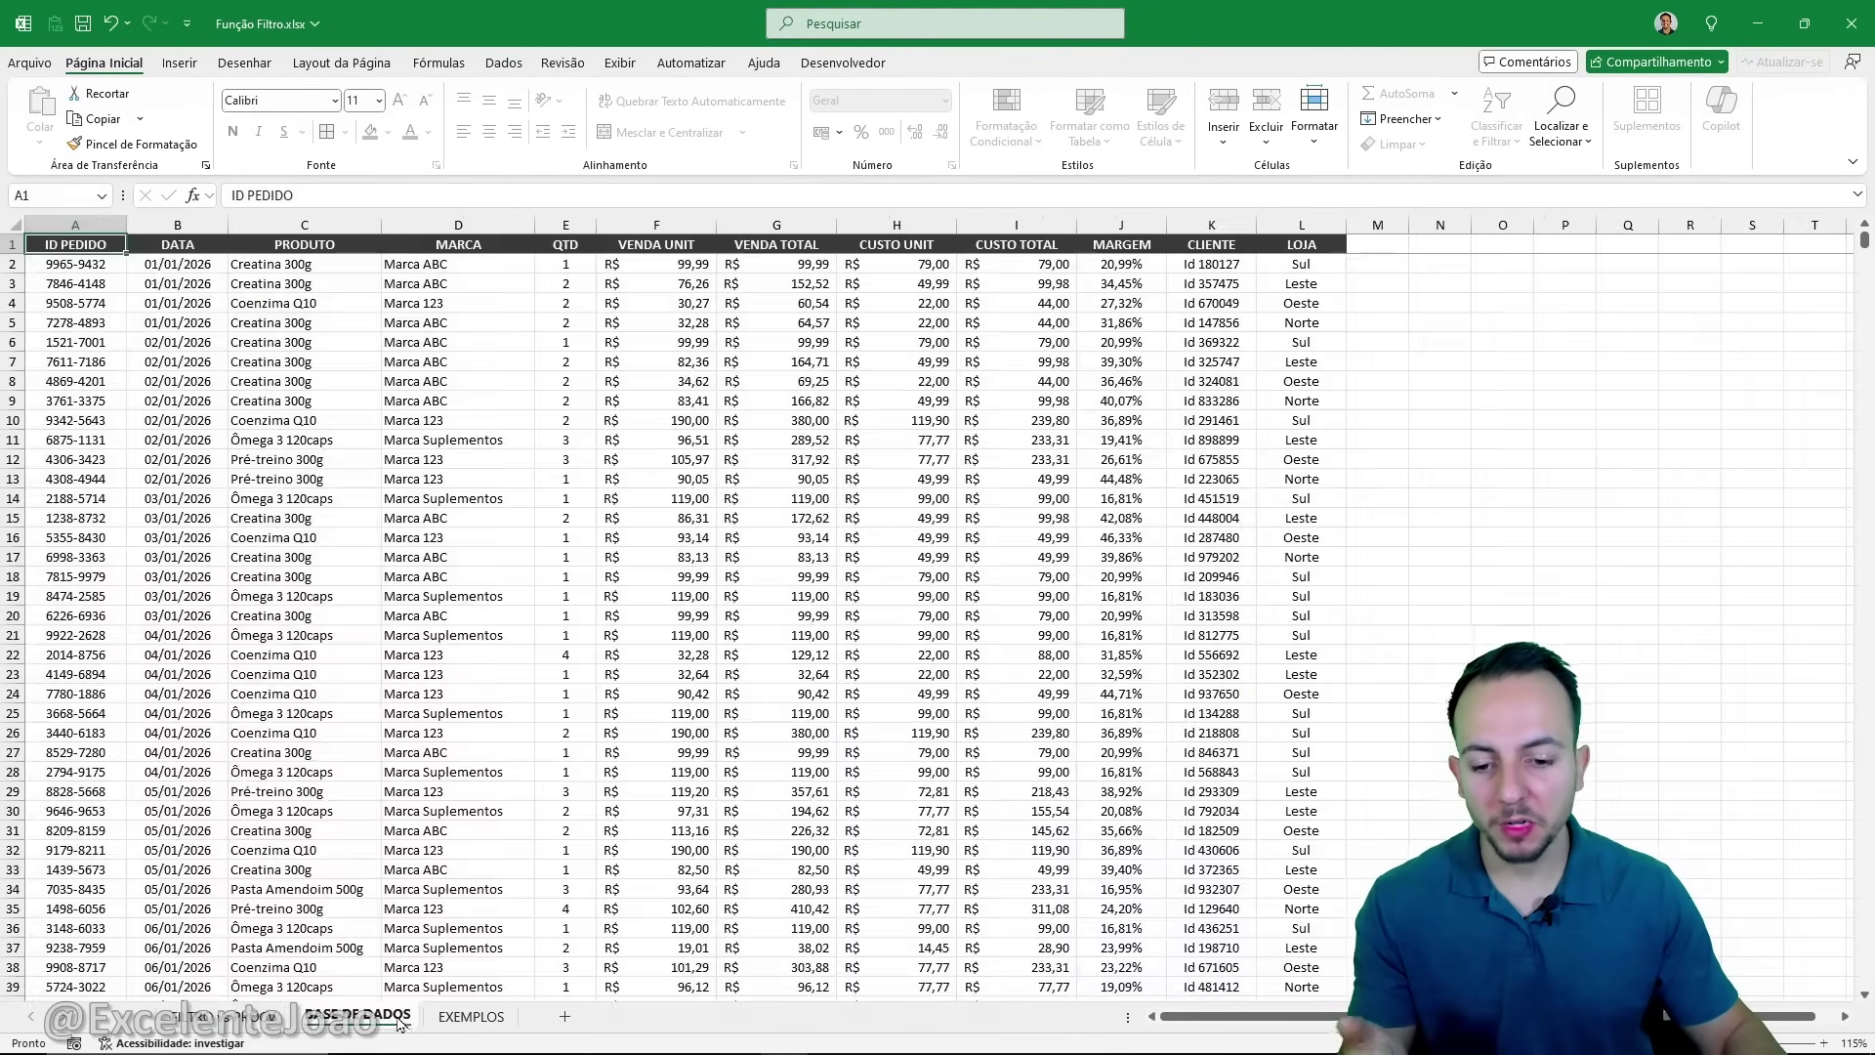
click(471, 1015)
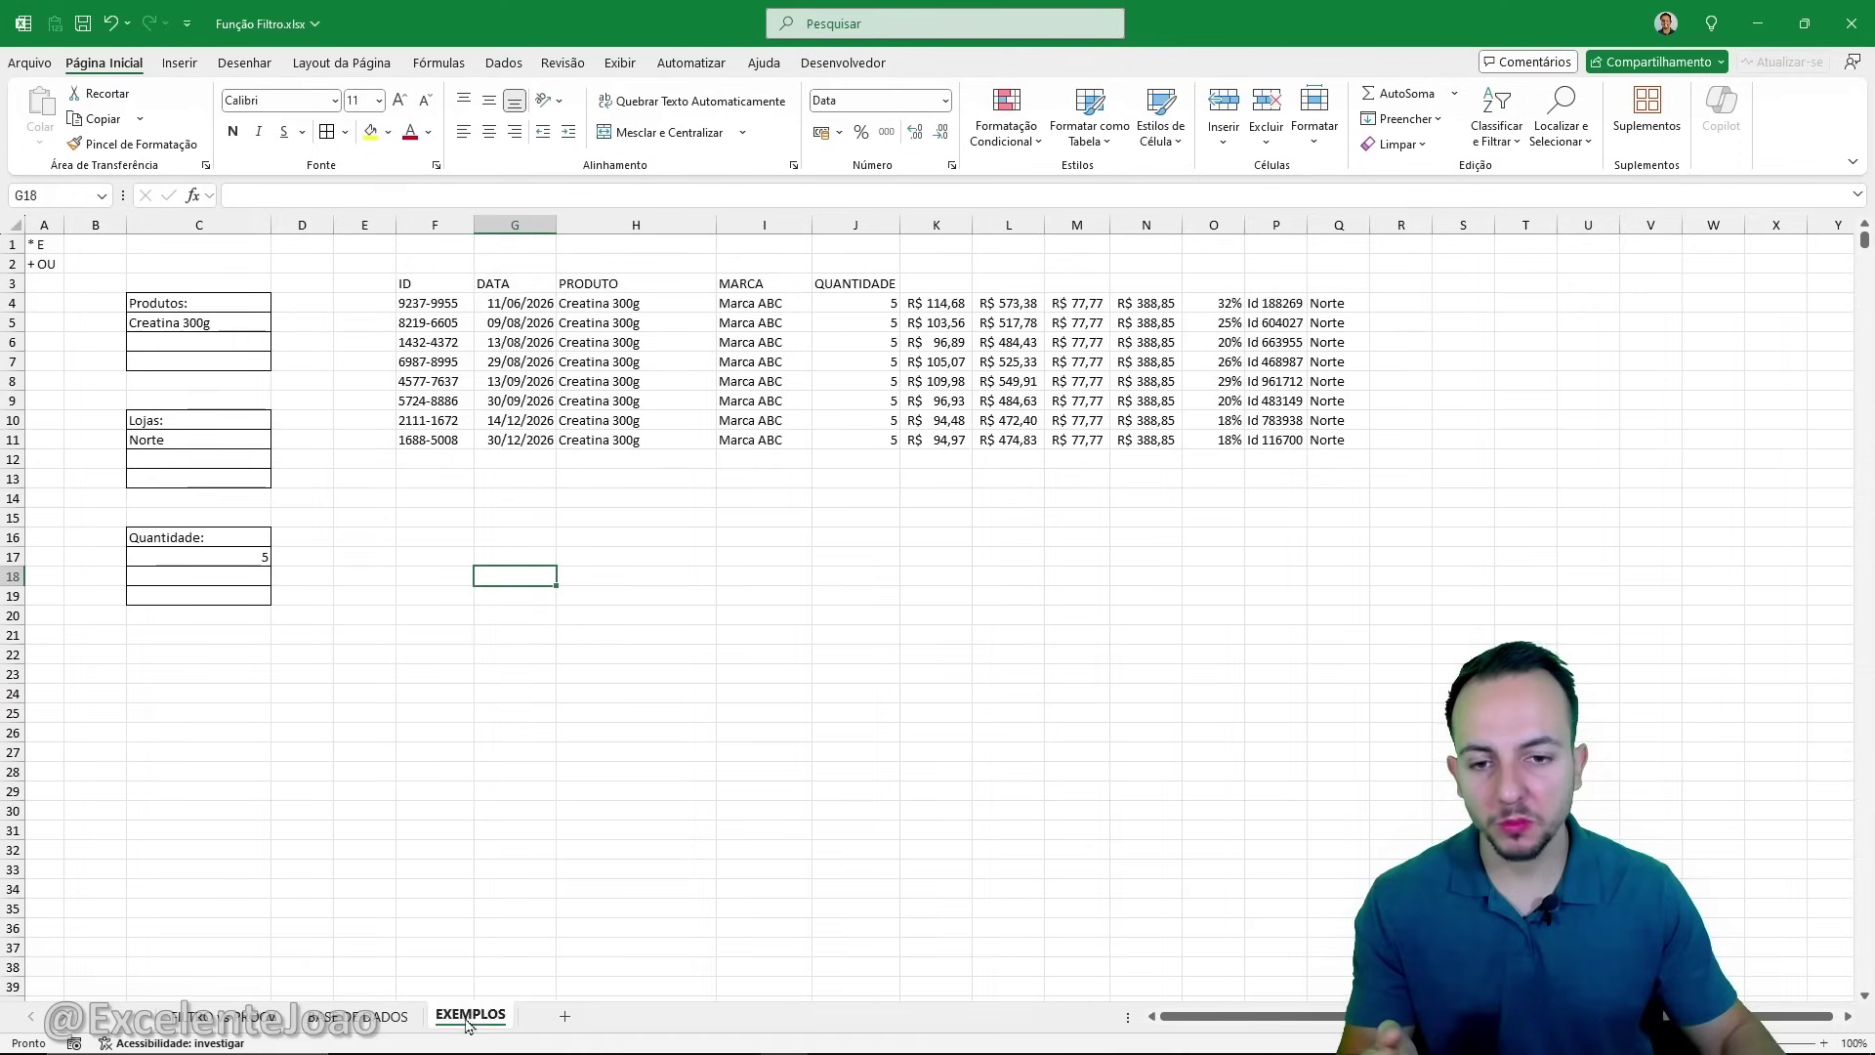
click(445, 285)
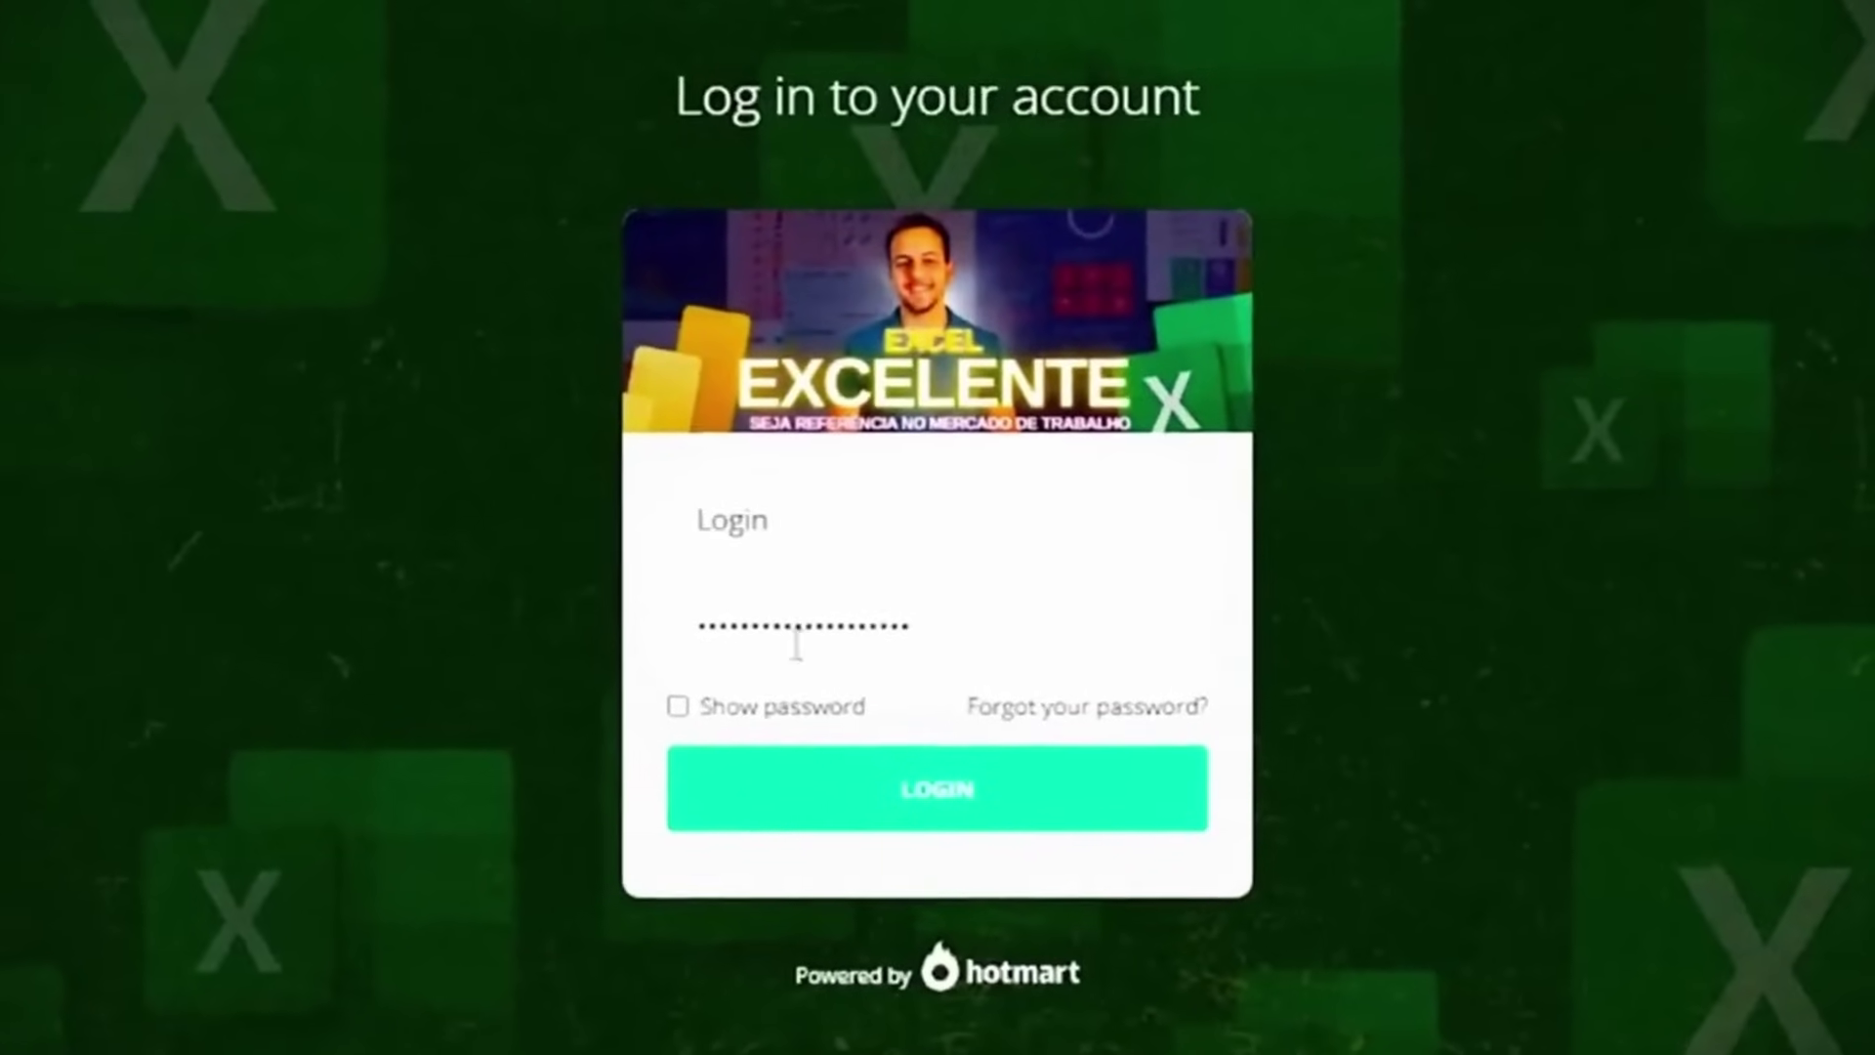
Log in to the Excel Excelente course area on Hotmart and browse the lesson list to the Power BI module.
click(942, 791)
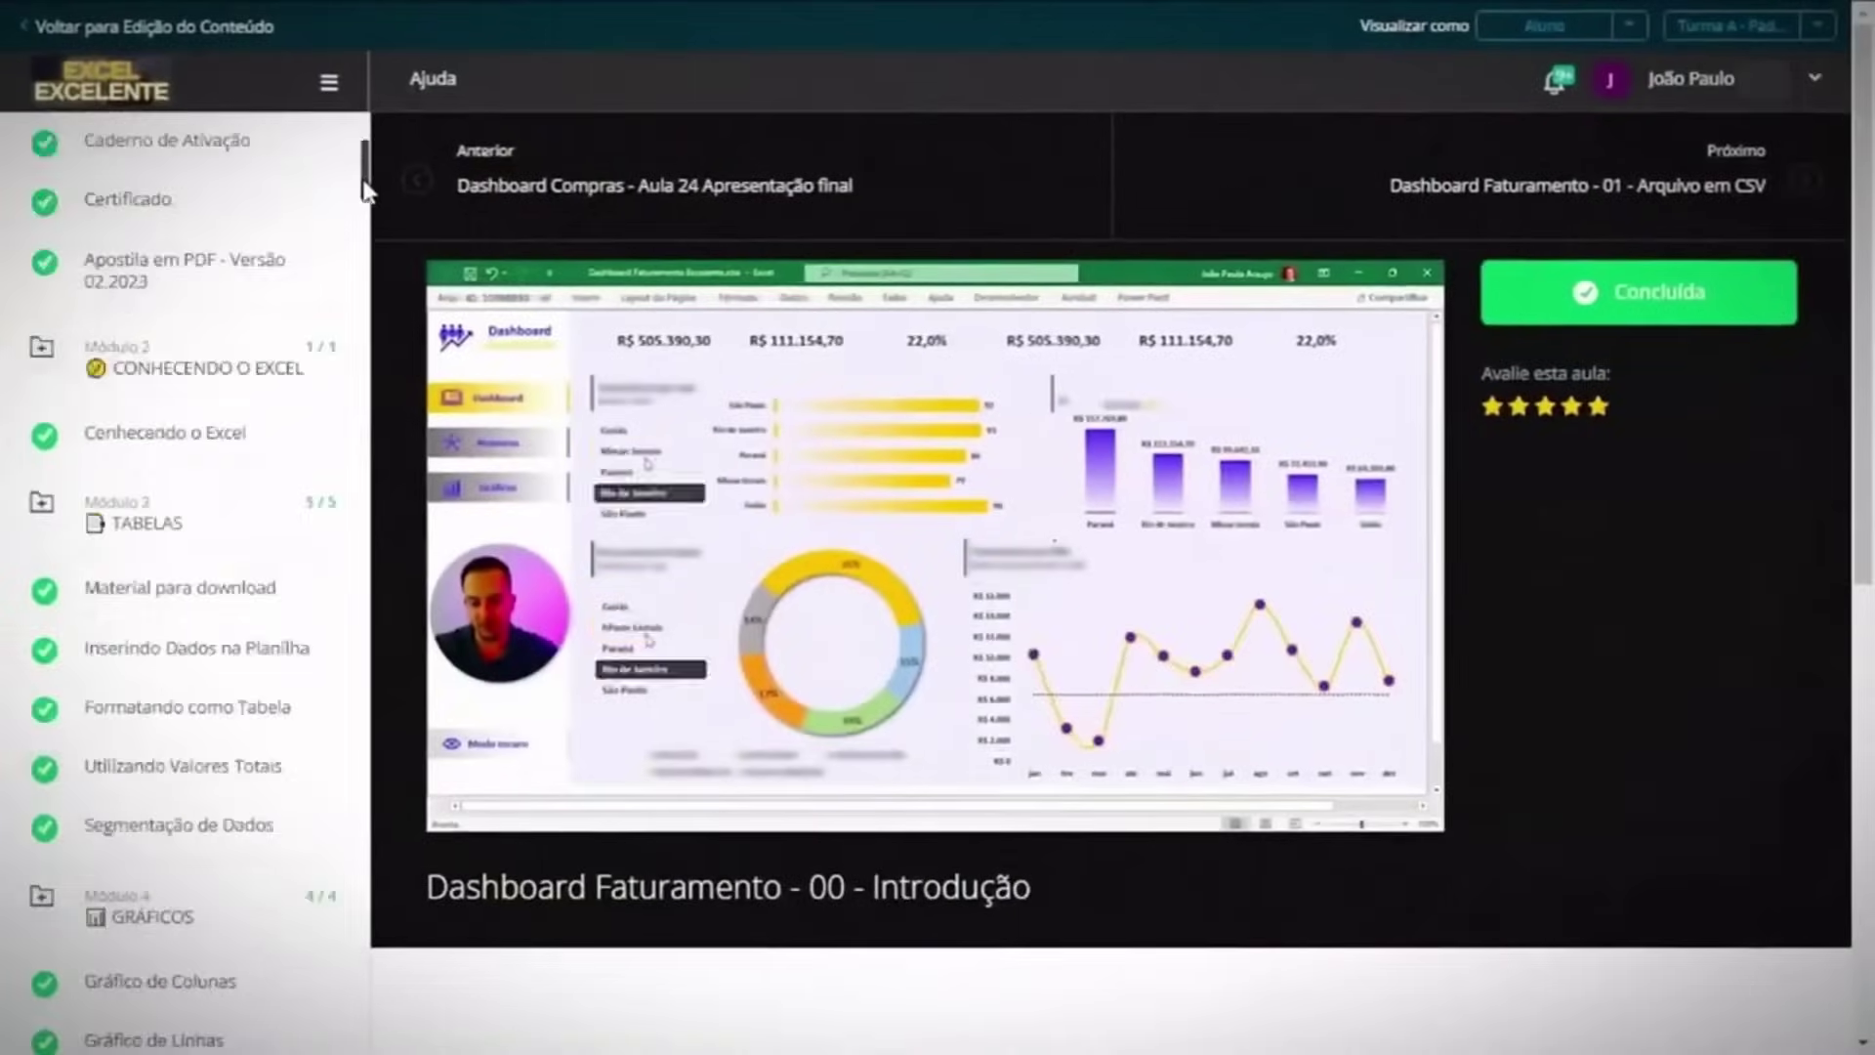
drag(368, 159, 357, 598)
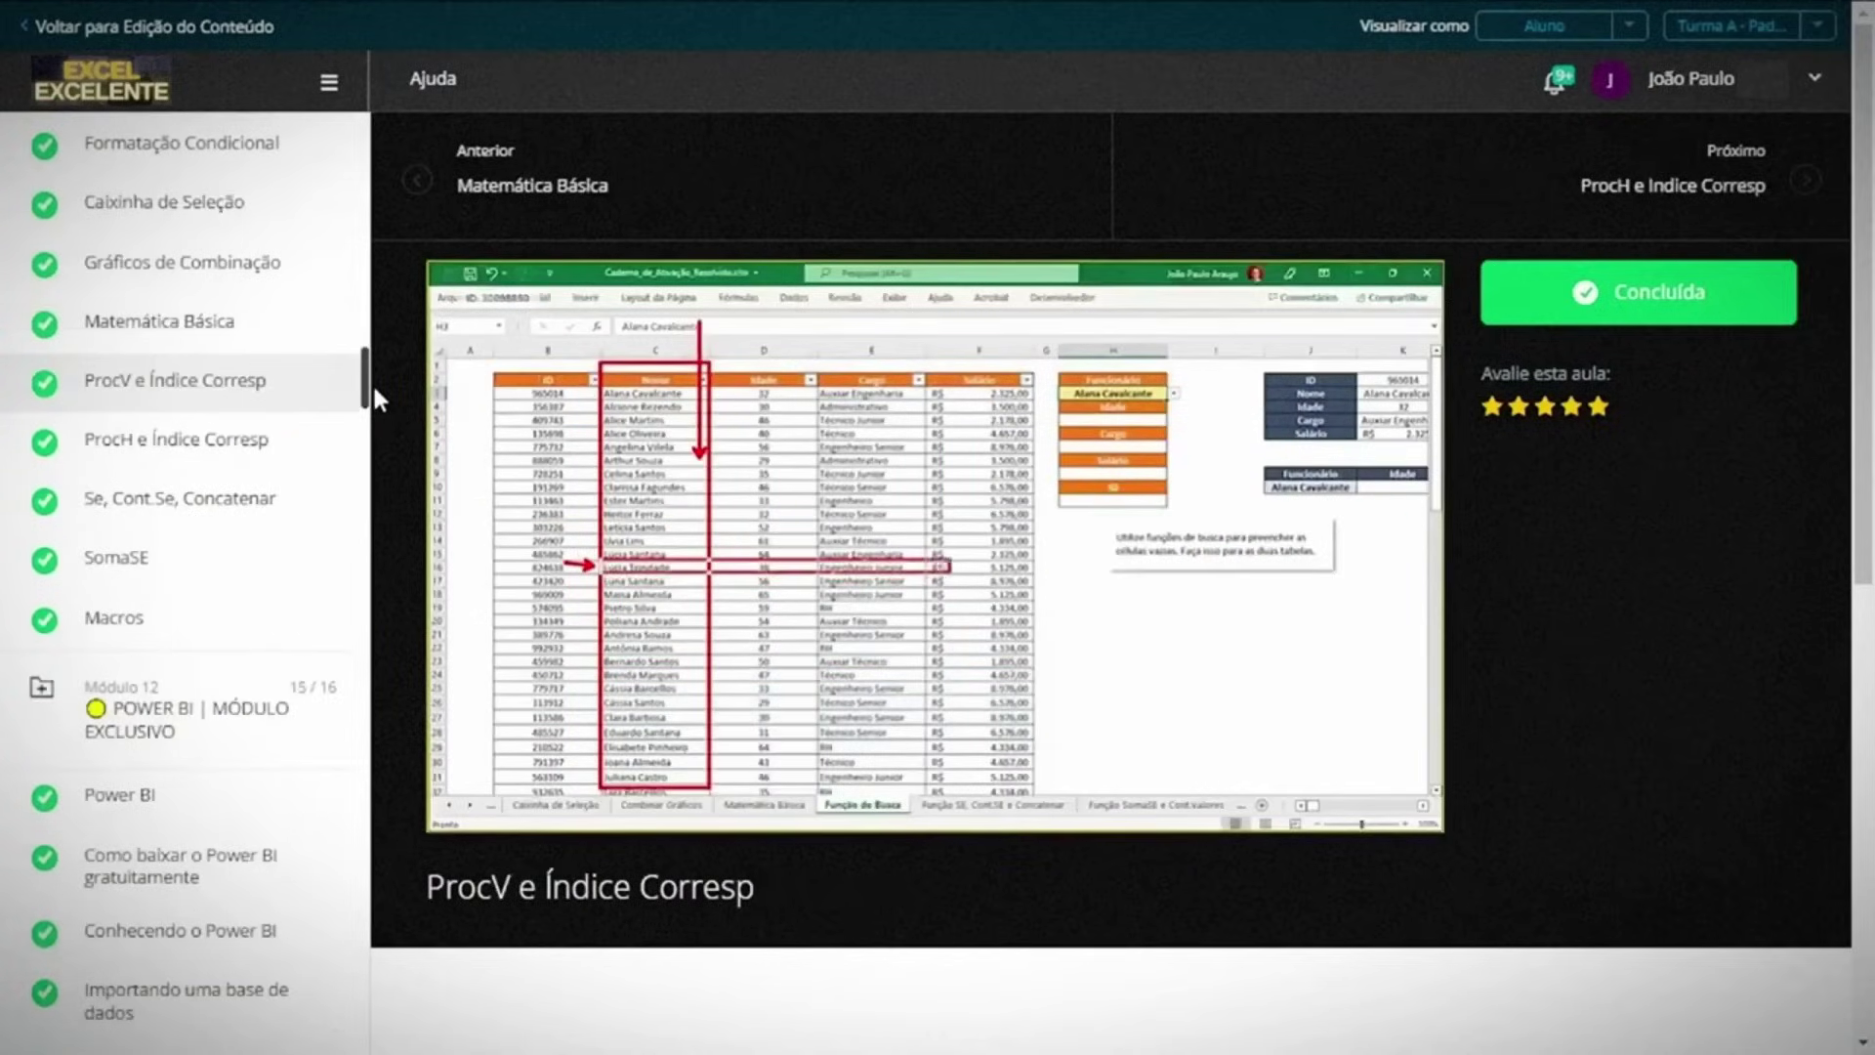
mouse_move(372, 382)
mouse_down()
mouse_move(369, 422)
mouse_move(358, 404)
mouse_up()
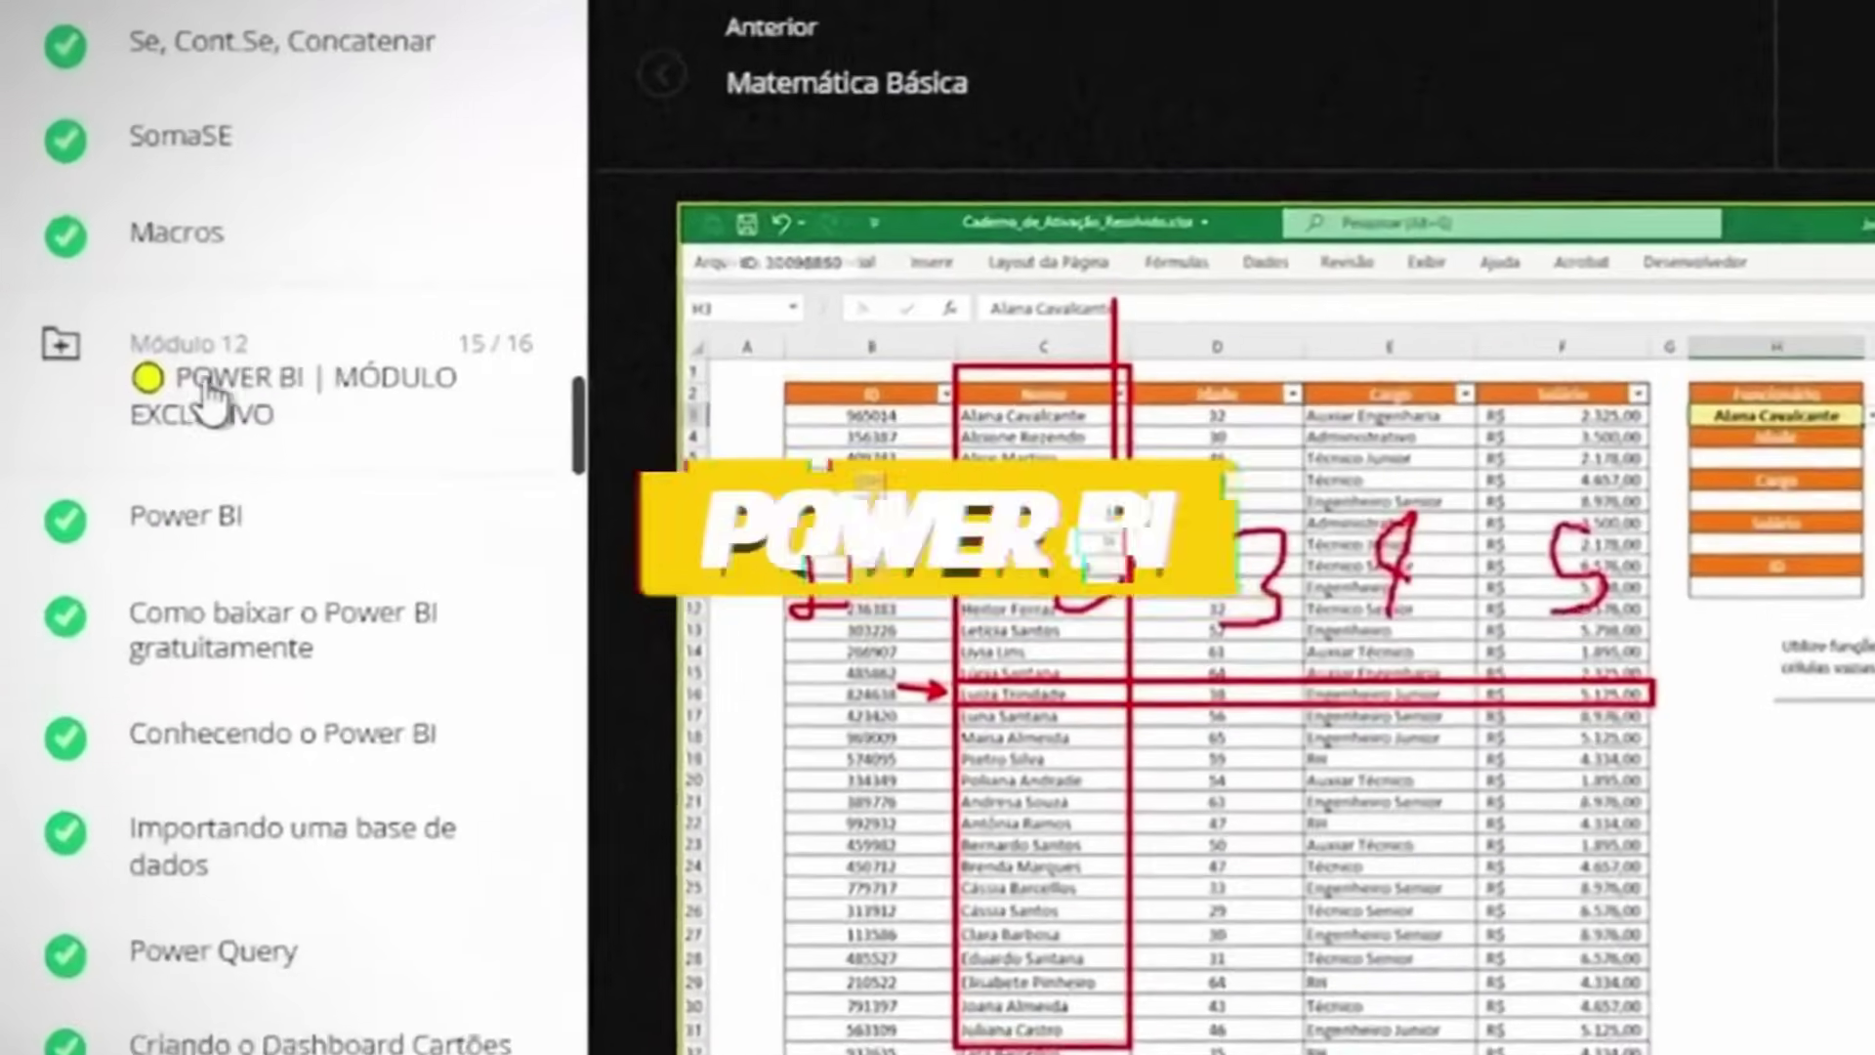